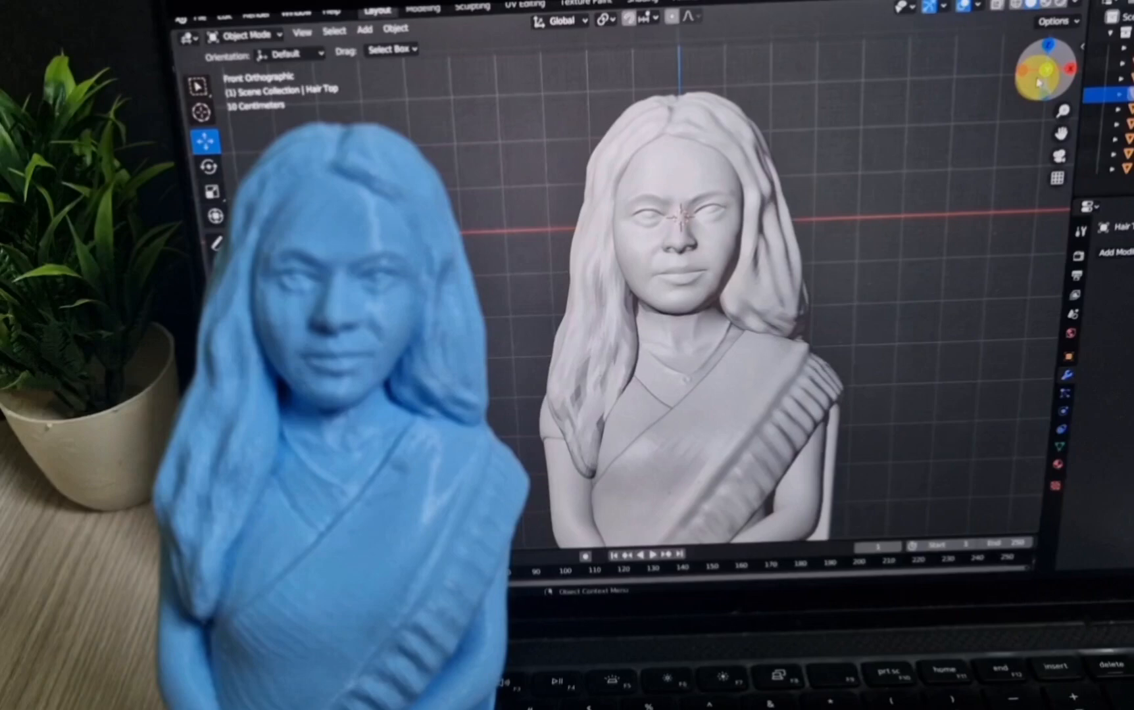
left_click_drag(1037, 82, 1010, 90)
left_click_drag(1067, 46, 1091, 77)
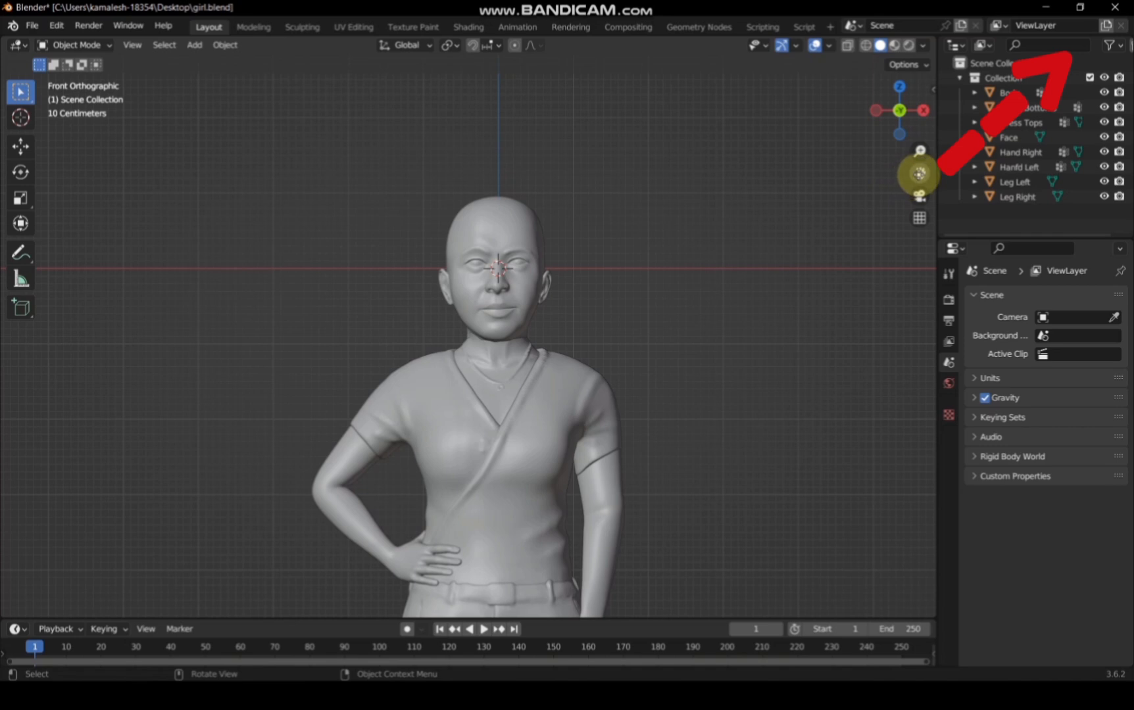
Step: Hide the collection holding the character's body and clothing meshes, and add a Path curve at the origin
left_click_drag(919, 173, 903, 150)
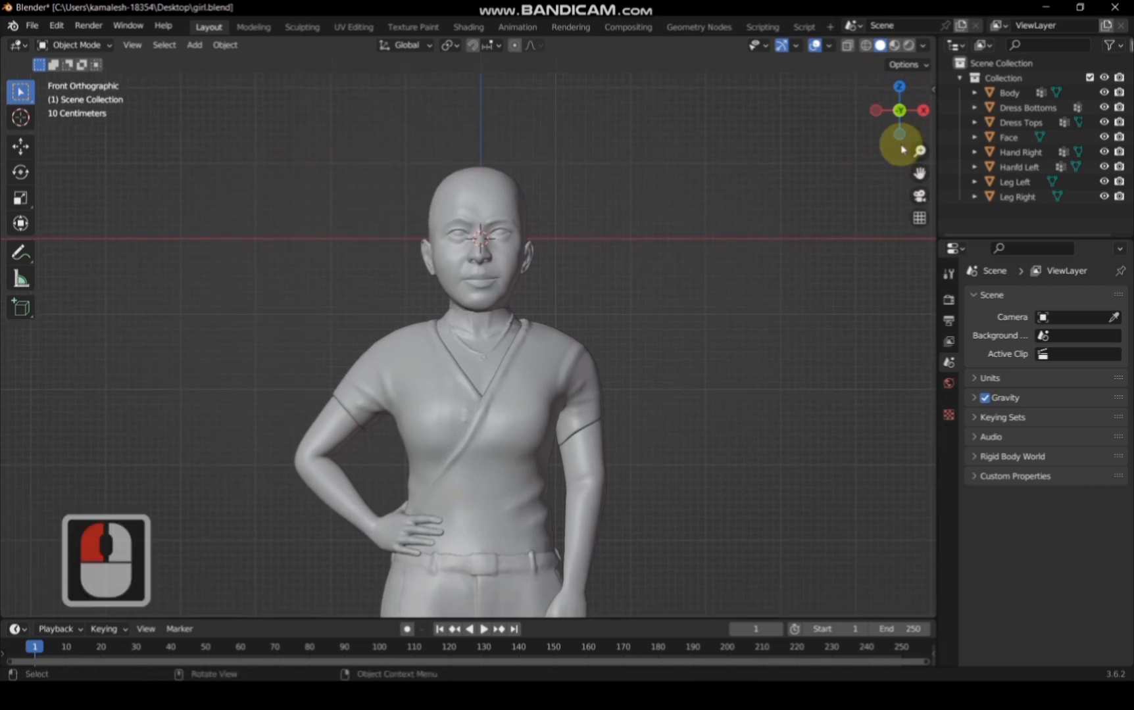
left_click(1105, 78)
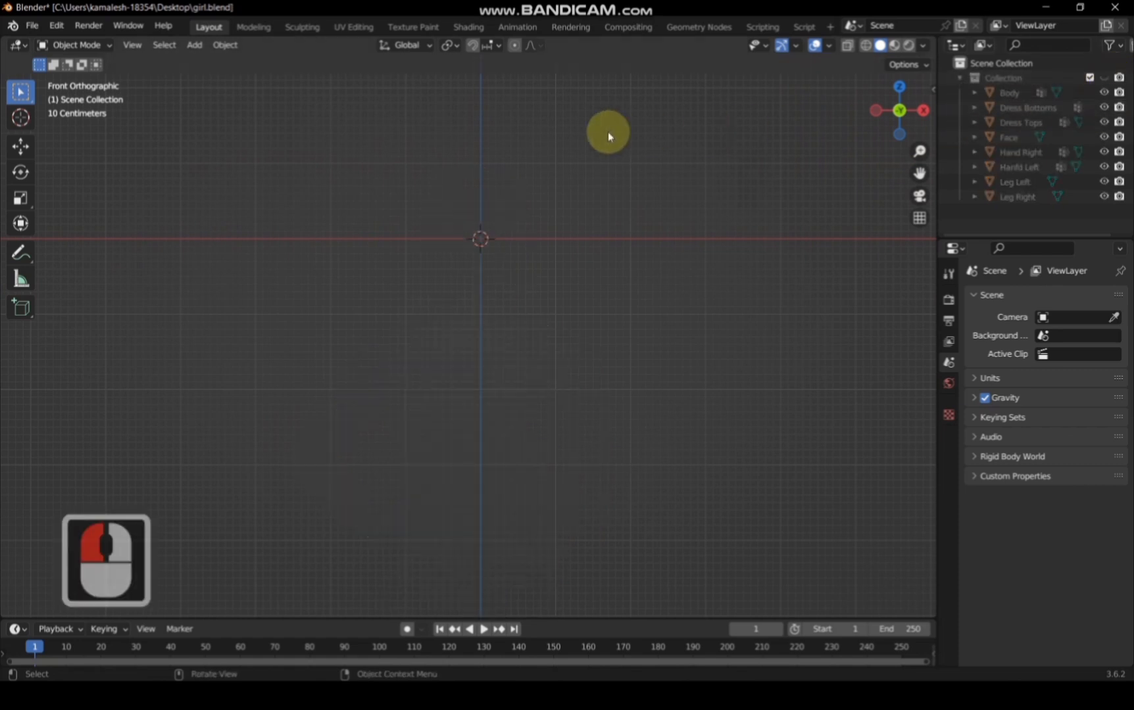
left_click(193, 45)
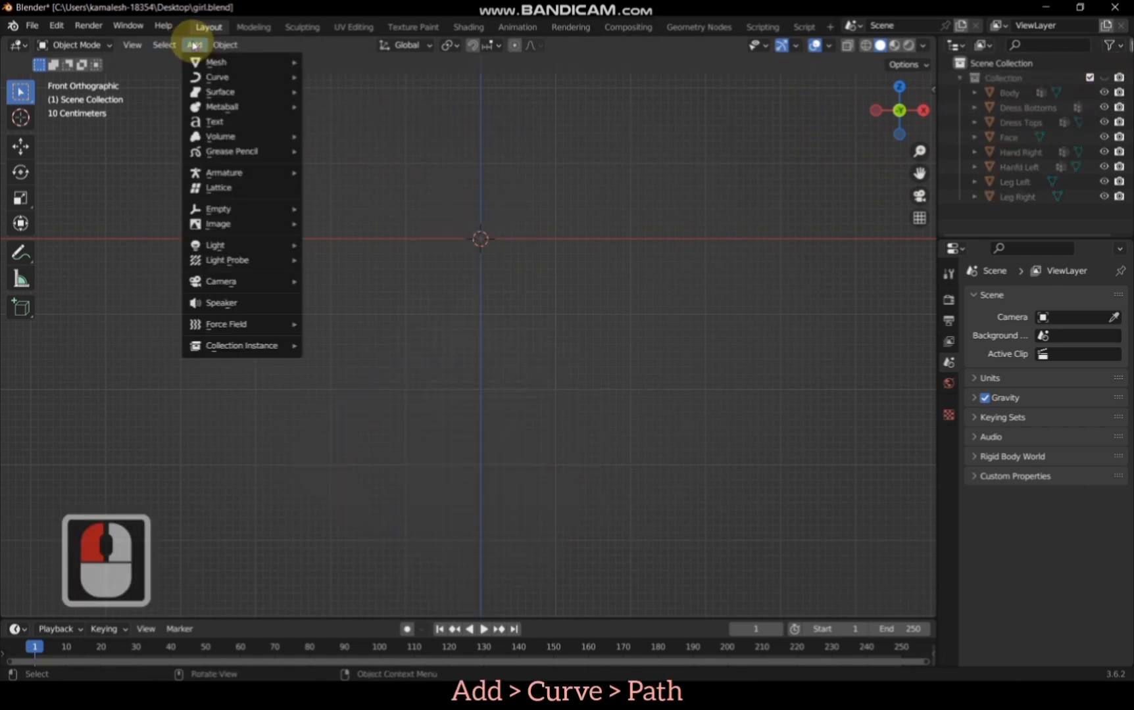
mouse_move(204, 77)
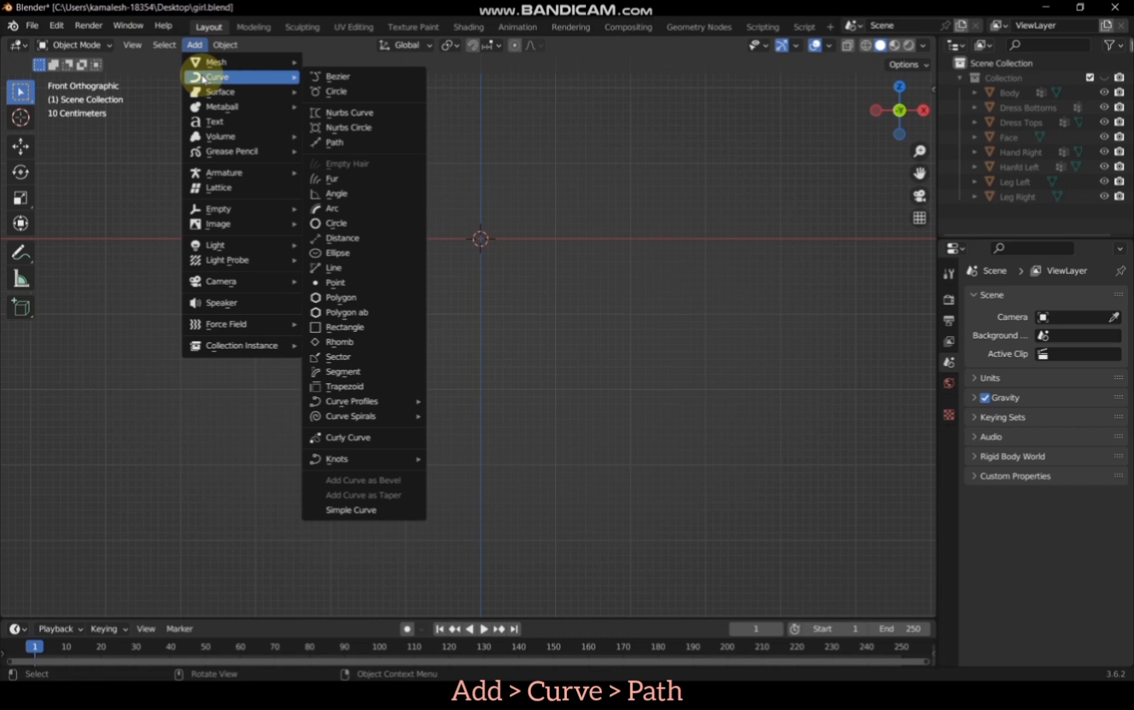
left_click(332, 142)
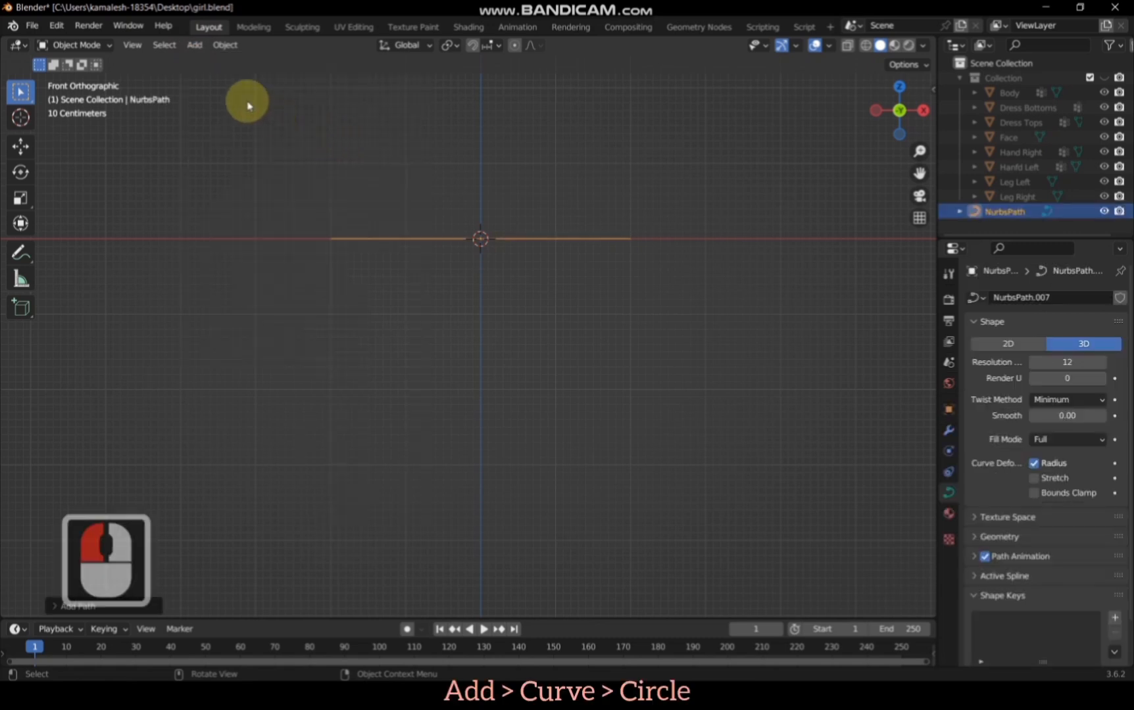
Step: Add a Bezier circle curve at the origin and rotate it 90° about the X axis
left_click(194, 45)
mouse_move(211, 77)
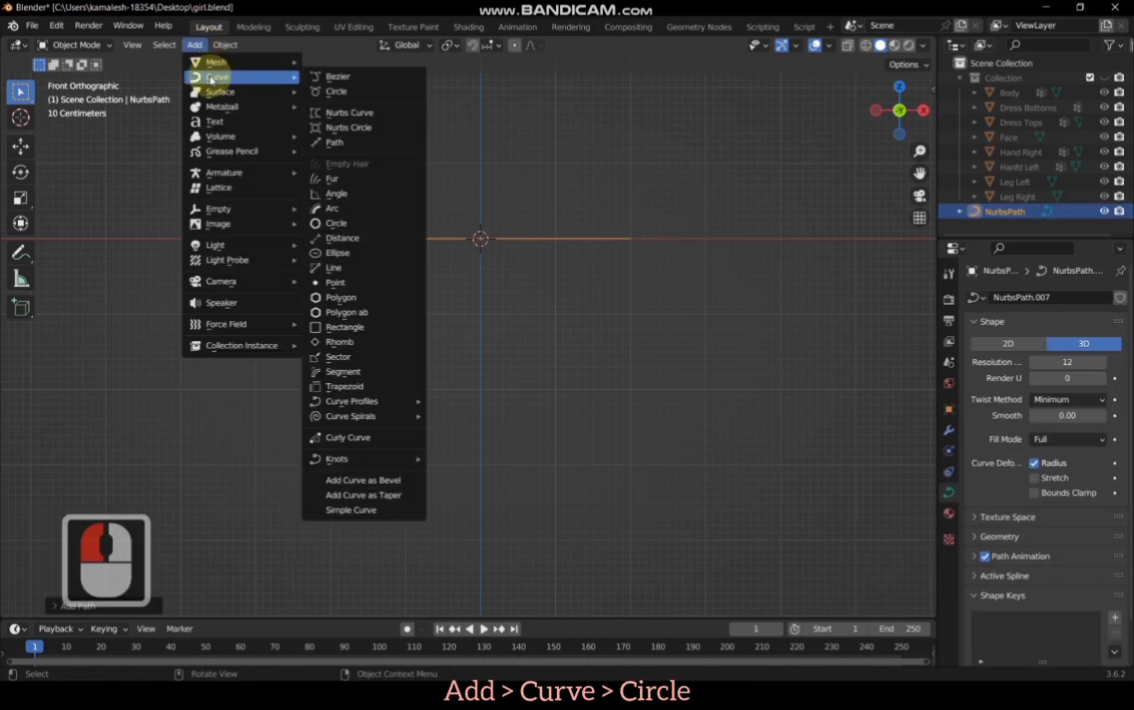
left_click(335, 92)
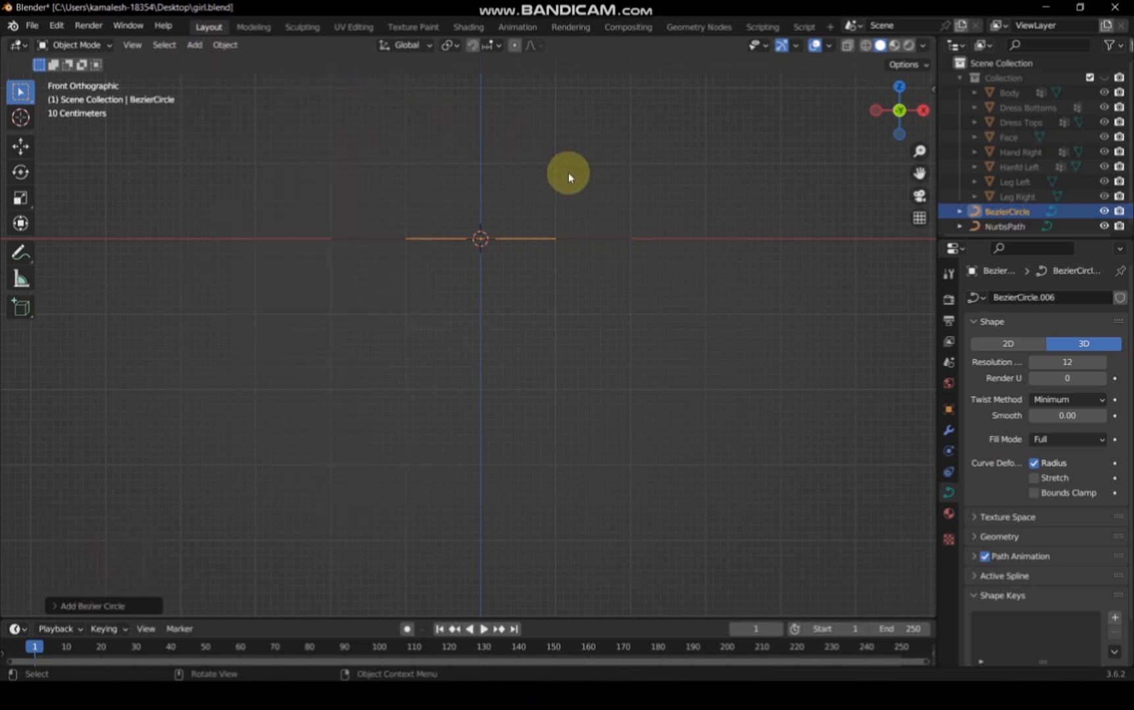
left_click(1013, 209)
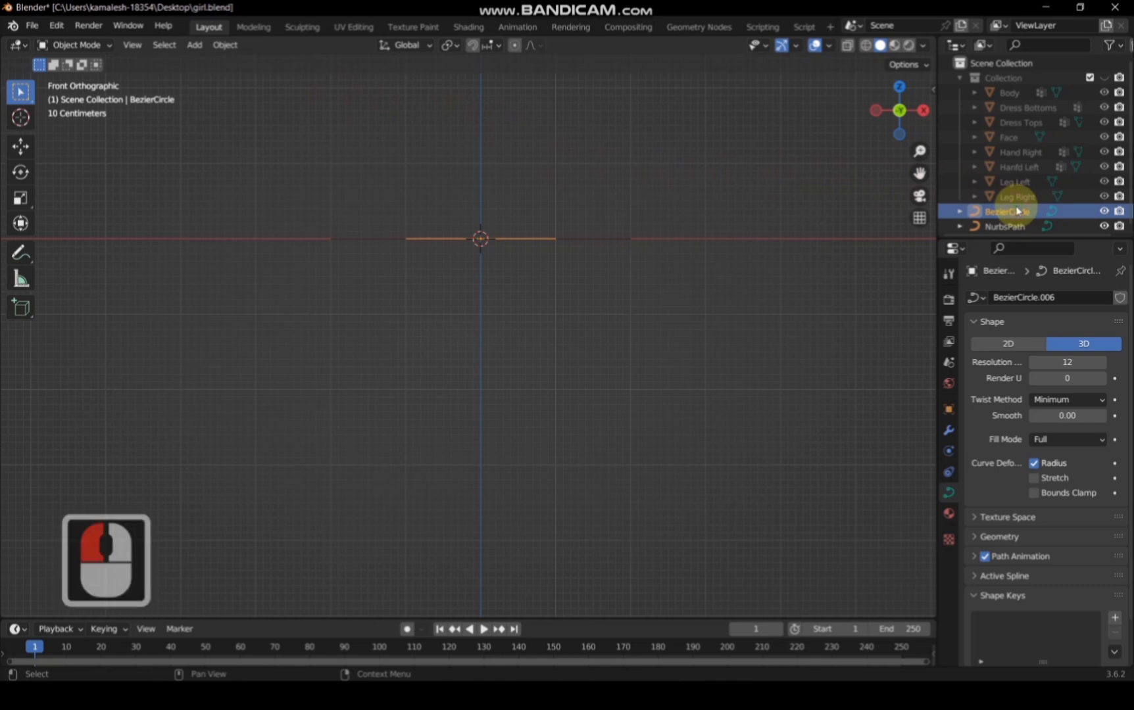
type("r")
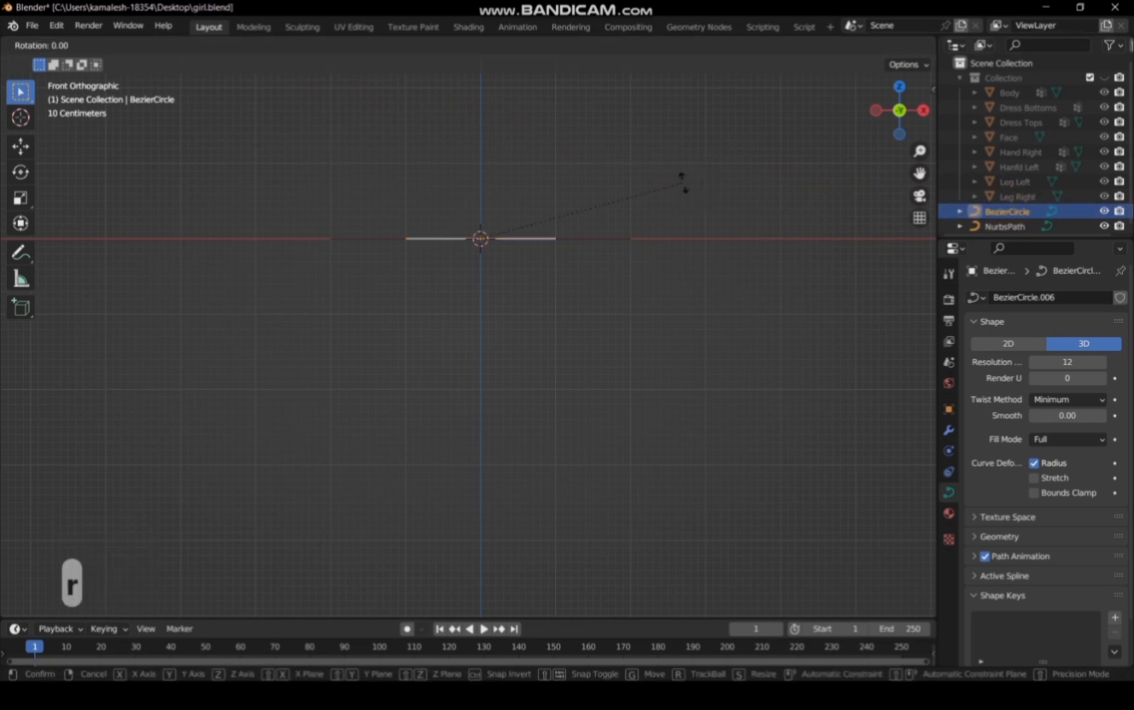
type("90")
key("Return")
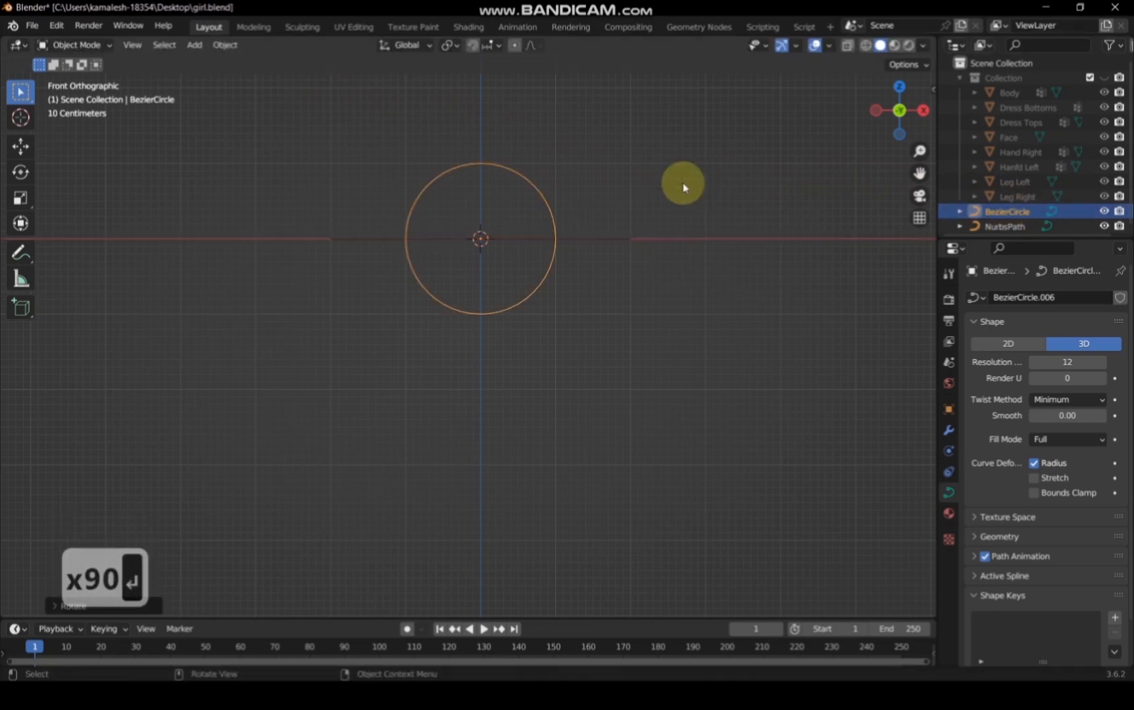
Step: Move the Bezier circle about 2.8 m straight up so it sits above the path
left_click_drag(915, 172, 915, 319)
key("g")
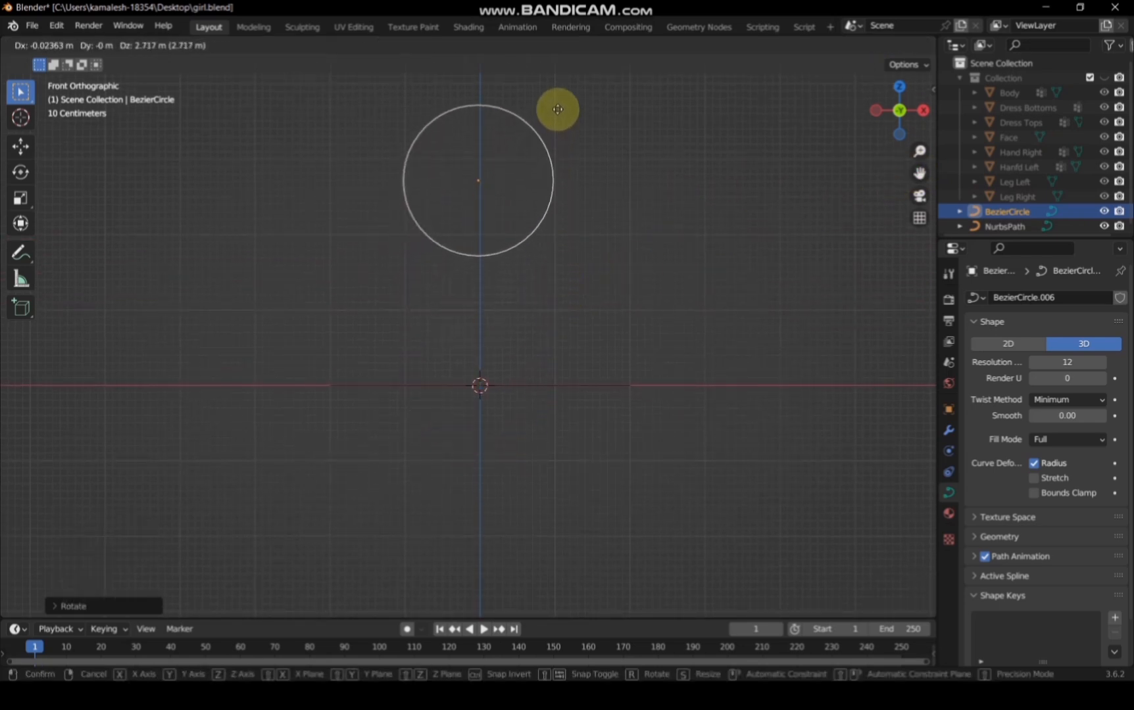
left_click(559, 104)
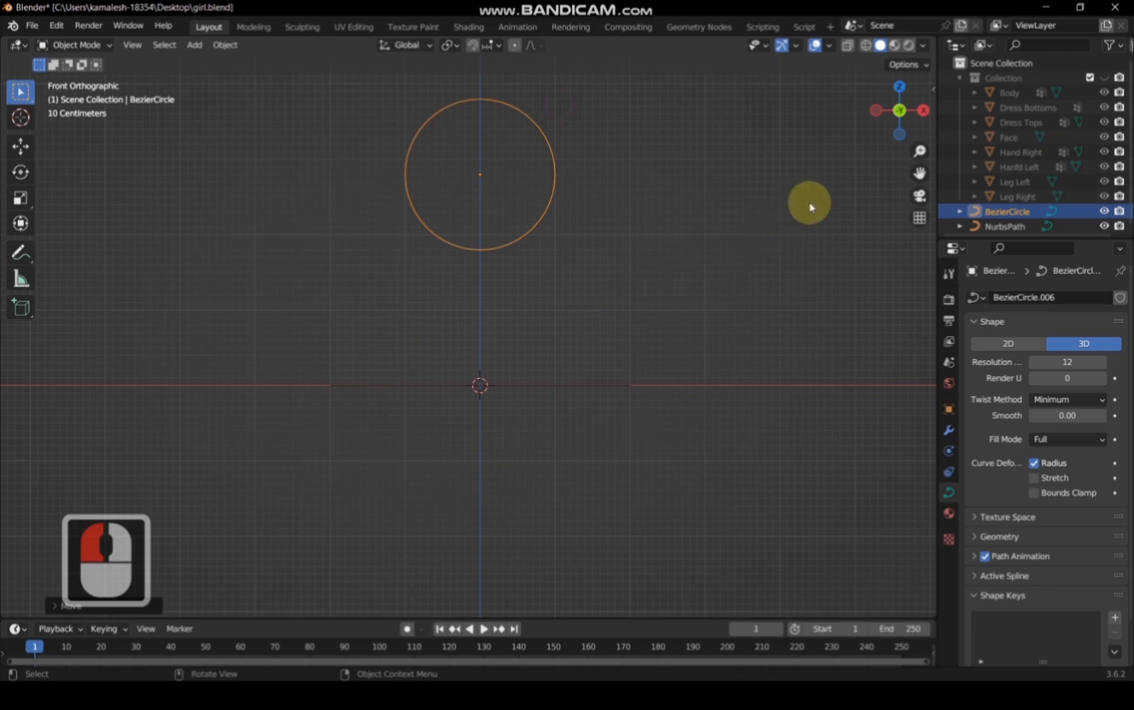
Step: Set the path's geometry bevel to Object and pick the Bezier circle as its bevel profile
left_click(592, 385)
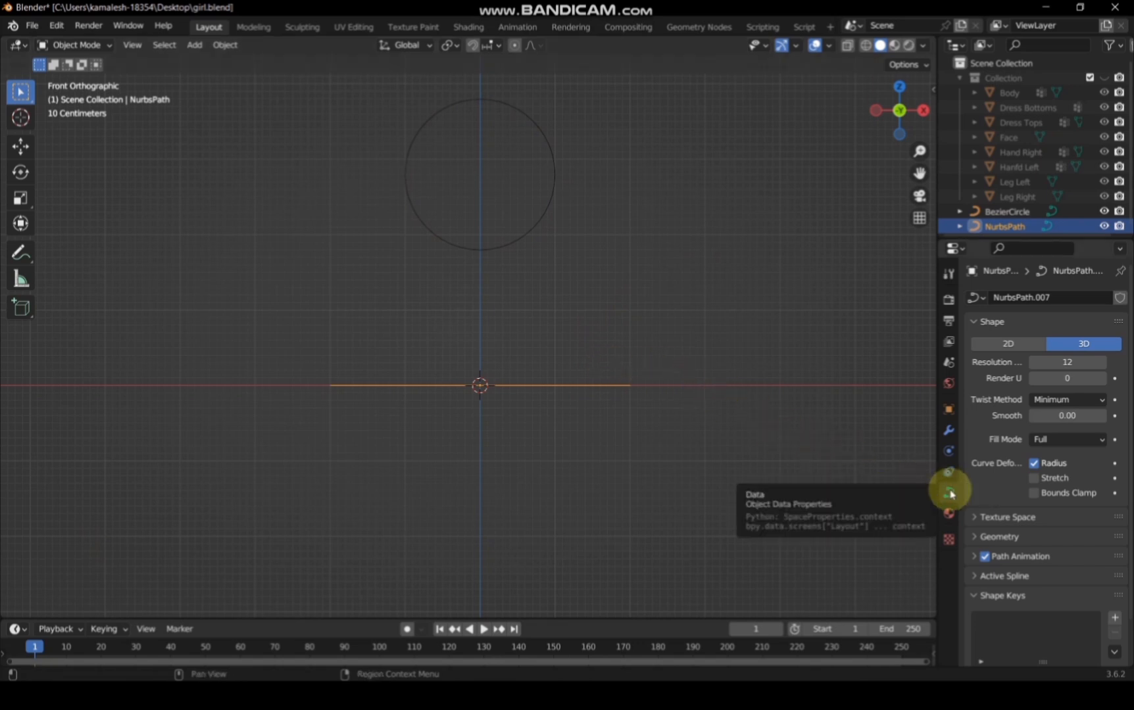
left_click(977, 537)
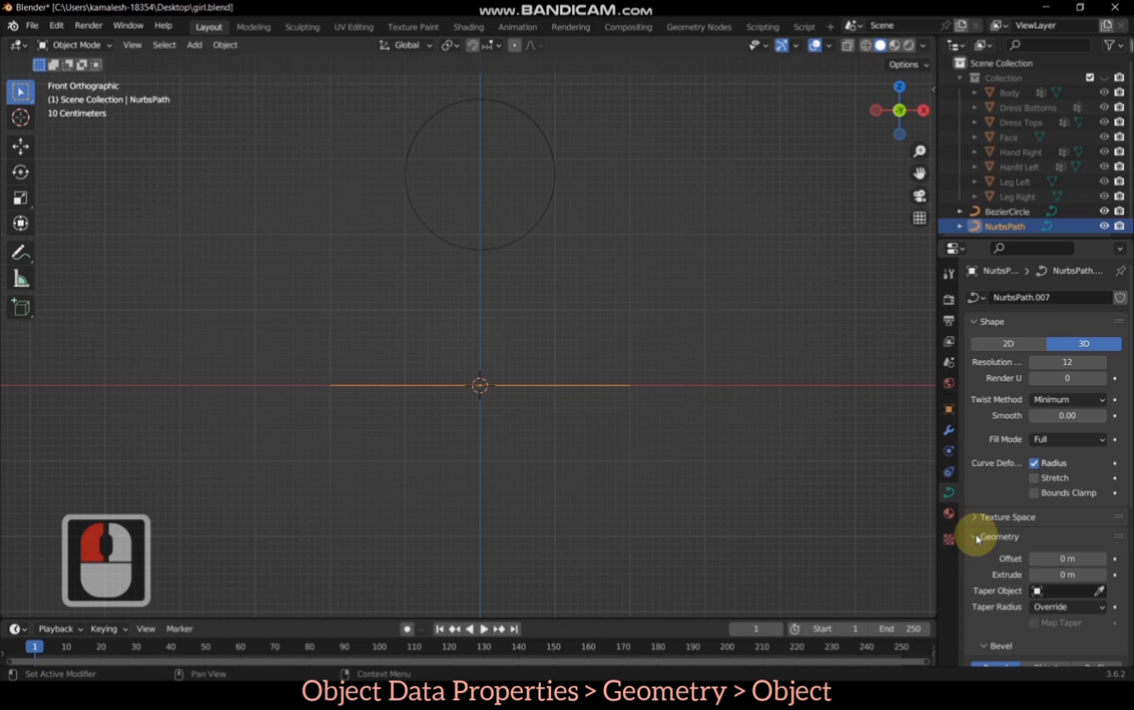
scroll(1010, 559, "down", 3)
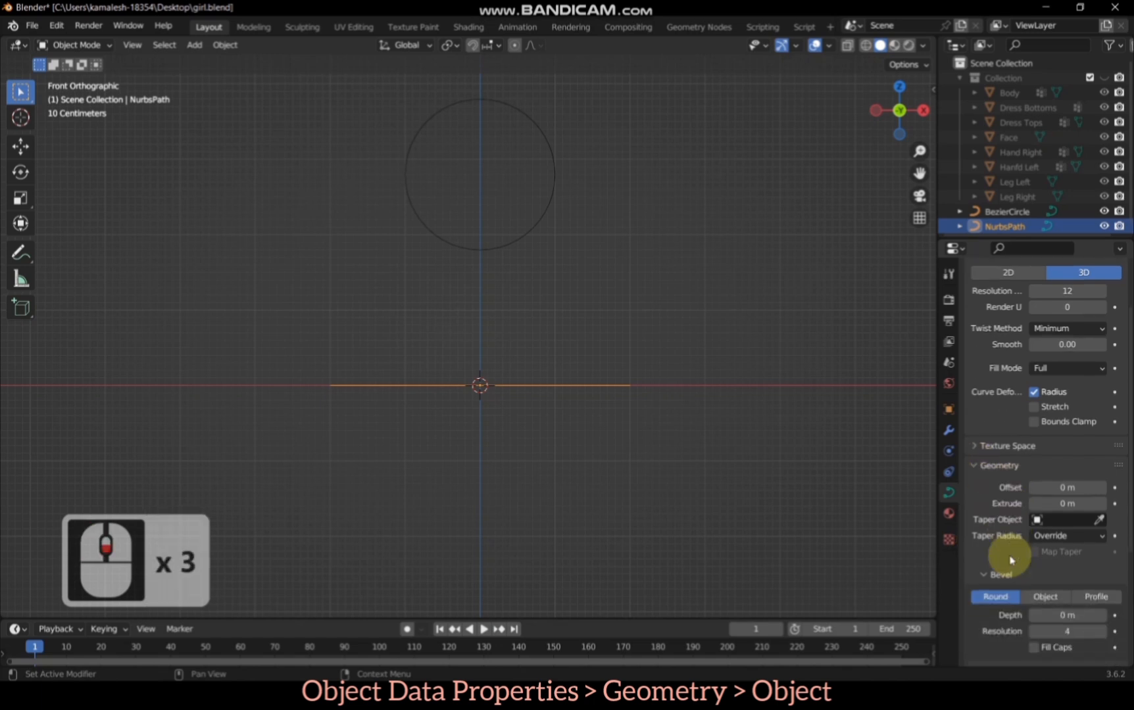
scroll(1011, 561, "down", 1)
left_click(1044, 573)
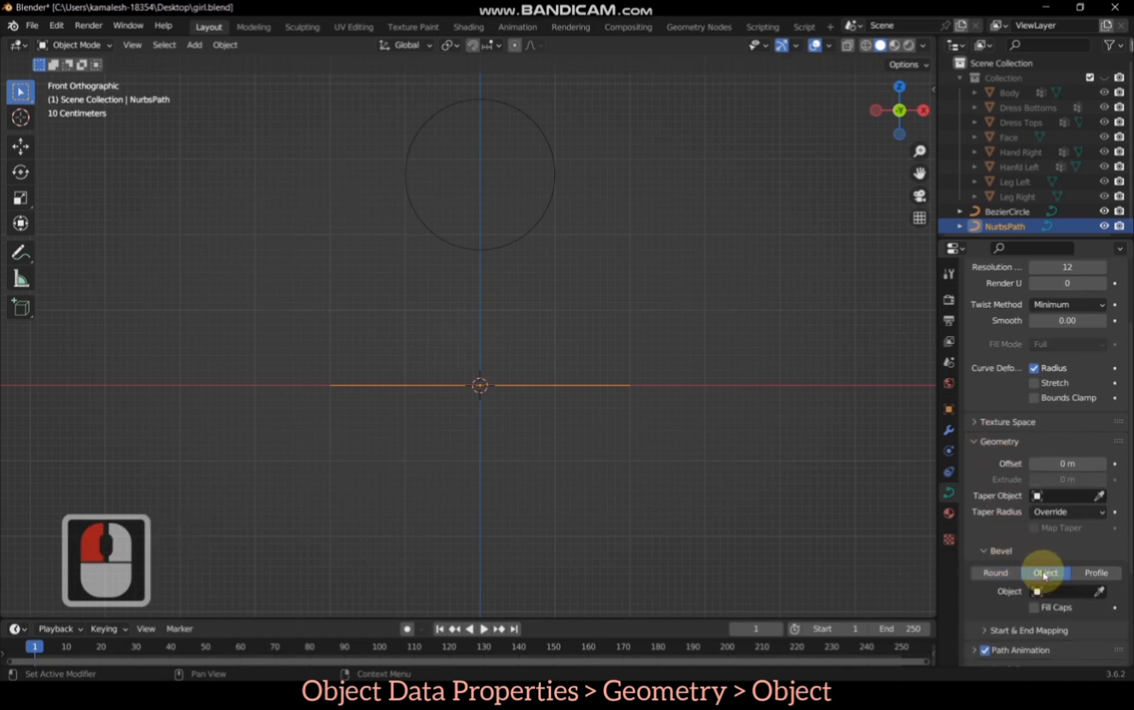
left_click(1097, 592)
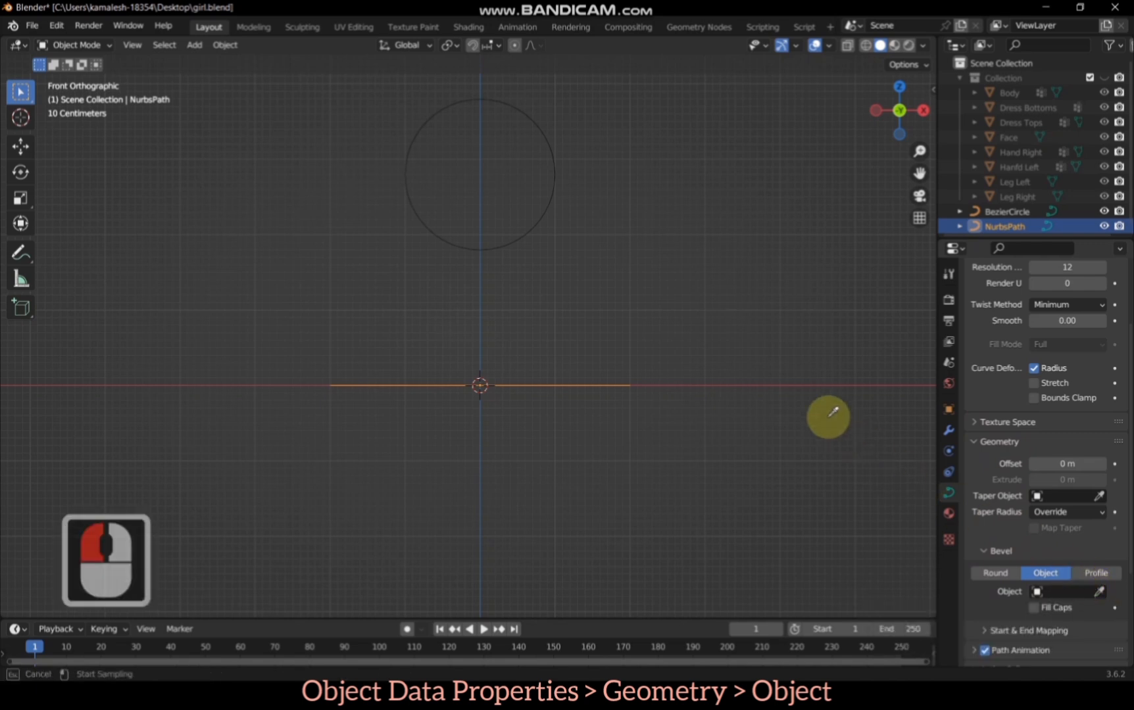
left_click(550, 132)
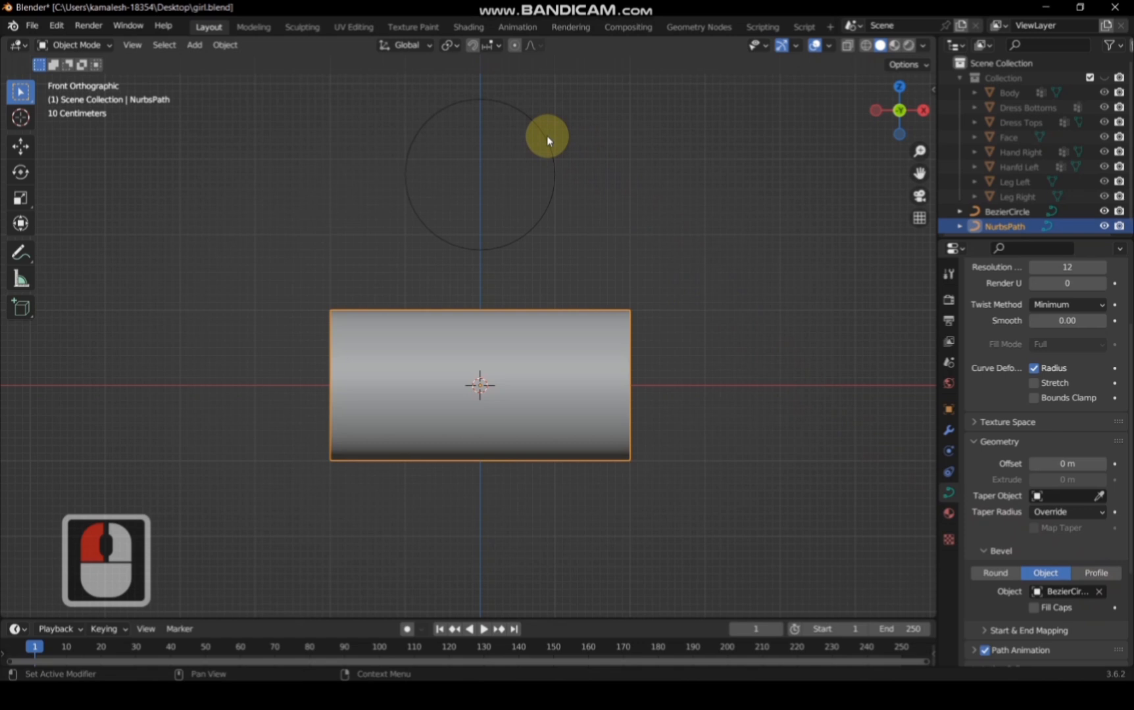
Step: Edit the Bezier circle in Edit Mode and move its lowest control point up to just below the circle's centre
middle_click_drag(684, 178, 887, 147)
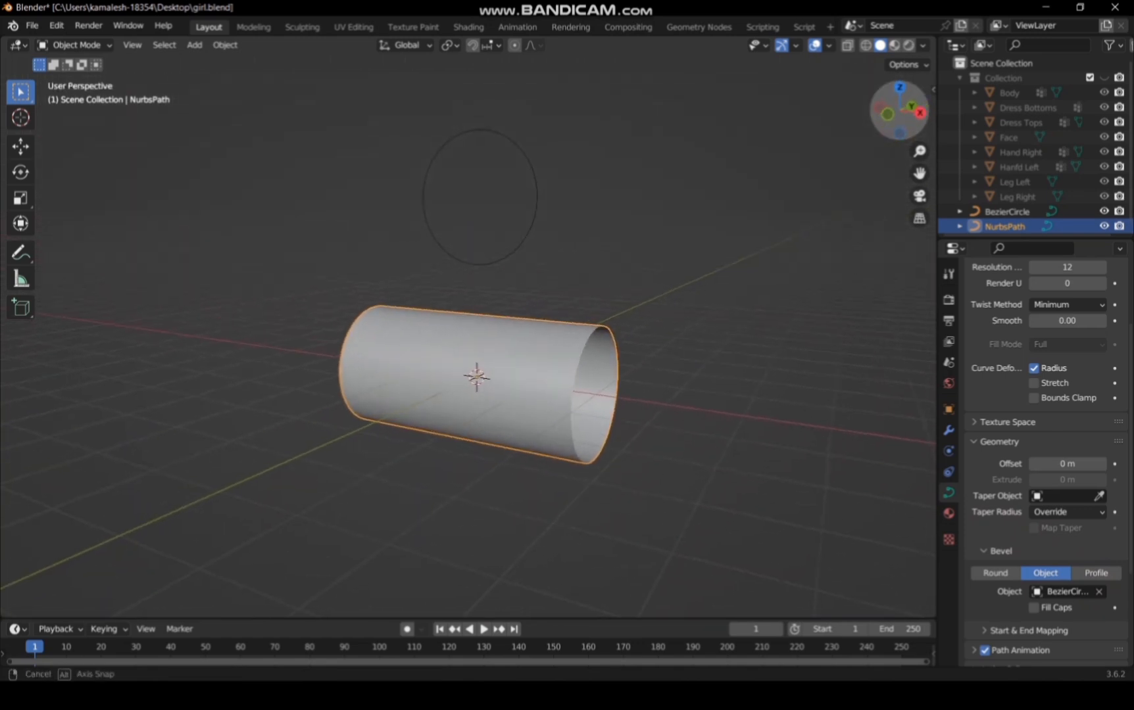
left_click(883, 121)
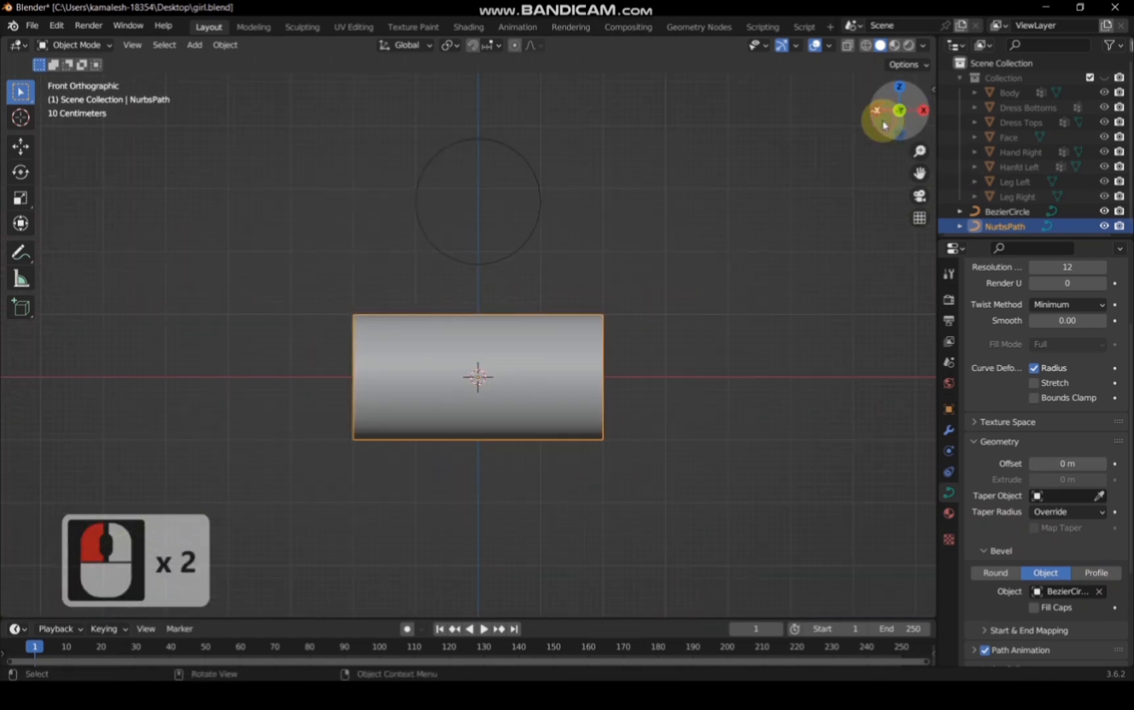
left_click(464, 144)
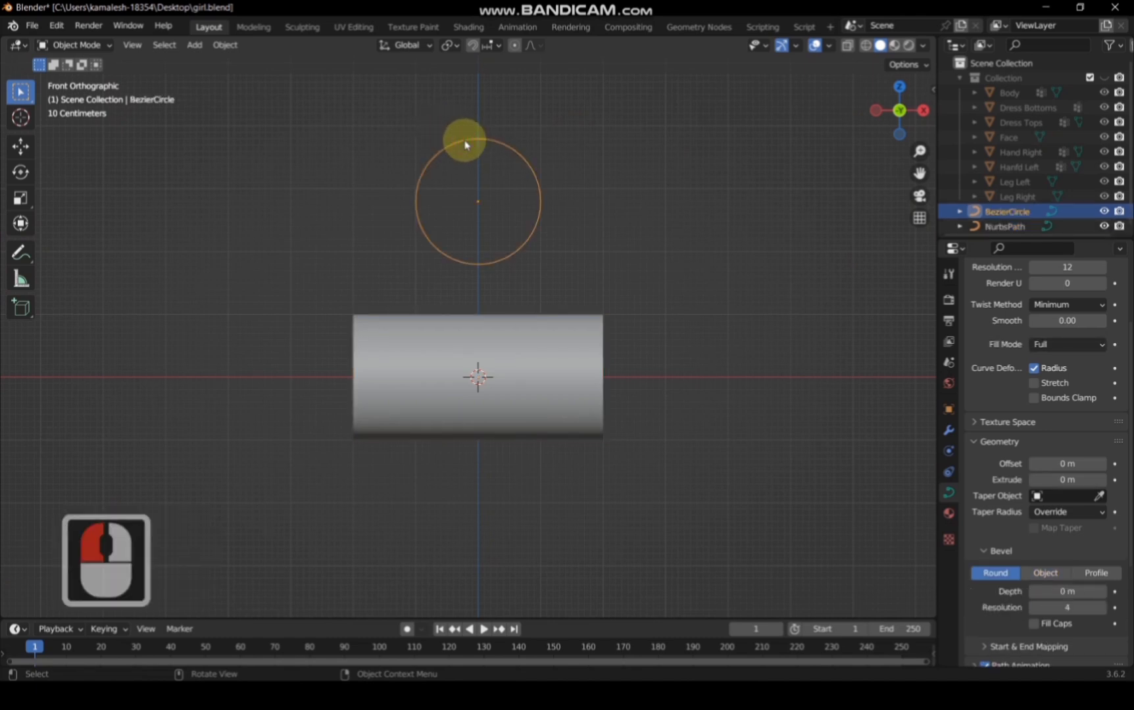
left_click(98, 45)
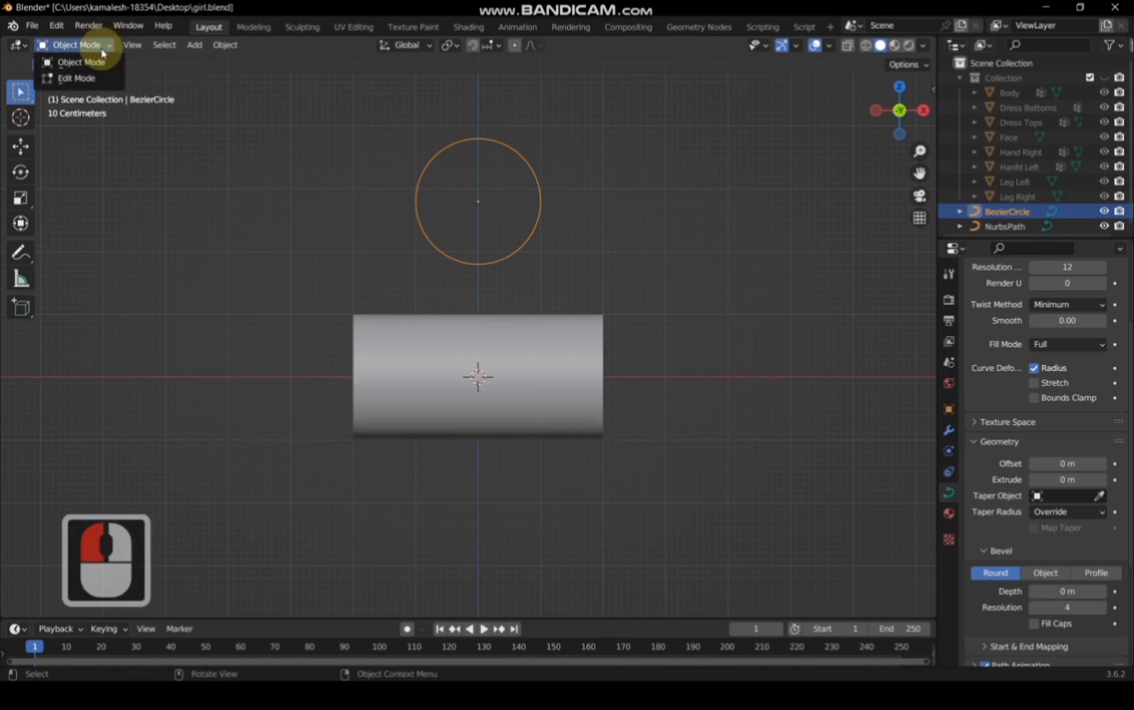
left_click(101, 77)
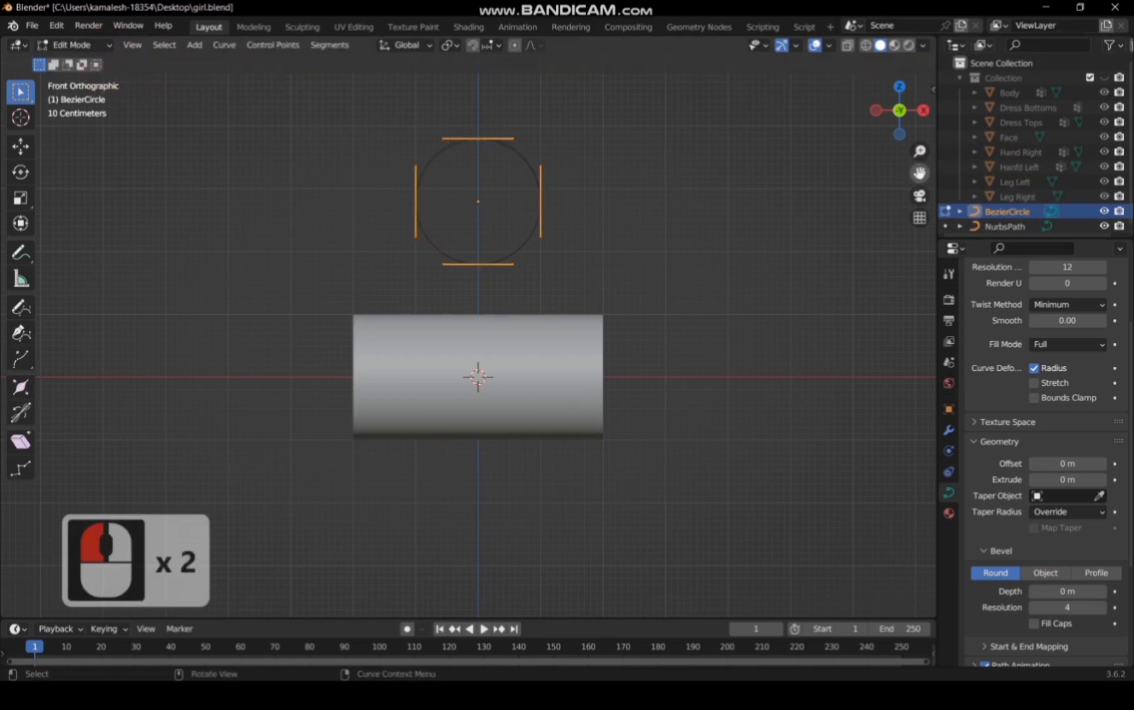
scroll(410, 266, "up", 2)
left_click(464, 274)
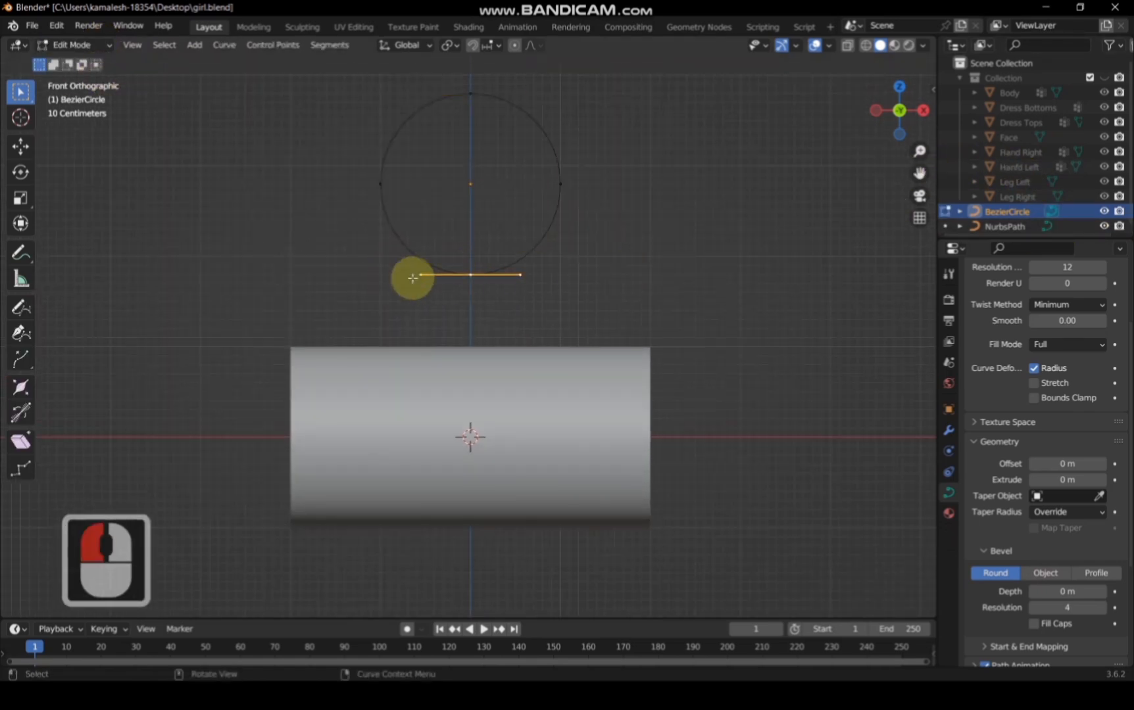
left_click(18, 147)
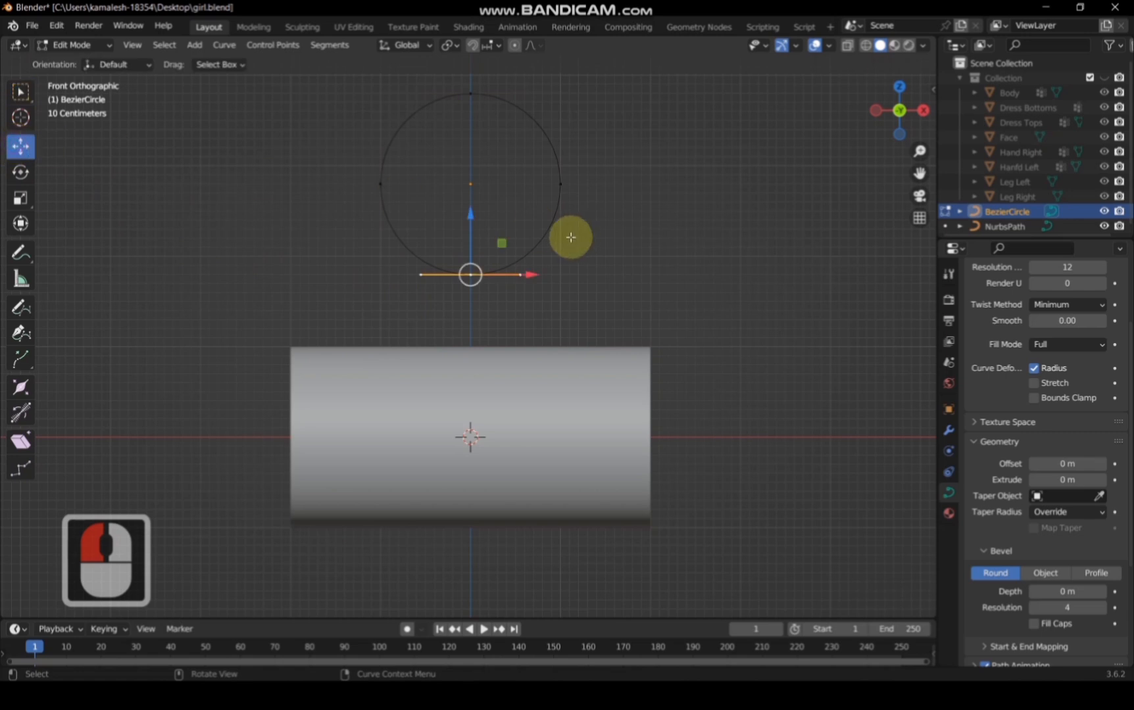
left_click_drag(469, 214, 475, 131)
Step: Widen the side editors and turn the Properties editor into a second 3D Viewport showing the Top Orthographic view
scroll(758, 202, "down", 2)
middle_click_drag(758, 202, 706, 239)
left_click_drag(906, 164, 906, 126)
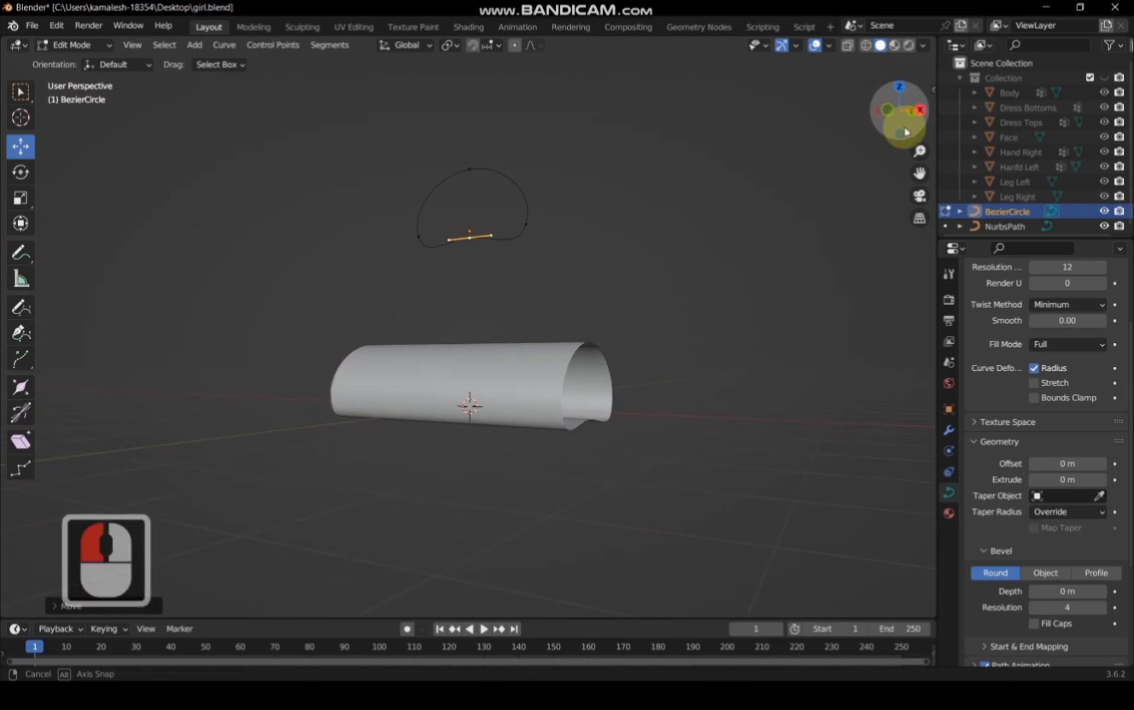
left_click(892, 114)
left_click_drag(935, 165, 780, 162)
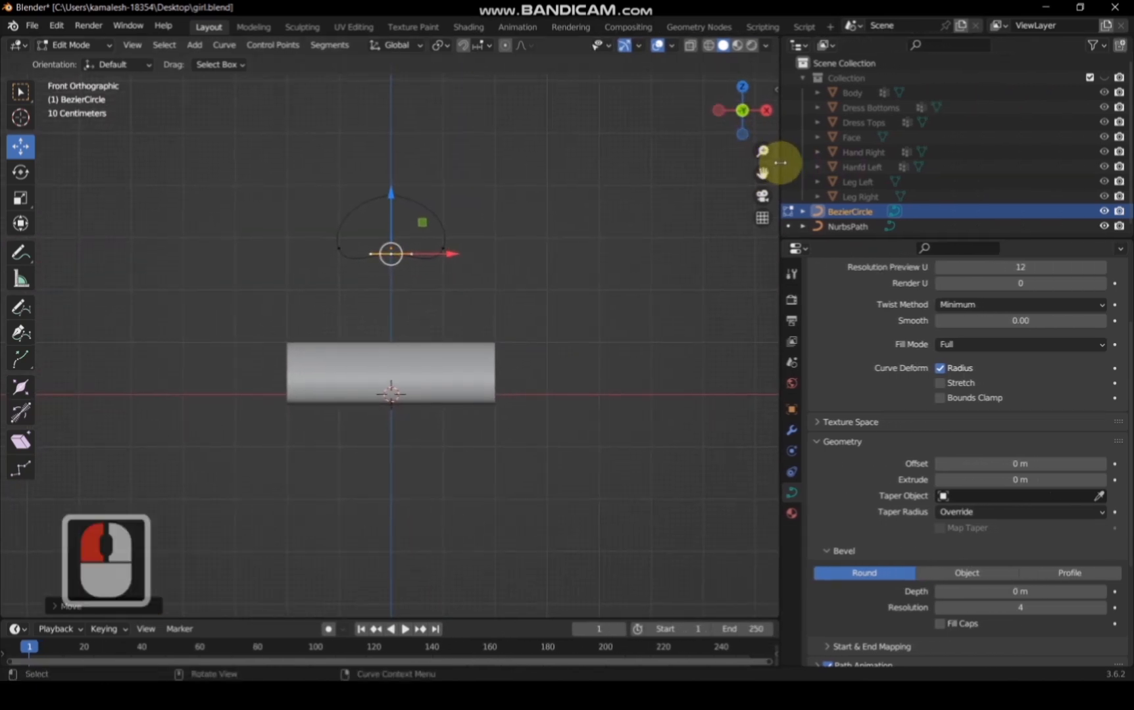
left_click(798, 248)
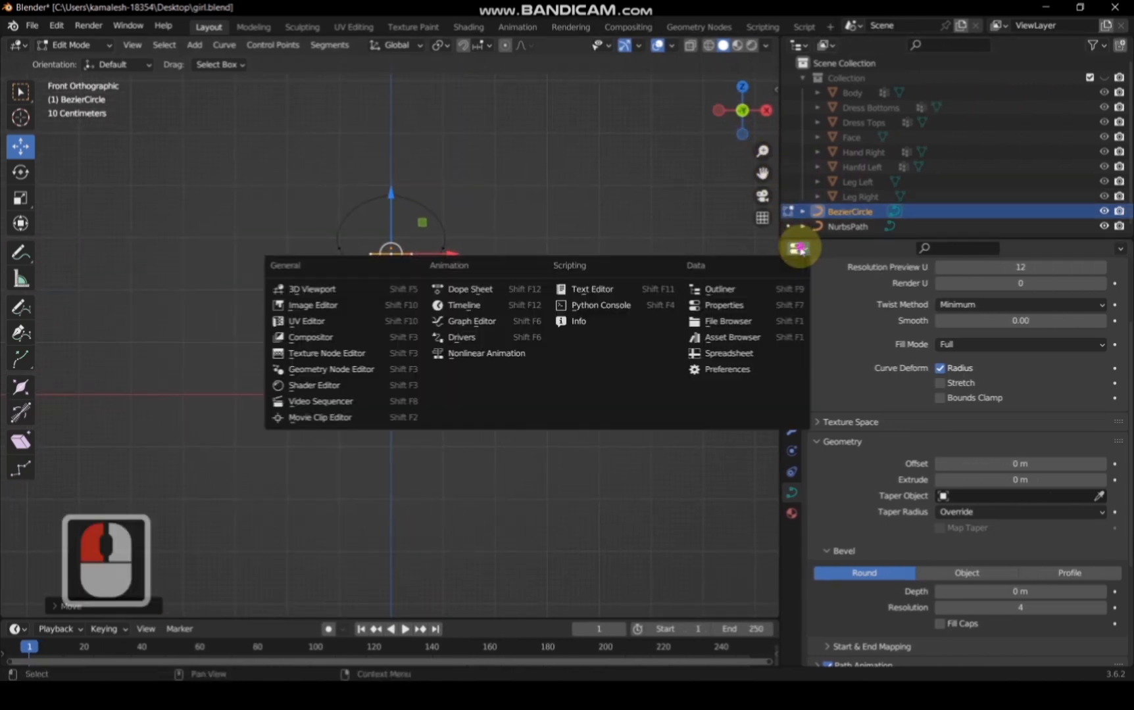
left_click(289, 289)
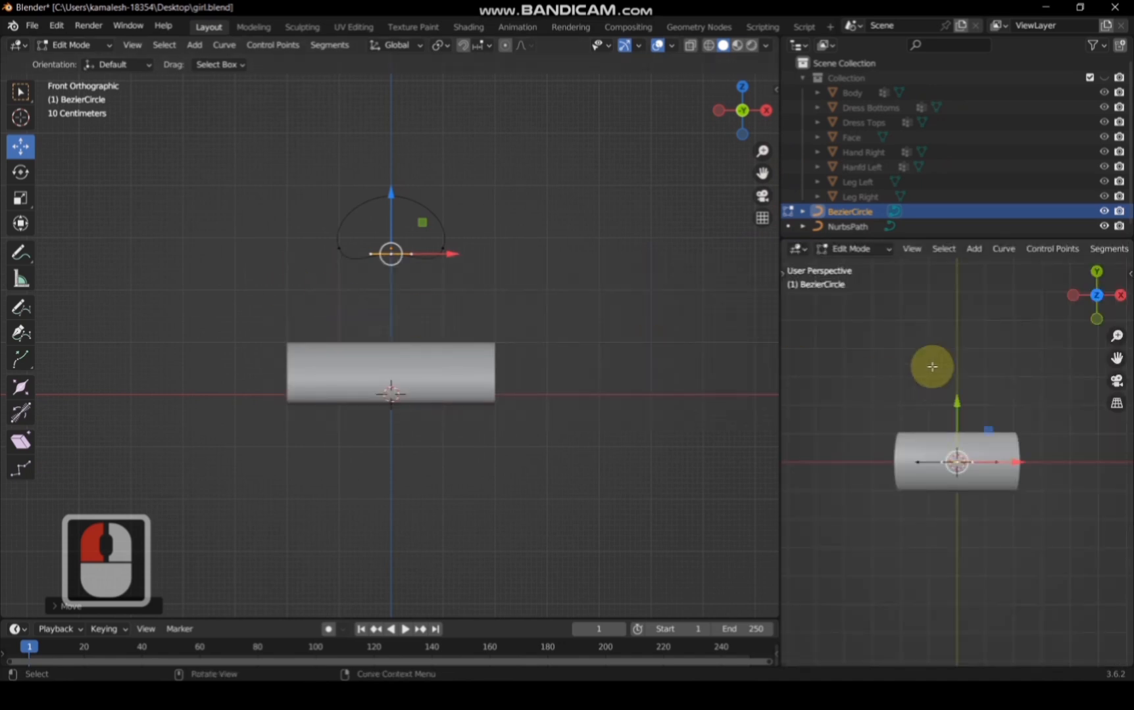
mouse_move(1084, 274)
left_mouse_down()
mouse_move(1055, 322)
mouse_move(1090, 278)
left_mouse_up()
left_click(1096, 273)
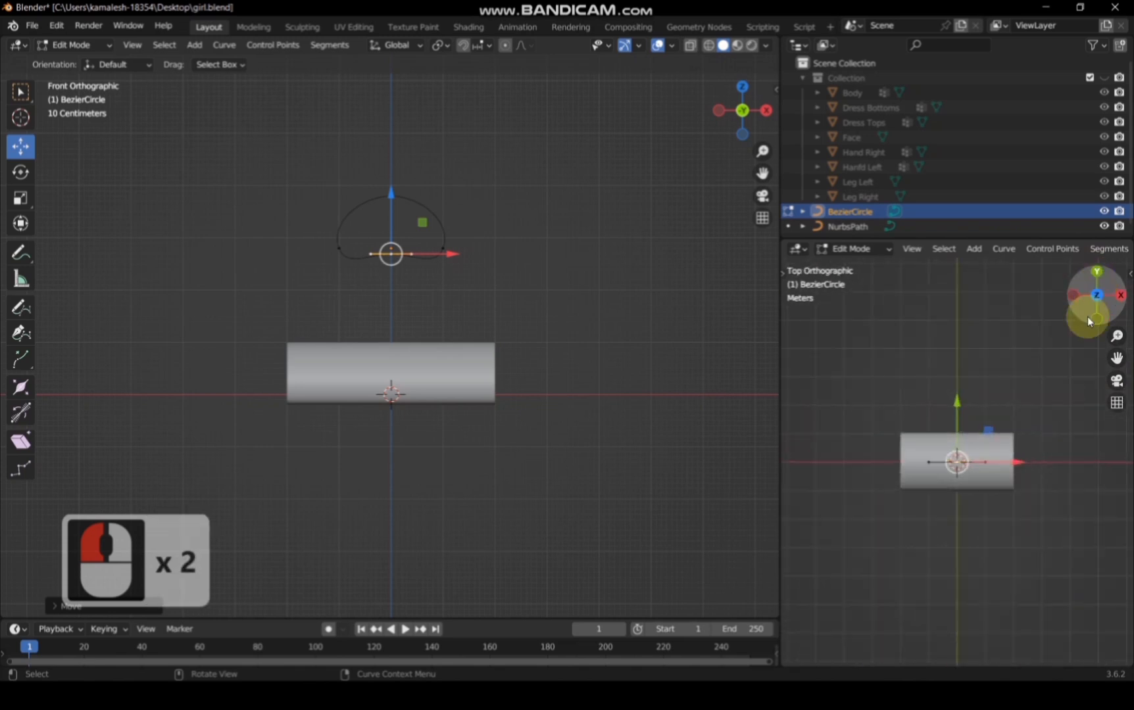
left_click(1059, 388)
scroll(1059, 388, "up", 2)
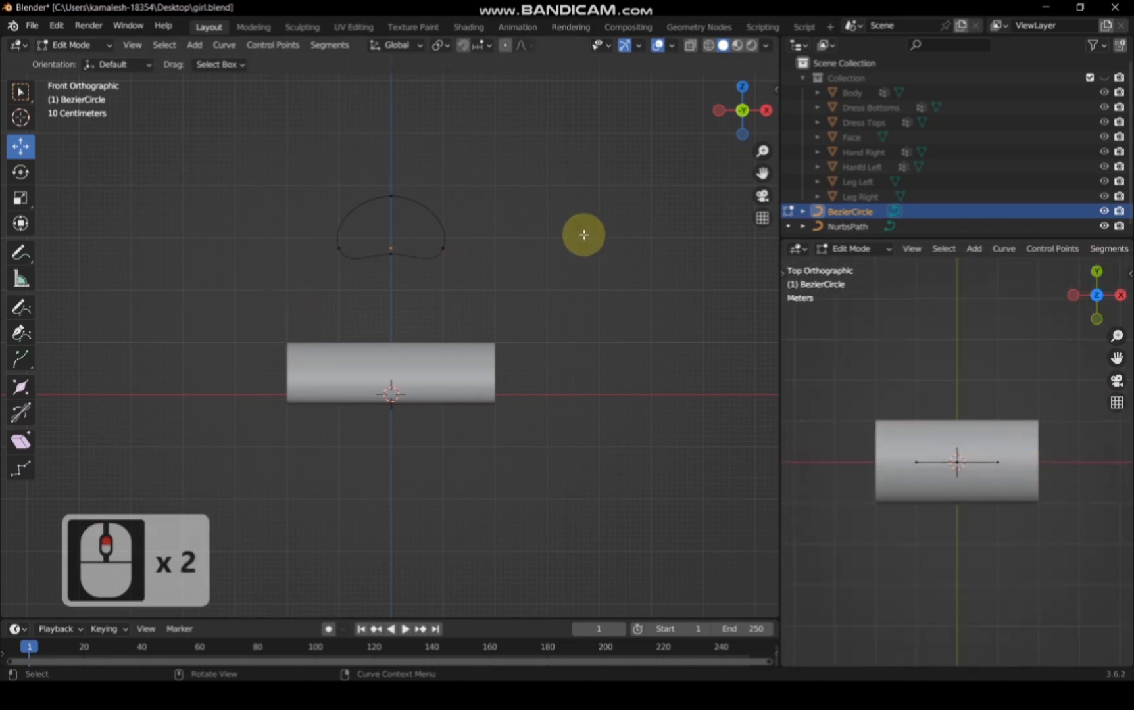
Step: Subdivide the Bezier circle's segment between its top and left control points in the front view
left_click(390, 195)
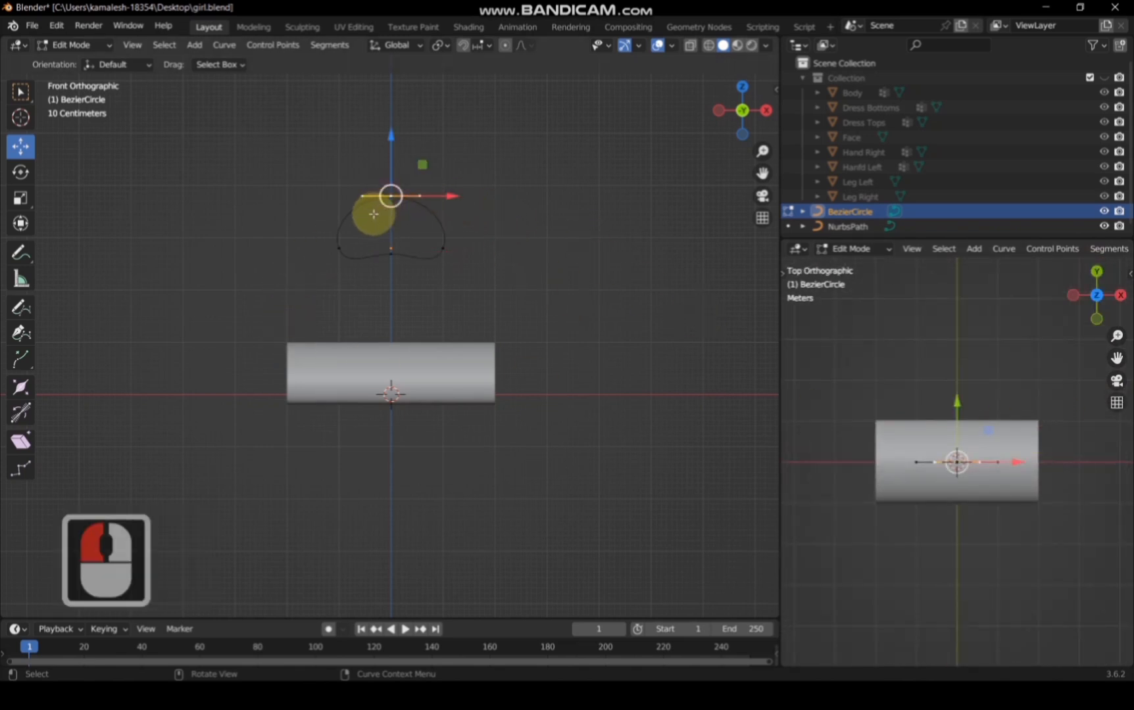
left_click(341, 250, "shift")
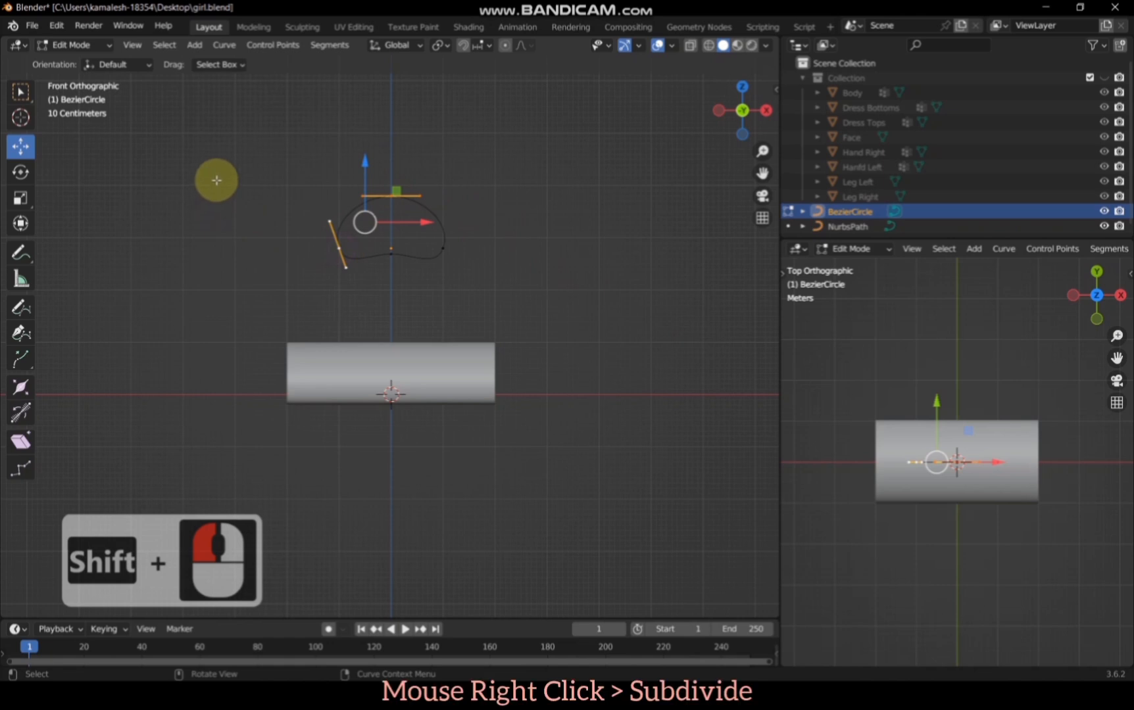
right_click(217, 183)
left_click(217, 183)
scroll(436, 157, "up", 2)
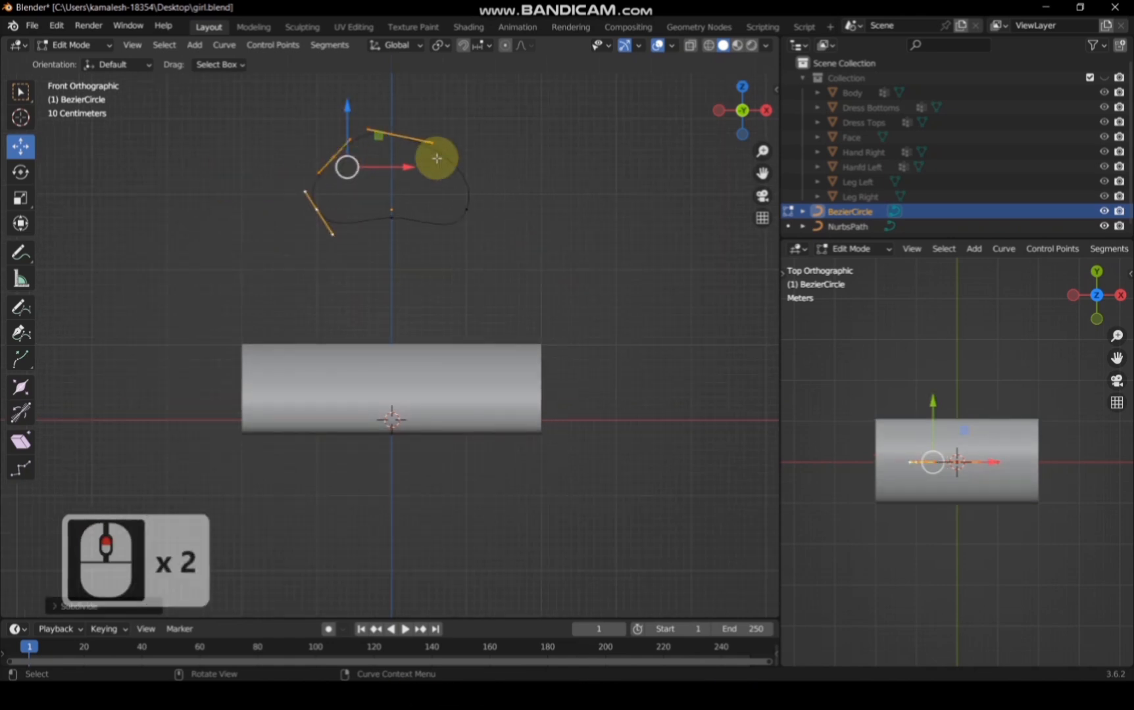
Step: Subdivide the Bezier circle's segment between its top and right control points and move the new point slightly down and inward
left_click_drag(763, 175, 763, 182)
middle_click_drag(441, 131, 442, 191, "shift")
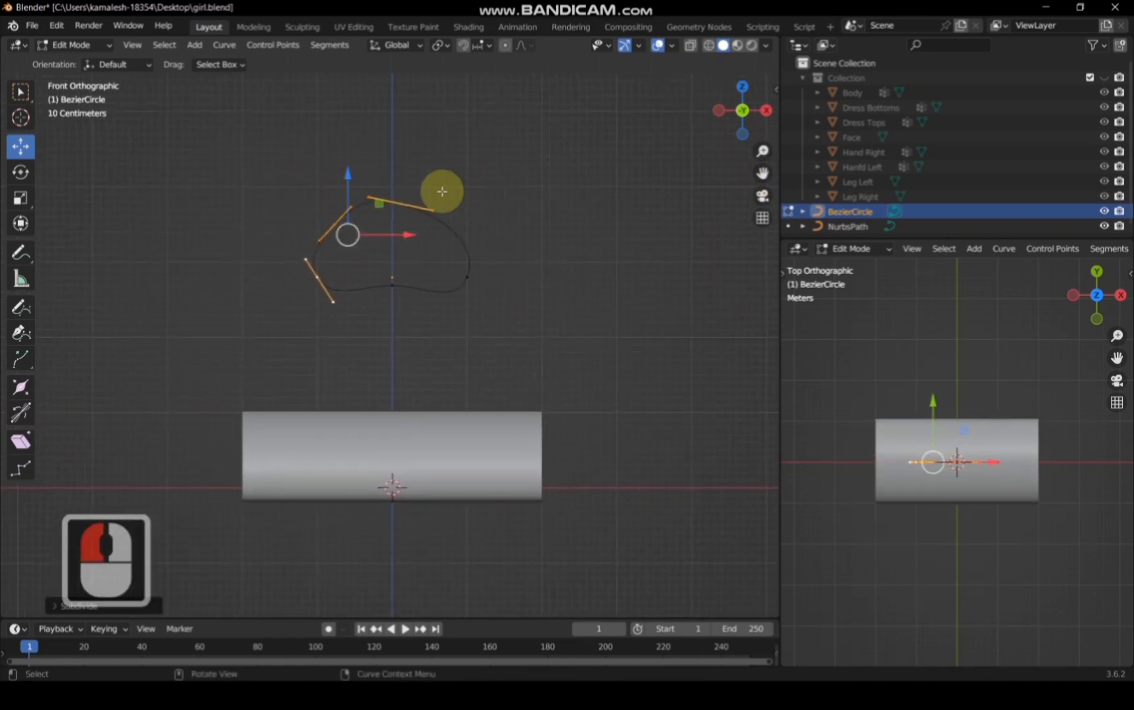
left_click(331, 224)
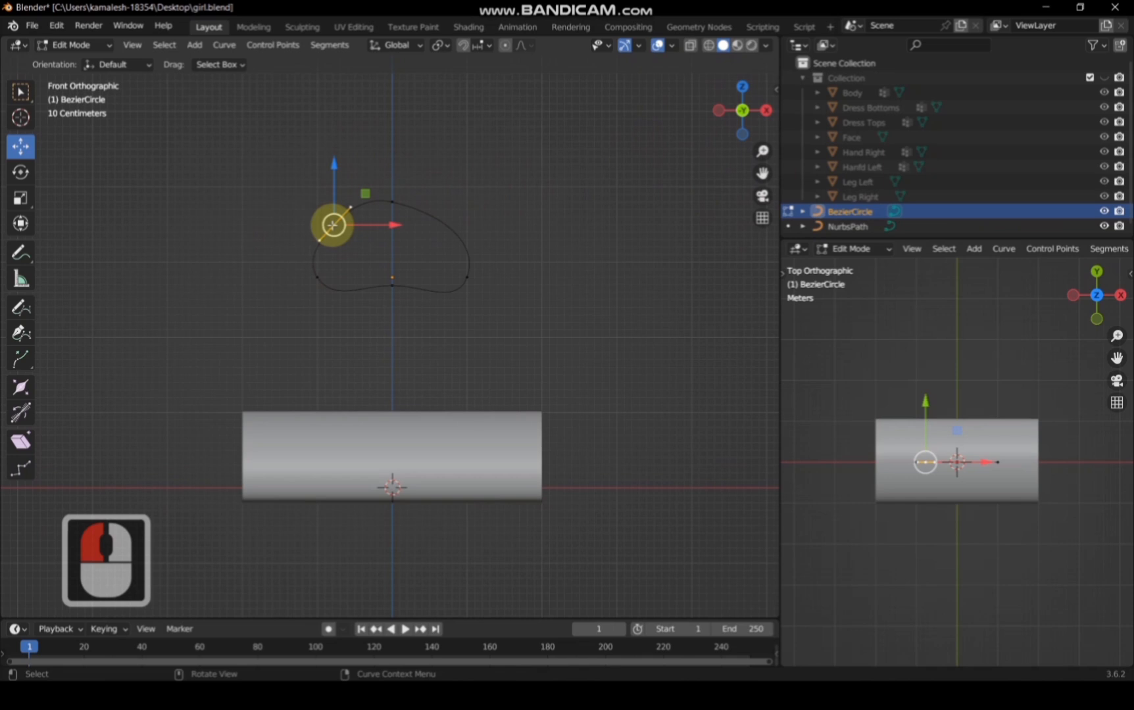
left_click(465, 276)
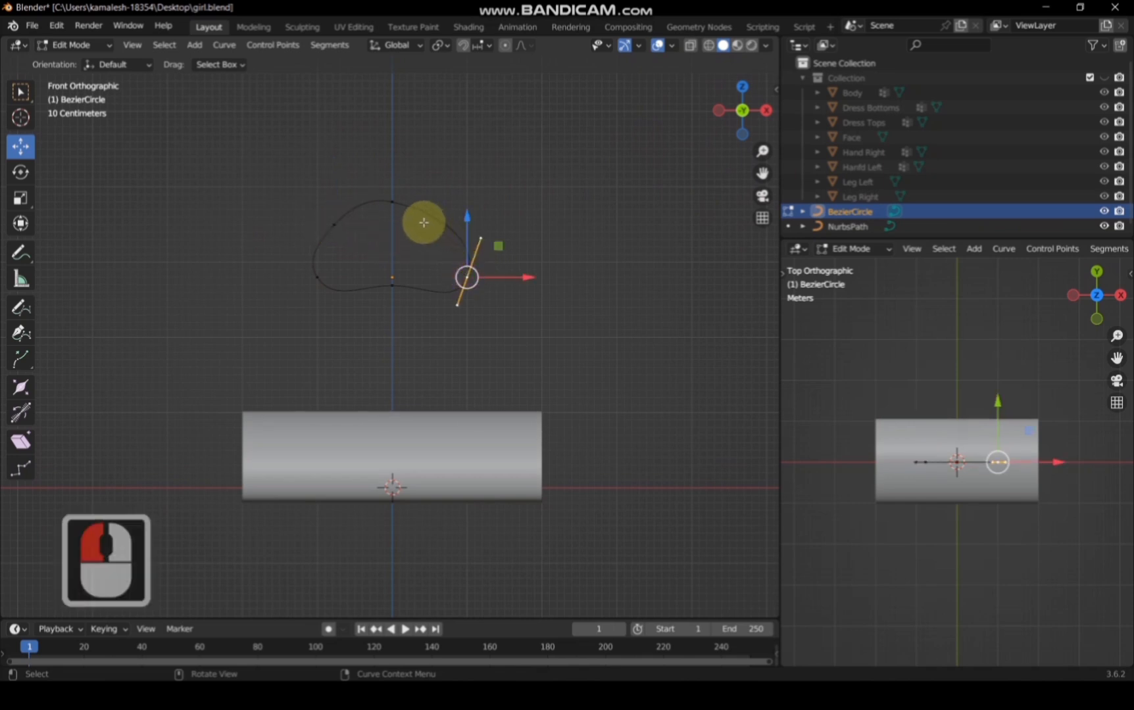
left_click(392, 200, "shift")
right_click(553, 160)
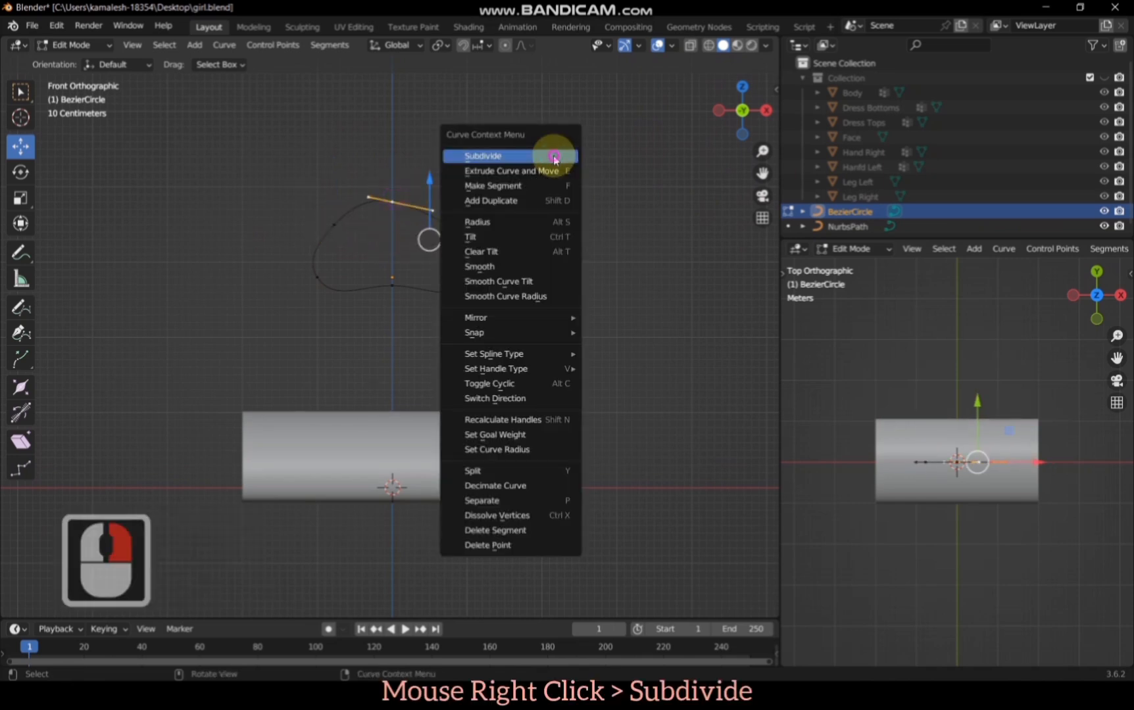
left_click(553, 160)
left_click(448, 242)
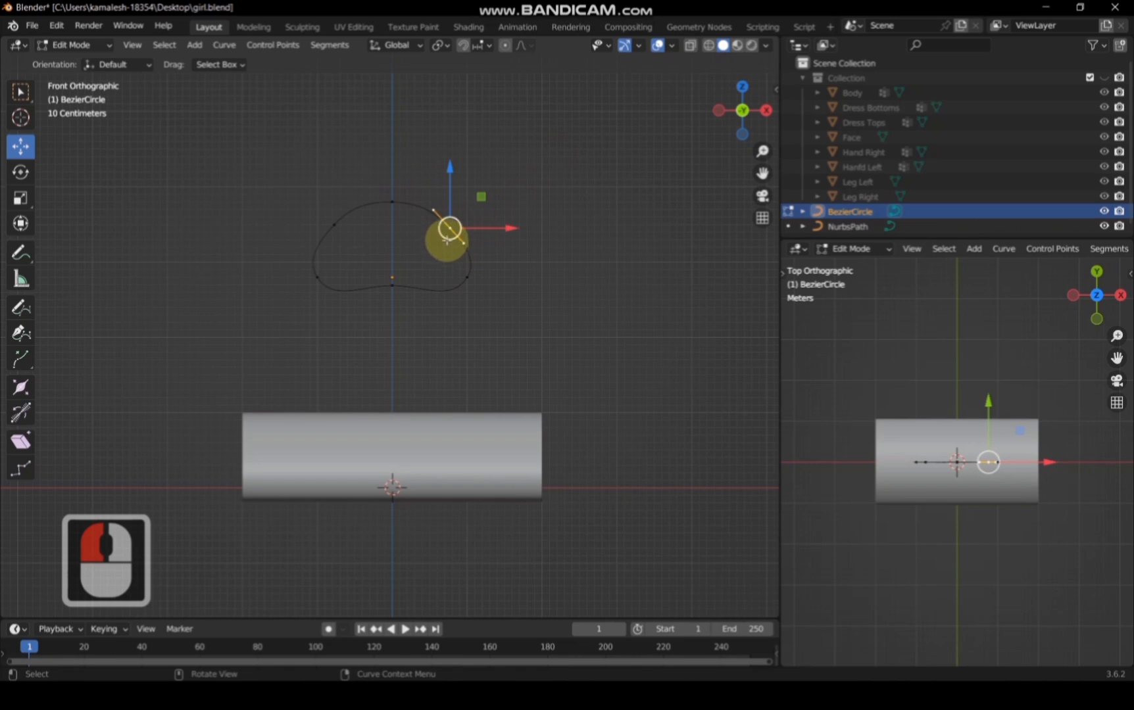
key("g")
left_click(441, 250)
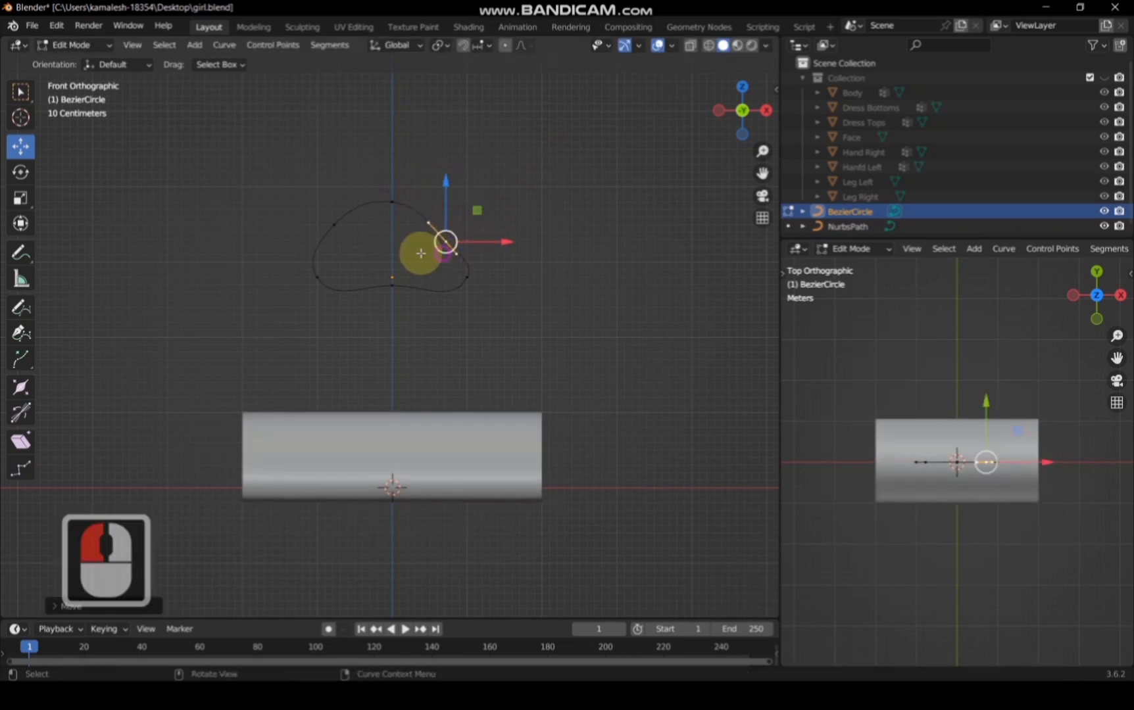
Step: Move the Bezier circle's upper-left control point down and inward, and rotate the handles of the upper-left and upper-right points
double_click(329, 226)
key("g")
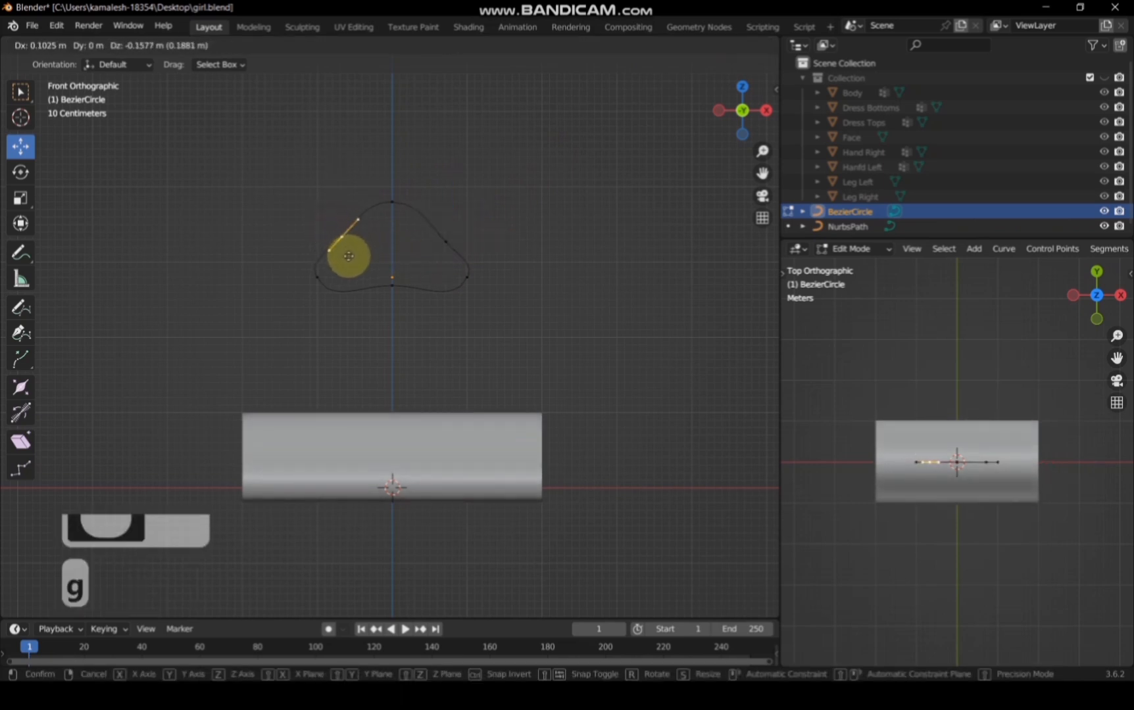
left_click(385, 242)
key("r")
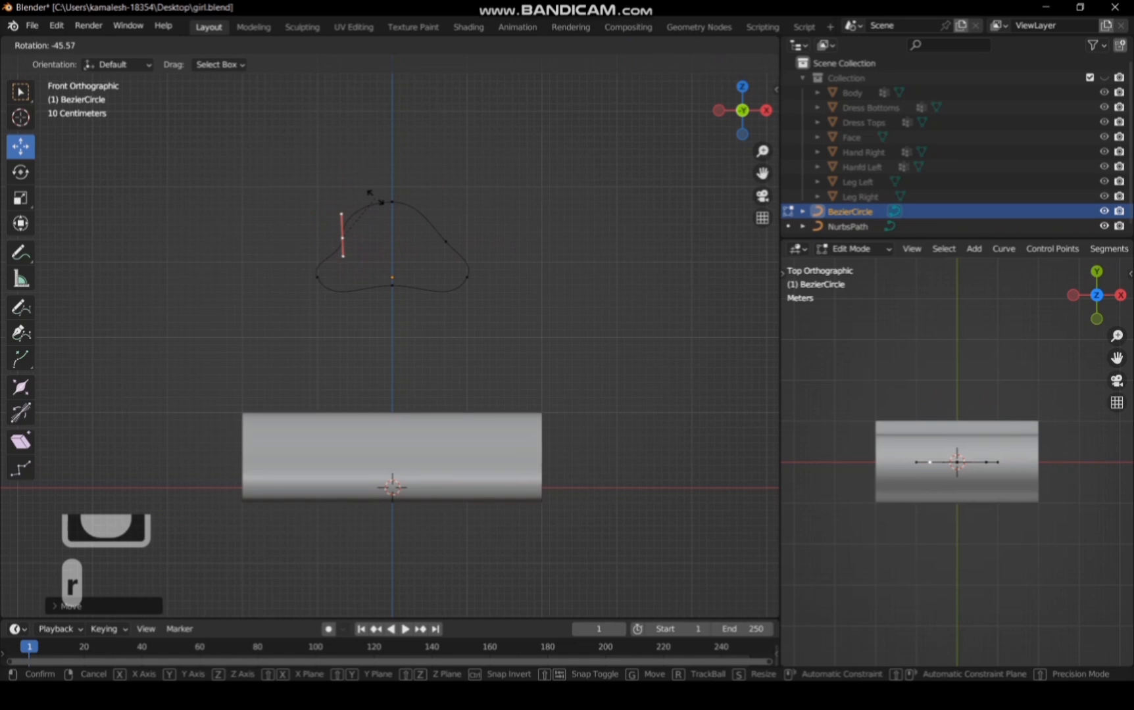
left_click(395, 230)
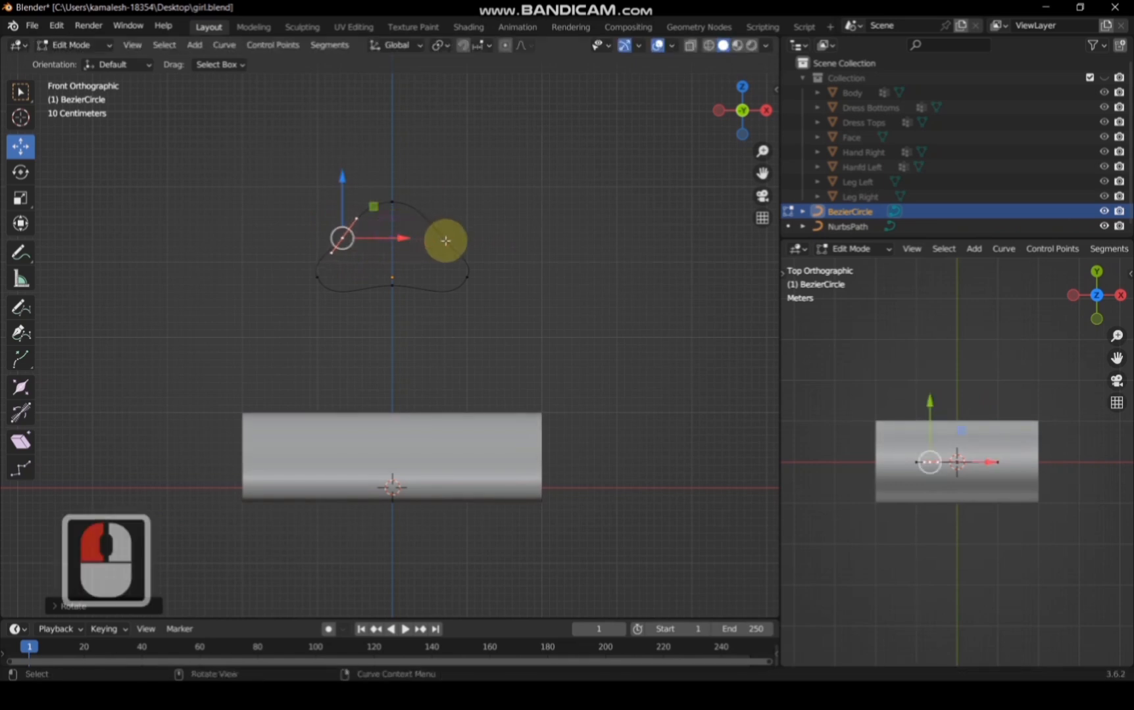
double_click(445, 242)
key("r")
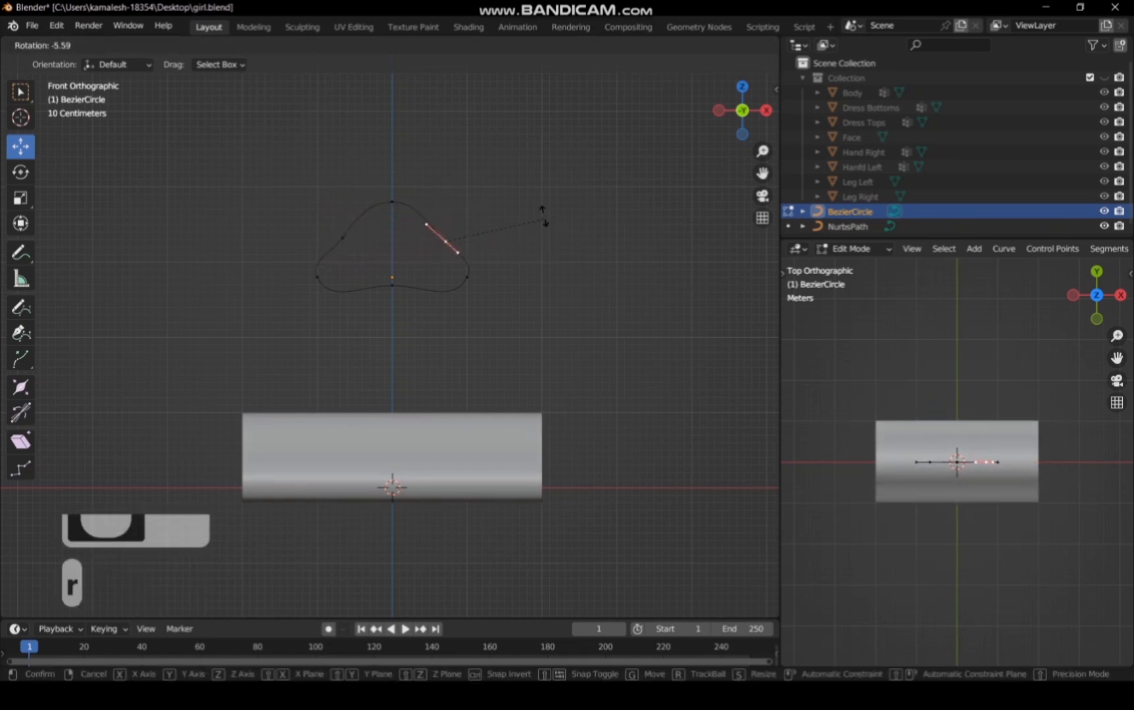
left_click(529, 196)
Step: Subdivide the segment between the top and upper-right control points and pull the new point inward to form a dip
left_click(393, 203)
right_click(515, 161)
left_click(515, 161)
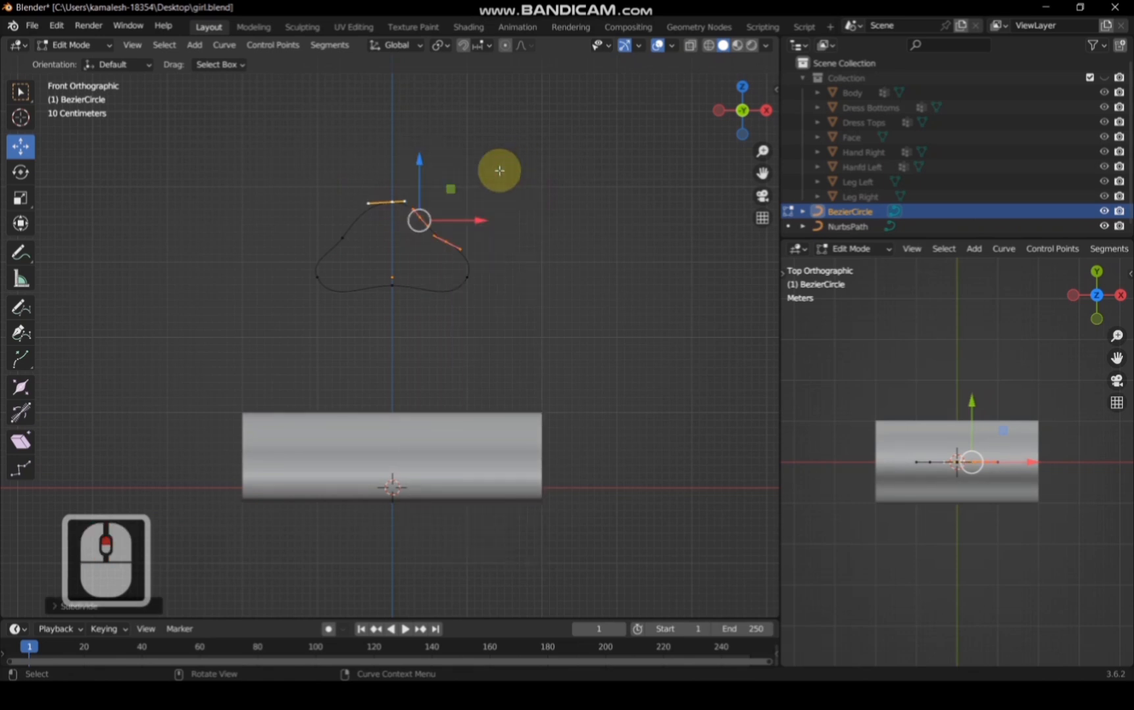
scroll(429, 191, "up", 1)
key("g")
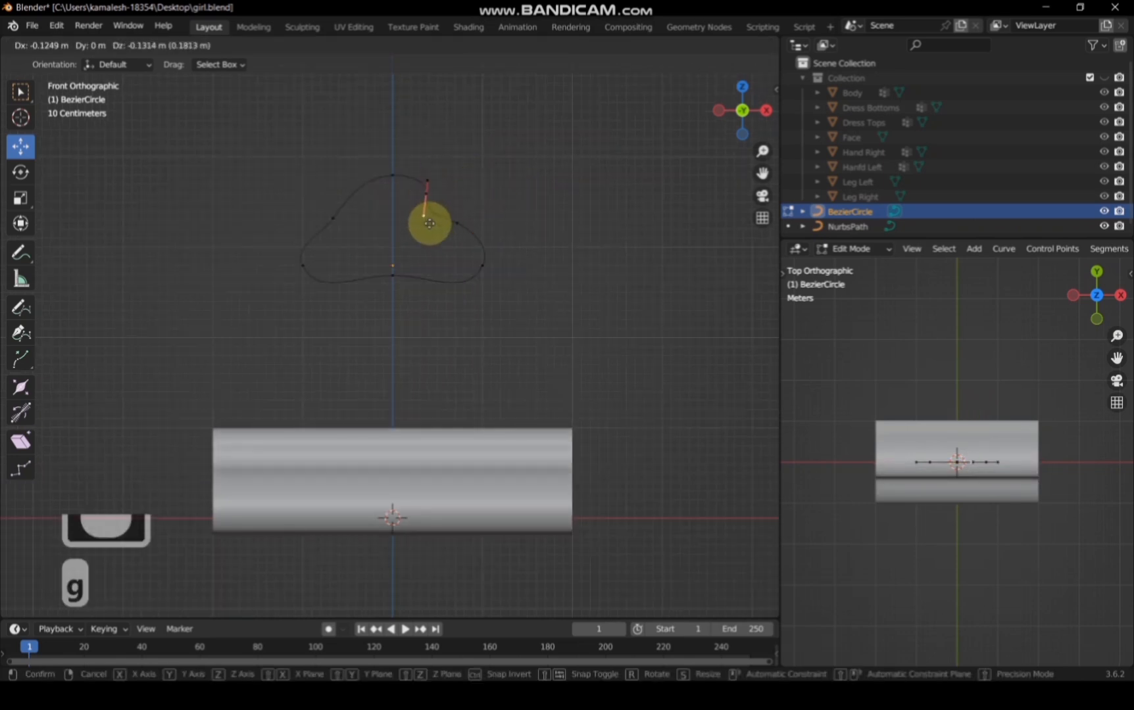
left_click(440, 212)
left_click(430, 192)
key("g")
left_click(428, 207)
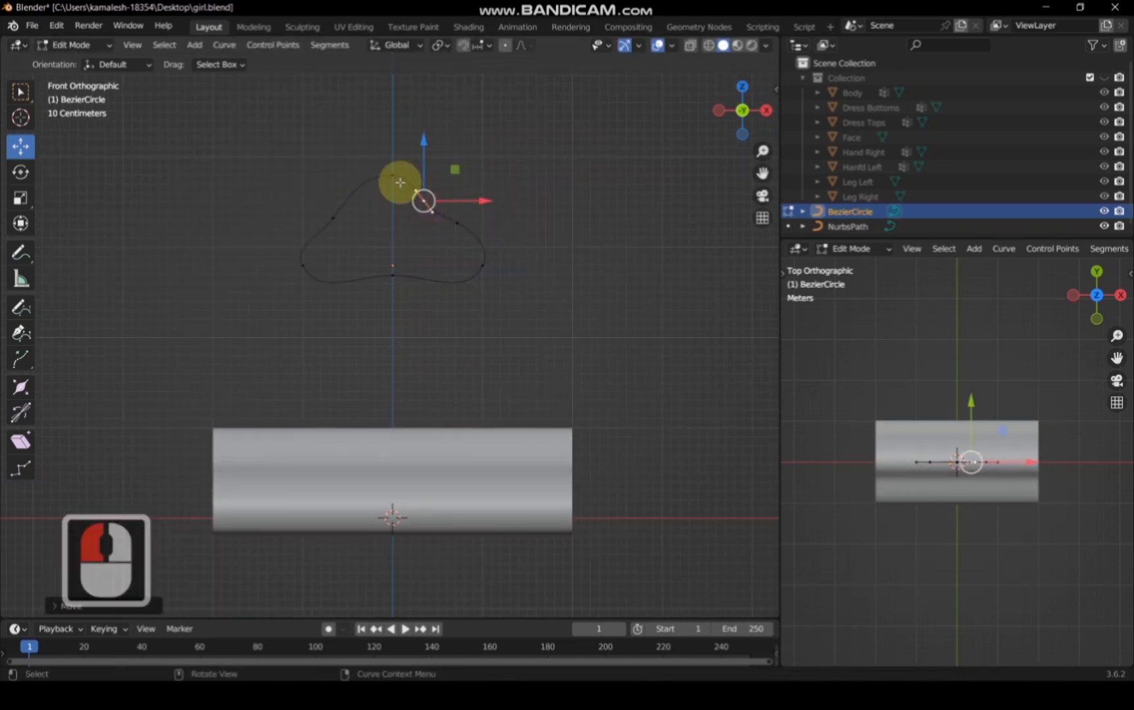
Step: Subdivide the segment between the top and upper-left control points and pull the new point inward to mirror the opposite dip
left_click(349, 208, "shift")
left_click(360, 193)
left_click(361, 191)
left_click(361, 191)
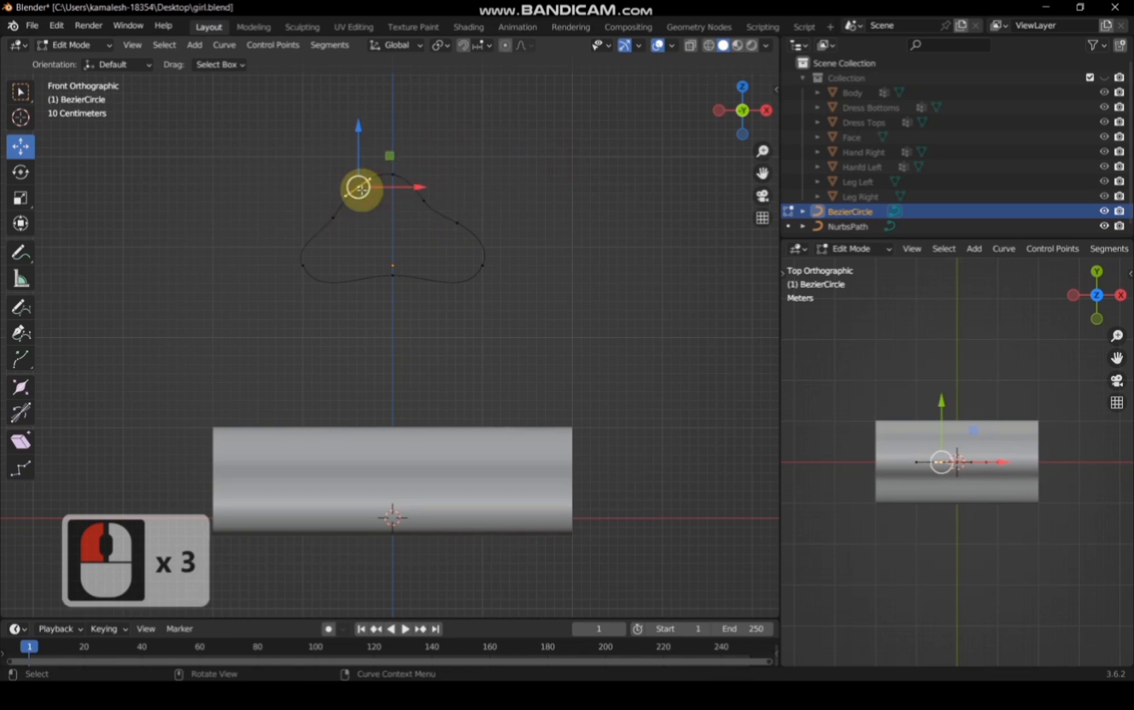
key("g")
left_click(321, 233)
Step: Subdivide the segment between the upper-left and far-left control points and pull the new point inward as a second dip
left_click(301, 269, "shift")
right_click(362, 252)
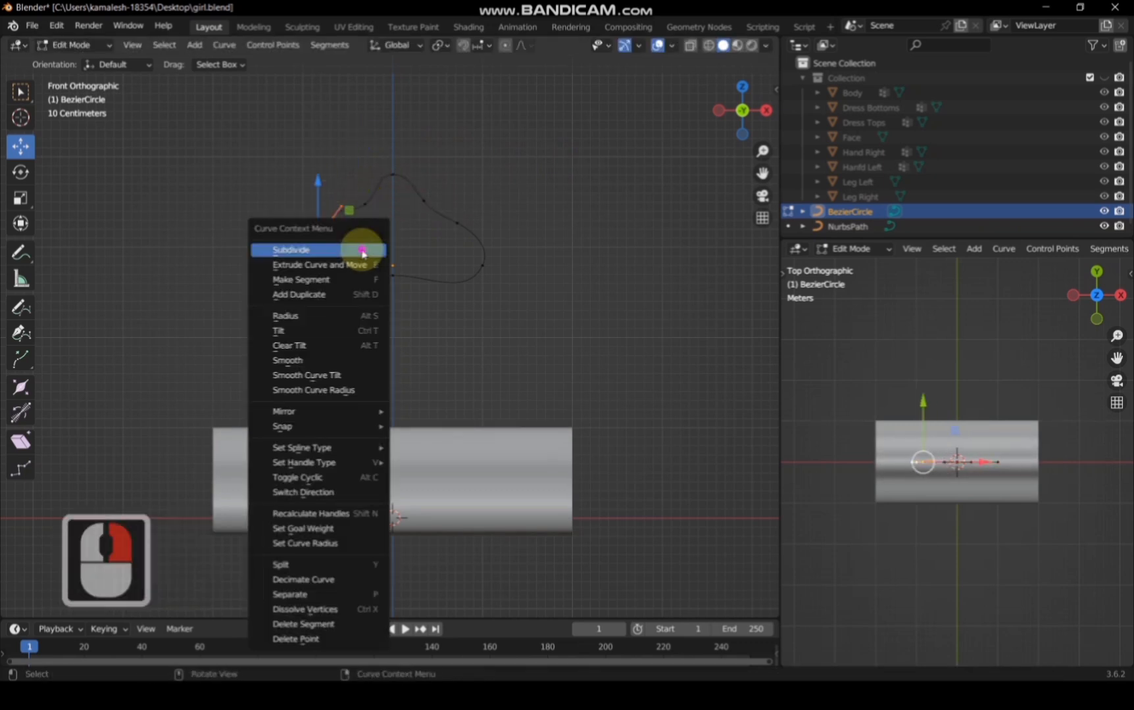
left_click(362, 252)
left_click(316, 240)
scroll(302, 236, "up", 1)
left_click_drag(305, 214, 298, 222)
key("g")
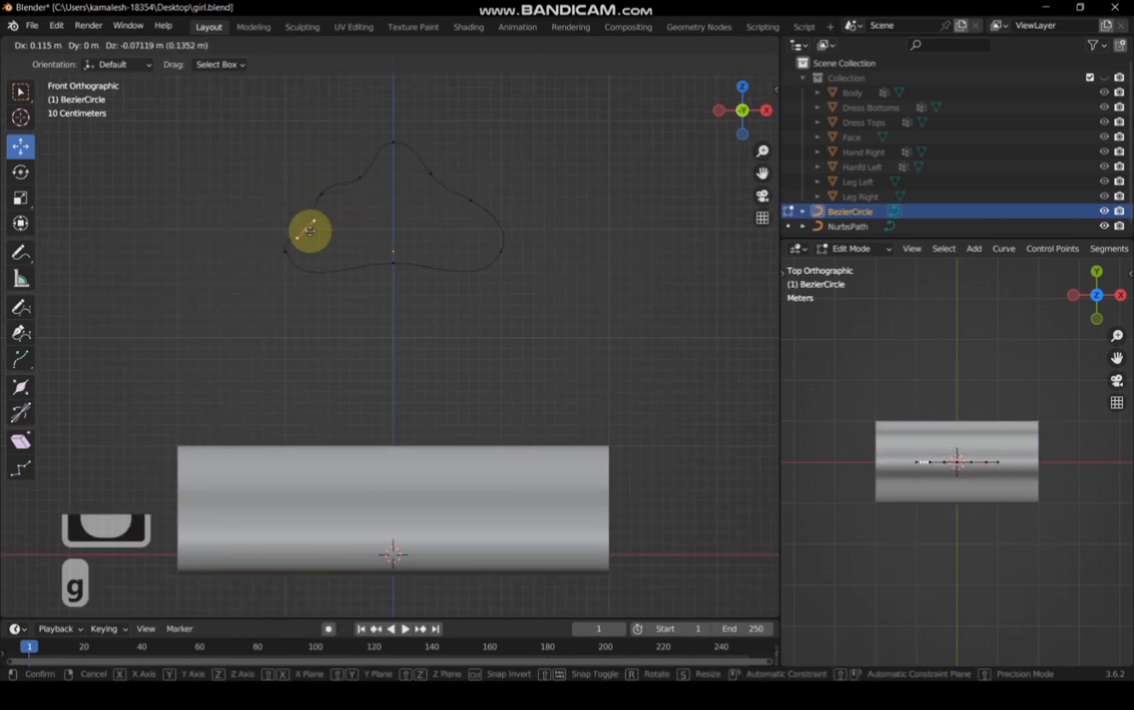
left_click(308, 230)
Step: Subdivide the segment between the upper-right and far-right control points and pull the new point inward to match the other side
left_click(471, 200)
left_click(502, 251, "shift")
right_click(575, 204)
left_click(574, 203)
left_click(488, 223)
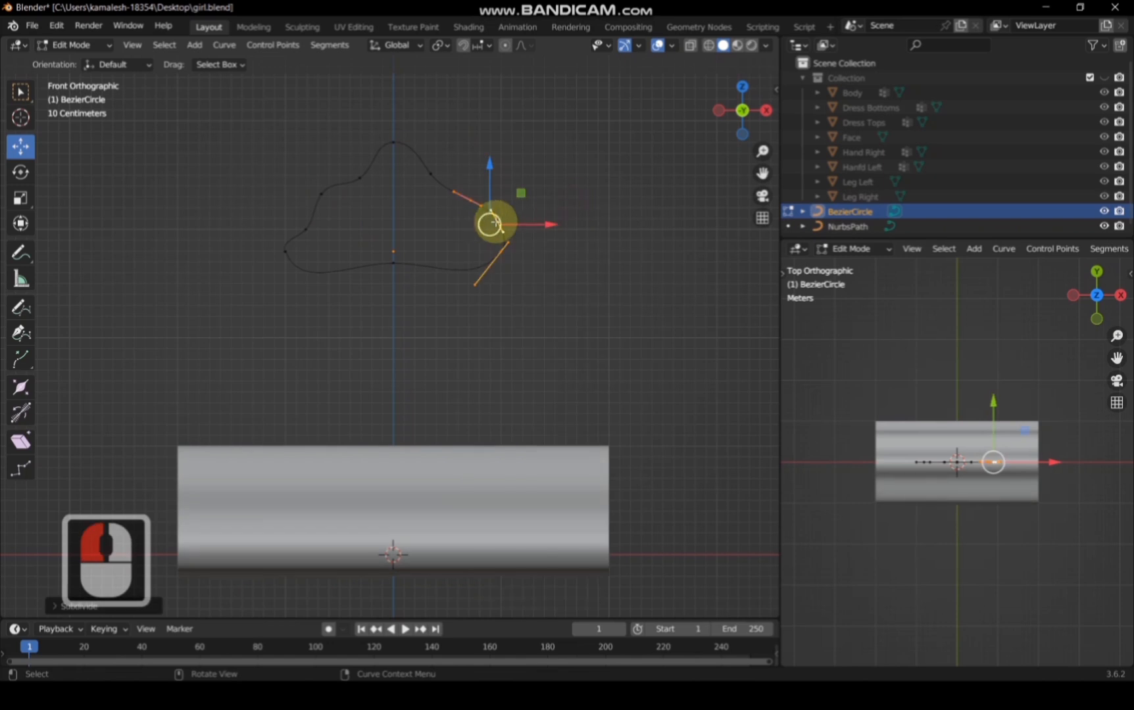
key("g")
left_click(461, 198)
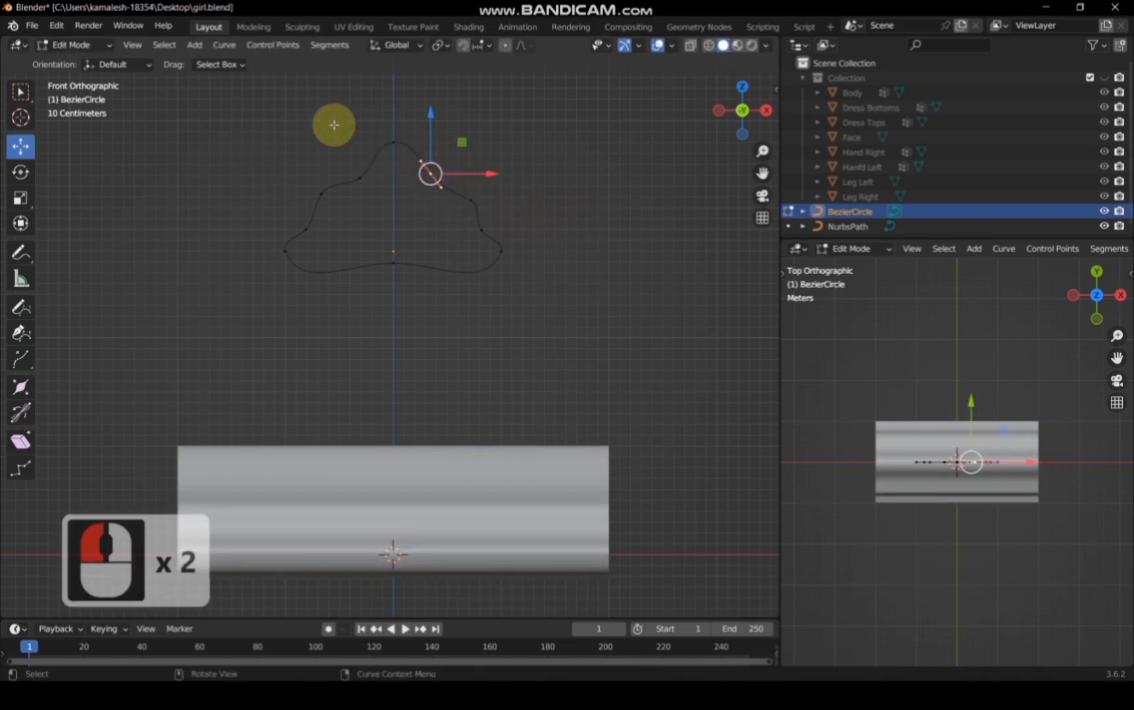
Step: Lower the profile's three topmost control points slightly, and move the outer bump points on both sides down about 0.09 m
left_click_drag(312, 121, 458, 185)
left_click_drag(395, 98, 399, 135)
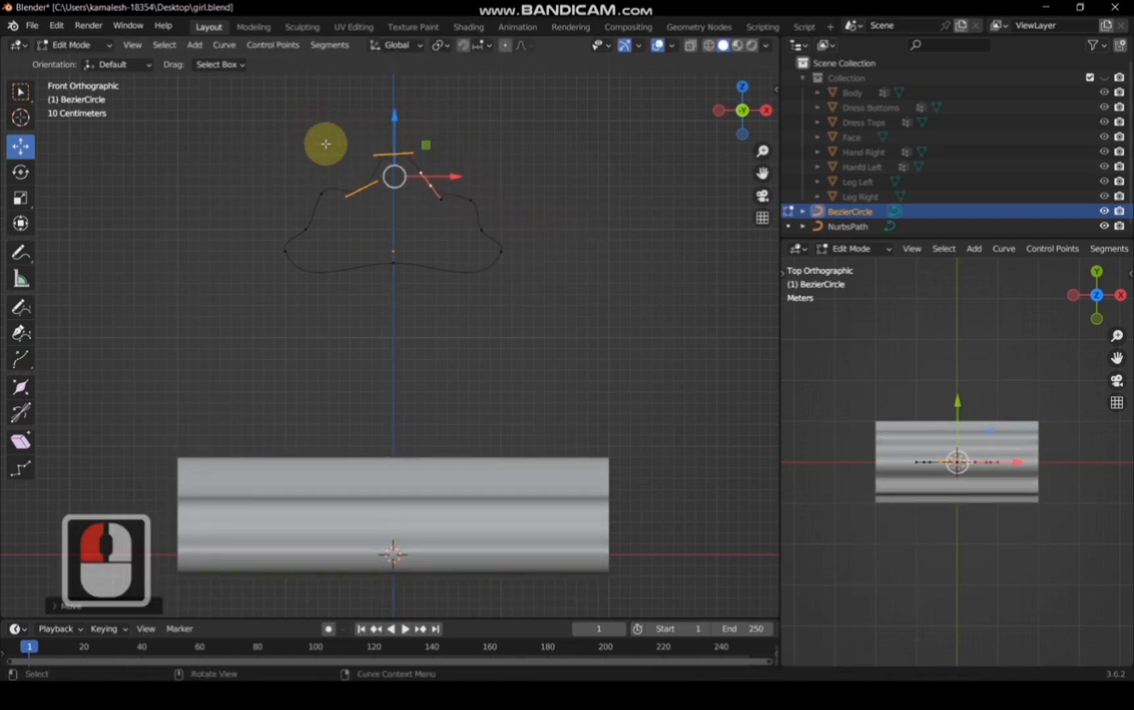
left_click(322, 192)
left_click(468, 198, "shift")
key("g")
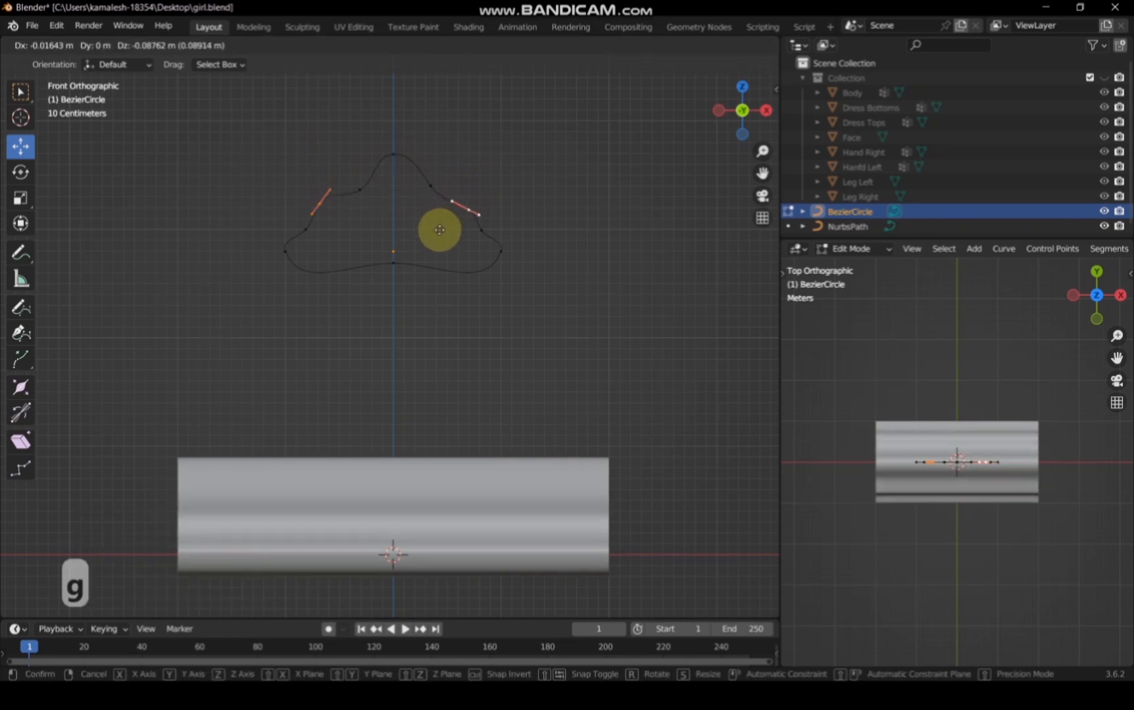
left_click(441, 230)
Step: Finish editing the Bezier circle and put the NurbsPath into Edit Mode in the front view
middle_click_drag(440, 230, 382, 244)
left_click_drag(738, 110, 763, 114)
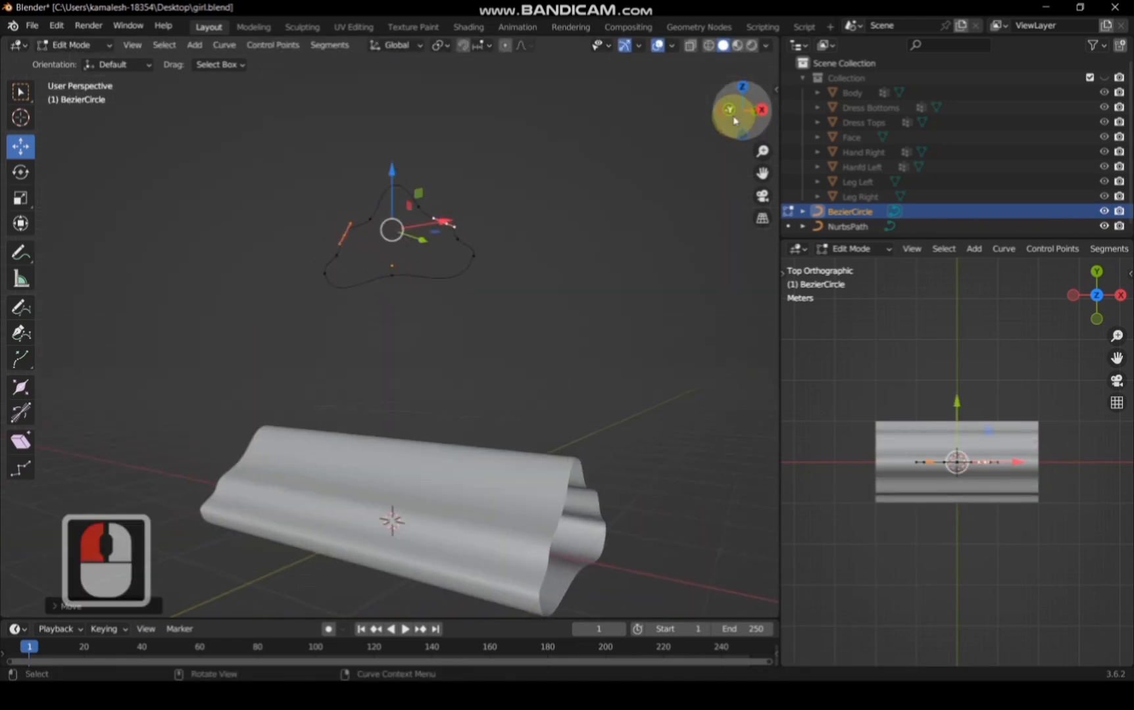
left_click(737, 111)
scroll(580, 260, "down", 1)
left_click(99, 61)
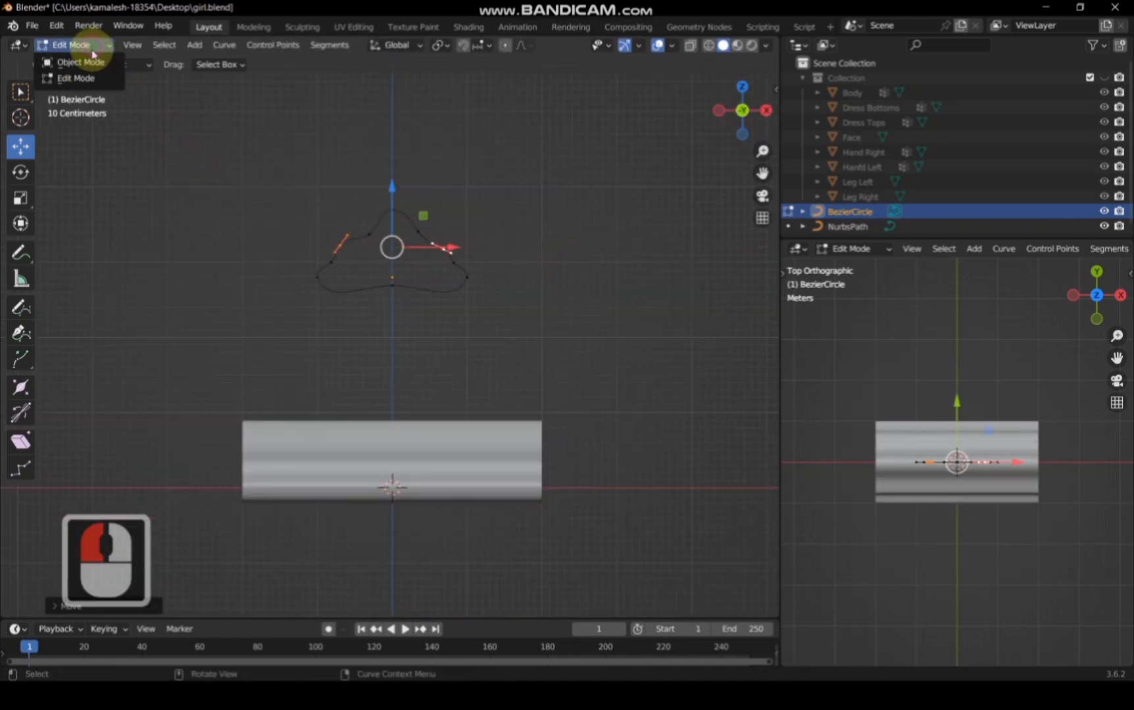
left_click(78, 56)
left_click(424, 434)
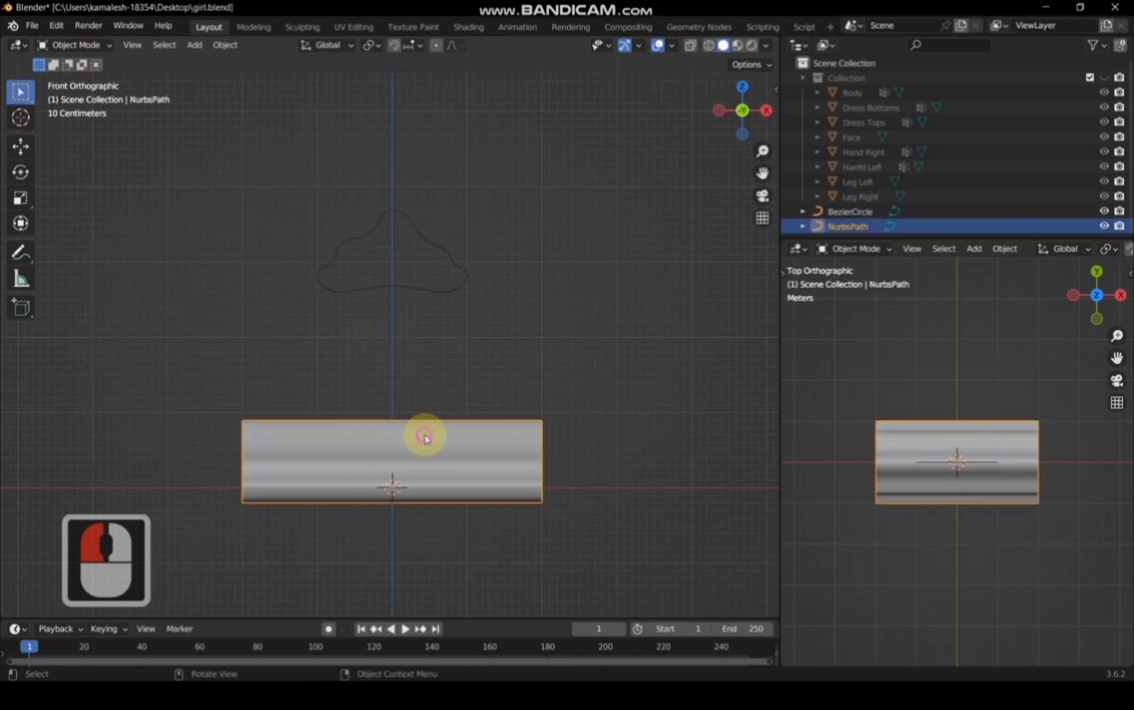
left_click(90, 46)
left_click(78, 72)
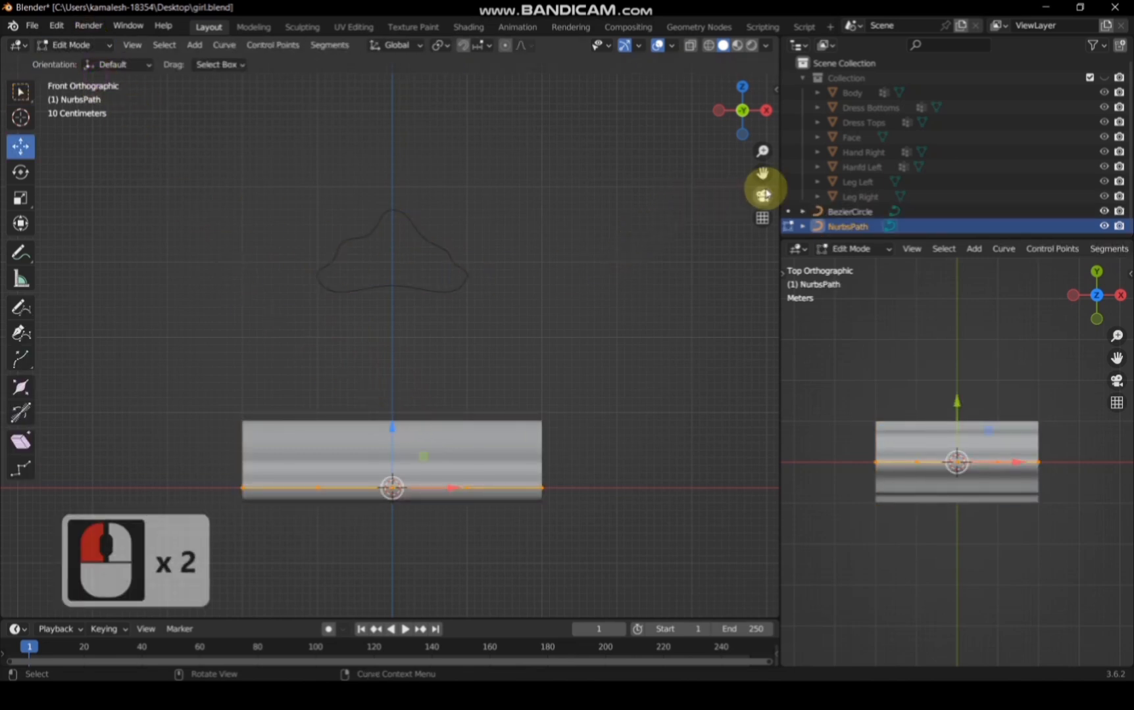
Step: Shrink the radius at the path's right end control point with Shrink/Fatten, setting its X value to 0
left_click_drag(763, 173, 744, 73)
scroll(610, 372, "up", 1)
left_click(553, 397)
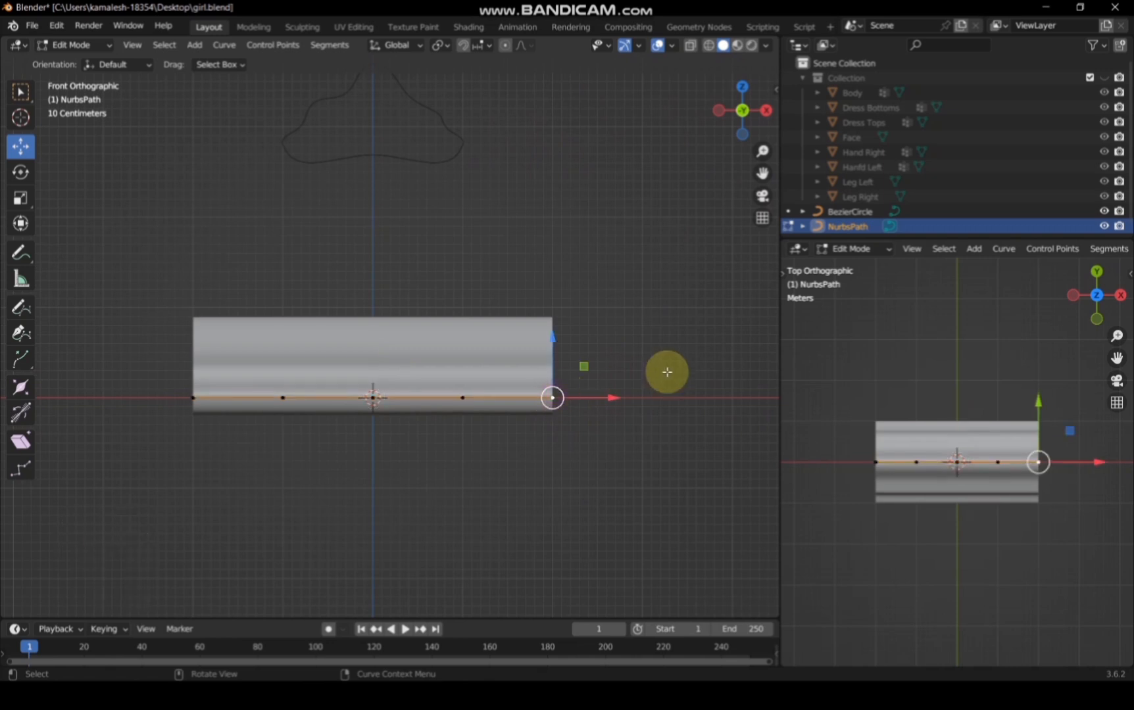
key("alt+s")
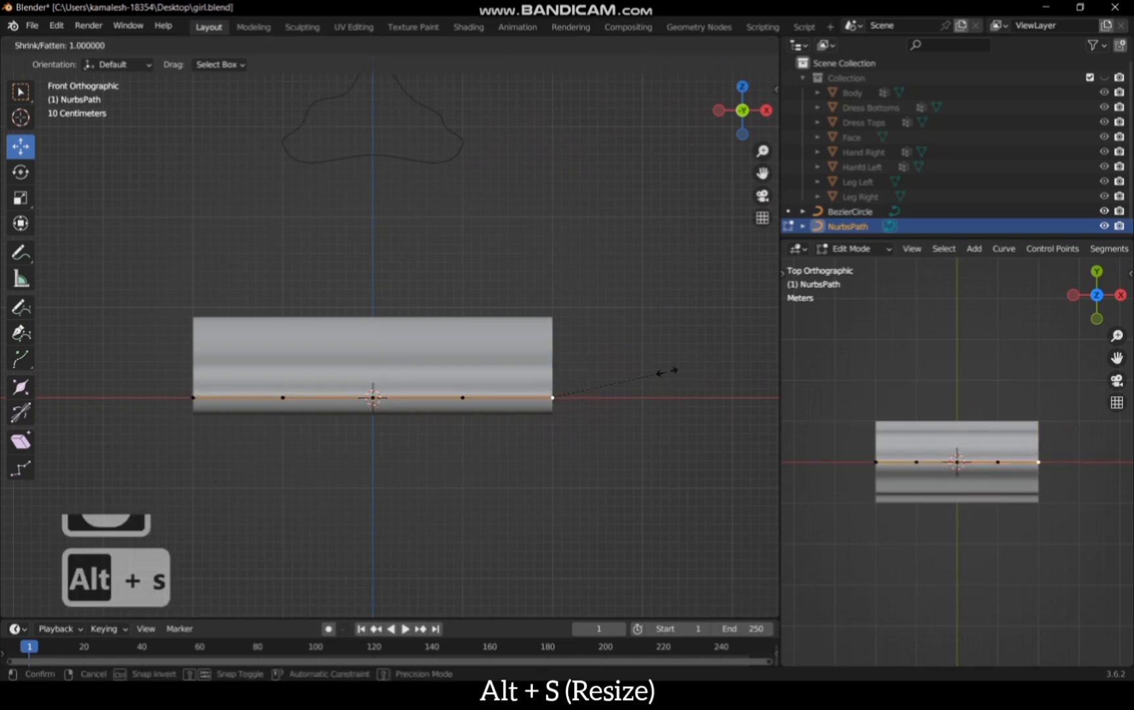
left_click(588, 387)
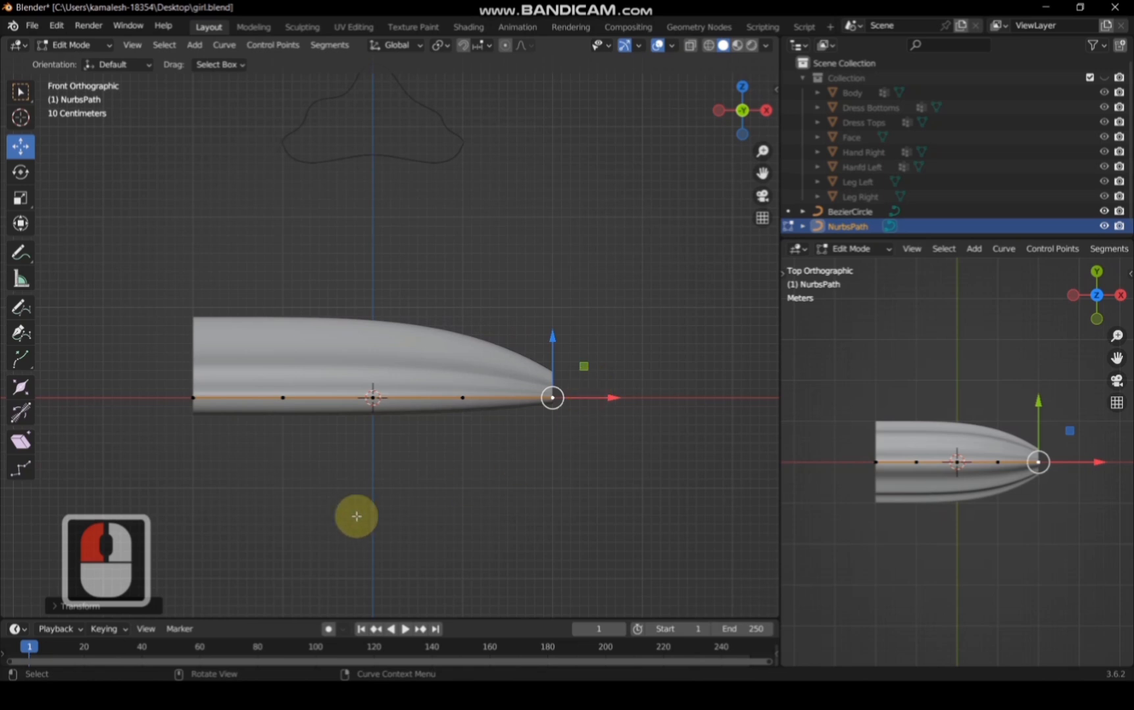
left_click(63, 600)
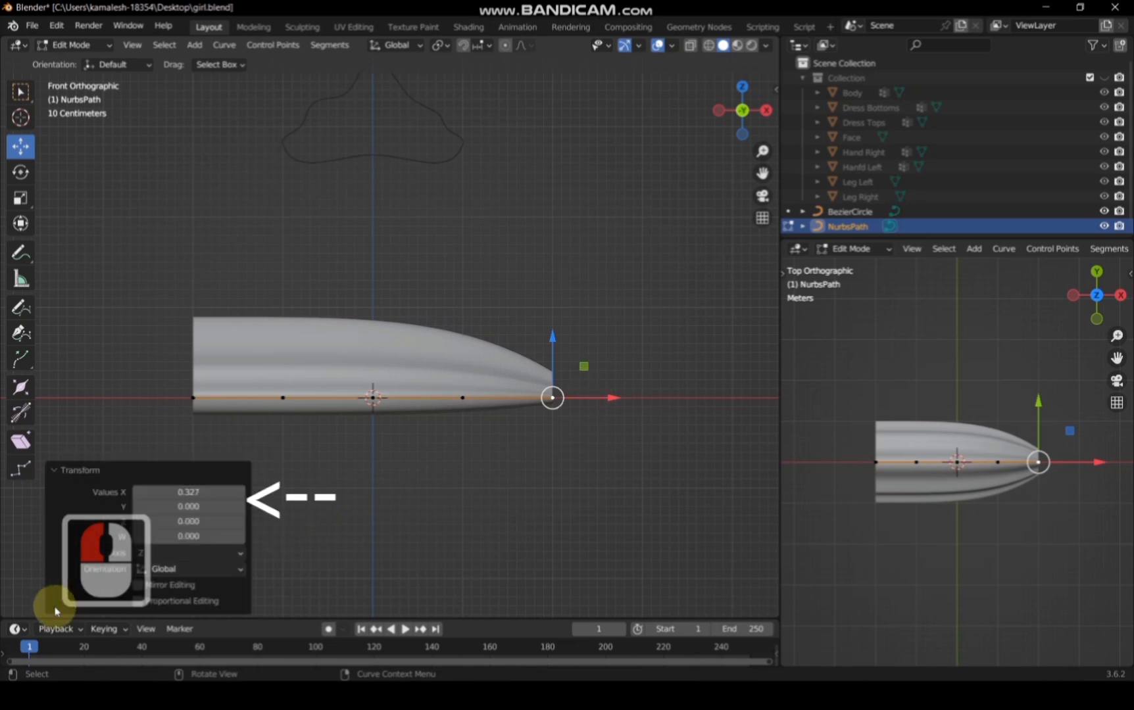
left_click(188, 492)
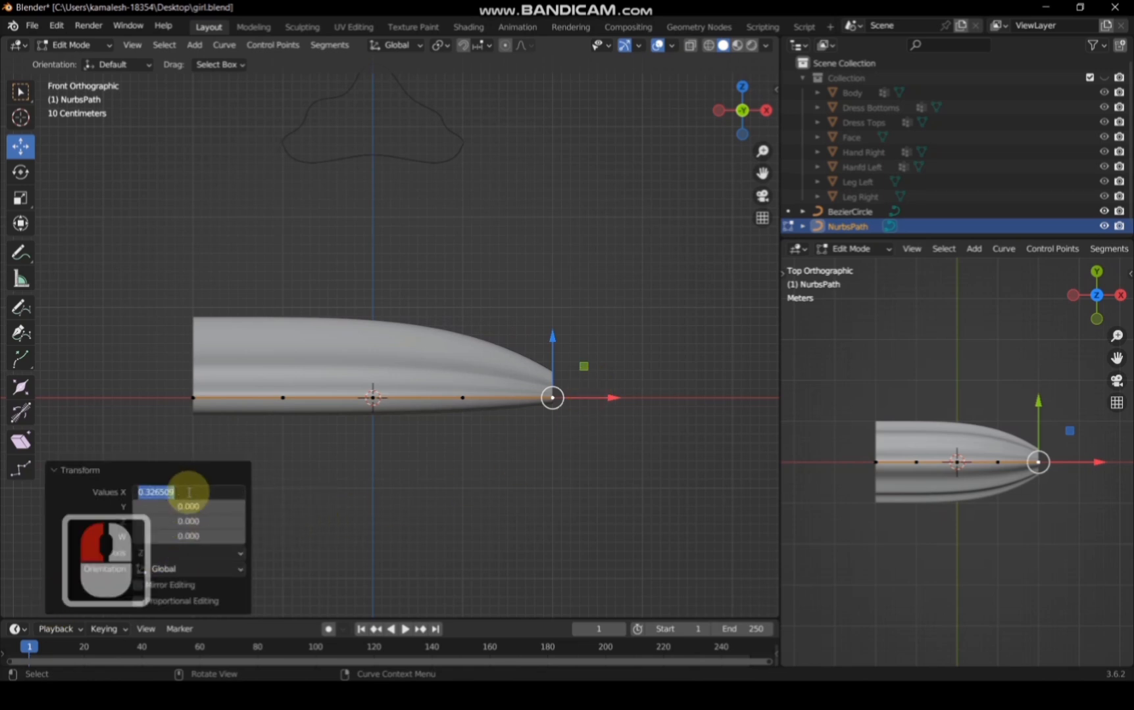
type("0")
key("Return")
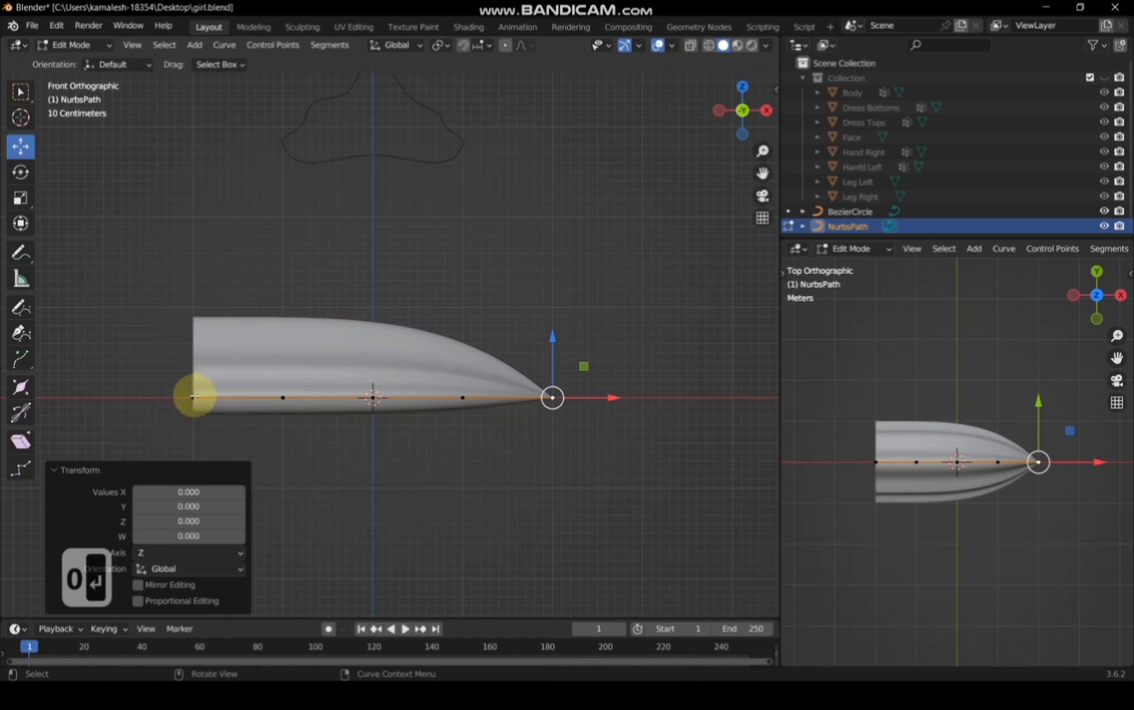
Step: Shrink the radius at the path's left end control point with Shrink/Fatten, setting its X value to 0
left_click(193, 396)
key("alt+s")
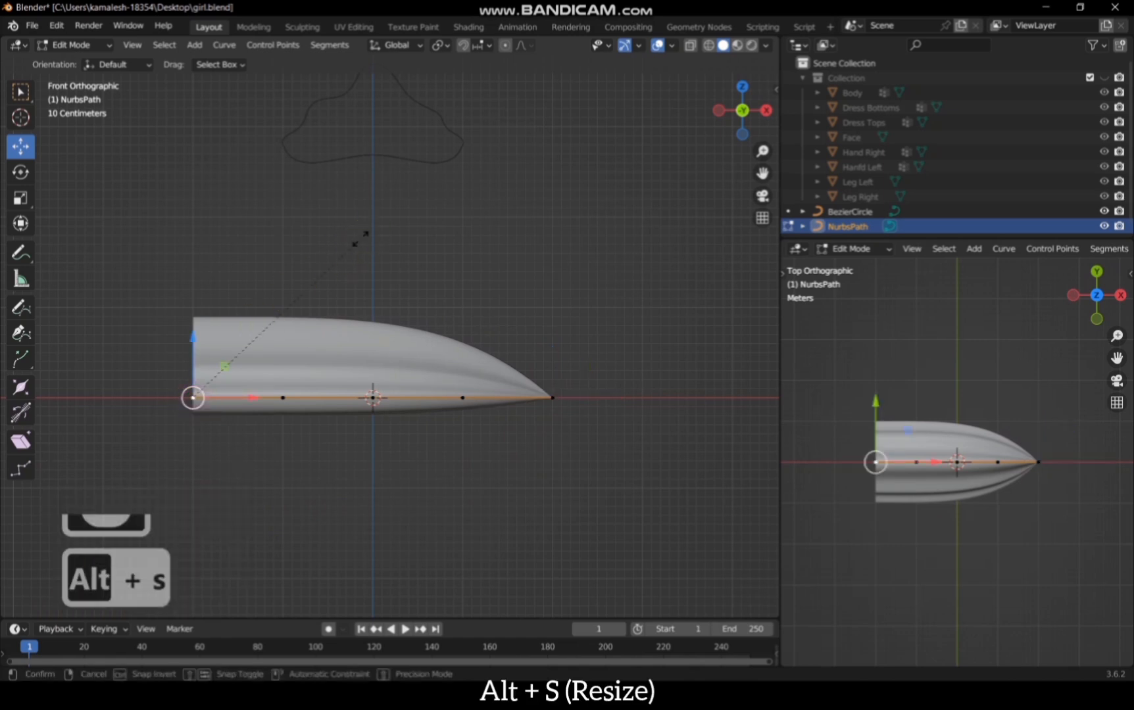
left_click(249, 340)
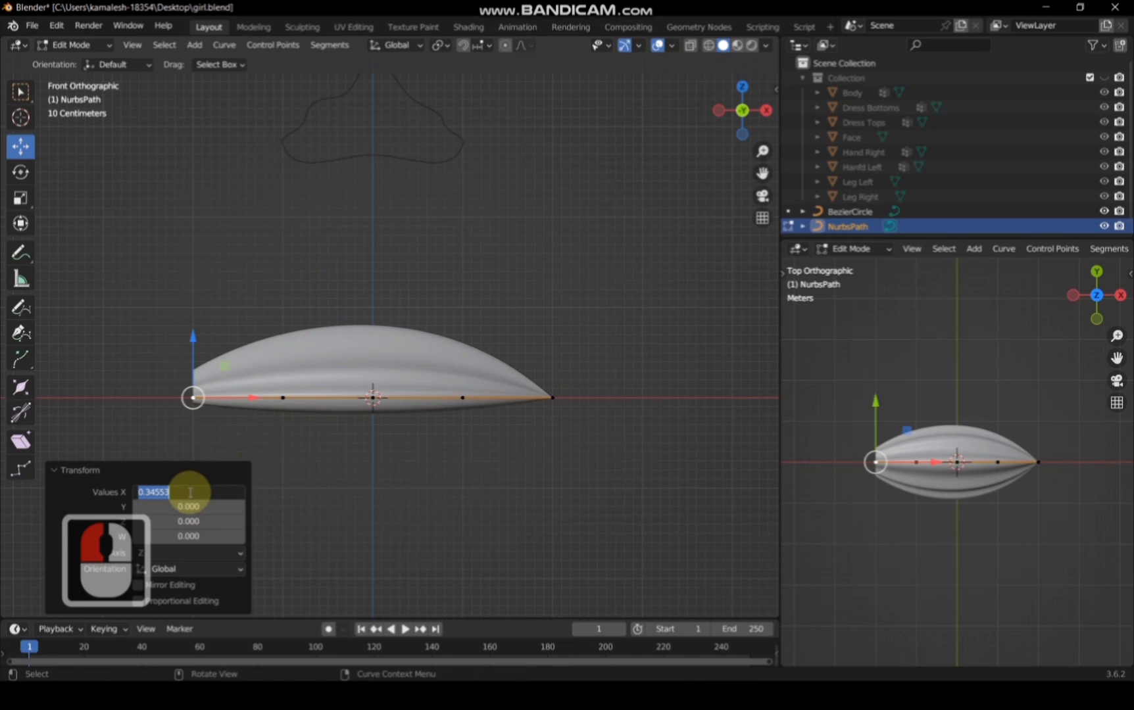
type("0")
key("Return")
left_click(594, 286)
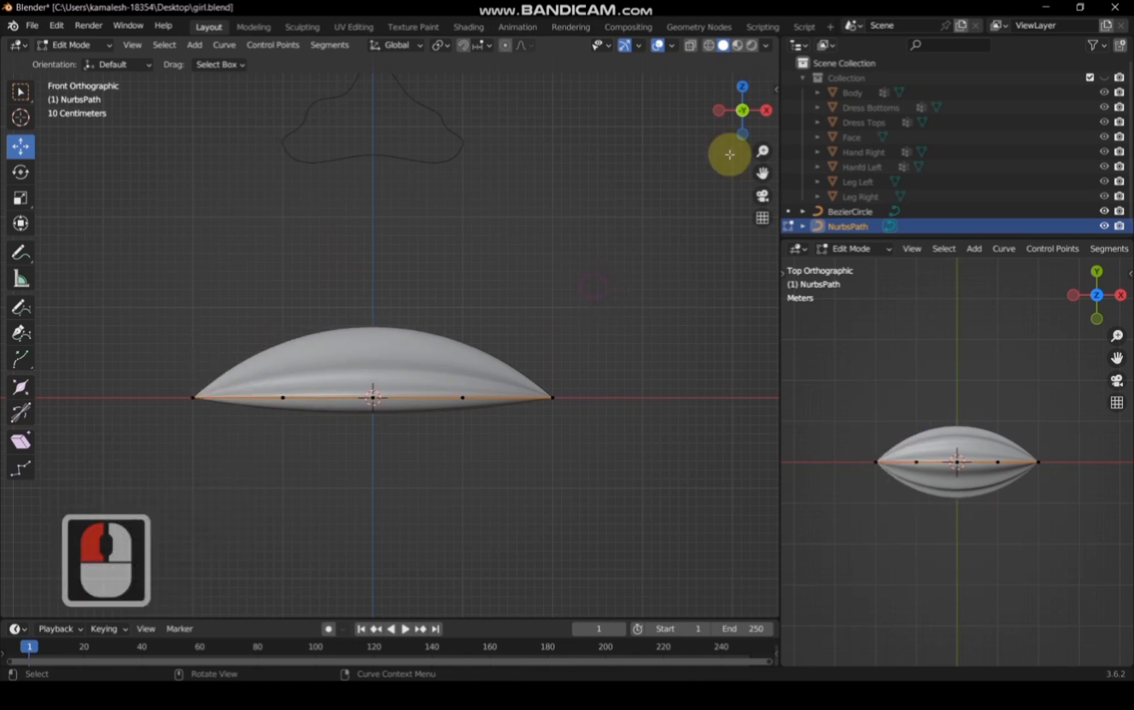
mouse_move(730, 154)
left_mouse_down()
mouse_move(684, 135)
mouse_move(743, 133)
left_mouse_up()
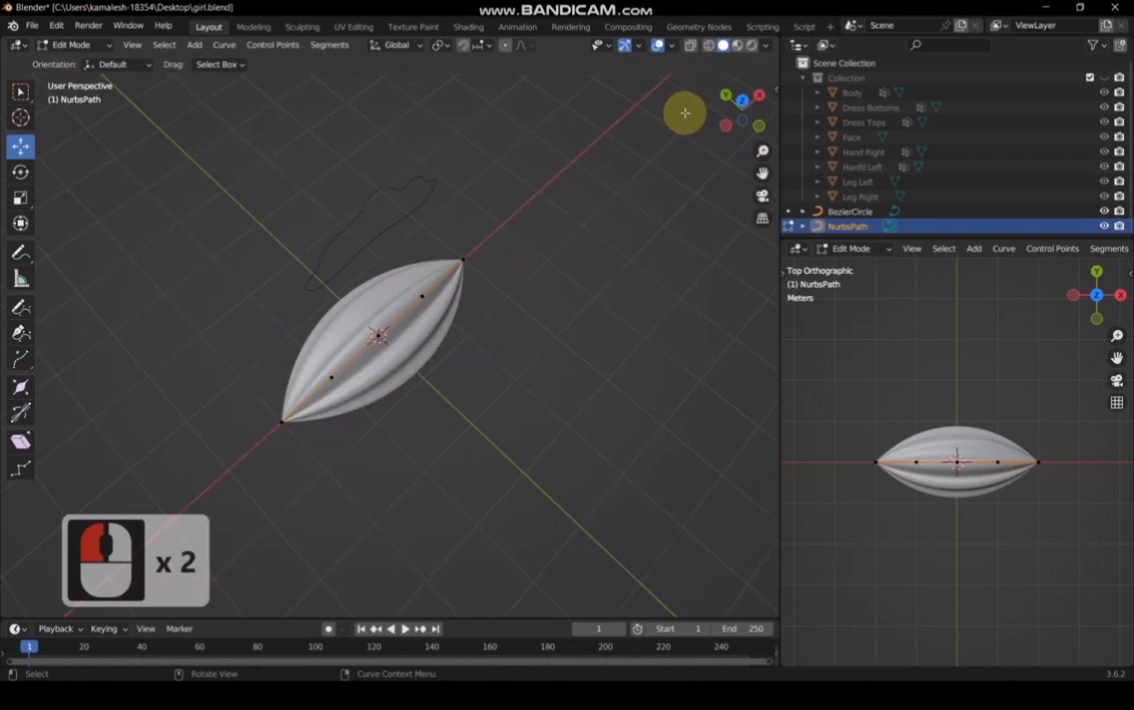
left_click(759, 124)
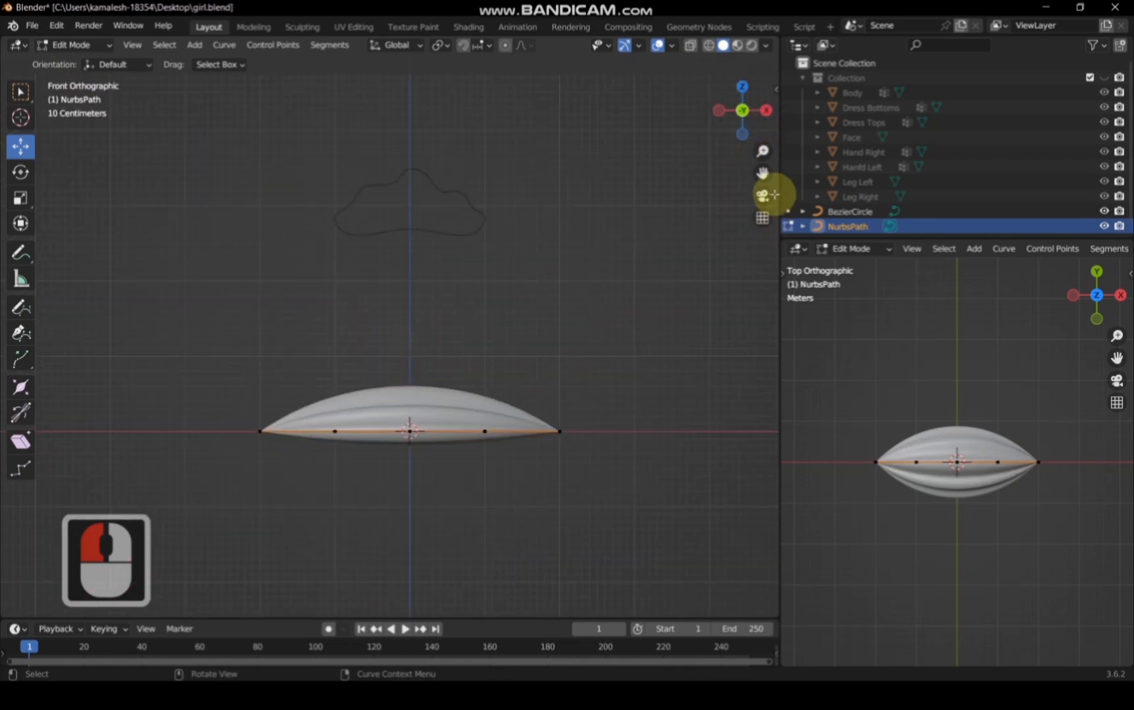
Step: Try twisting the strand by tilting the path's centre control point and the point left of it, and turn the tilt back
scroll(298, 337, "up", 3)
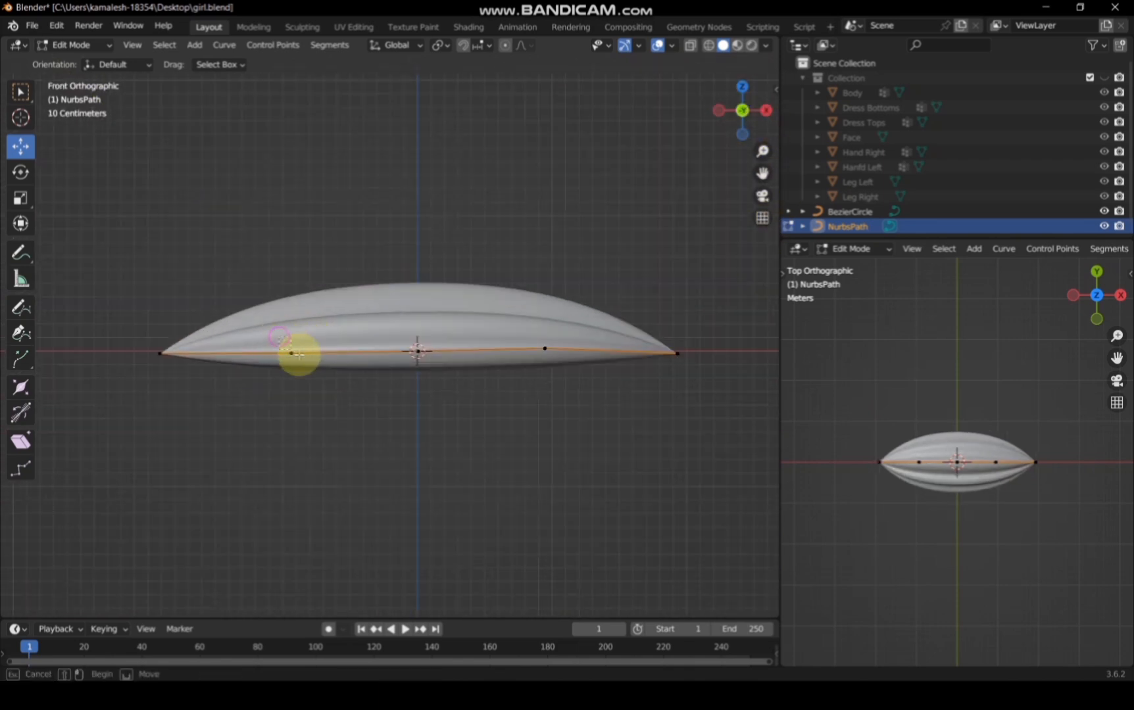
left_click_drag(299, 354, 463, 387)
left_click_drag(742, 109, 742, 125)
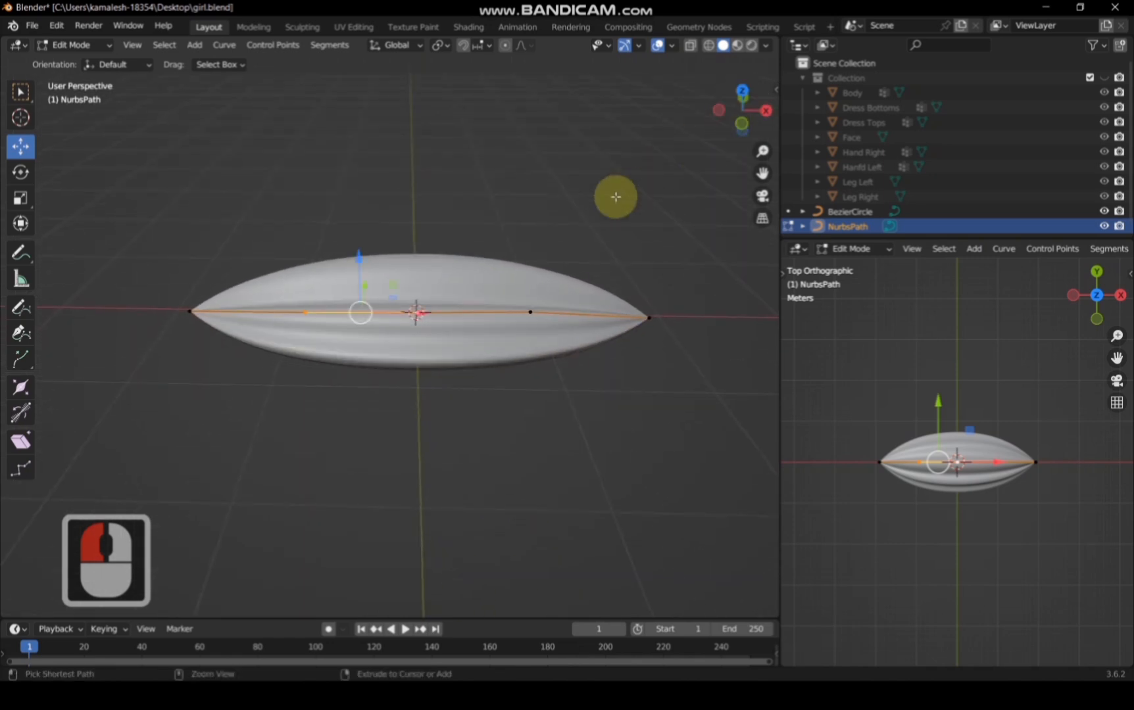
key("ctrl+t")
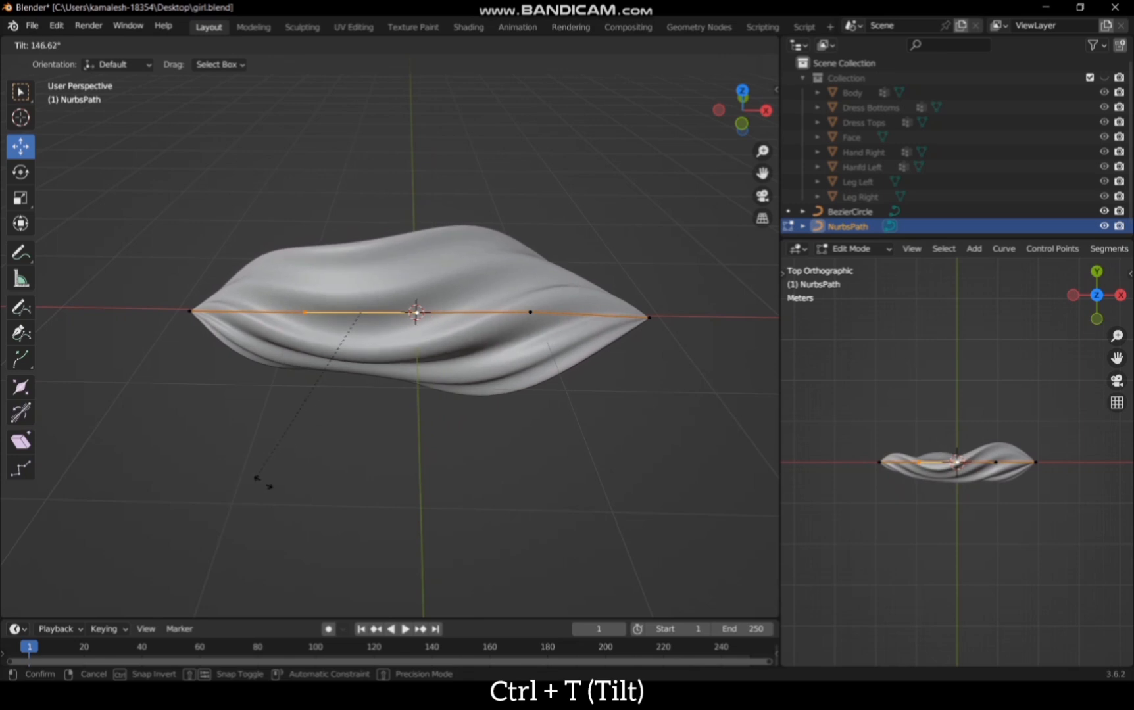
left_click(526, 200)
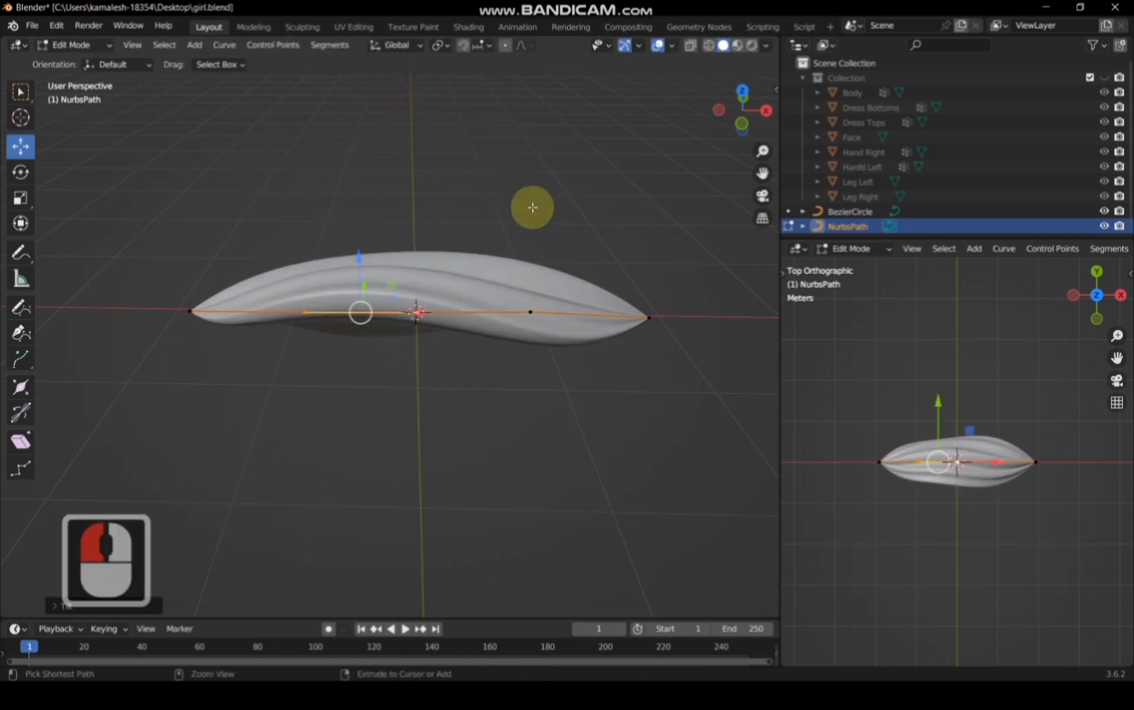
key("ctrl+t")
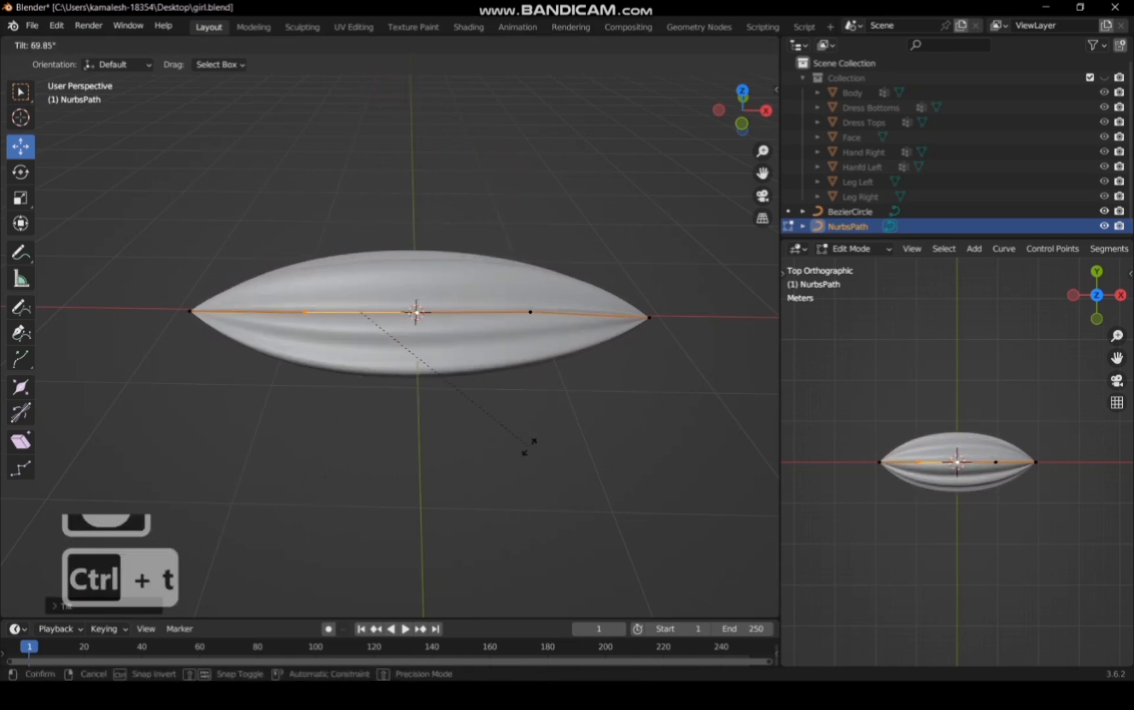
left_click(529, 446)
Step: Reduce the radius at the path's centre control point with Shrink/Fatten to slim the middle of the strand
left_click_drag(734, 133, 740, 109)
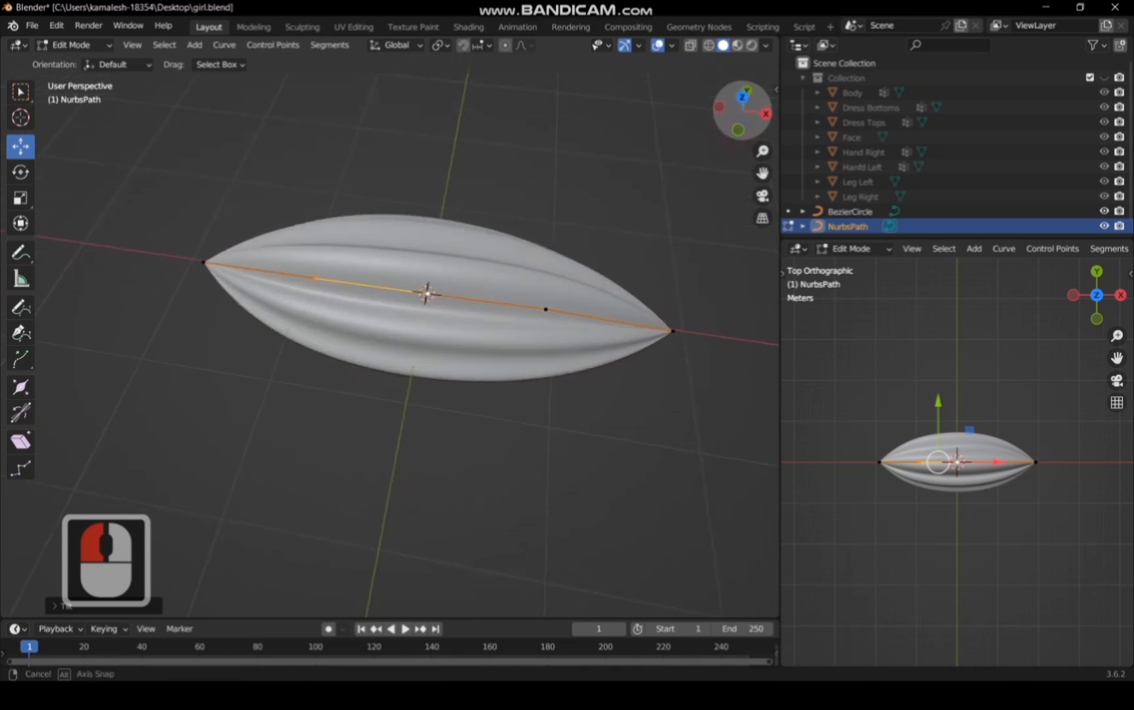
left_click(428, 294)
left_click(554, 240)
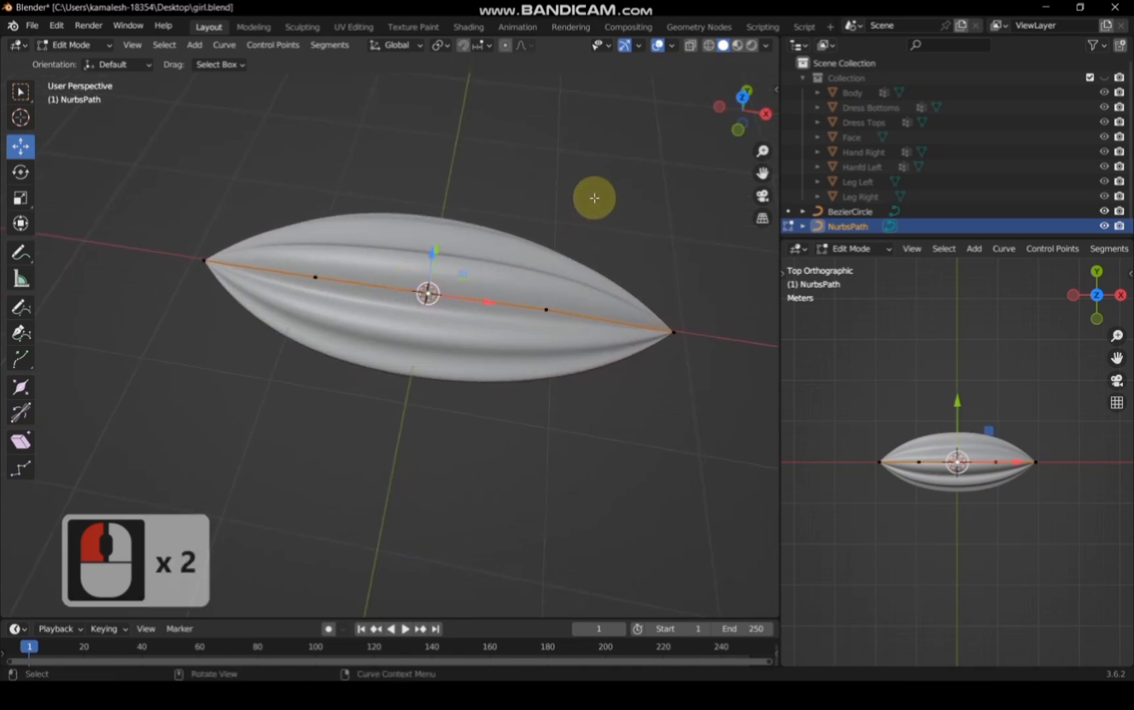
key("alt+s")
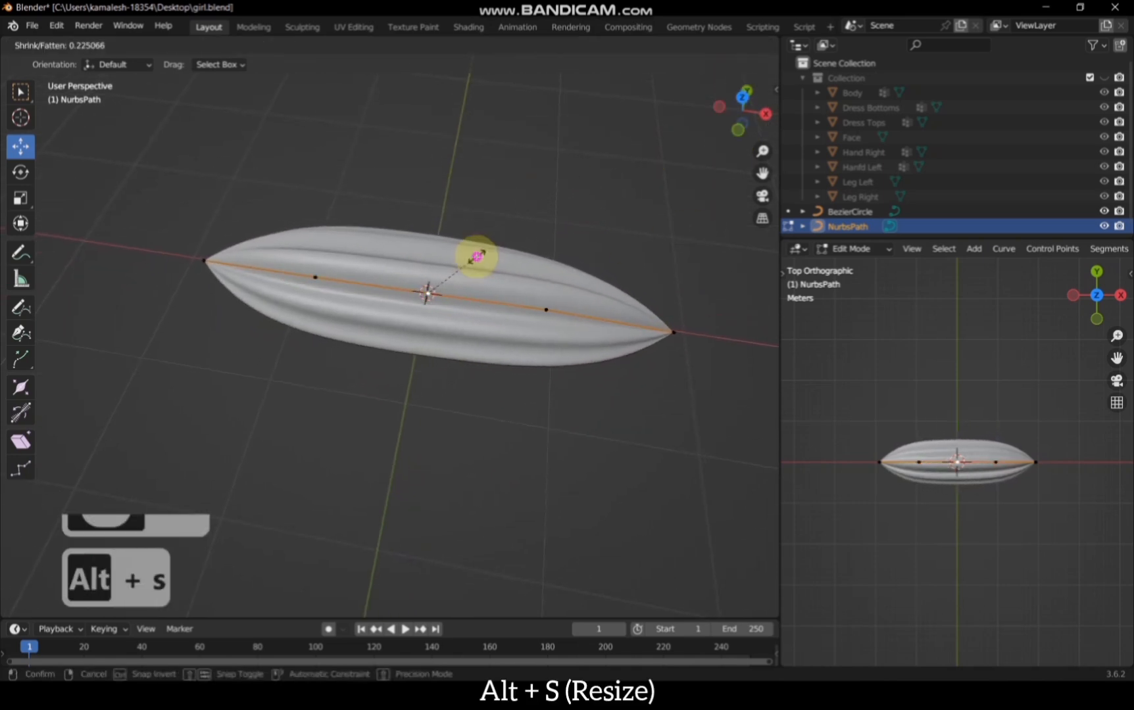
left_click(561, 196)
key("alt+s")
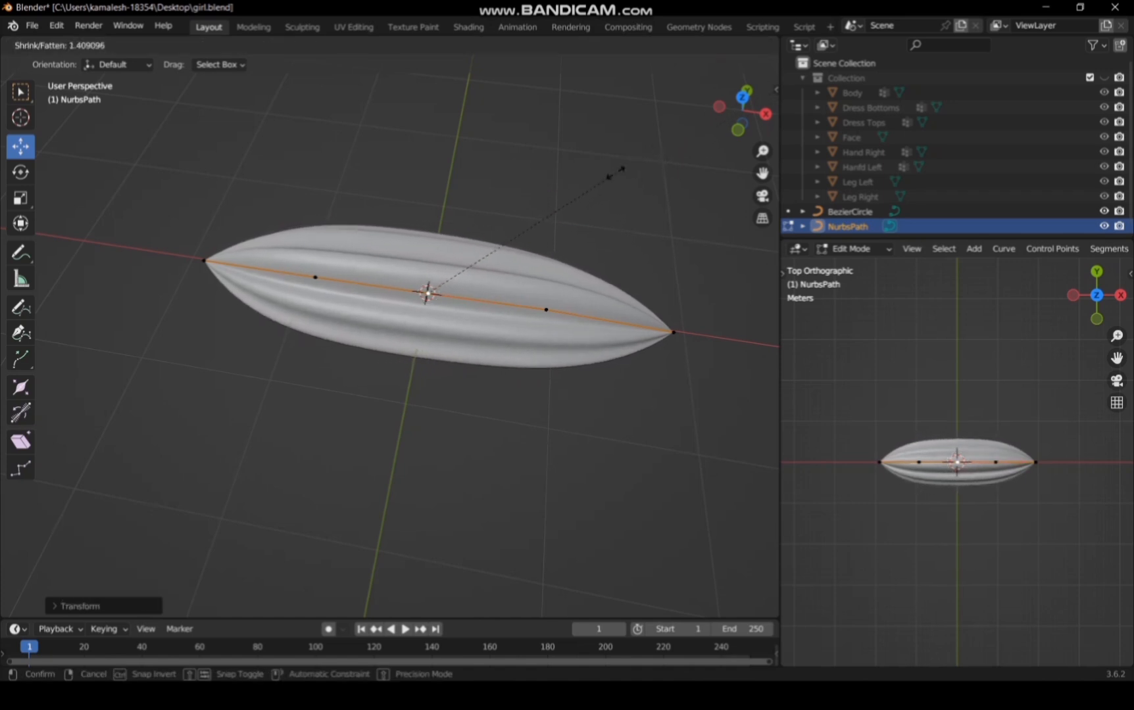
left_click(523, 212)
Step: In the front view, duplicate all control points of the strand twice, stacking the two copies above the original
left_click(737, 128)
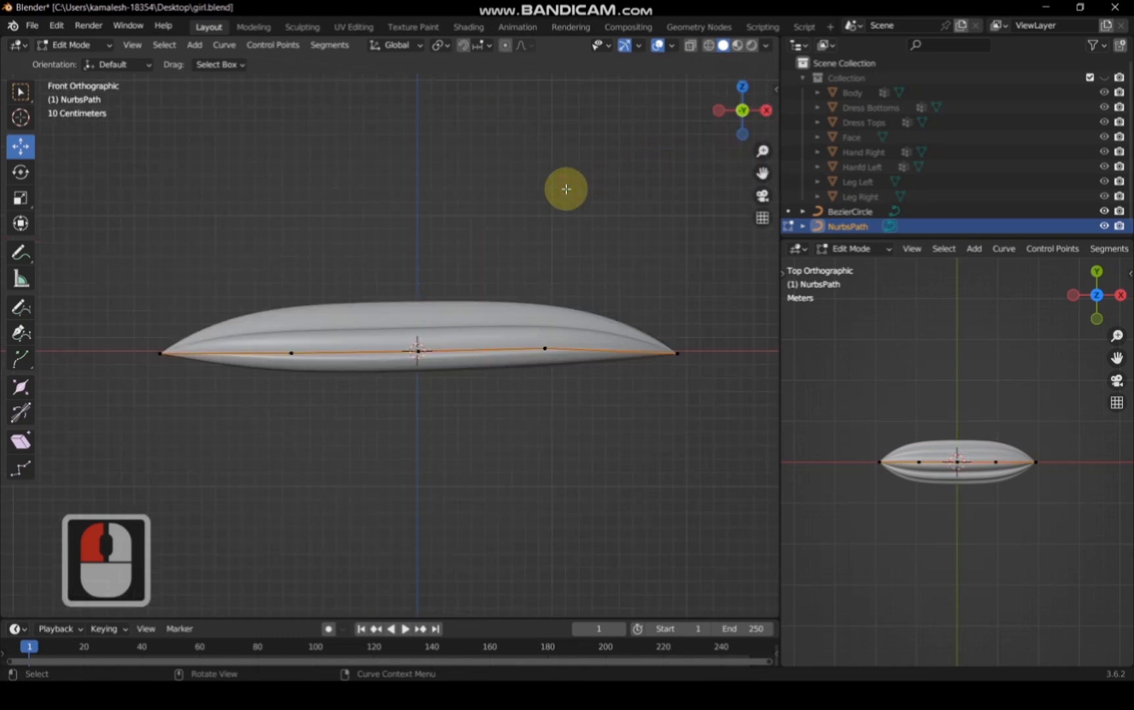
left_click_drag(122, 286, 688, 427)
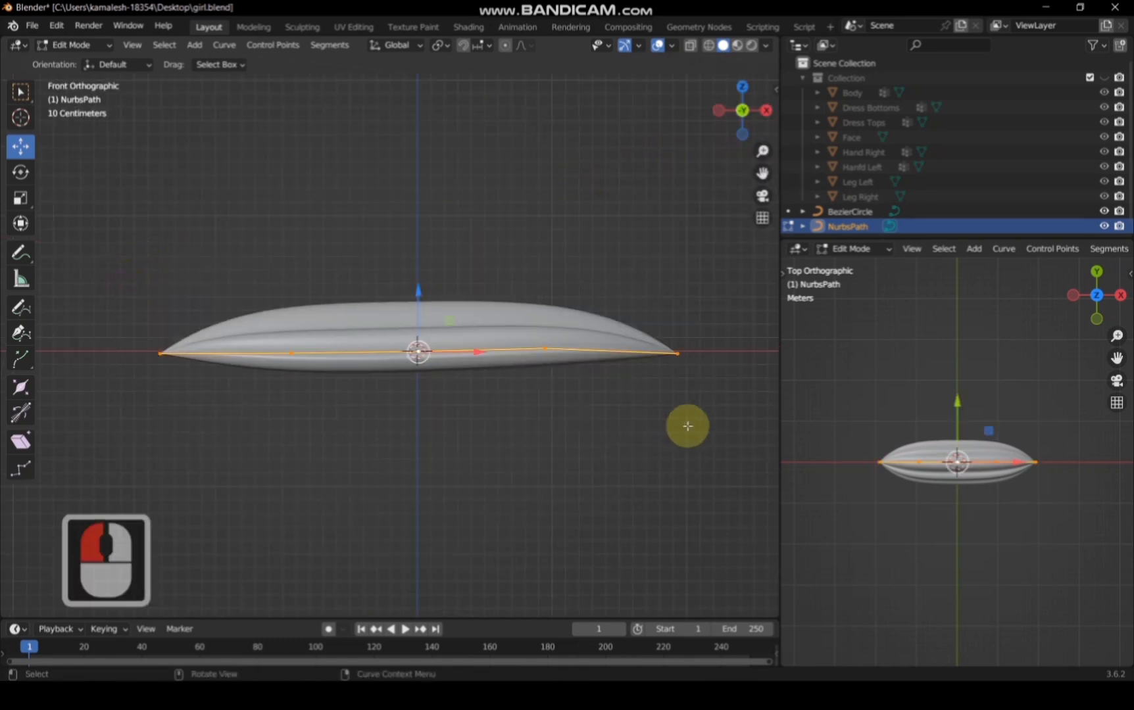
key("shift+d")
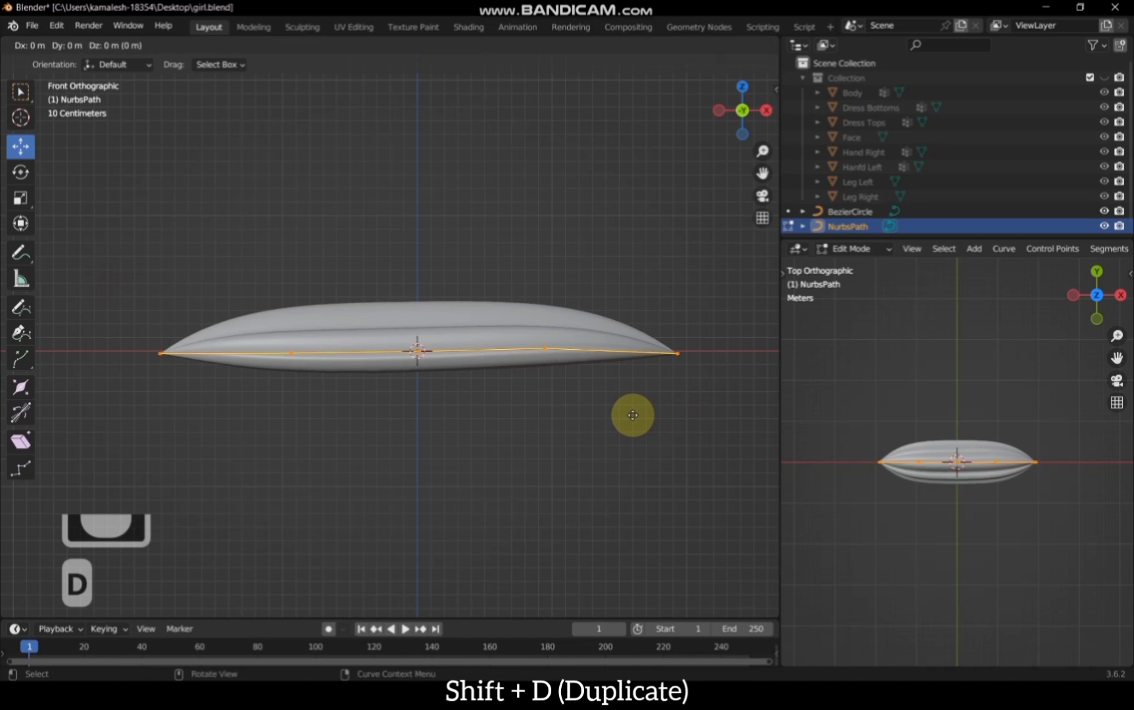
left_click(633, 299)
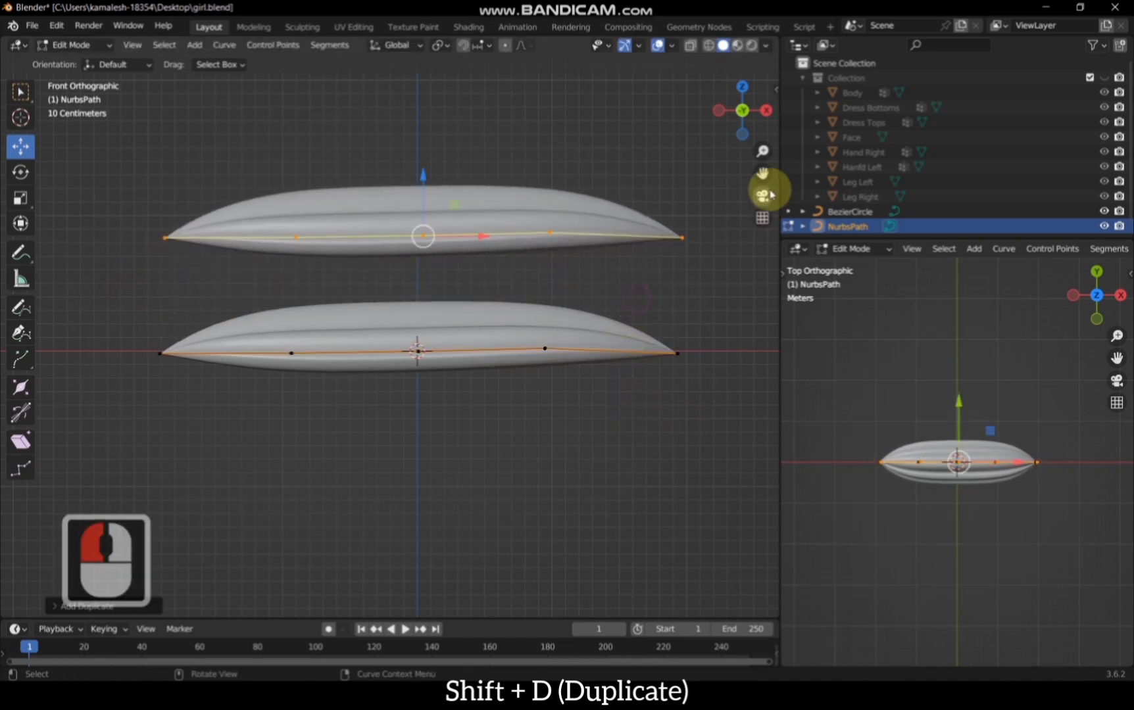
left_click_drag(763, 173, 690, 197)
key("shift+d")
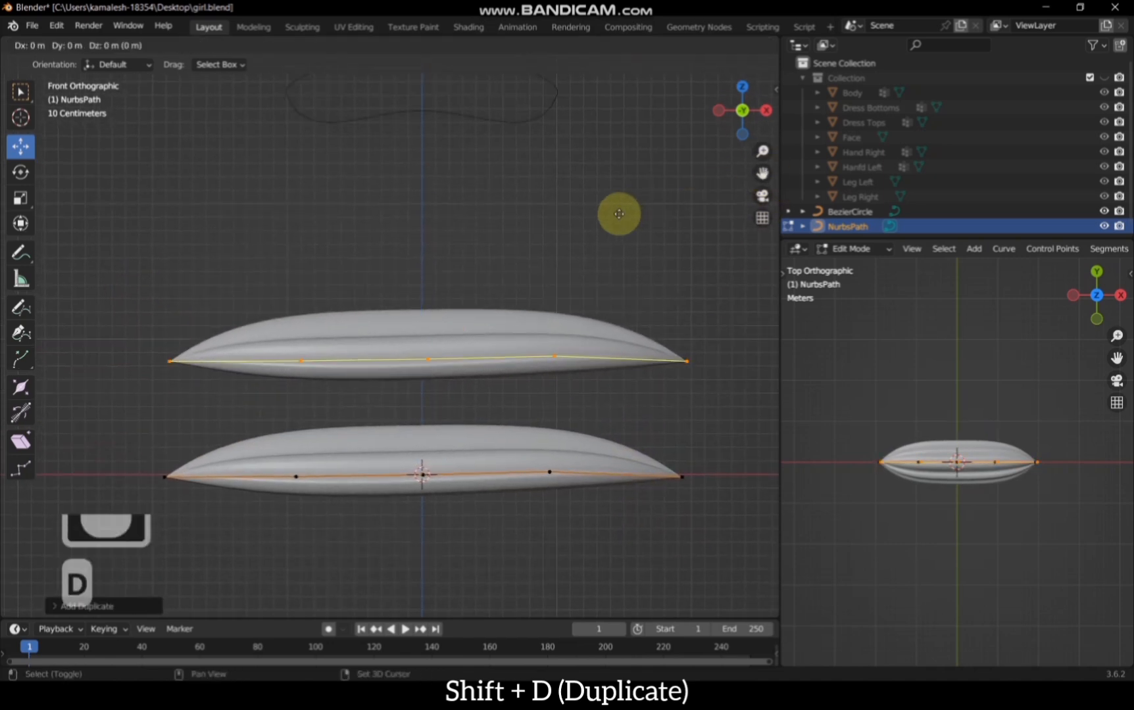
left_click(616, 100)
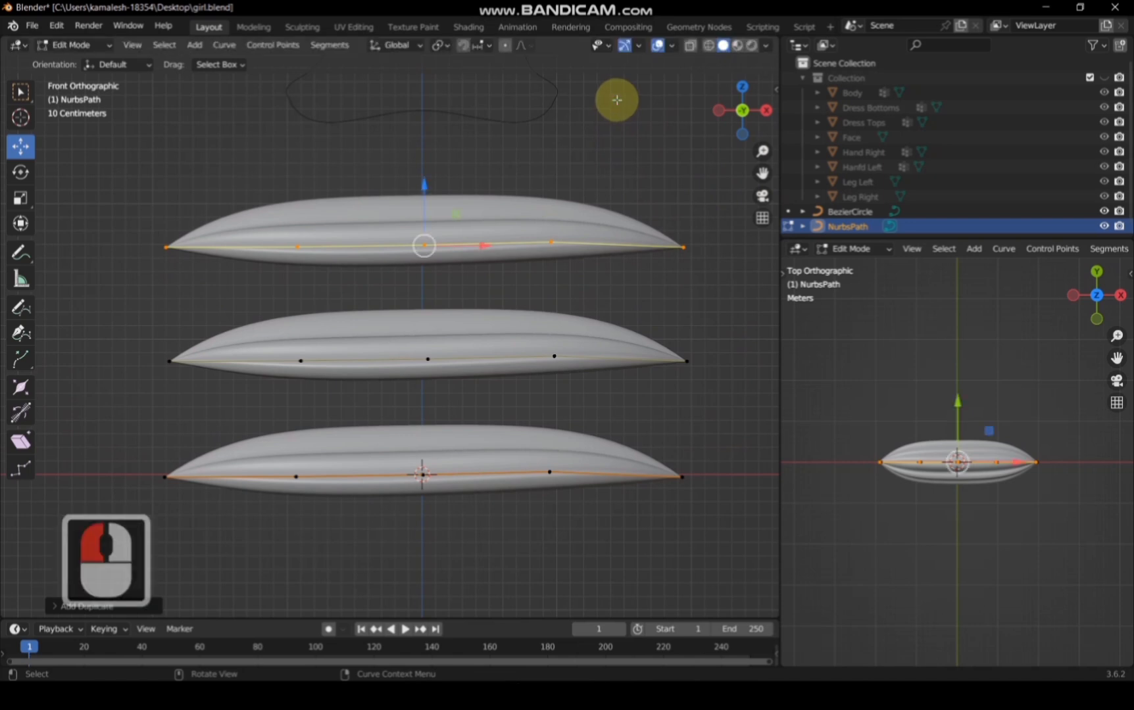
Step: Delete the vertices of both duplicated strands, keeping only the original one
key("Delete")
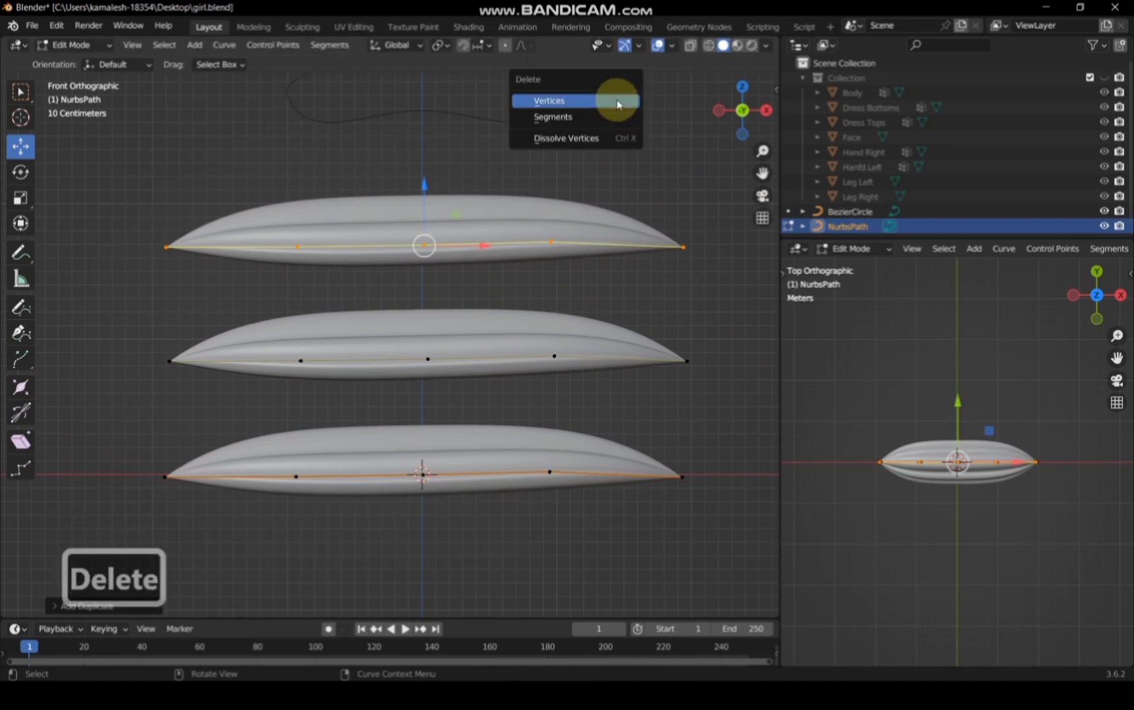
left_click(618, 102)
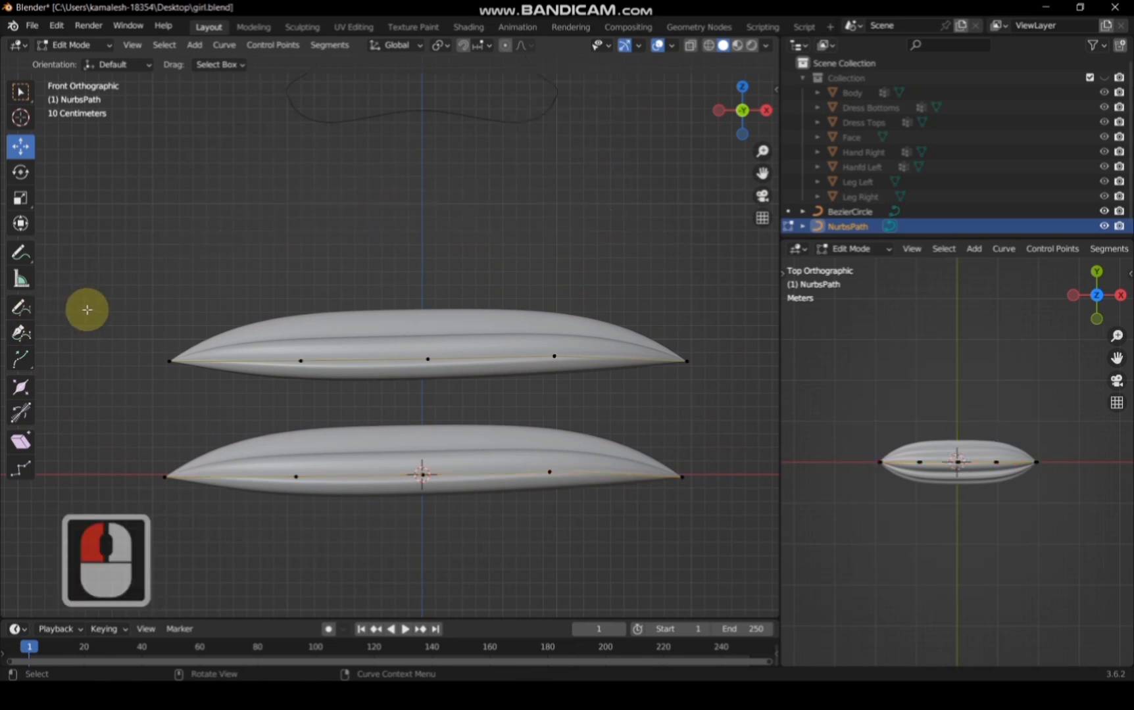
left_click_drag(106, 321, 706, 407)
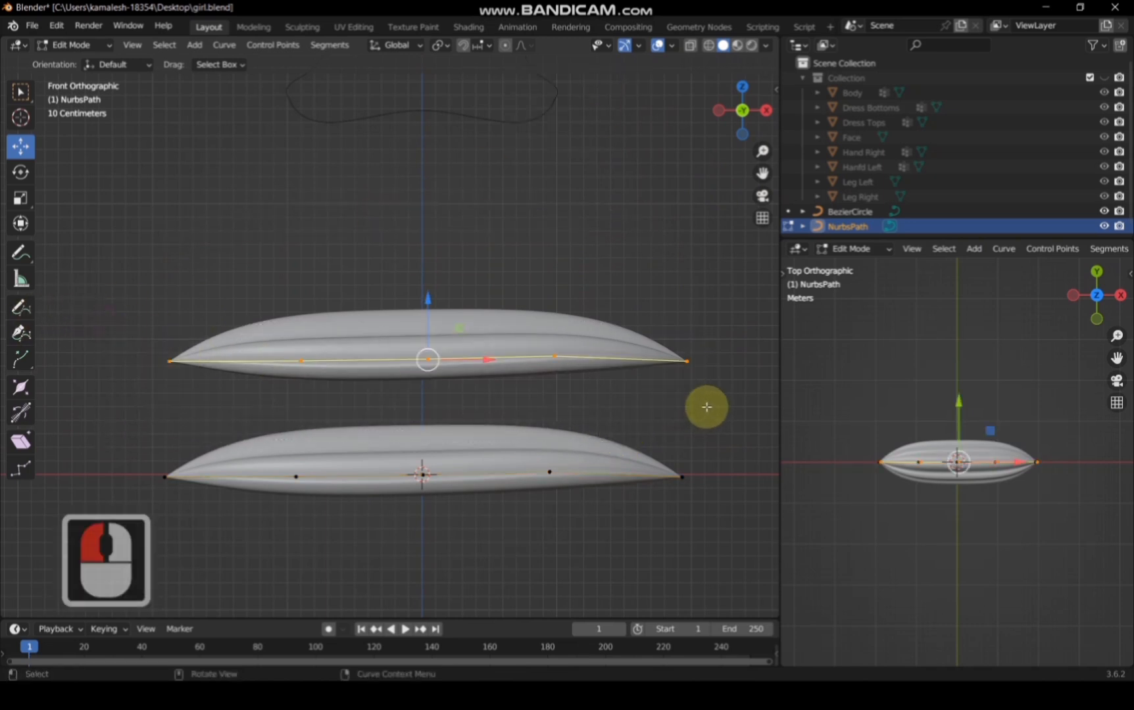
key("Delete")
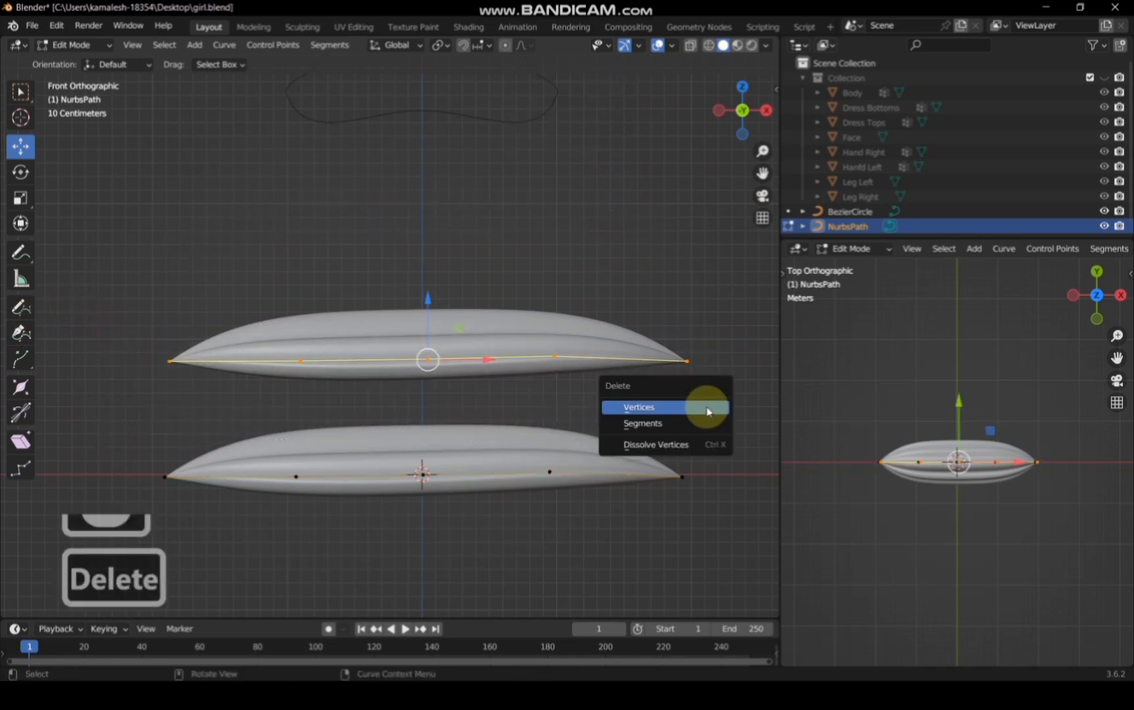
left_click(708, 409)
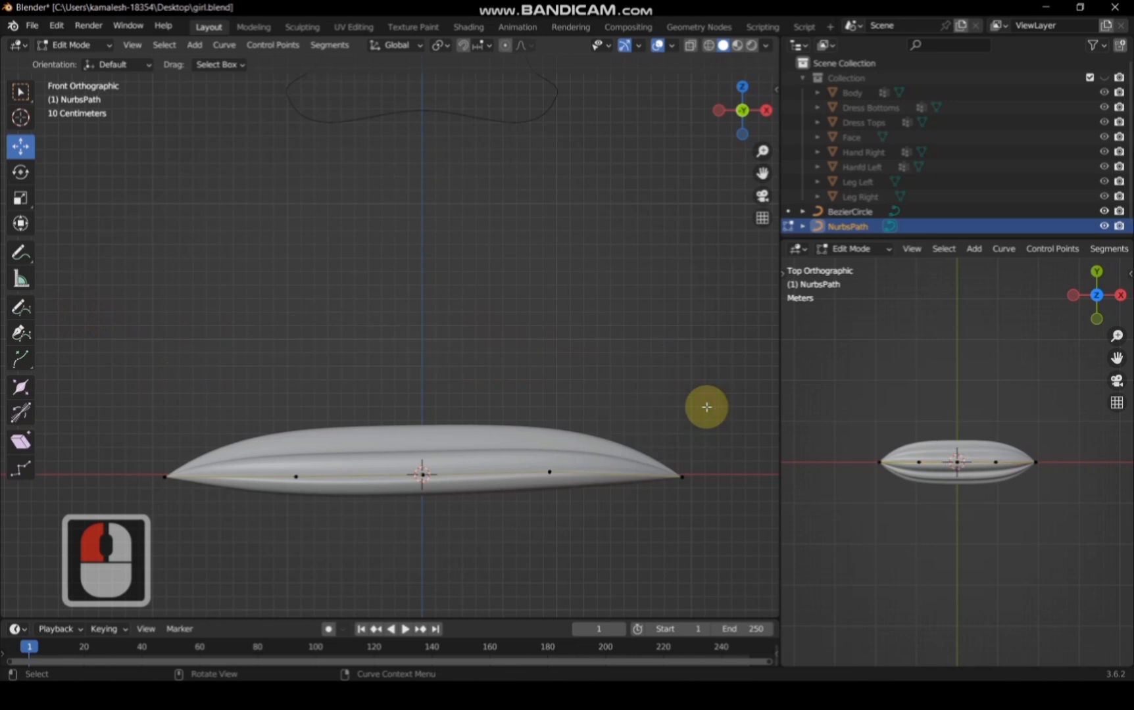
Step: Return the NurbsPath to Object Mode and unhide the Collection containing the girl's body parts
left_click(45, 49)
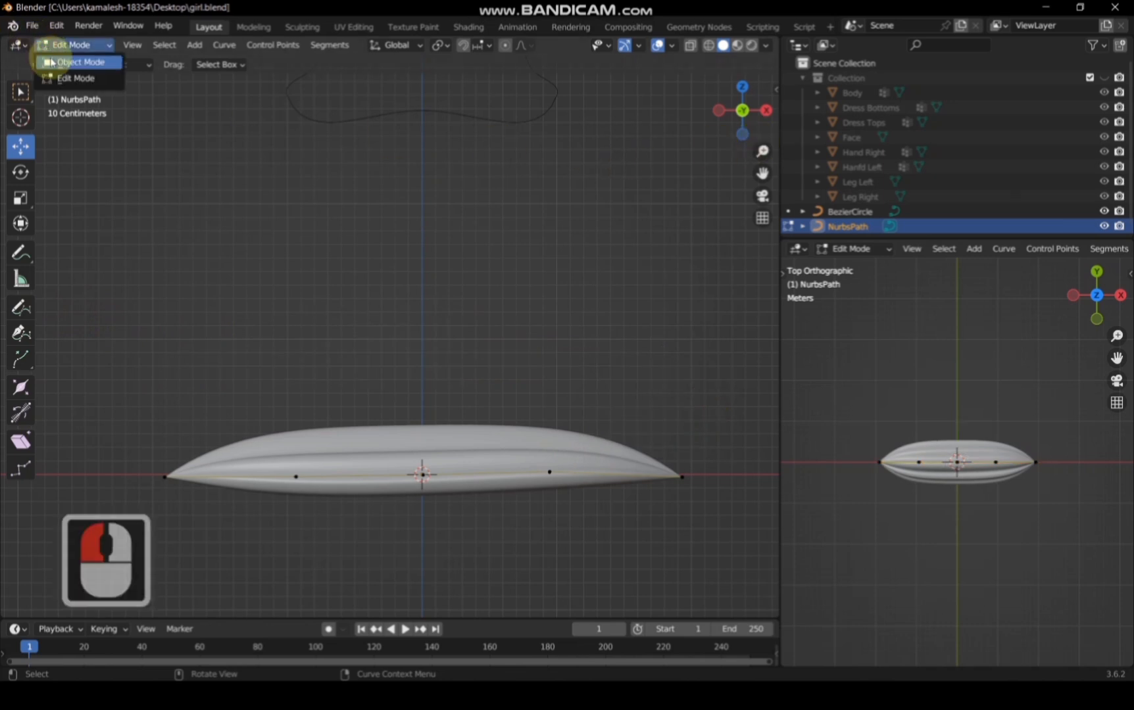
left_click(53, 63)
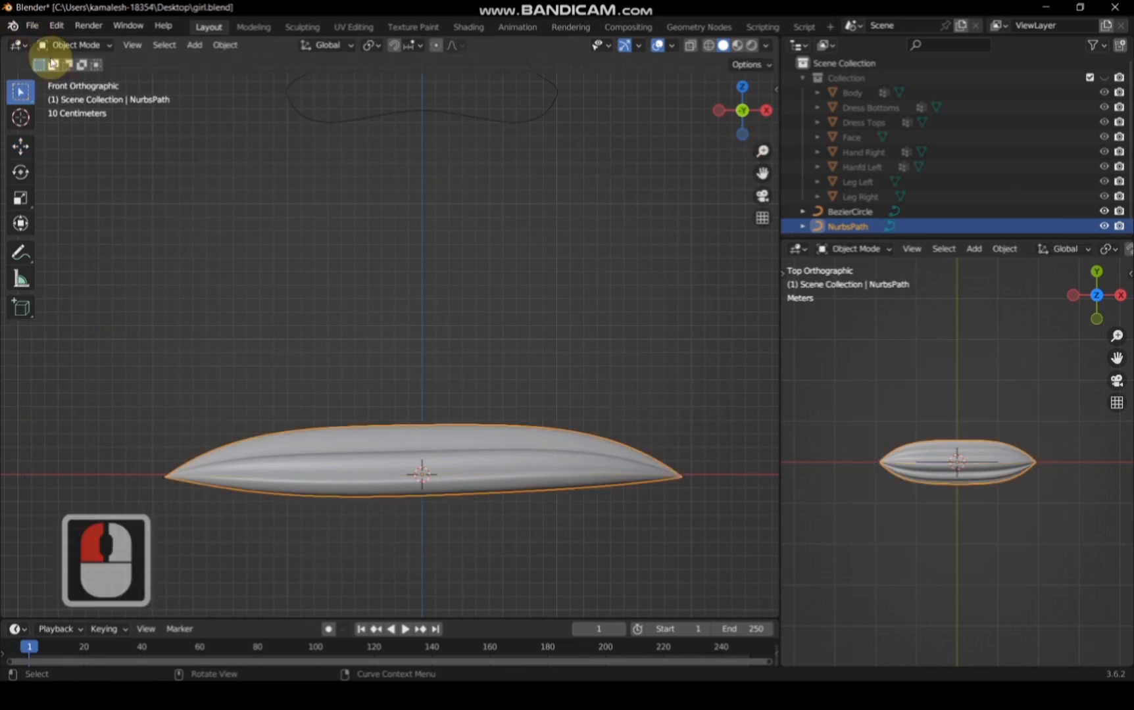
left_click(1105, 77)
mouse_move(762, 173)
left_mouse_down()
mouse_move(763, 154)
mouse_move(763, 184)
left_mouse_up()
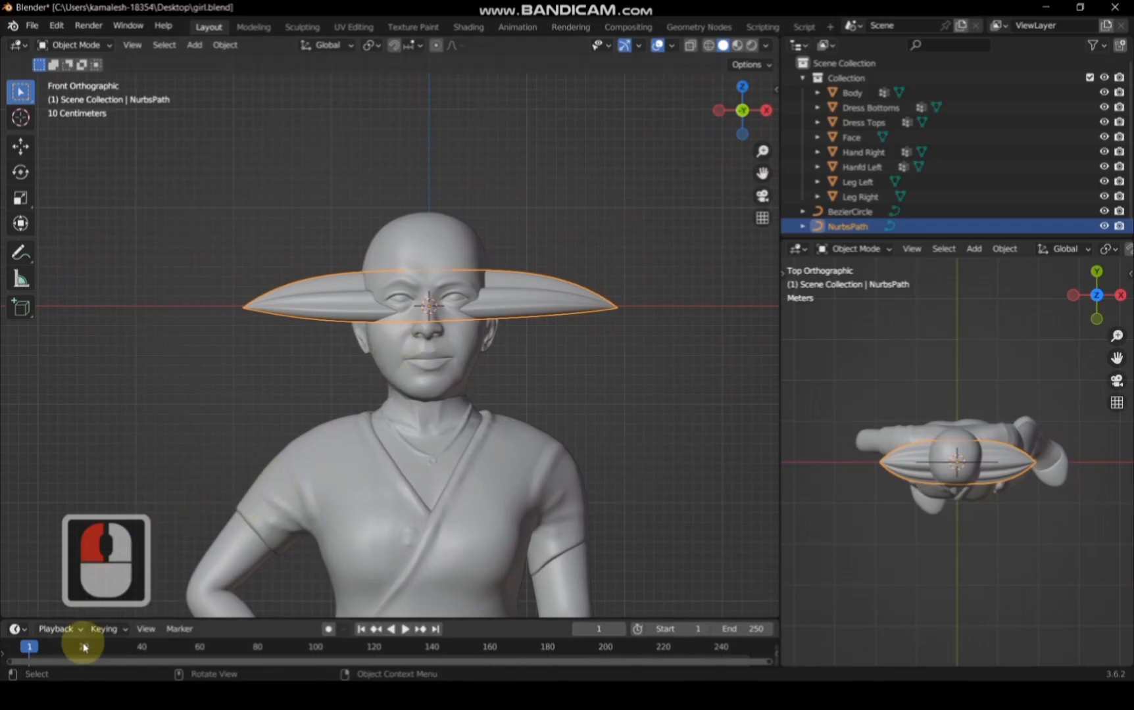
Step: Switch to File Explorer and bring Curly Hair Back View.jpg from the Desktop into Blender's front view as a reference left of the girl
key("super+e")
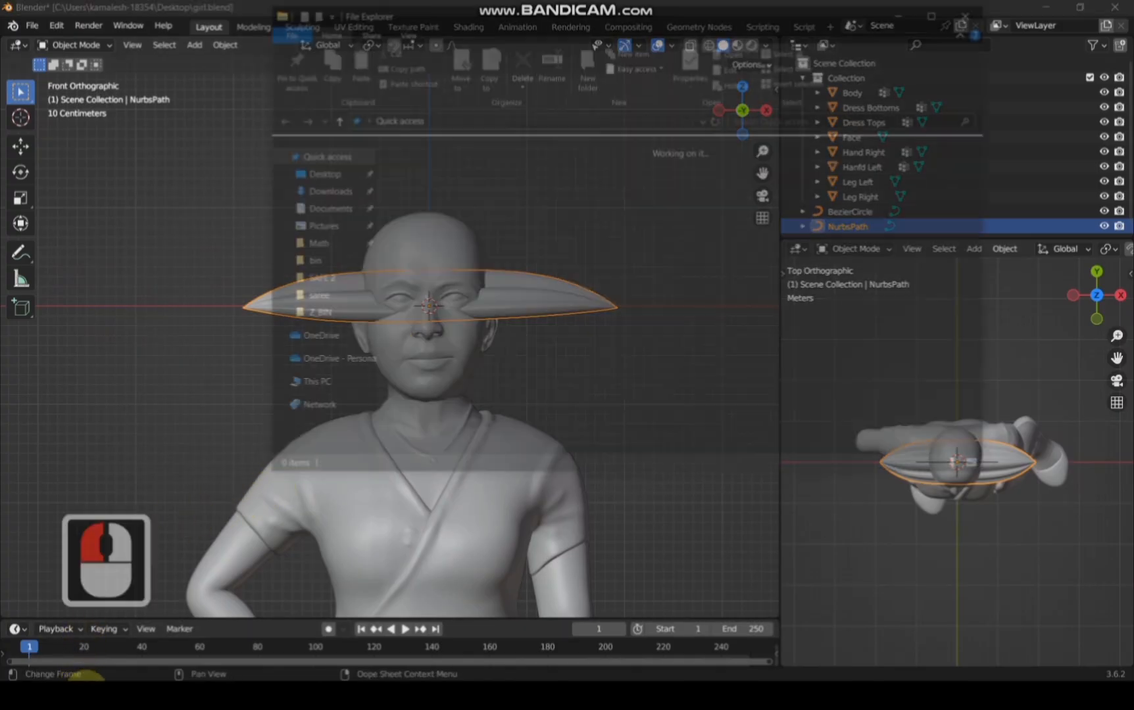
left_click(319, 174)
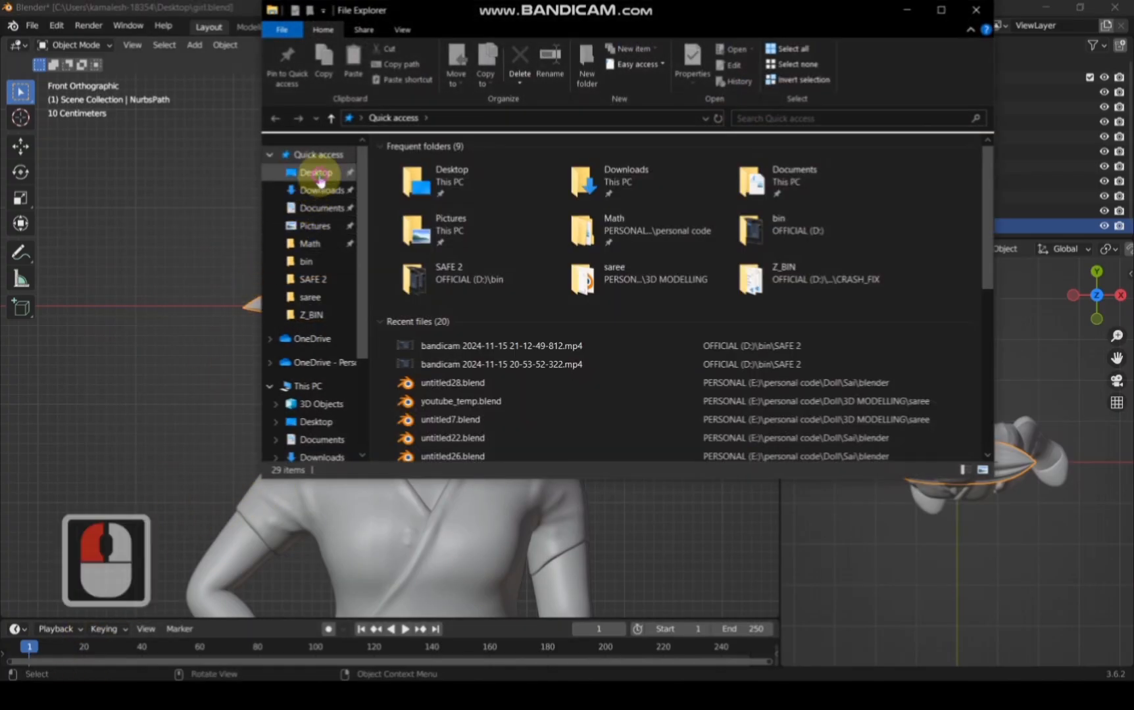
left_click(582, 188)
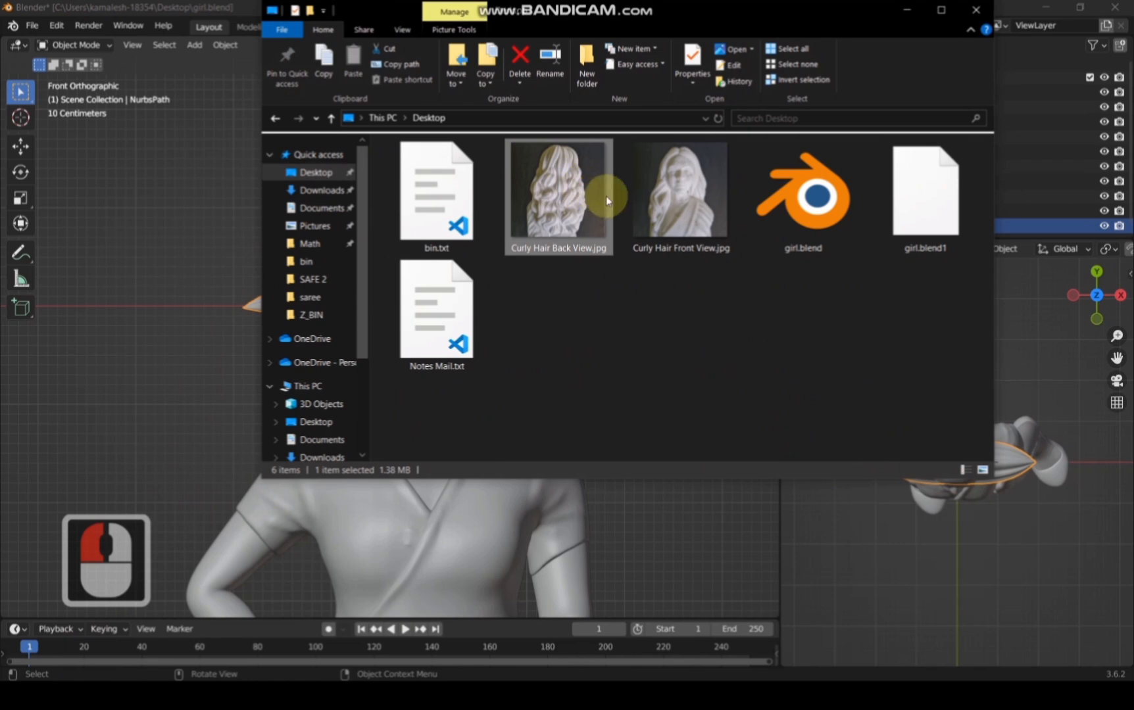
left_click(636, 209, "shift")
left_click_drag(574, 217, 155, 300)
left_click(654, 556)
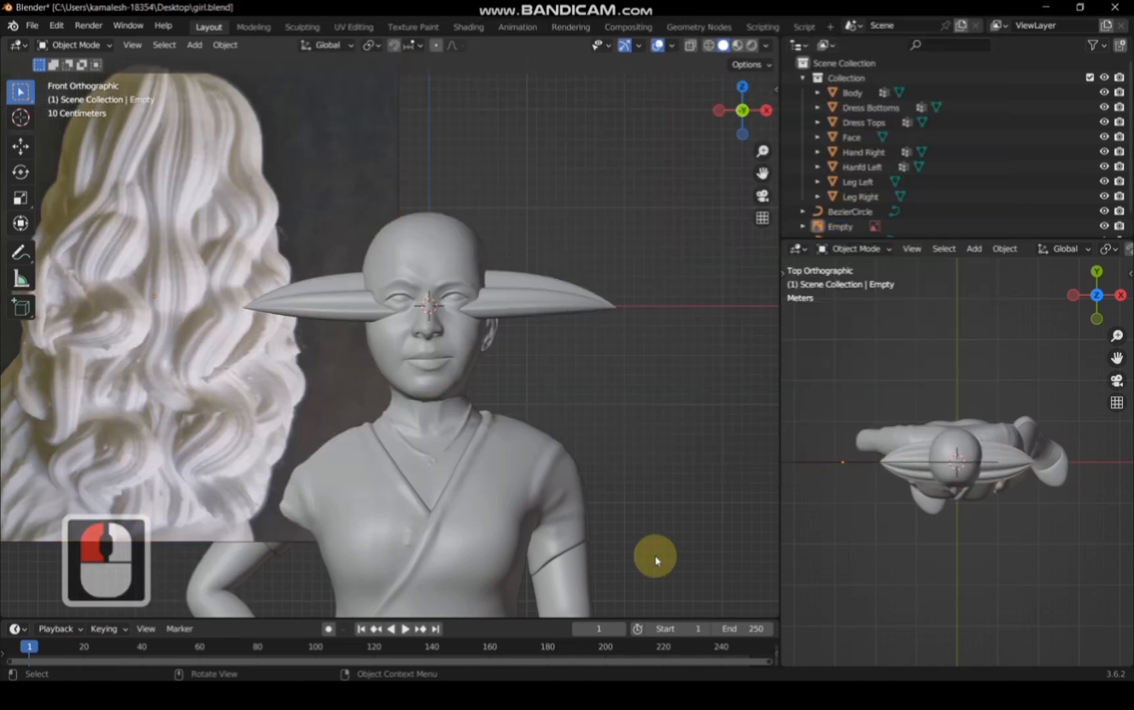
scroll(921, 172, "down", 3)
left_click(822, 211)
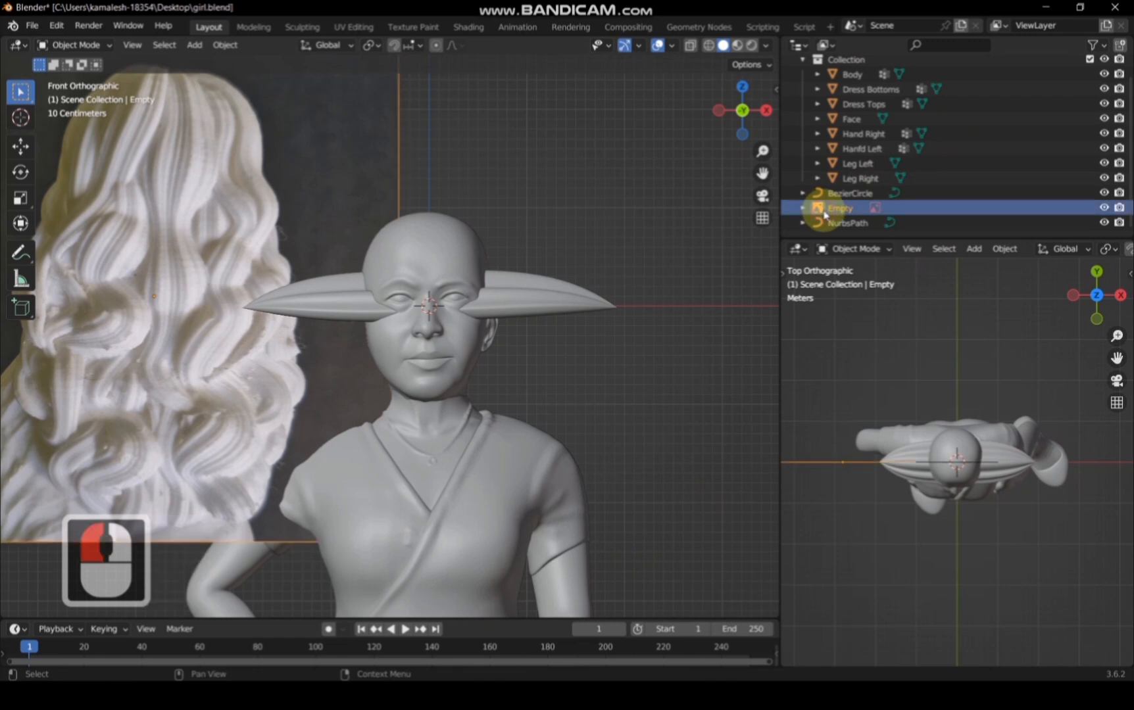
Step: Bring Curly Hair Front View.jpg from File Explorer into Blender's front view as a second reference right of the girl, and minimise File Explorer
left_click(94, 694)
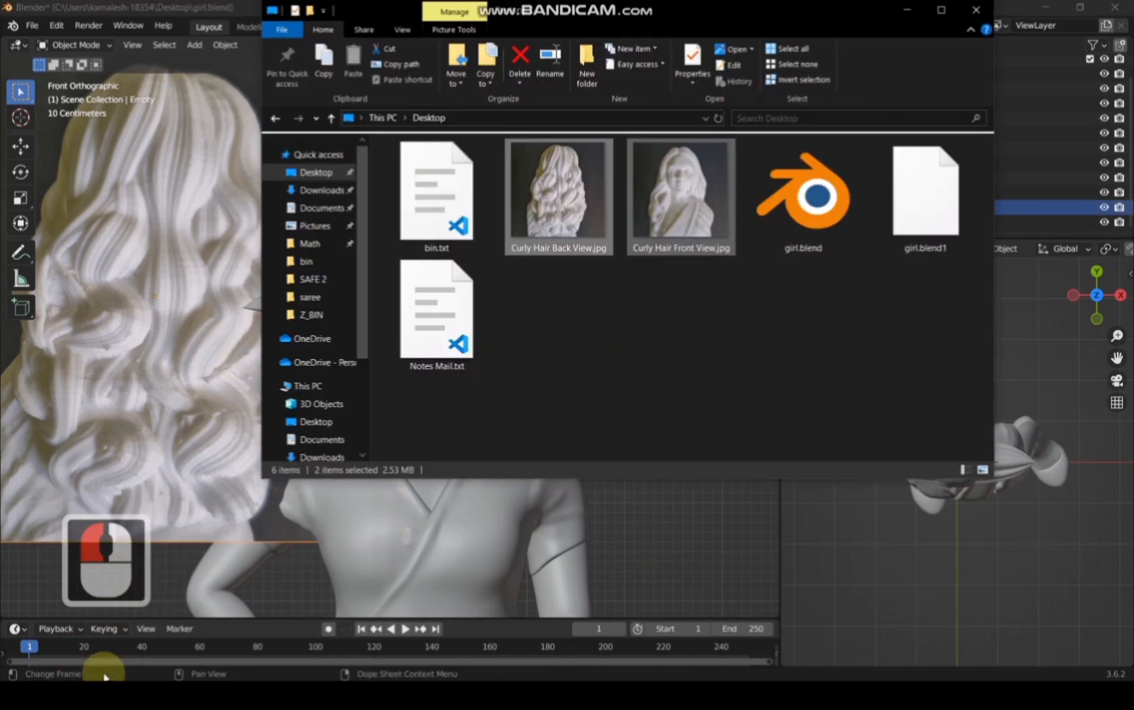
left_click(691, 191)
left_click_drag(698, 197, 651, 528)
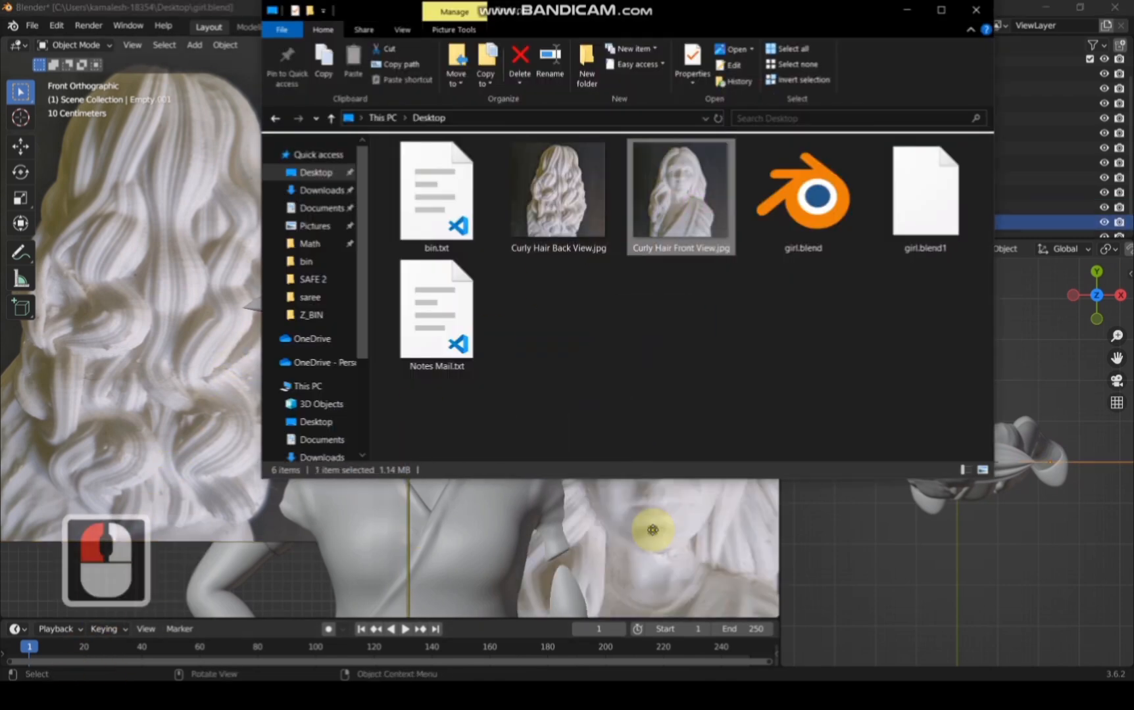
left_click(902, 12)
Step: Move the front-view hair reference image so that it sits roughly behind the girl's head and torso
scroll(601, 294, "down", 2)
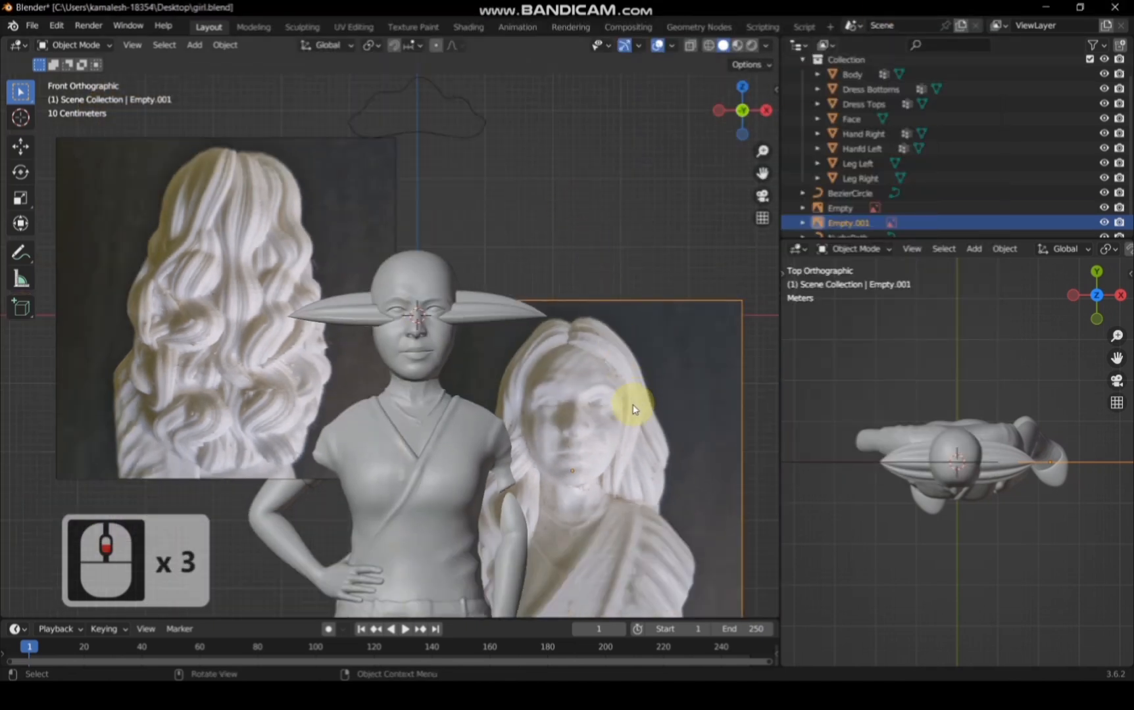
scroll(633, 408, "down", 1)
left_click_drag(762, 172, 792, 96)
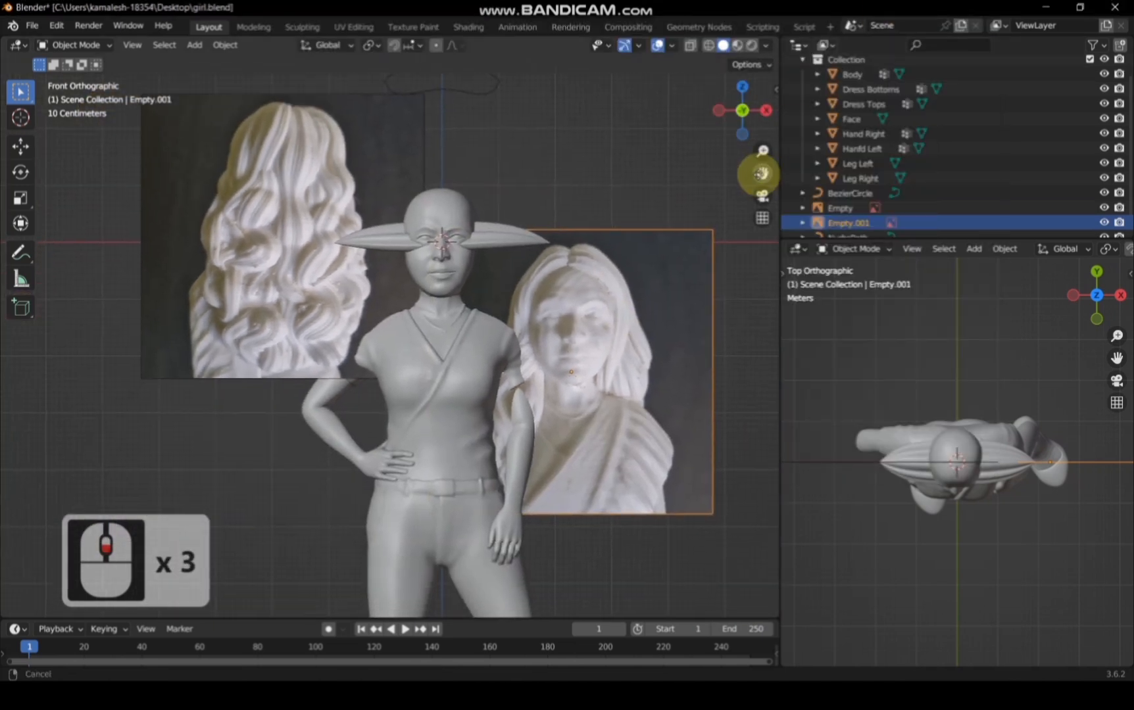
left_click(600, 353)
key("g")
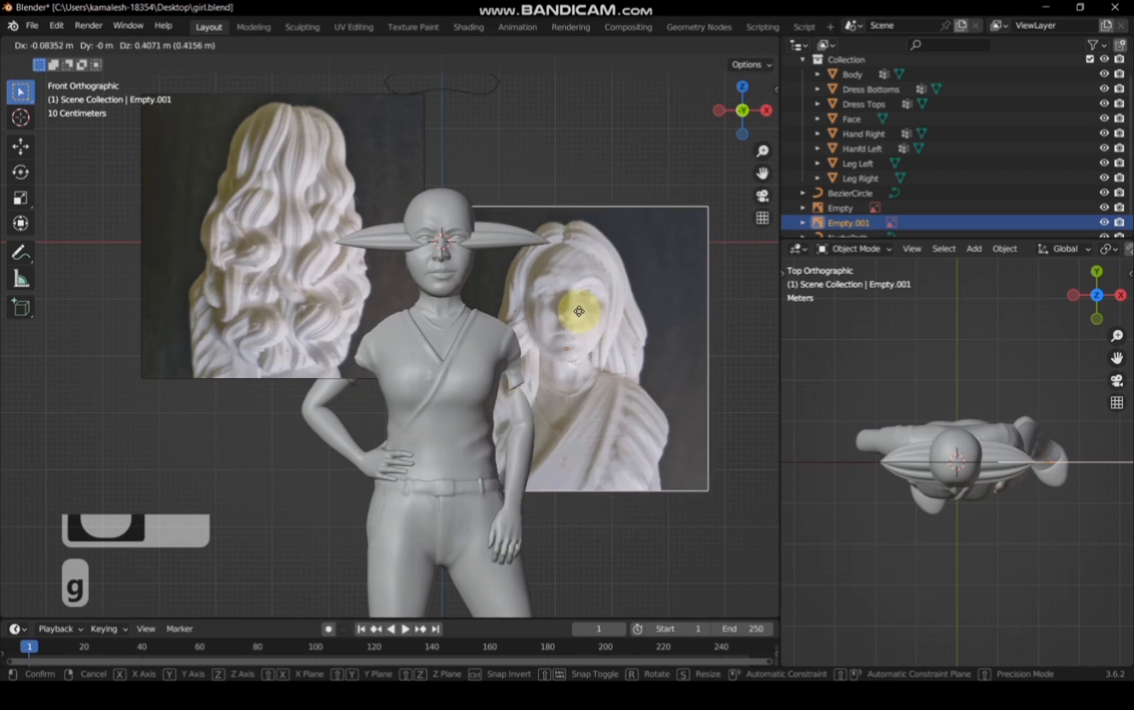
left_click(471, 276)
scroll(904, 204, "down", 2)
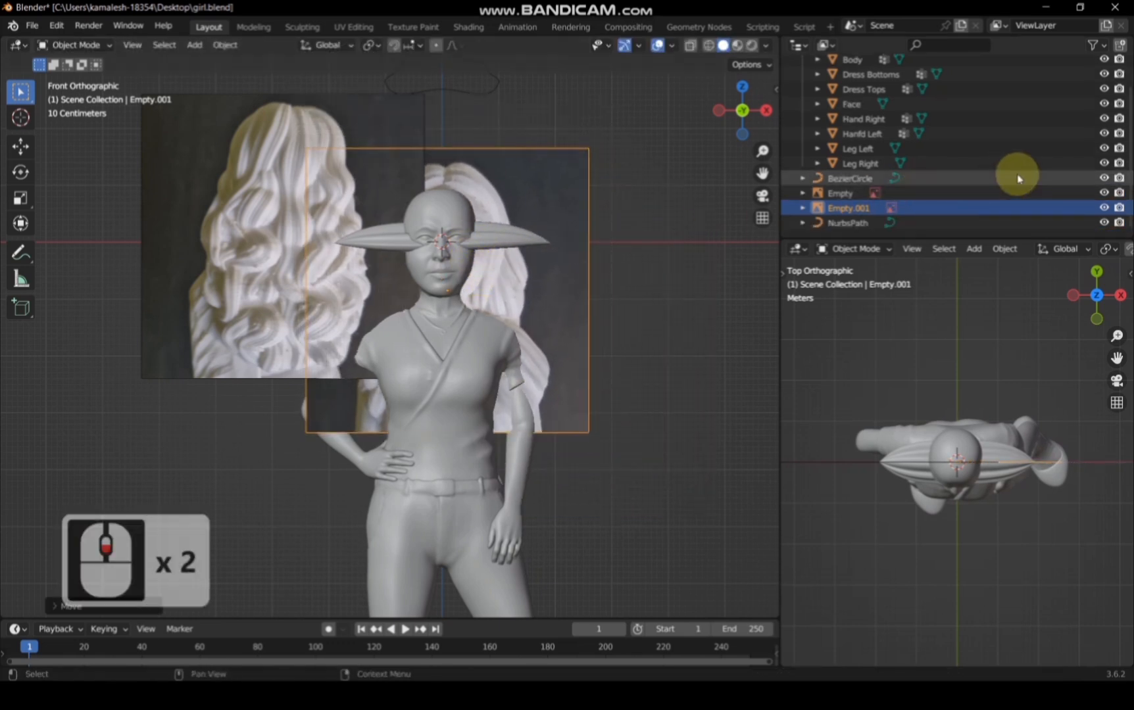
left_click_drag(763, 173, 737, 202)
scroll(630, 271, "up", 2)
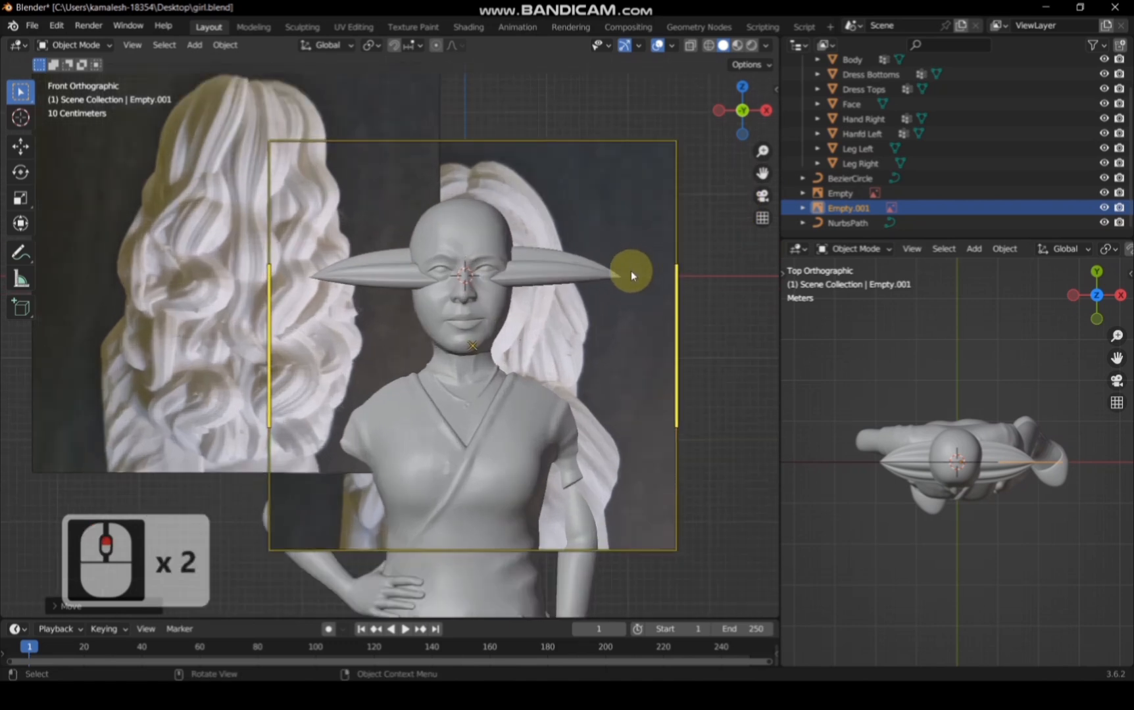
Step: Move the back-view hair reference behind the girl's head and torso, and hide the front-view reference Empty.001
left_click(208, 167)
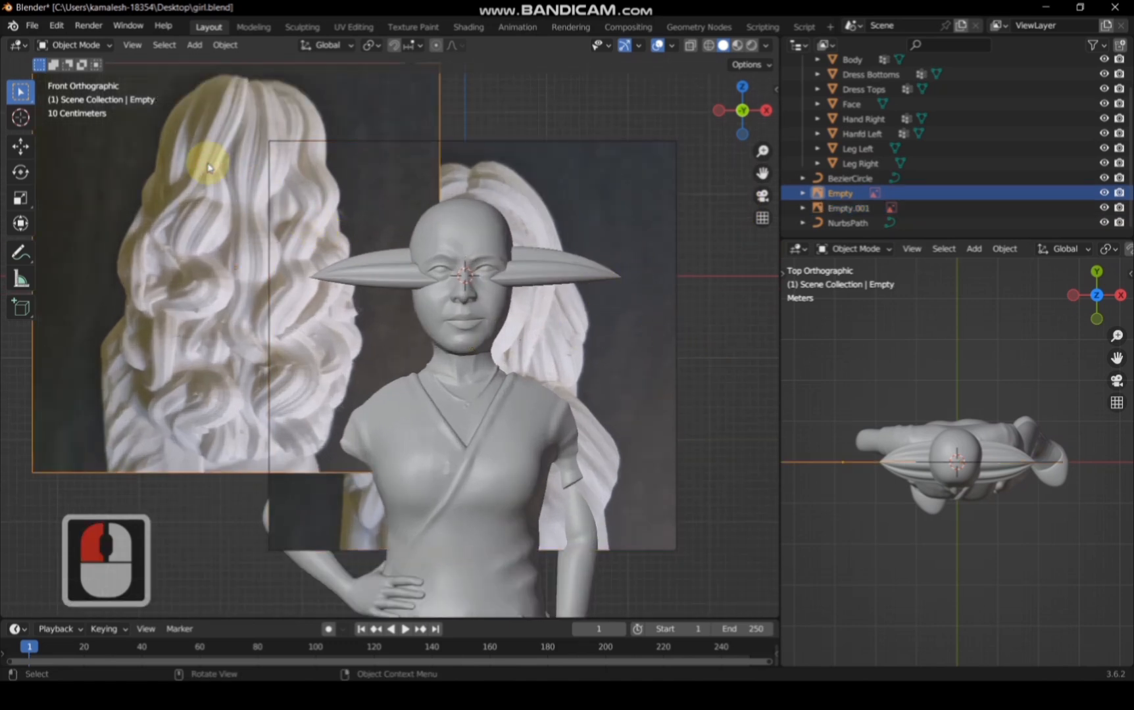
key("g")
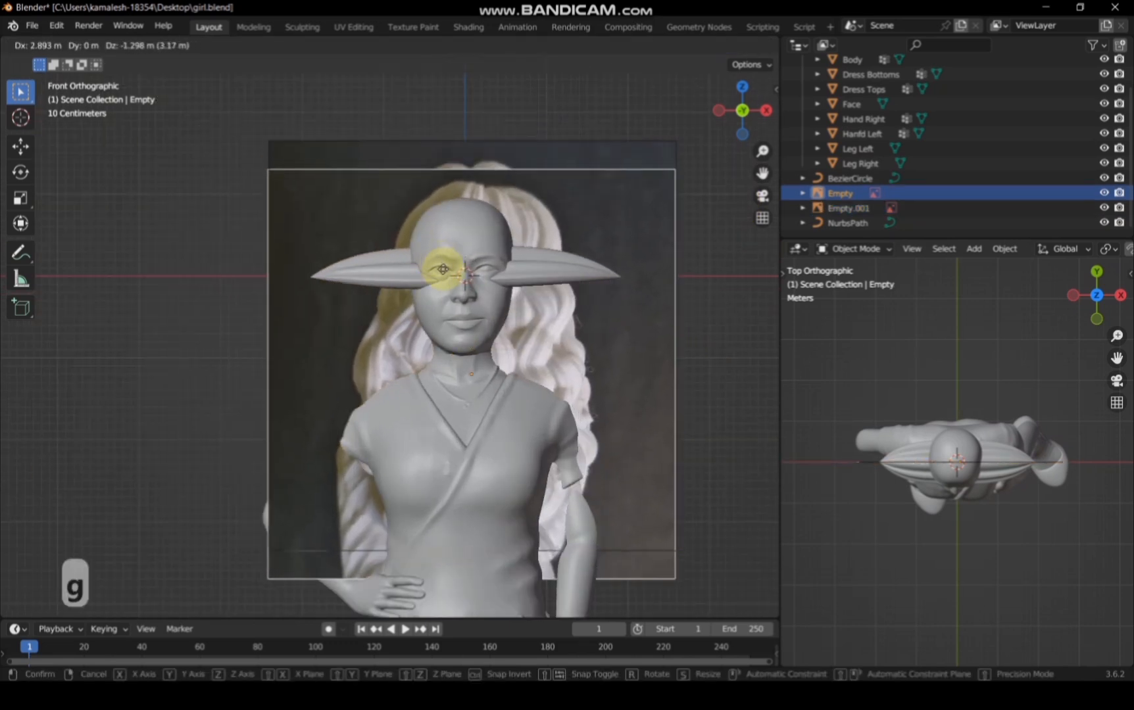
left_click(442, 246)
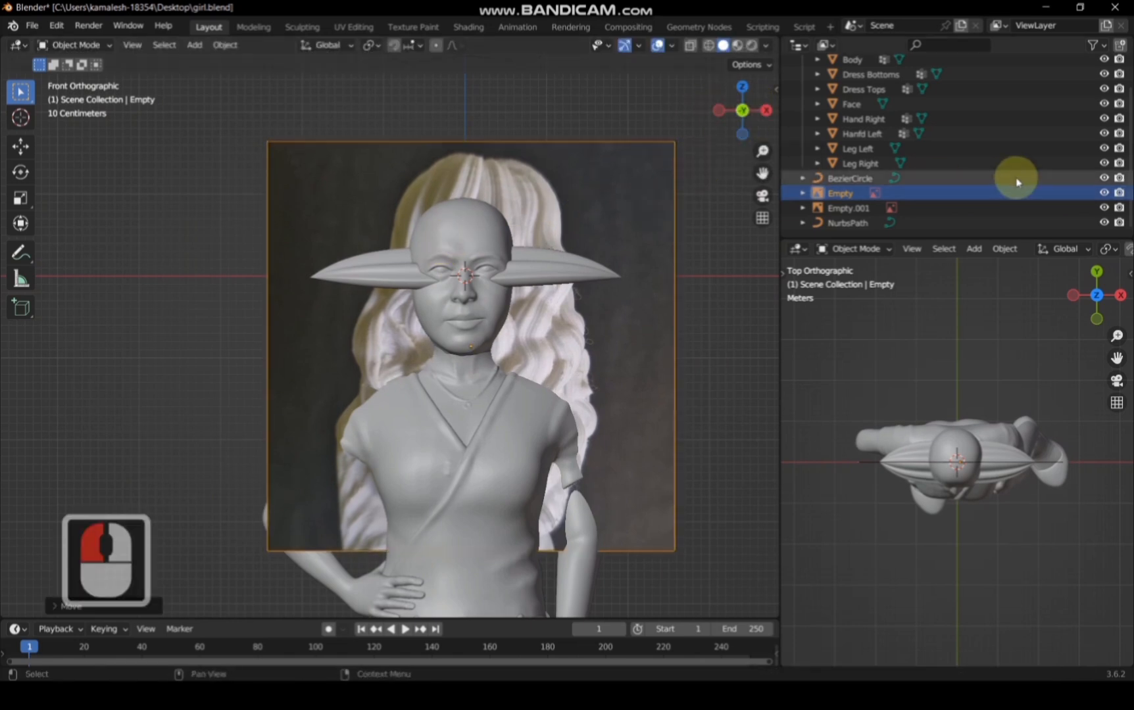
left_click(1105, 207)
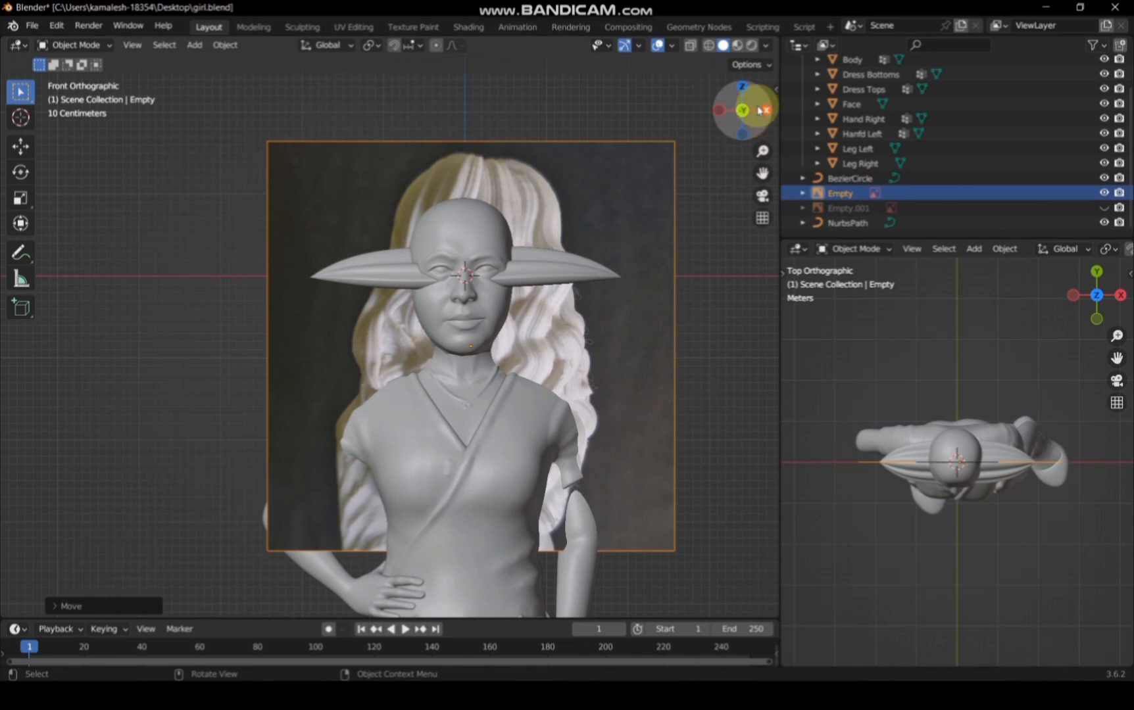
Step: In the back view, reposition and scale down the back-view hair reference to fit around the girl's head
left_click(742, 109)
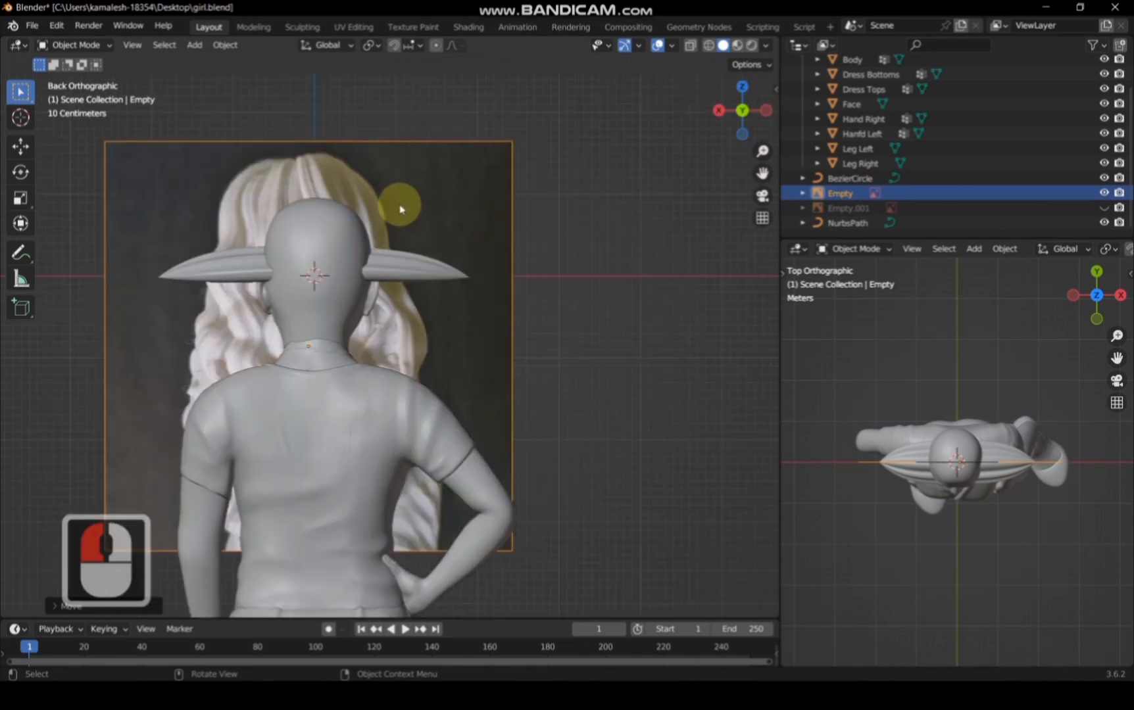
key("g")
left_click(522, 289)
key("s")
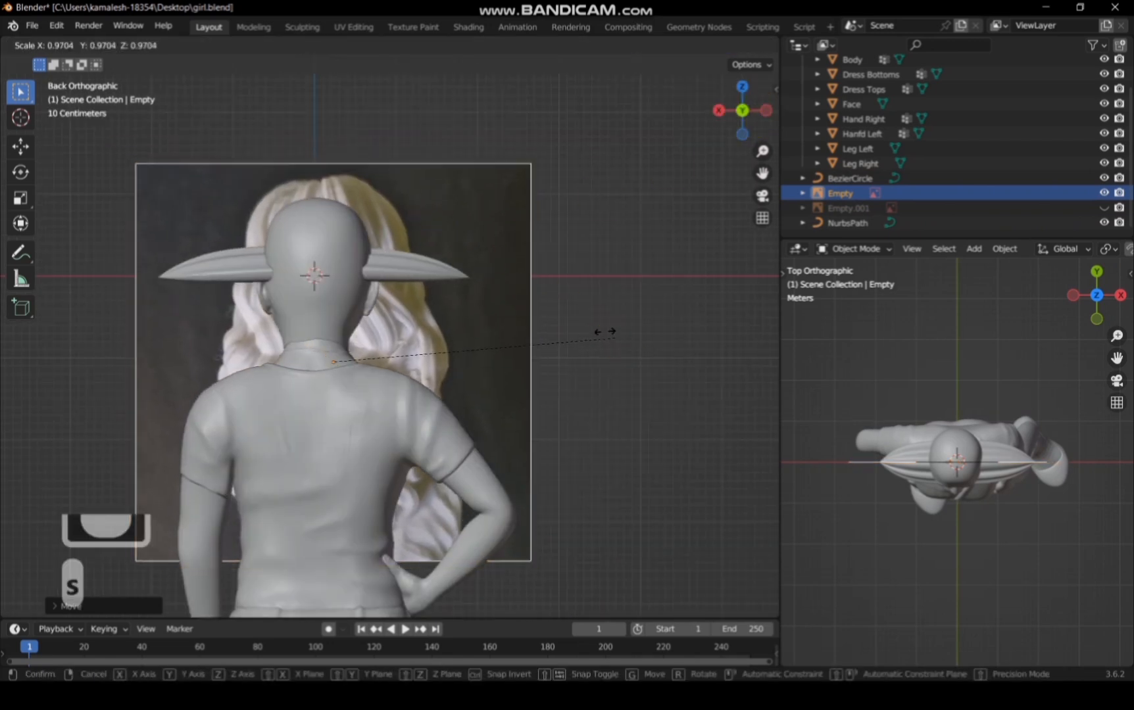
left_click(553, 318)
key("g")
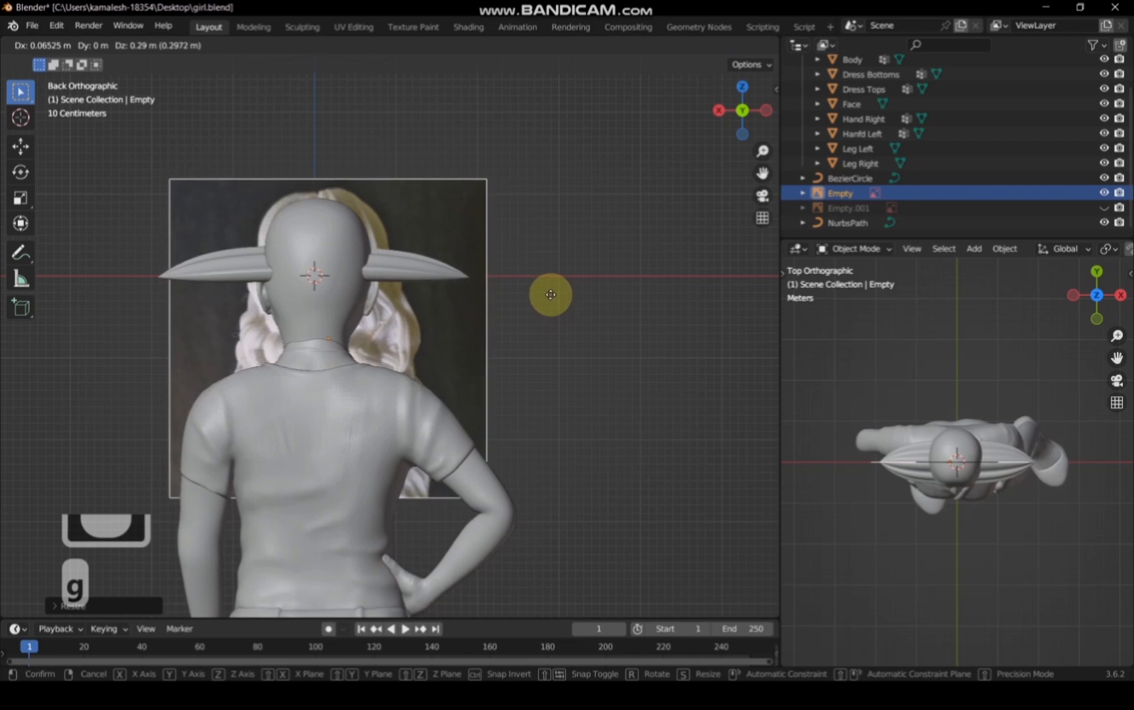
left_click(547, 281)
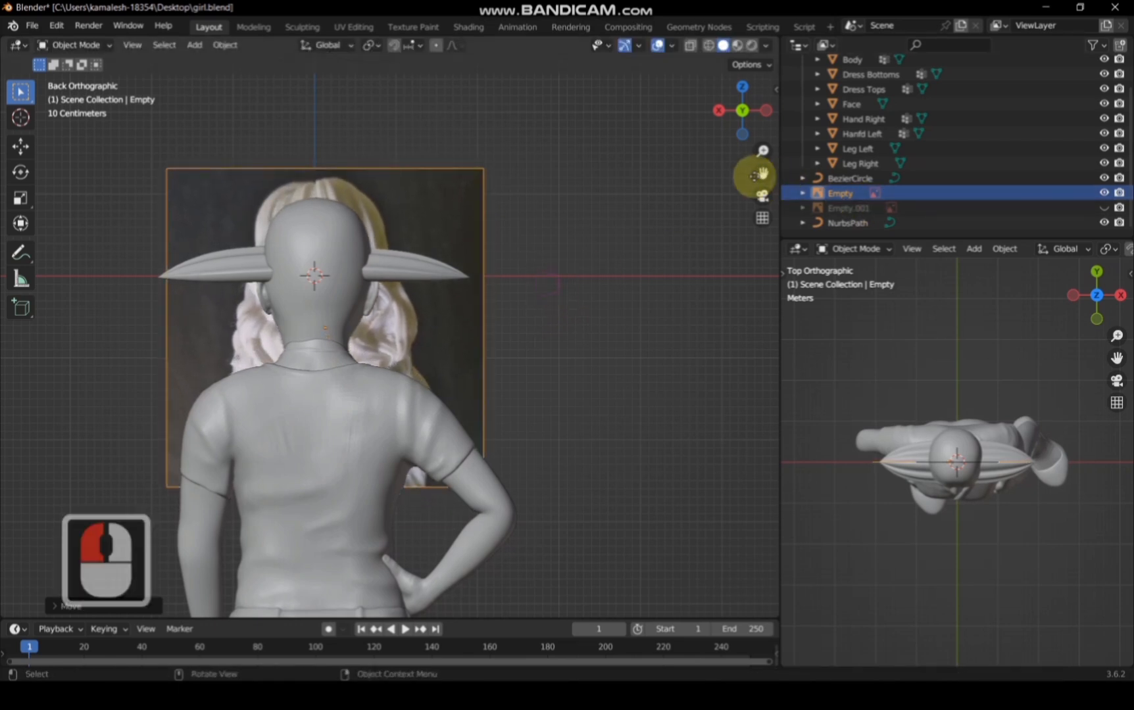
Step: Switch the main viewport to wireframe shading and check the head's outline against the hair reference
left_click_drag(762, 173, 812, 218)
scroll(676, 194, "up", 1)
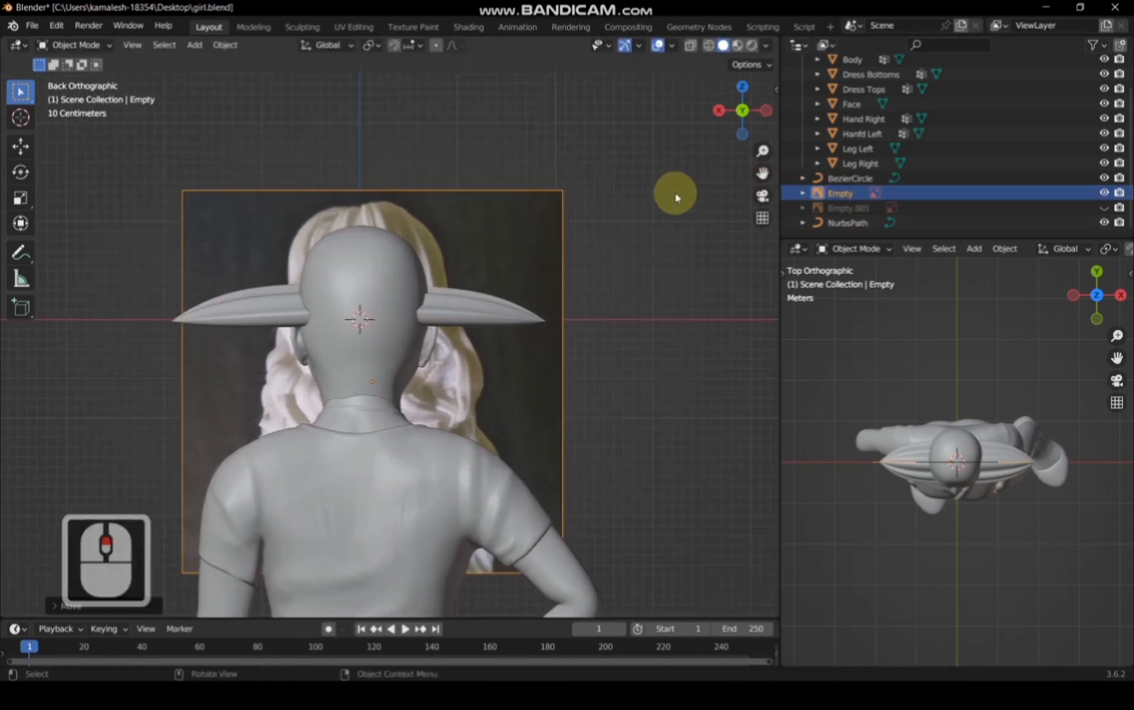
left_click(710, 48)
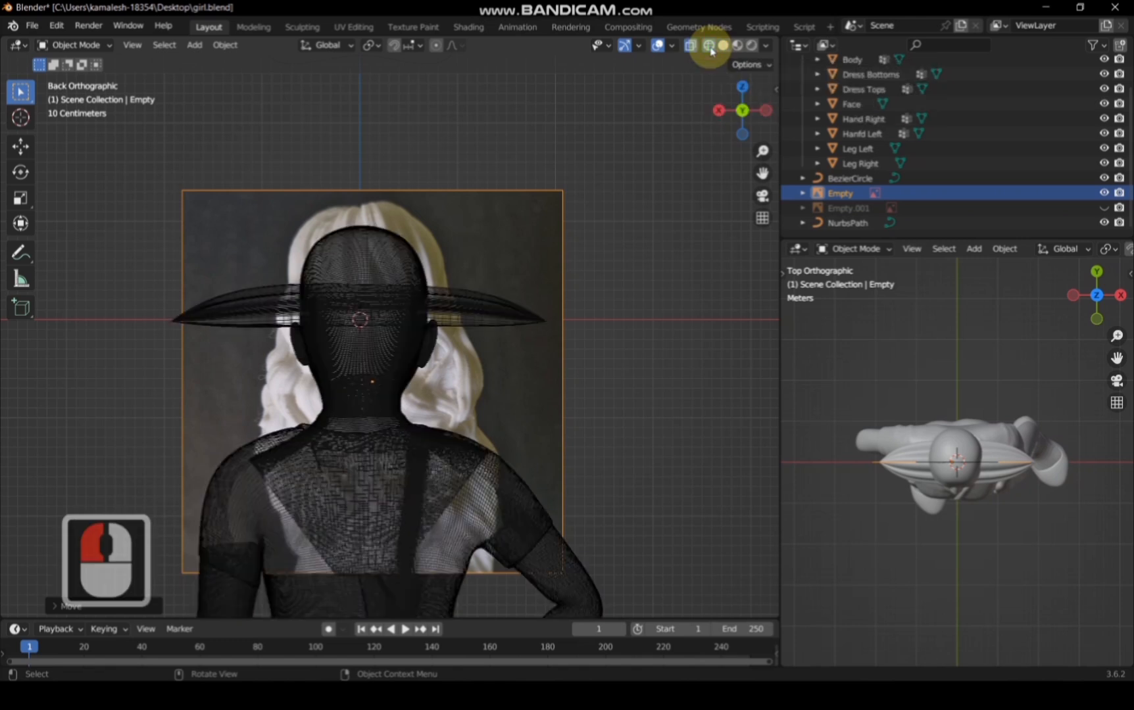
scroll(626, 230, "up", 3)
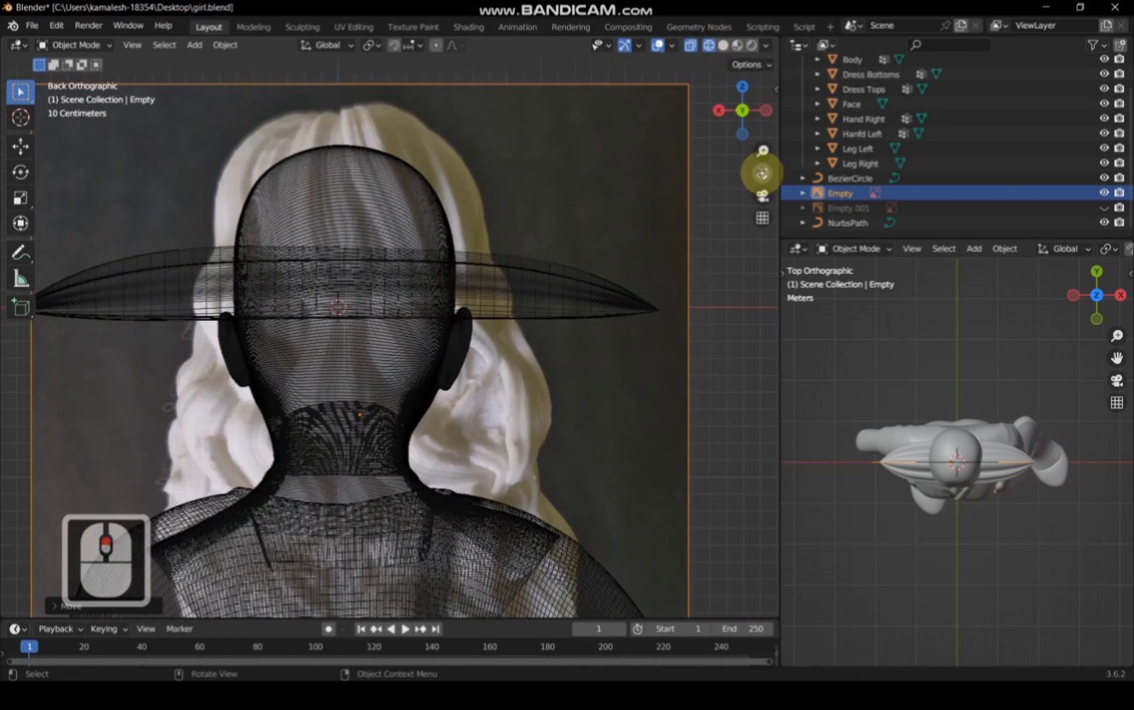
left_click_drag(762, 173, 745, 174)
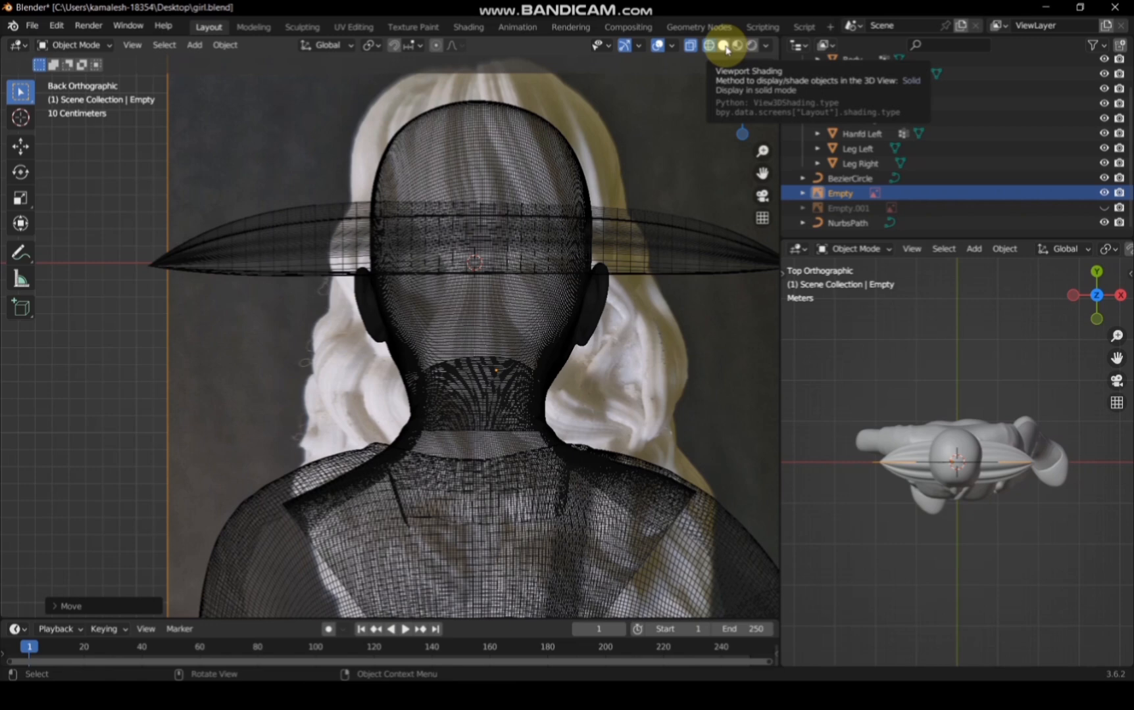
scroll(648, 132, "down", 3)
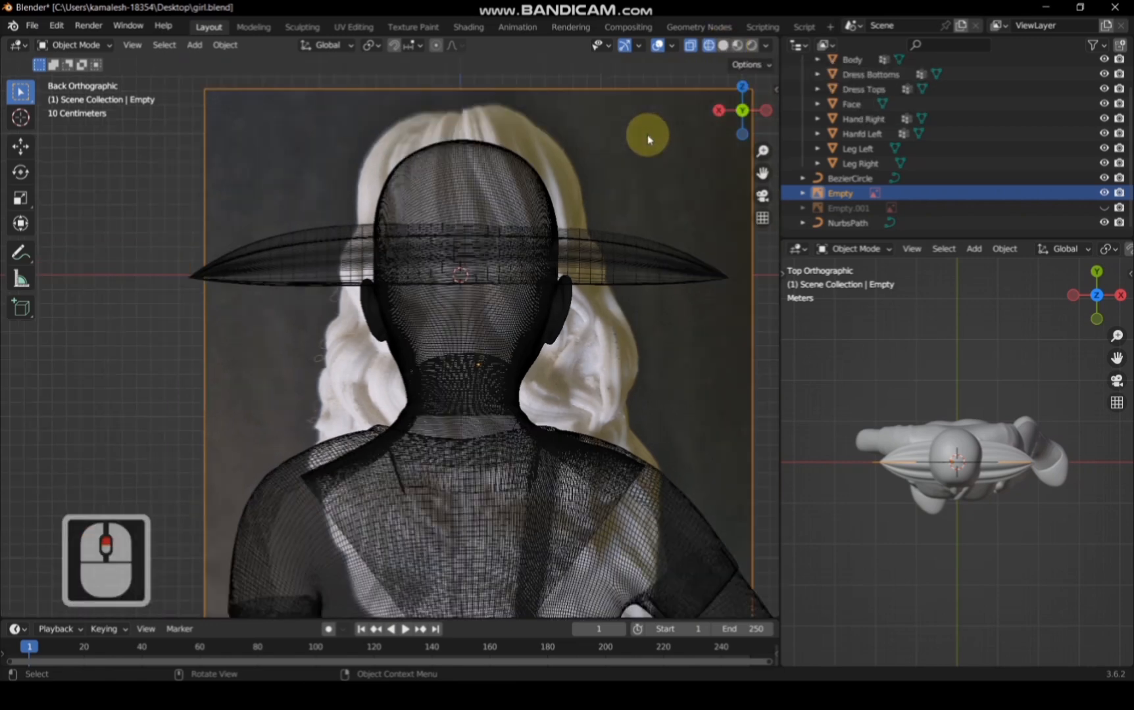
Step: Fine-tune the scale and position of the back-view hair reference so that its hair surrounds the wireframe head evenly
key("s")
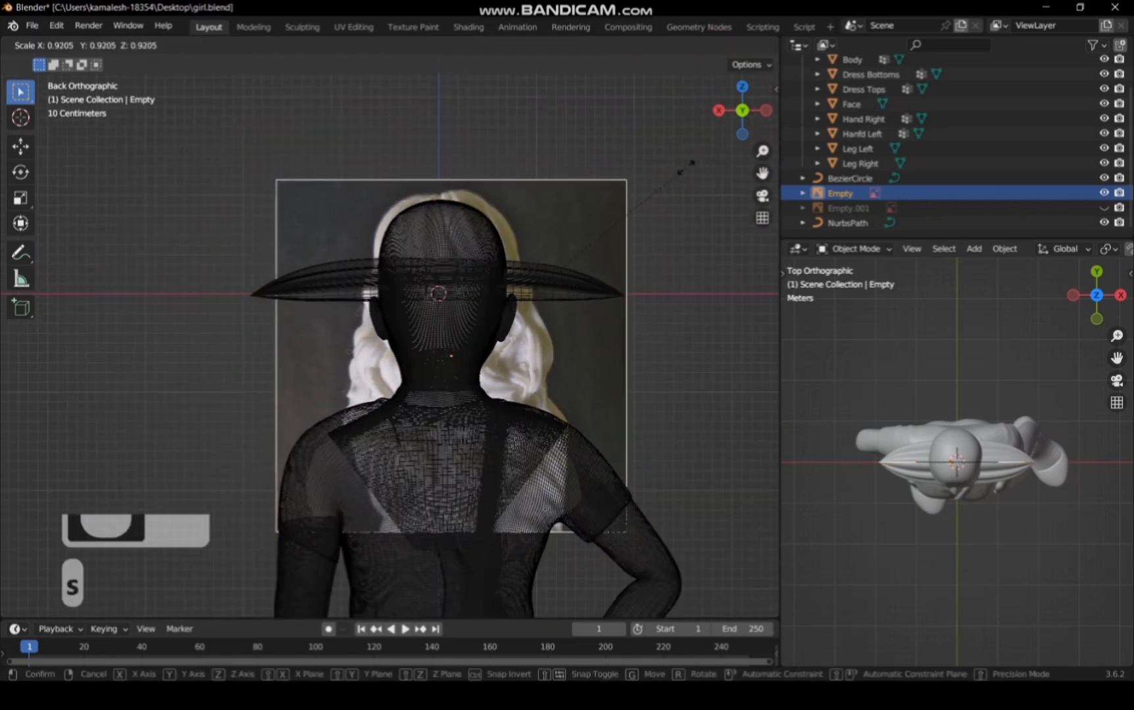
left_click(683, 170)
key("g")
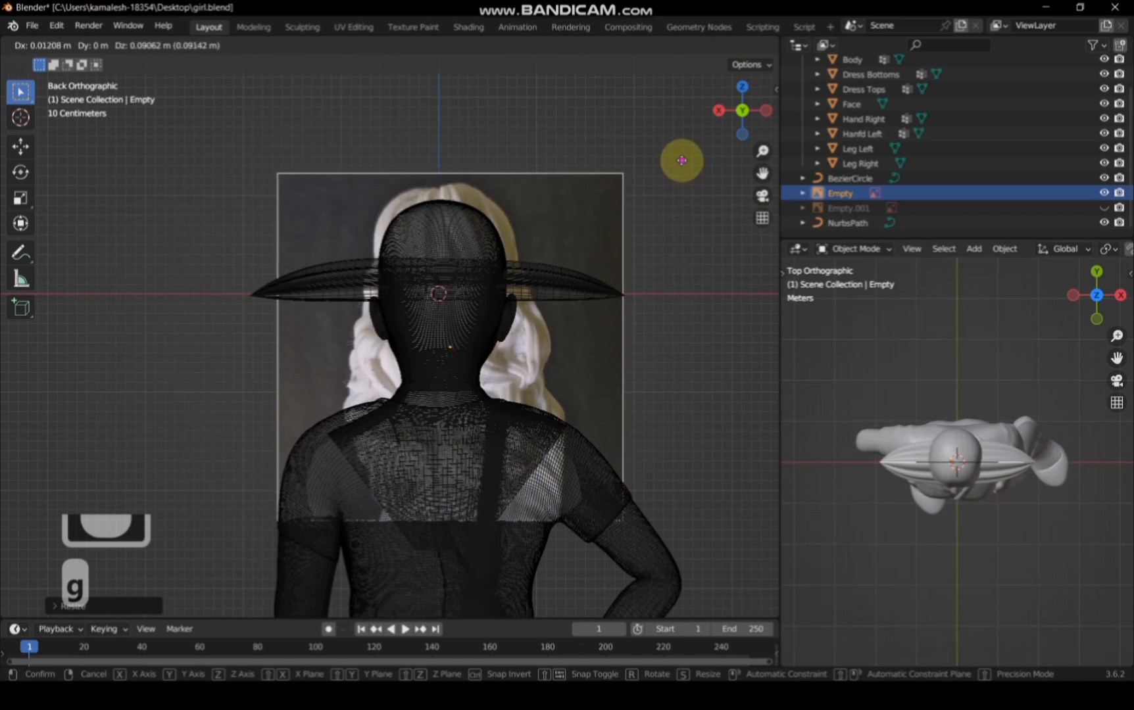
left_click(683, 159)
key("s")
left_click(684, 161)
key("g")
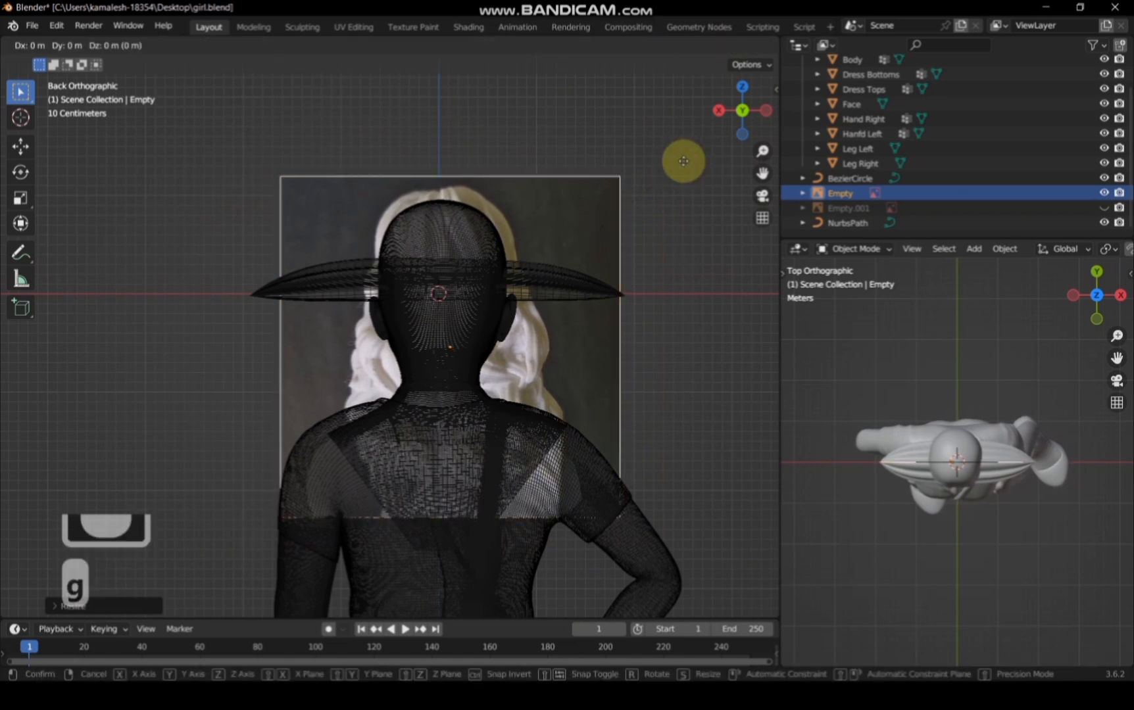
left_click(671, 197)
key("s")
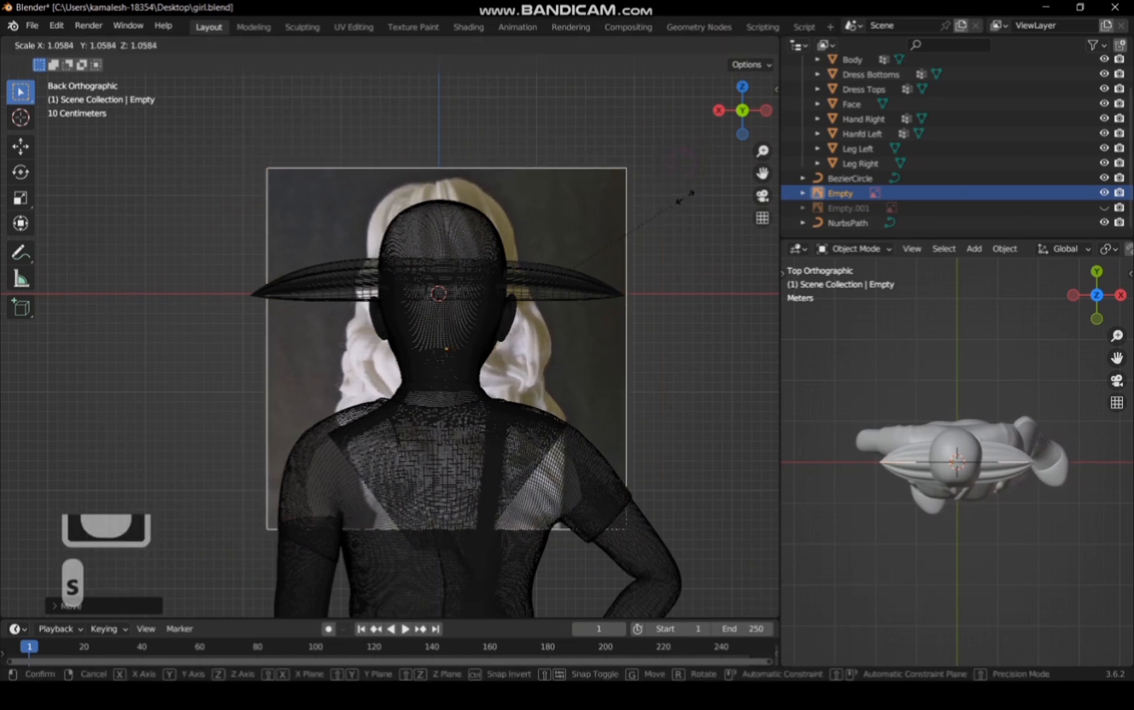
left_click(689, 200)
key("g")
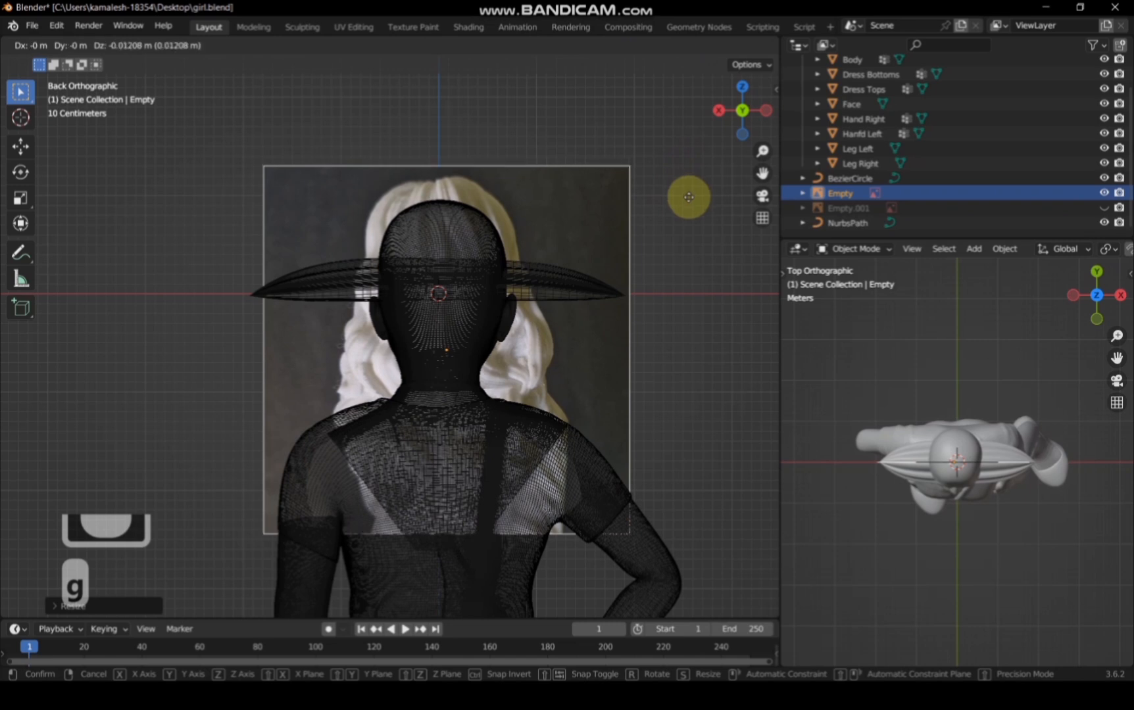
left_click(690, 203)
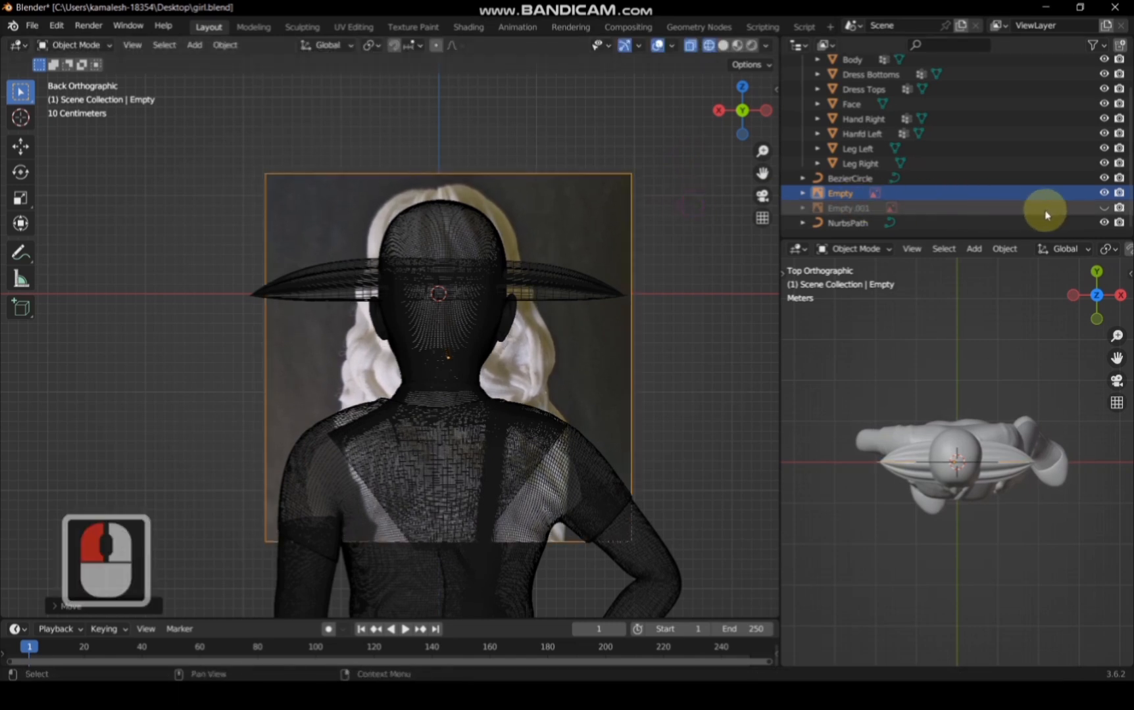
Step: Unhide the front-view hair reference Empty.001 and, in the right view, move it about 0.09 m towards the girl's front
left_click(1105, 208)
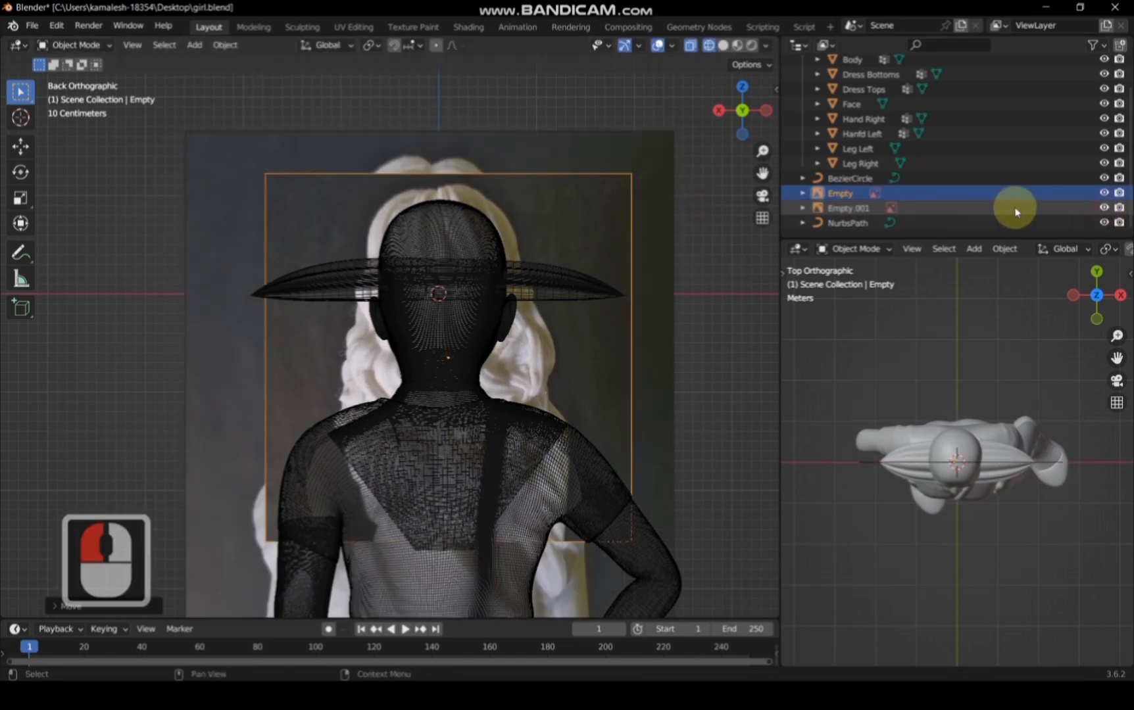
left_click(721, 111)
left_click(717, 108)
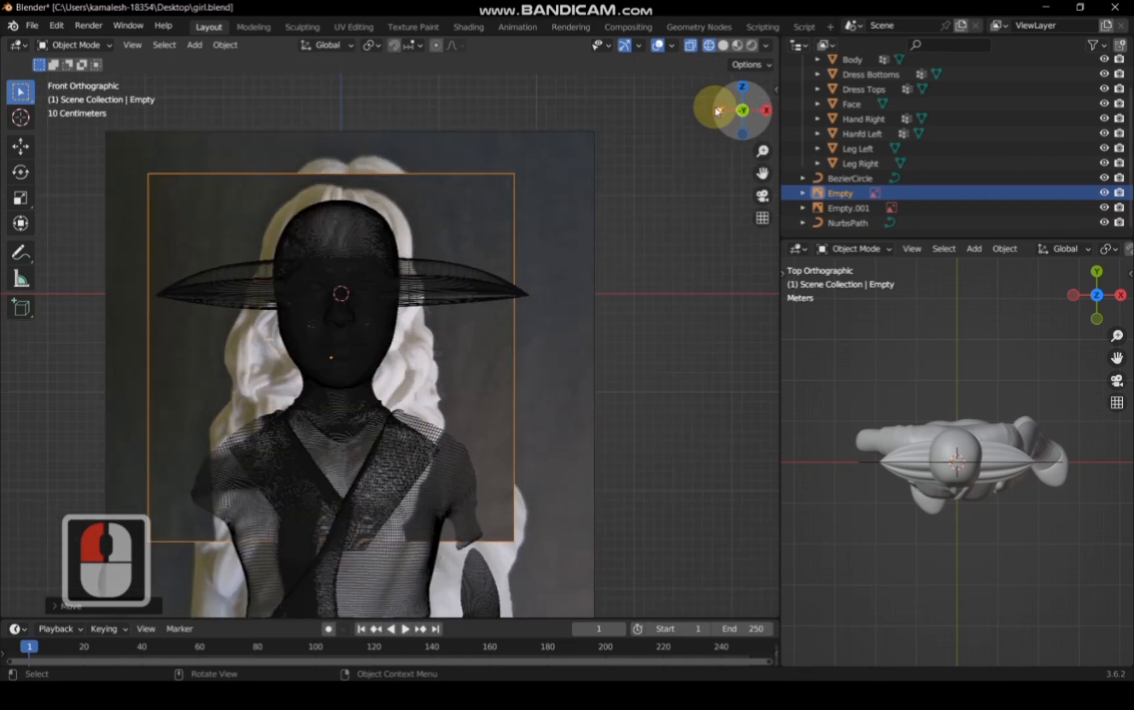
left_click(570, 195)
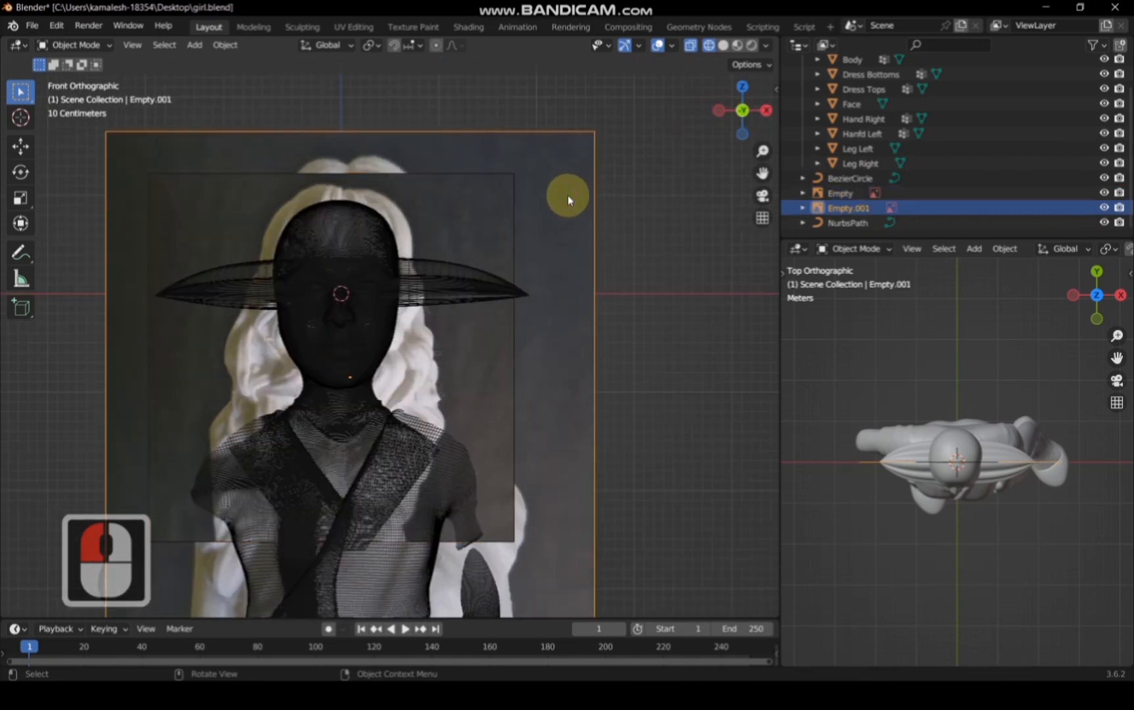
left_click(766, 111)
key("g")
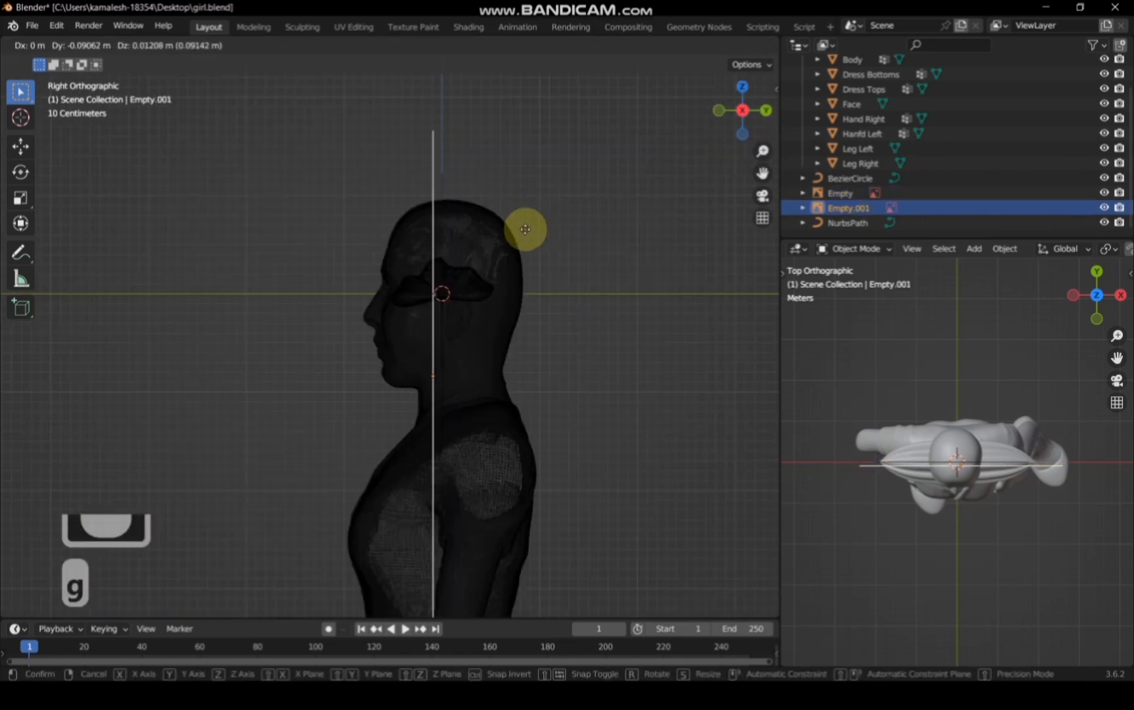
left_click(526, 229)
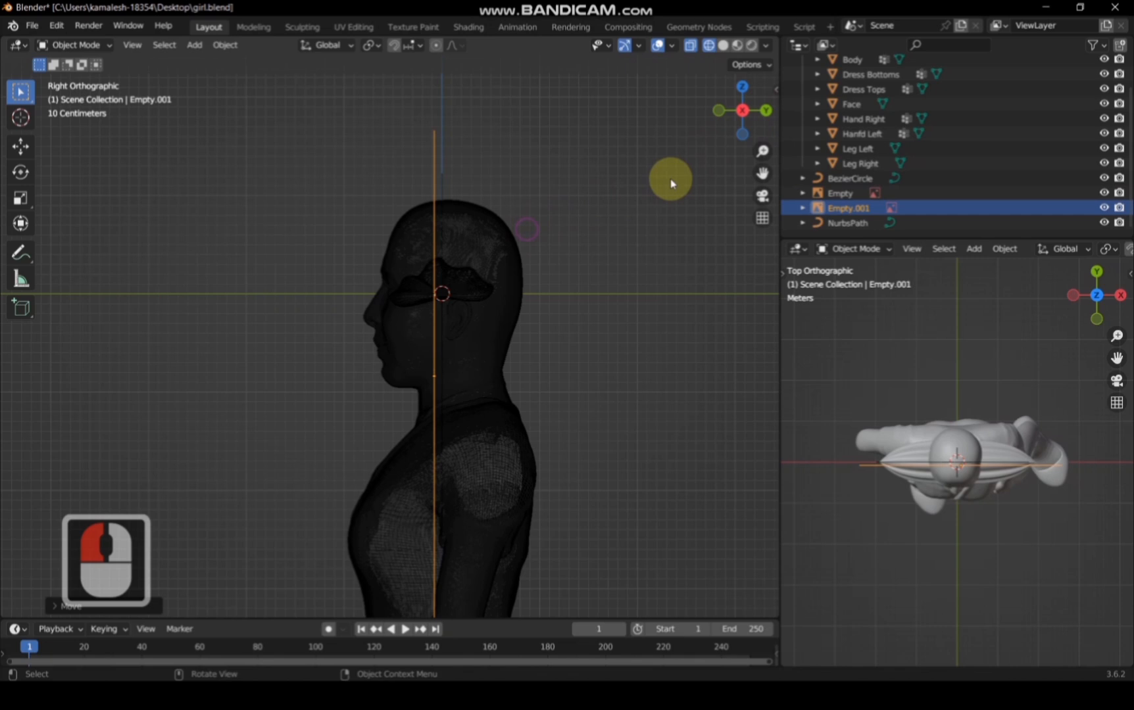
Step: In the front view, scale down the front-view hair reference and move it to line up with the girl's head
left_click(719, 110)
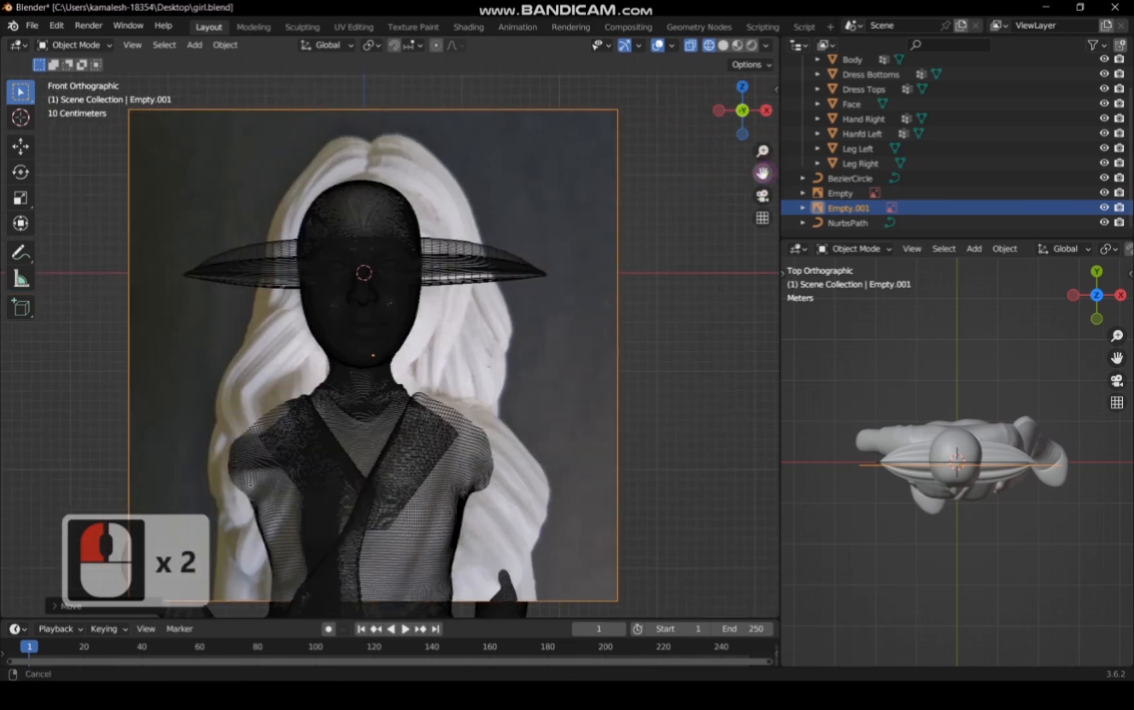
scroll(683, 240, "up", 3)
key("s")
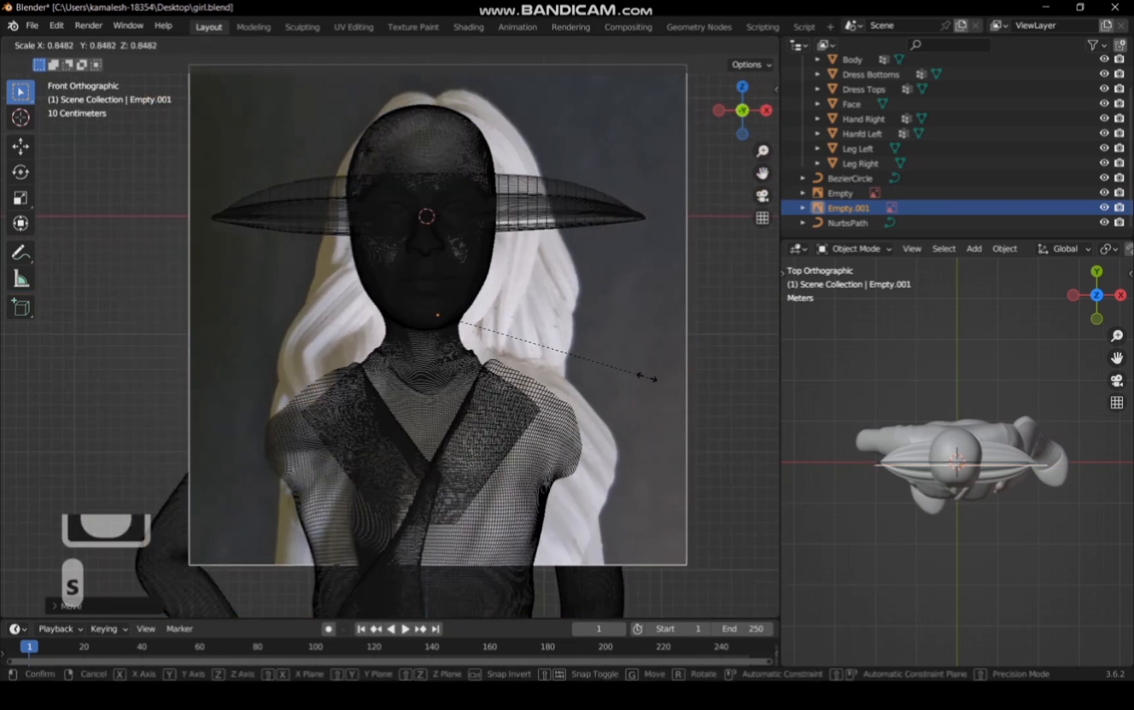
left_click(630, 373)
key("g")
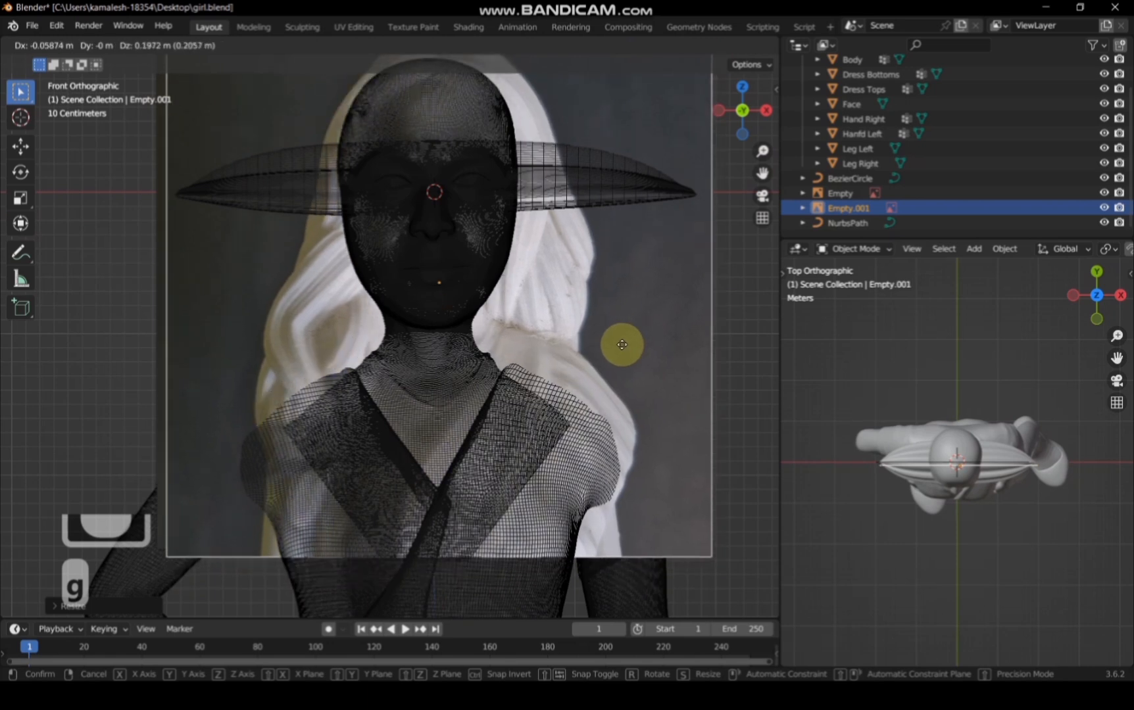
left_click(615, 331)
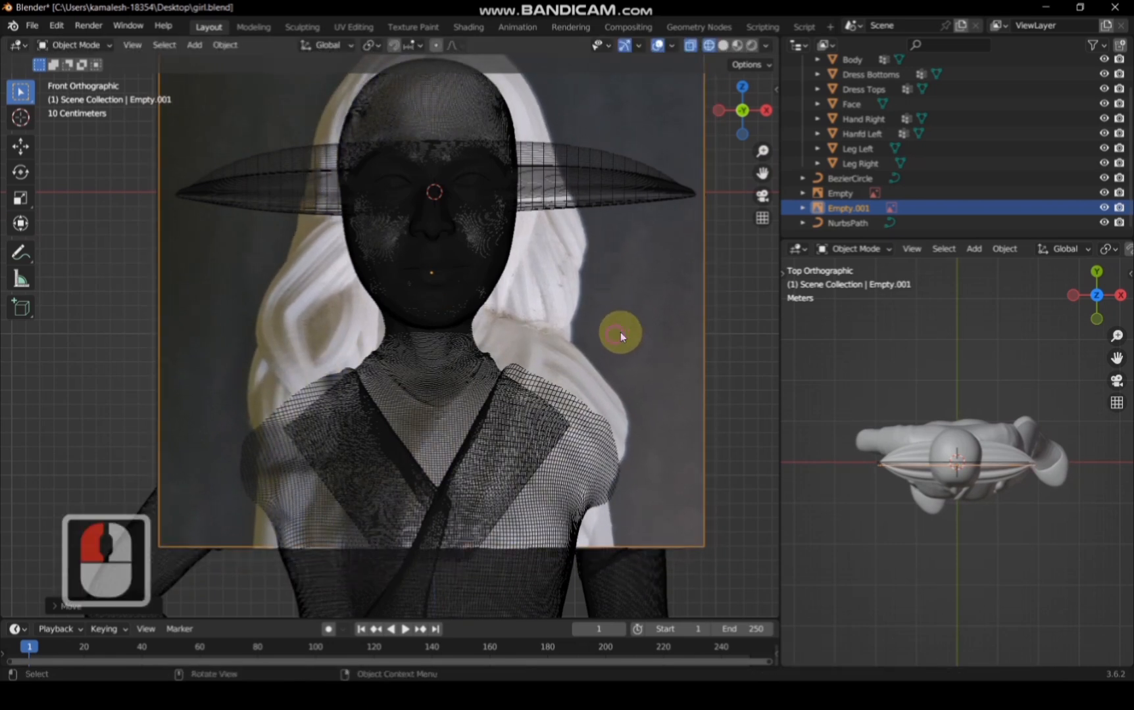
Step: Lower the front-view hair reference by about 0.02 m relative to the head
left_click_drag(762, 173, 721, 232)
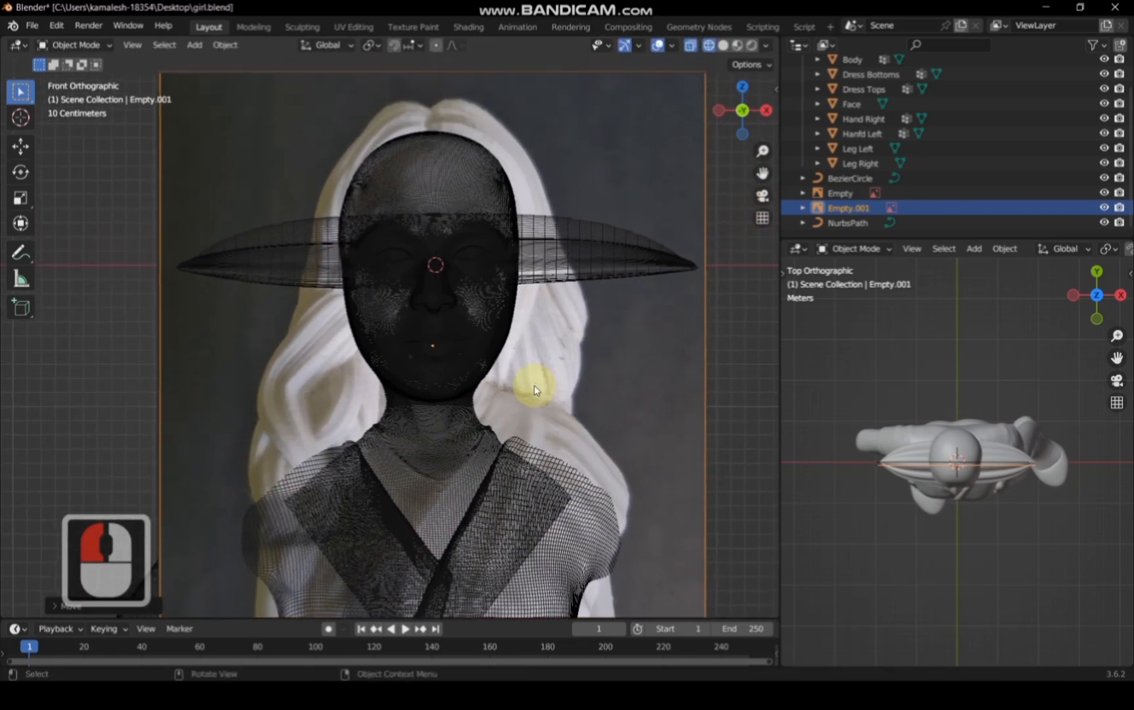
scroll(463, 363, "up", 2)
scroll(519, 344, "down", 2)
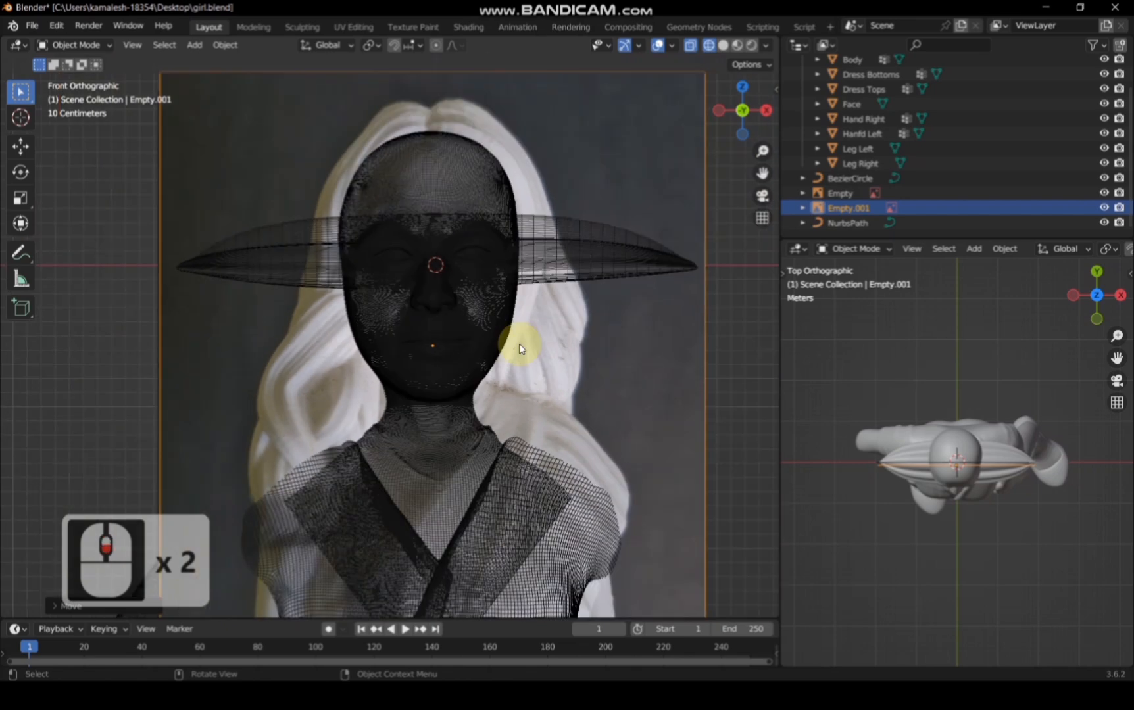
key("g")
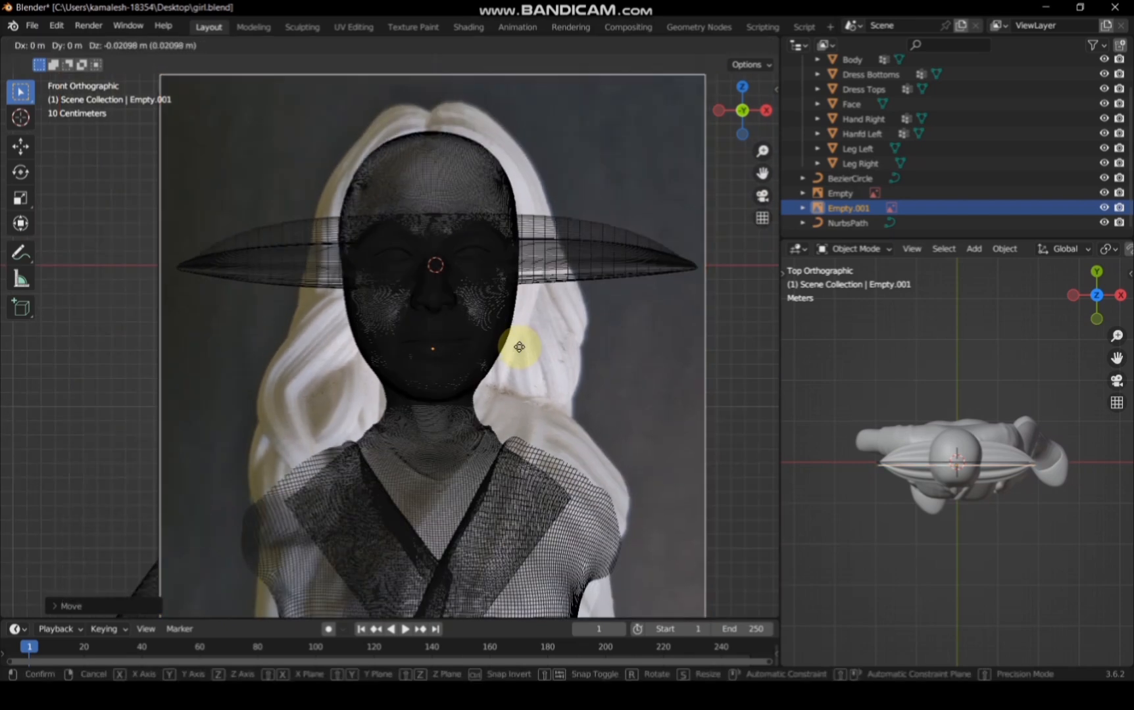
left_click(519, 349)
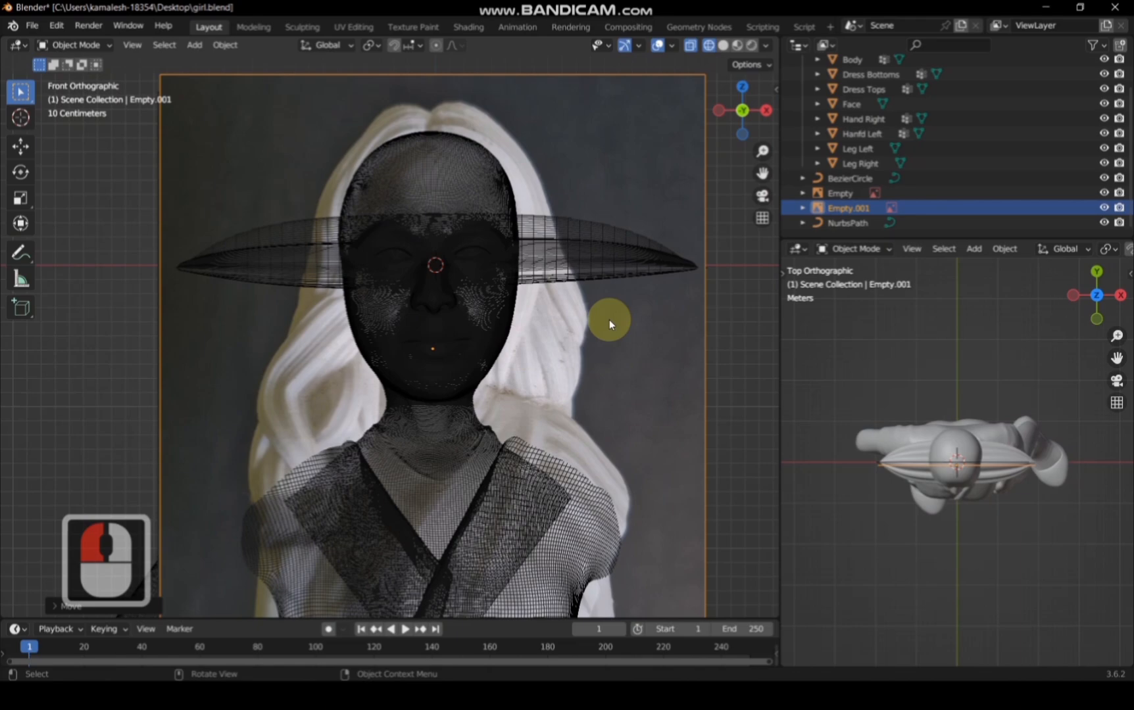
Step: Scale the front-view hair reference down slightly in the front view, and hide it
left_click_drag(742, 111, 486, 123)
left_click(737, 116)
scroll(711, 195, "down", 2)
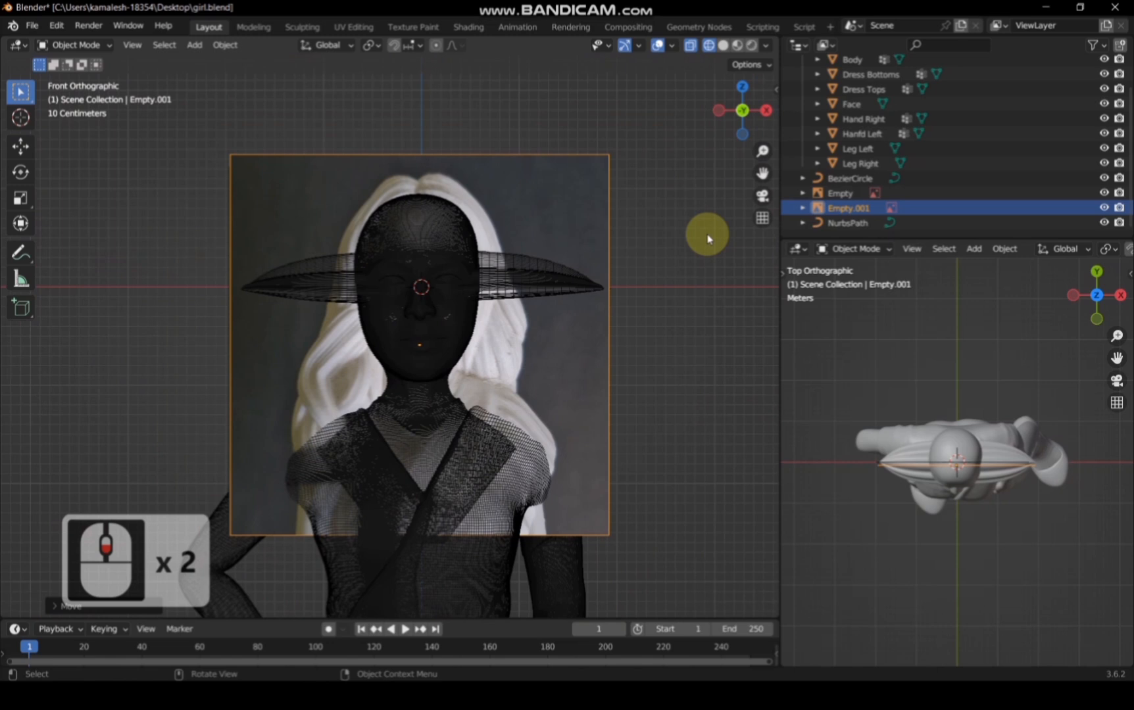
key("s")
left_click(679, 142)
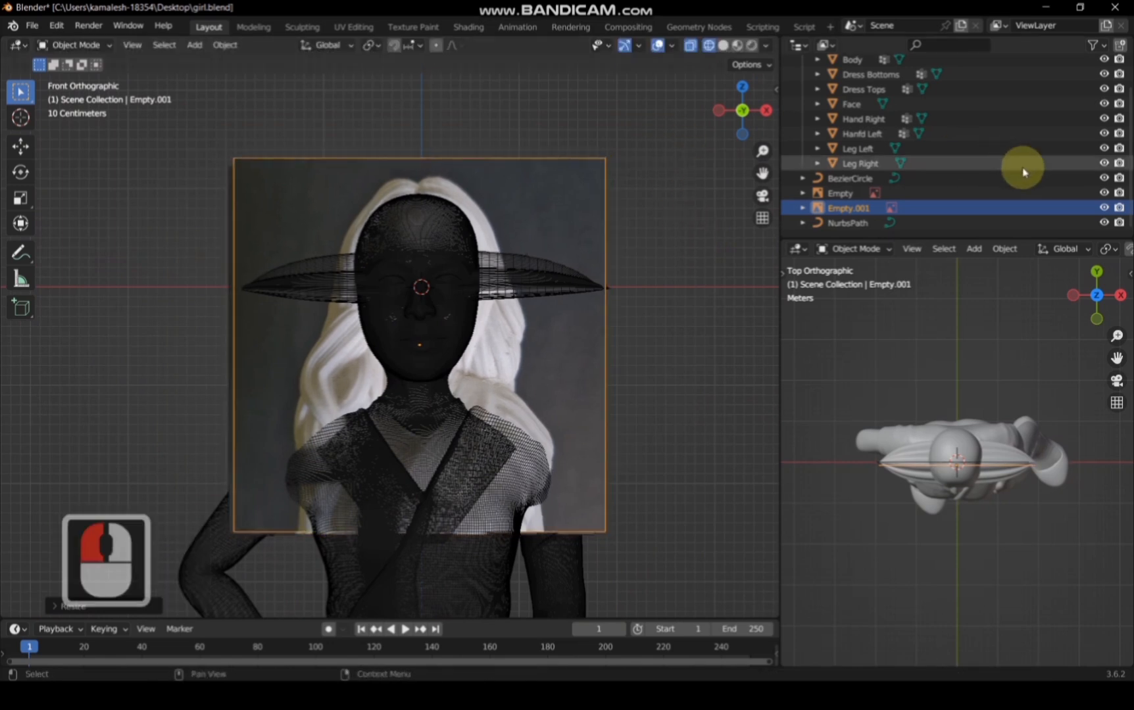
left_click(1104, 208)
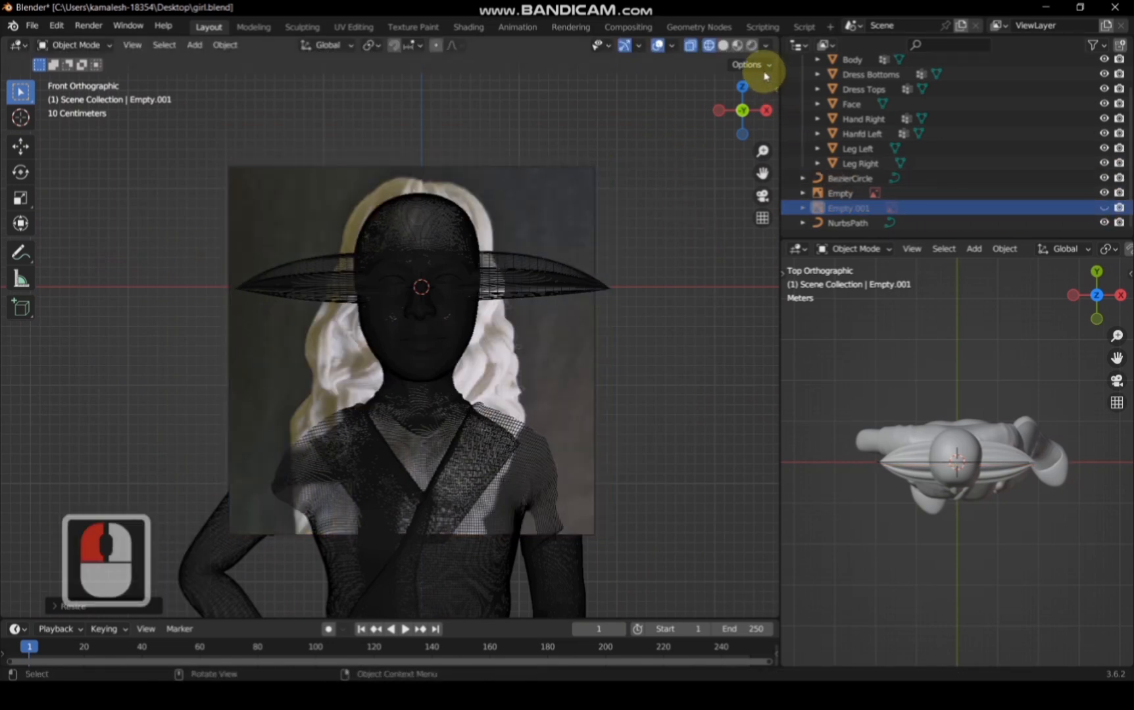
Step: Switch the viewport to solid shading and open the NurbsPath hair strand in Edit Mode
left_click(723, 45)
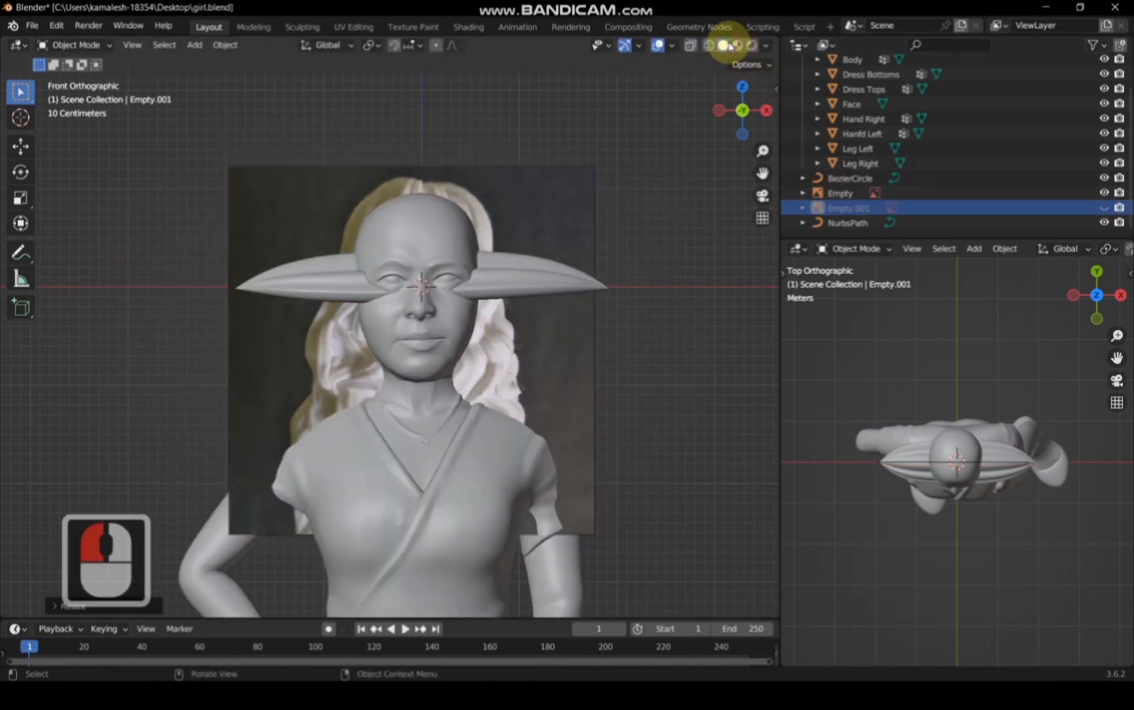
left_click(554, 270)
scroll(633, 255, "down", 2)
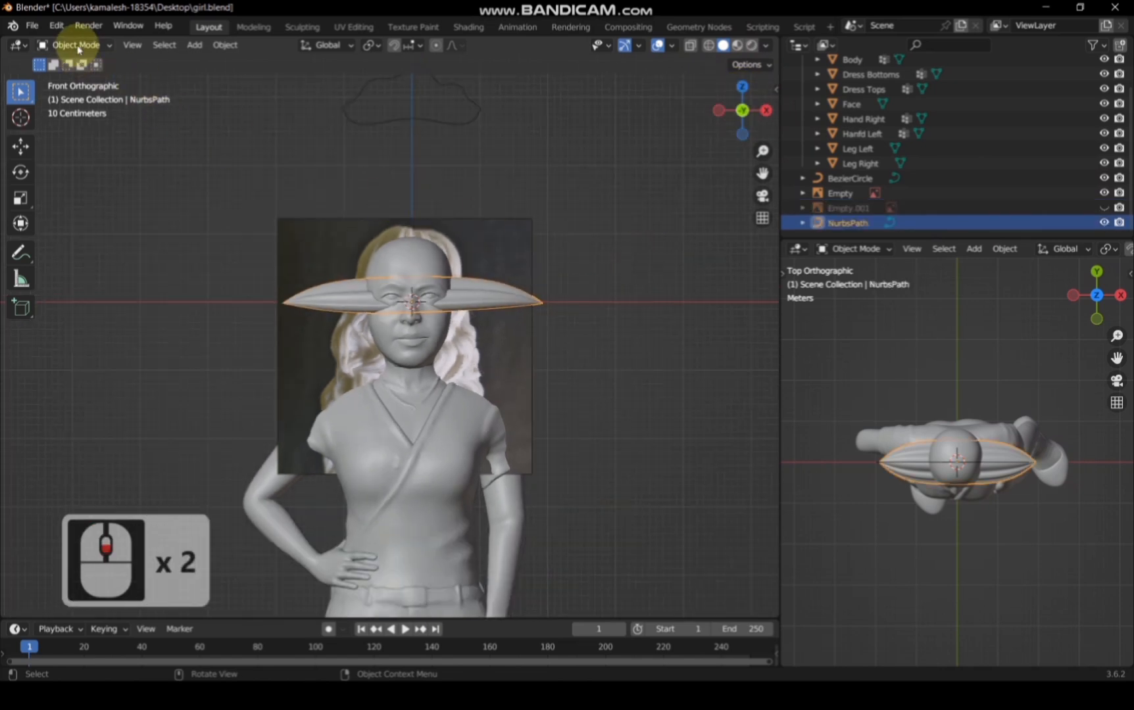
left_click(76, 45)
left_click(76, 77)
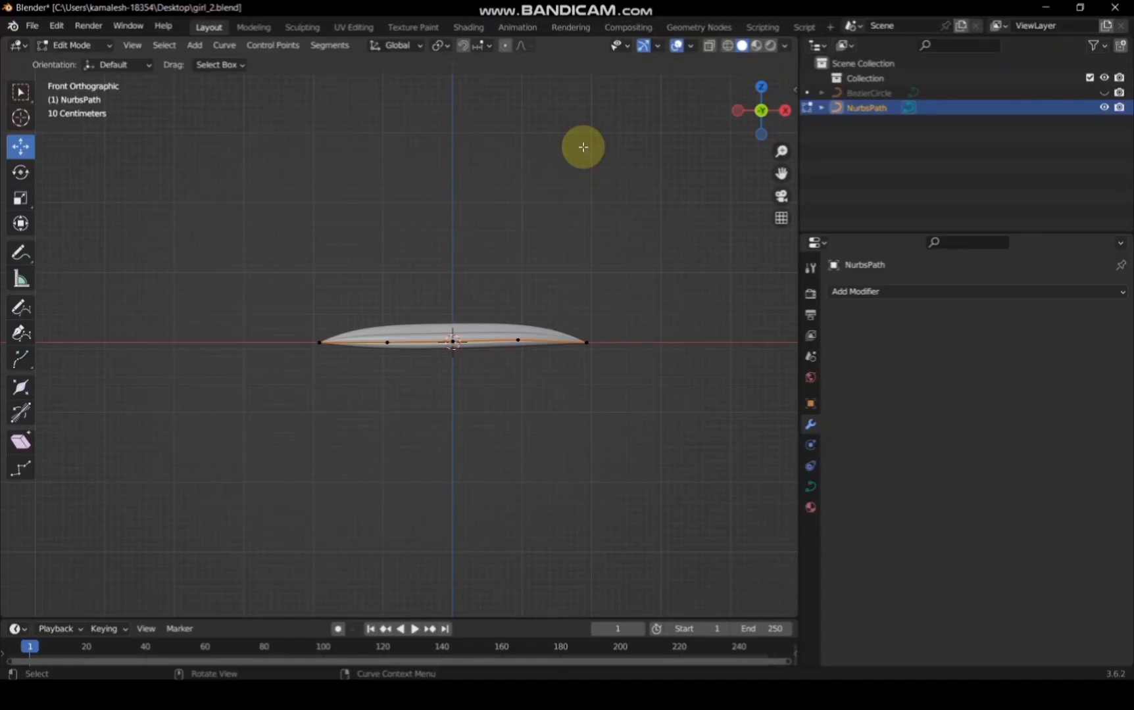
Step: Slightly fatten the strand at its middle control point and the next one to the right
left_click_drag(442, 321, 526, 358)
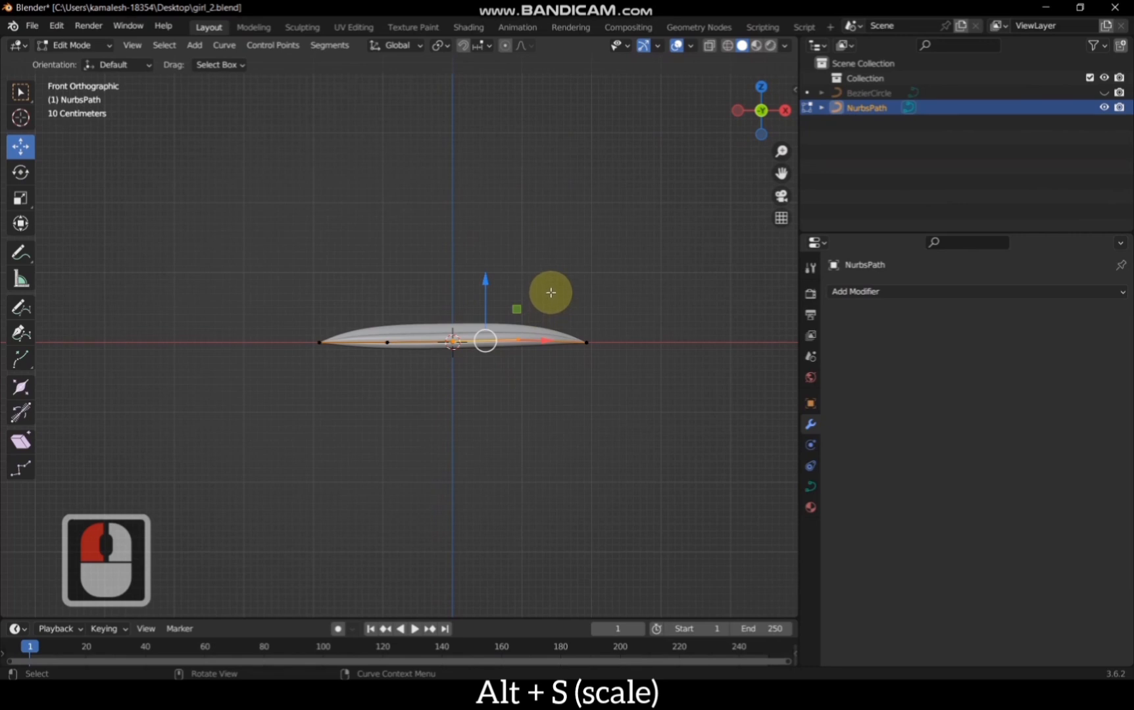
key("alt+s")
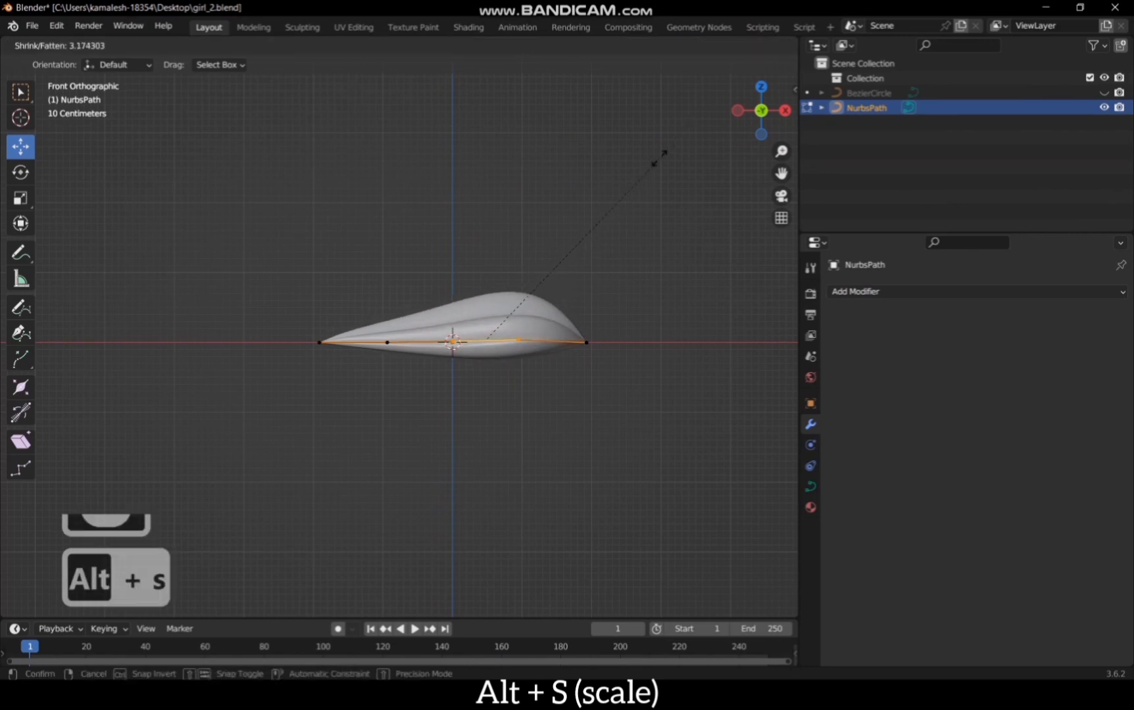
left_click(551, 258)
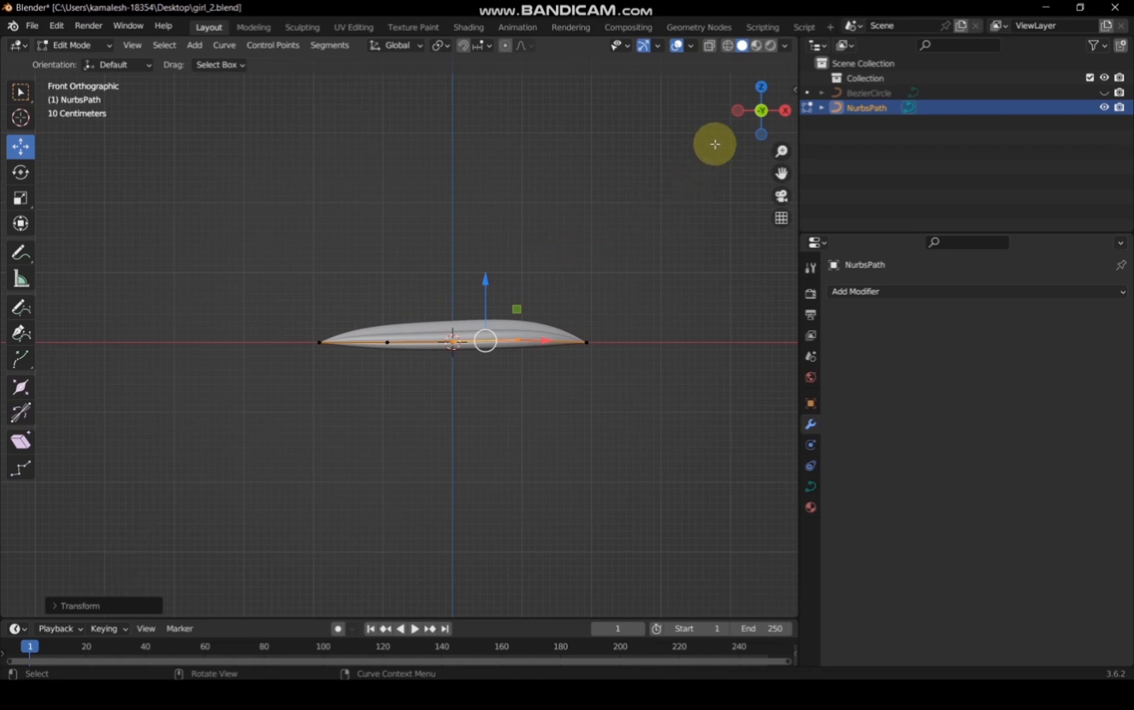
Step: Duplicate the whole strand twice within the curve, stacking the copies above the original, the first about 1.05 m higher
left_click_drag(273, 293, 659, 372)
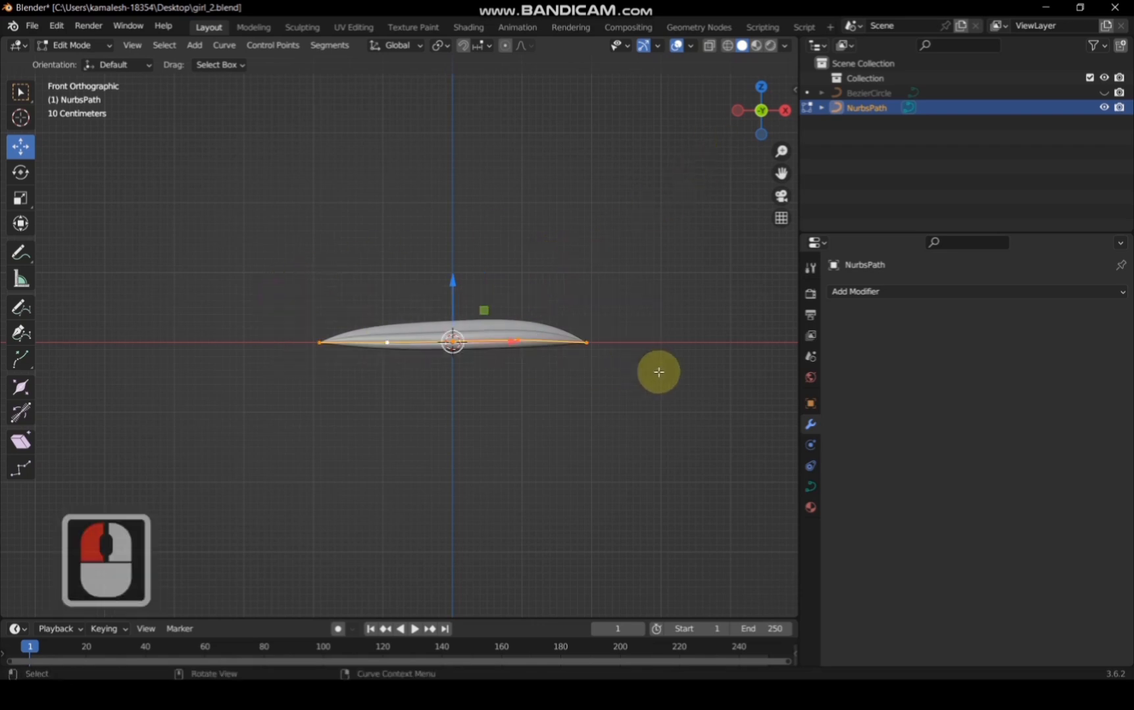
key("shift+d")
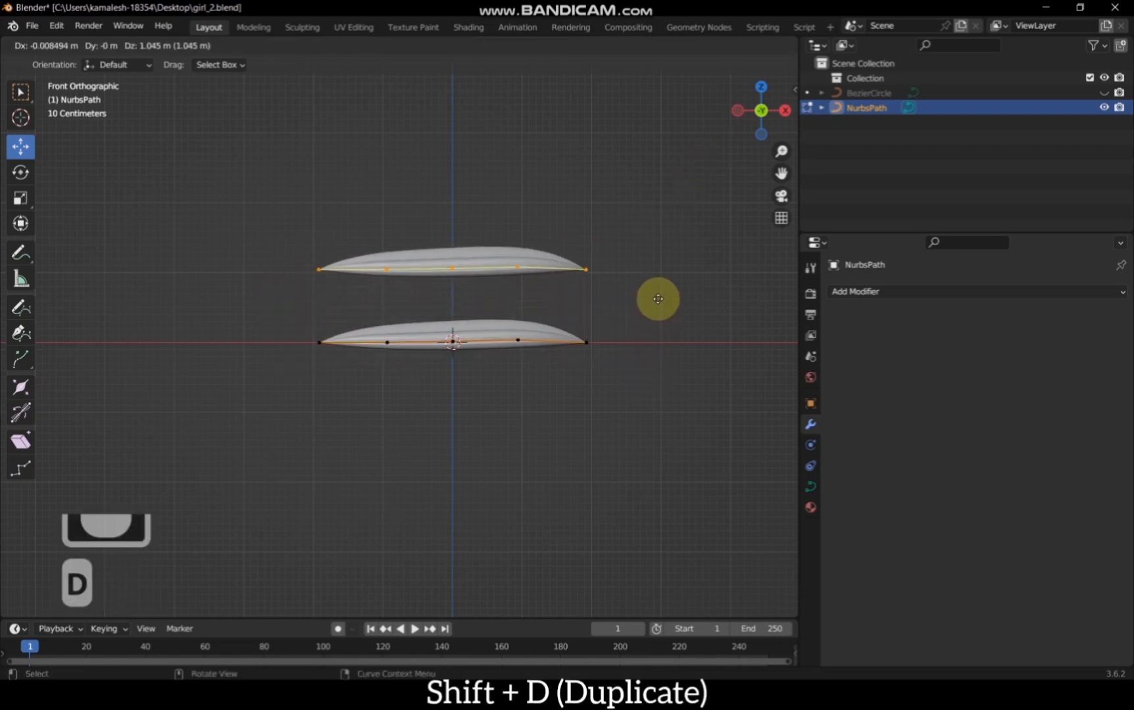
left_click(659, 299)
left_click_drag(260, 223, 646, 308)
key("shift+d")
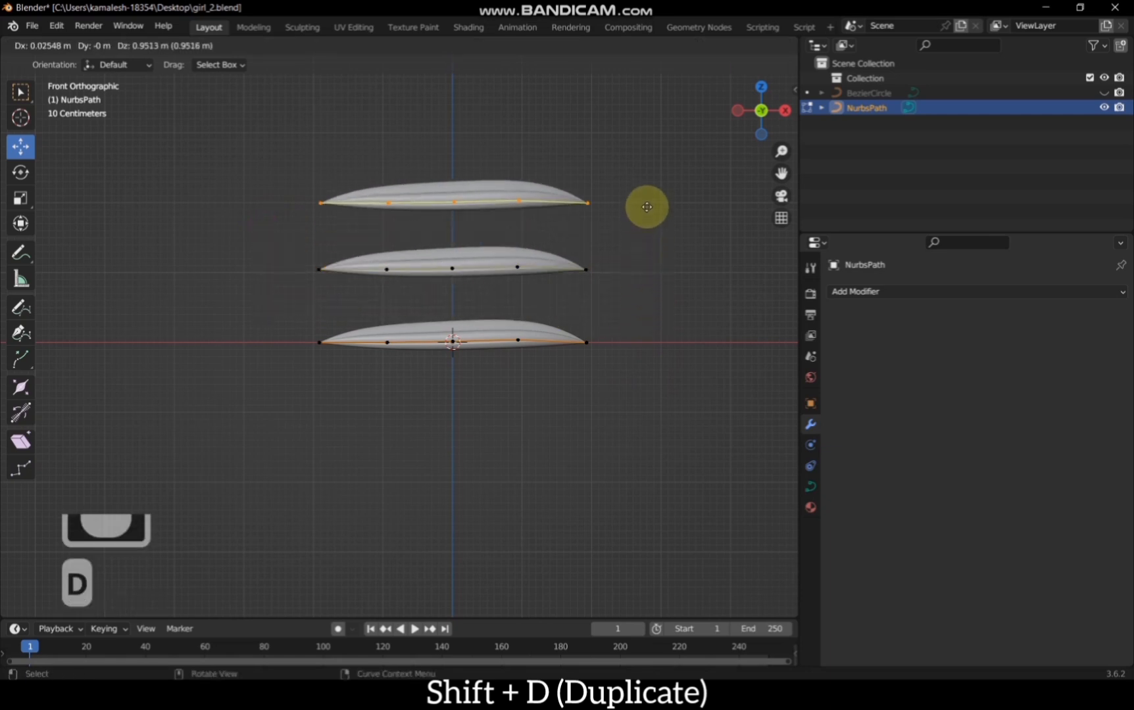
left_click(645, 206)
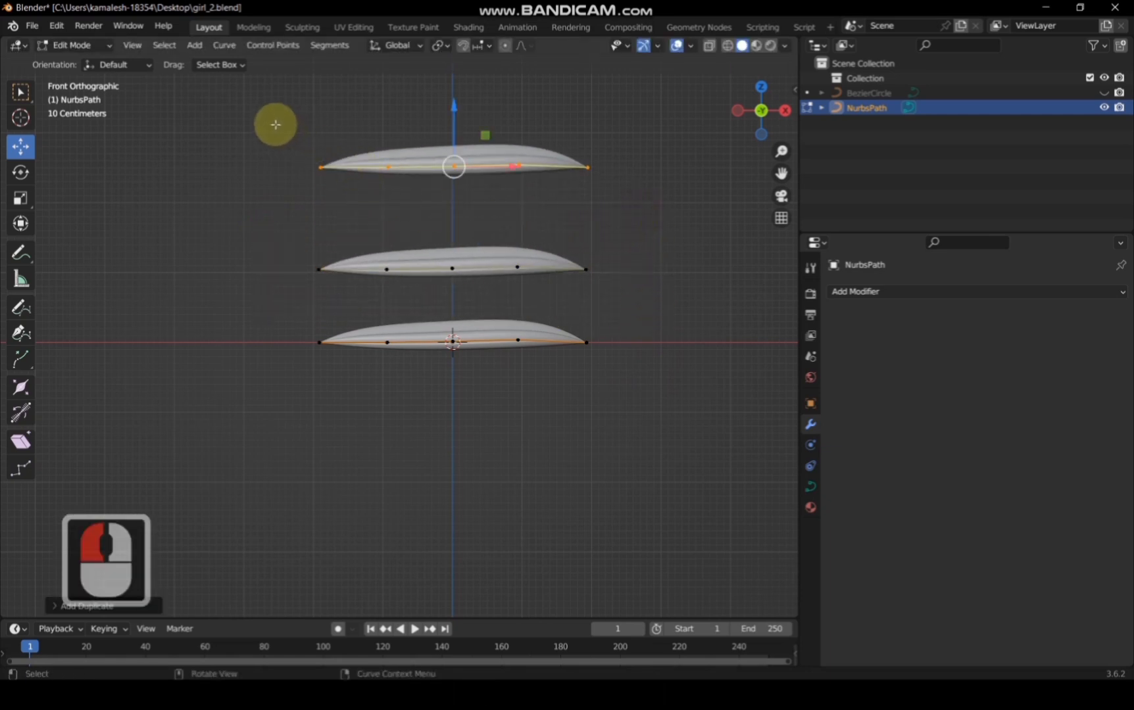
Step: Delete the vertices of the two duplicated strands above the original
left_click_drag(269, 122, 643, 289)
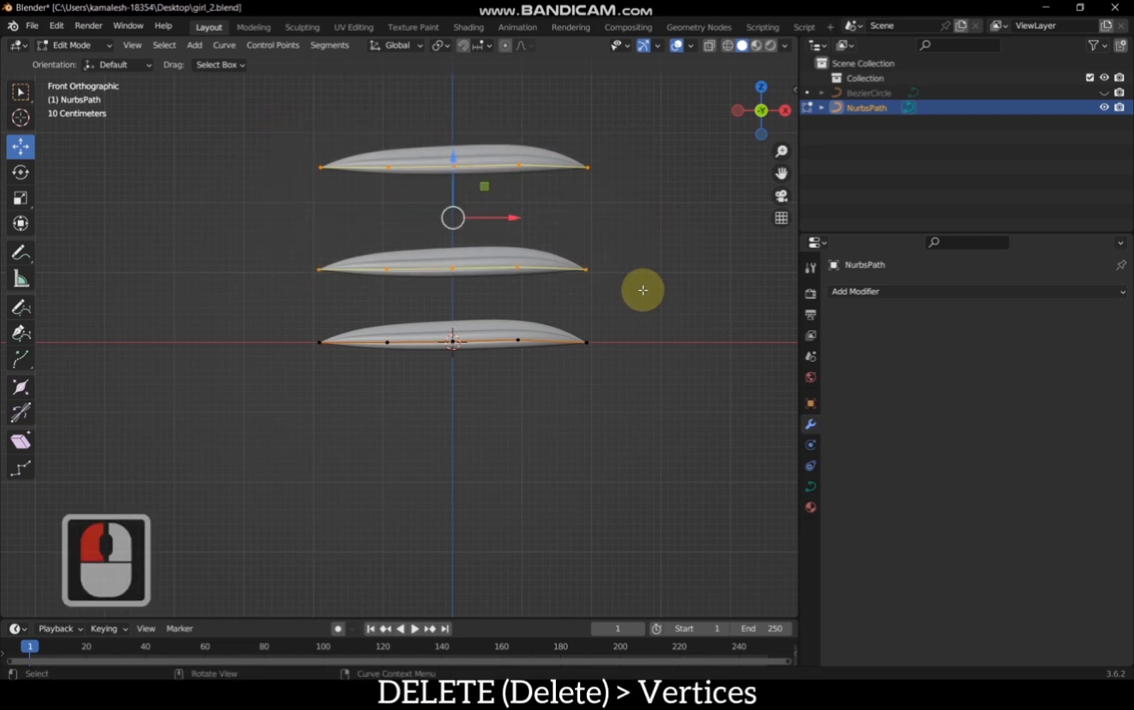
key("Delete")
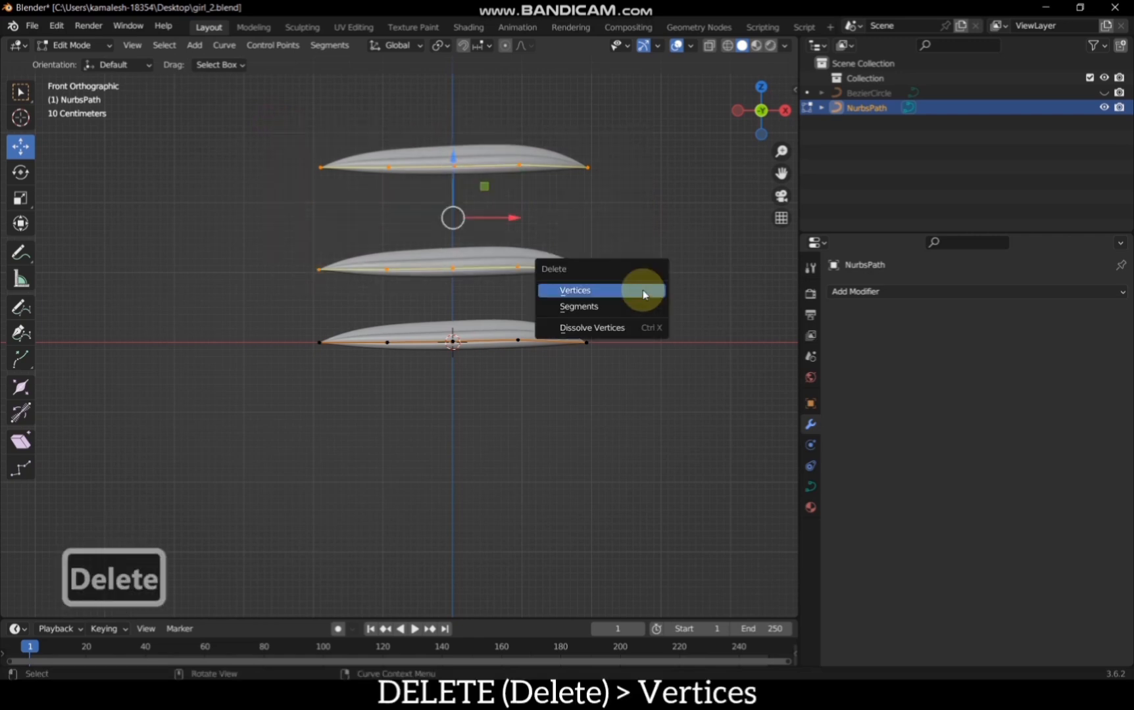
left_click(641, 289)
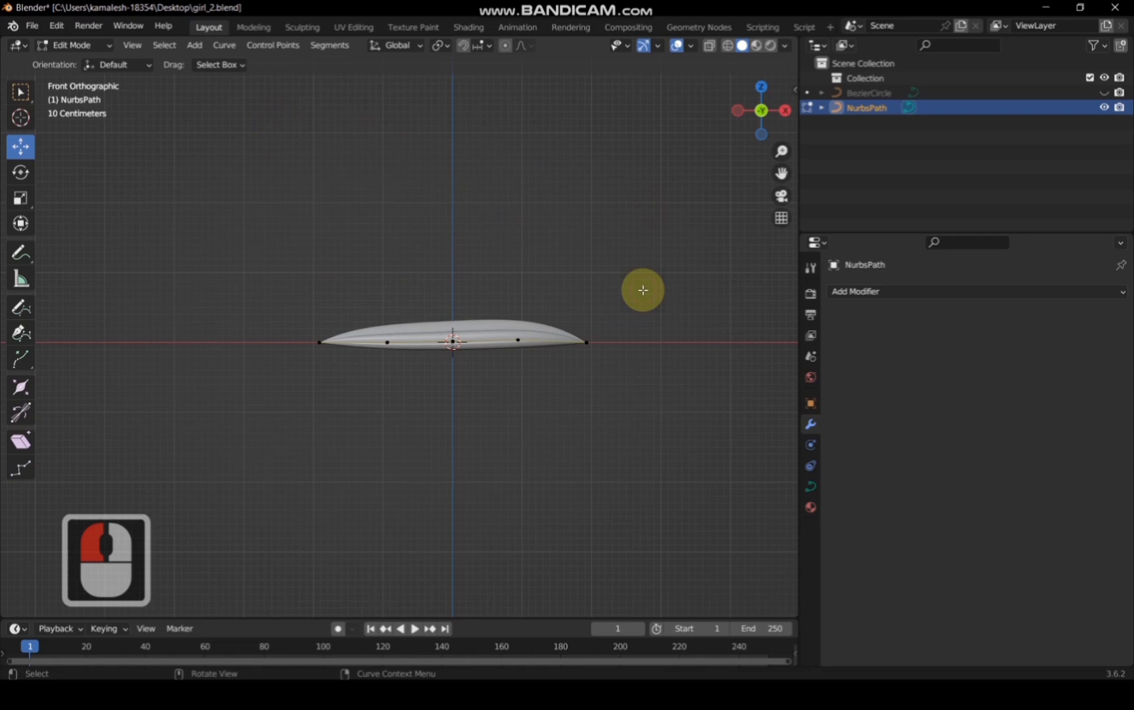
Step: Try twisting the strand by tilting its three leftmost control points, and undo the tilt
left_click_drag(301, 322, 495, 368)
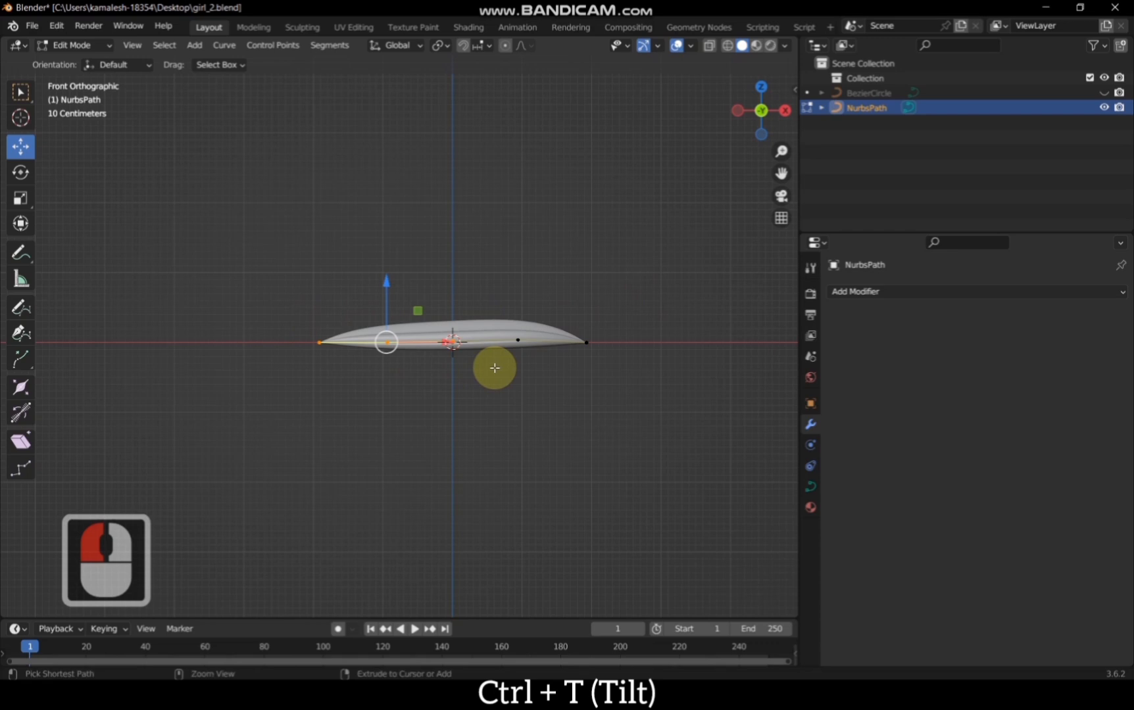
key("ctrl+t")
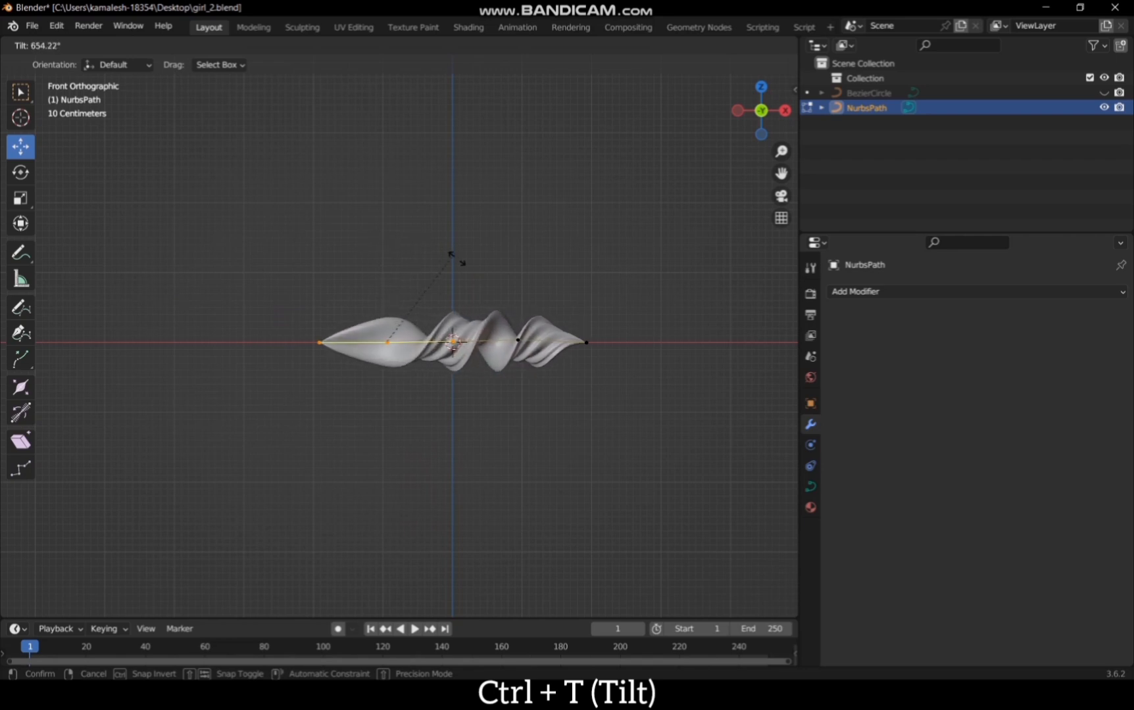
left_click(462, 423)
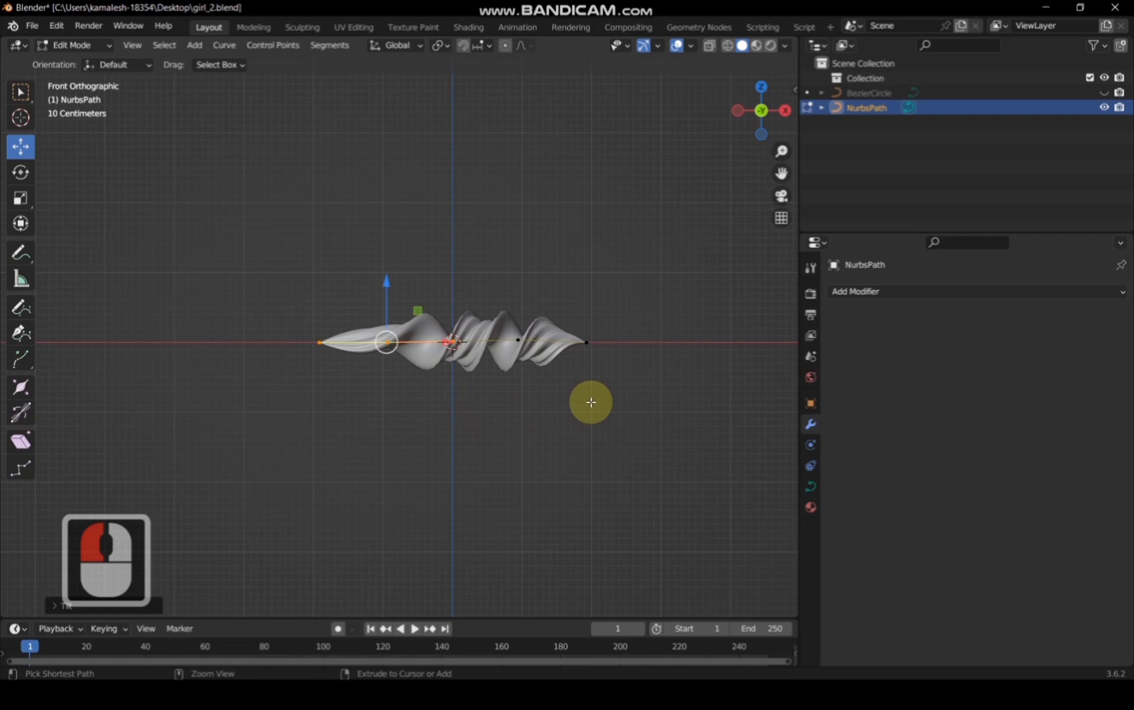
key("ctrl+z")
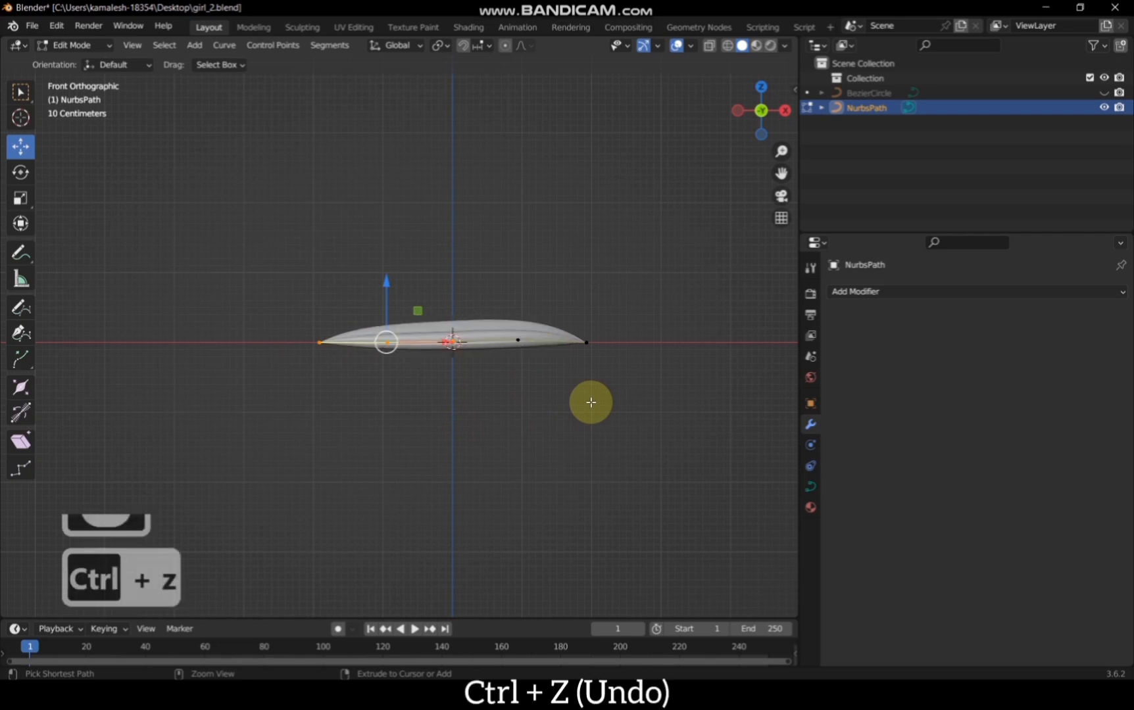
key("ctrl+shift+z")
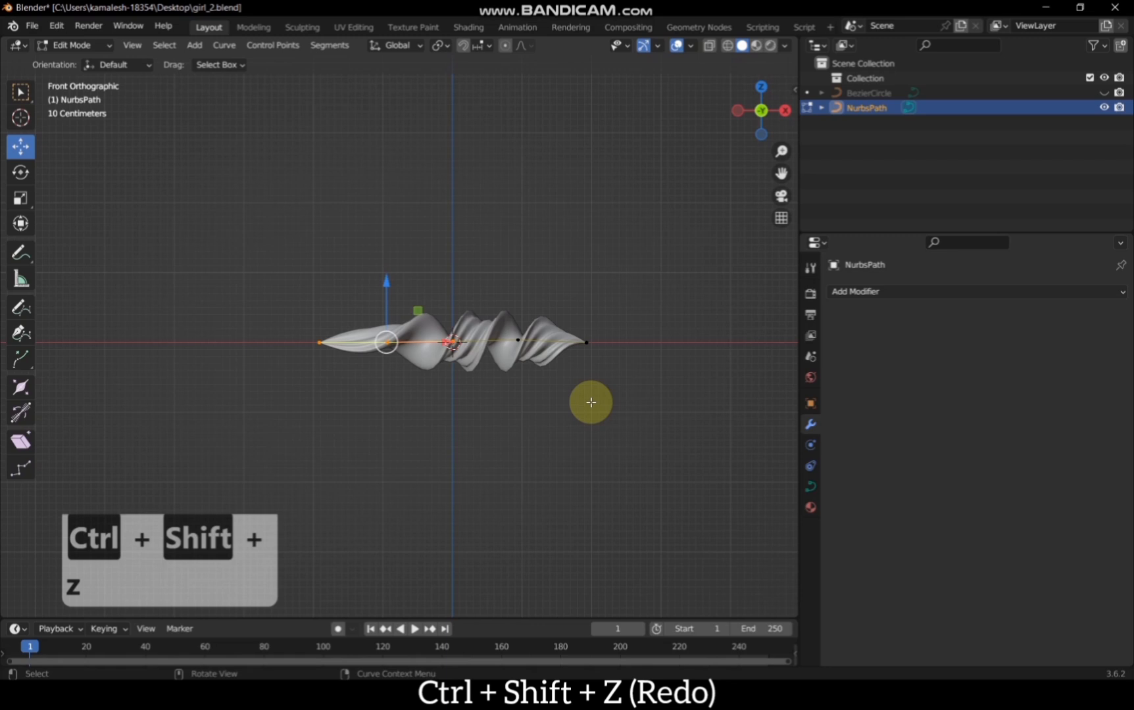
key("ctrl+z")
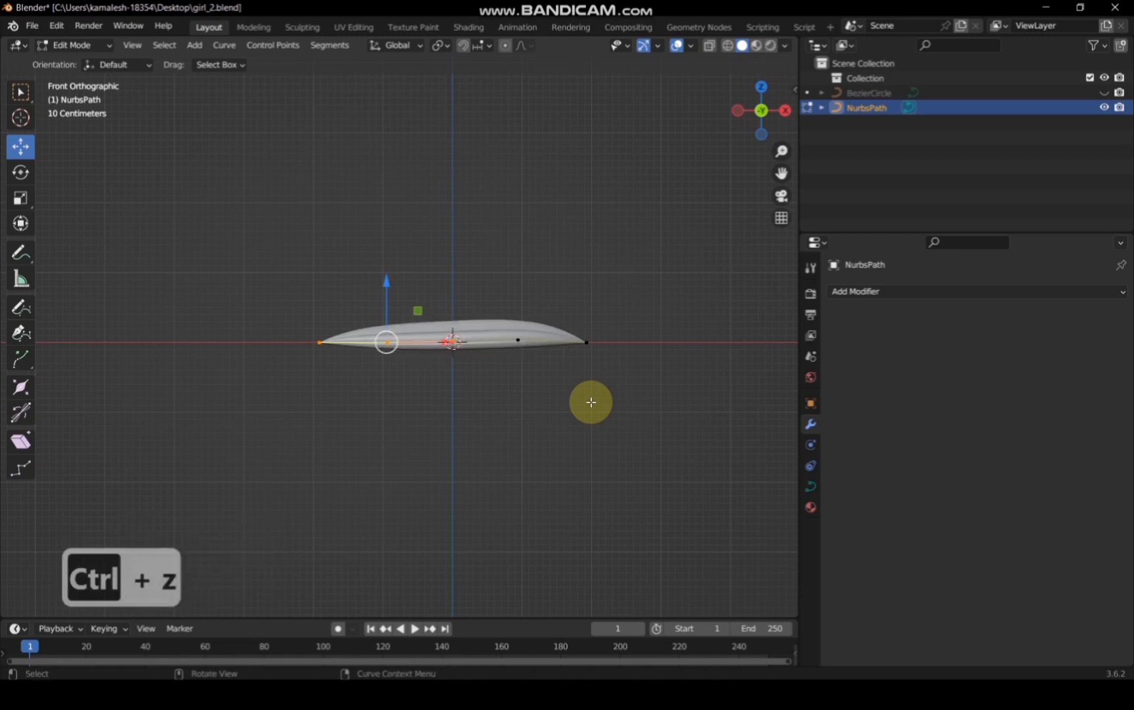
Step: Extrude the strand's left end point about 1.86 m outward along X and fatten the strand at the former end point
left_click_drag(274, 314, 344, 383)
key("e")
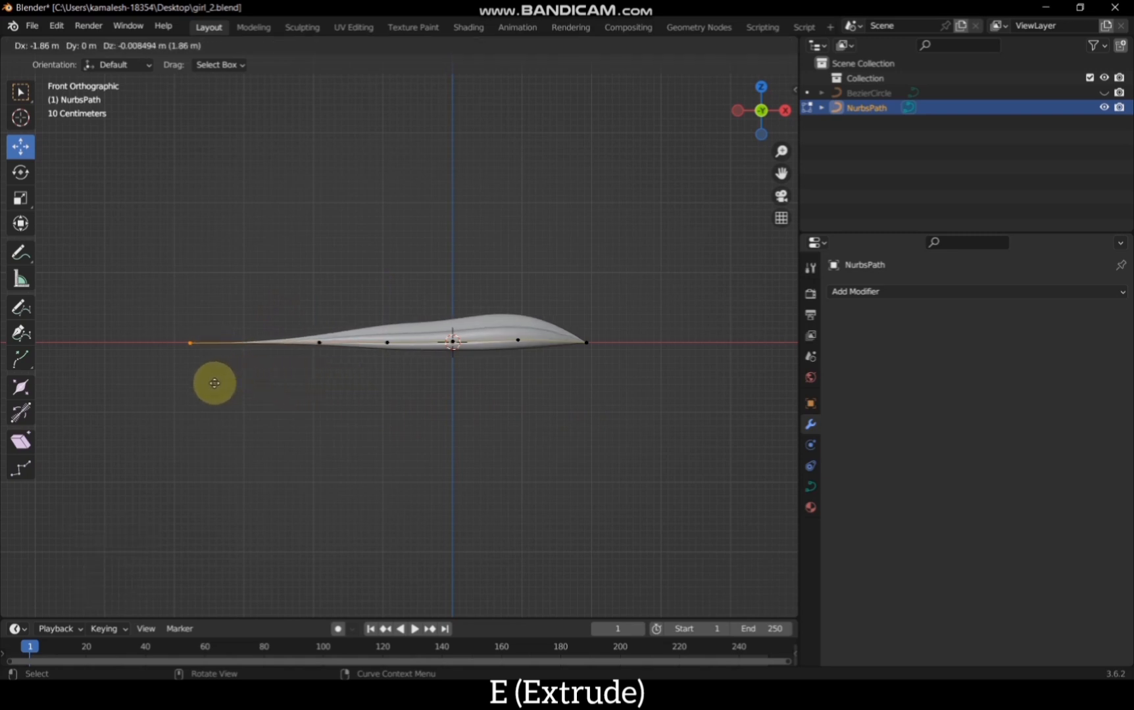
left_click(215, 383)
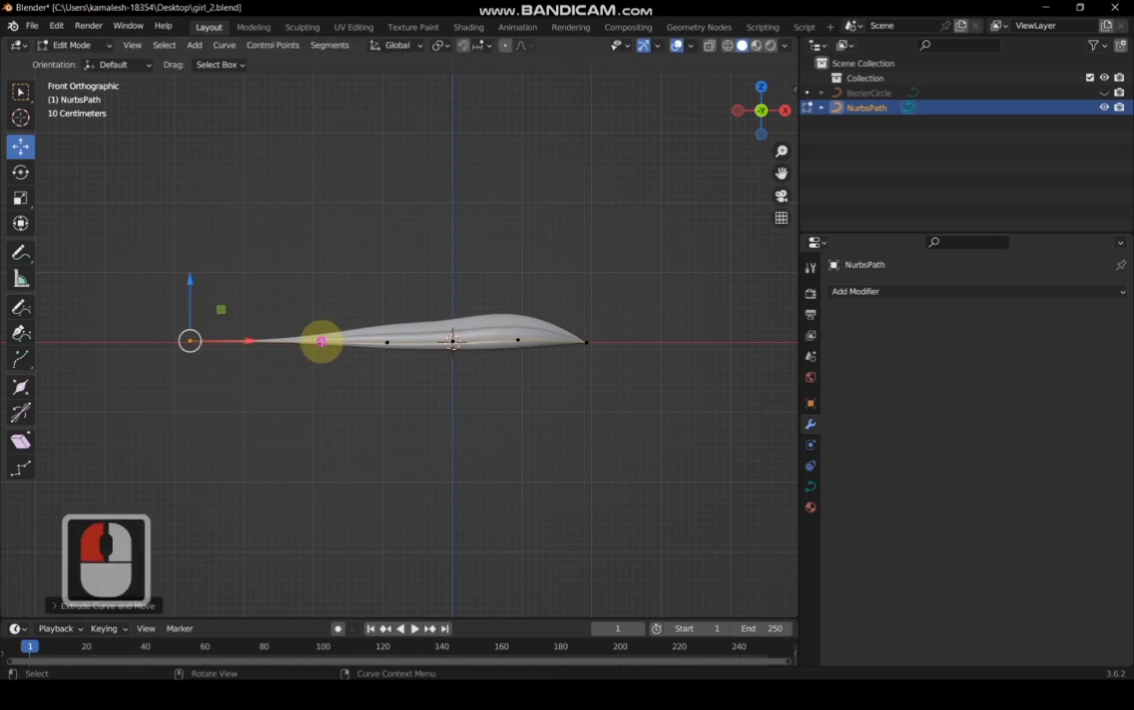
key("alt+s")
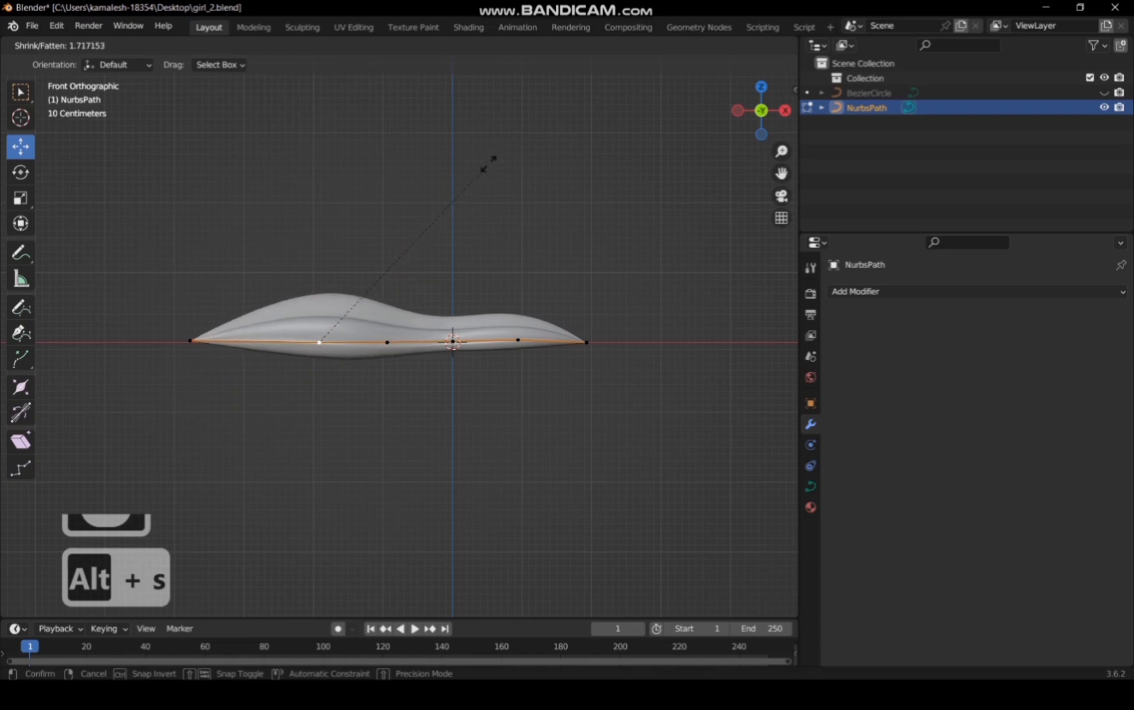
left_click(304, 260)
Step: Extrude the strand's left tip outward once more and increase the radius at the previous tip point
left_click(191, 340)
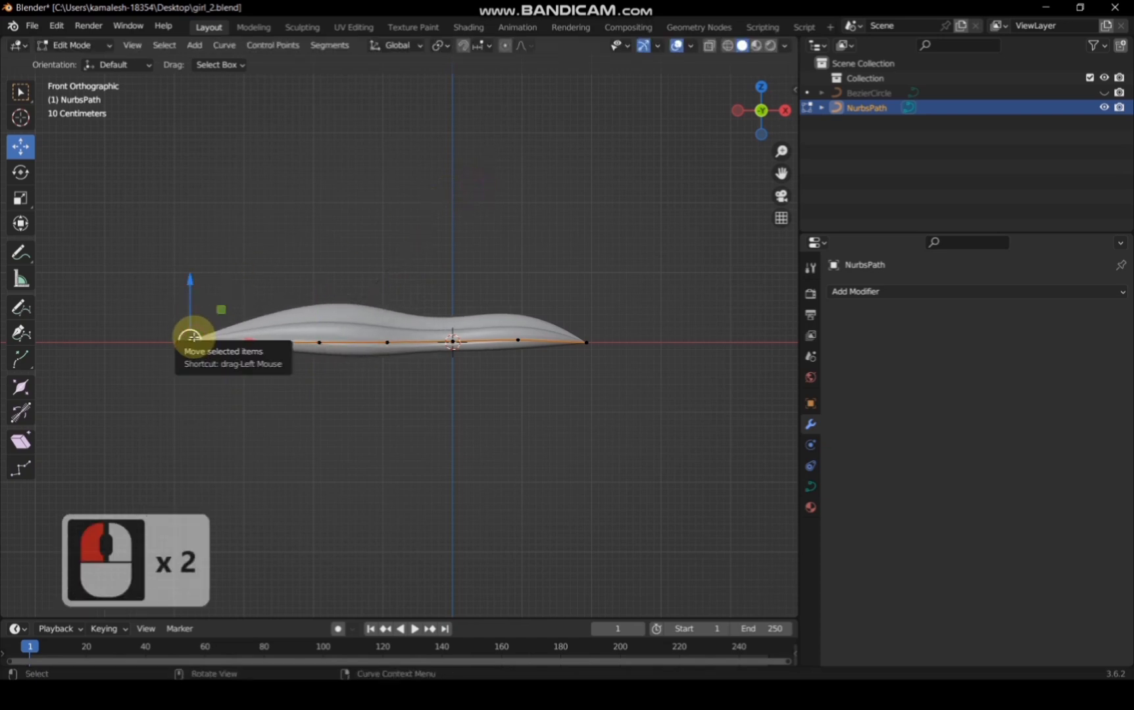
key("e")
left_click(39, 341)
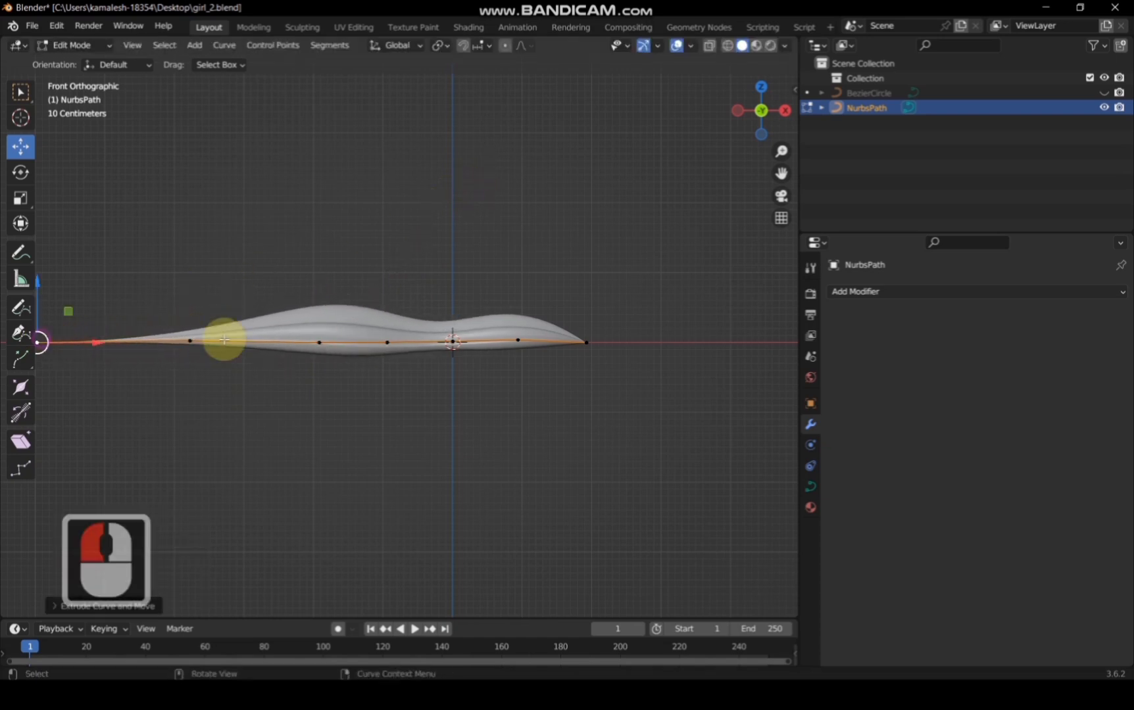
left_click_drag(782, 171, 970, 181)
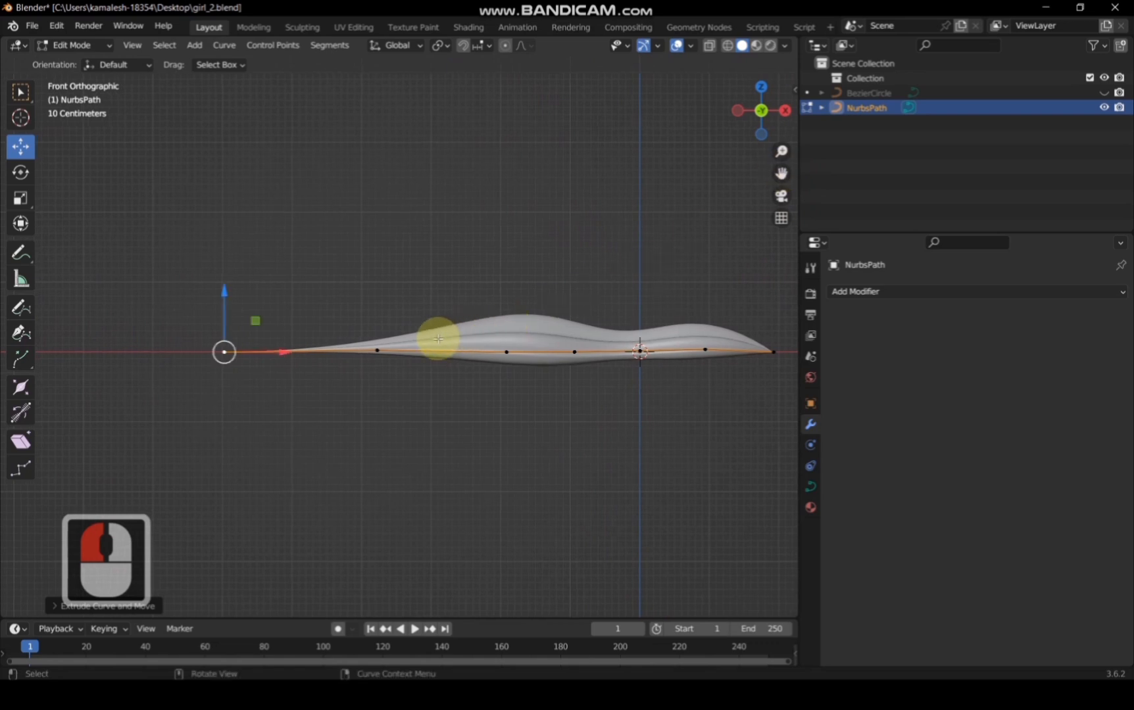
left_click(379, 352)
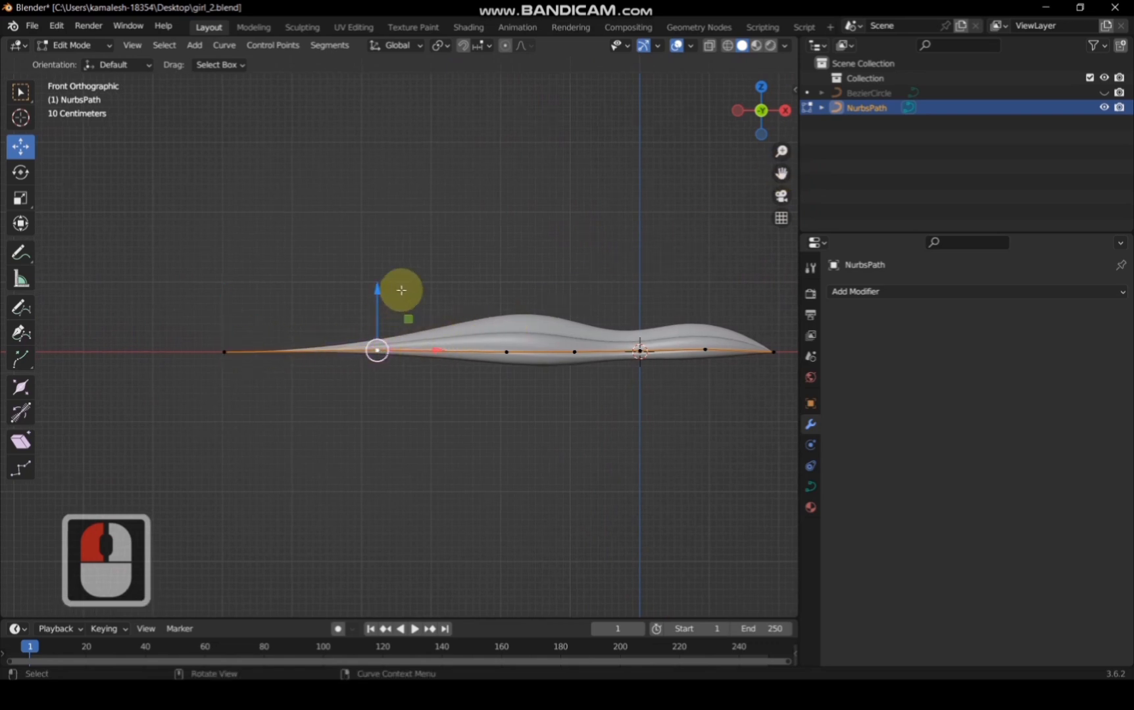
key("alt+s")
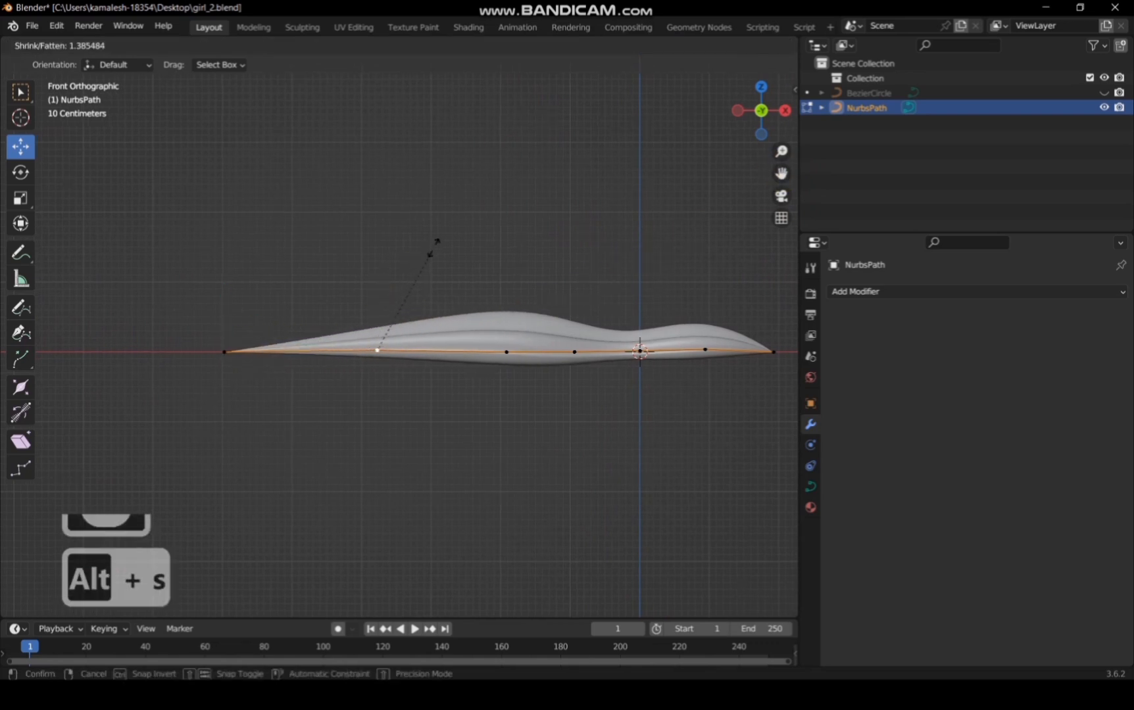
left_click(441, 240)
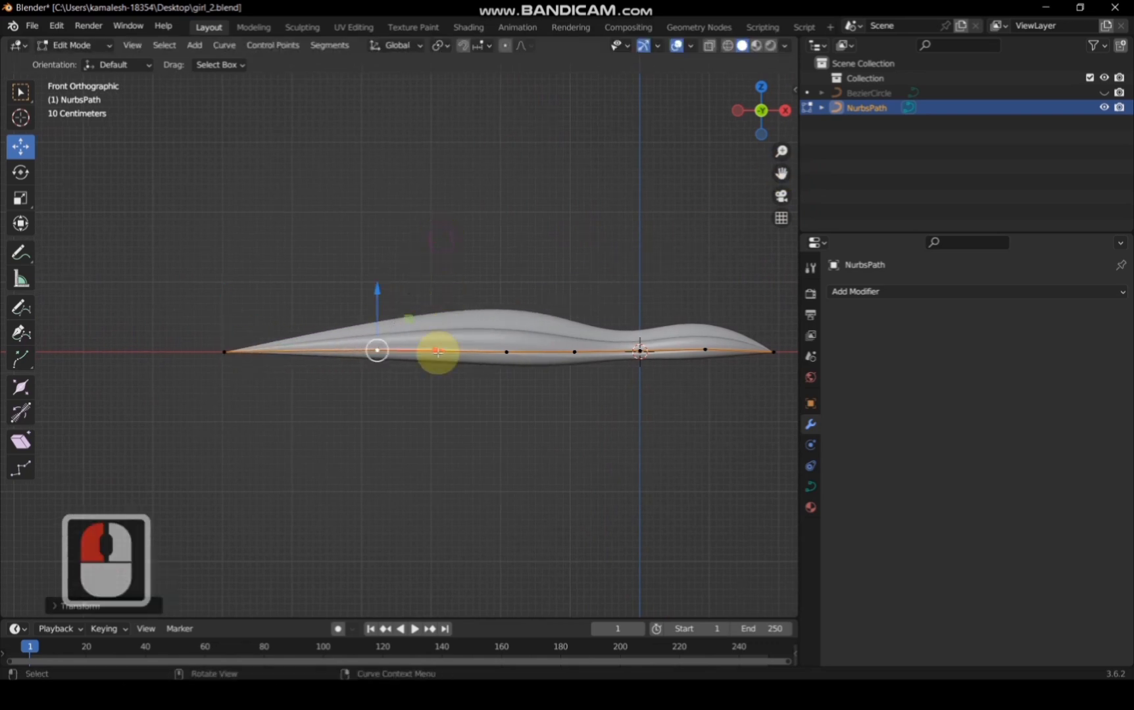
Step: Subdivide the segment between the two fattened control points in the strand's left half
left_click(507, 352, "shift")
right_click(591, 204)
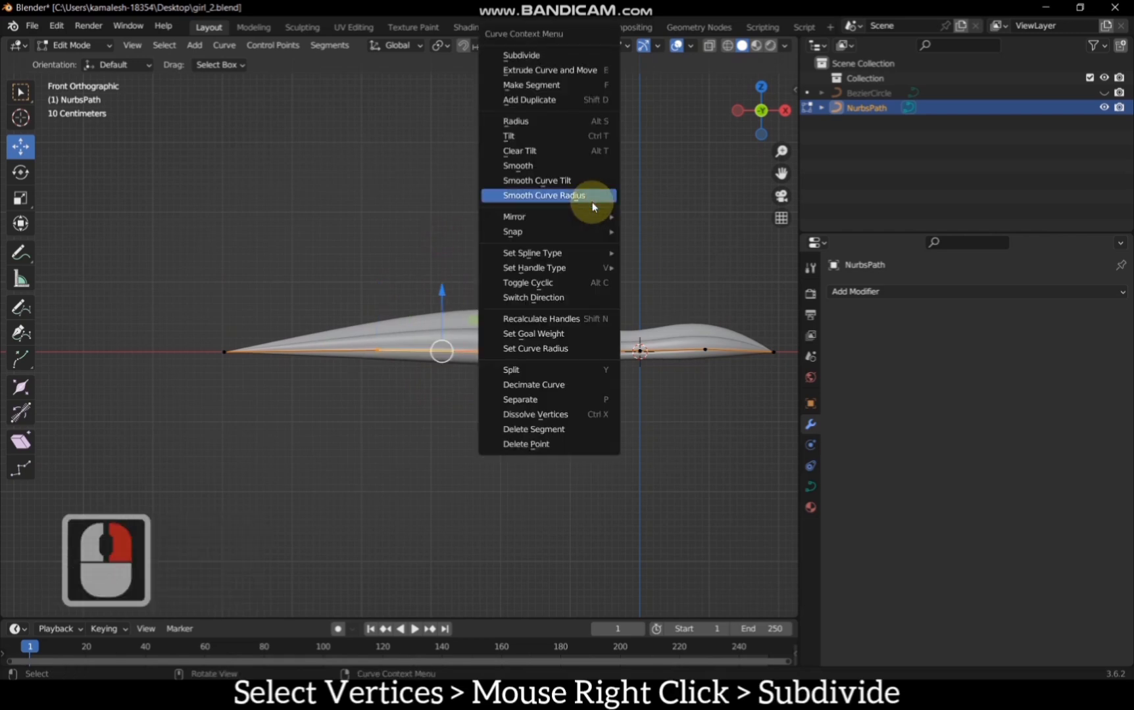
left_click(562, 55)
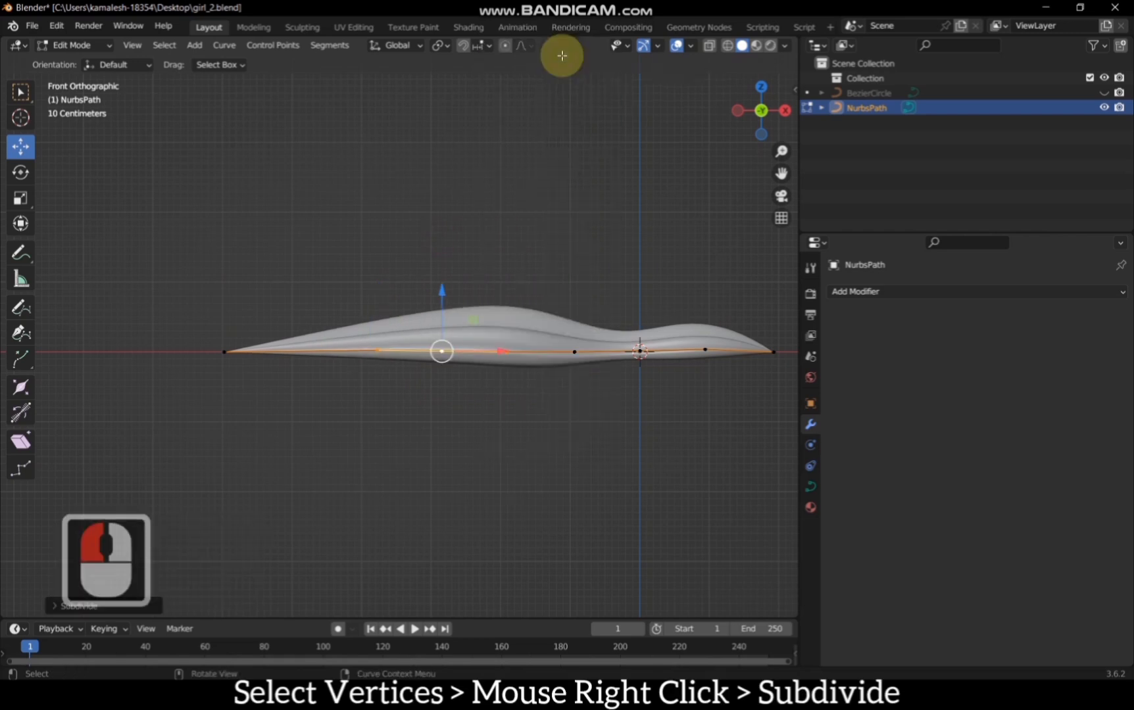
Step: Move the control point next to the left tip and the new subdivision point further towards the tip
left_click(379, 352)
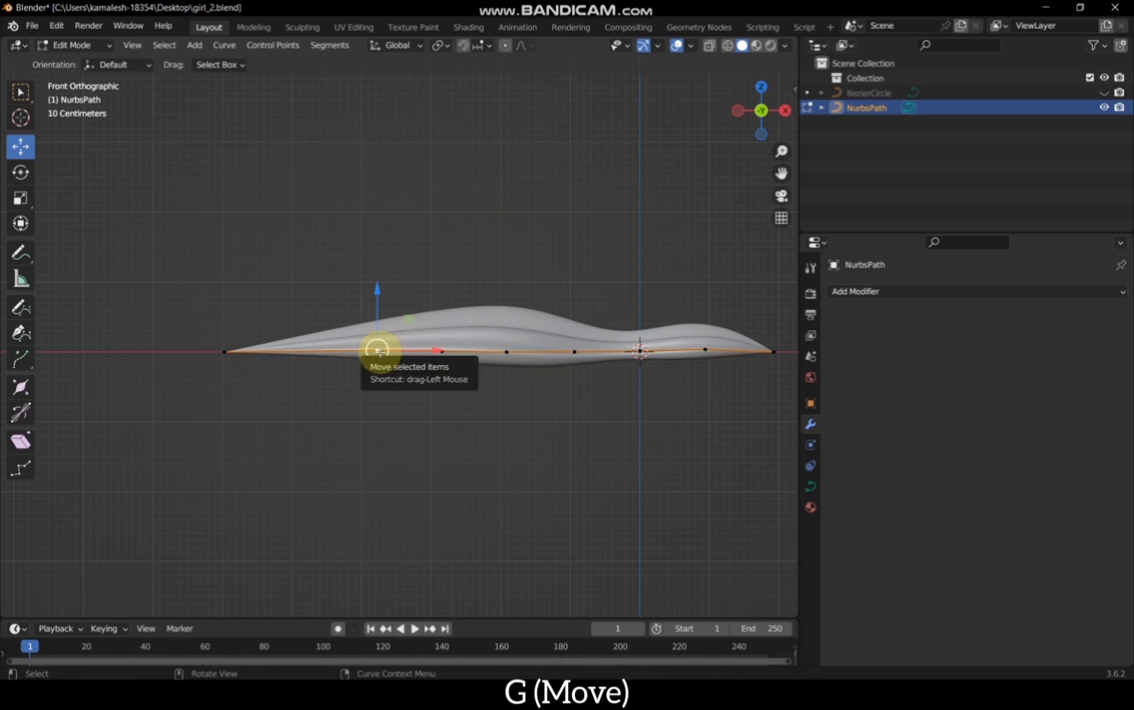
key("g")
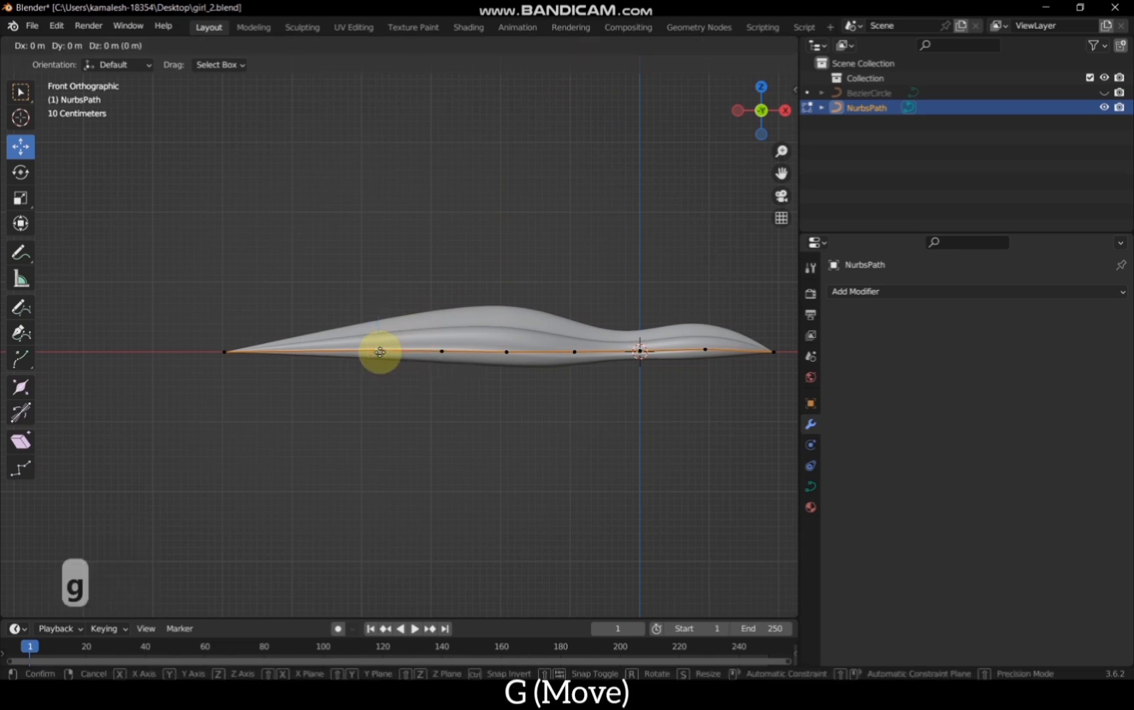
left_click(327, 355)
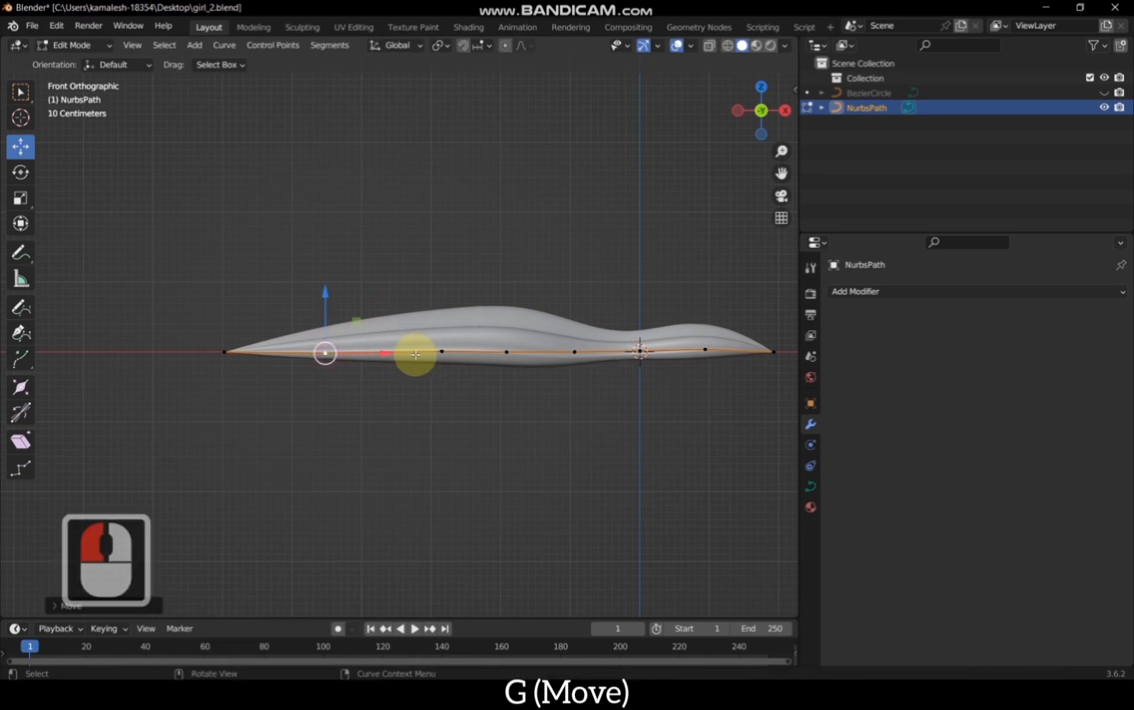
left_click(437, 352)
key("g")
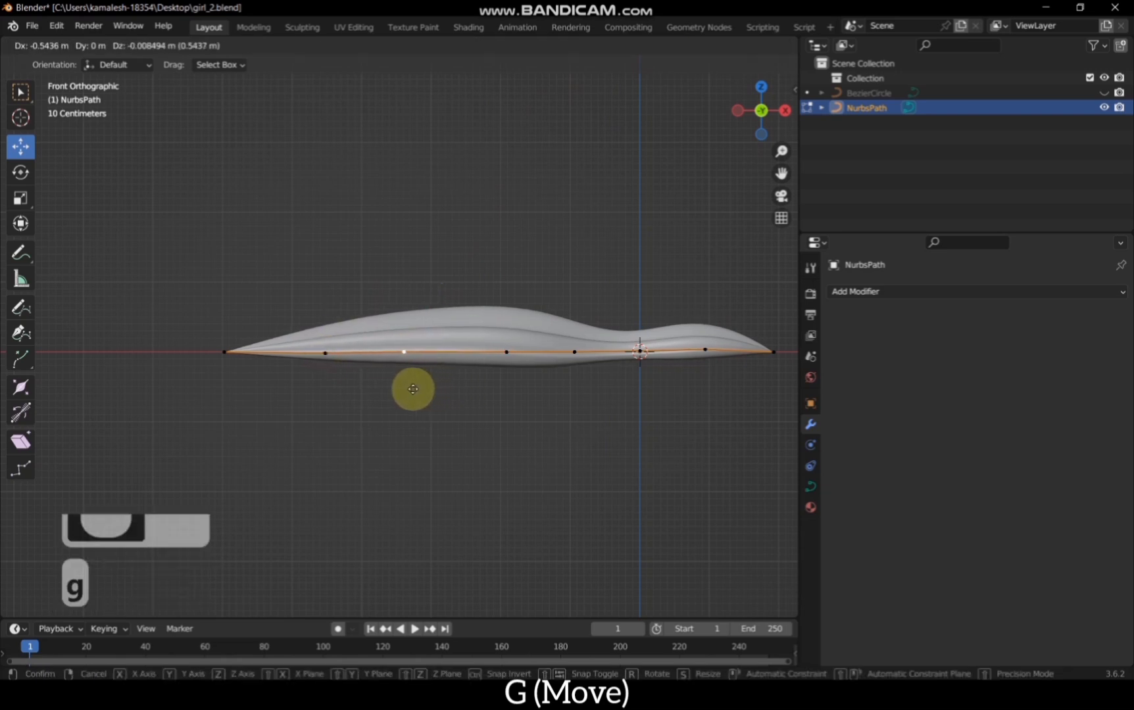
left_click(430, 389)
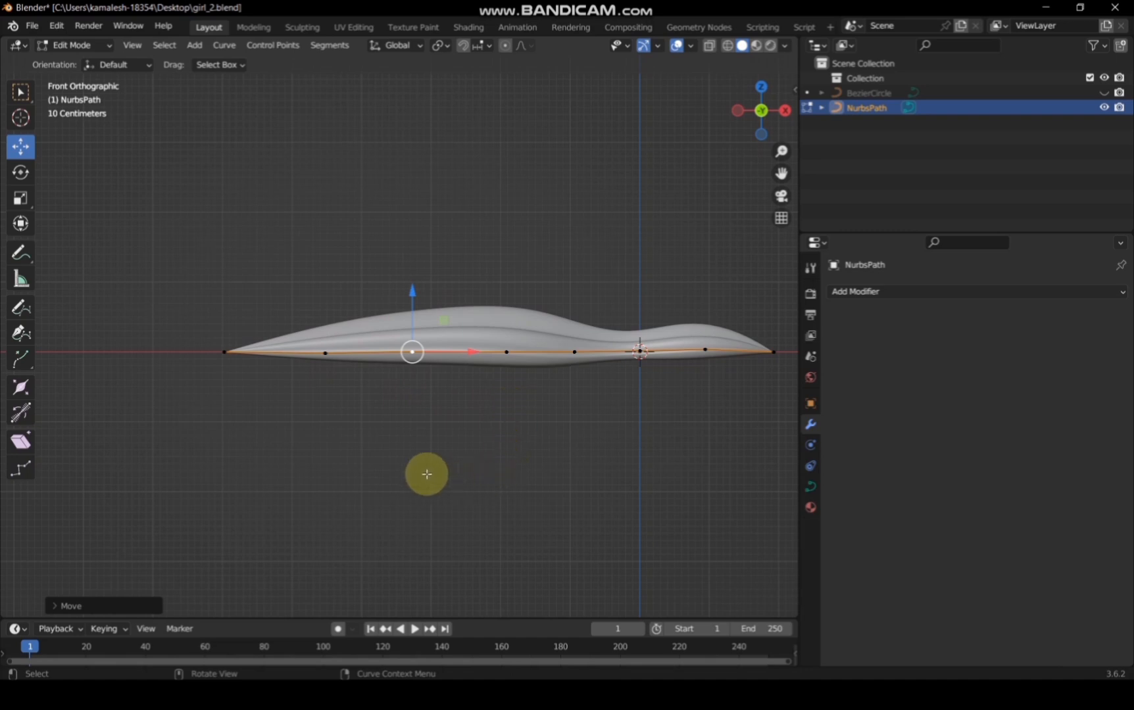
Step: Rotate the whole strand upright in the front view and tilt all its control points so its broad side faces front
scroll(418, 470, "down", 1)
key("a")
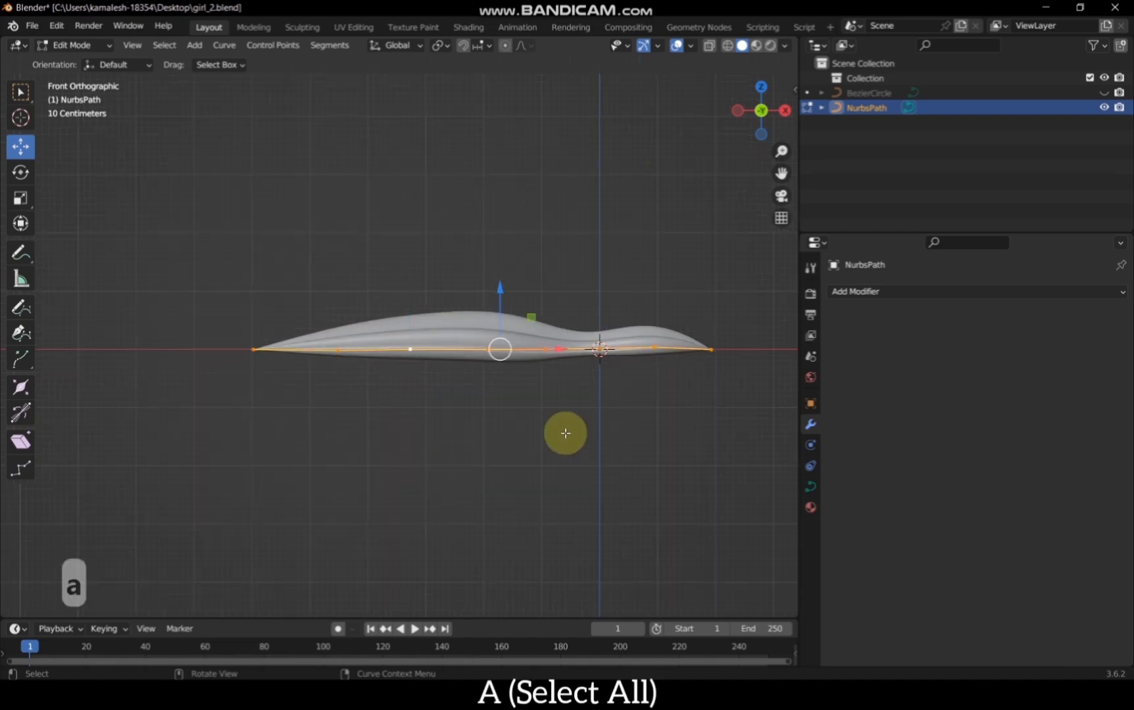
key("r")
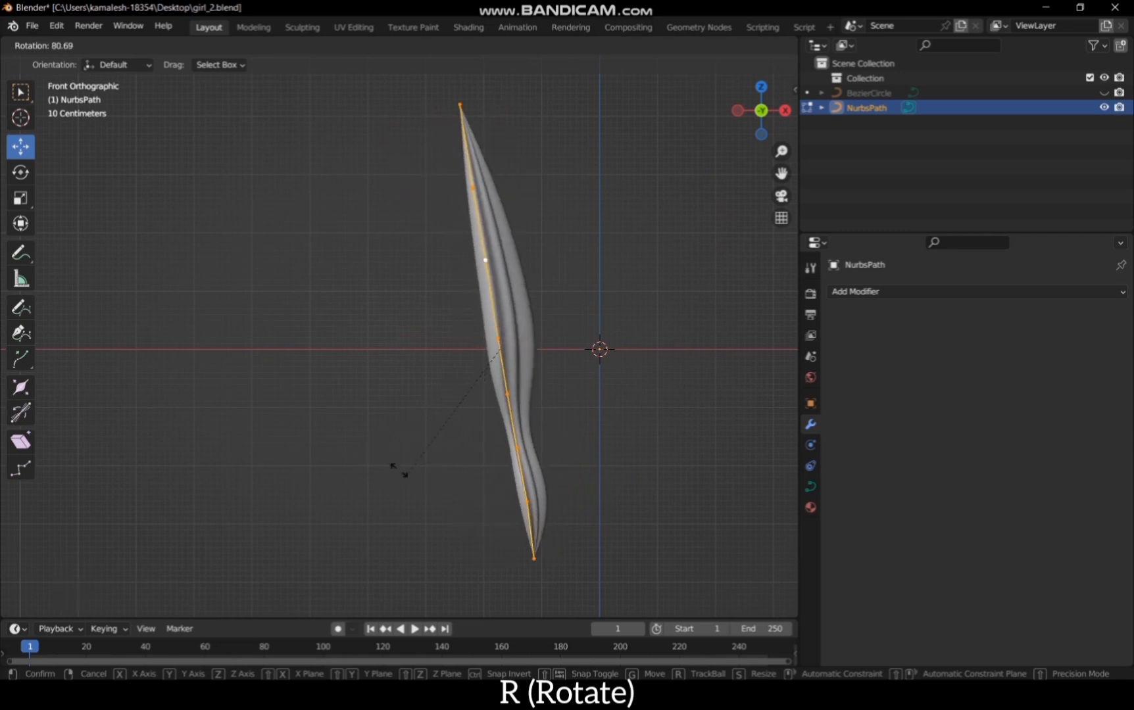
left_click(390, 450)
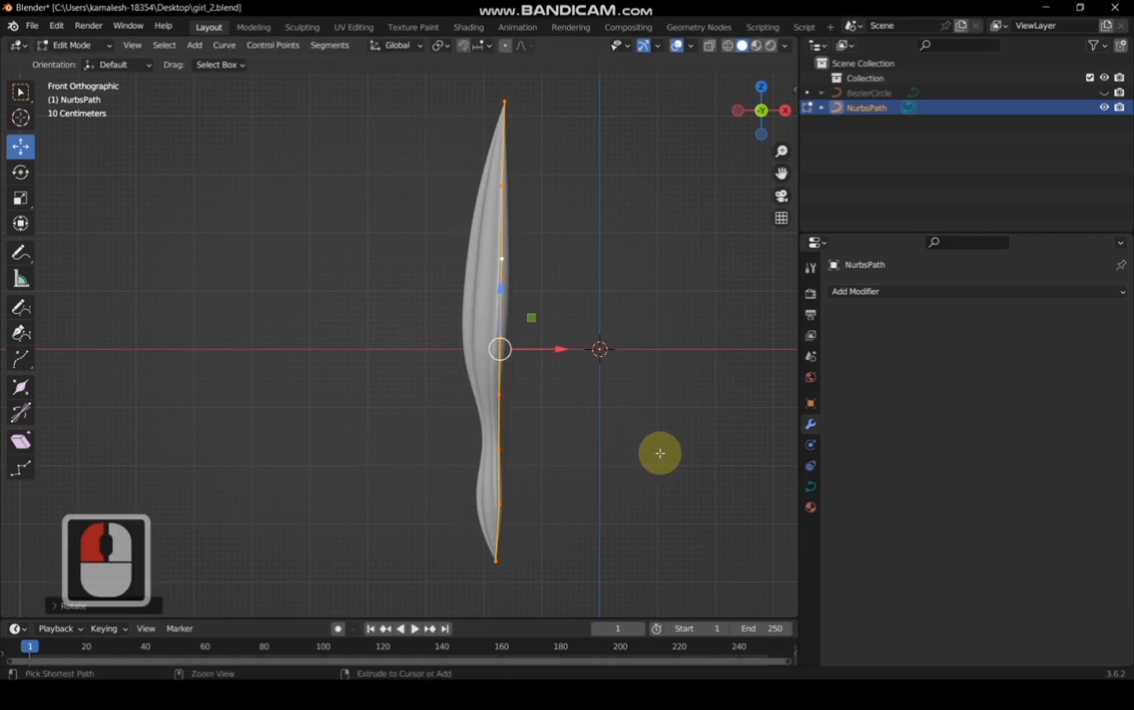
key("ctrl+t")
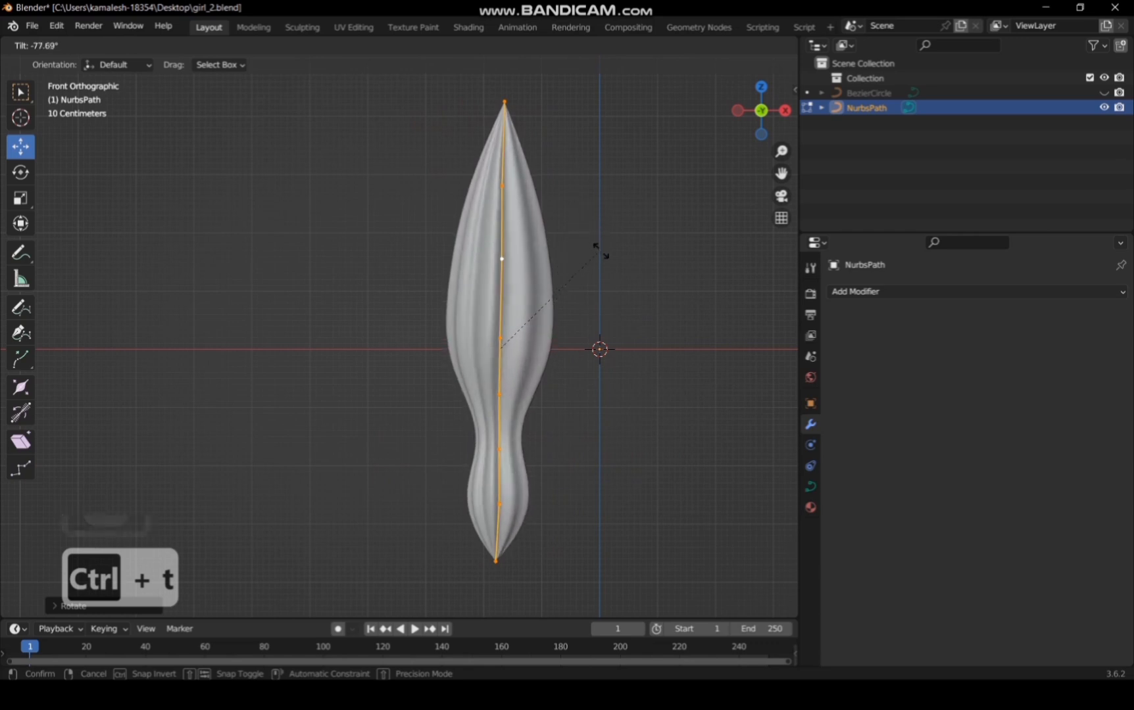
left_click(606, 190)
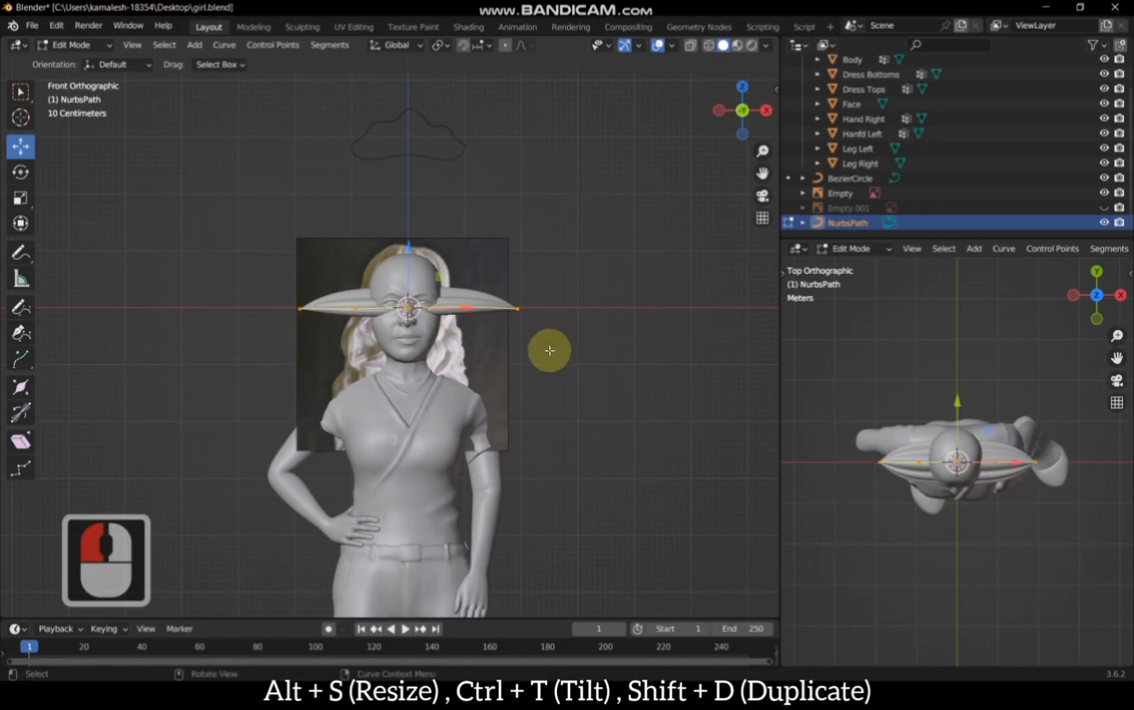
Step: Duplicate the hair strand and place the copy up and to the side, clear of the girl's head
key("shift+d")
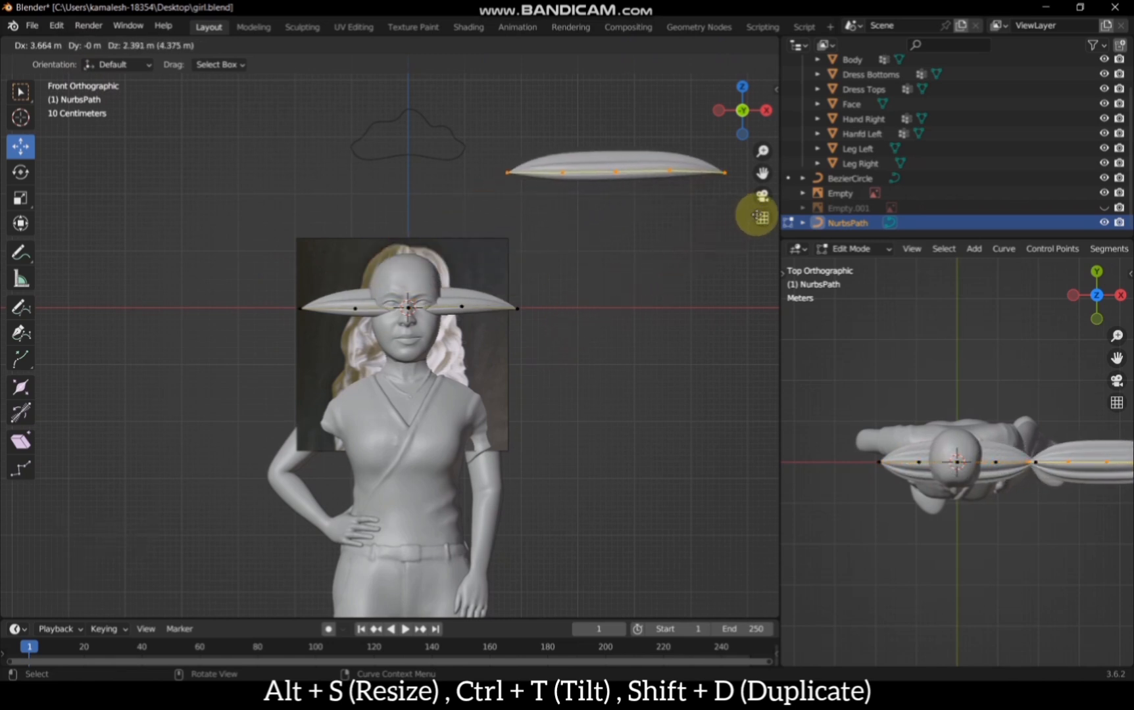
scroll(761, 211, "down", 2)
key("g")
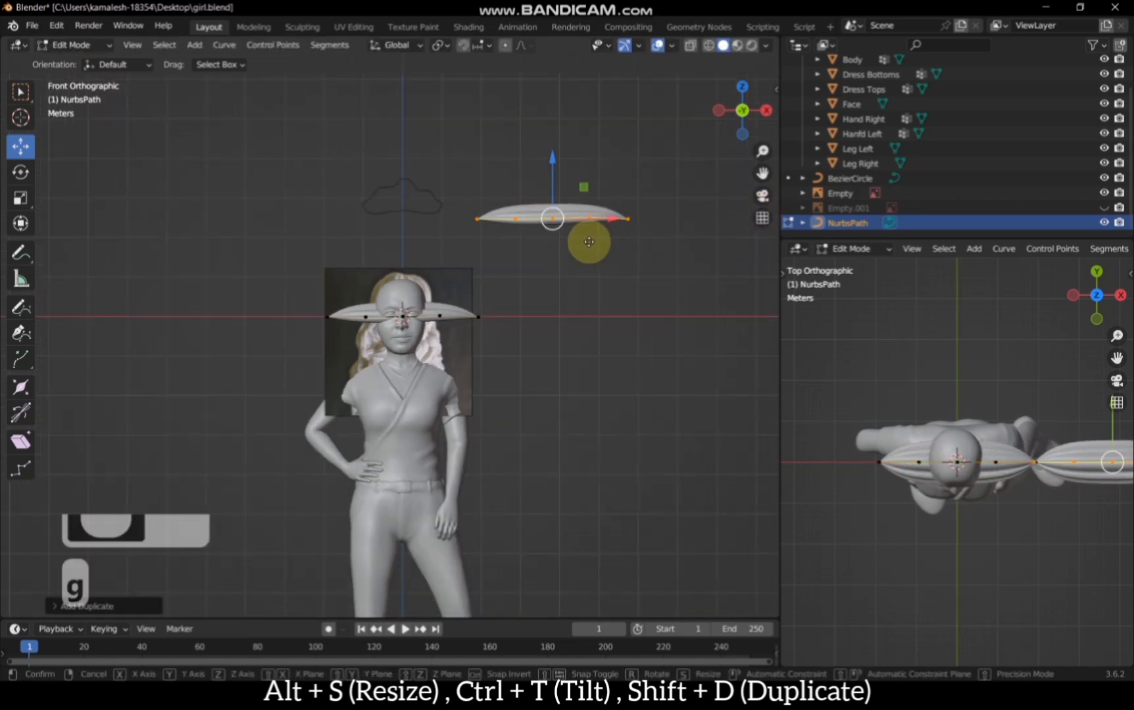
left_click(630, 236)
Step: Rotate the original strand at the head by about 90° to stand vertically, and adjust its tilt in the side view
left_click_drag(309, 303, 501, 340)
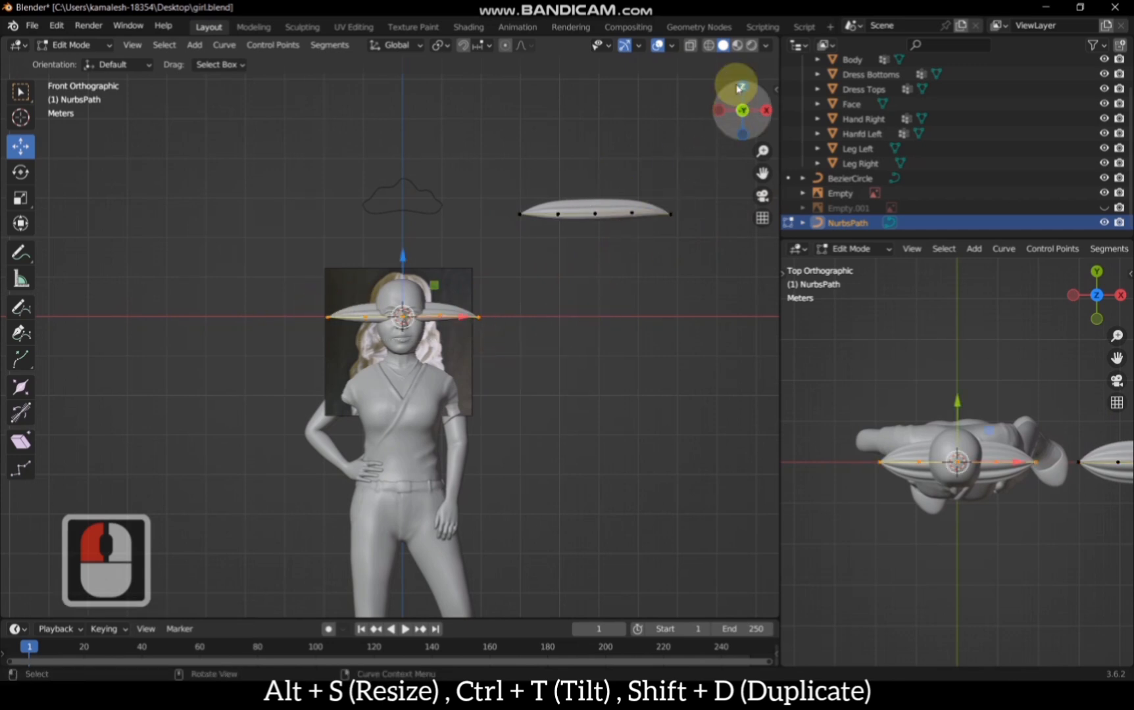
scroll(570, 296, "up", 2)
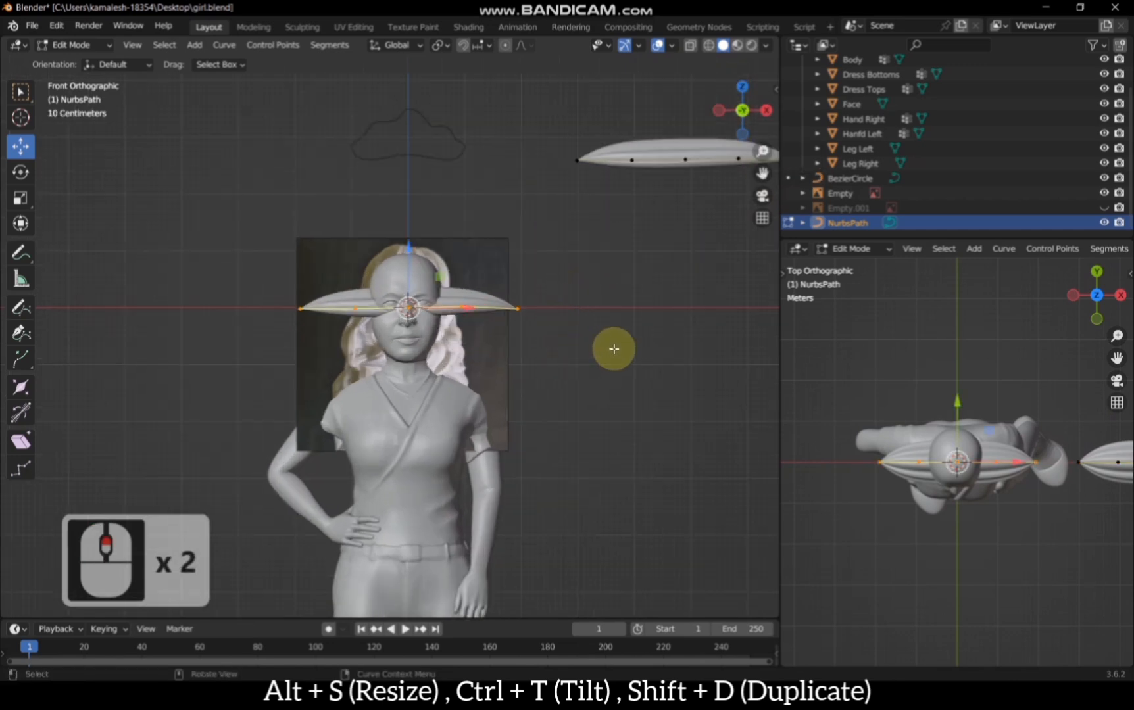
key("r")
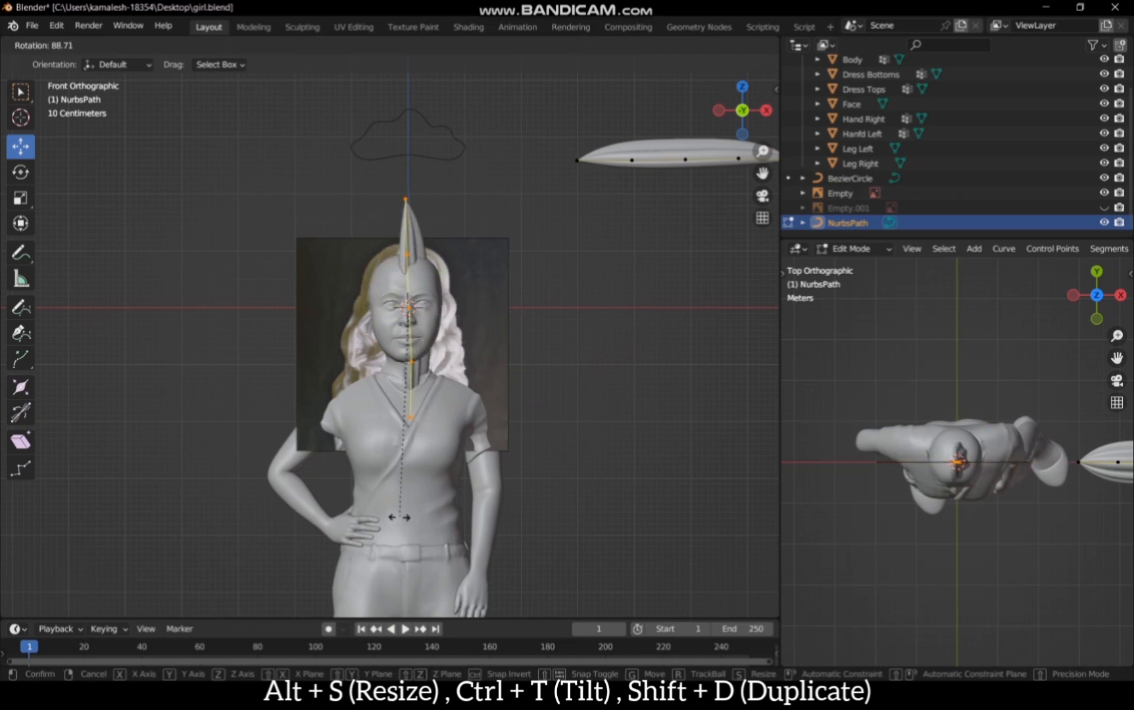
left_click(460, 482)
left_click(766, 110)
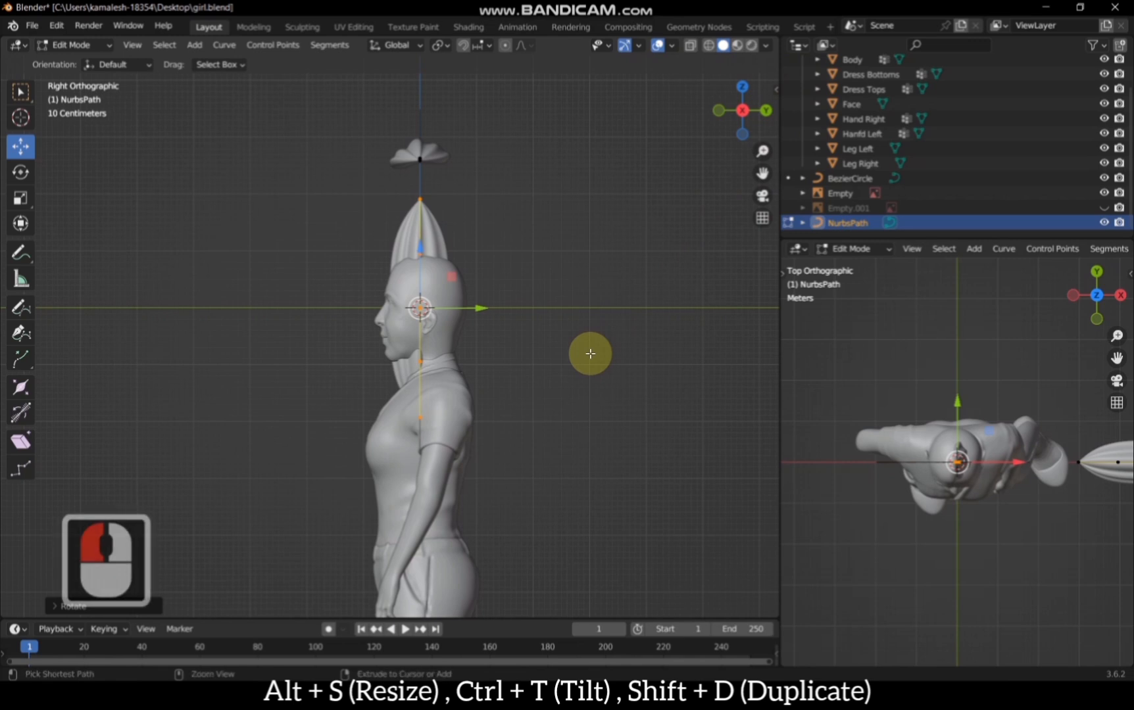
key("ctrl+t")
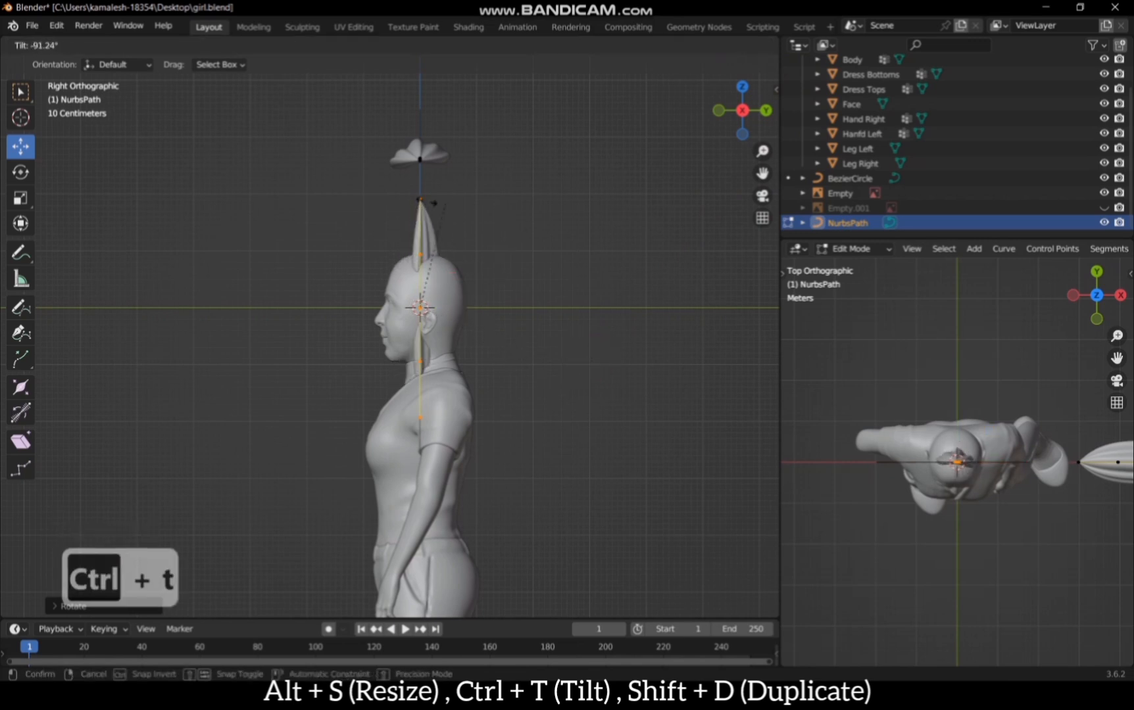
left_click(481, 273)
Step: Move the upright strand about 1.15 m back so it stands behind the girl's head
scroll(504, 295, "up", 3)
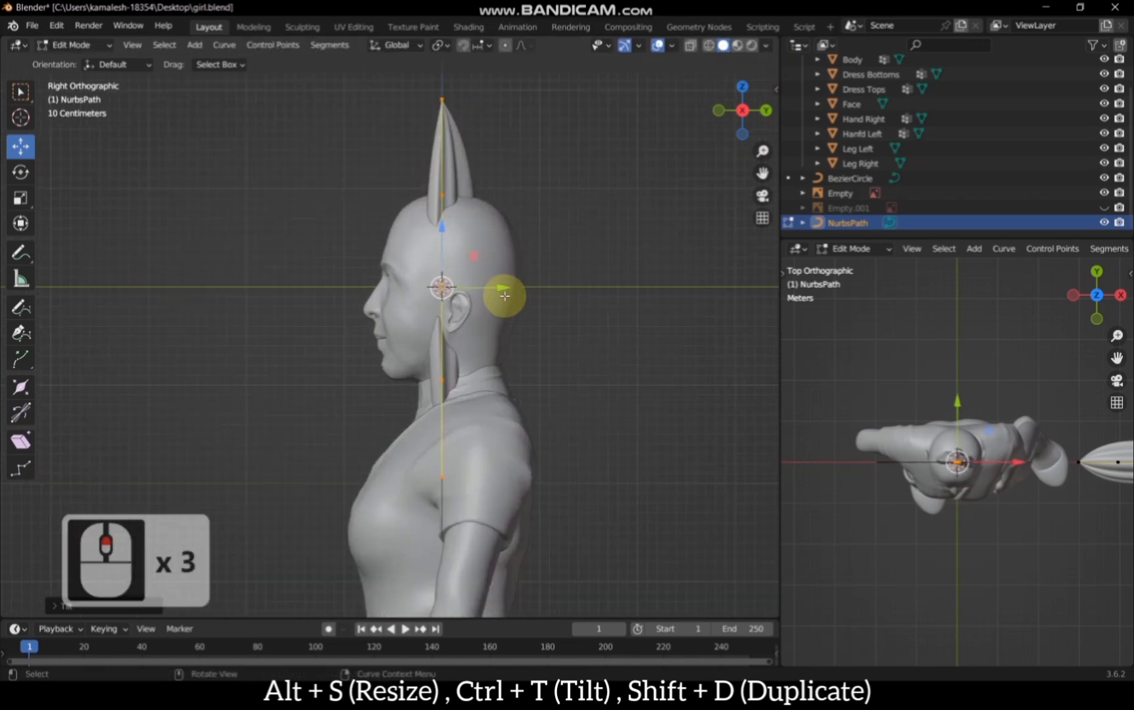
key("g")
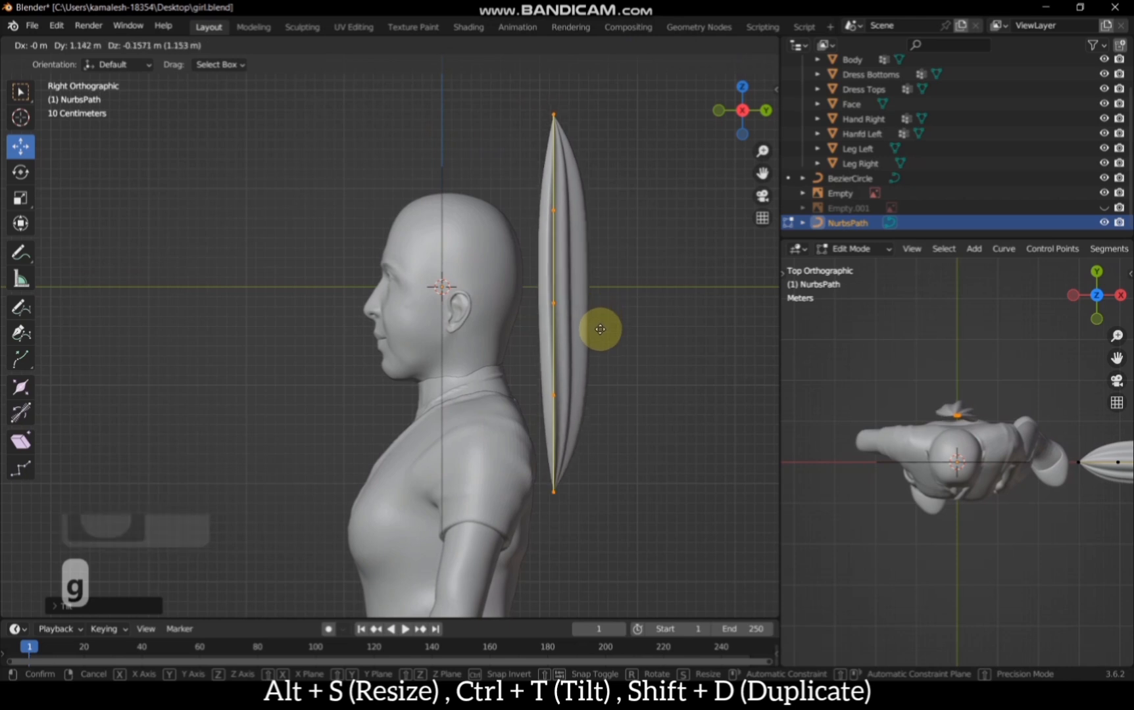
left_click(602, 326)
scroll(607, 299, "down", 2)
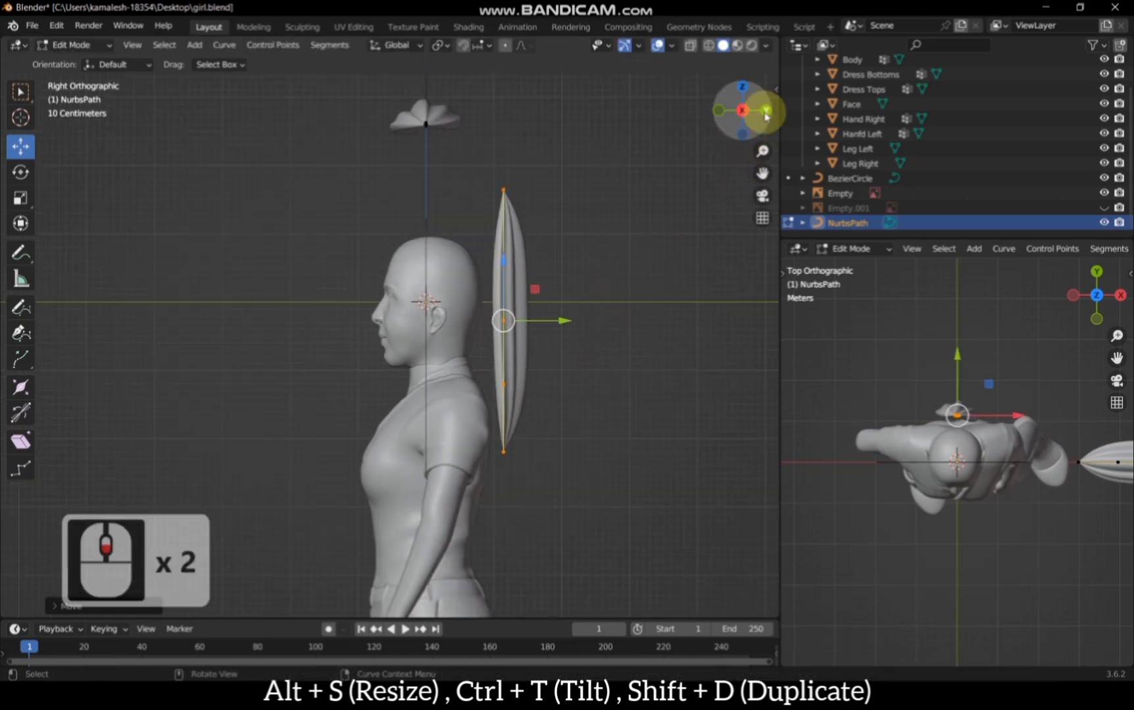
Step: Move the strand's top control point onto the crown and the next point to the upper back of the head
left_click(503, 188)
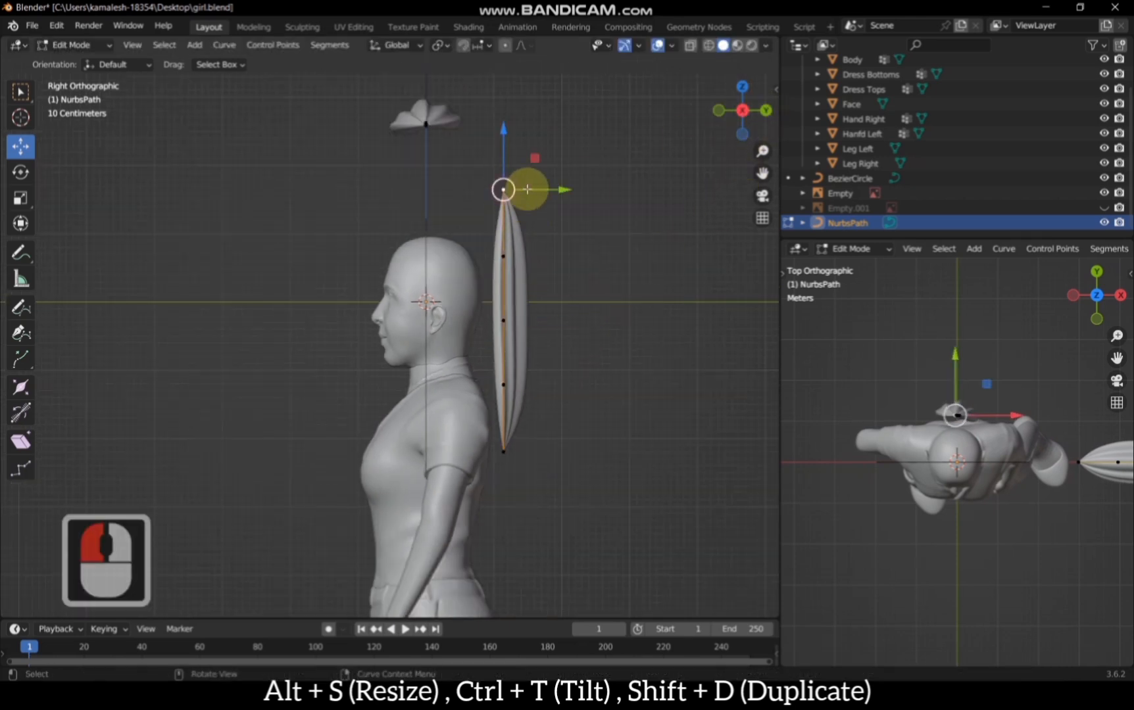
scroll(522, 187, "up", 1)
key("g")
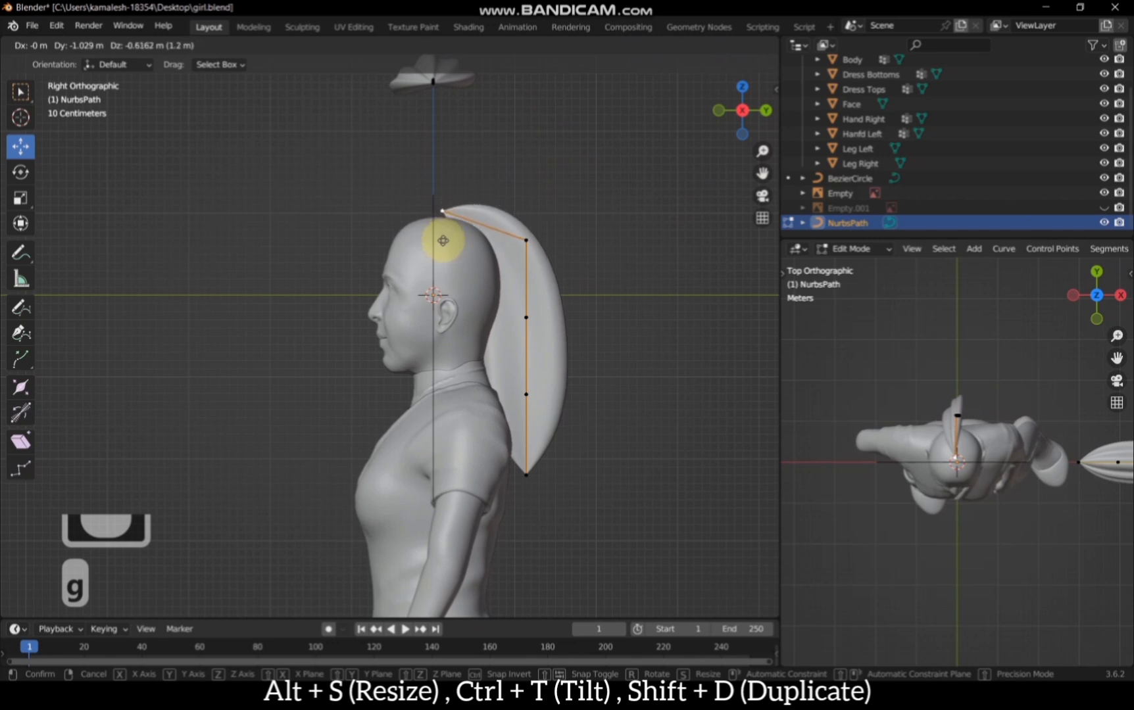
left_click(431, 250)
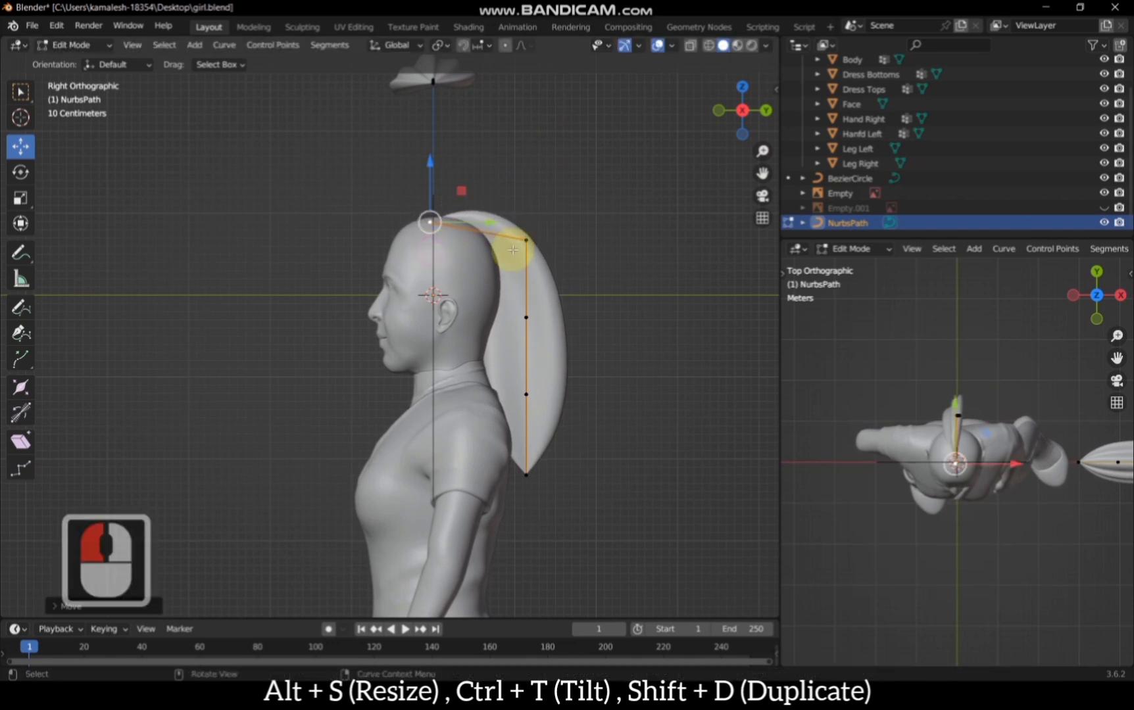
left_click(525, 241)
key("g")
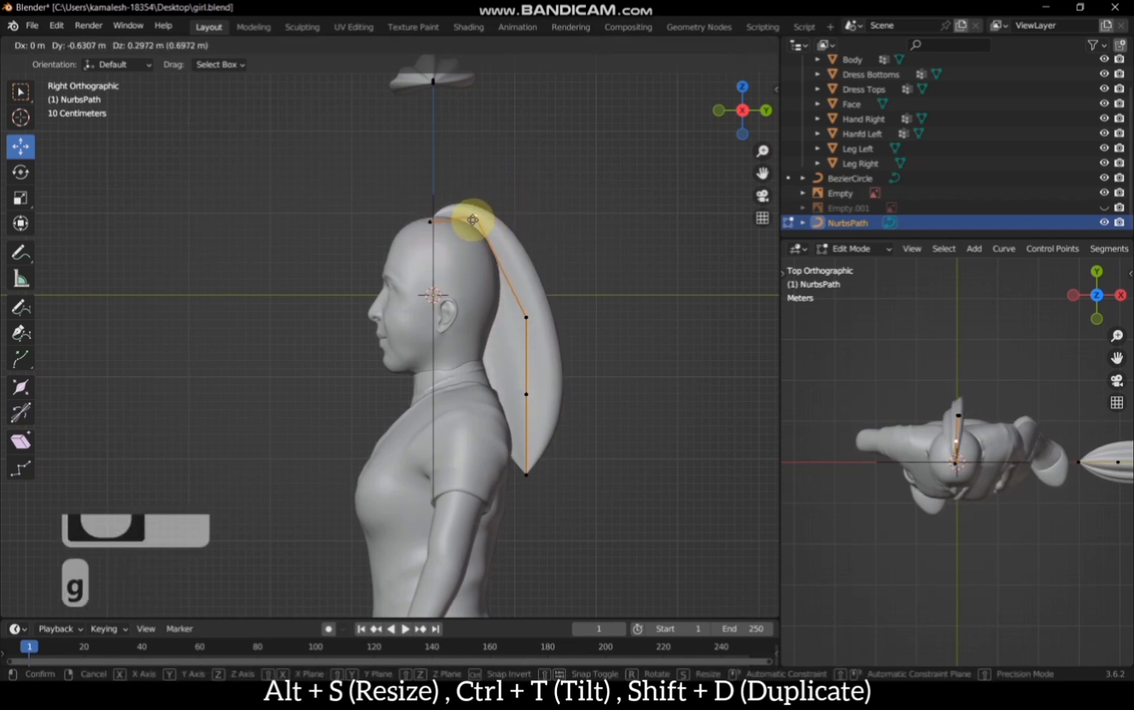
left_click(474, 215)
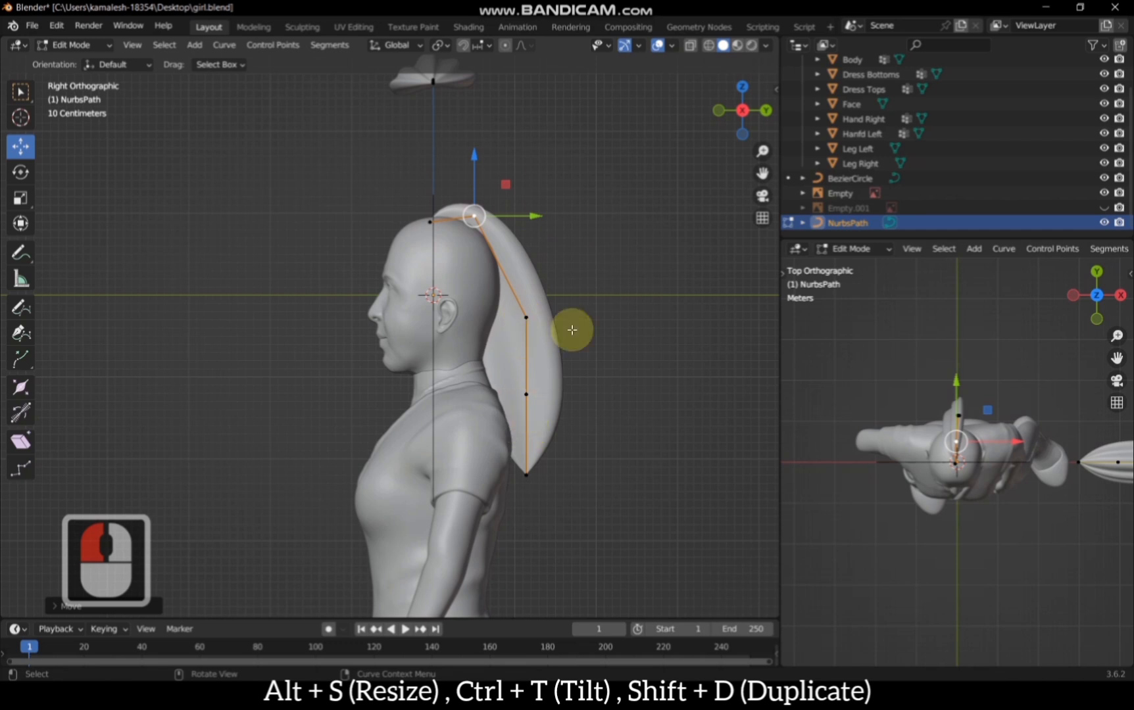
Step: Raise the strand's three lower control points in the back view so the strand ends higher on the back
left_click(767, 110)
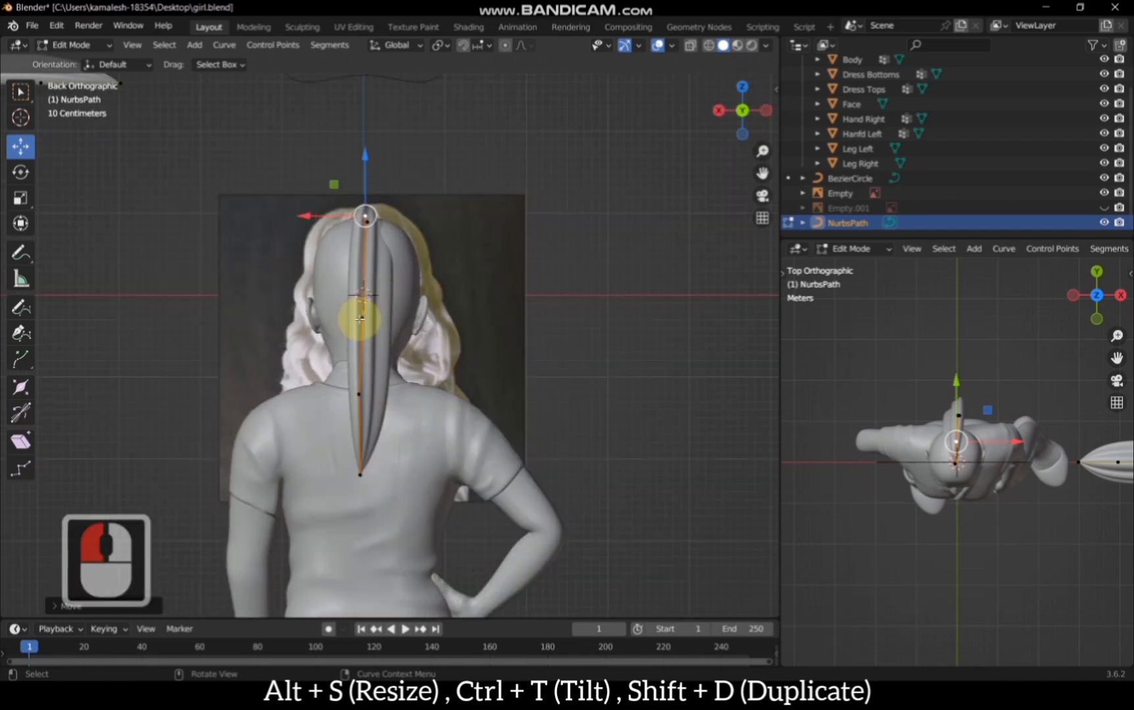
key("g")
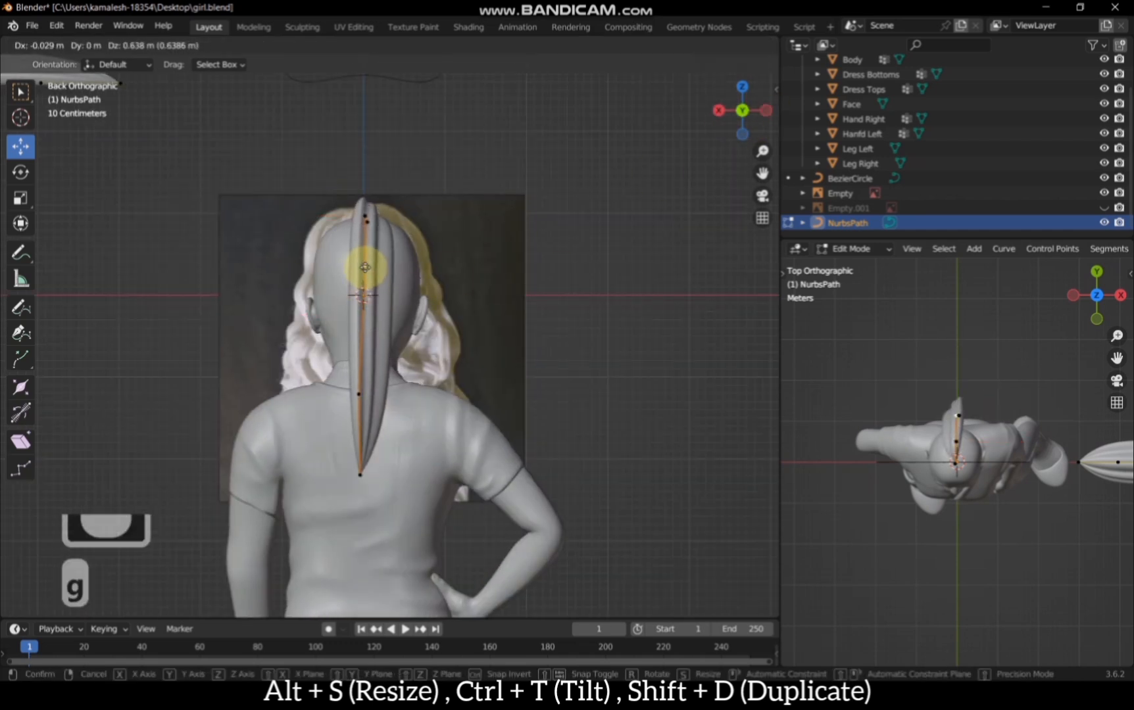
left_click(365, 267)
left_click(360, 391)
key("g")
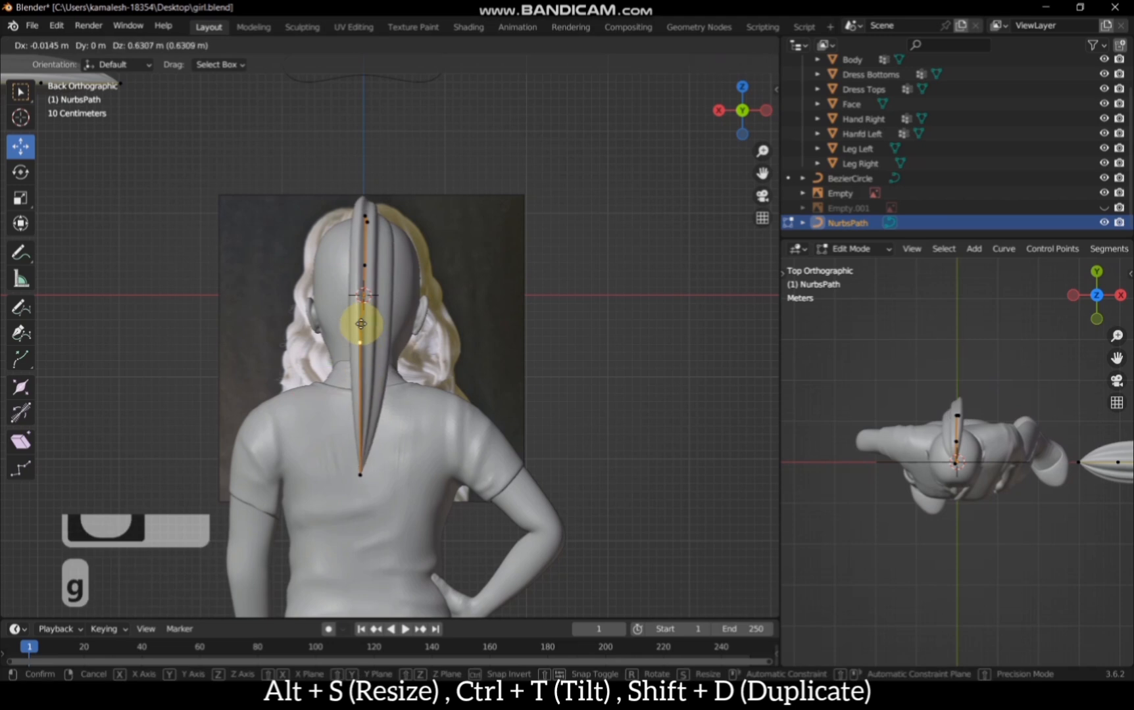
left_click(360, 324)
left_click(358, 472)
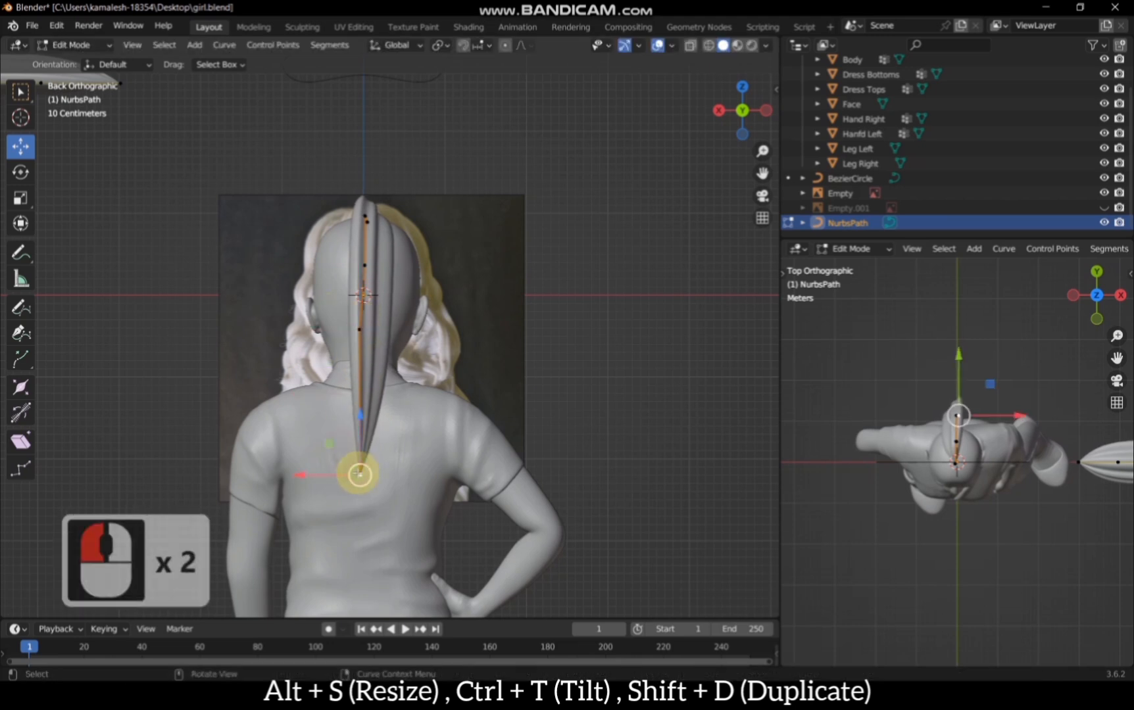
key("g")
left_click(358, 416)
Step: Select all control points of the head strand and tilt them so its broad side lies against the back of the head
left_click_drag(747, 108, 724, 117)
left_click(402, 217, "ctrl")
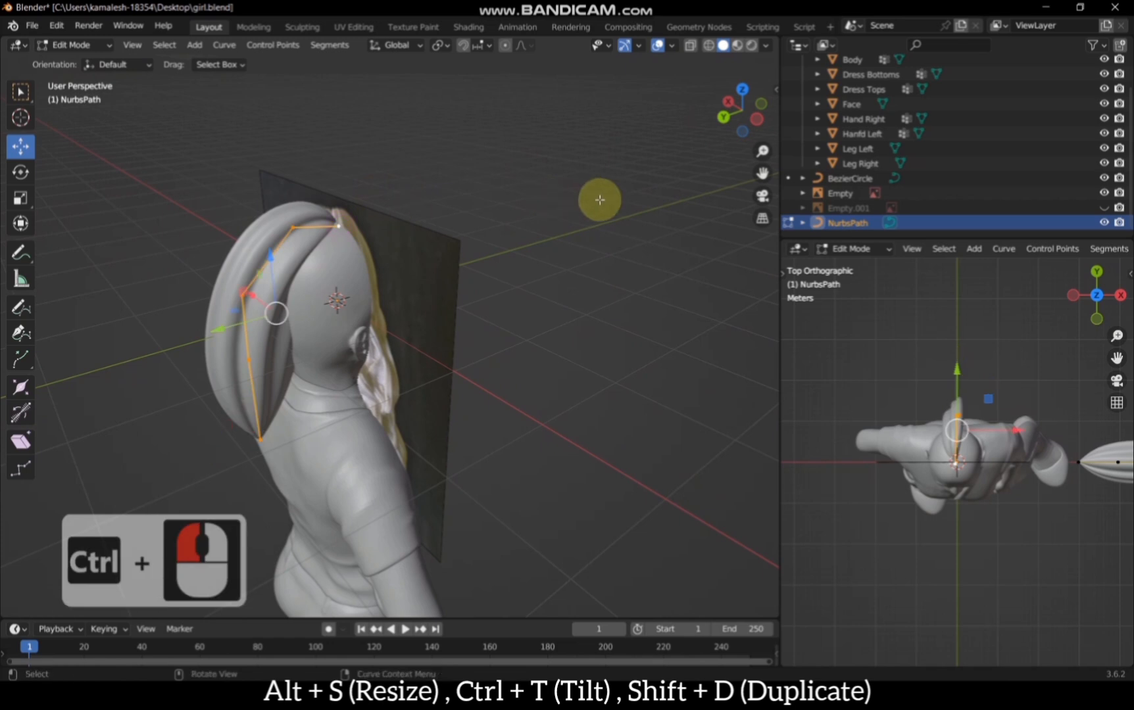
key("ctrl+t")
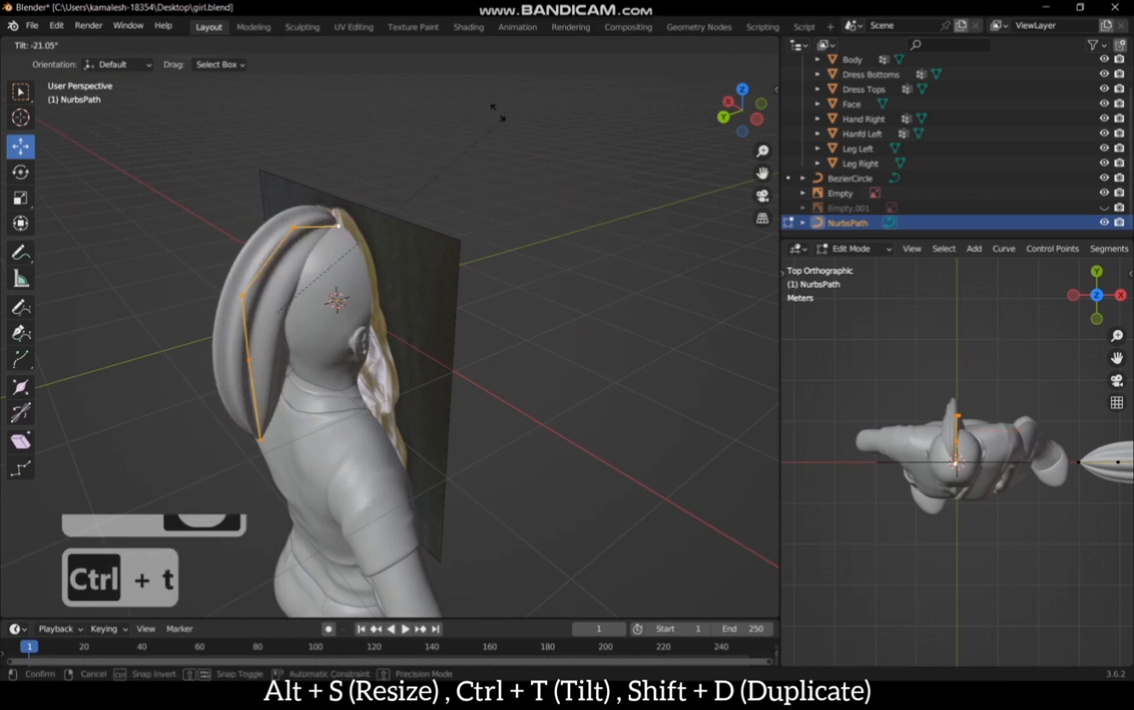
left_click(454, 480)
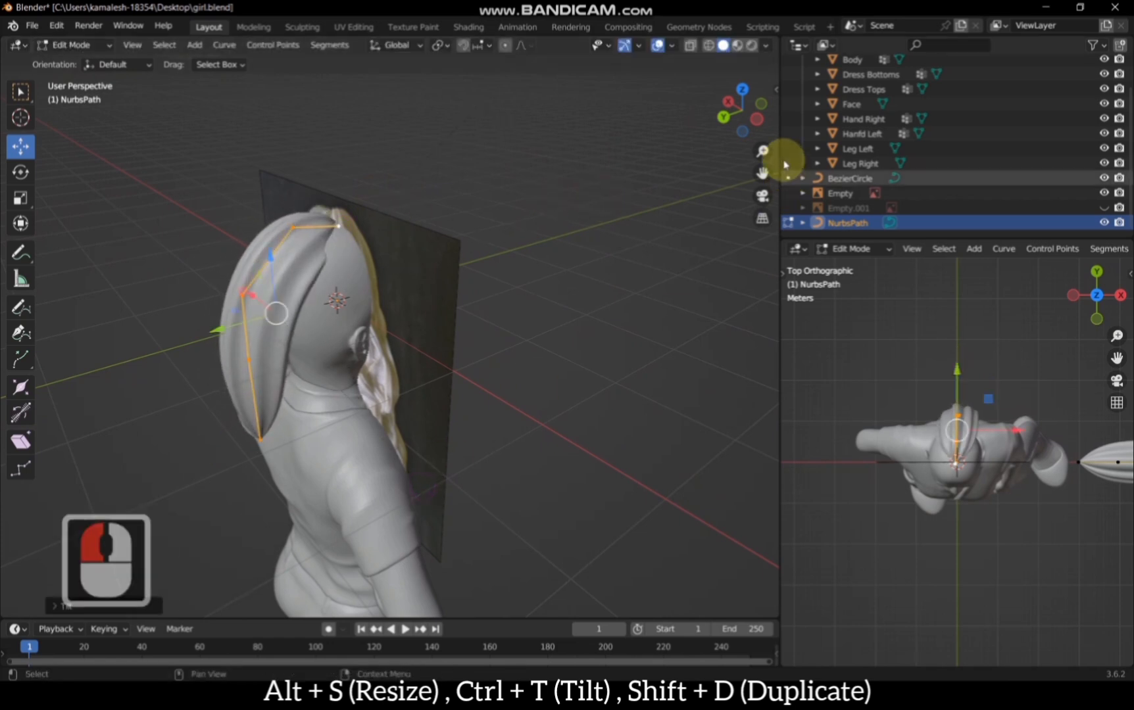
Step: Reduce the strand's radius at the middle control point behind the head
left_click(724, 117)
scroll(372, 267, "up", 1)
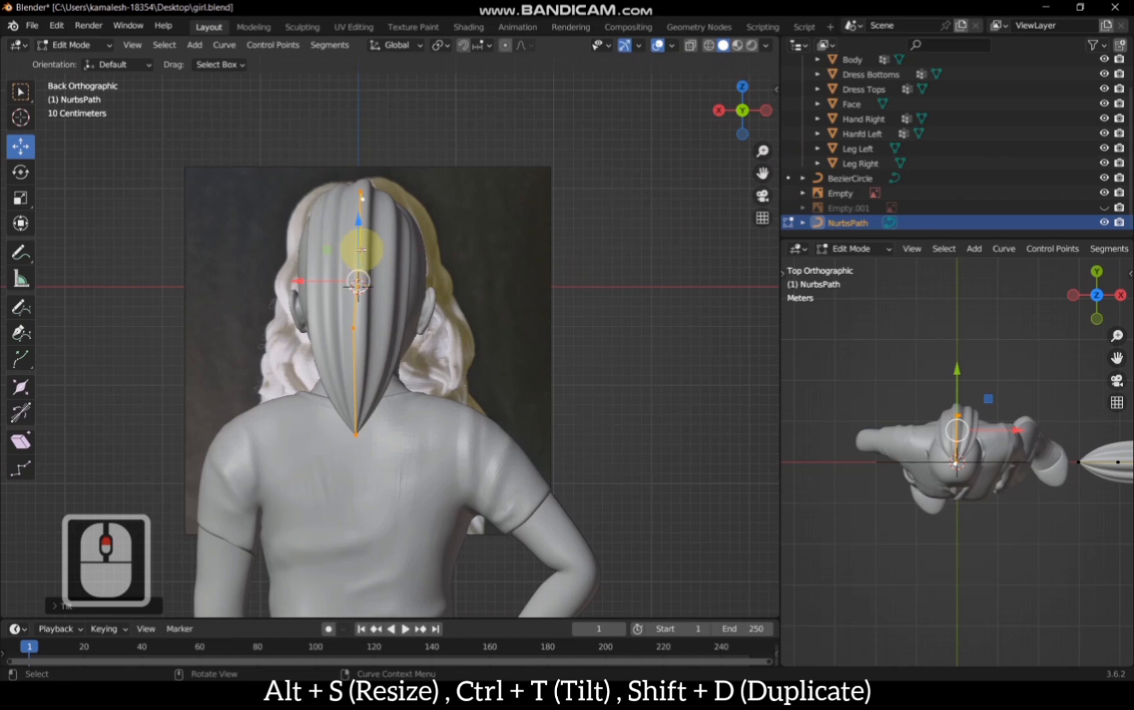
key("alt+s")
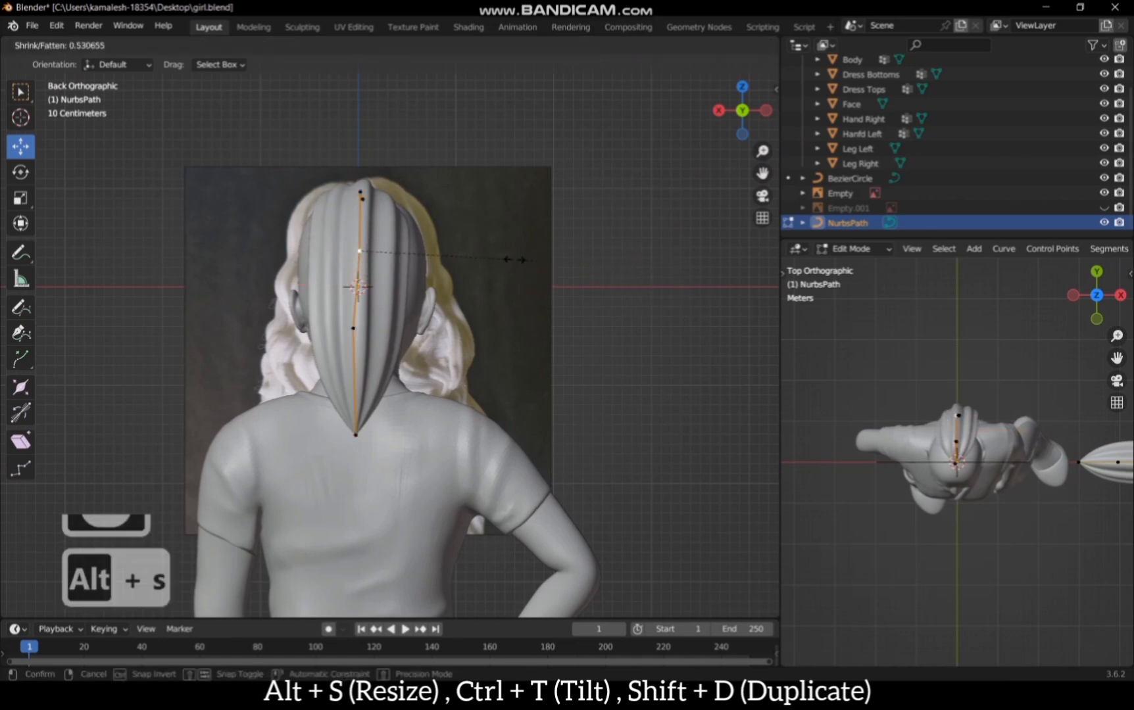
left_click(357, 228)
left_click(367, 202)
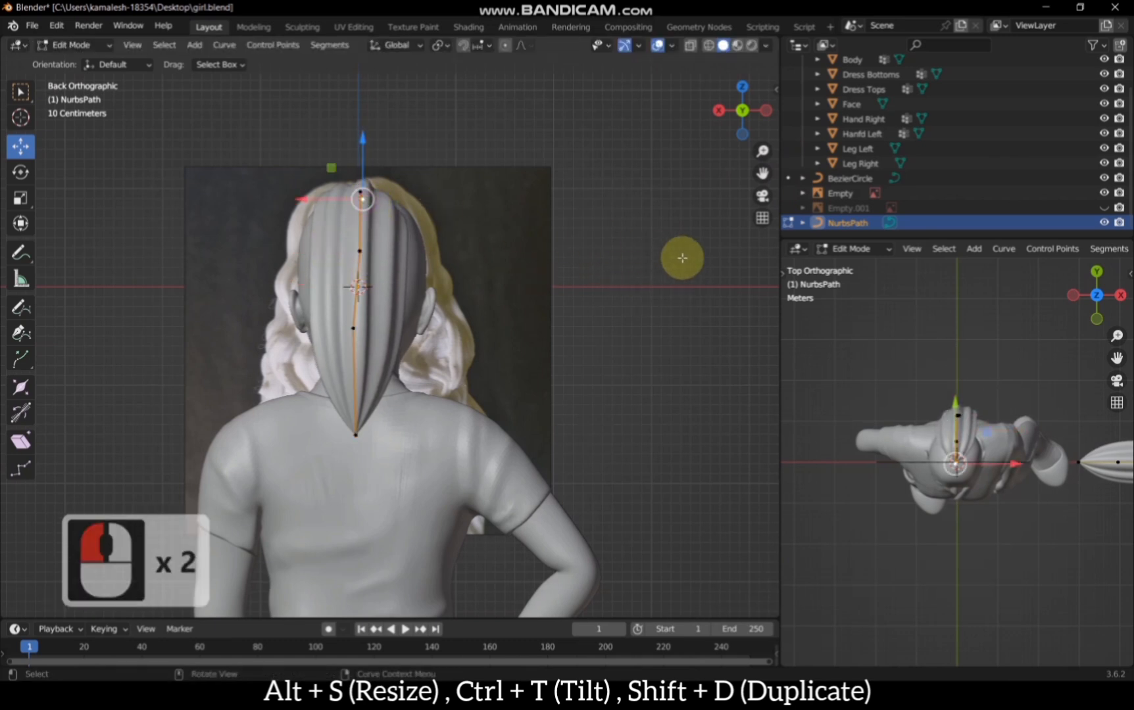
key("alt+s")
left_click(594, 244)
key("ctrl+z")
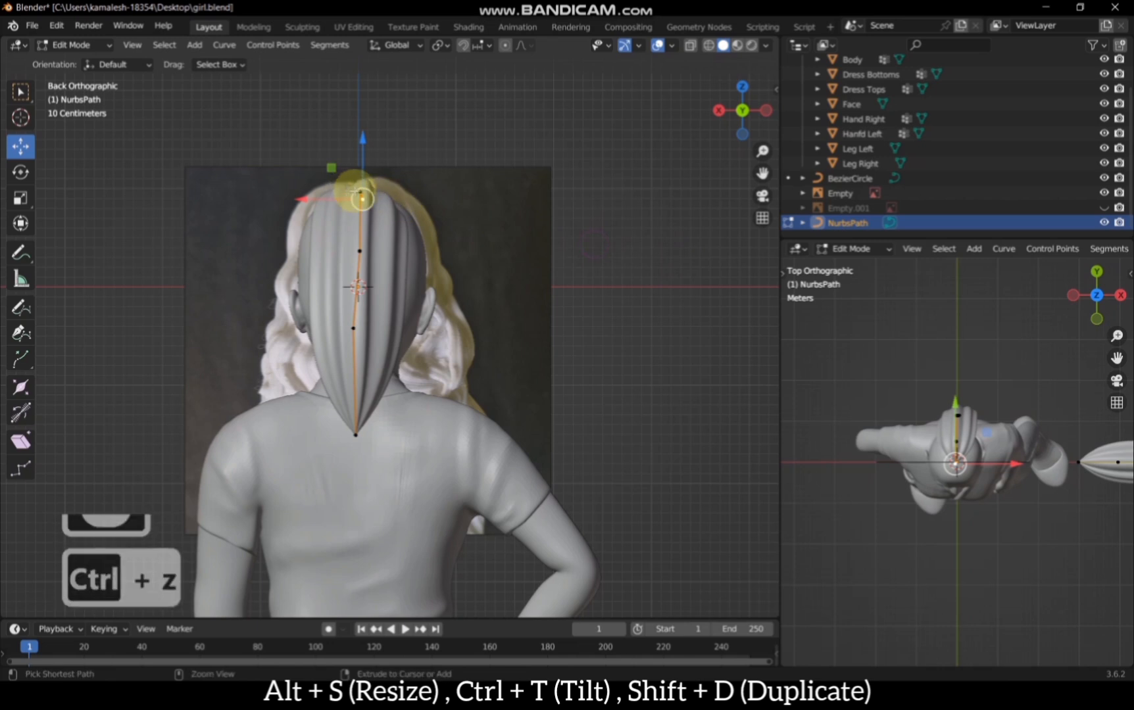
Step: Reduce the strand's radius at the control point beside the crown tip and at the one above the lower tip
left_click(362, 190)
key("alt+s")
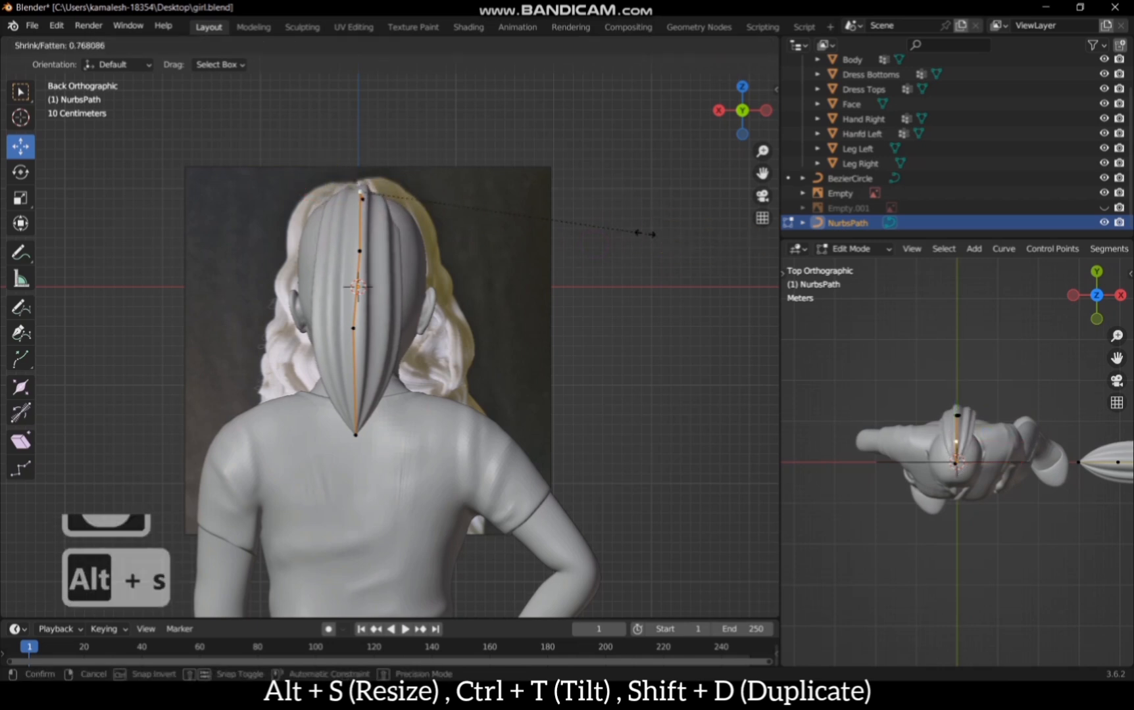
left_click(609, 231)
left_click(354, 328)
key("alt+s")
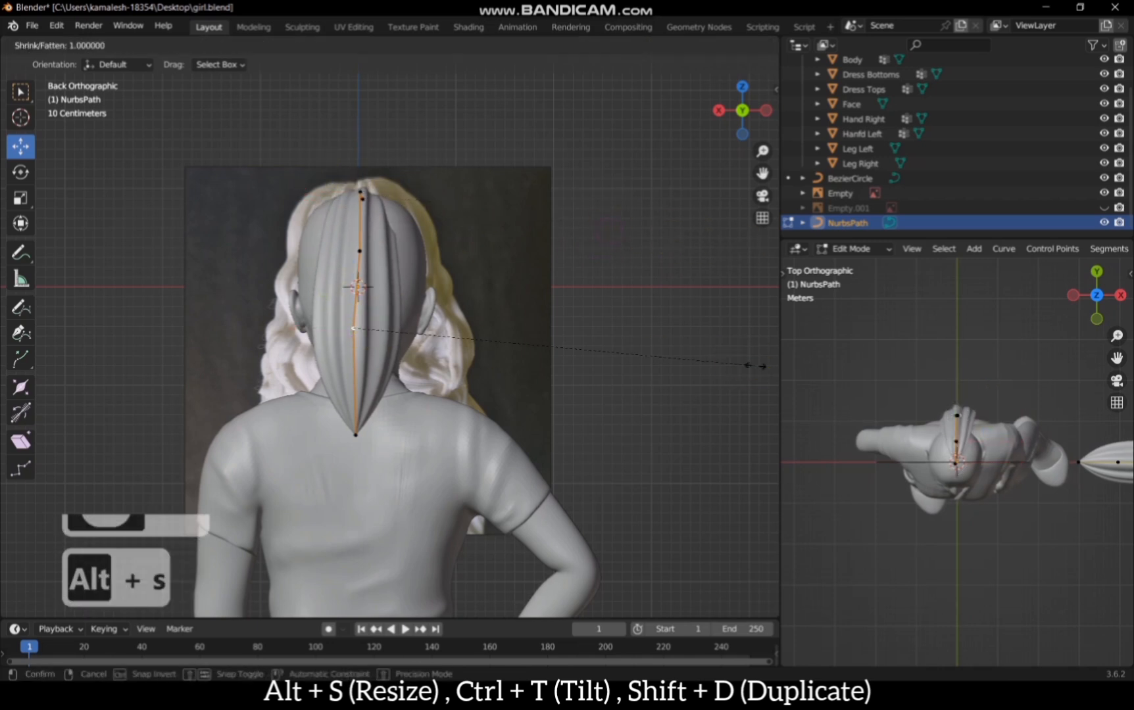
left_click(534, 342)
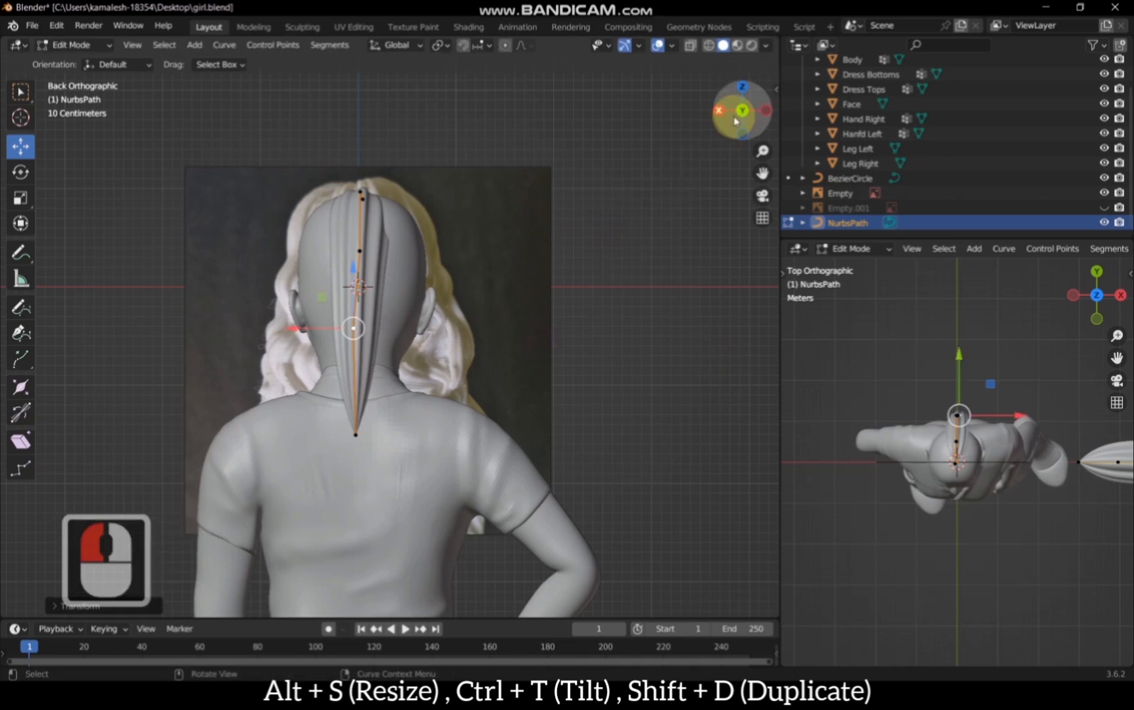
left_click_drag(742, 111, 677, 113)
left_click(751, 123)
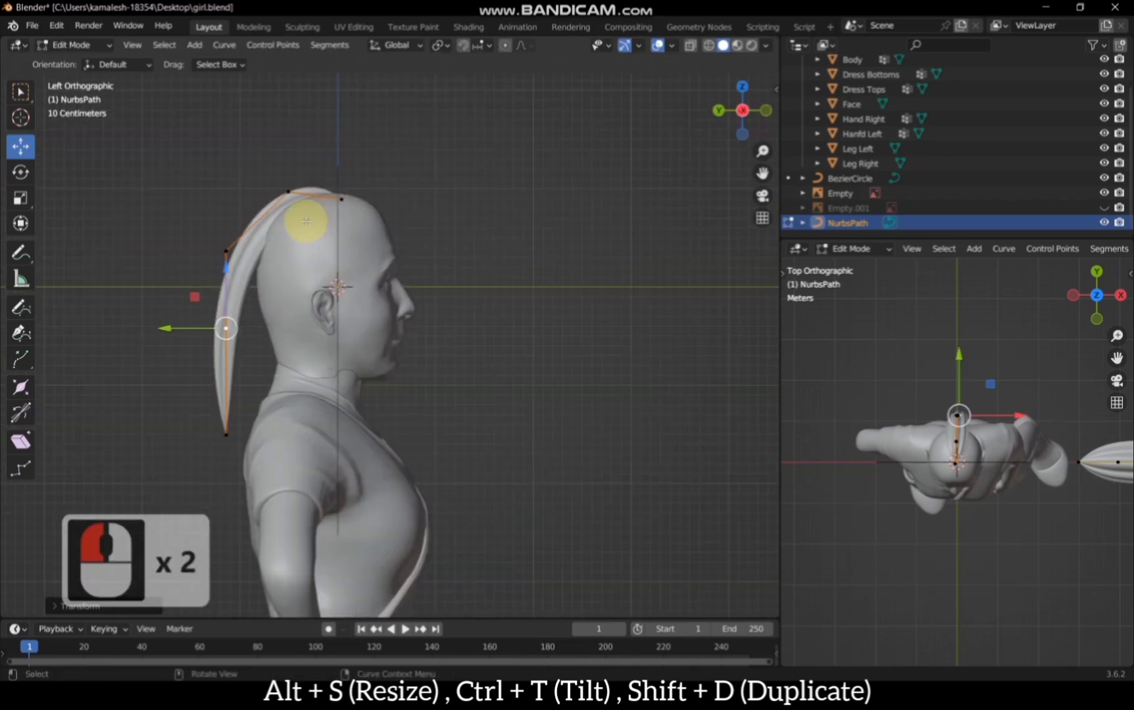
Step: In the left view, raise the strand's crown control point and move the upper back control point up and in toward the head
left_click(287, 191)
key("g")
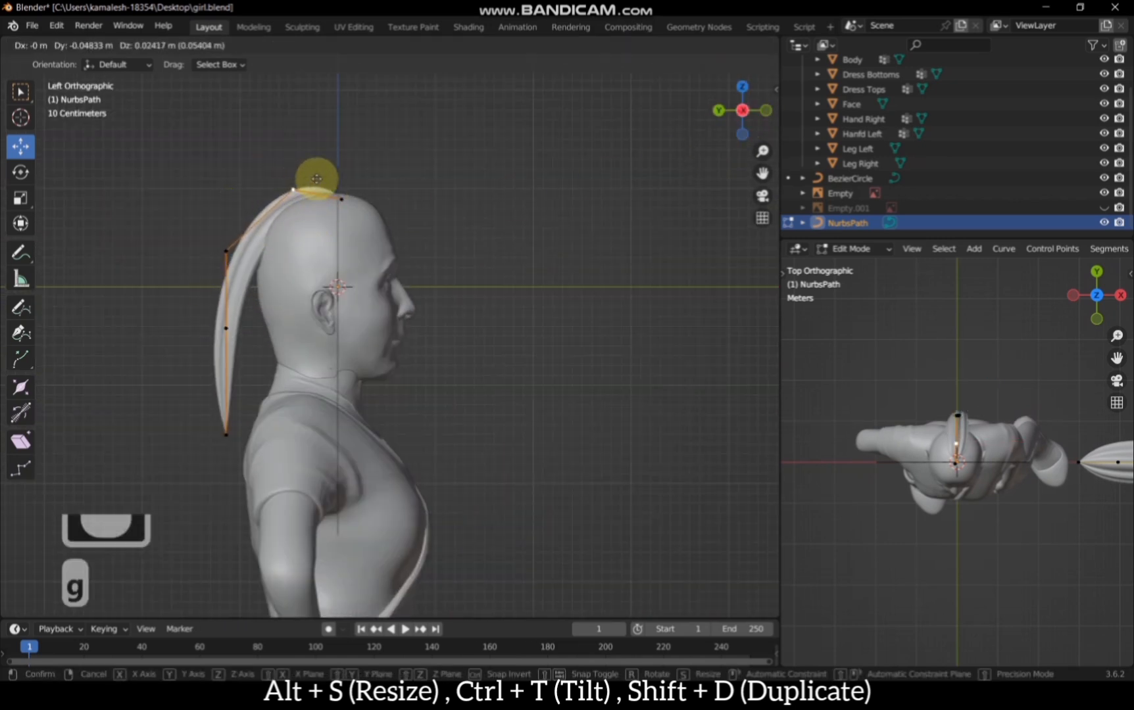
left_click(299, 179)
left_click(224, 250)
key("g")
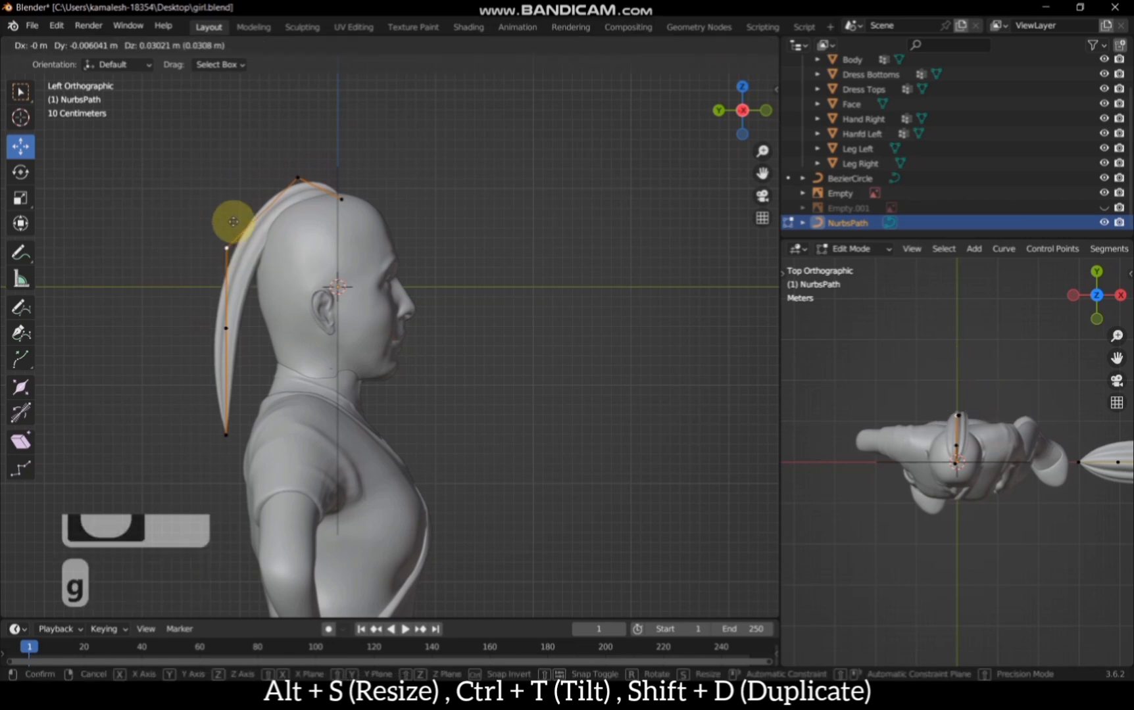
Step: Move the strand's two lower control points in toward the back of the head so the strand ends at the nape
left_click(226, 326)
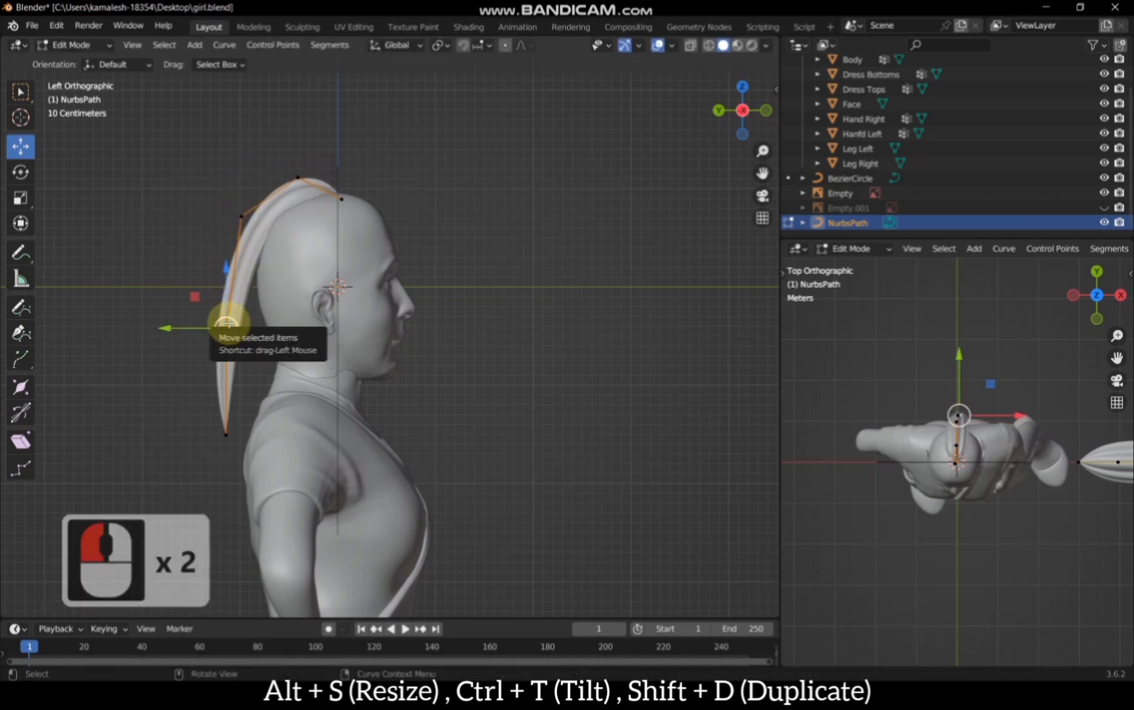
key("g")
left_click(248, 294)
left_click(229, 428)
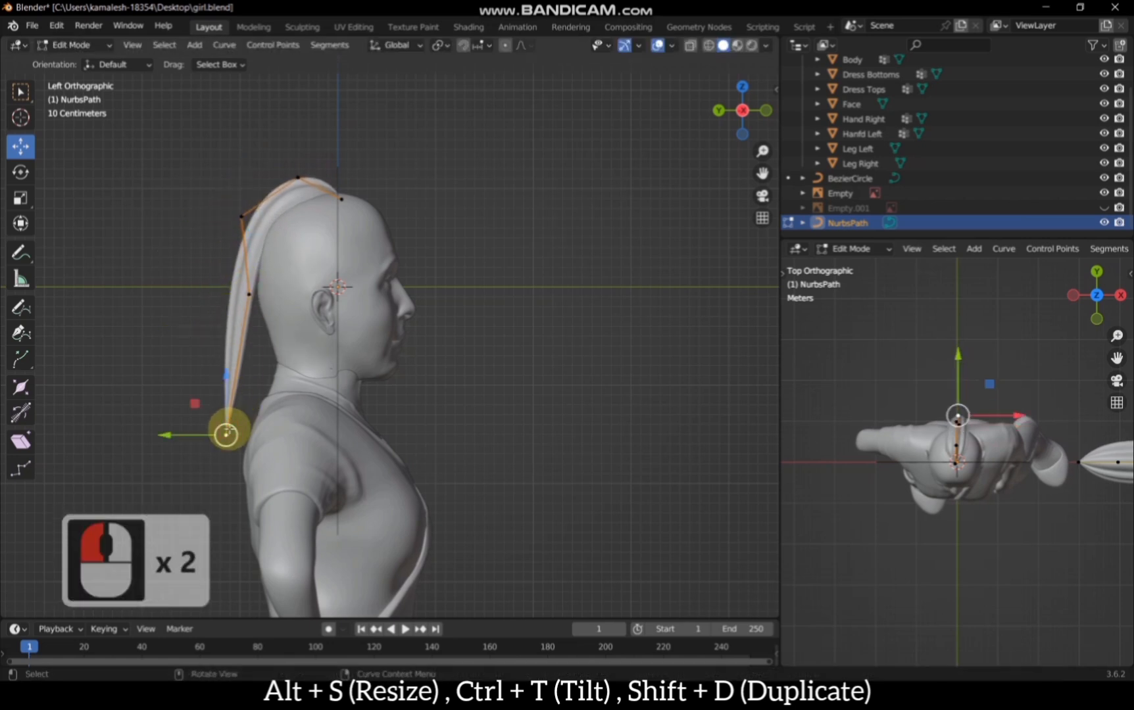
key("g")
left_click(282, 370)
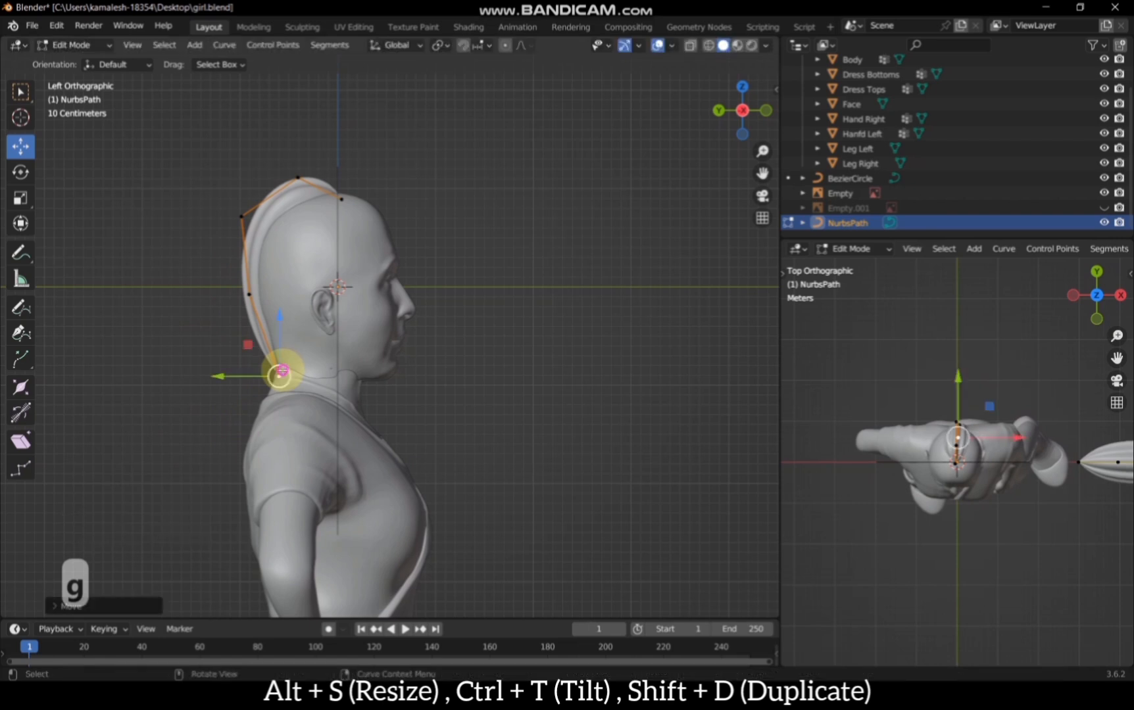
Step: Reduce the strand's radius at its crown control point and its upper back control point
left_click(719, 112)
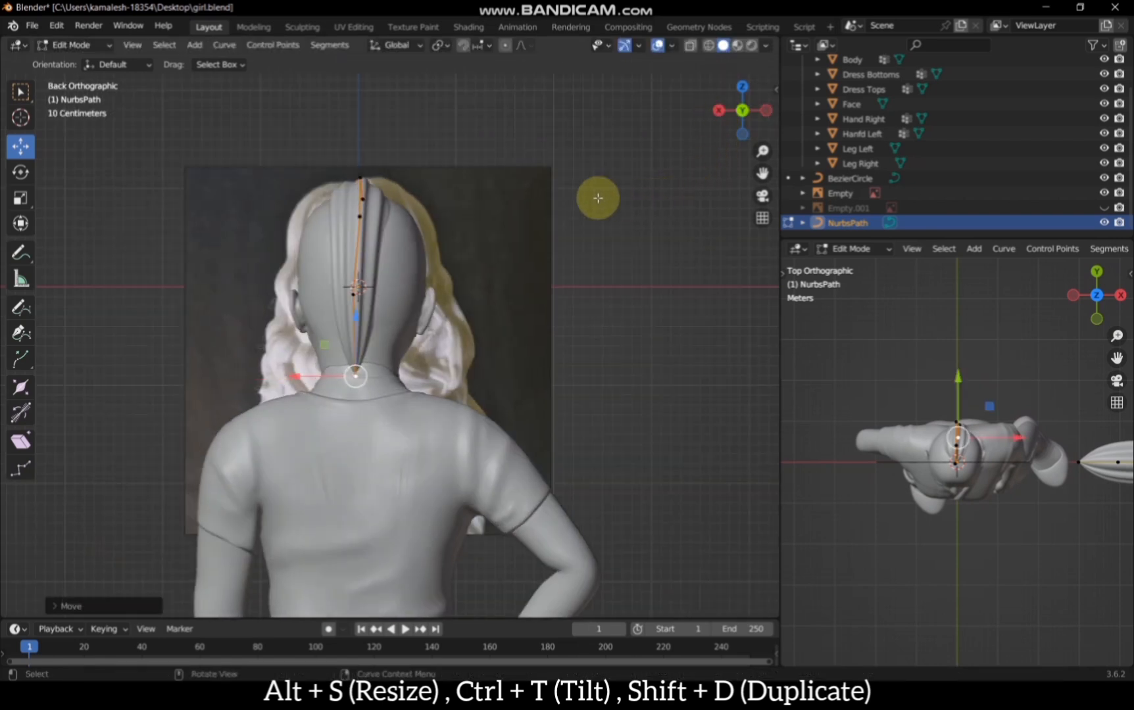
left_click_drag(734, 114, 724, 132)
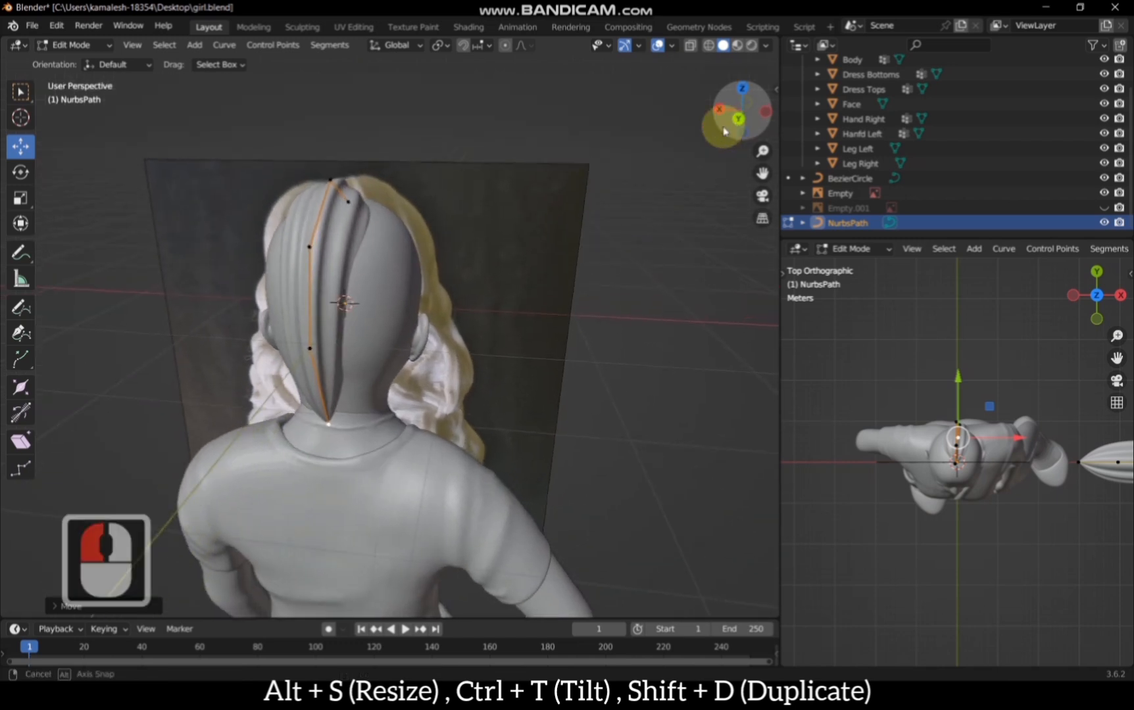
double_click(334, 191)
left_click(319, 211, "ctrl")
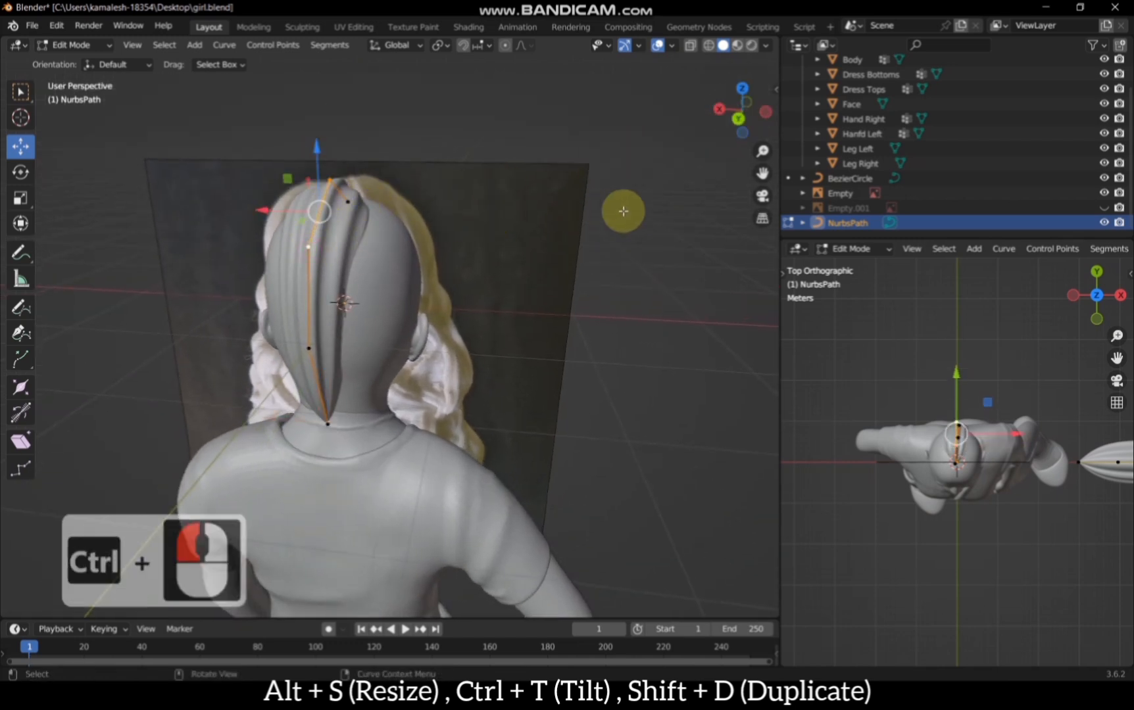
key("alt+s")
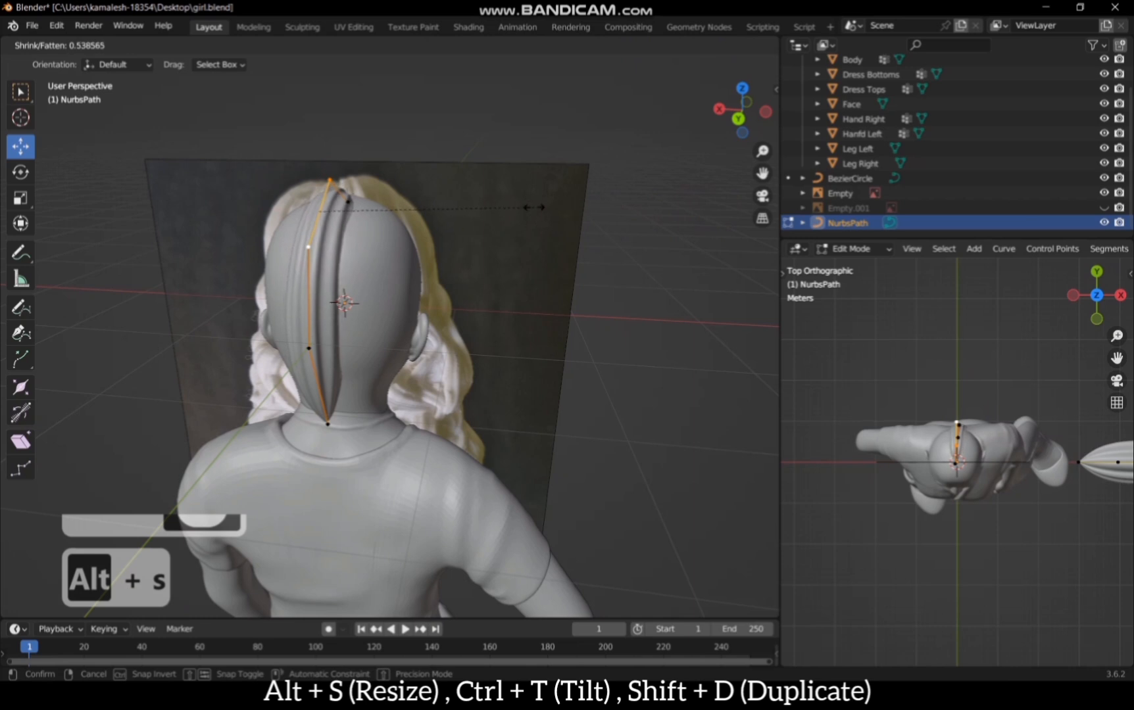
left_click(560, 203)
Step: Shrink the strand's radius slightly, by a factor of about 0.8, at the two middle back control points, and save the file
double_click(310, 347)
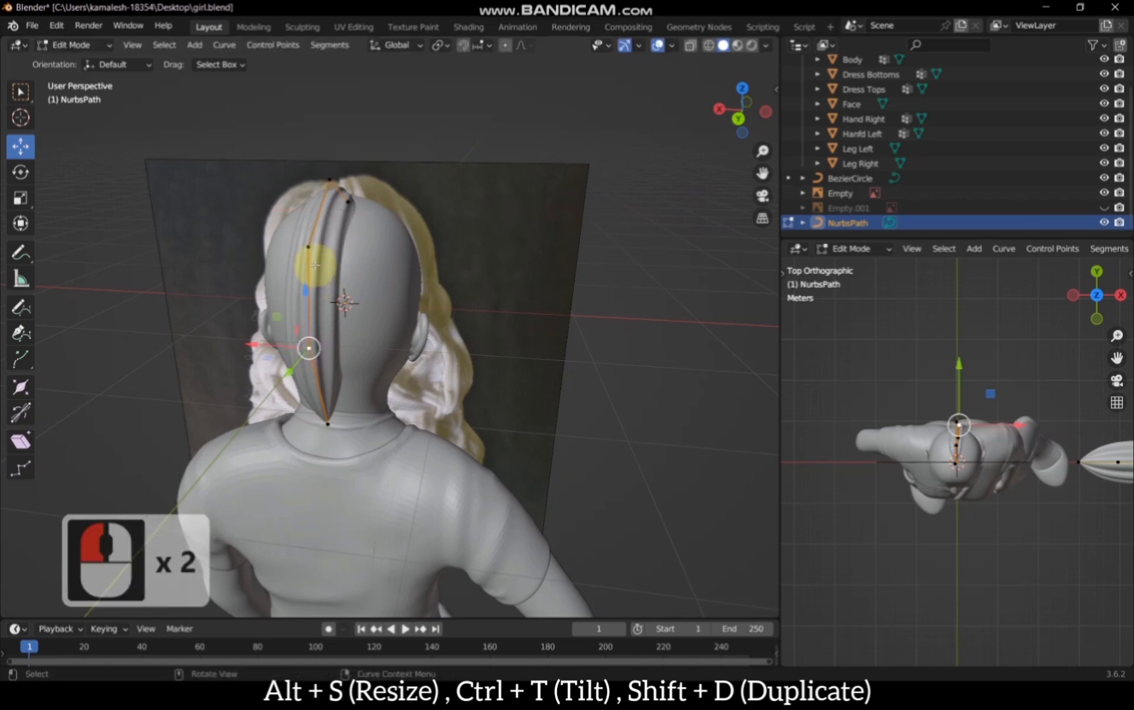
left_click(310, 249, "shift")
key("alt+s")
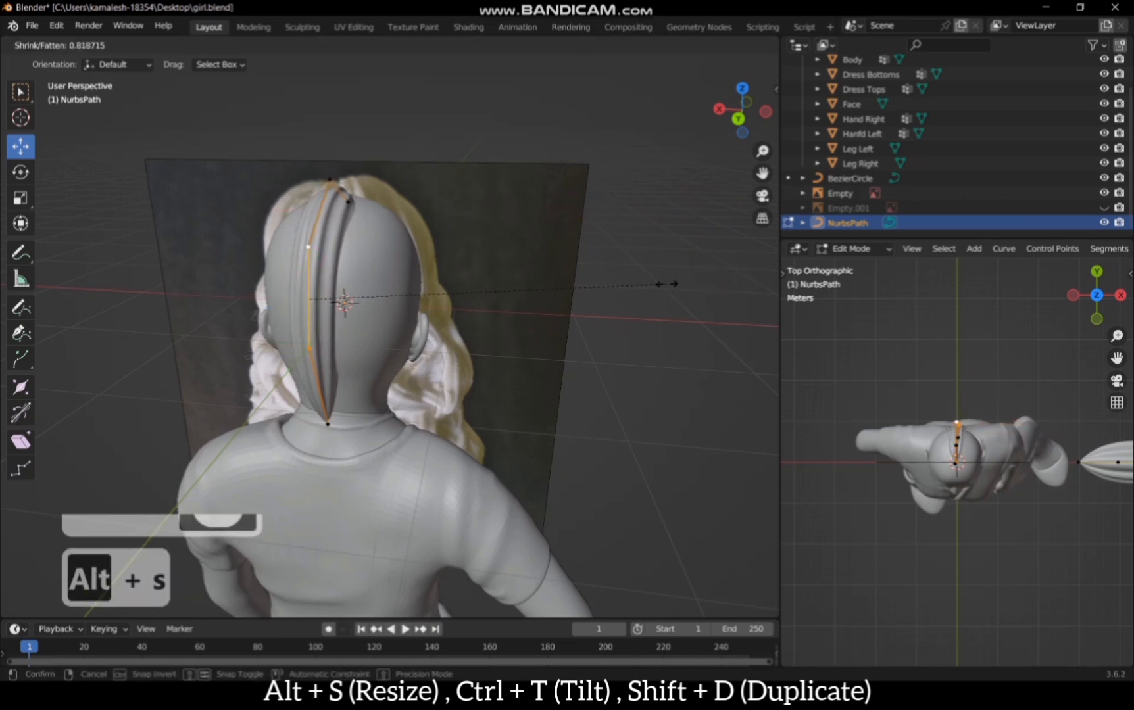
left_click(658, 284)
double_click(740, 116)
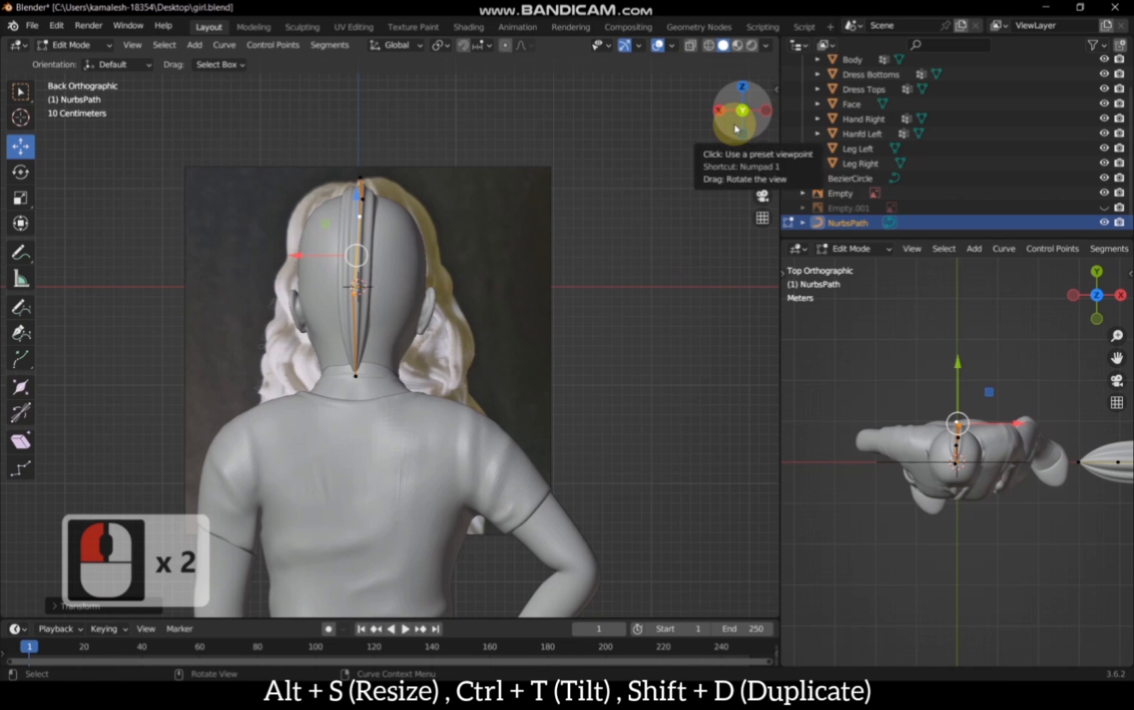
key("ctrl+s")
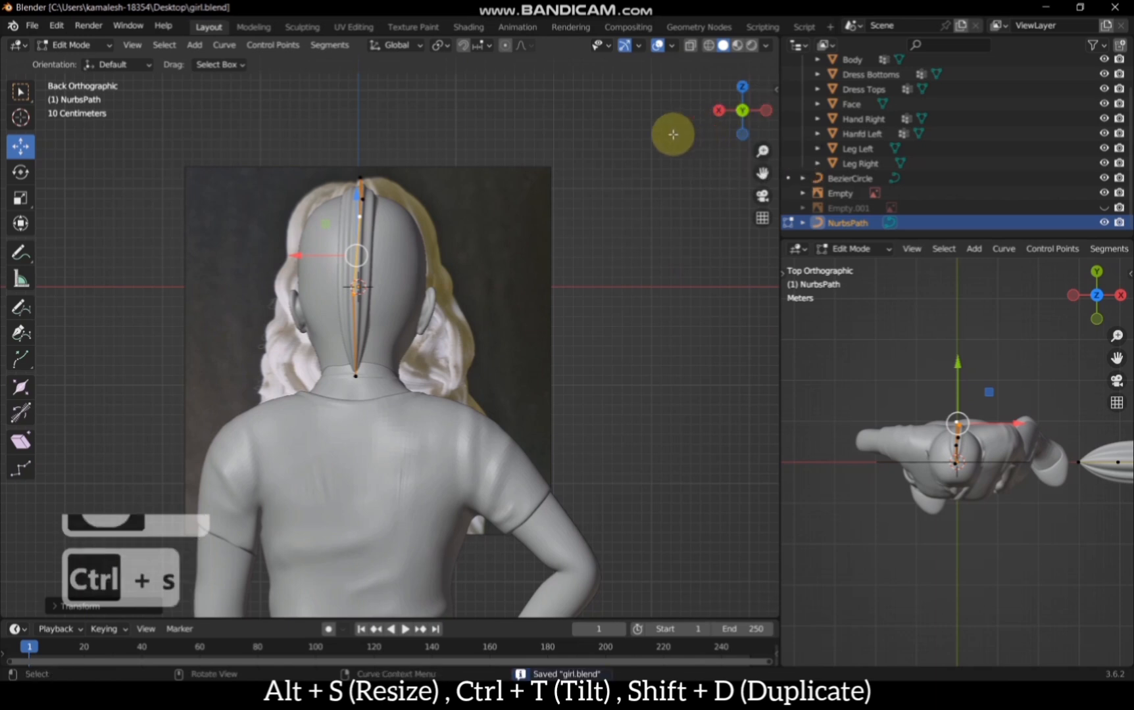
Step: Return to Object Mode and hide the character Collection and the NurbsPath strand, leaving the back hair reference unobstructed
left_click(84, 45)
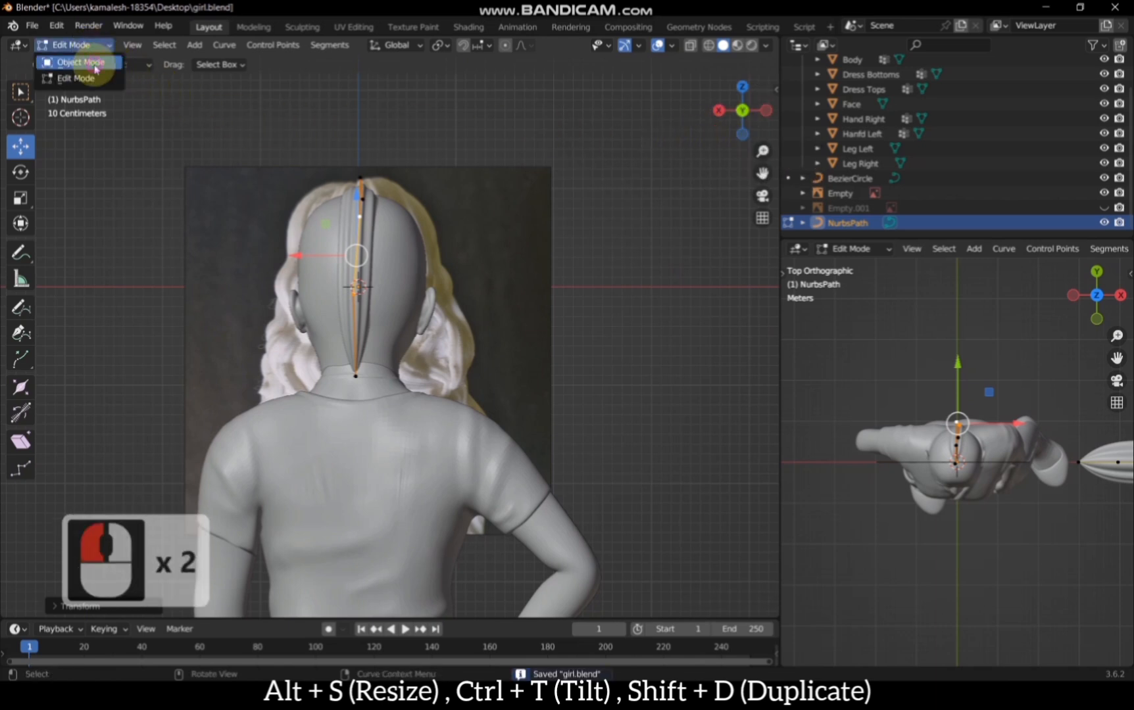
left_click(84, 62)
left_click(394, 263)
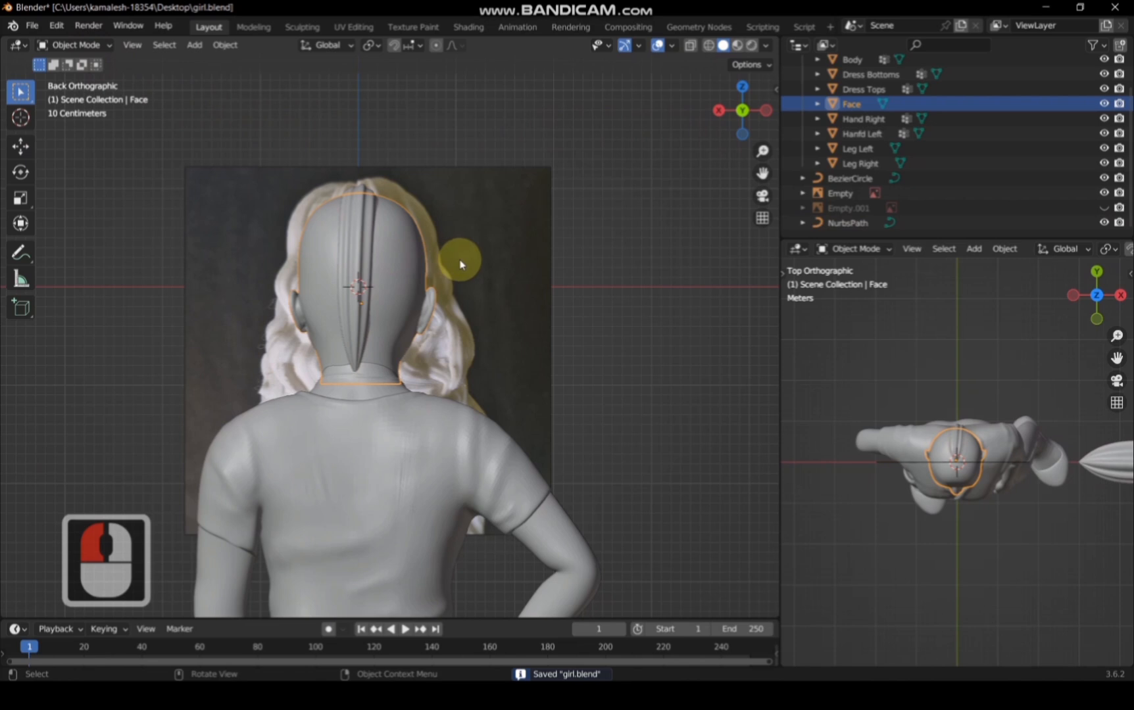
scroll(1107, 76, "up", 4)
left_click(1105, 77)
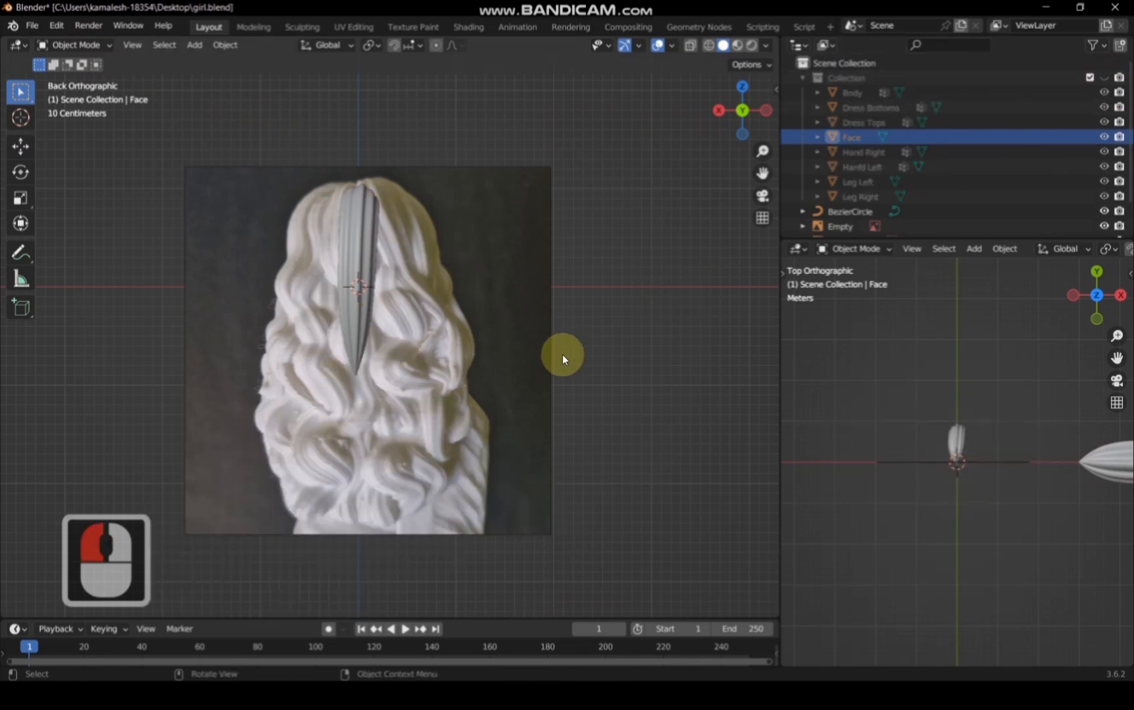
scroll(562, 354, "up", 3)
scroll(949, 167, "down", 2)
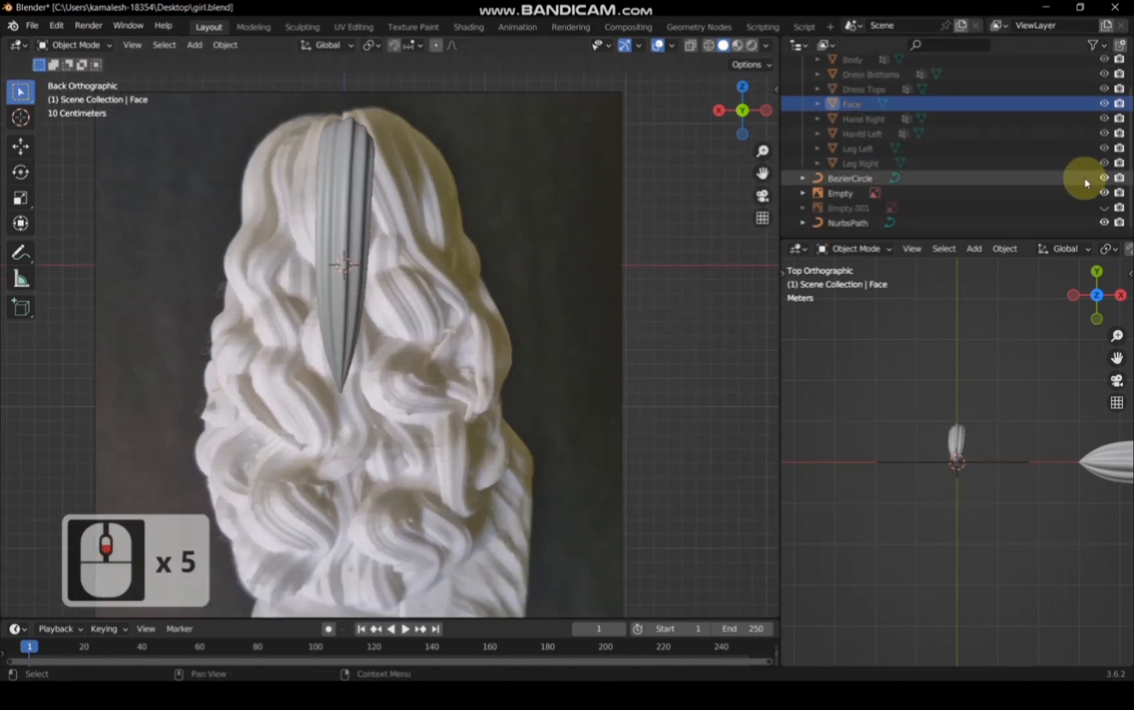
left_click(1104, 208)
left_click(1105, 223)
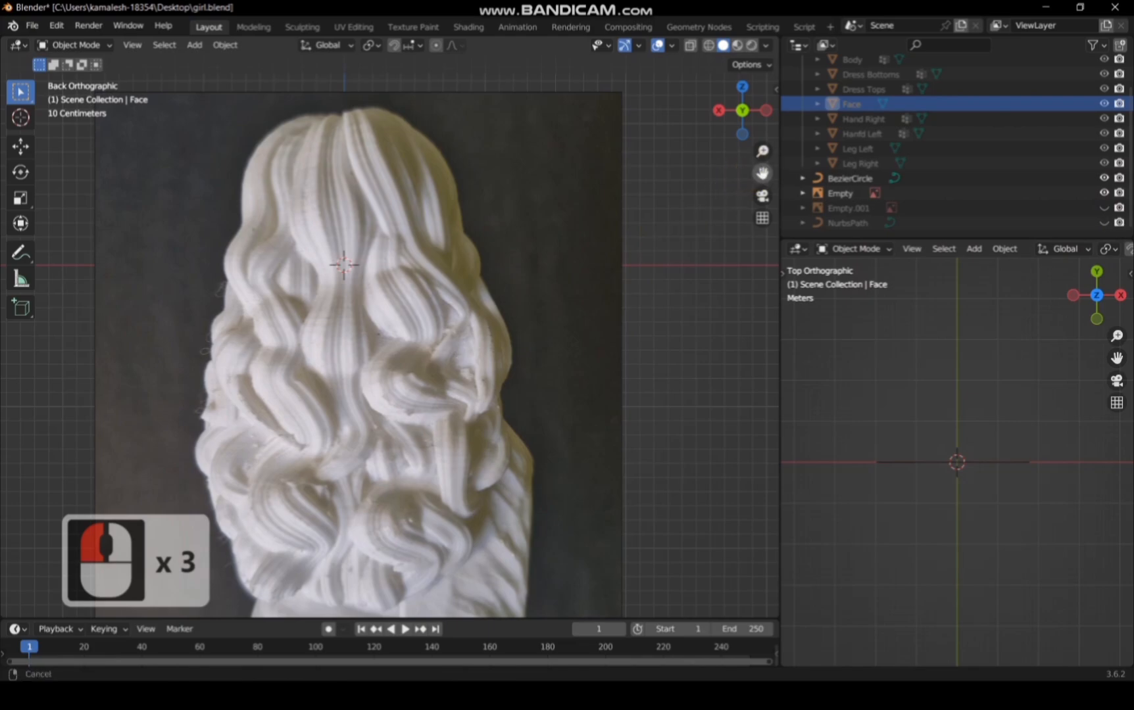
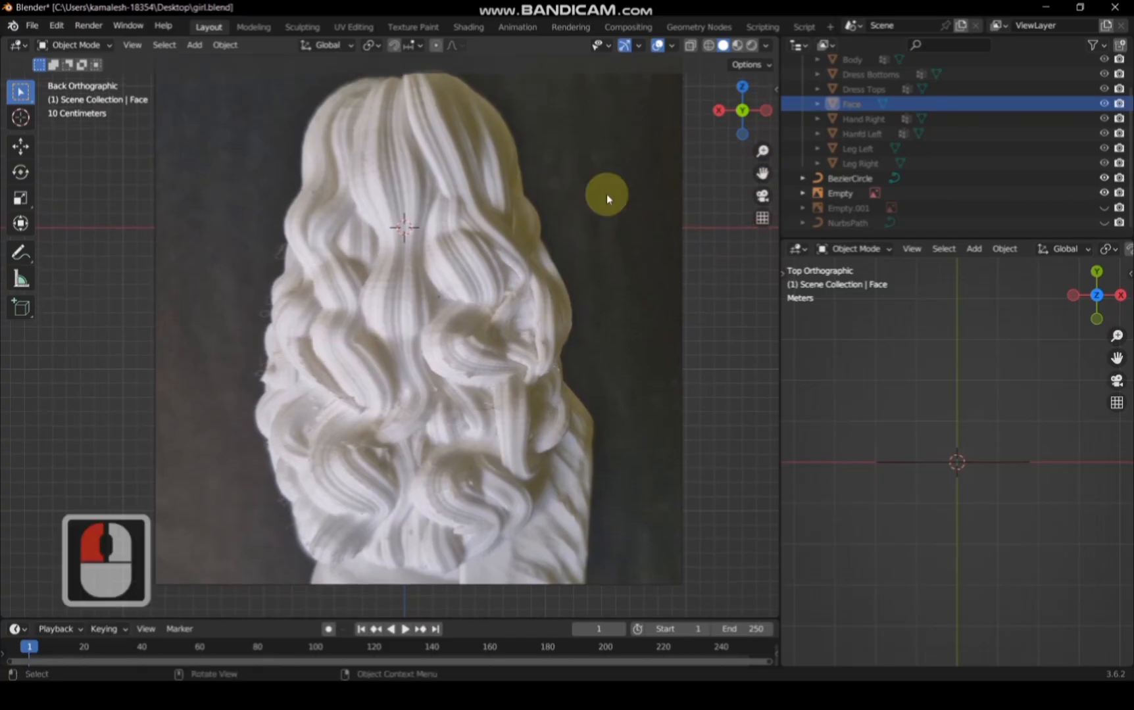
Step: Trace both wavy edges of the wide central lock on the hair reference with the Annotate tool, closing them at the lower end
left_click(20, 253)
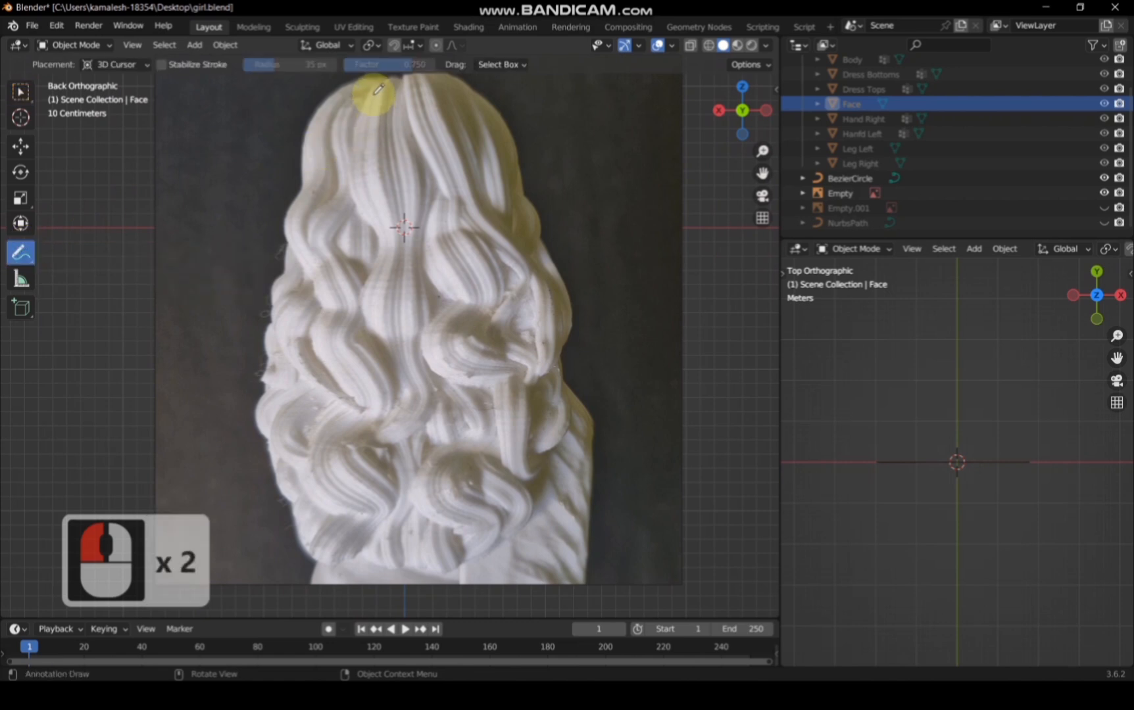
left_click_drag(377, 82, 356, 153)
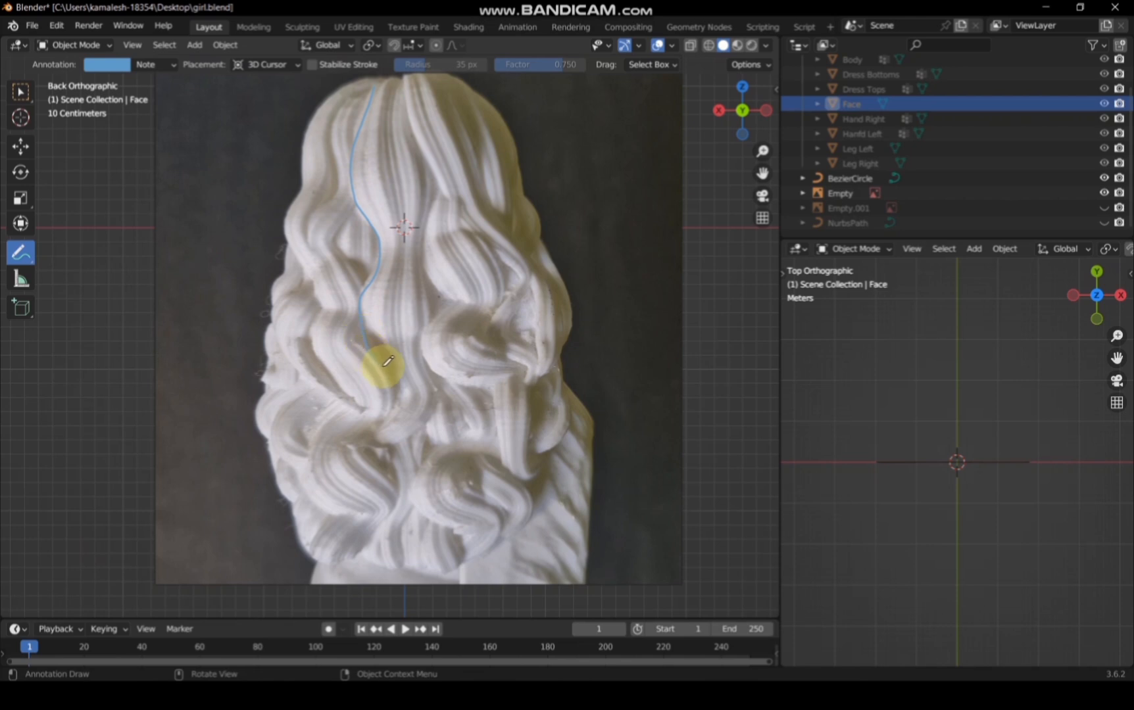
left_click_drag(367, 428, 355, 439)
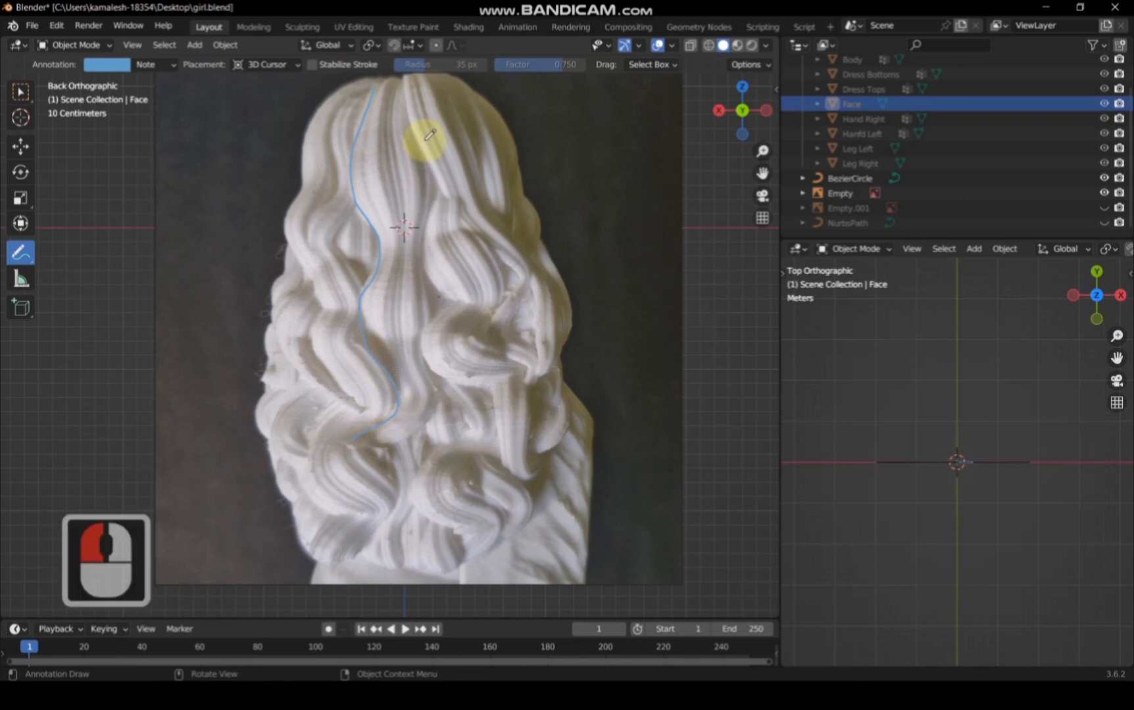
mouse_move(406, 103)
left_mouse_down()
mouse_move(430, 167)
mouse_move(432, 233)
left_mouse_up()
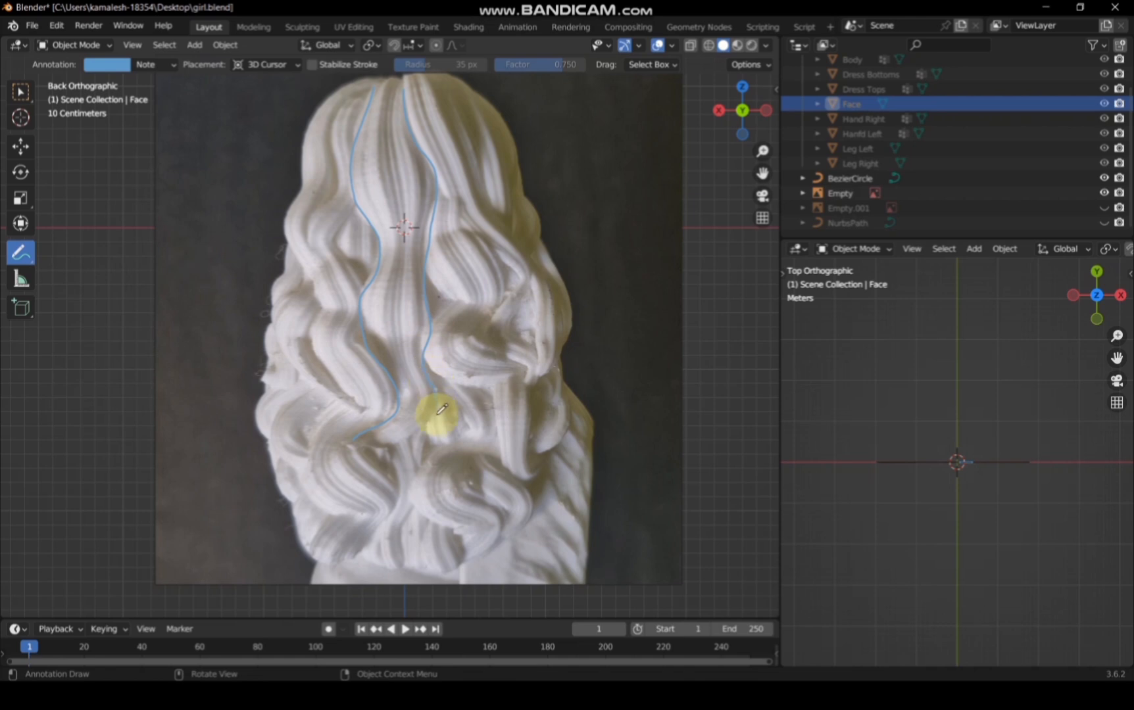
left_click_drag(356, 447, 352, 443)
Step: Annotate the wavy locks along the left half of the hair reference, undoing and redrawing the misplaced stroke
mouse_move(358, 102)
left_mouse_down()
mouse_move(311, 250)
mouse_move(328, 301)
left_mouse_up()
key("ctrl+z")
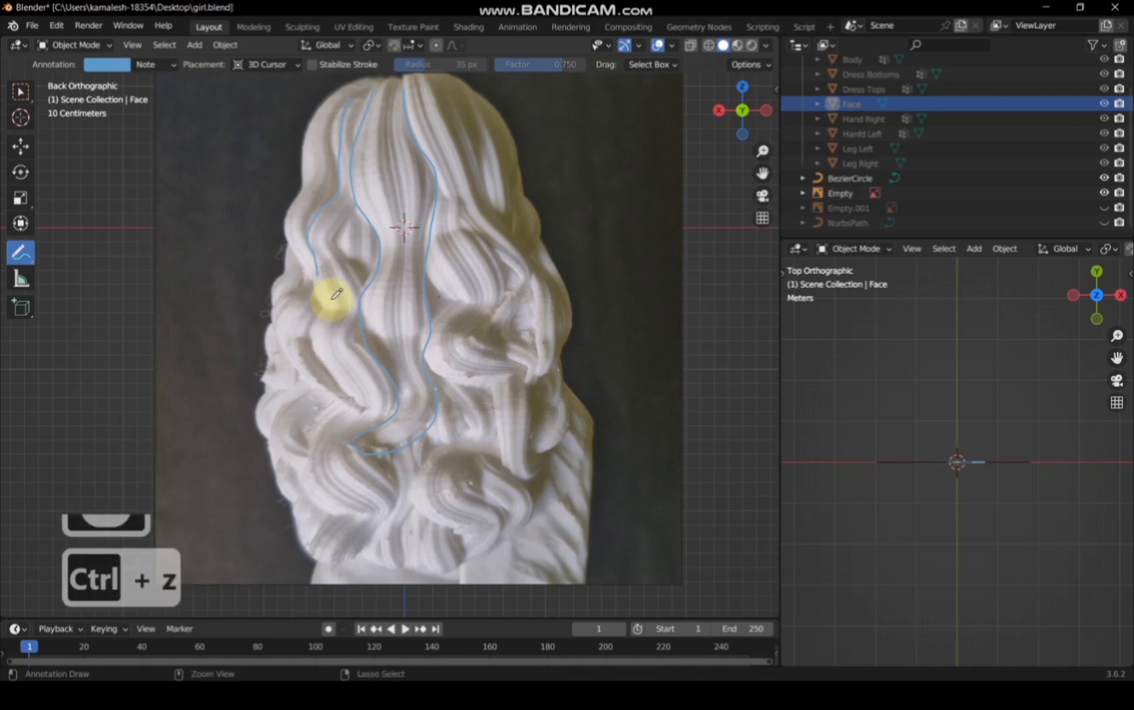
left_click_drag(355, 207, 356, 352)
mouse_move(366, 76)
left_mouse_down()
mouse_move(279, 321)
mouse_move(360, 418)
left_mouse_up()
Step: Annotate the locks on the right half of the hair reference, from the parting down to the side curls
scroll(329, 183, "down", 2)
left_click_drag(431, 366, 431, 220)
mouse_move(401, 130)
left_mouse_down()
mouse_move(498, 380)
mouse_move(419, 120)
left_mouse_up()
mouse_move(449, 119)
left_mouse_down()
mouse_move(519, 248)
mouse_move(507, 324)
mouse_move(525, 438)
mouse_move(541, 349)
left_mouse_up()
key("ctrl+z")
left_click_drag(519, 256, 536, 361)
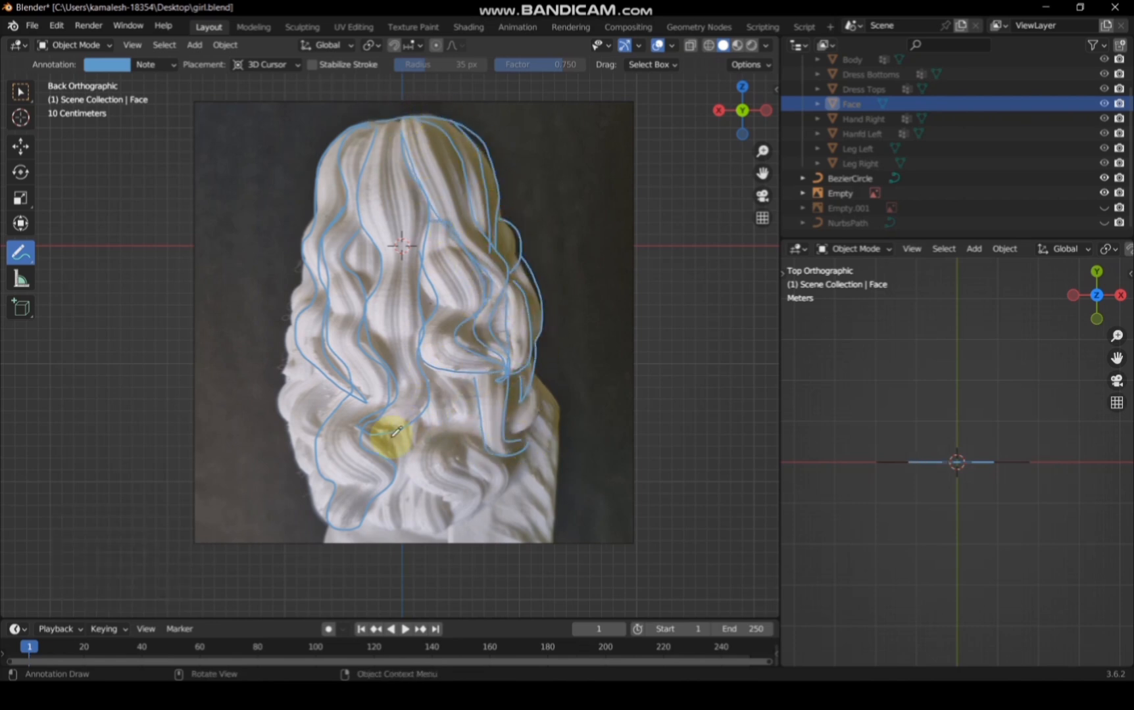
Step: Annotate the lower curls near the hair ends and the outer left edge of the hair reference
left_click_drag(391, 437, 403, 541)
mouse_move(412, 424)
left_mouse_down()
mouse_move(434, 498)
mouse_move(457, 505)
left_mouse_up()
left_click_drag(433, 380, 481, 501)
left_click_drag(413, 497, 450, 536)
left_click_drag(450, 524, 485, 509)
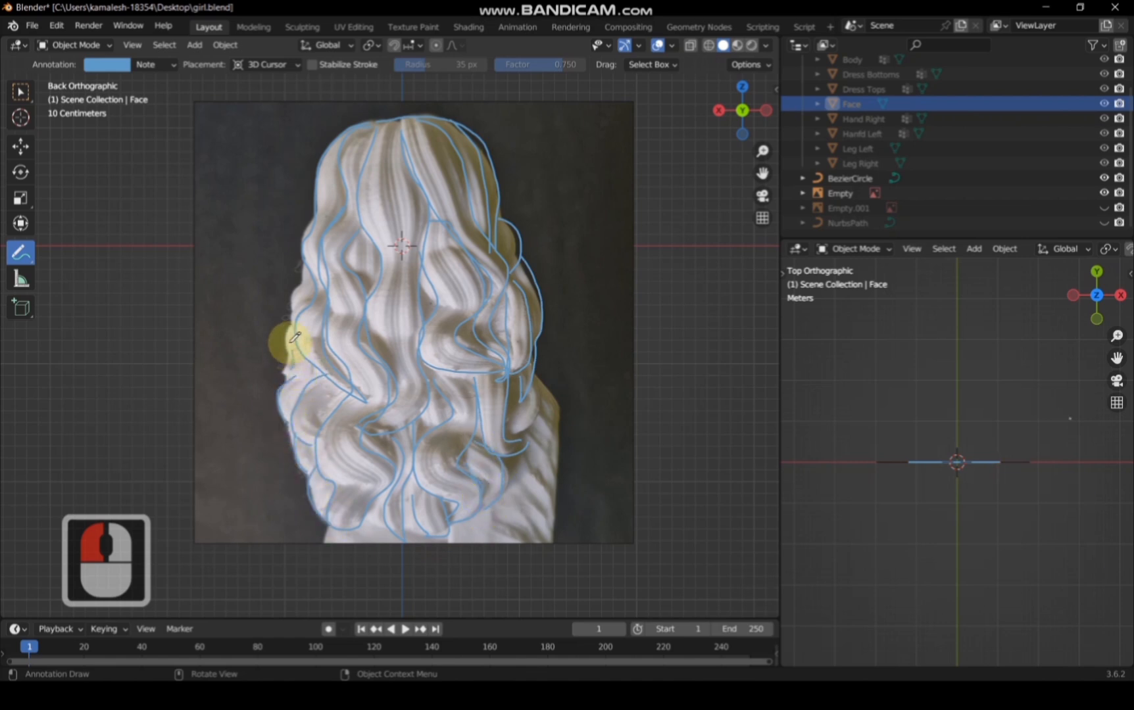
left_click_drag(293, 290, 308, 272)
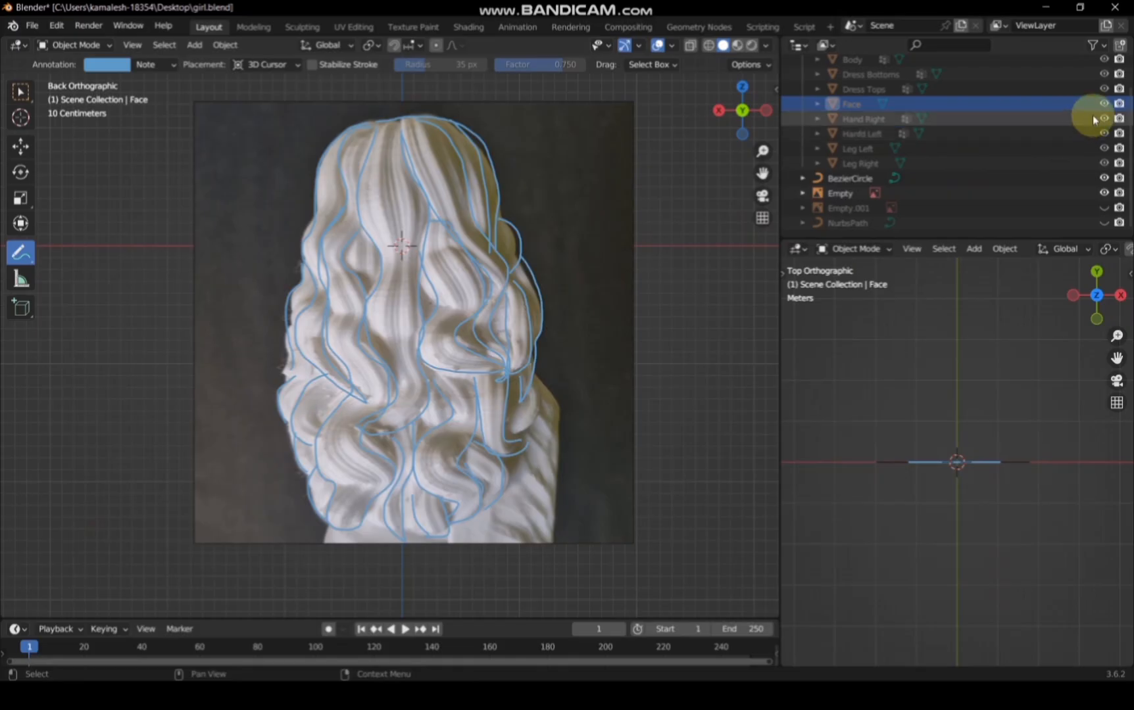
Step: Show the character Collection and the NurbsPath strand again beneath the annotated lock outlines
scroll(1098, 110, "up", 4)
left_click(1104, 77)
scroll(1105, 99, "down", 4)
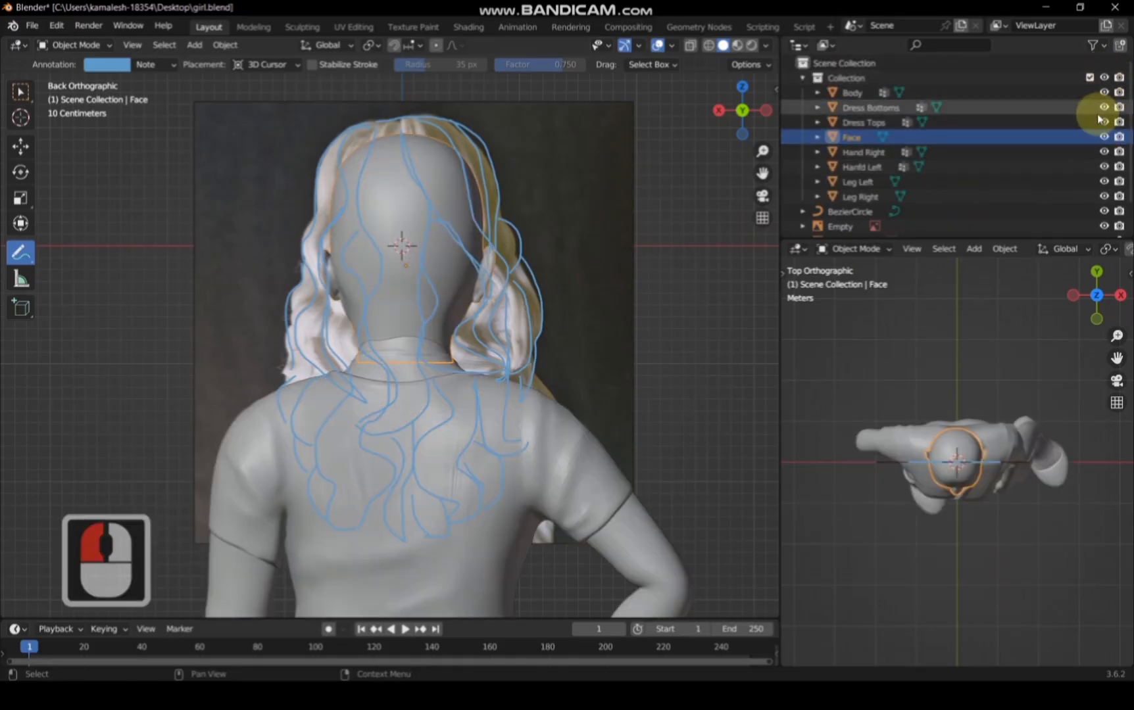
left_click(1104, 223)
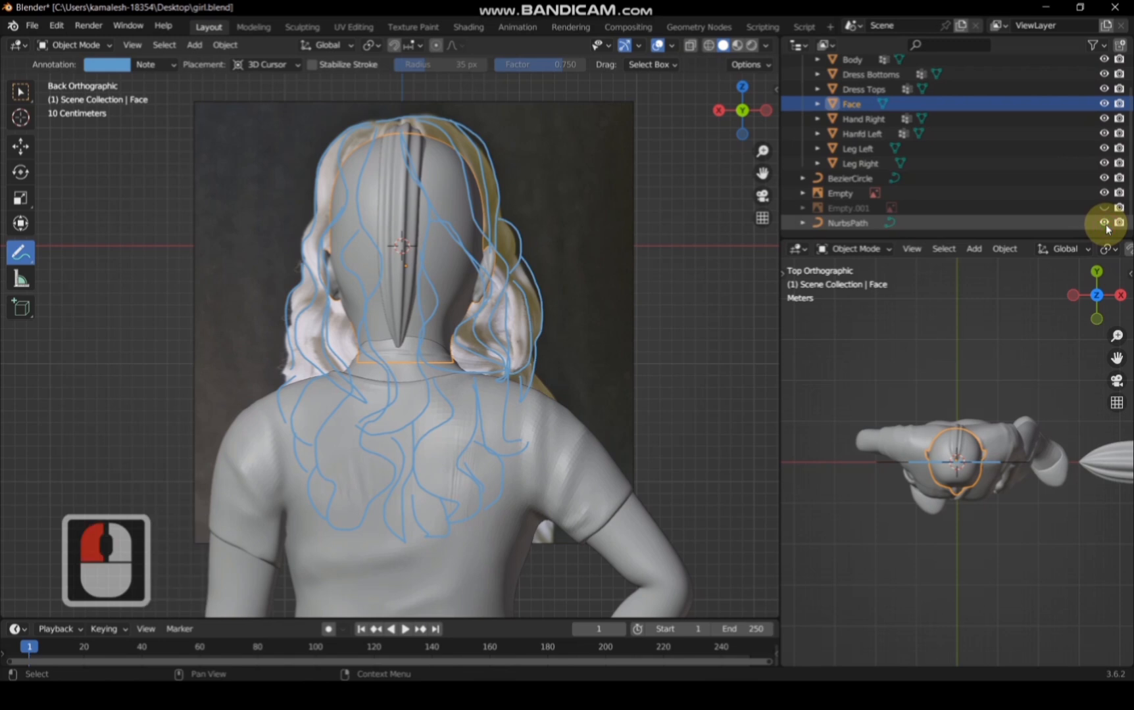
Step: Put the central back hair strand into Edit Mode and raise its lowest control point to just above the neck
left_click(21, 92)
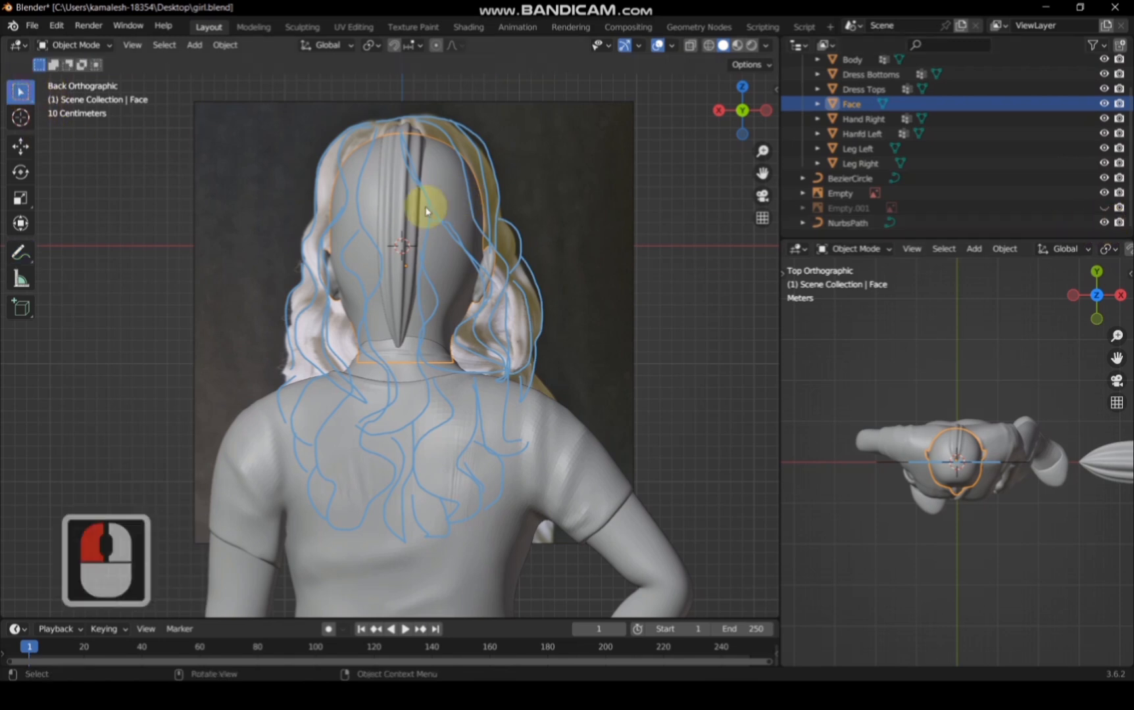
left_click(404, 211)
left_click_drag(763, 173, 764, 249)
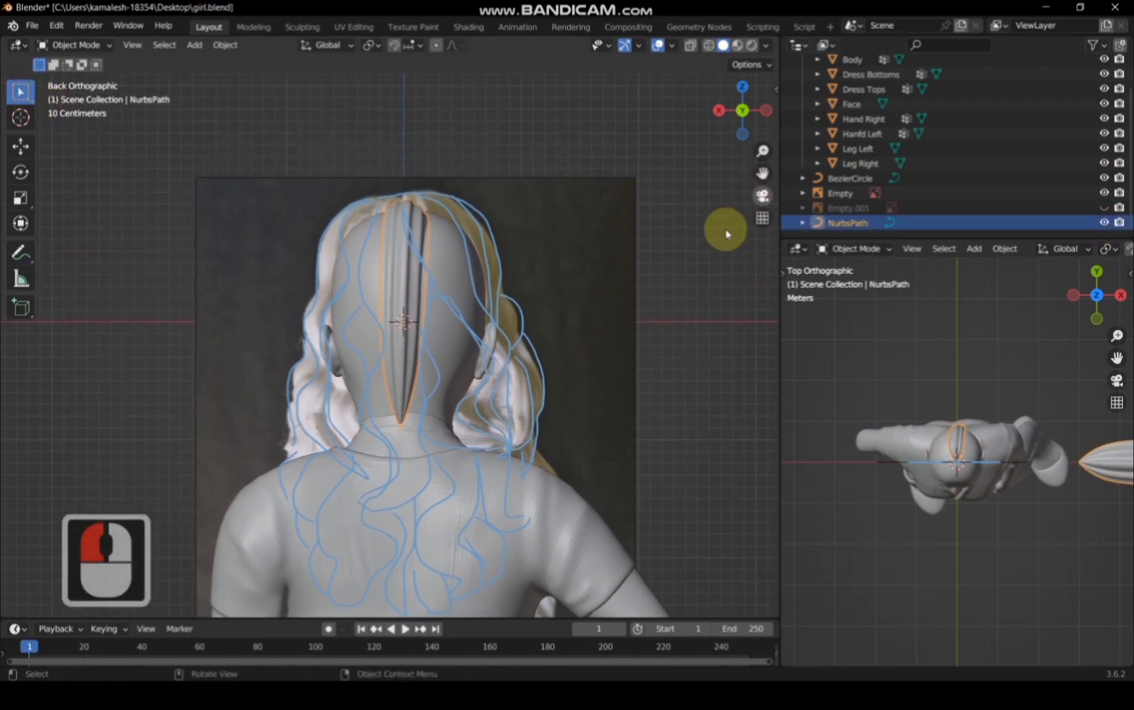
left_click(79, 46)
left_click(66, 61)
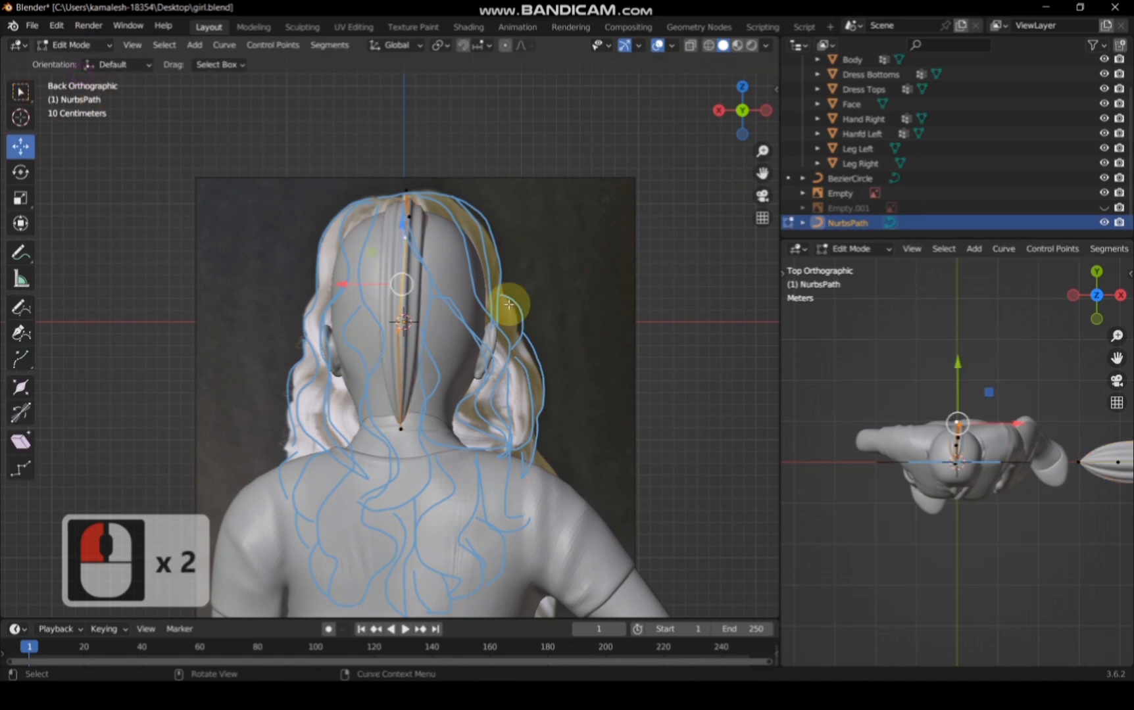
scroll(413, 375, "up", 2)
left_click(406, 467)
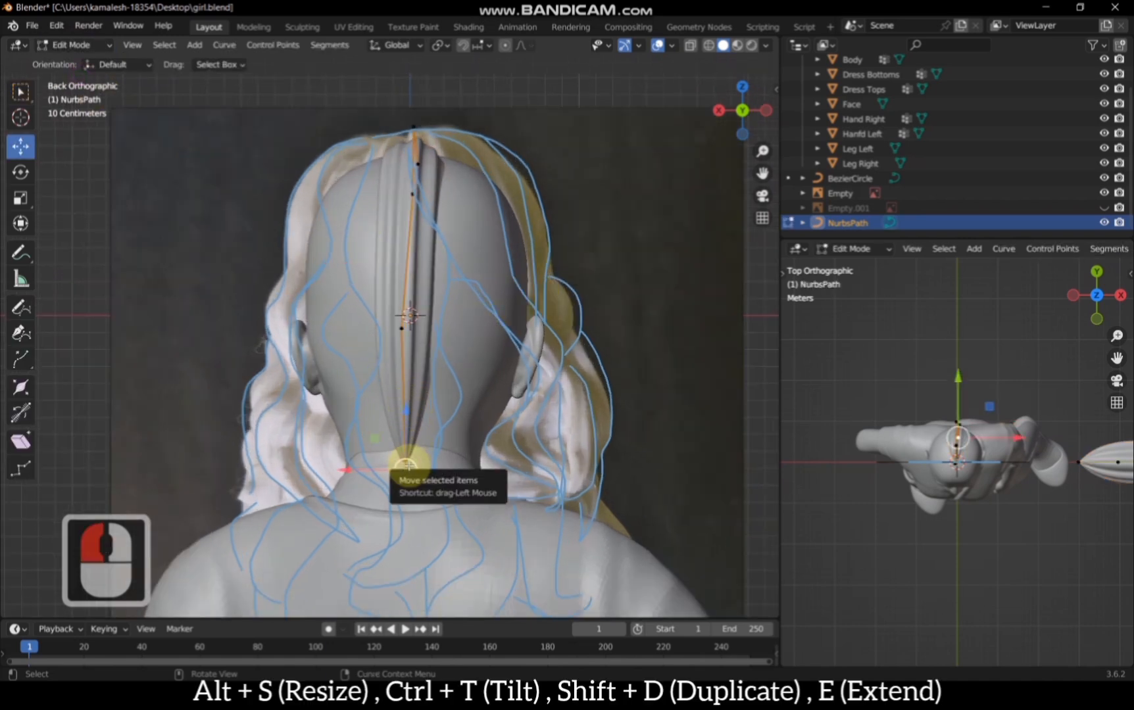
key("g")
left_click(413, 399)
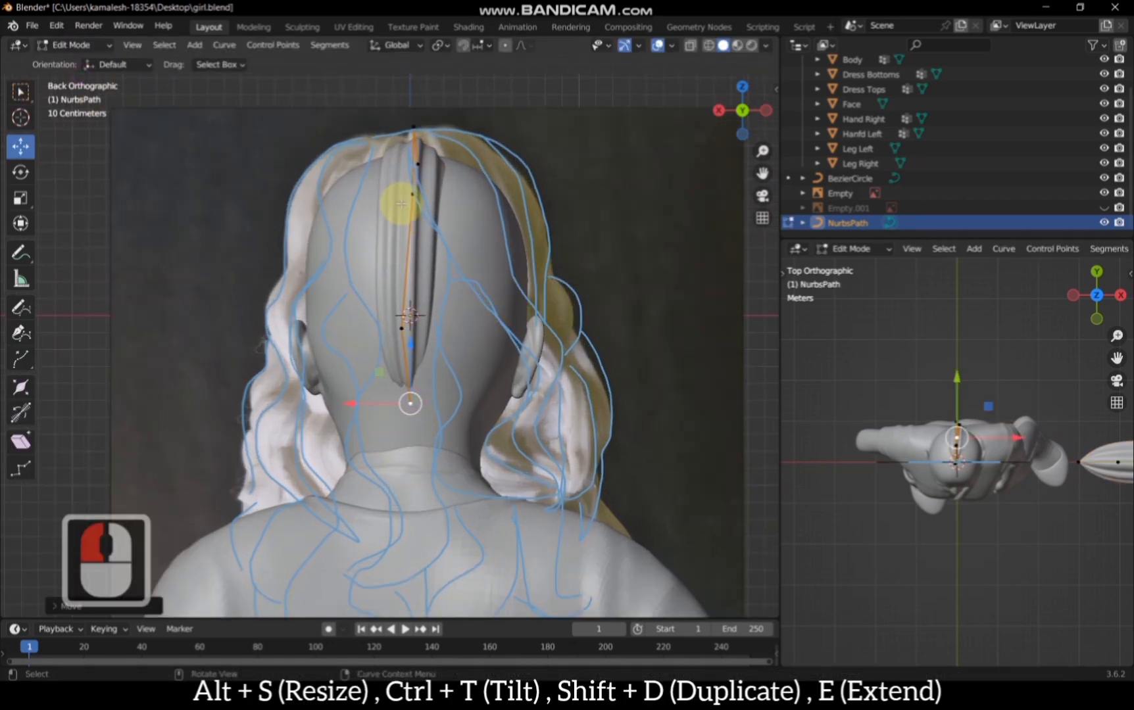
Step: Shift the strand's crown, upper-back and middle control points toward the annotated lock on the left half of the head
left_click(410, 193)
key("g")
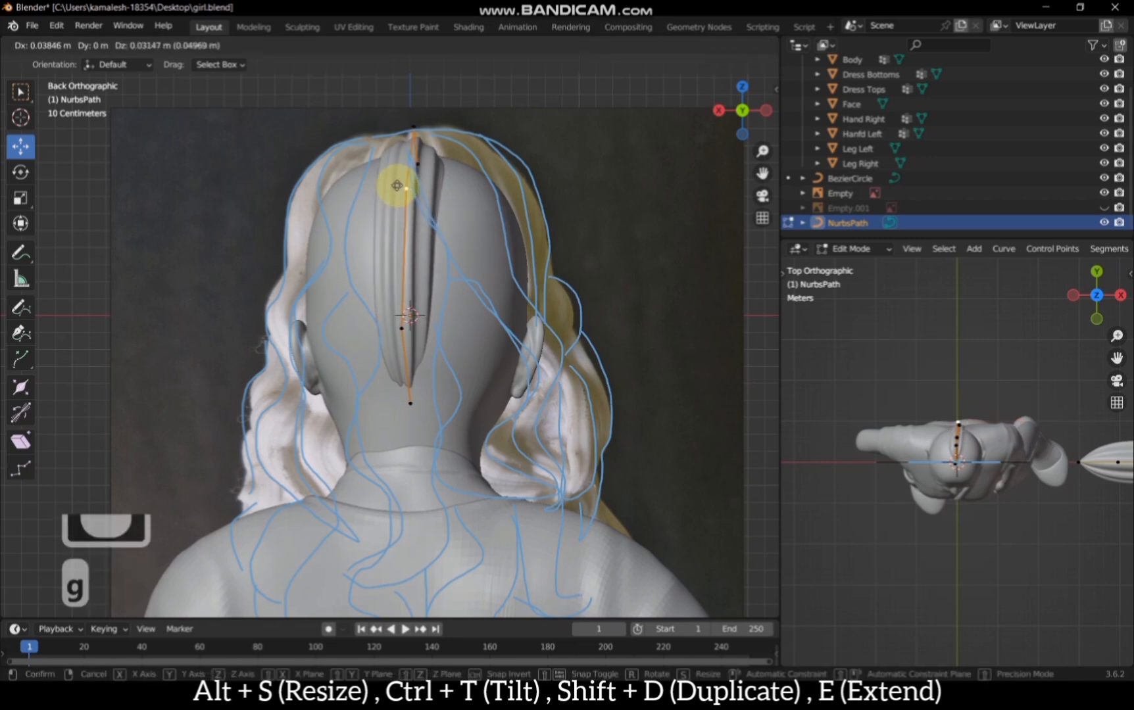
left_click(375, 177)
left_click(415, 125)
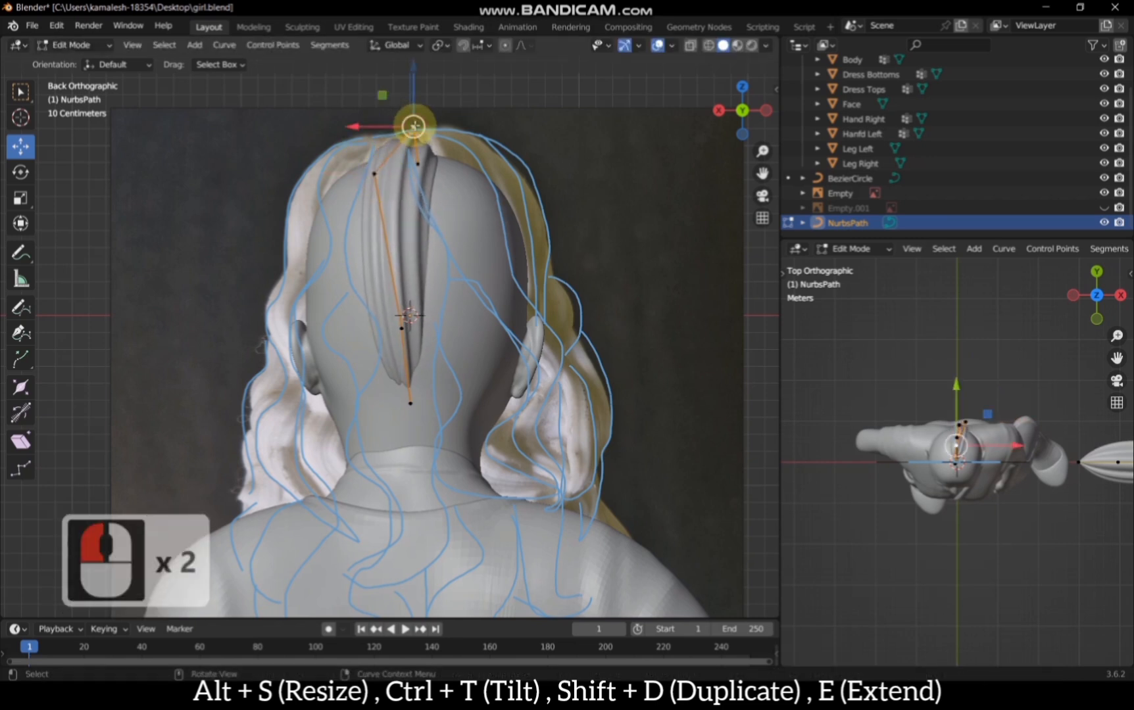
key("g")
left_click(393, 109)
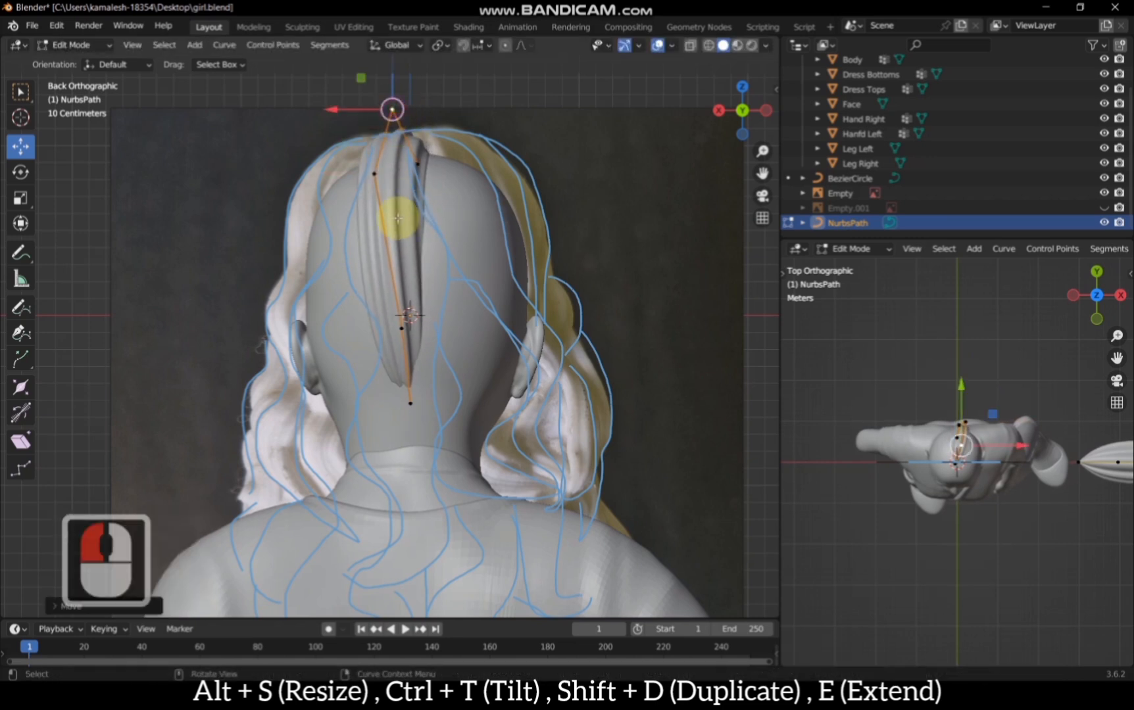
left_click(406, 325)
key("g")
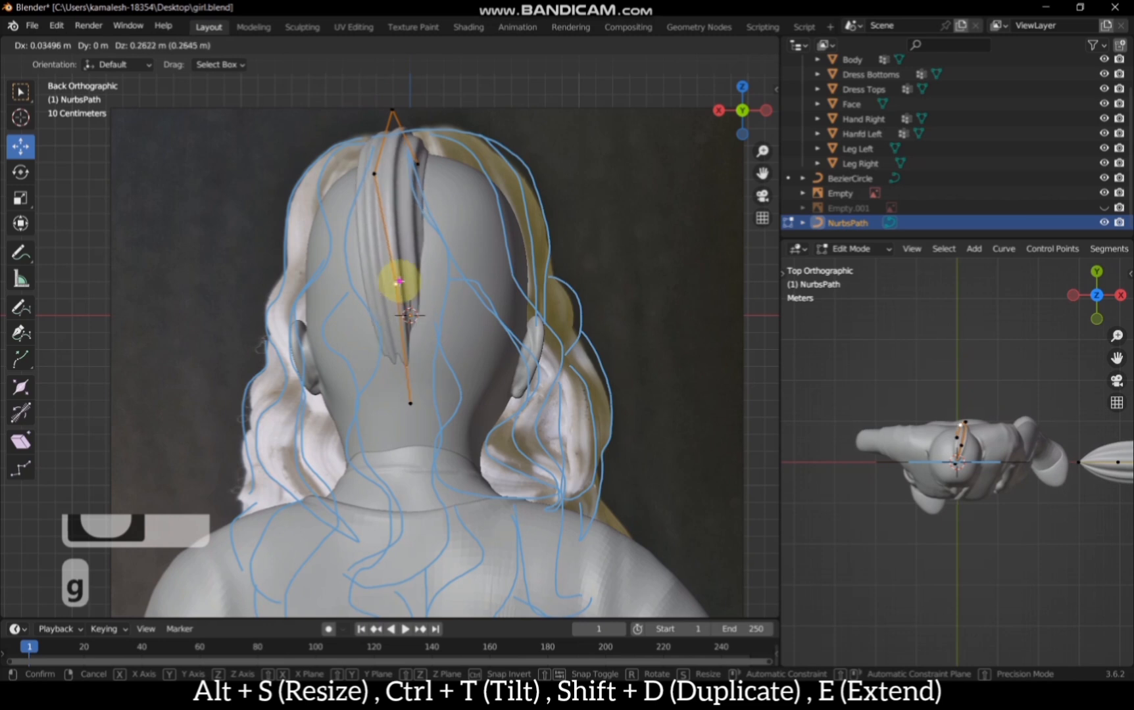
left_click(397, 283)
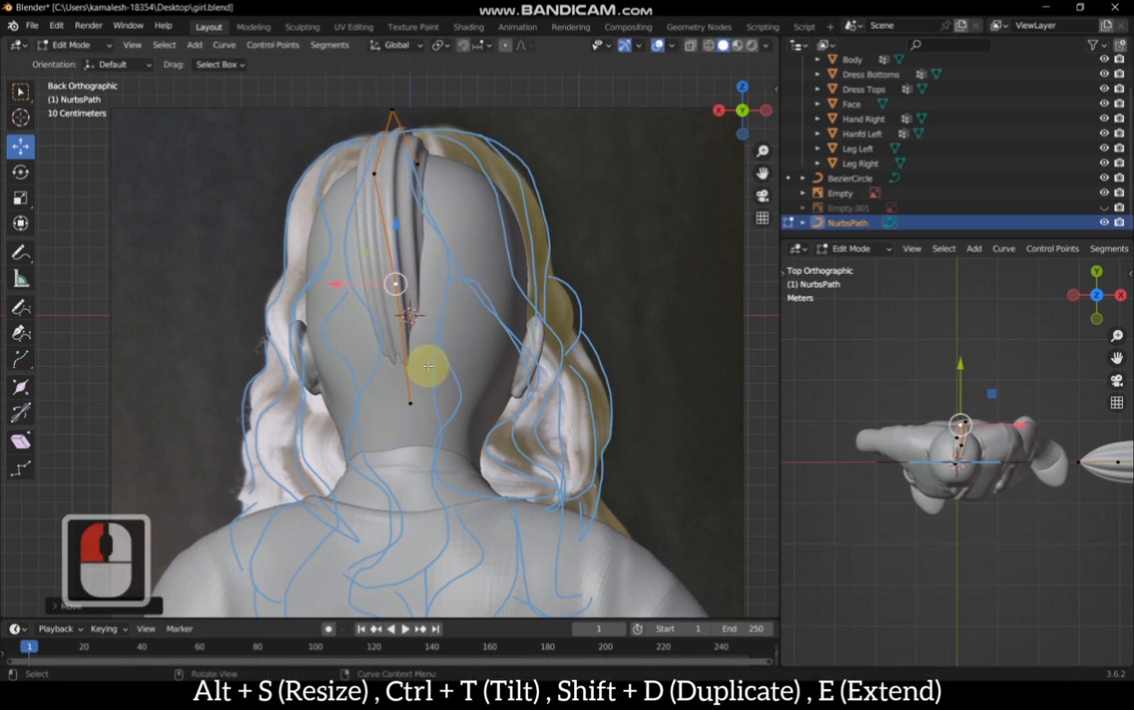
Step: Extrude the strand's lower end down onto the upper back and fatten the strand at the control point above the neck
left_click(411, 403)
key("e")
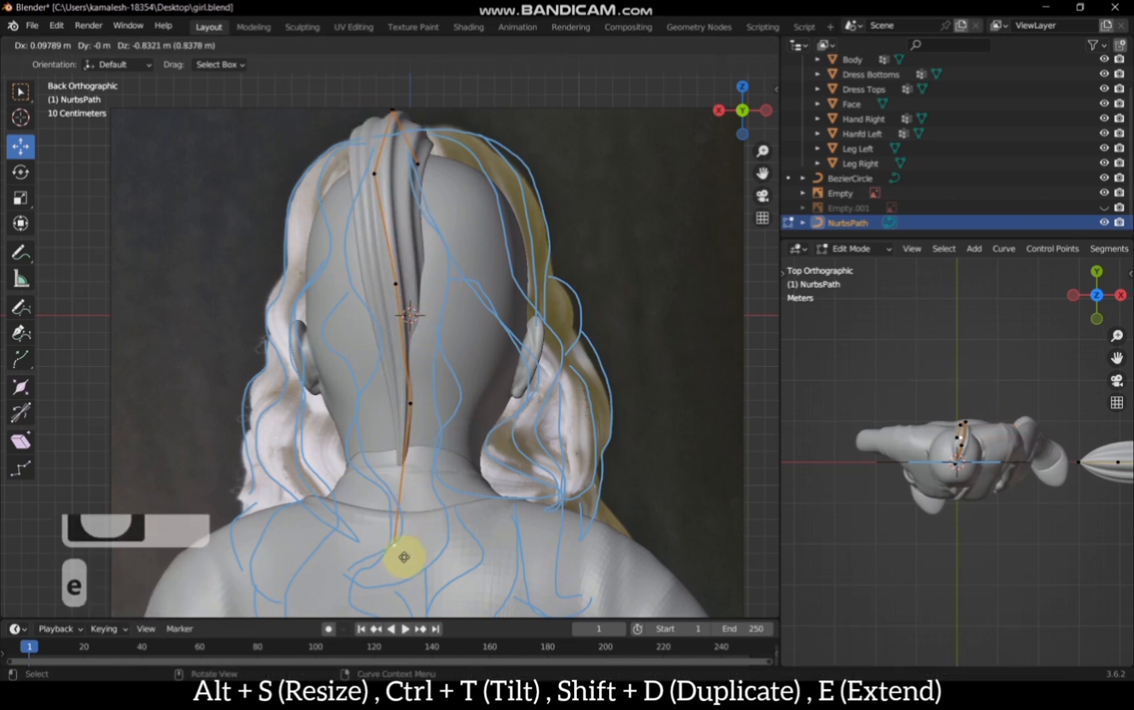
left_click(376, 560)
scroll(411, 397, "down", 1)
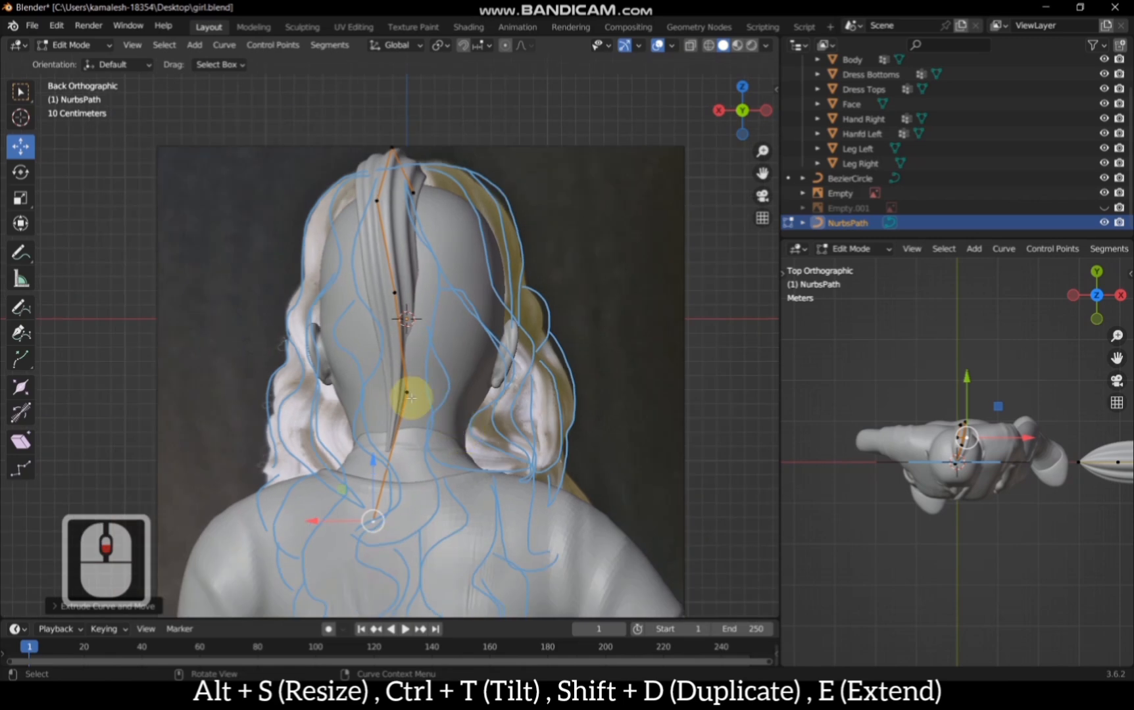
left_click(406, 393)
key("alt+s")
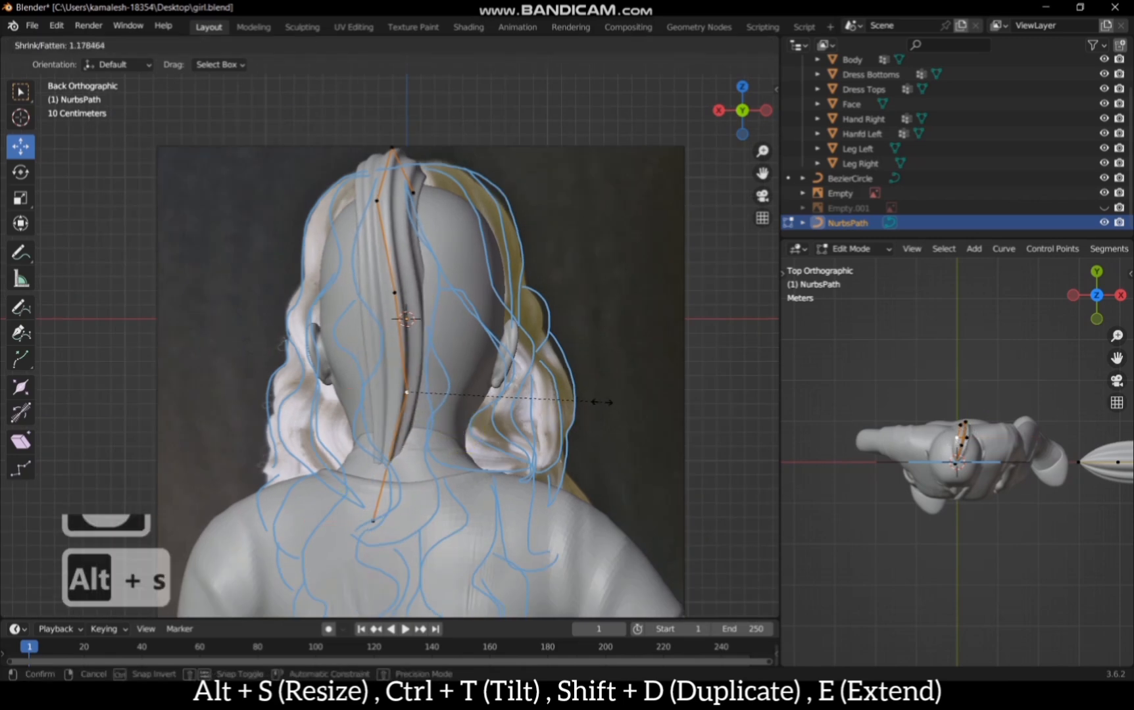
left_click(489, 361)
Step: In side view, lower the crown point, bring the upper-back point closer to the skull and pull the mid-back point outward
left_click_drag(743, 109, 746, 123)
double_click(756, 116)
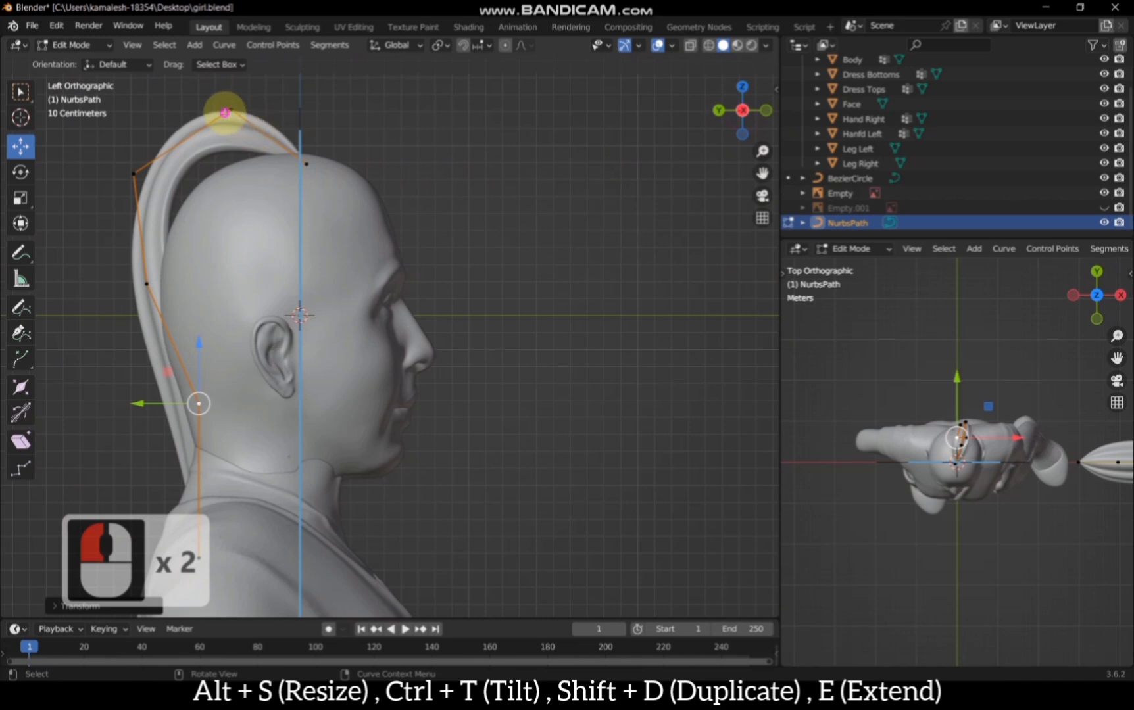
left_click(225, 113)
key("g")
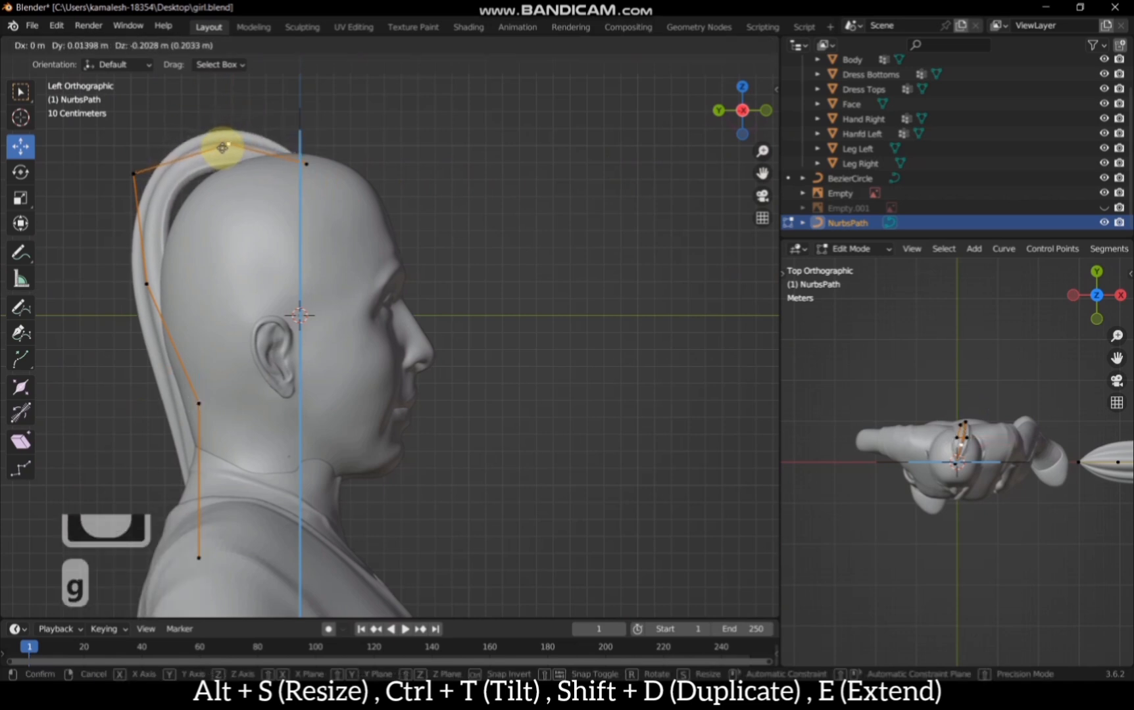
left_click(223, 146)
left_click(131, 175)
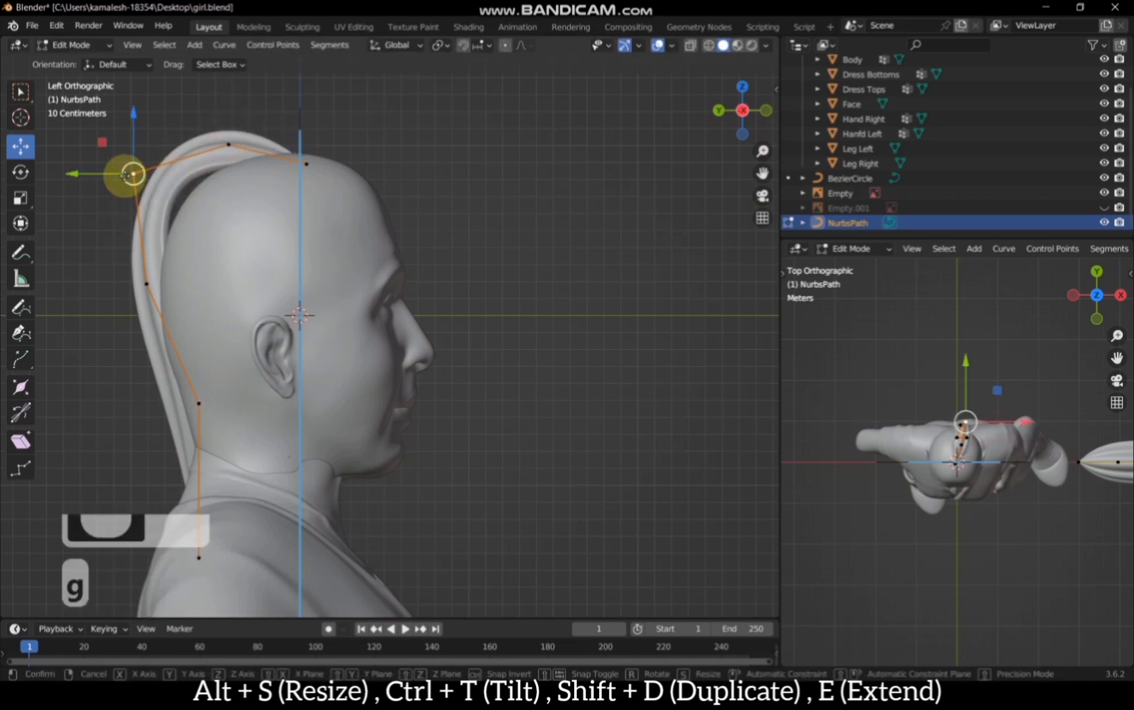
left_click(140, 202)
left_click(146, 283)
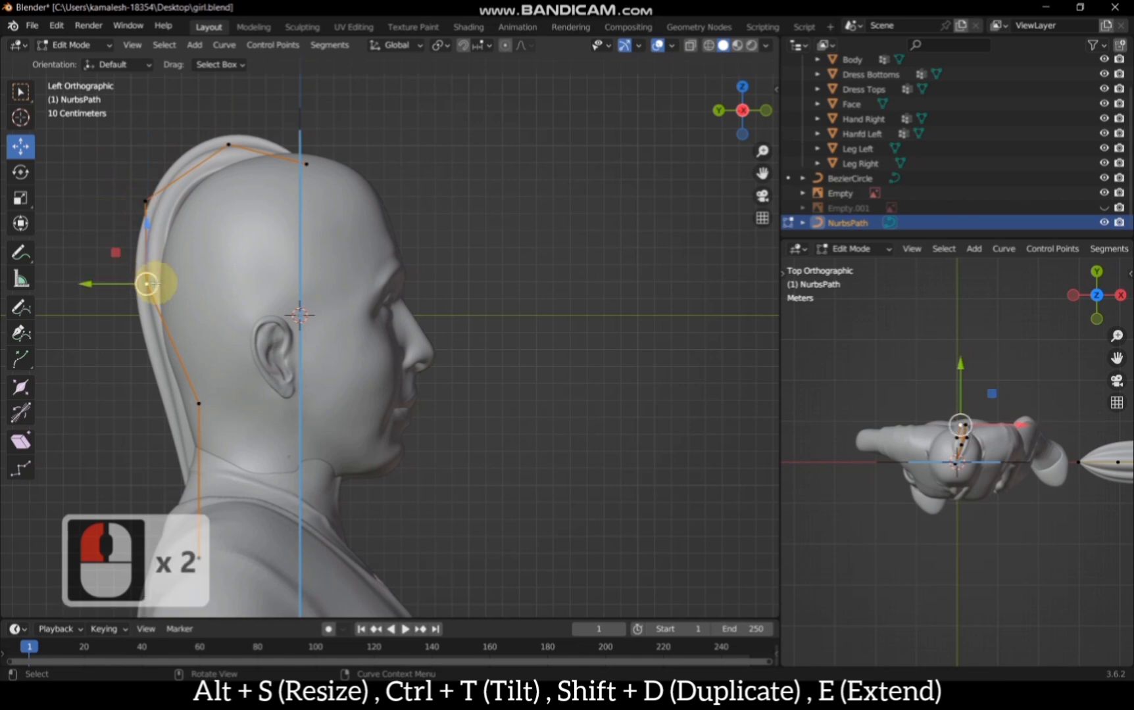
key("g")
left_click(123, 284)
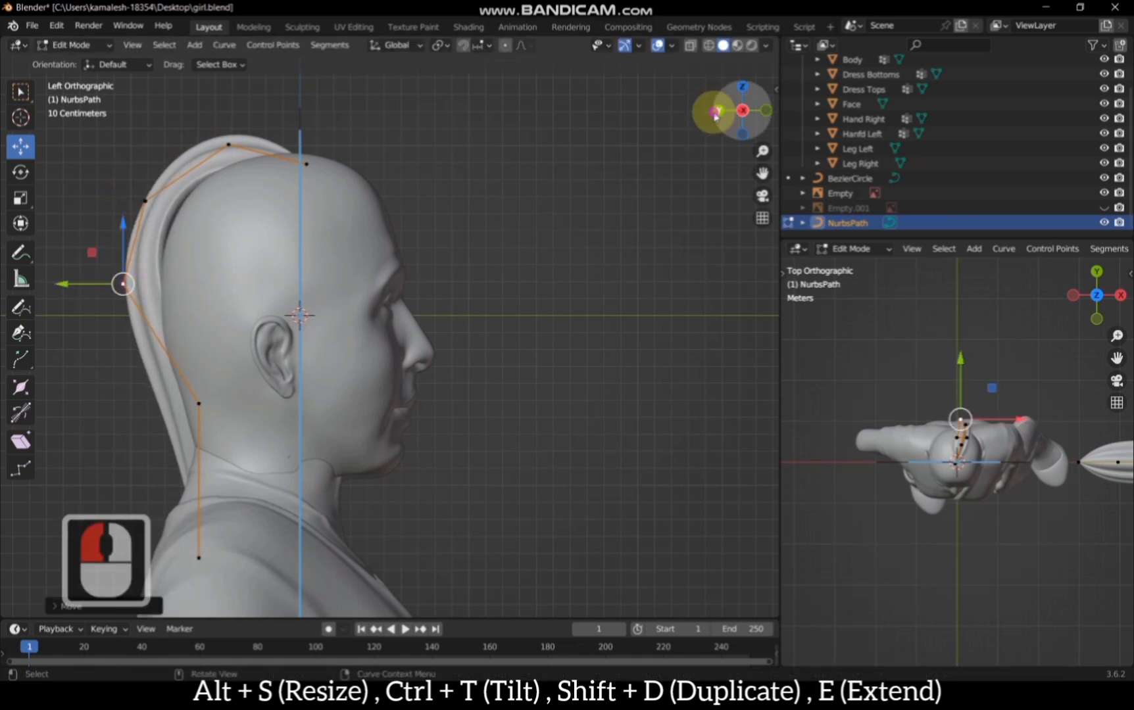
Step: In back view, move the strand's end point sideways toward the centre of the upper back
double_click(715, 113)
left_click(373, 556)
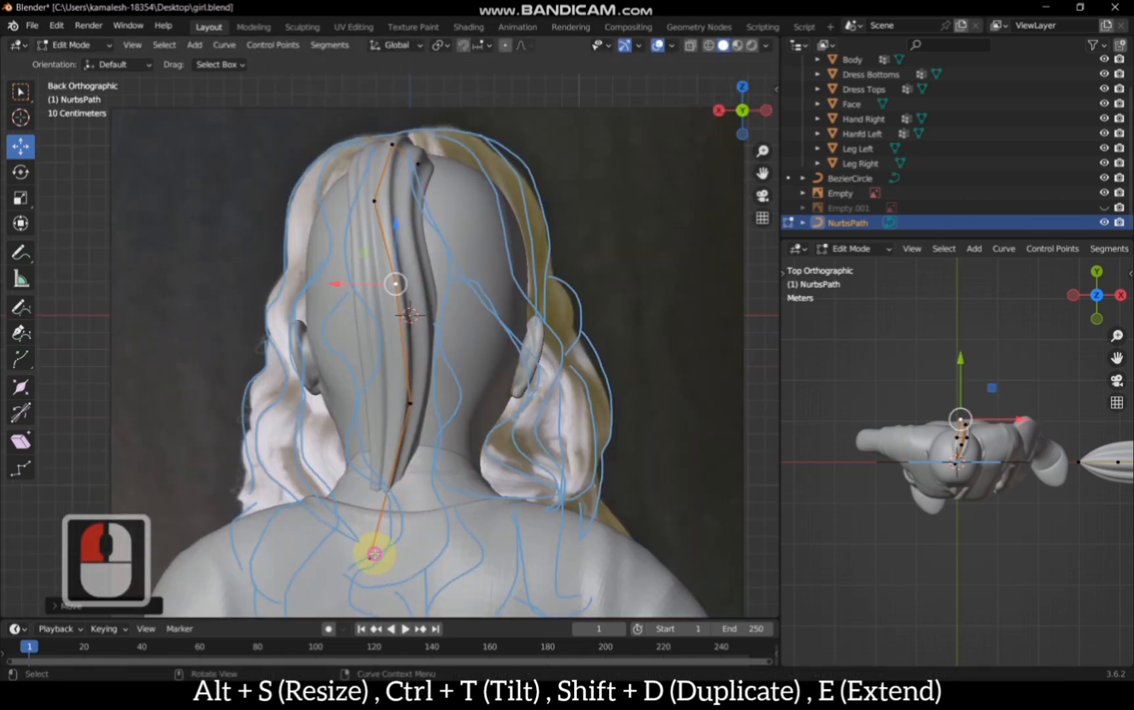
key("g")
left_click(421, 554)
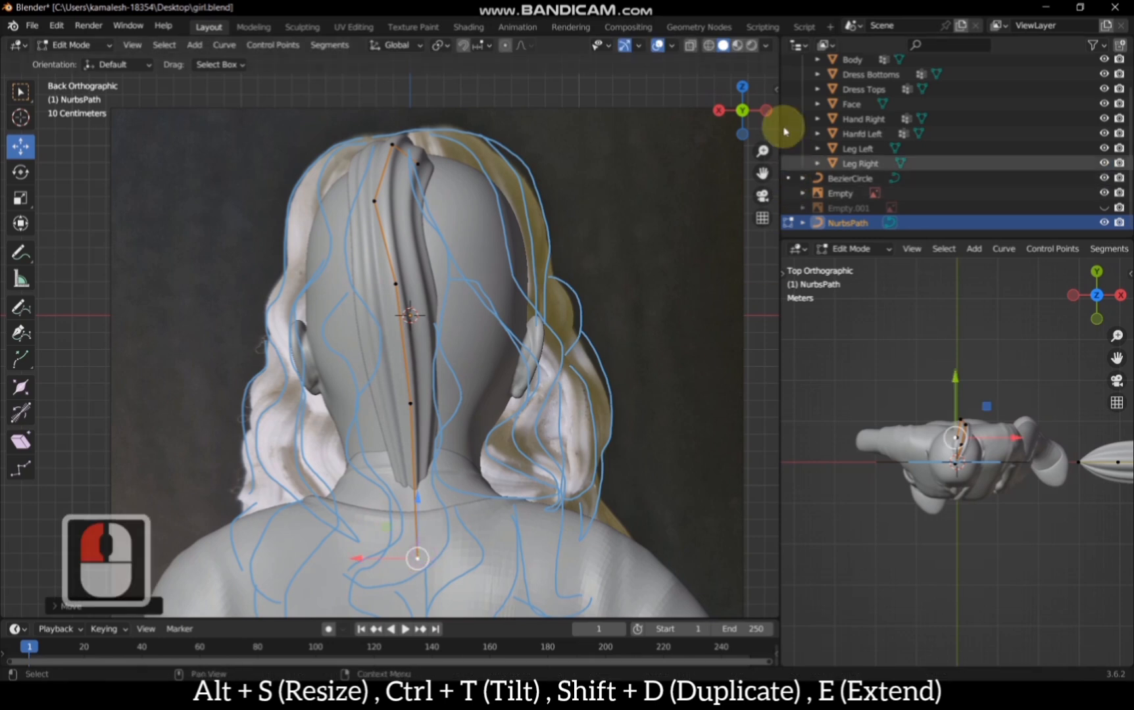
Step: Set the second viewport to the left side view and pull the strand's end point backward out of the shoulders
left_click(719, 110)
scroll(661, 491, "down", 1)
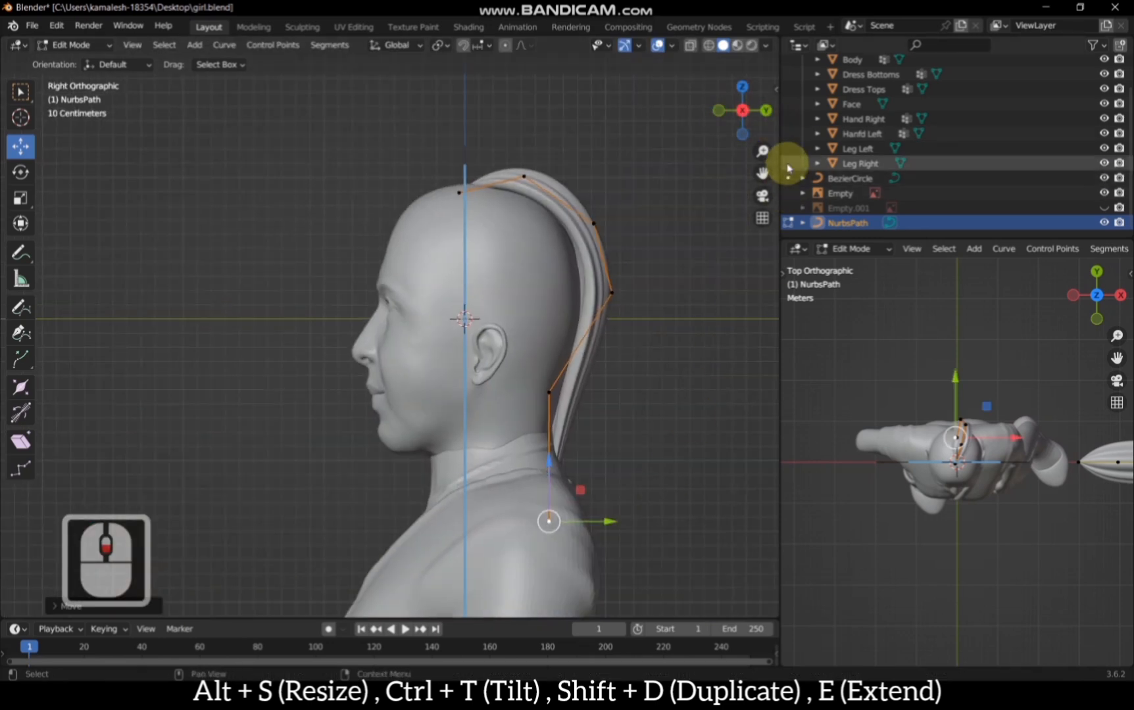
left_click_drag(767, 169, 672, 16)
left_click(1074, 295)
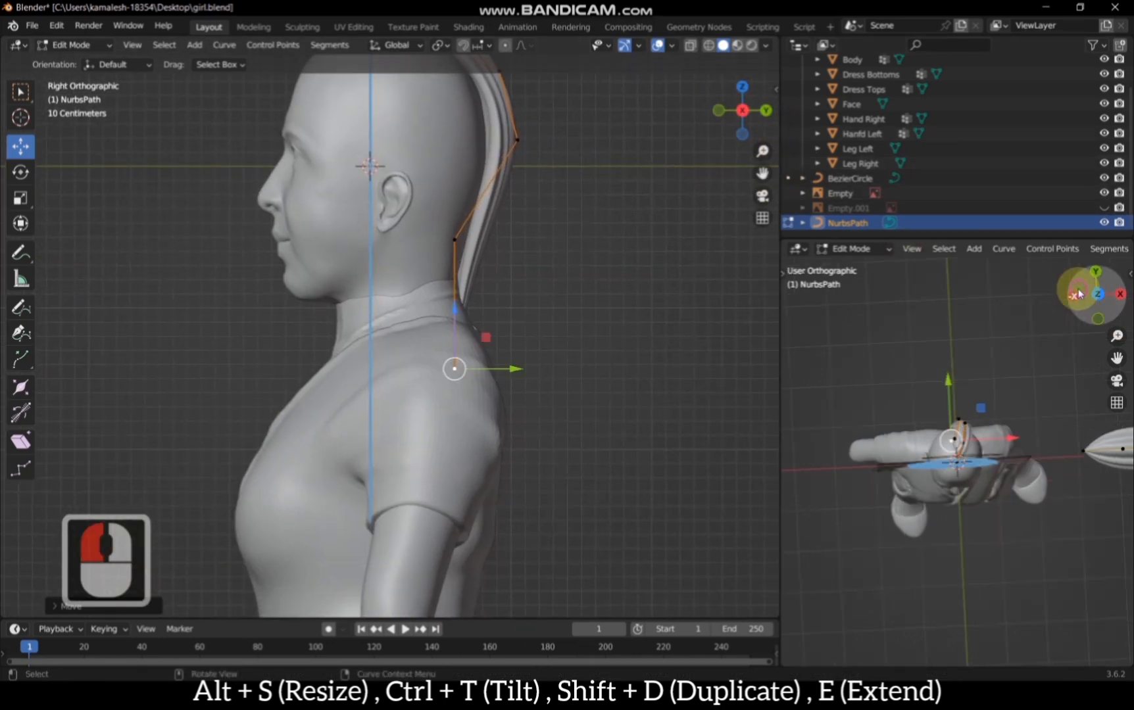
scroll(1081, 331, "up", 6)
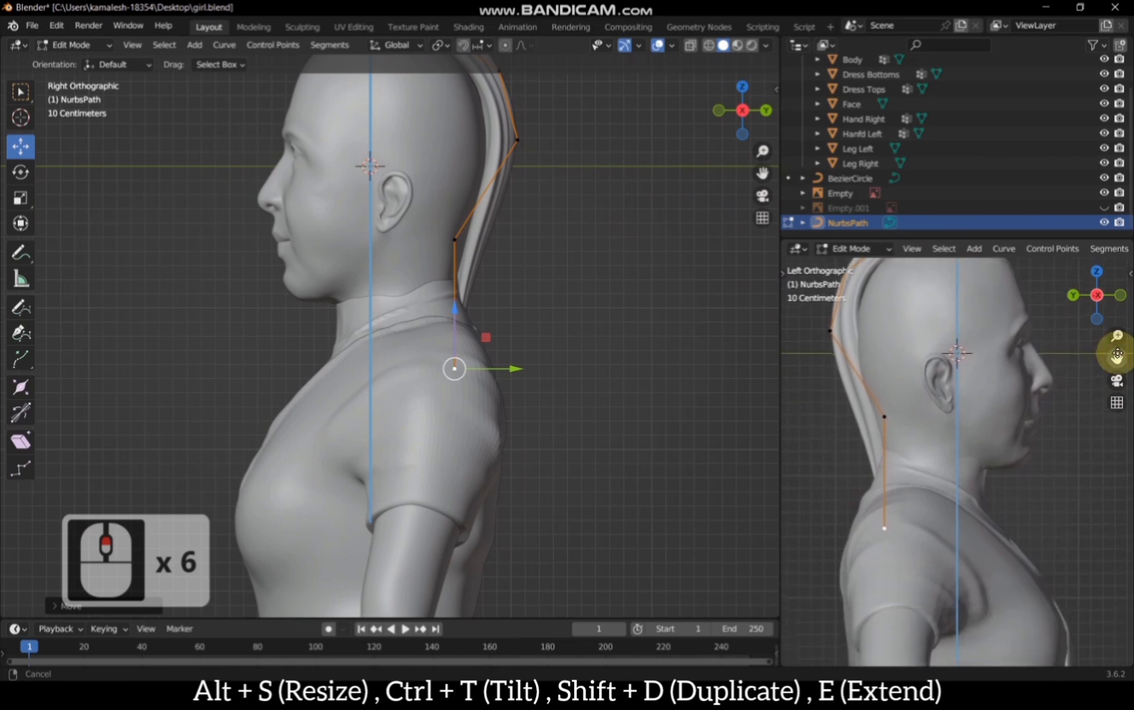
scroll(1116, 355, "up", 3)
scroll(570, 388, "down", 1)
key("g")
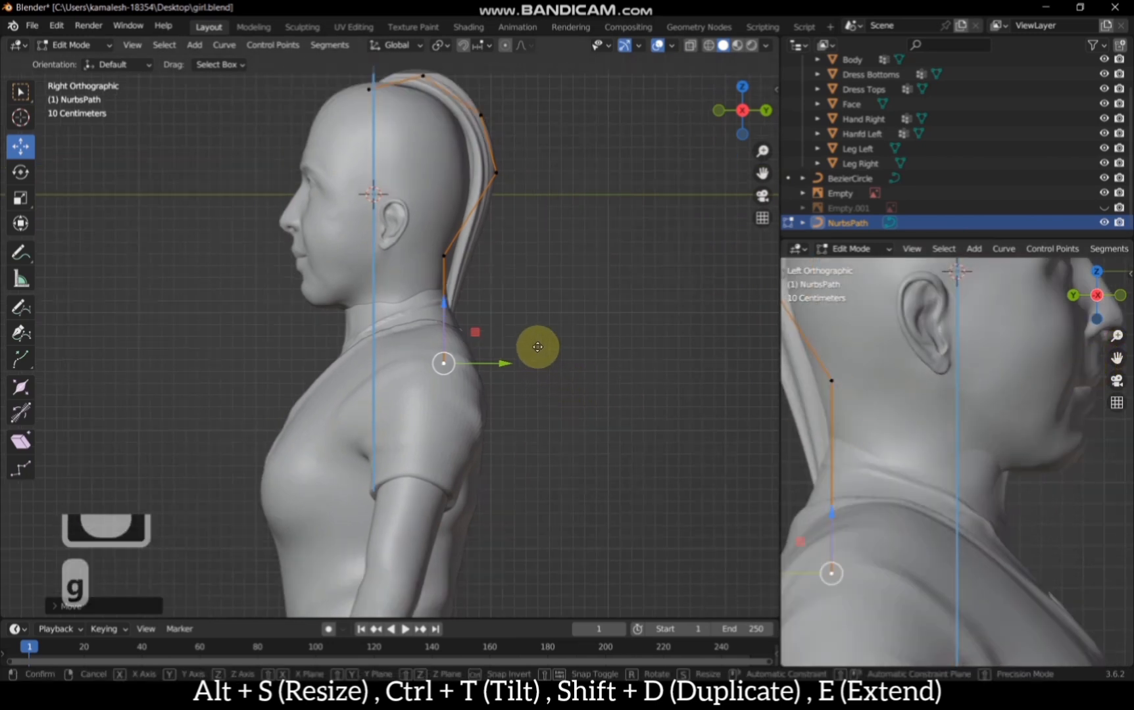
left_click(562, 334)
Step: Enlarge the second viewport, place the end point at the curl outline left of the spine and bring it closer to the back
left_click(764, 111)
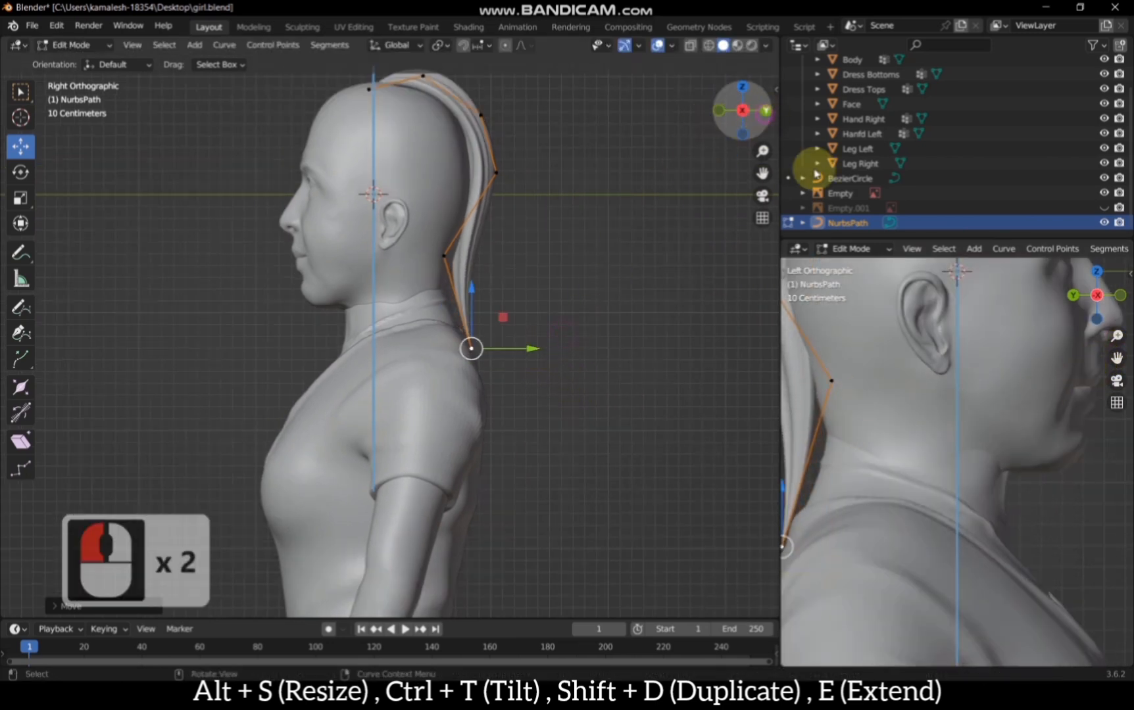
left_click_drag(778, 167, 689, 167)
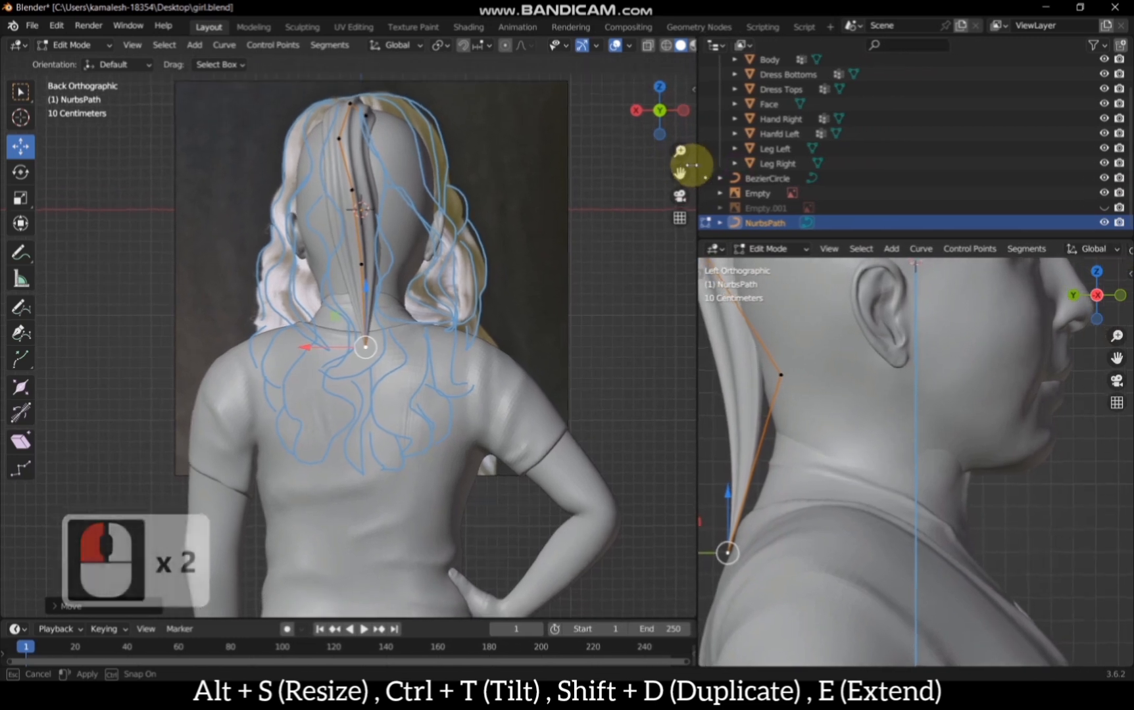
scroll(331, 309, "up", 2)
scroll(379, 347, "up", 2)
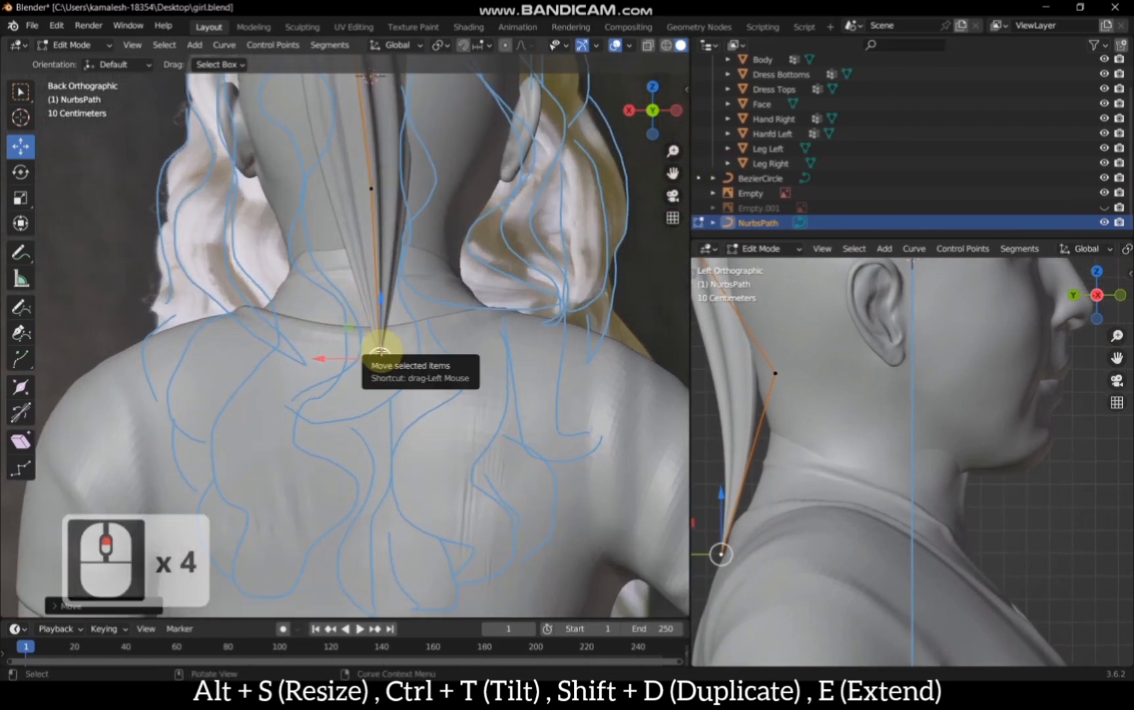
key("g")
left_click(311, 418)
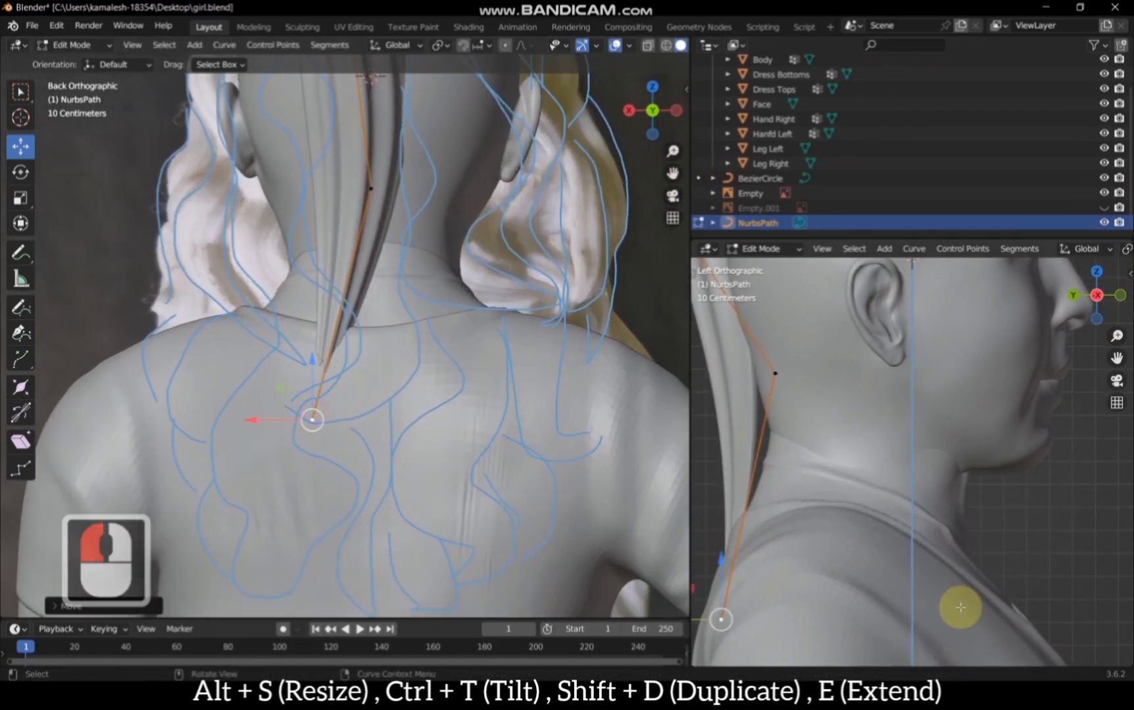
scroll(947, 606, "down", 1)
key("g")
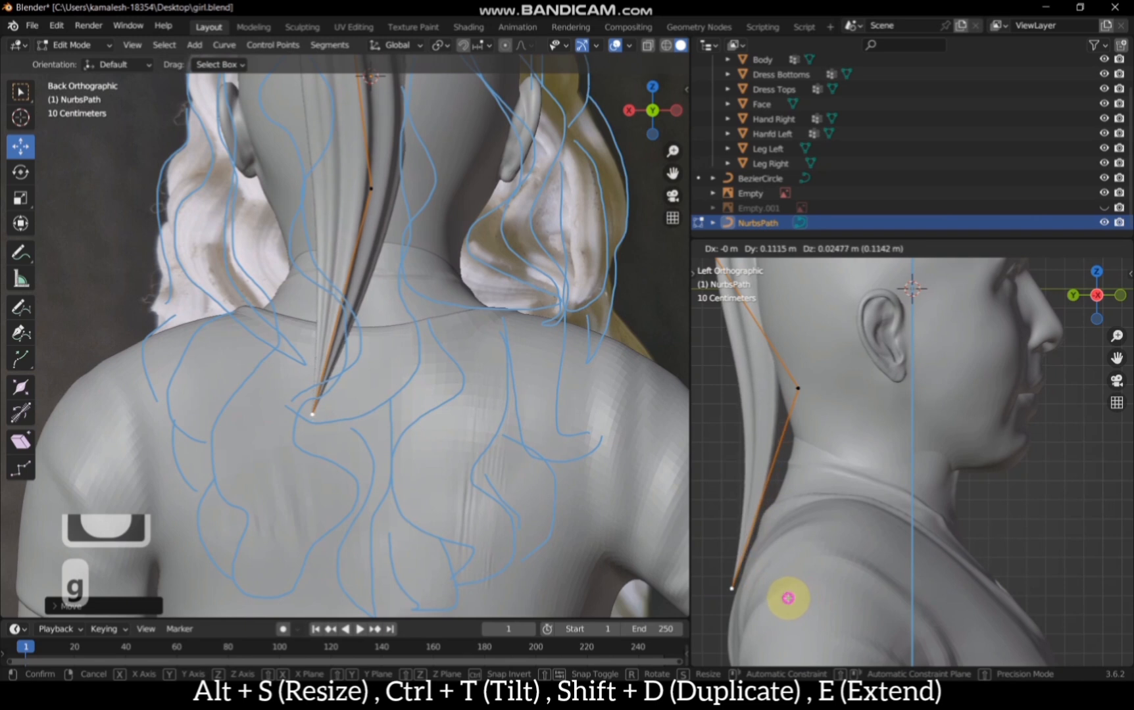
left_click(784, 595)
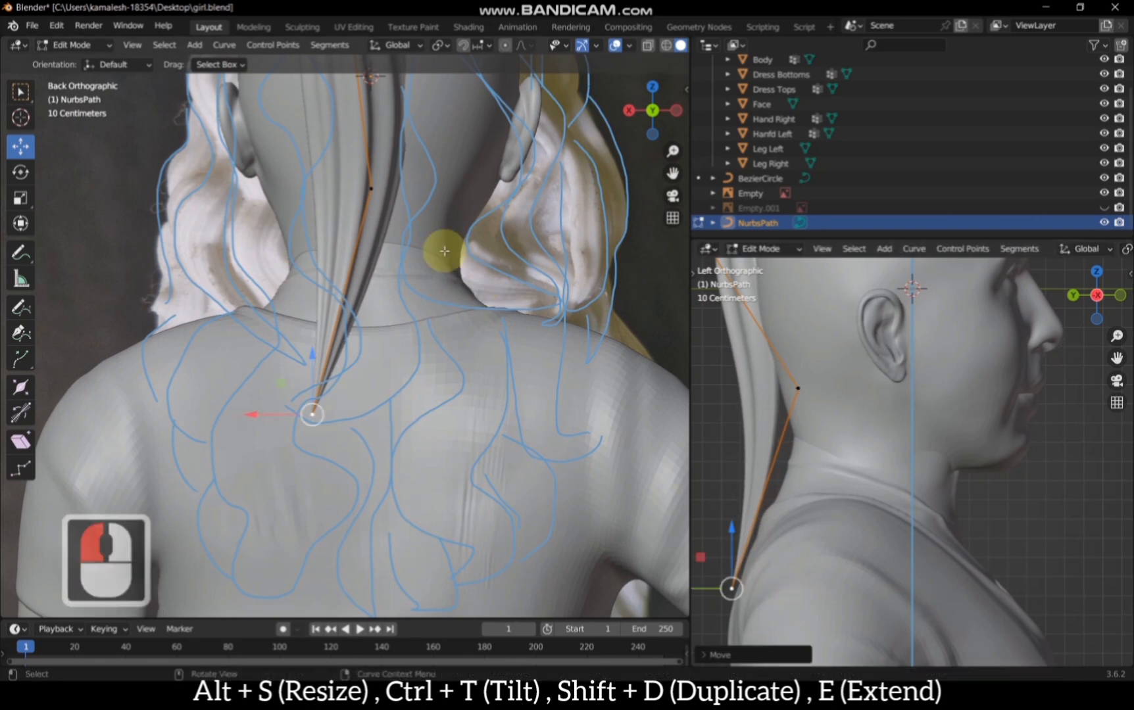
Step: Subdivide the strand's last segment and move the new control point down and right to start the curl
left_click(372, 187, "shift")
right_click(374, 186)
left_click(355, 160)
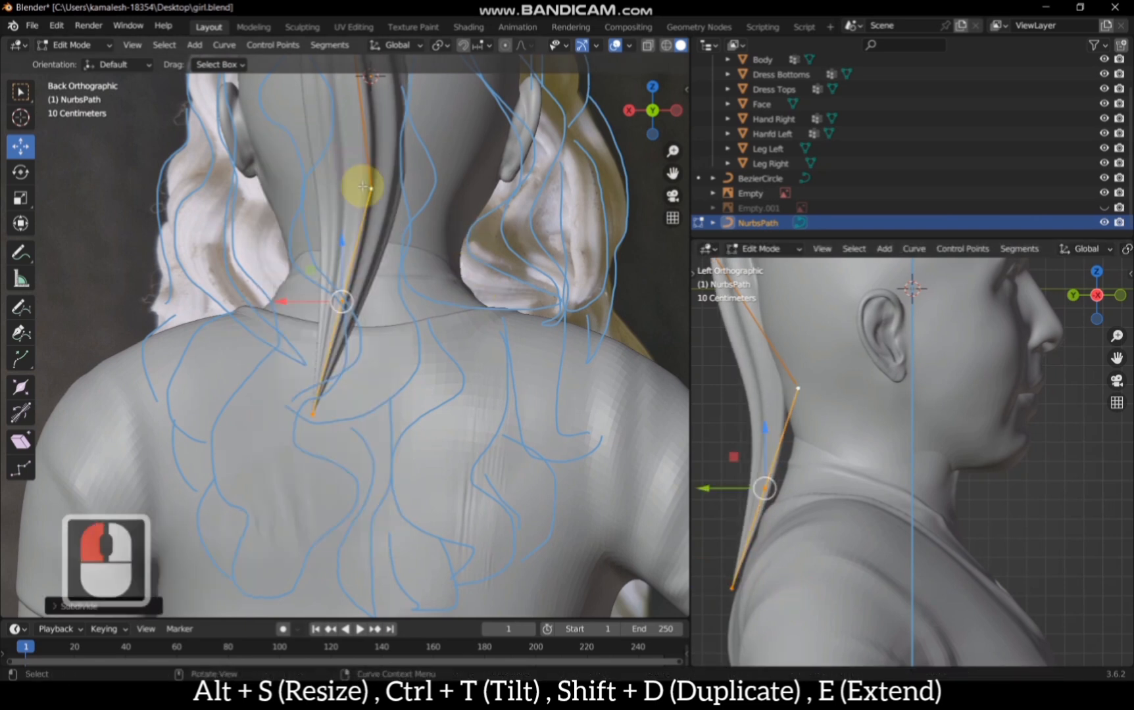
left_click(341, 300)
key("g")
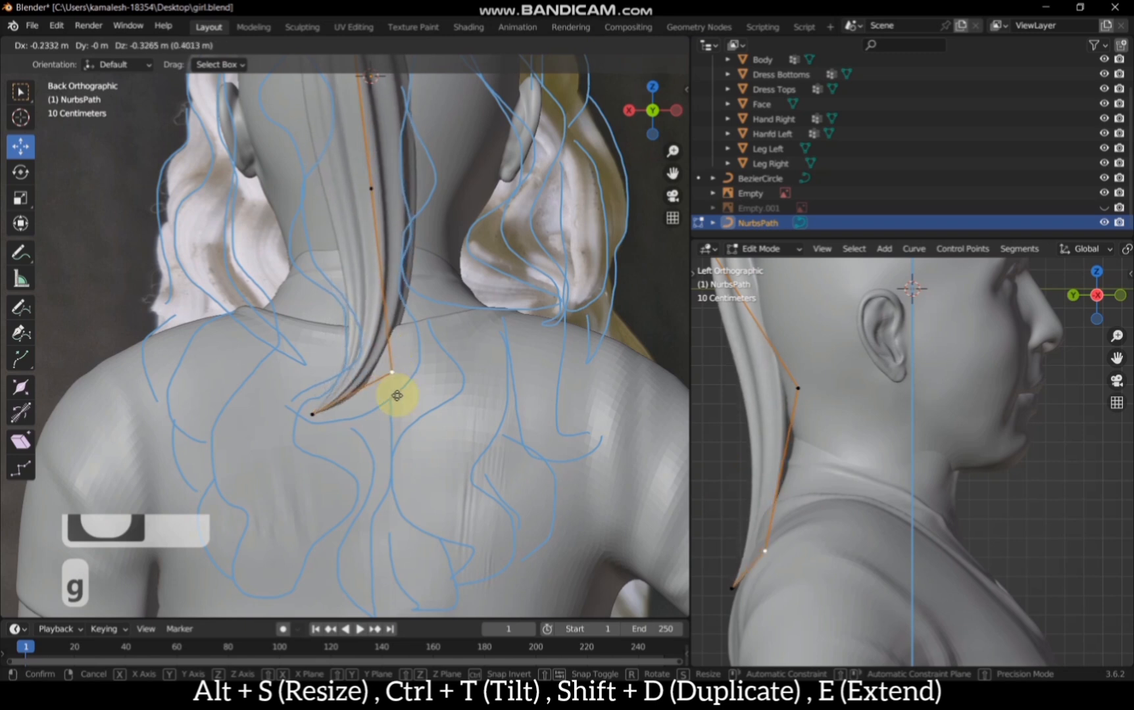
left_click(393, 408)
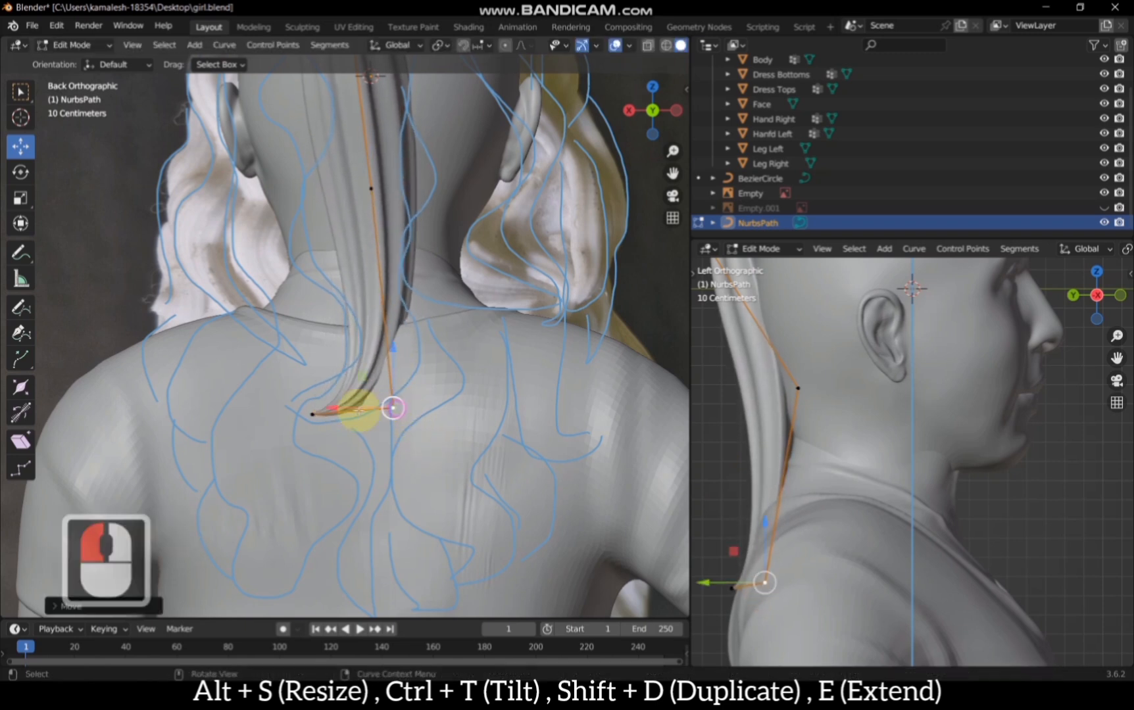
Step: Move the strand's tip further left and the bend point down and right to match the annotated curl
left_click(313, 415)
key("g")
left_click(304, 403)
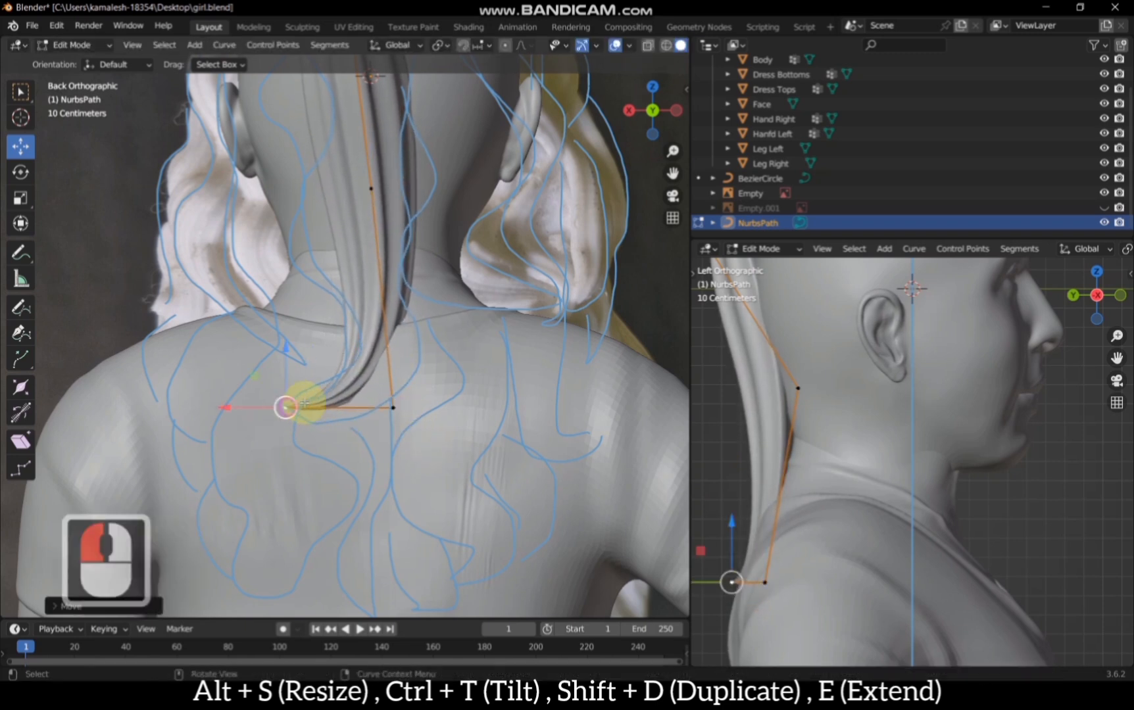
left_click(390, 405)
key("g")
left_click(417, 433)
scroll(379, 256, "down", 2)
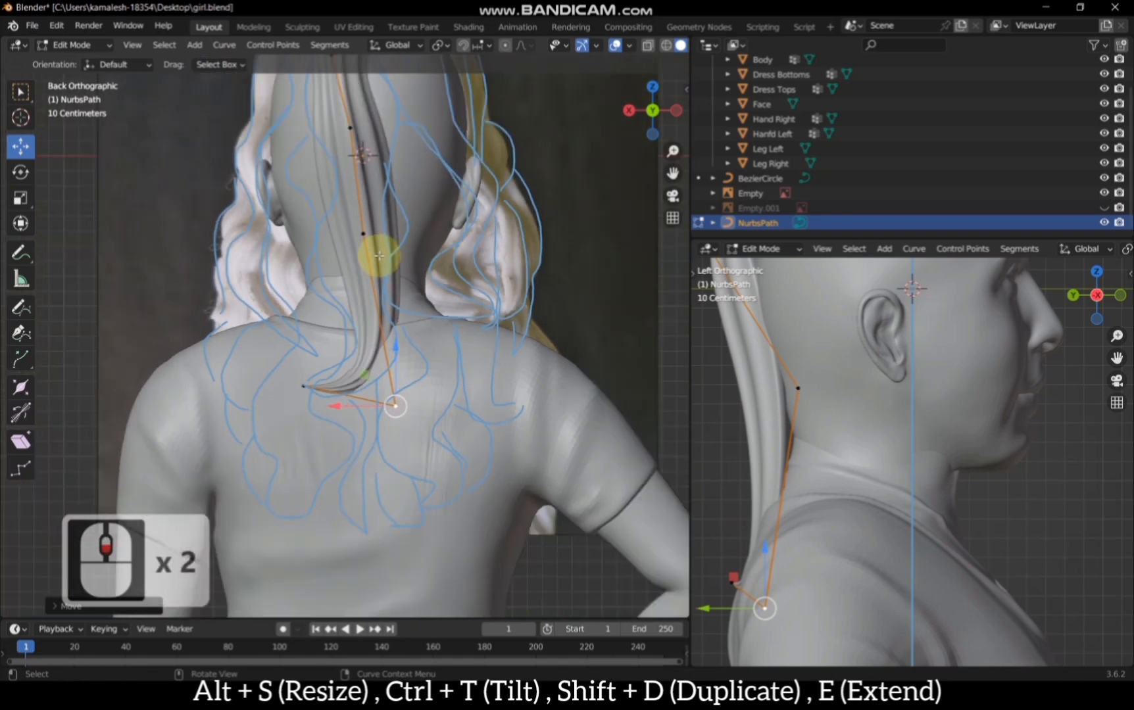
Step: Move the strand's control point at the nape to the left in the back view to follow the wavy outline
left_click(362, 229)
key("g")
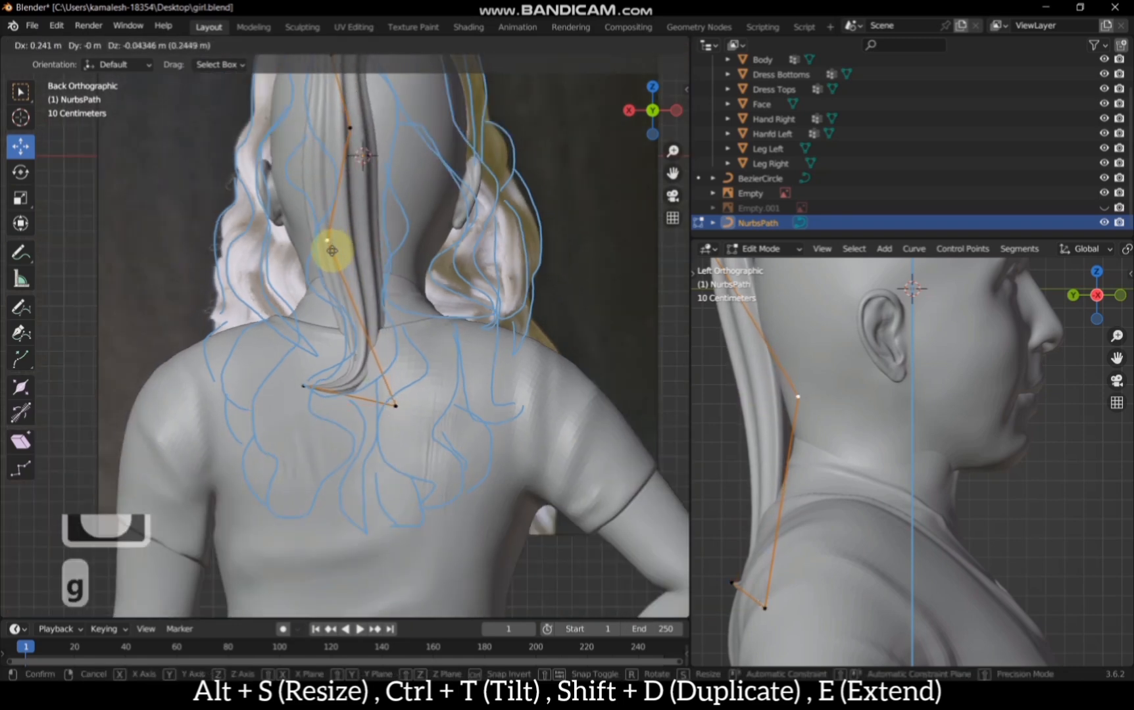
left_click(328, 249)
Step: Move the strand's mid-head control point to the right and fatten the strand there by a factor of about 1.25
left_click_drag(672, 173, 674, 278)
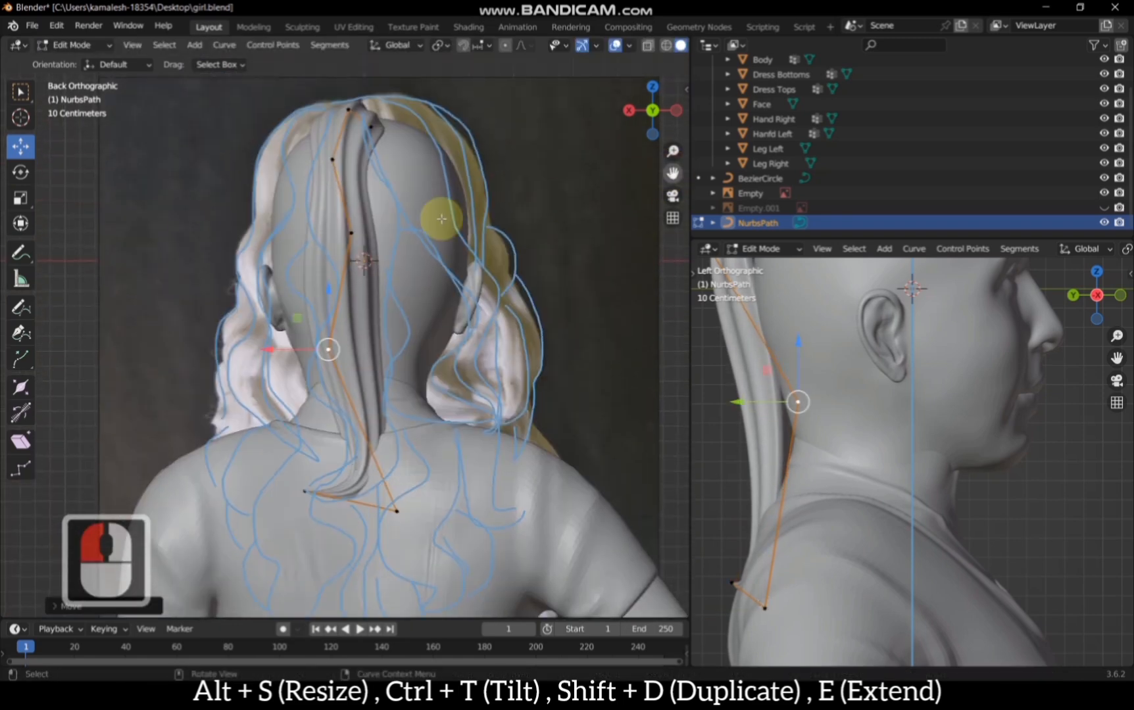
left_click(352, 233)
key("g")
left_click(392, 216)
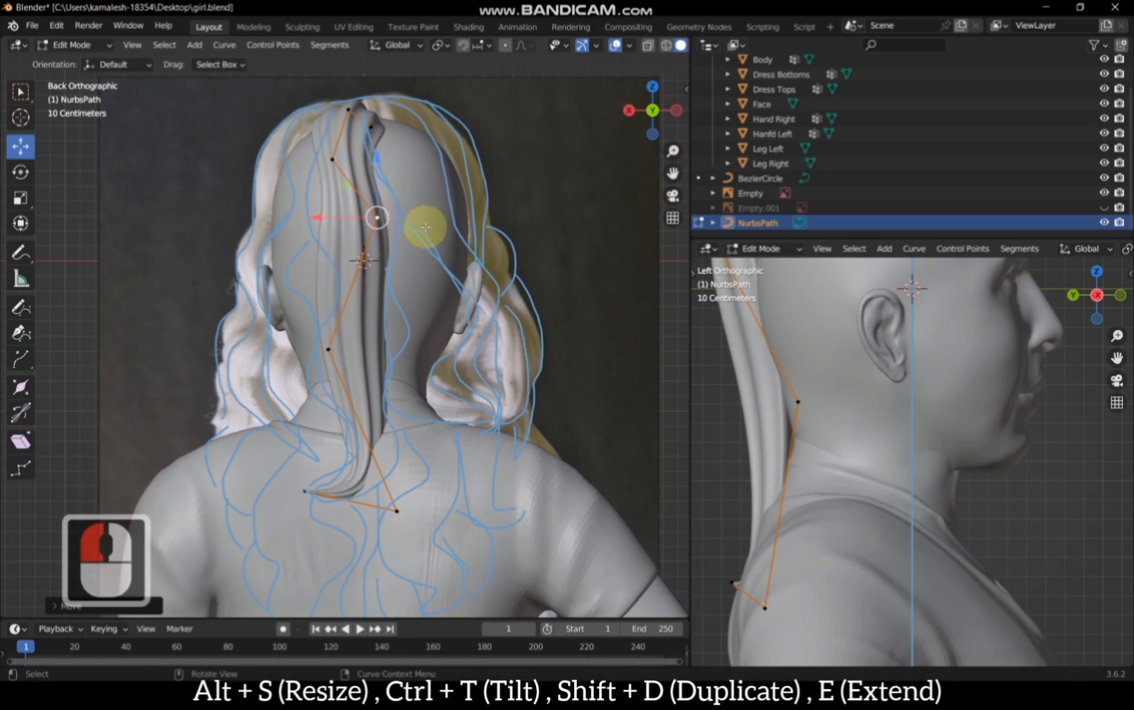
key("alt+s")
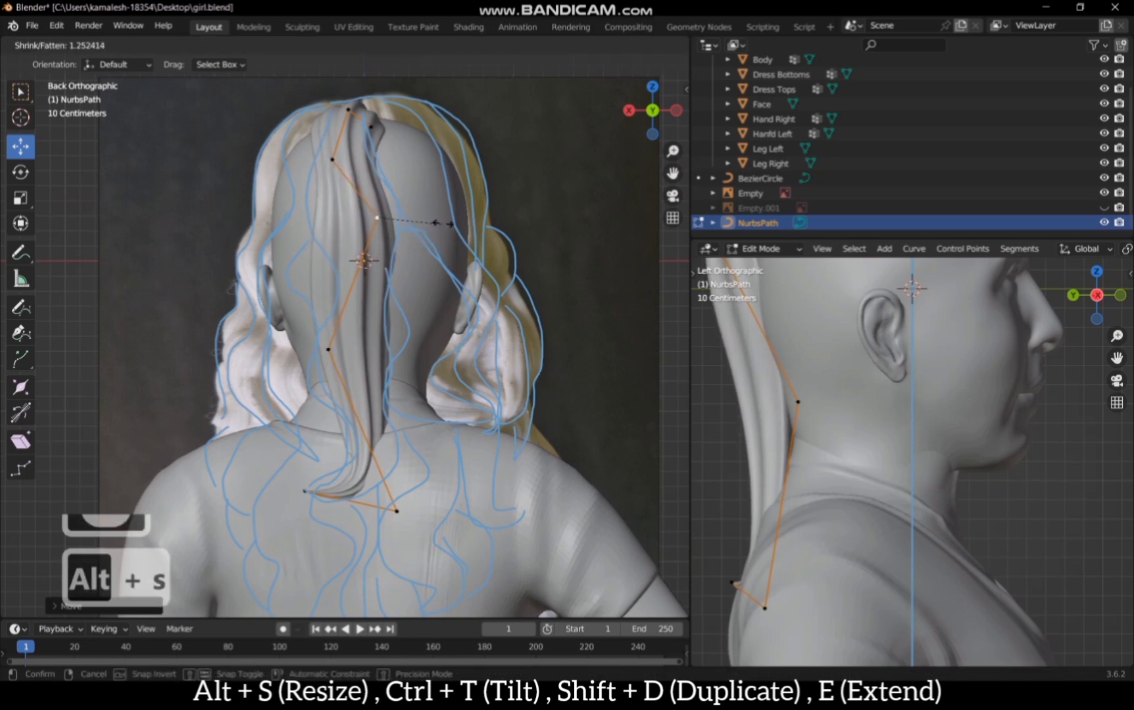
left_click(444, 224)
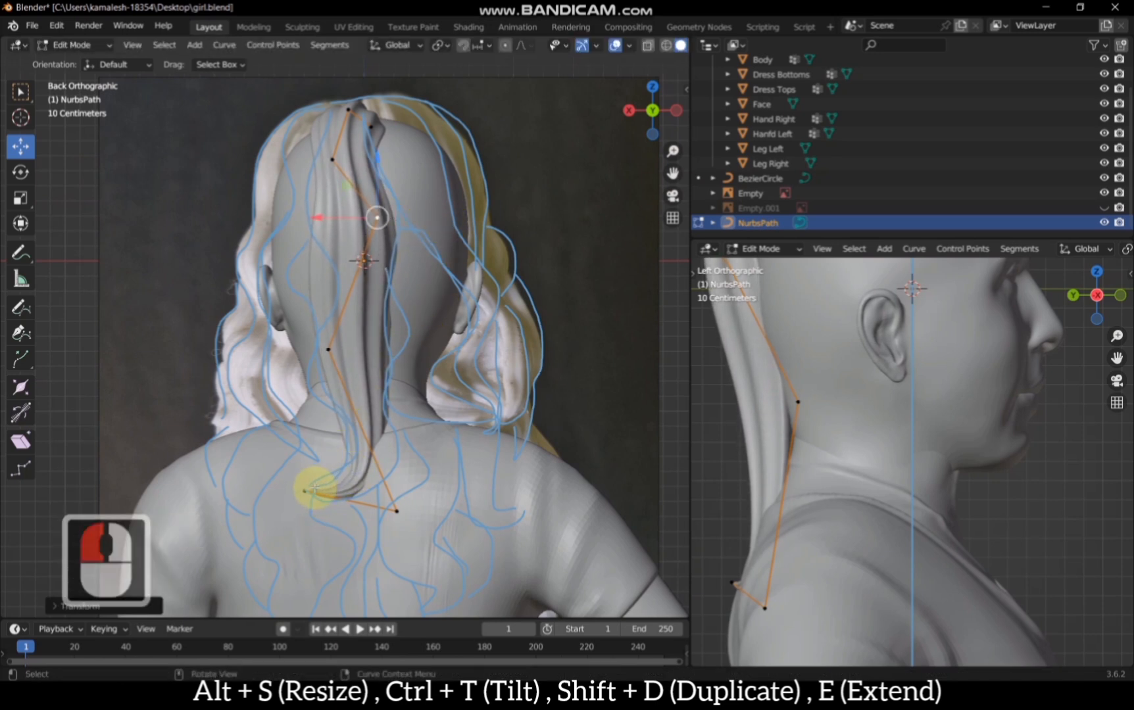
Step: In the left side view, pull the strand's lower bend point backward along Y so it sits at the back's surface
left_click(396, 509)
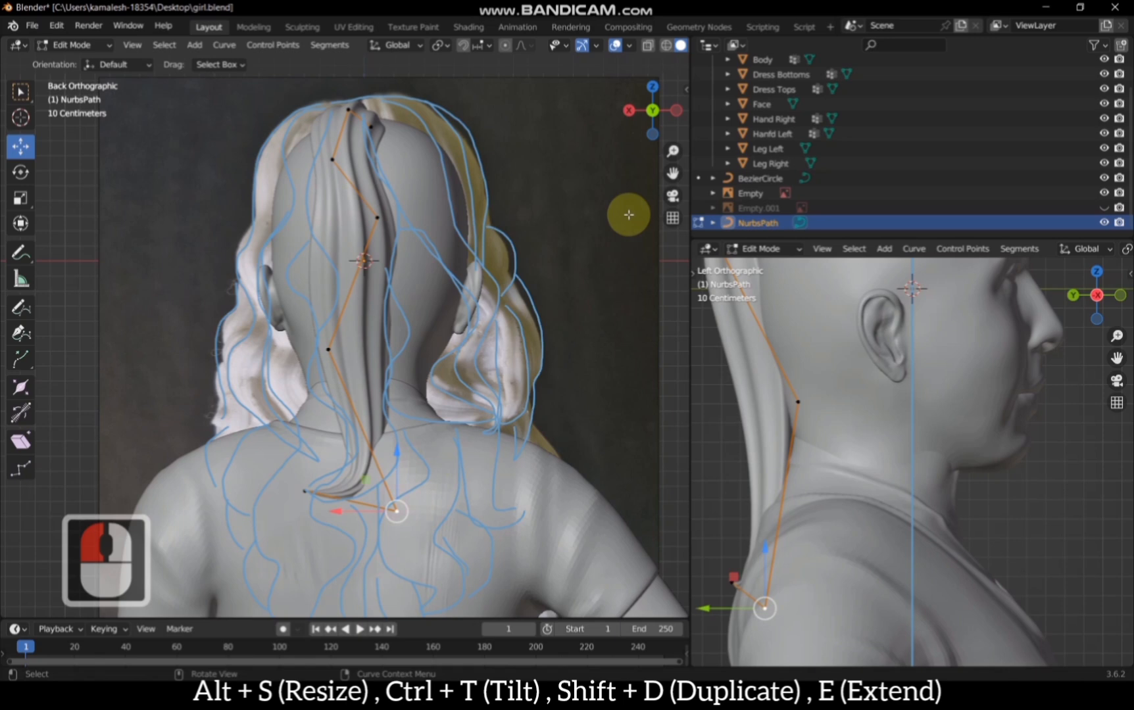
left_click(675, 110)
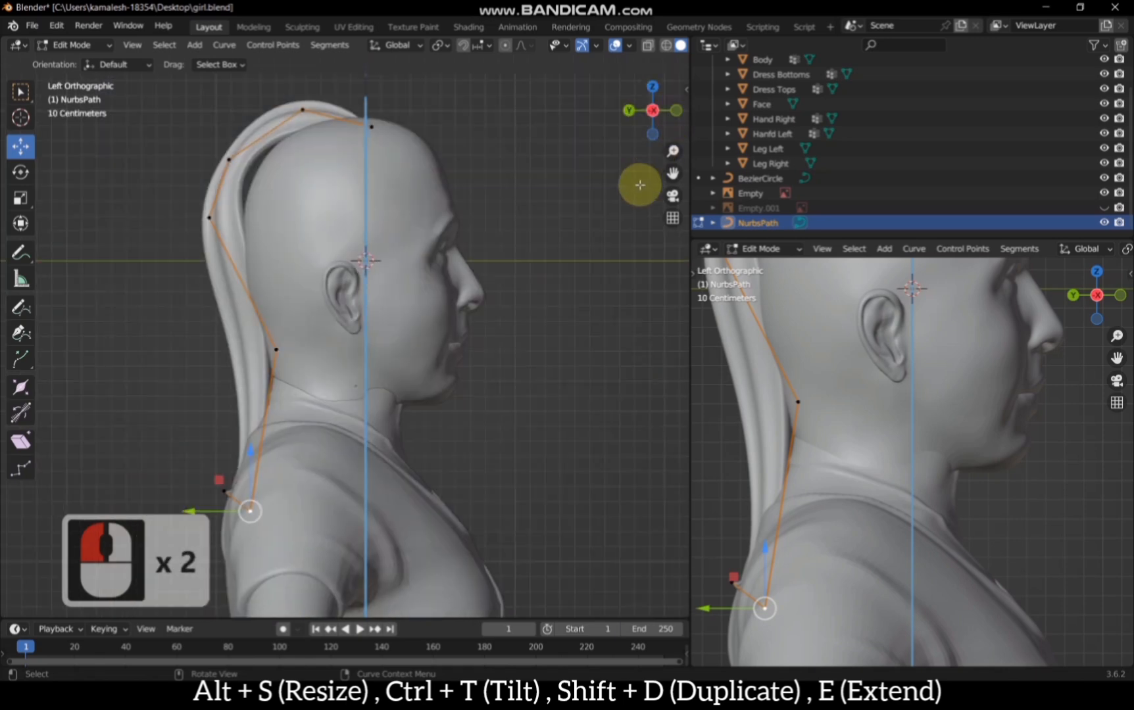
key("g")
key("y")
left_click(297, 472)
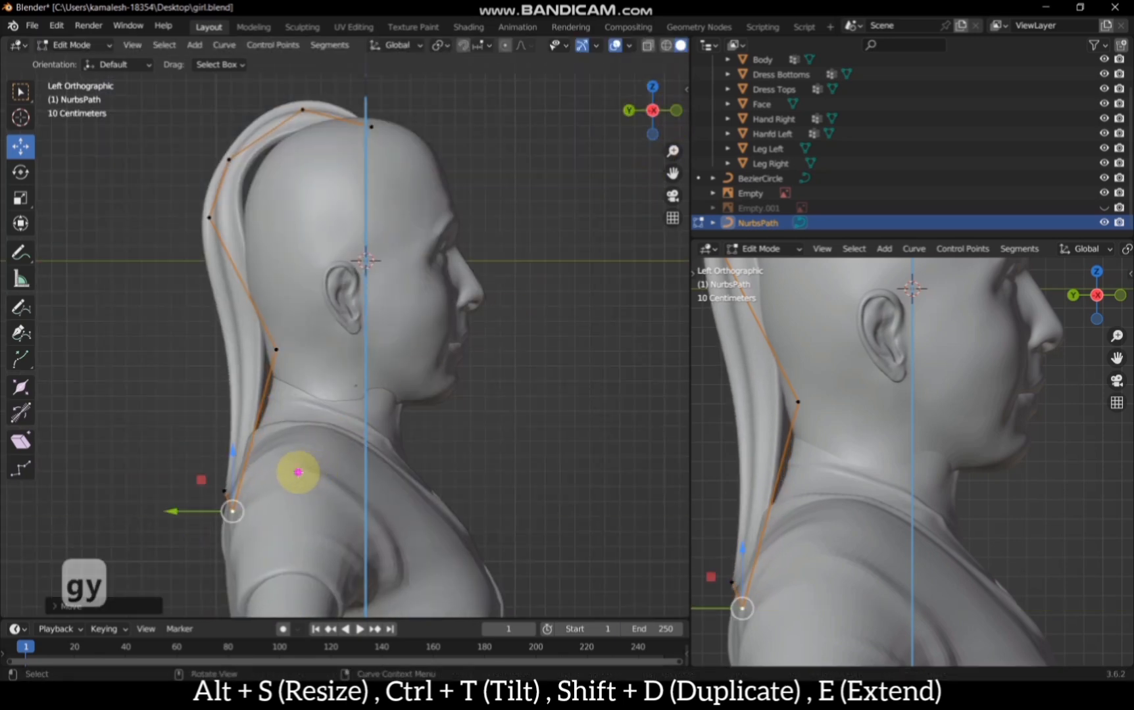
Step: Duplicate the spare straight strand beside the character and place the copy below the original in the back view
left_click(627, 112)
left_click_drag(672, 173, 673, 173)
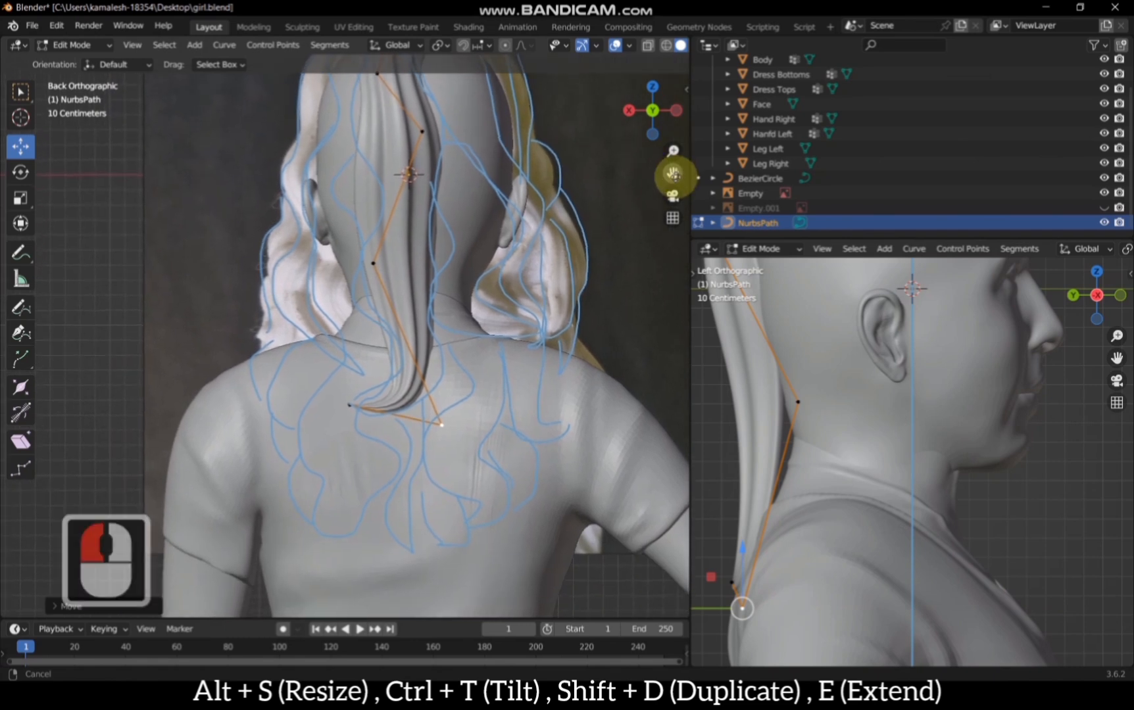
scroll(615, 274, "down", 8)
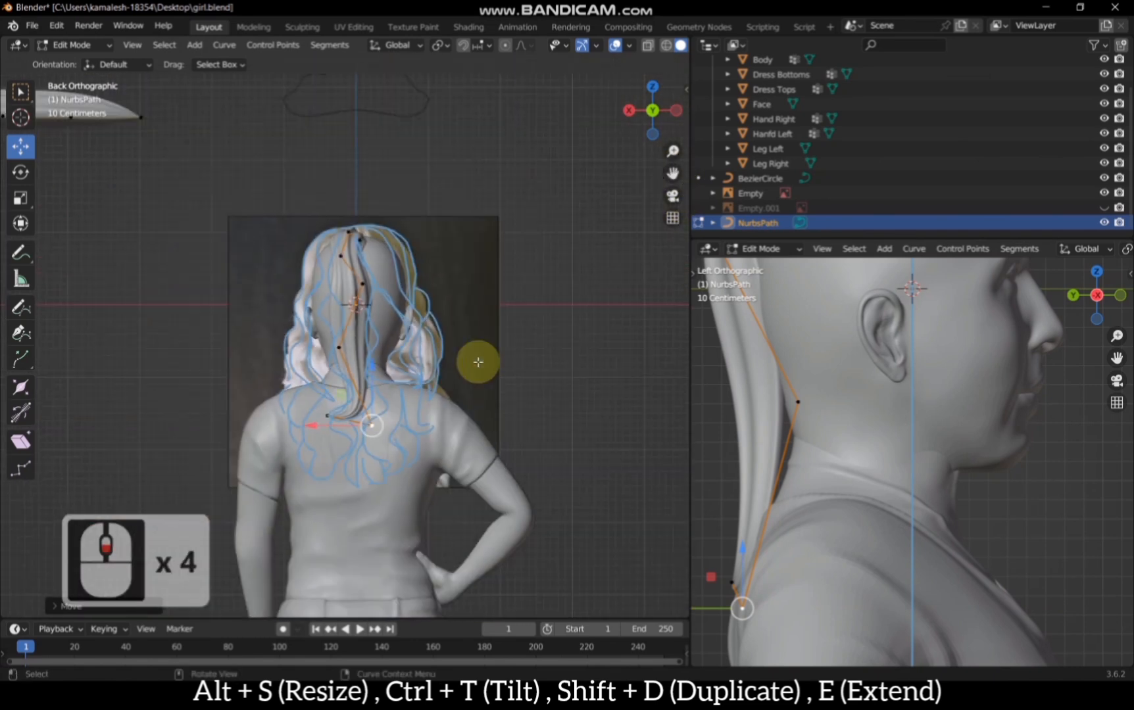
left_click_drag(100, 200, 254, 247)
key("shift+d")
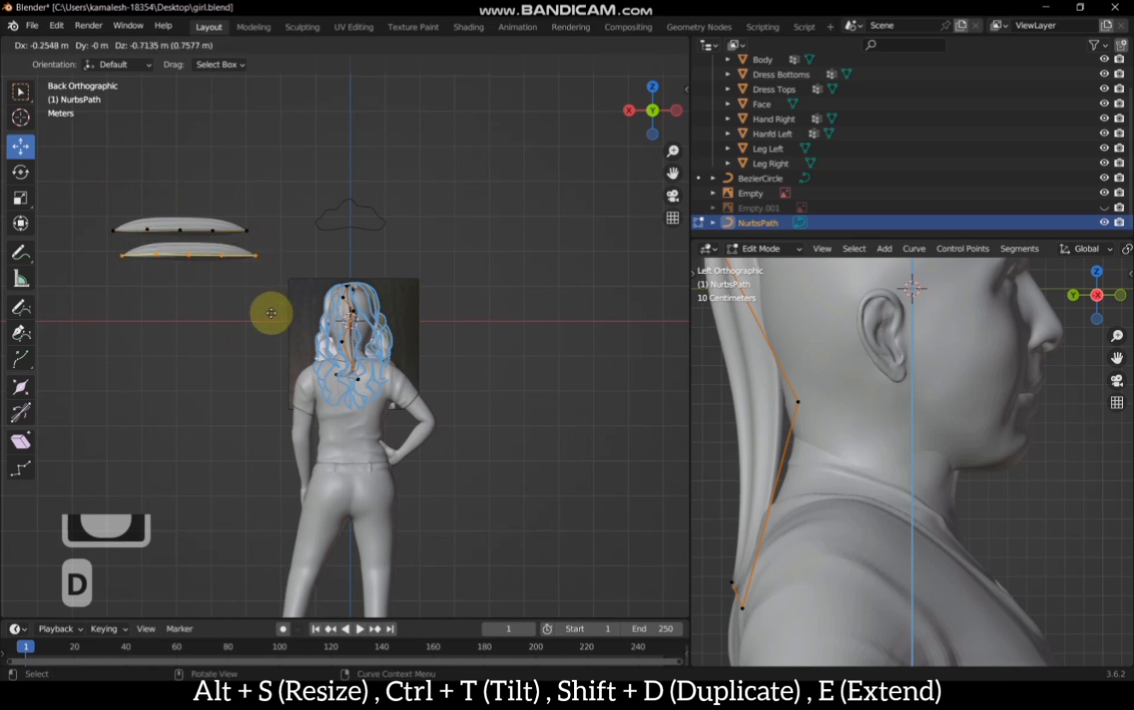
left_click(284, 393)
Step: Rotate the duplicated strand 90° to stand vertically and move it beside the character's head
left_click_drag(673, 172, 517, 325)
scroll(501, 394, "up", 2)
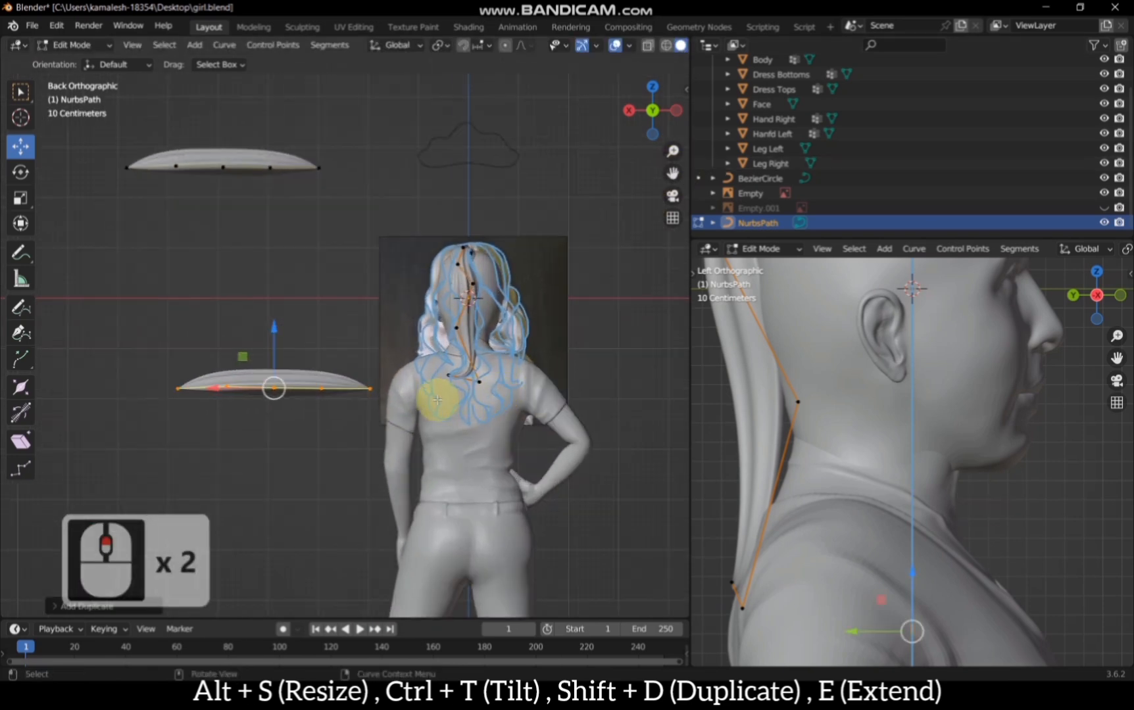
type("r")
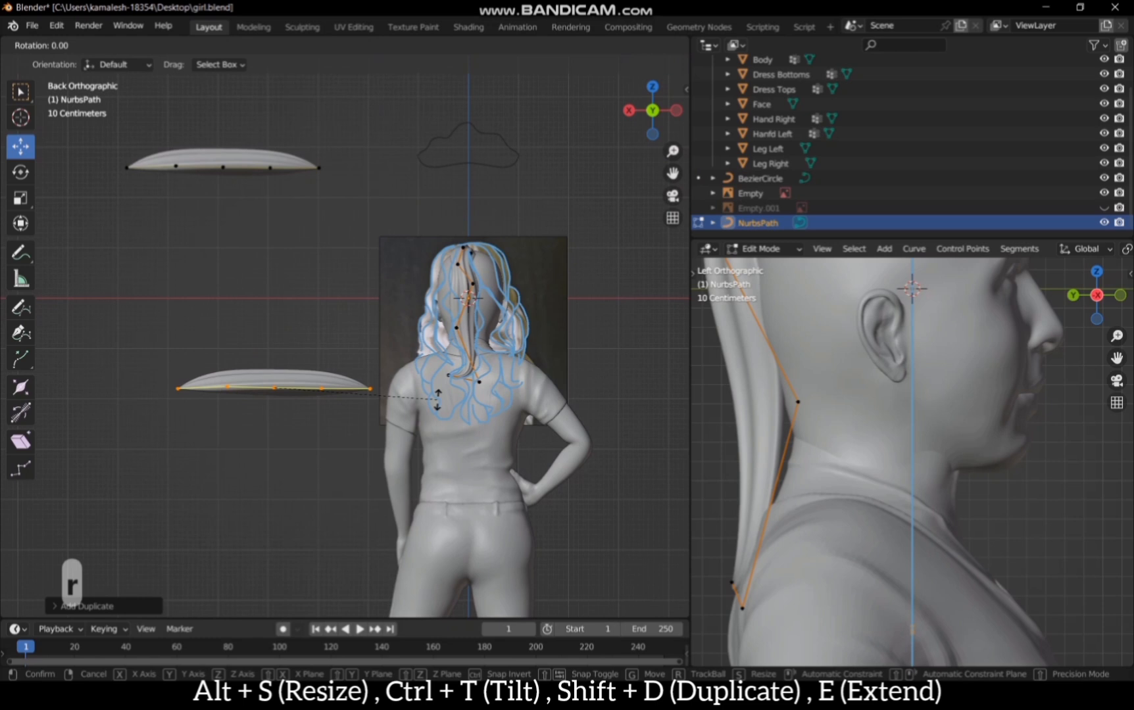
type("90")
left_click(437, 397)
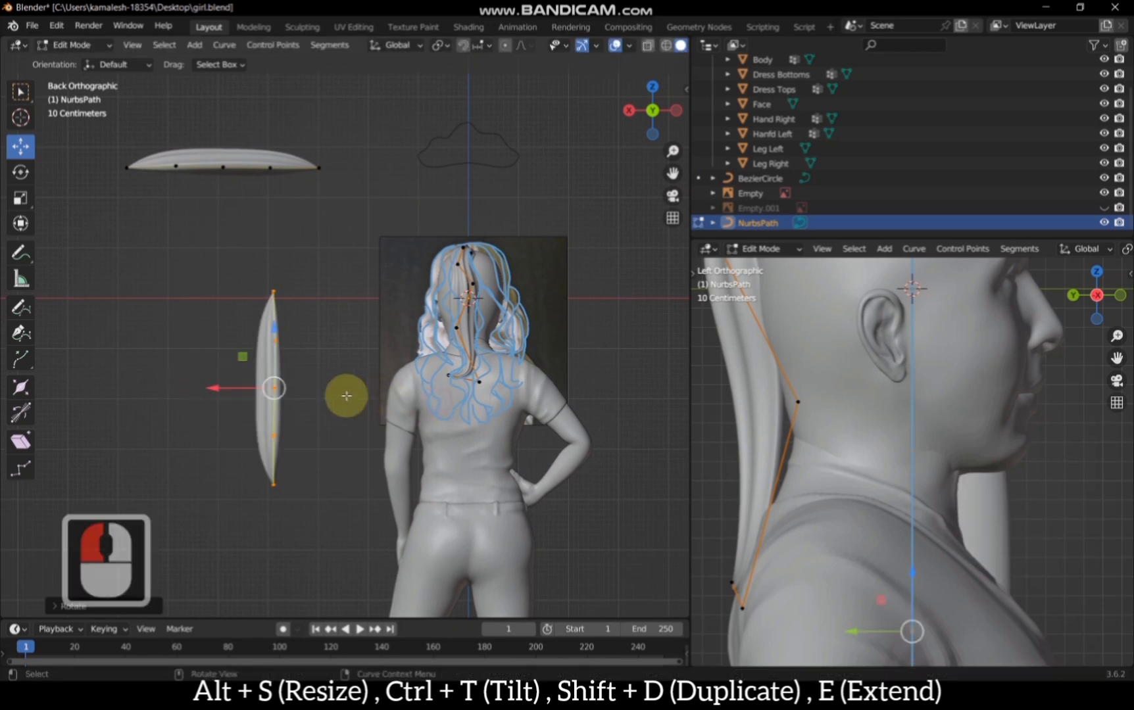
key("g")
left_click(526, 342)
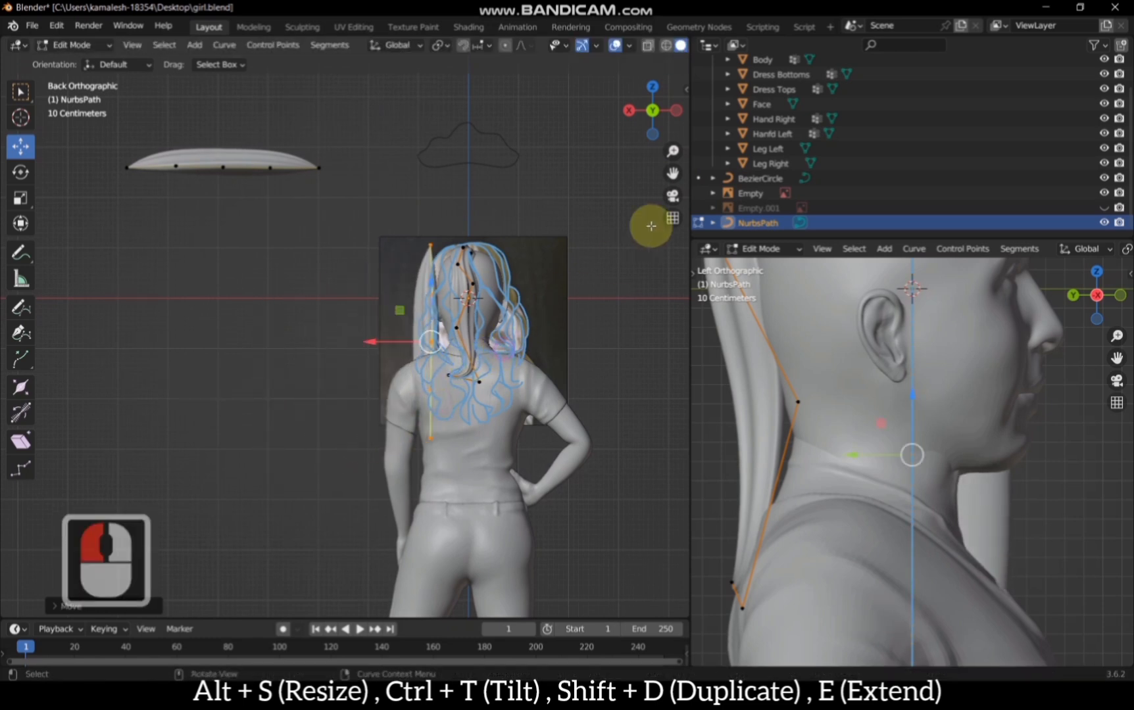
Step: In the right side view, move the duplicated strand behind the head and thin it to about 0.6 of its thickness
left_click(632, 113)
scroll(537, 338, "up", 3)
key("g")
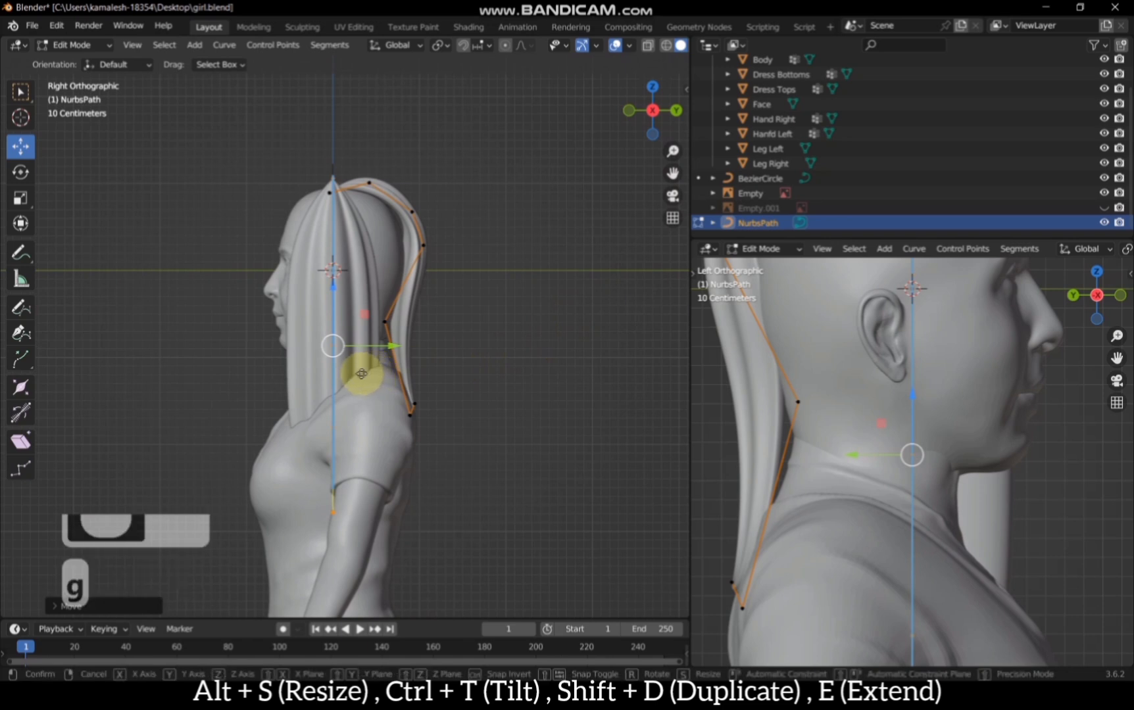
left_click(508, 347)
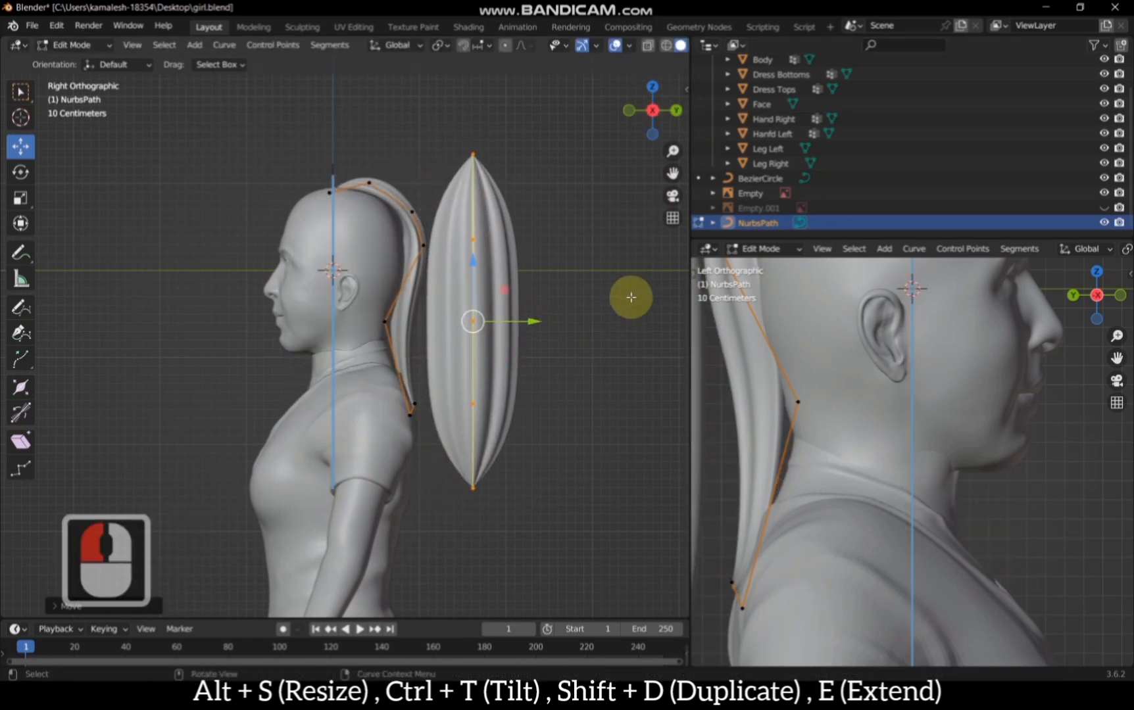
key("alt+s")
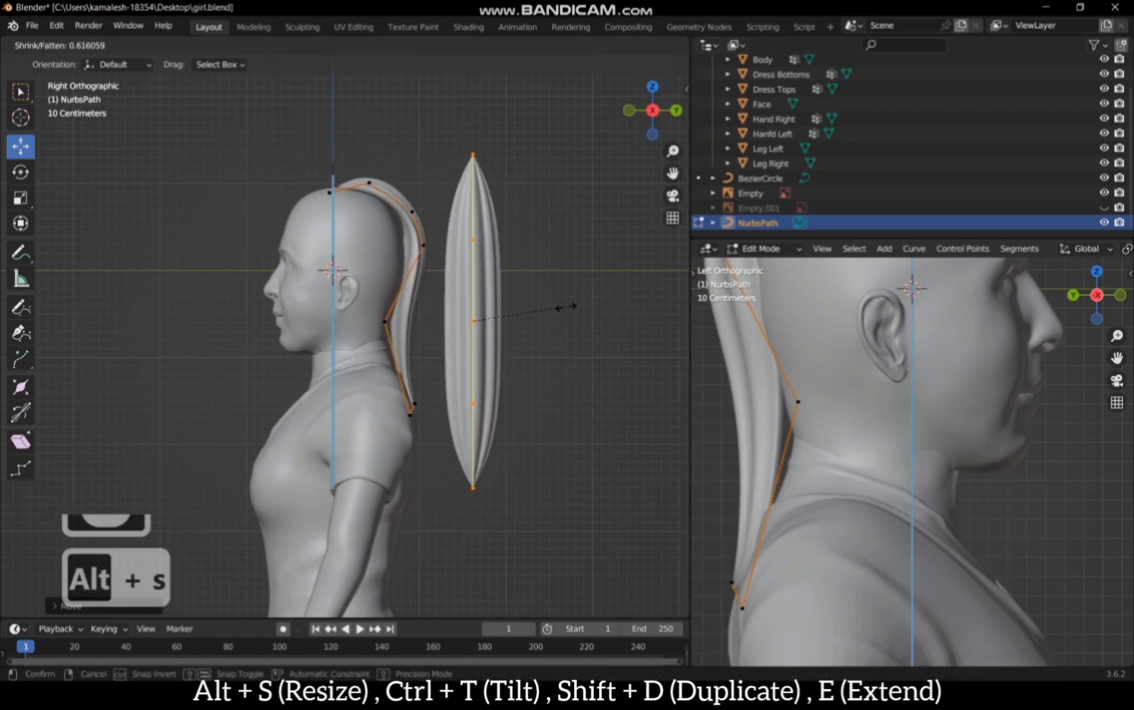
left_click(564, 307)
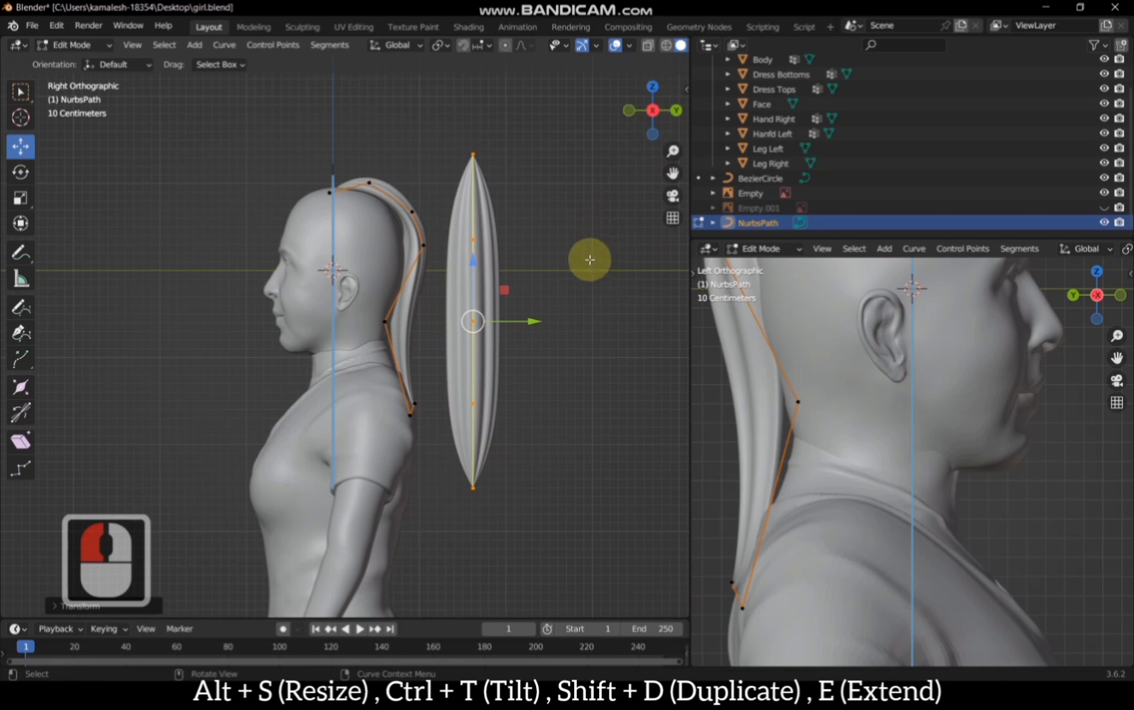
Step: Position the thinned strand at the back of the head using side and top views, right of the first strand as seen from behind
key("g")
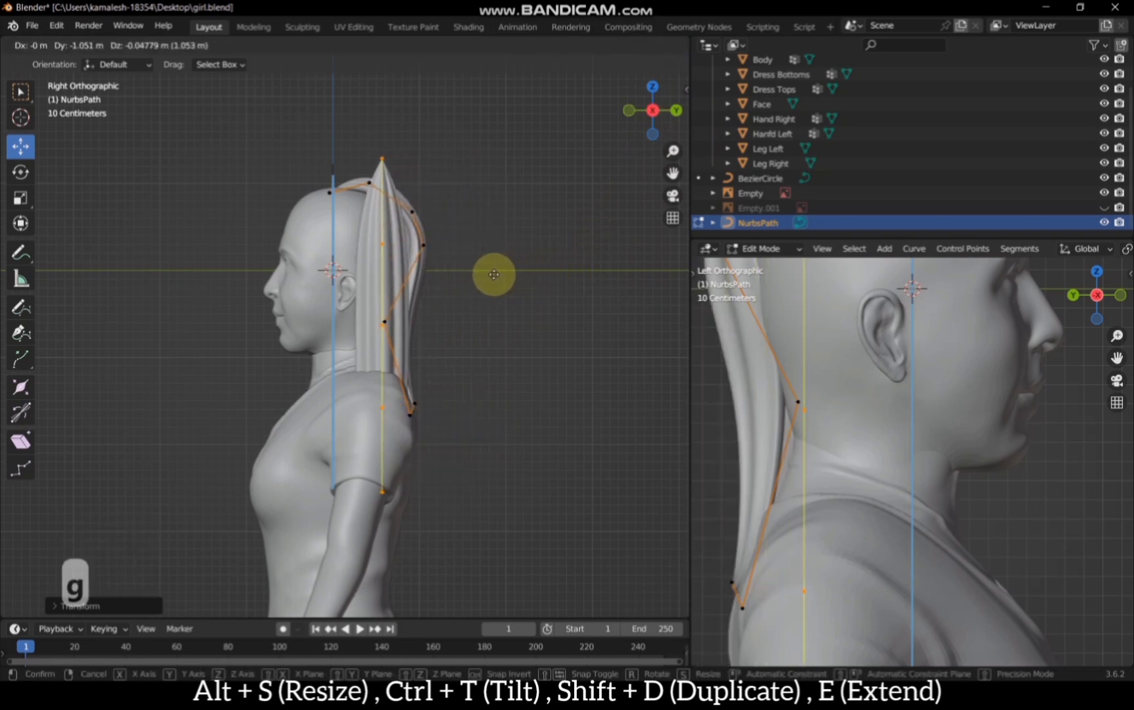
left_click(494, 271)
left_click(648, 91)
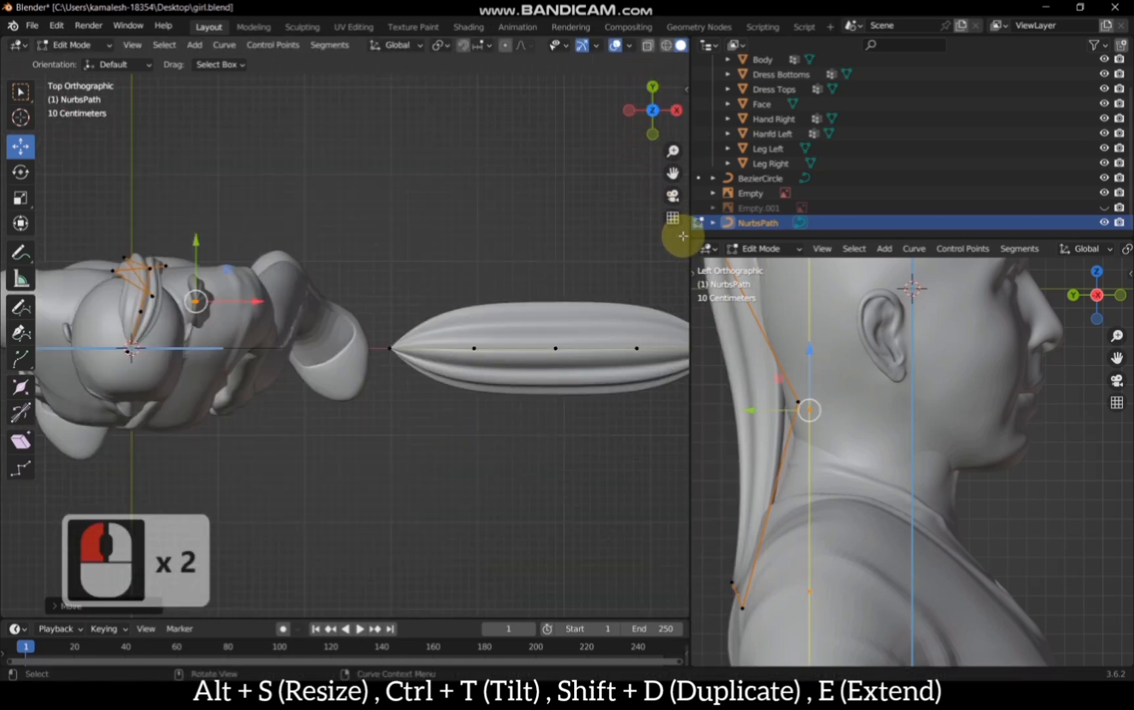
left_click_drag(1116, 336, 1003, 341)
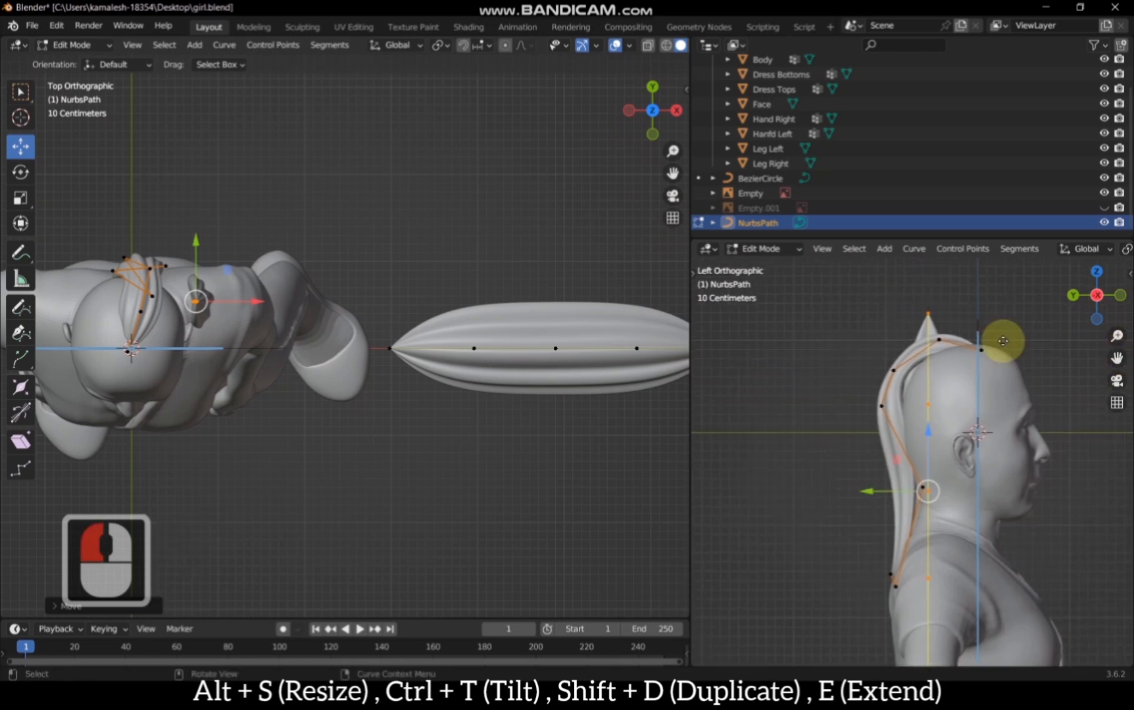
left_click_drag(659, 156, 489, 332)
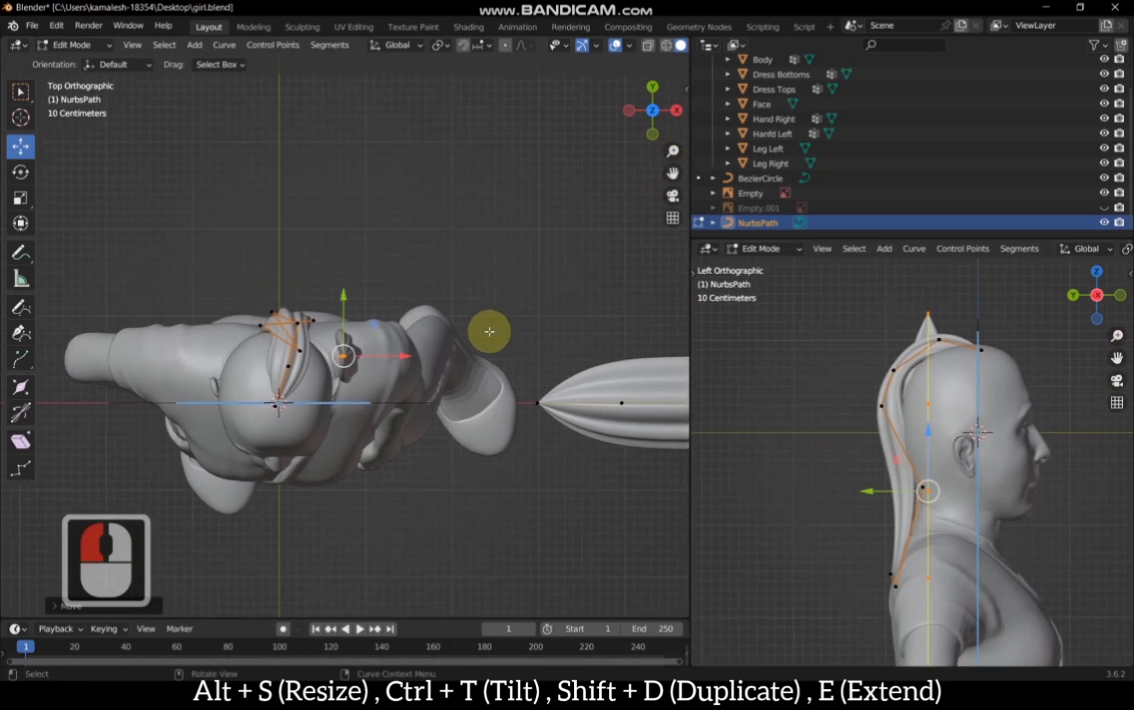
key("g")
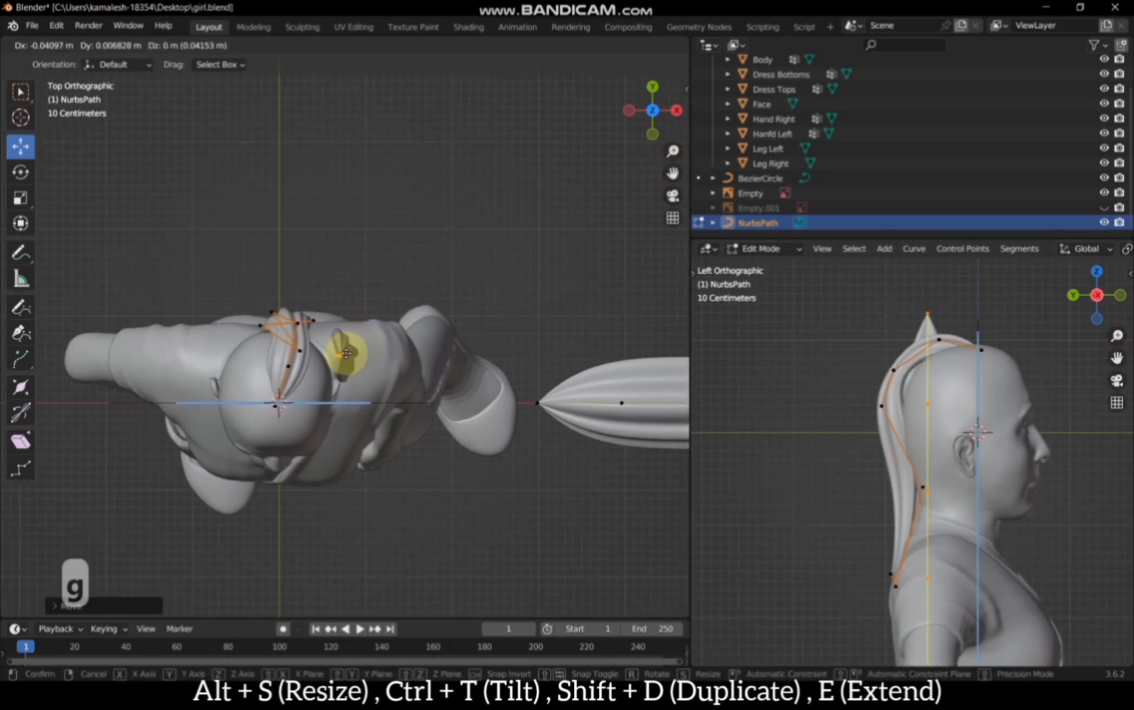
left_click(253, 338)
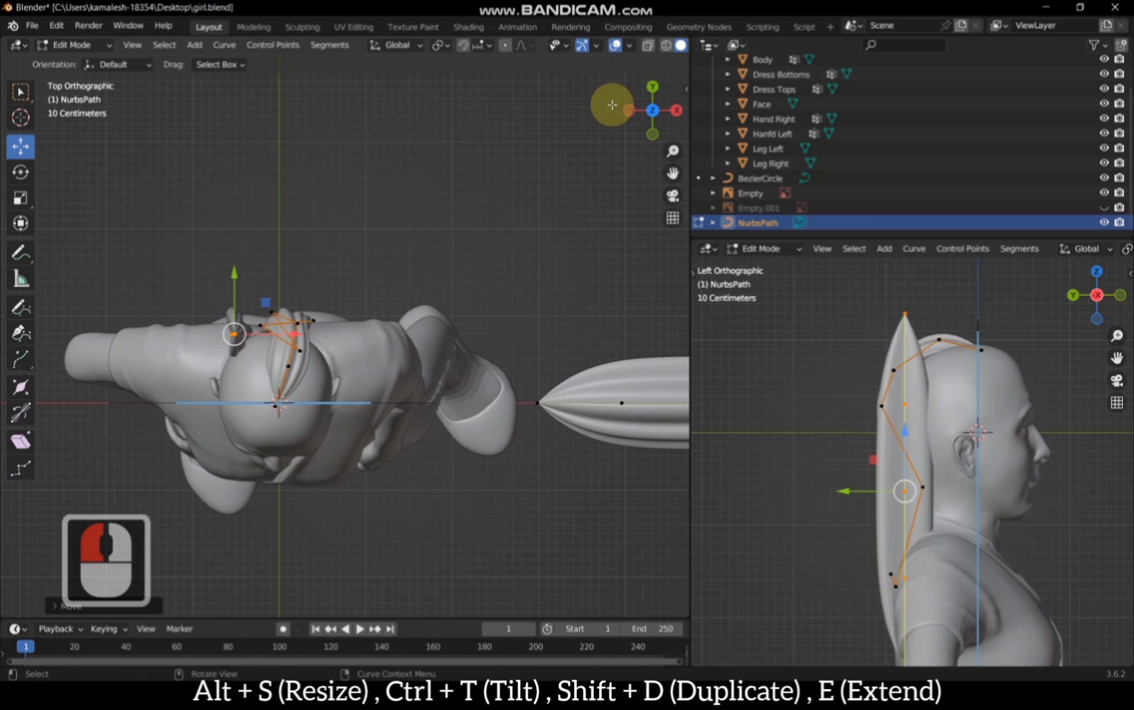
Step: In the back view, move the new strand's top control point down and left to the crown, next to the first strand's root
left_click(652, 90)
scroll(514, 200, "up", 2)
left_click(477, 121)
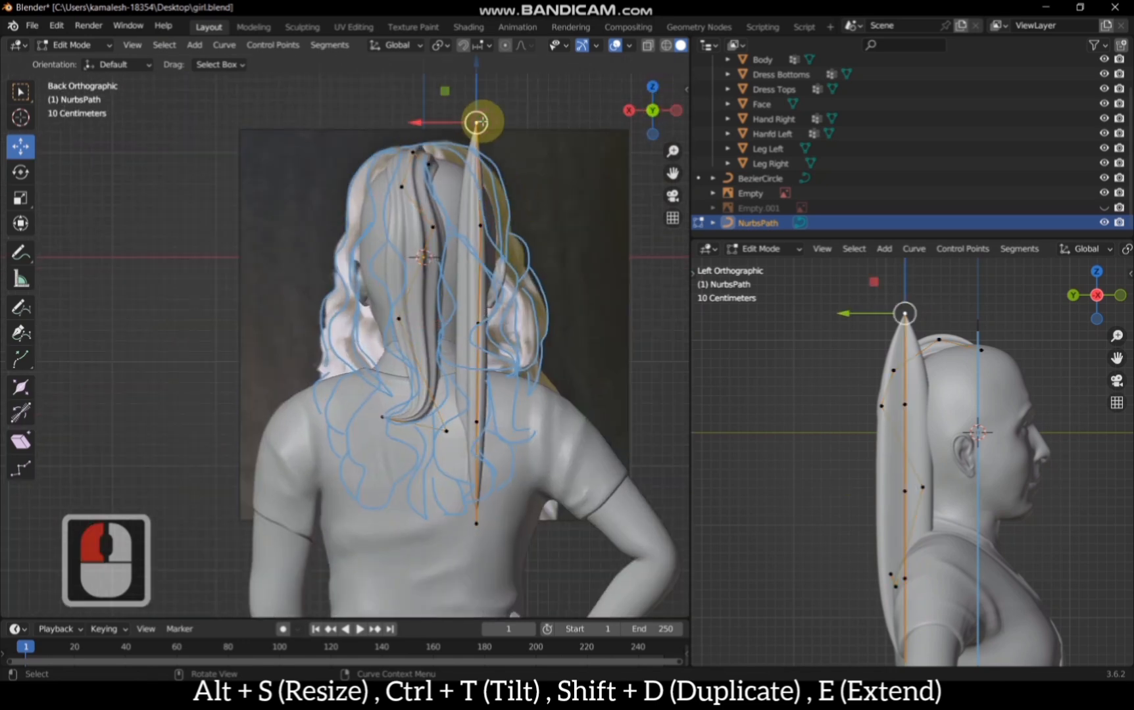
scroll(559, 137, "up", 1)
left_click_drag(672, 169, 666, 175)
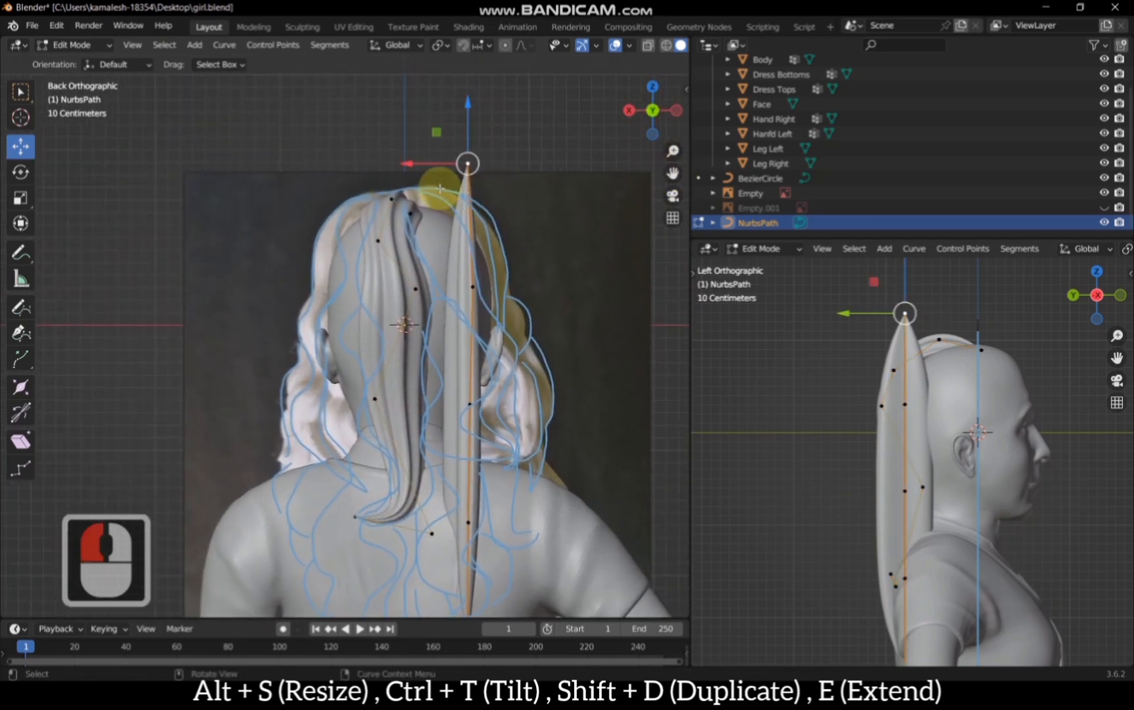
key("g")
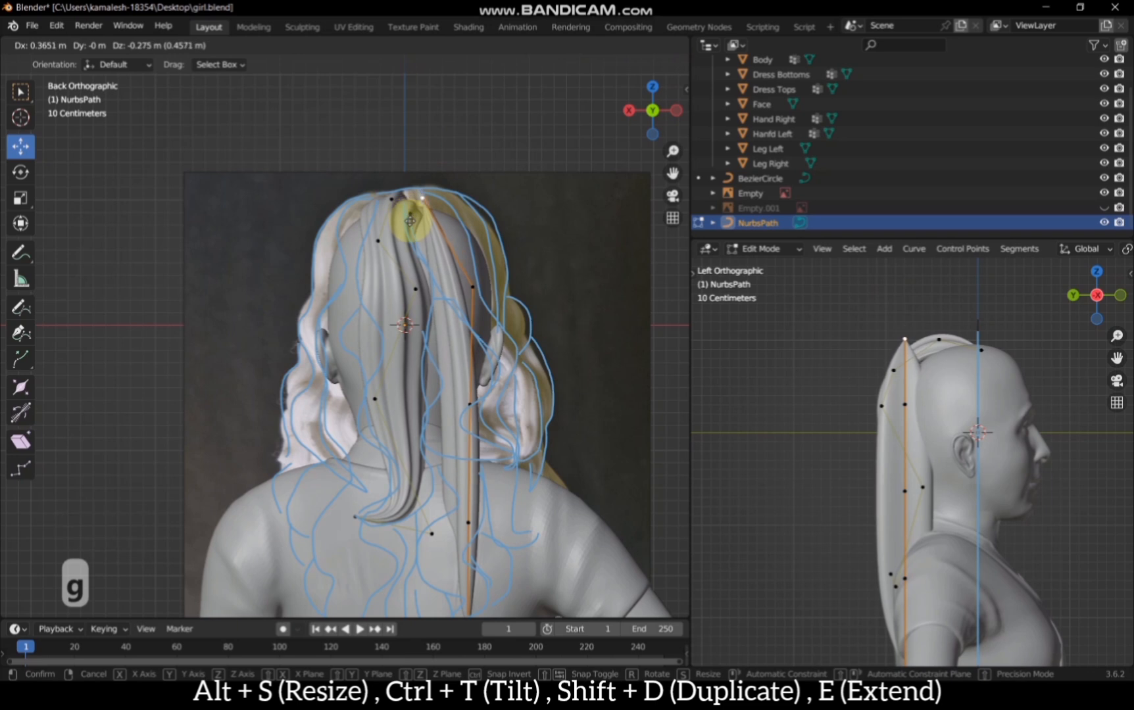
left_click(409, 221)
Step: Tilt all control points of the new strand so its wide side lies flat against the back of the head
scroll(452, 270, "down", 1)
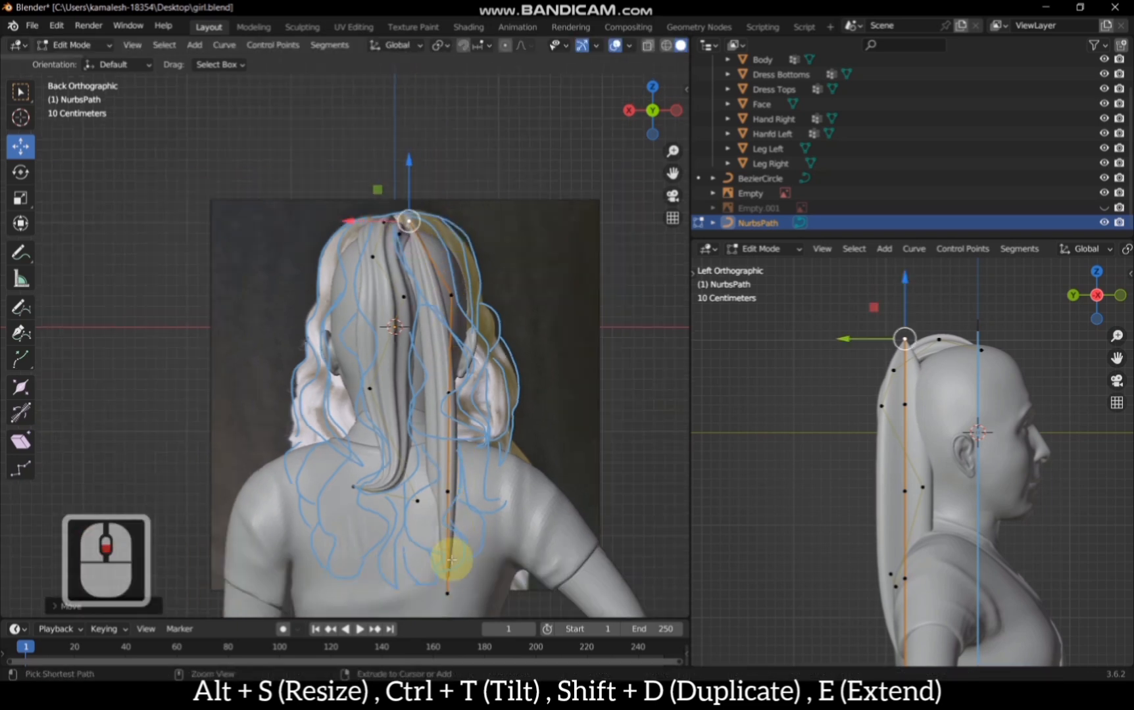
left_click(449, 590, "ctrl")
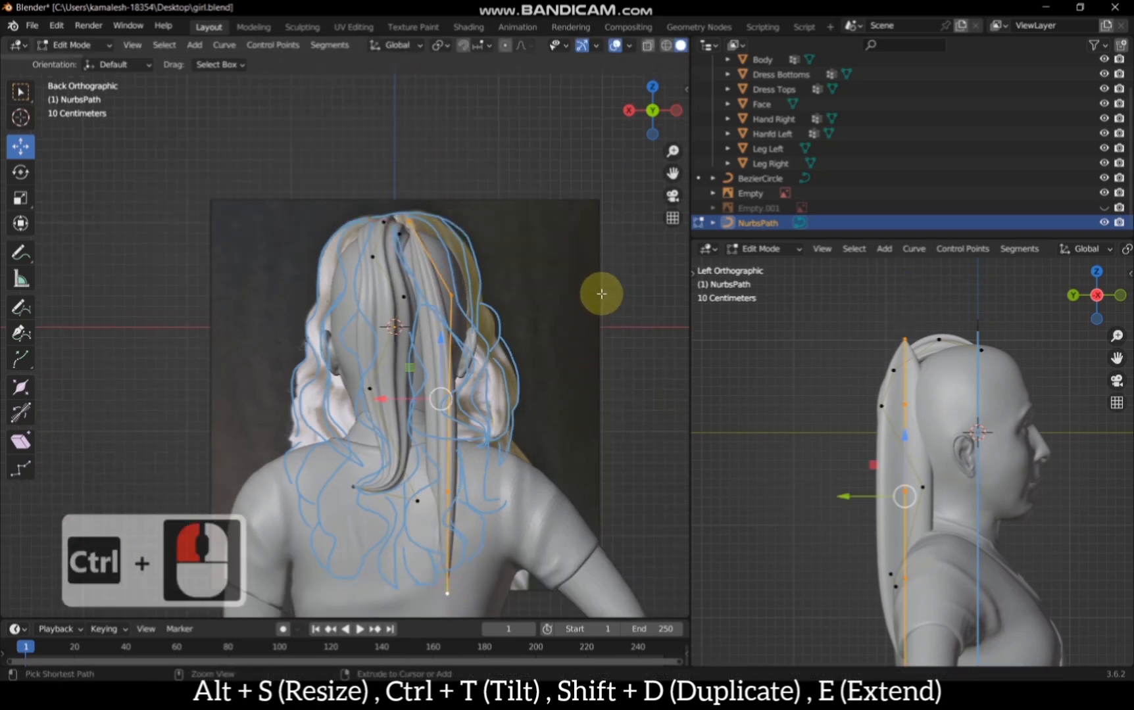
key("ctrl+t")
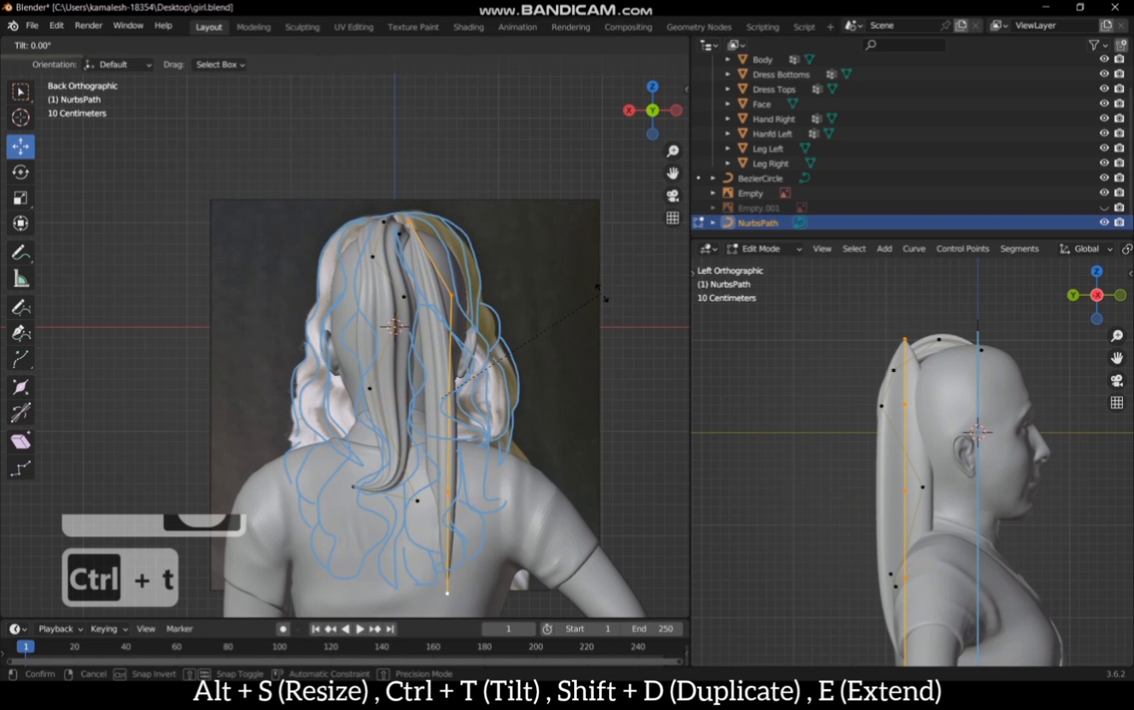
left_click(478, 503)
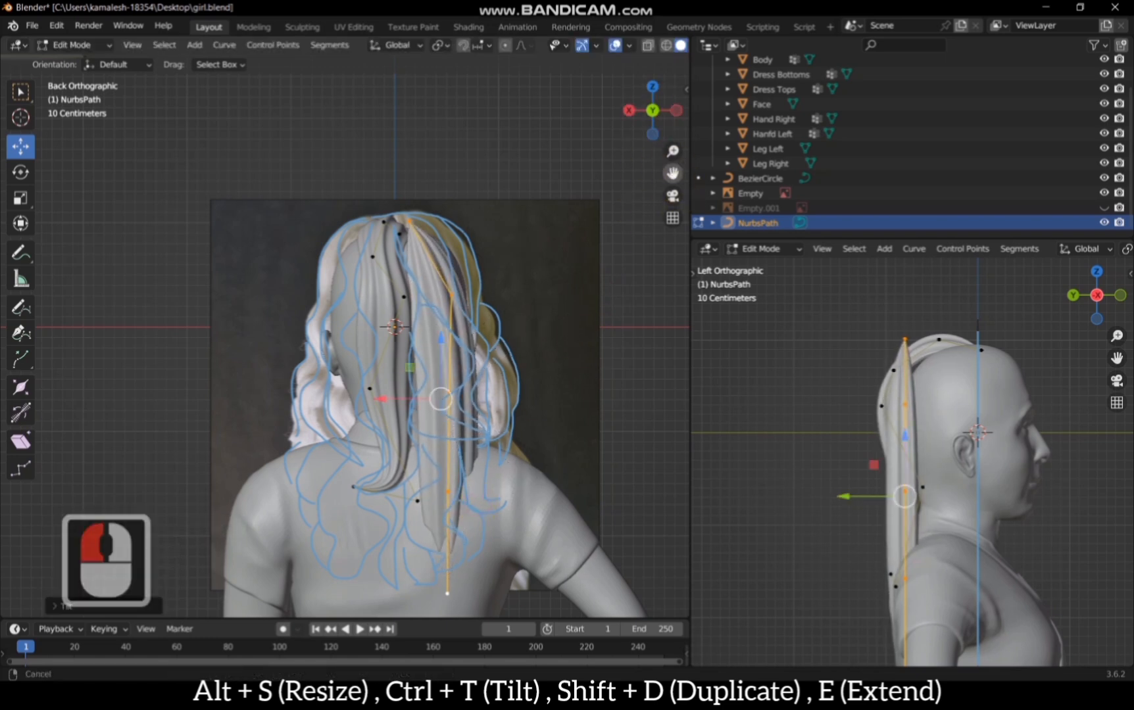
Step: Orbit to a perspective view and move the new strand's root point forward onto the top of the head
left_click_drag(672, 173, 668, 175)
left_click_drag(656, 114, 625, 131)
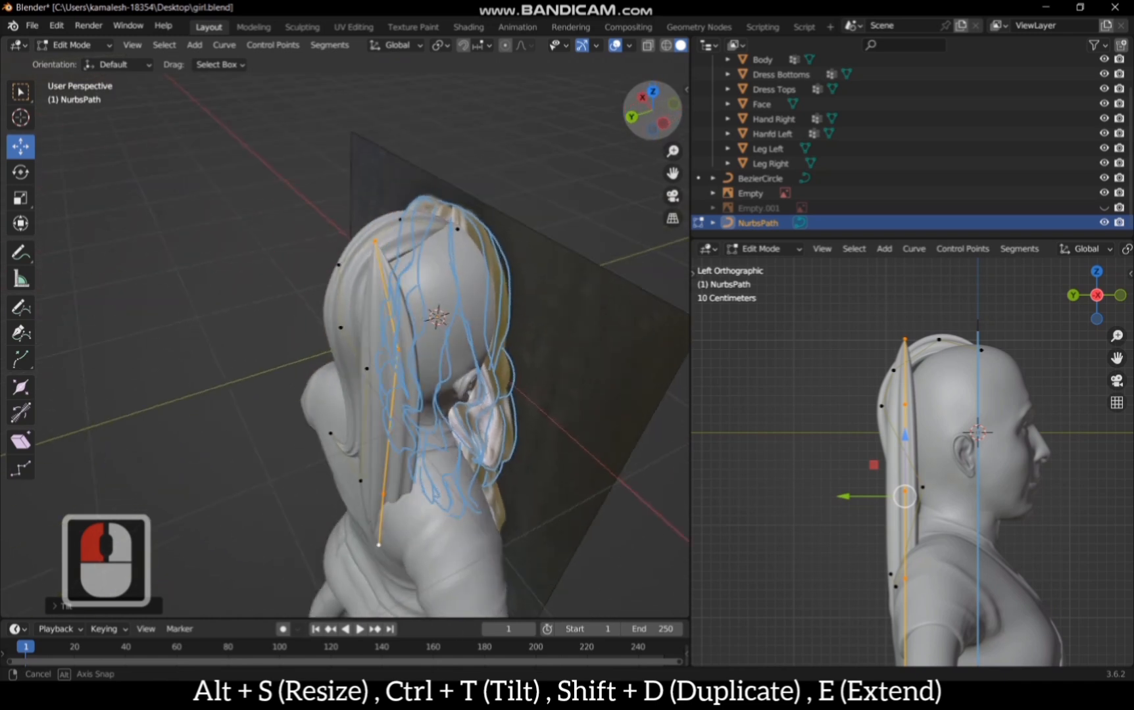
left_click(380, 251)
key("g")
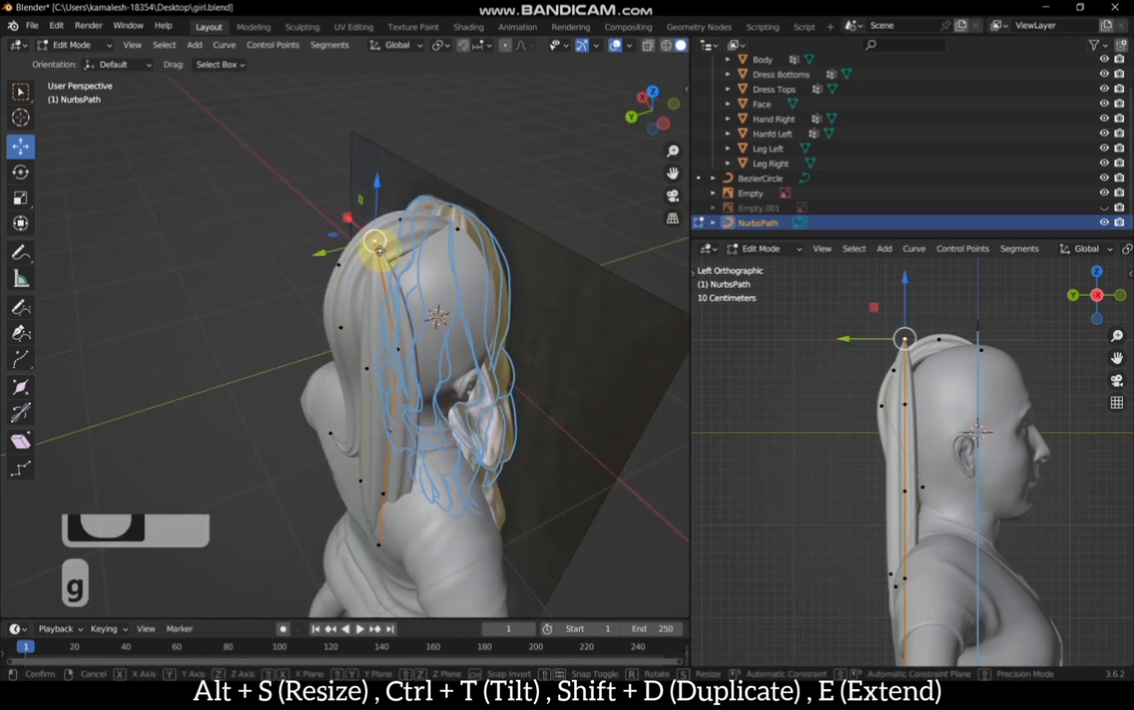
left_click(455, 234)
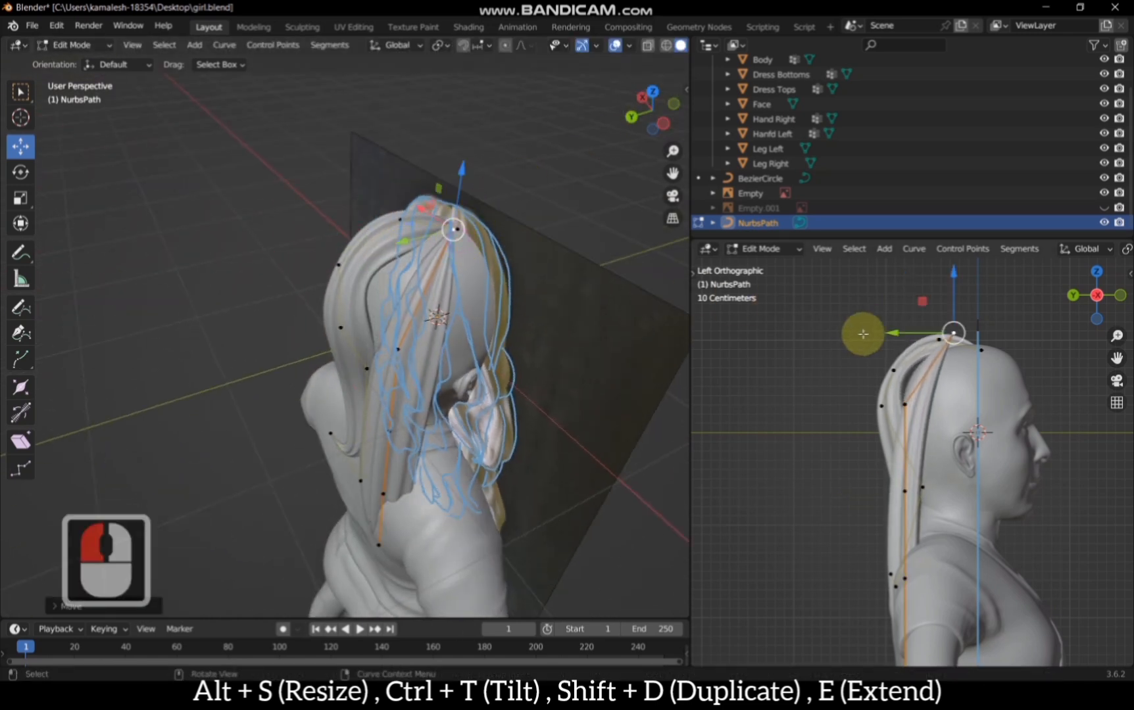
Step: In the side view, lower the new strand's root point onto the scalp, then lift its second point high above the back of the head
key("g")
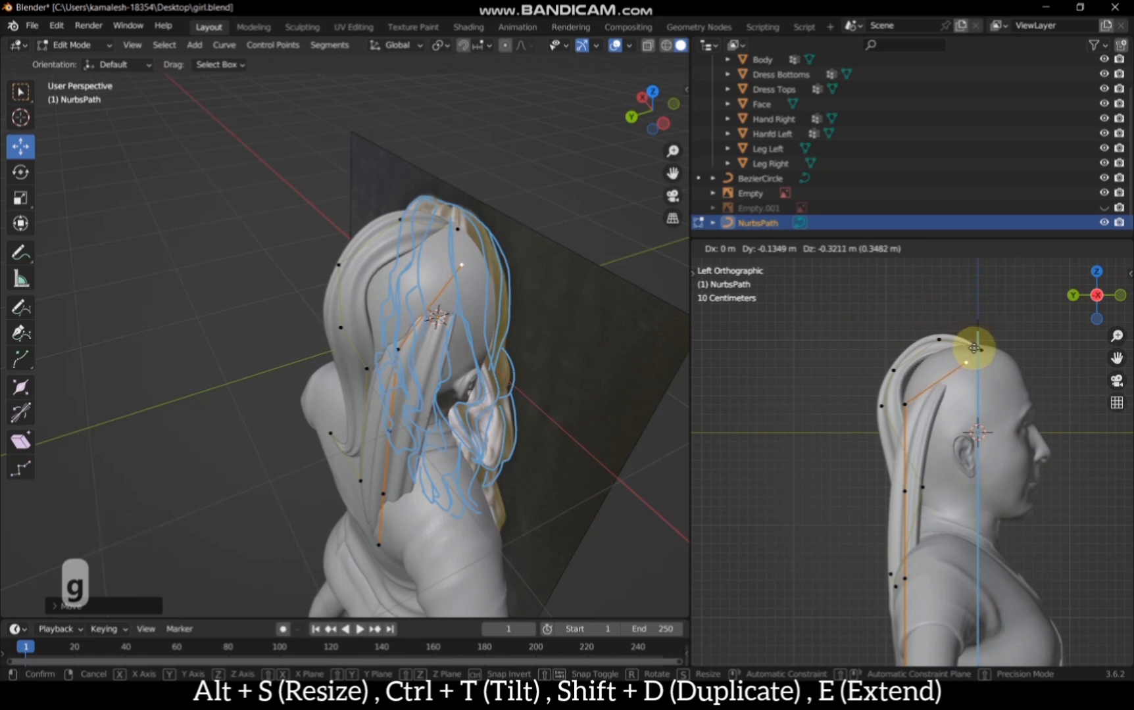
left_click(966, 363)
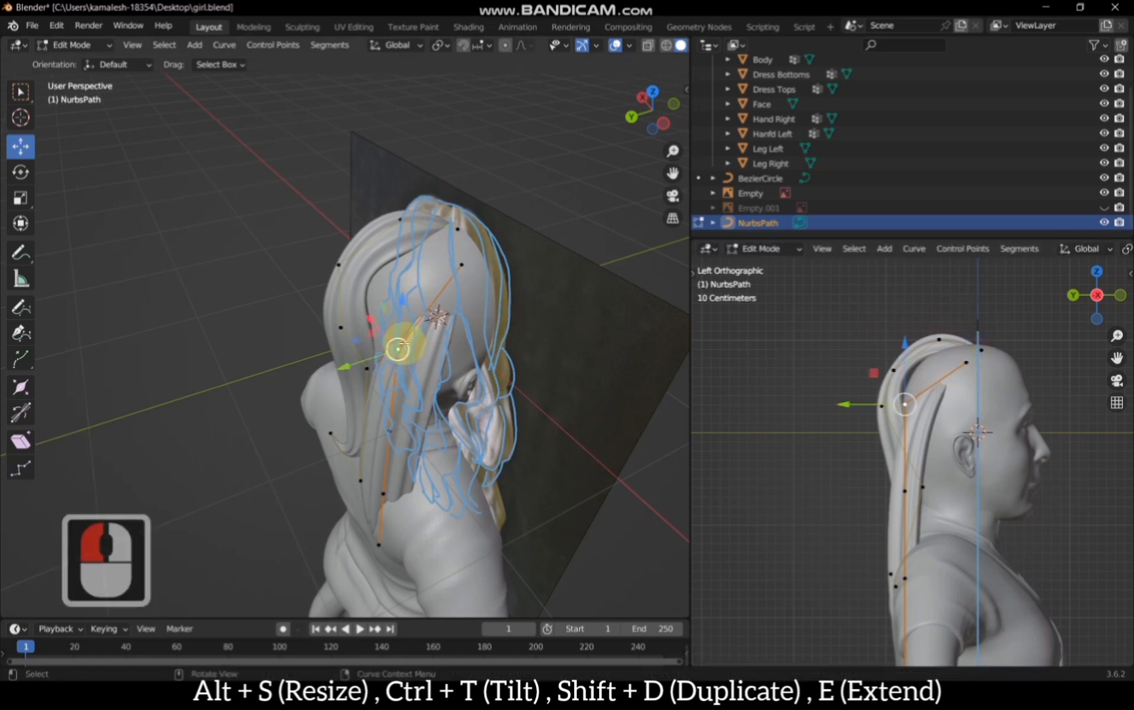
key("g")
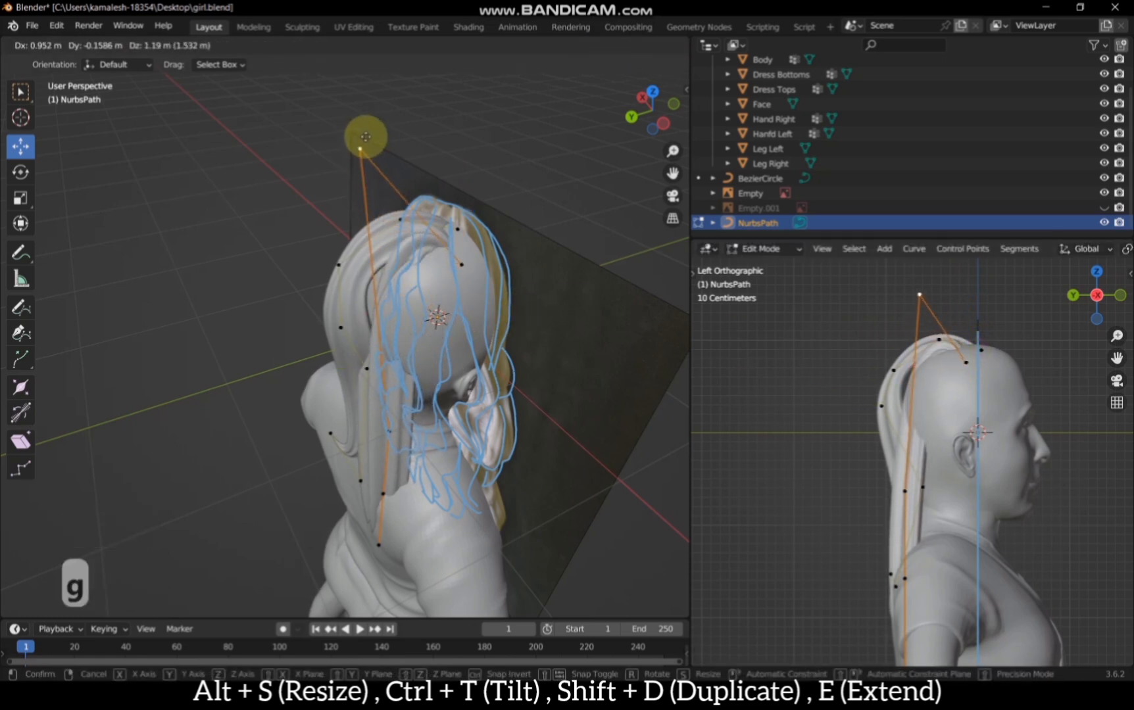
left_click(295, 173)
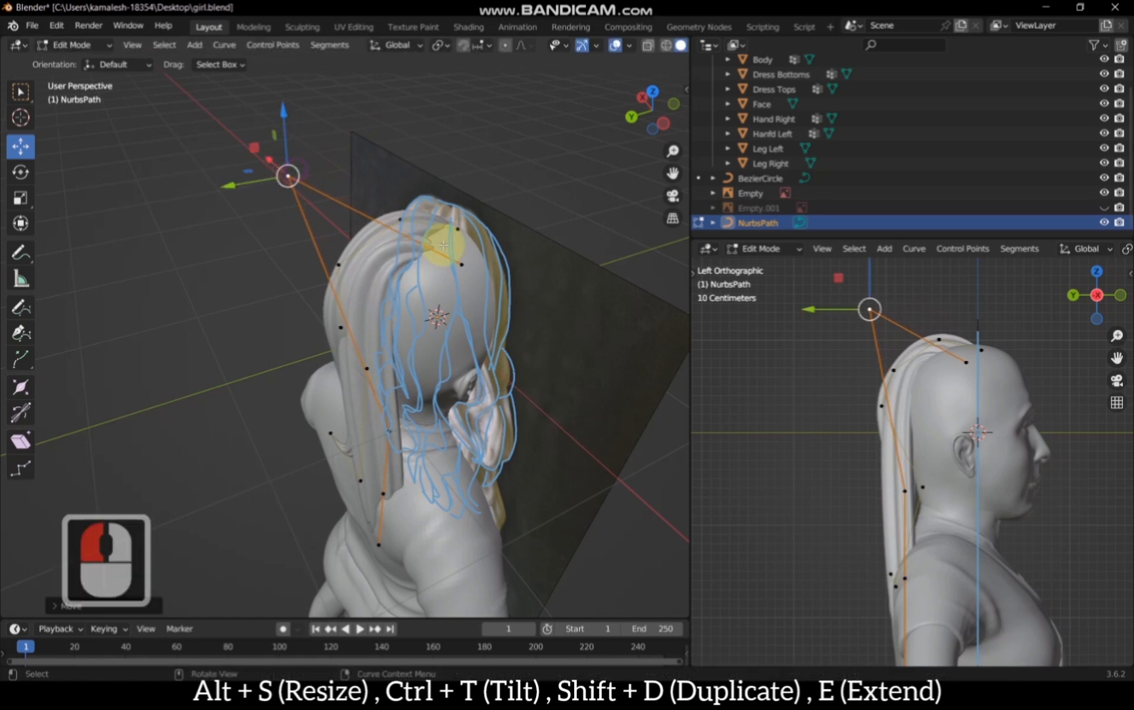
Step: In the top view, move the root point to the centre of the crown and the second point across behind the bare side of the head
left_click(966, 363)
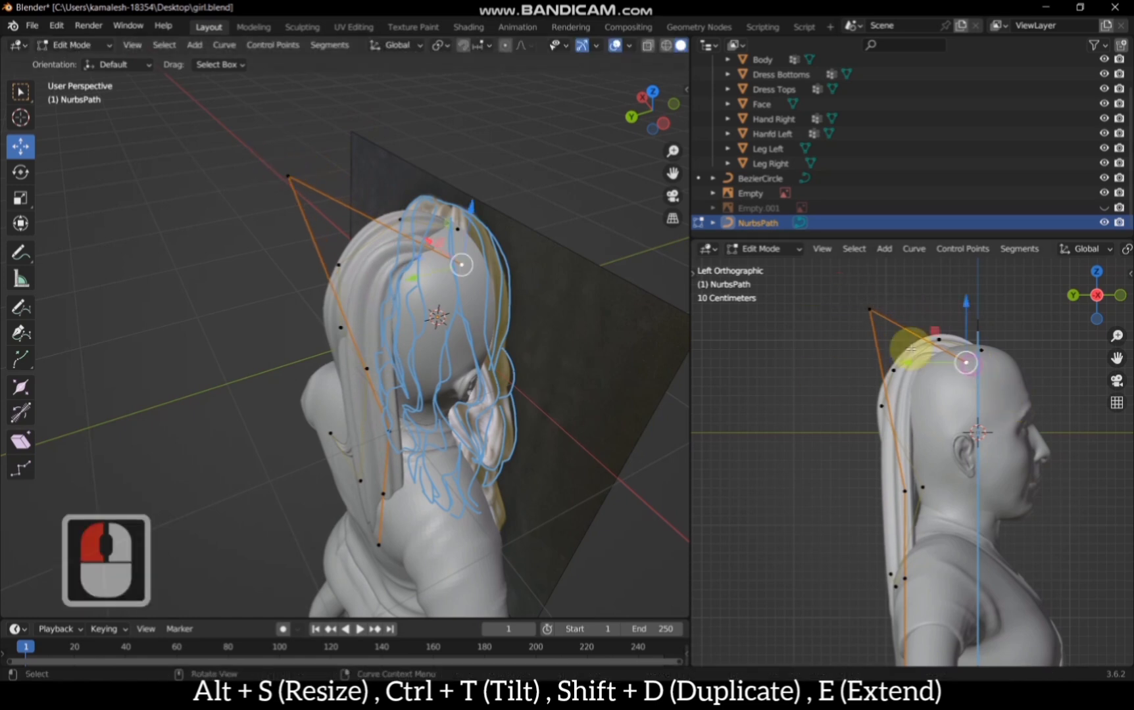
left_click(653, 94)
key("g")
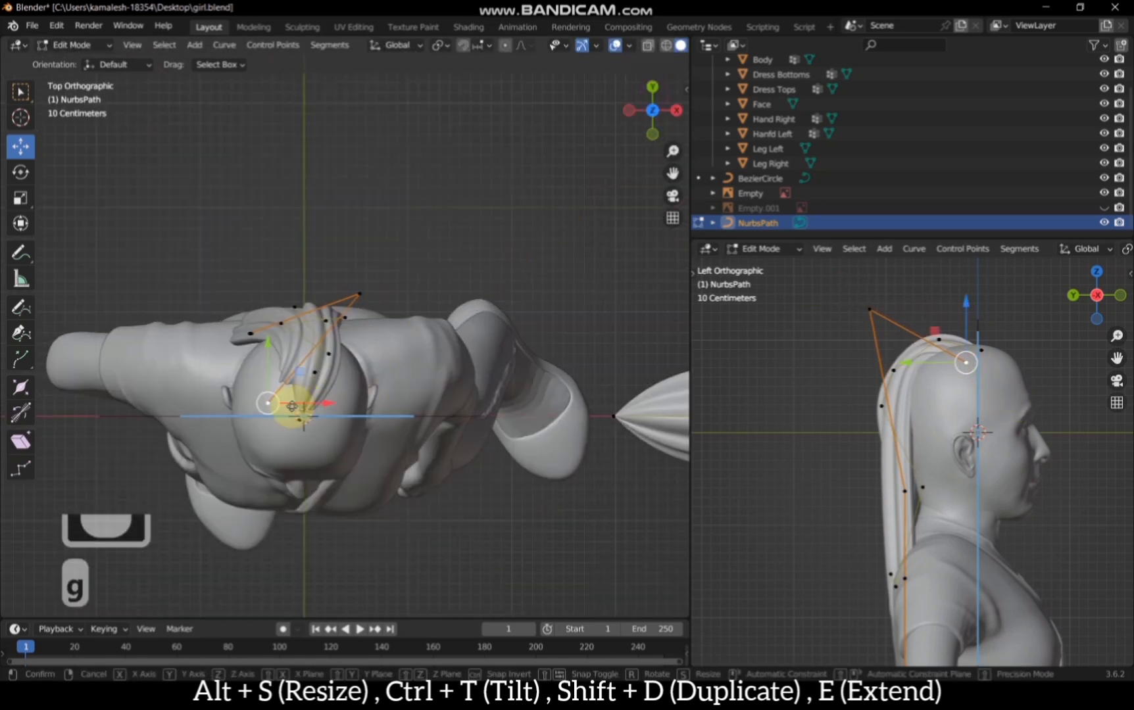
left_click(321, 423)
left_click(359, 293)
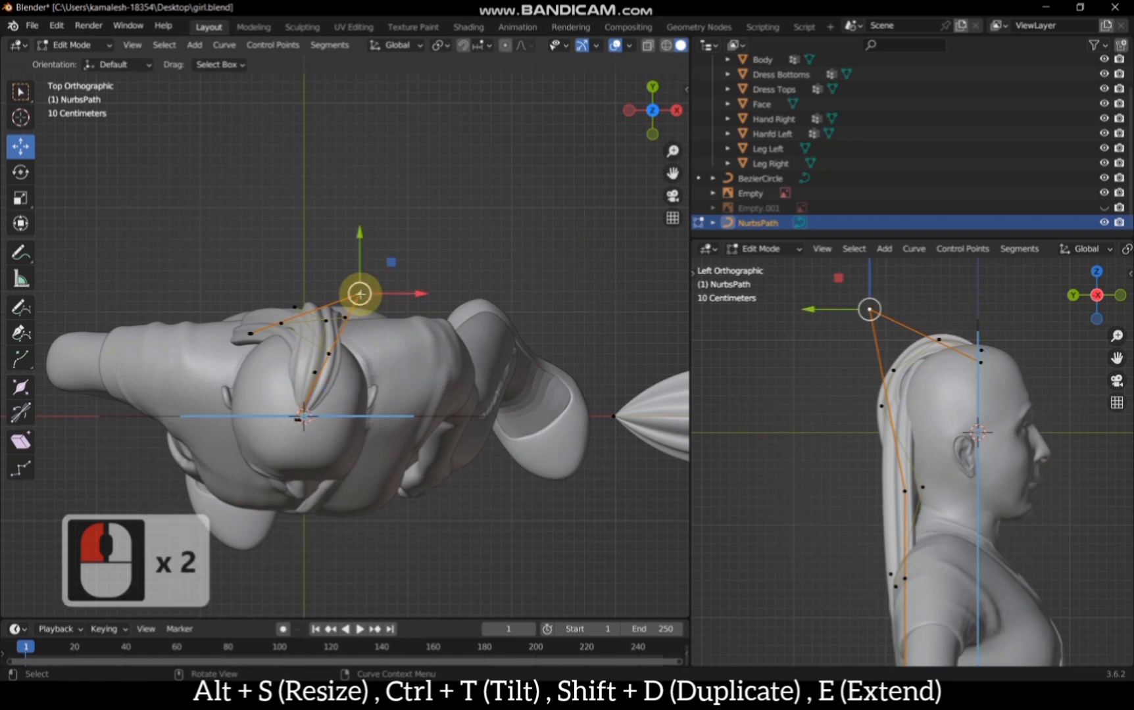
key("g")
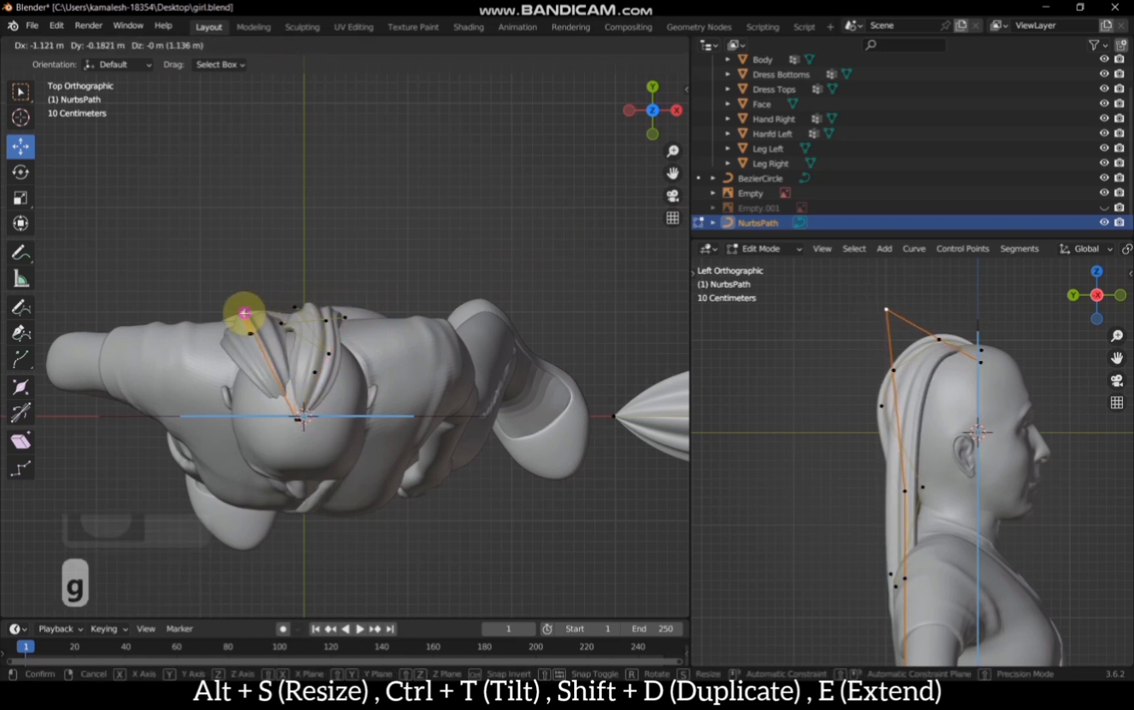
left_click(244, 313)
Step: In the side view, move the second point up and forward above the crown, and raise the third point behind the back of the head
left_click(632, 113)
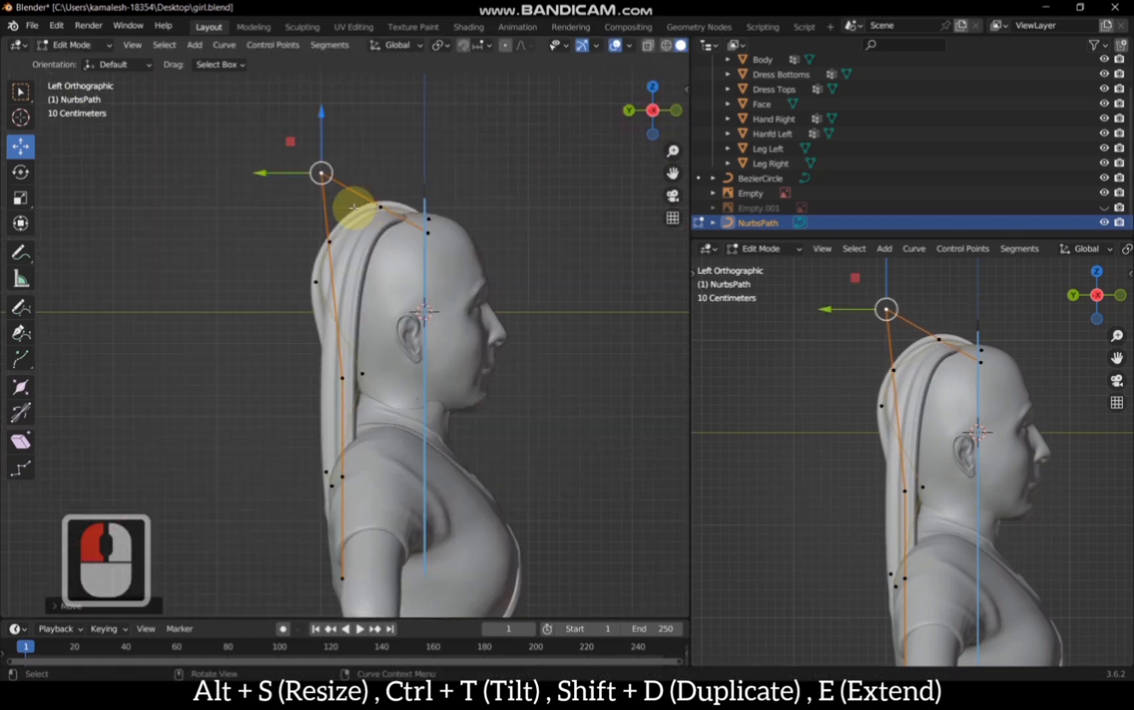
key("g")
left_click(384, 187)
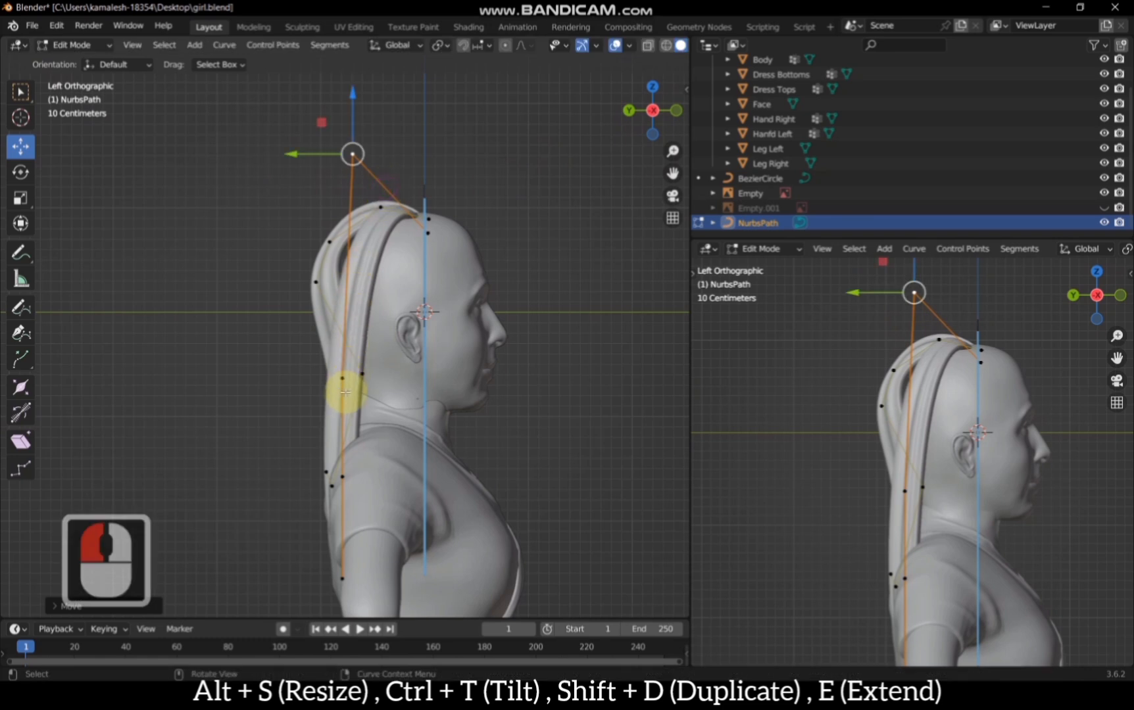
left_click(343, 374)
key("g")
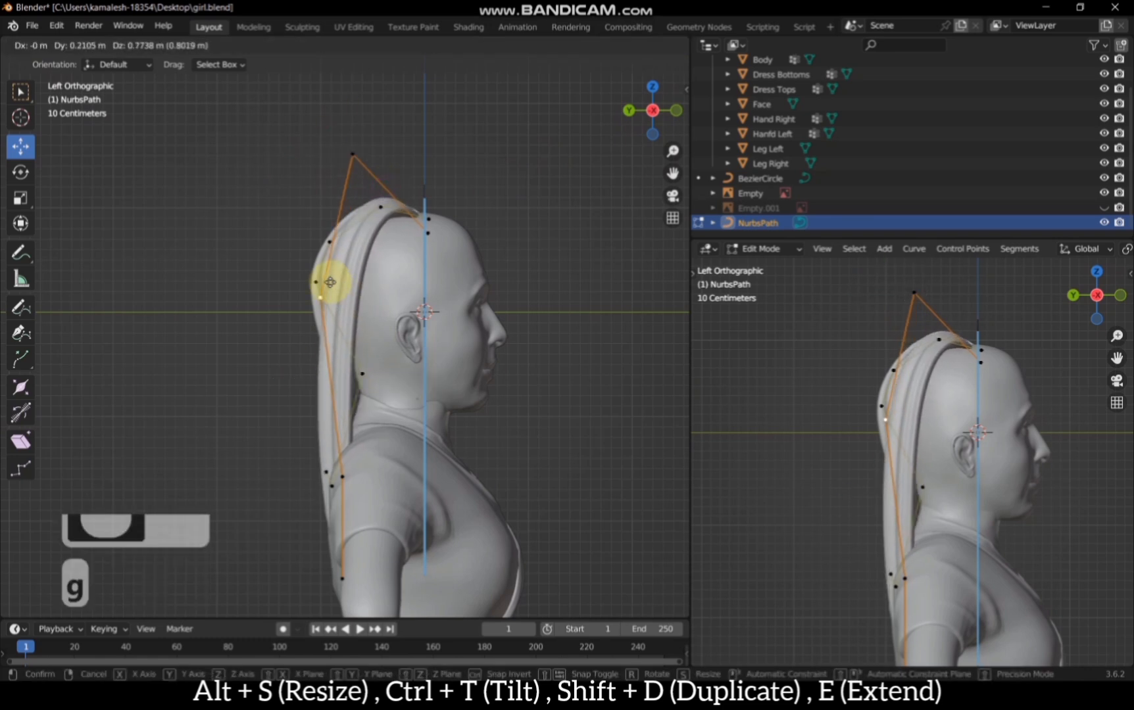
left_click(309, 292)
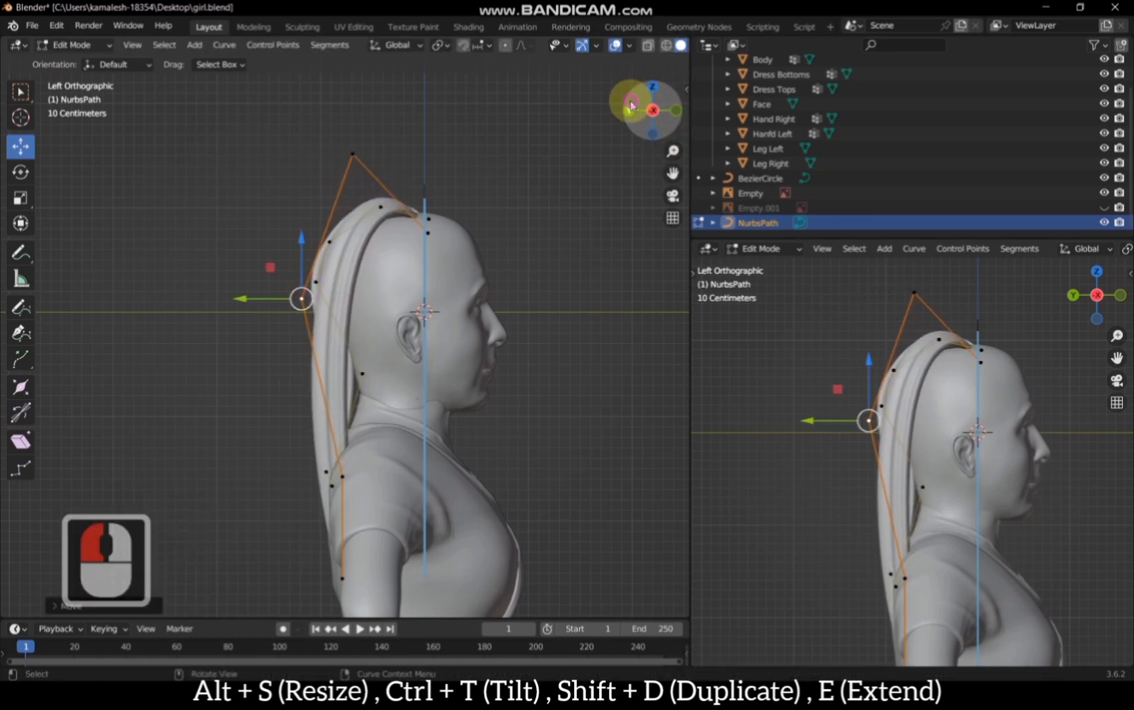
Step: In the back view, raise the fourth control point to ear level and pull the strand's tip up and inward to the upper back
left_click(630, 104)
left_click(462, 357)
left_click(439, 475)
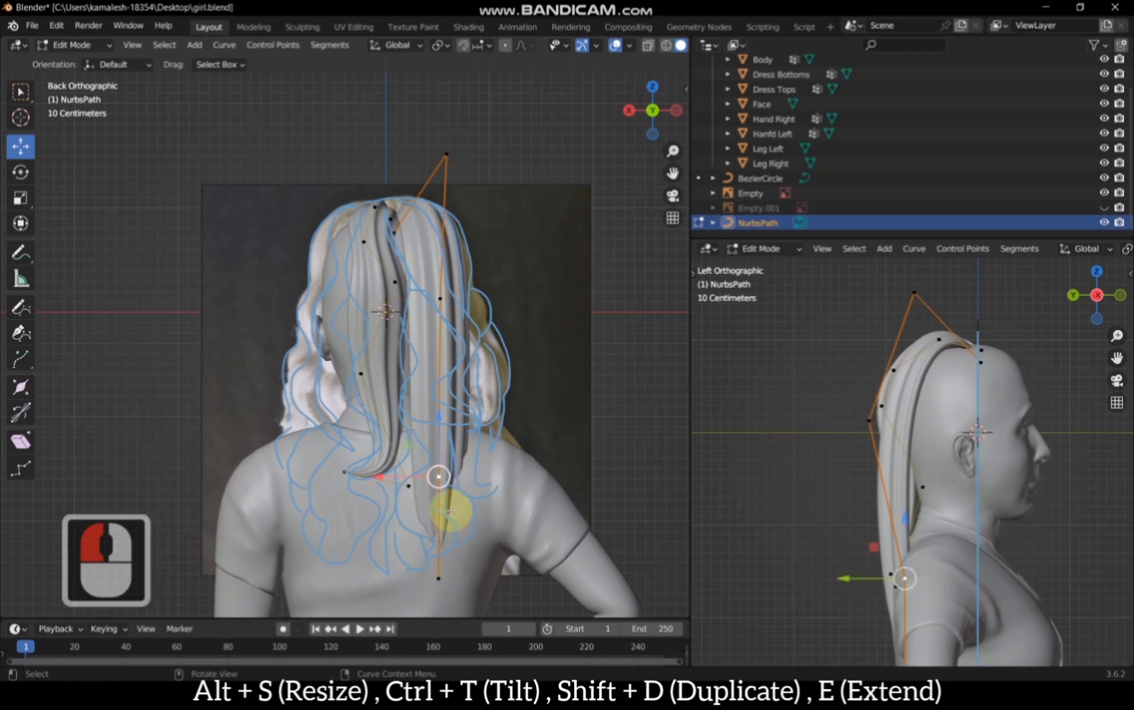
key("g")
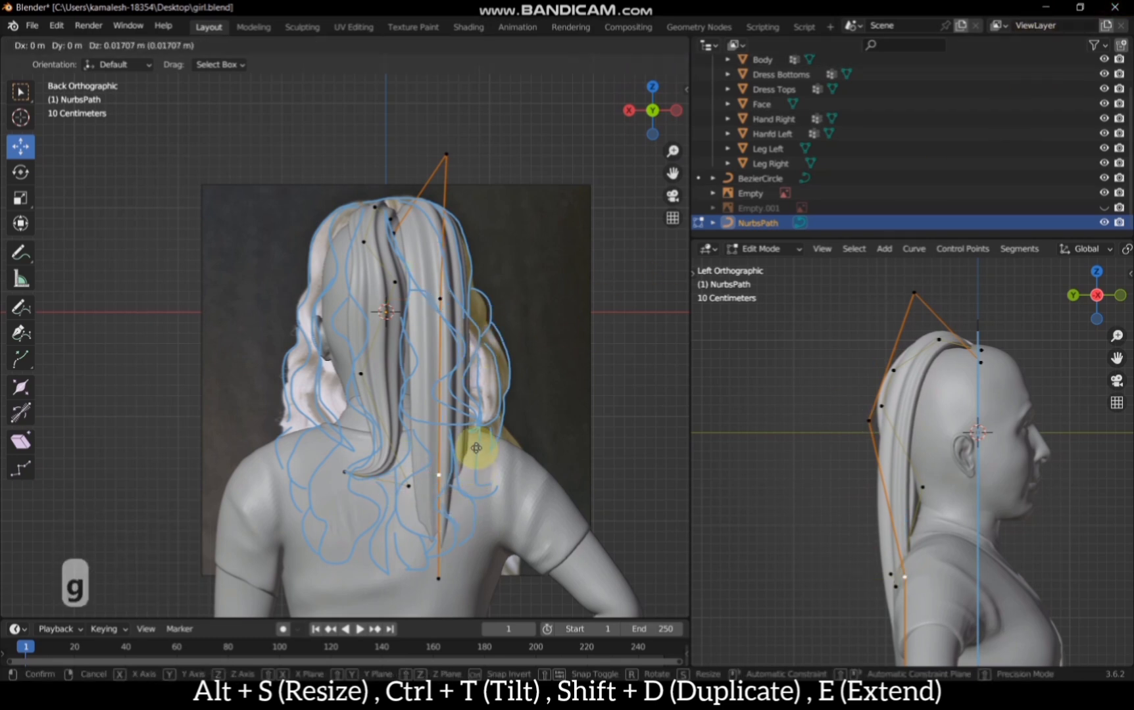
left_click(481, 344)
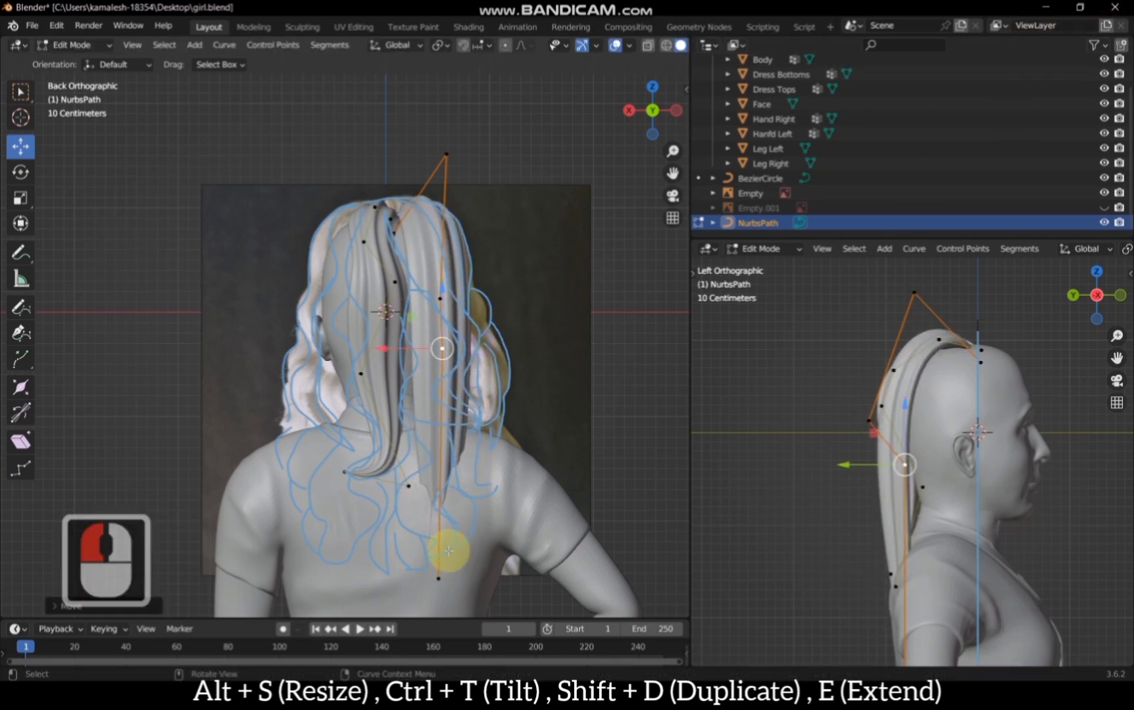
key("g")
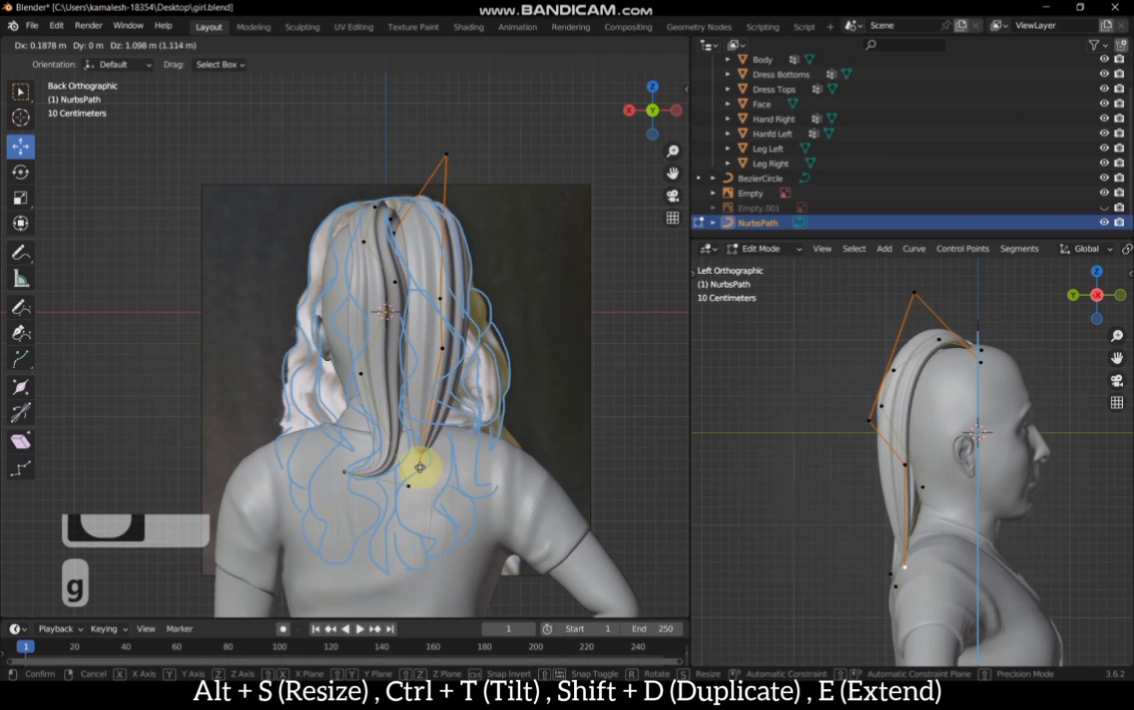
left_click(409, 467)
Step: Lower the strand's topmost control point to just above the crown, reduce its radius, and shift it inward toward the parting
left_click_drag(673, 175, 653, 190)
scroll(484, 191, "up", 2)
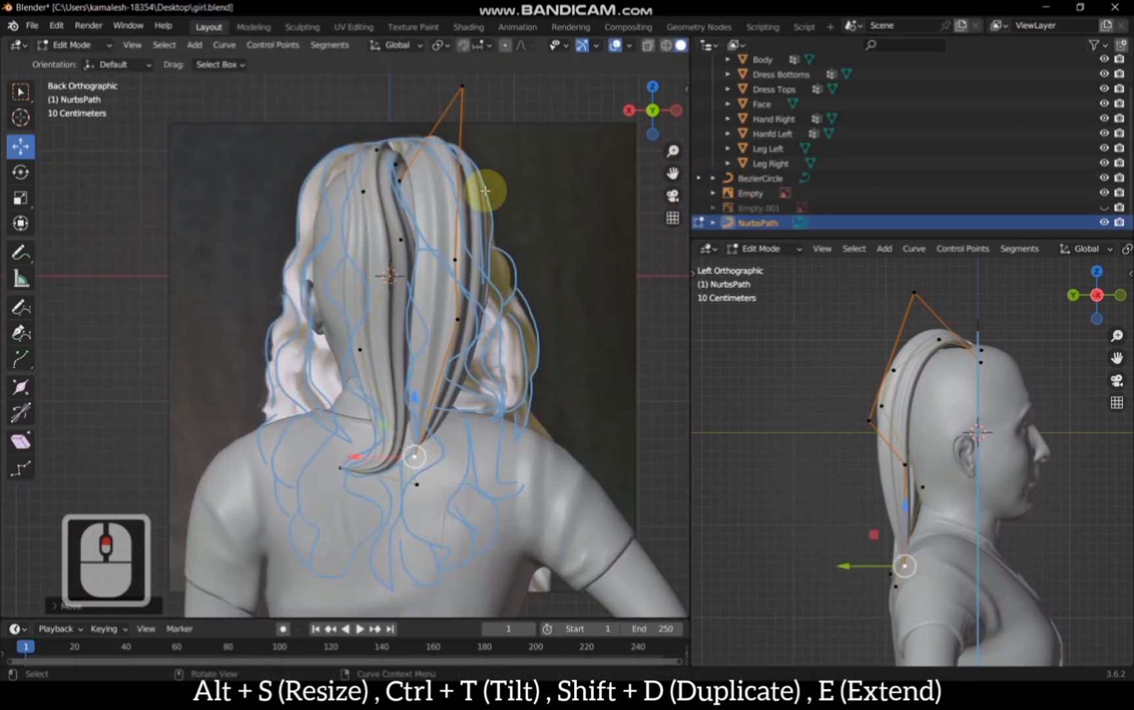
key("g")
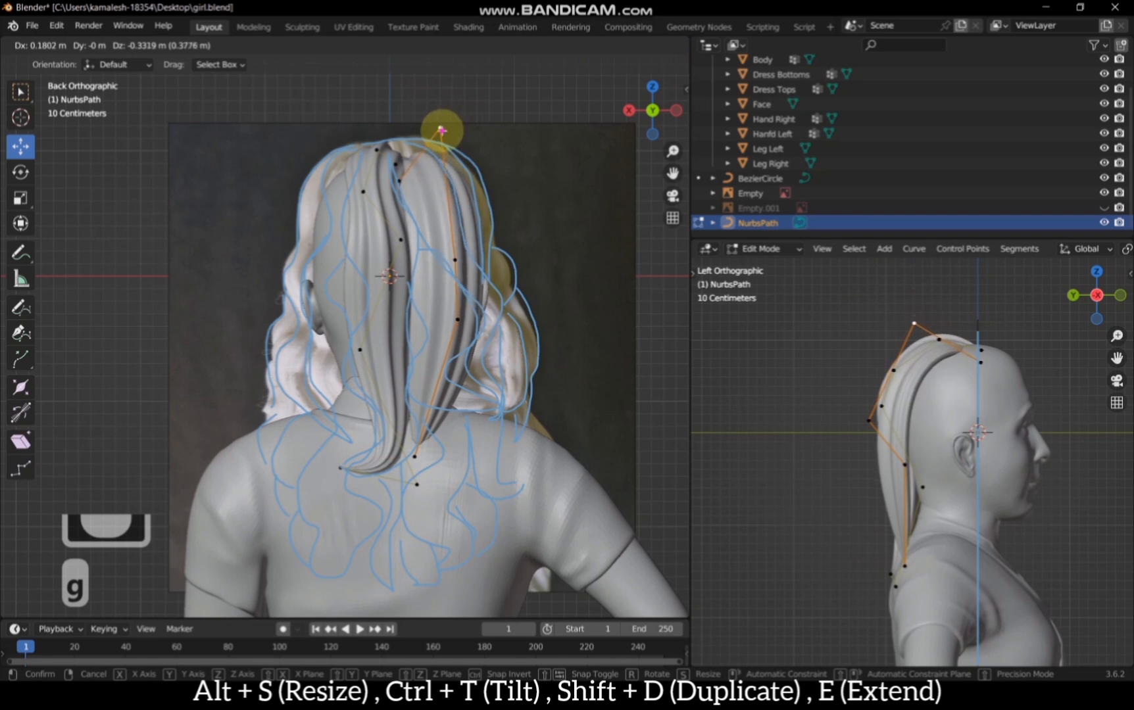
left_click(442, 125)
key("alt+s")
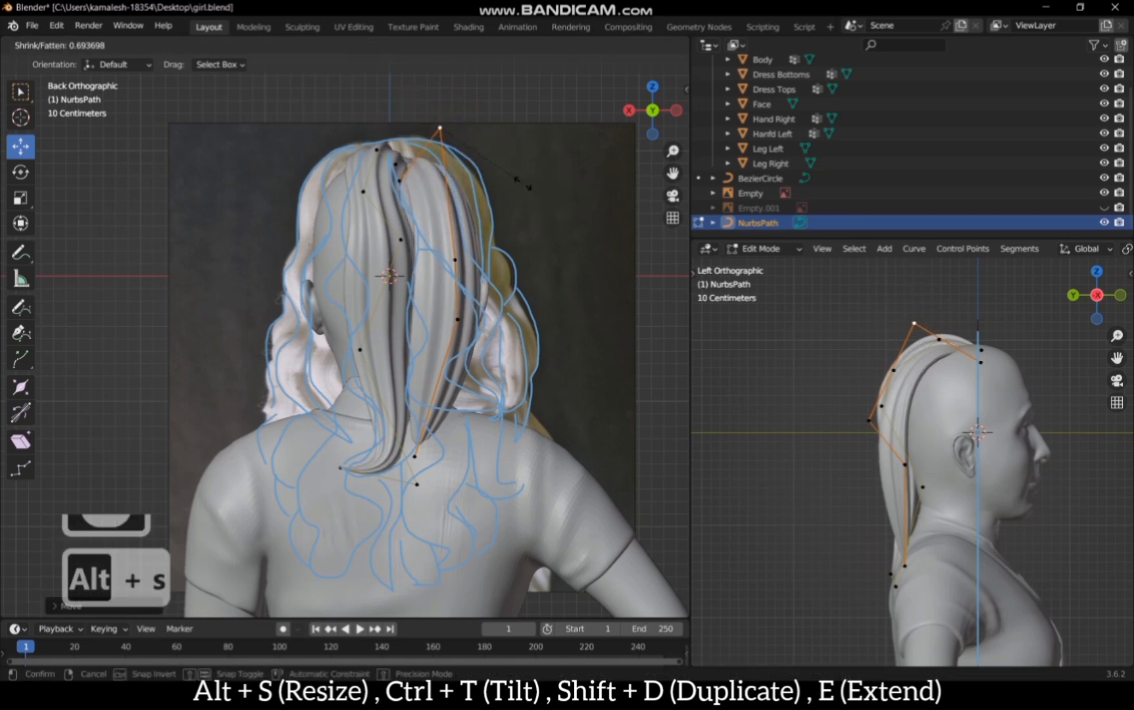
left_click(517, 209)
key("g")
left_click(501, 206)
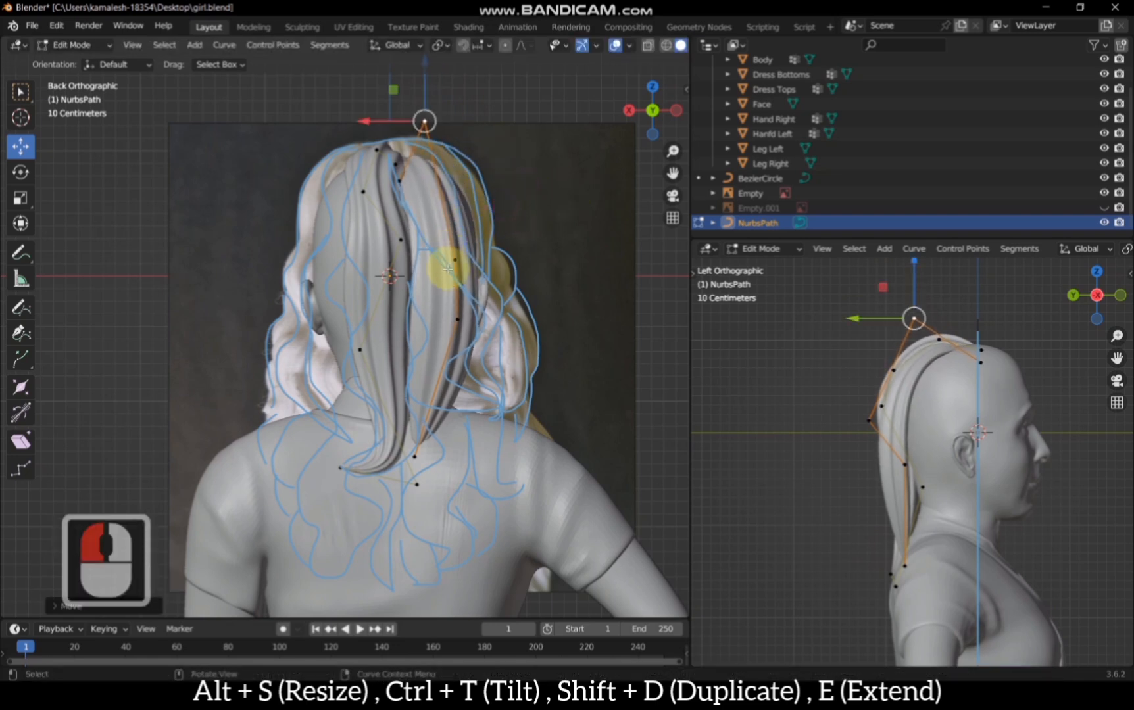
Step: Reduce the radius of the third and fourth control points and move the fourth point inward beside the central strand
left_click(454, 261)
key("alt+s")
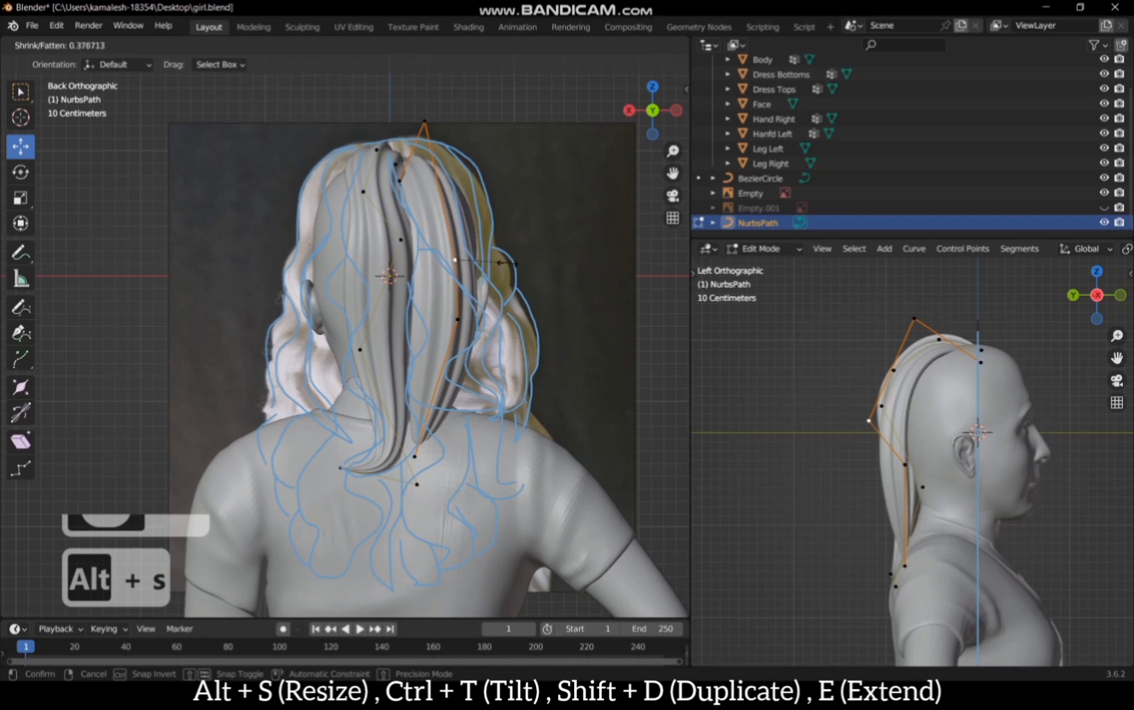
left_click(475, 294)
key("alt+s")
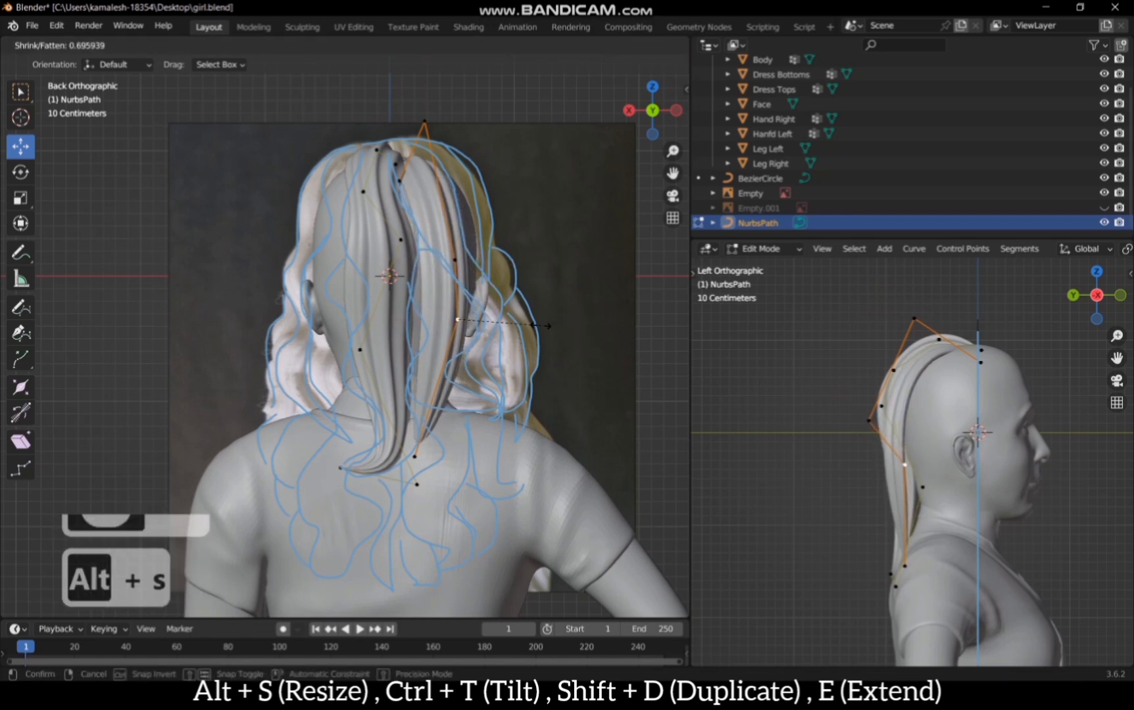
left_click(539, 326)
key("g")
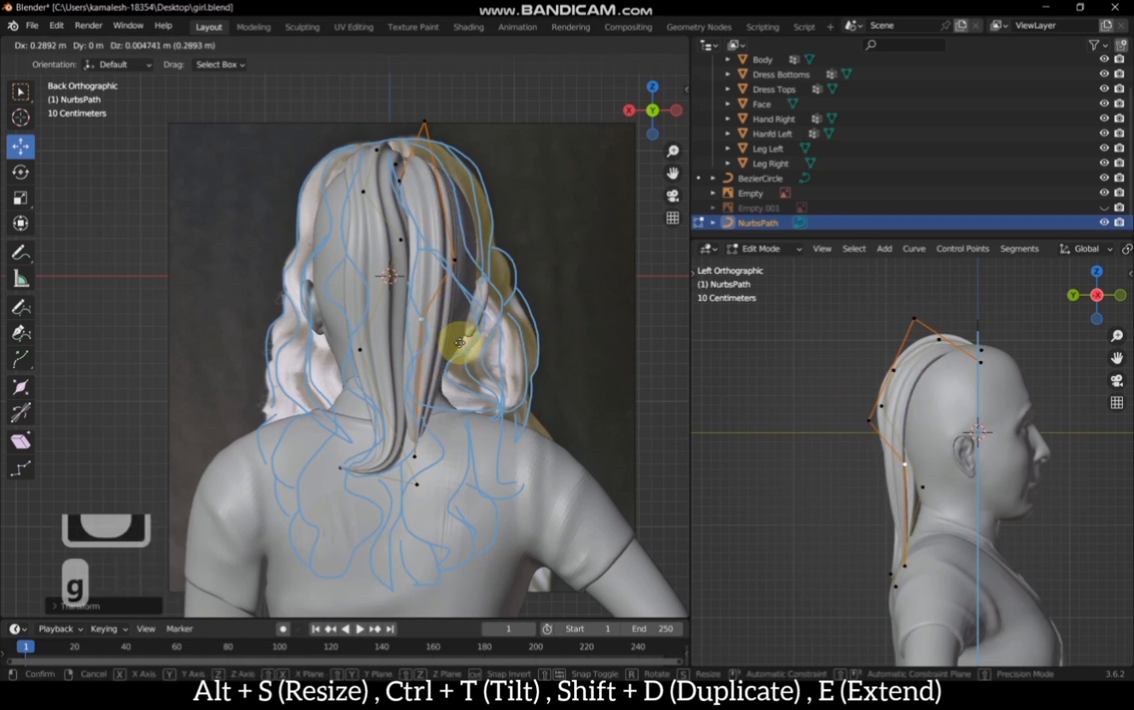
left_click(430, 426)
Step: In the side view, move the fourth point forward toward the neck and the third point closer to the back of the head
left_click(675, 115)
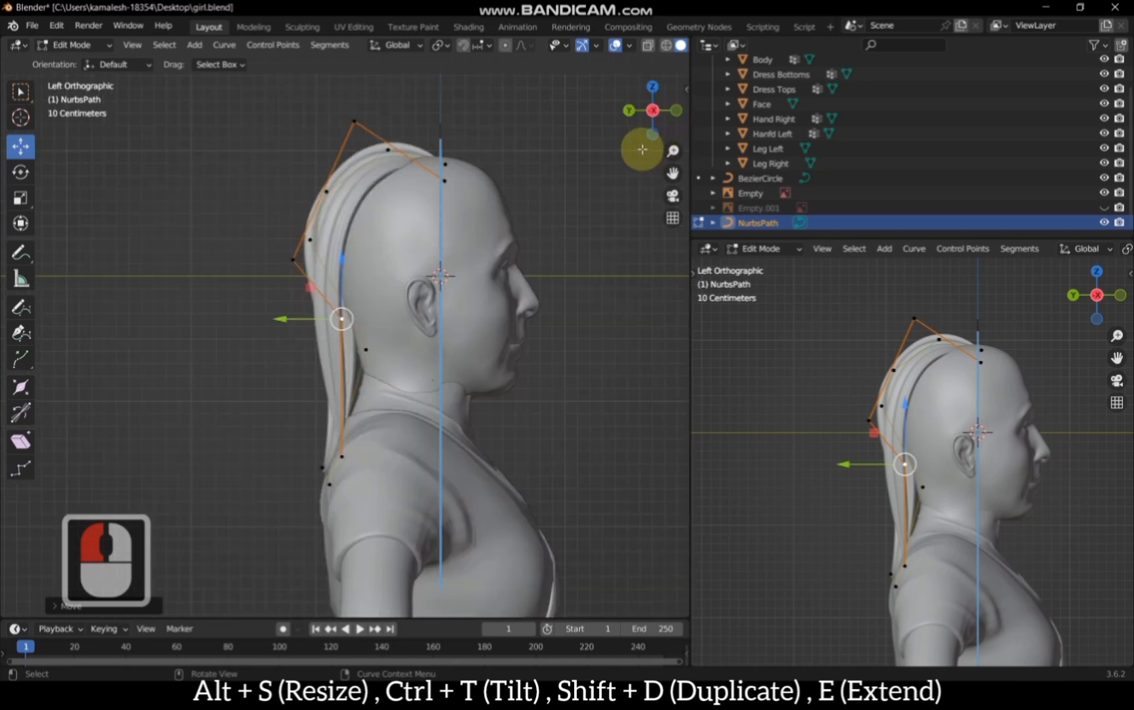
scroll(299, 333, "up", 1)
key("g")
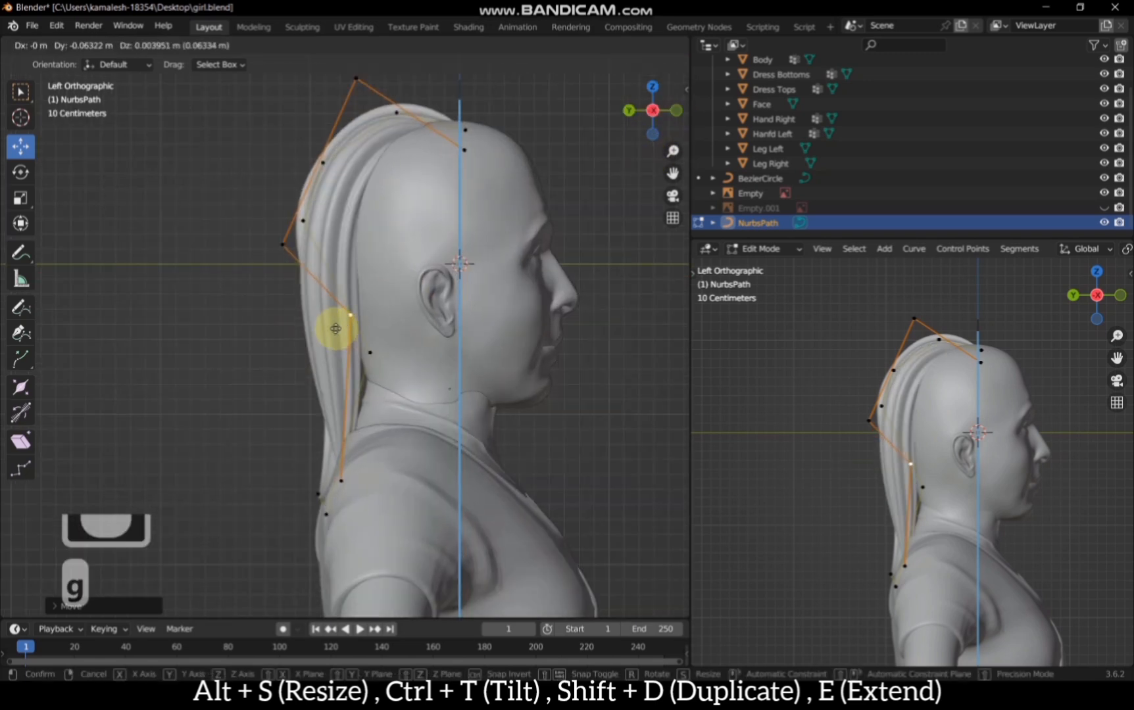
left_click(336, 327)
left_click_drag(298, 316, 316, 318)
double_click(281, 245)
left_click_drag(244, 245, 257, 244)
Step: Move the strand's tip slightly backward in the side view so it lies along the surface of the upper back
double_click(345, 474)
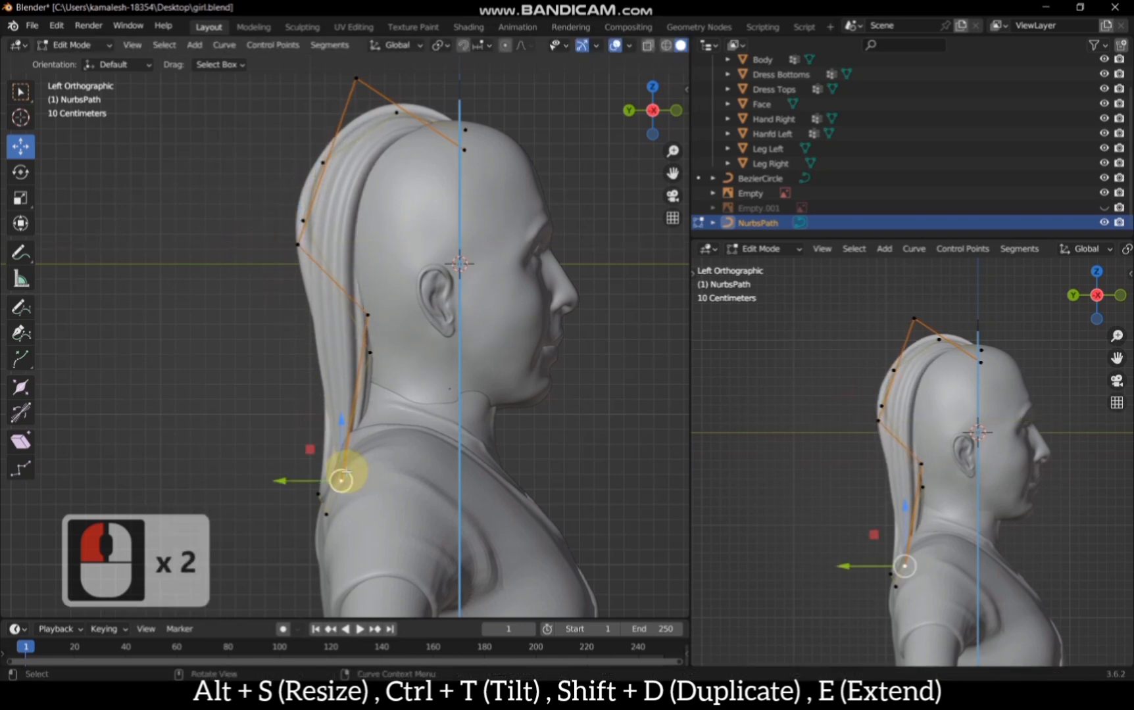
left_click_drag(630, 110, 668, 113)
scroll(824, 575, "down", 1)
left_click_drag(845, 547, 835, 547)
left_click(630, 120)
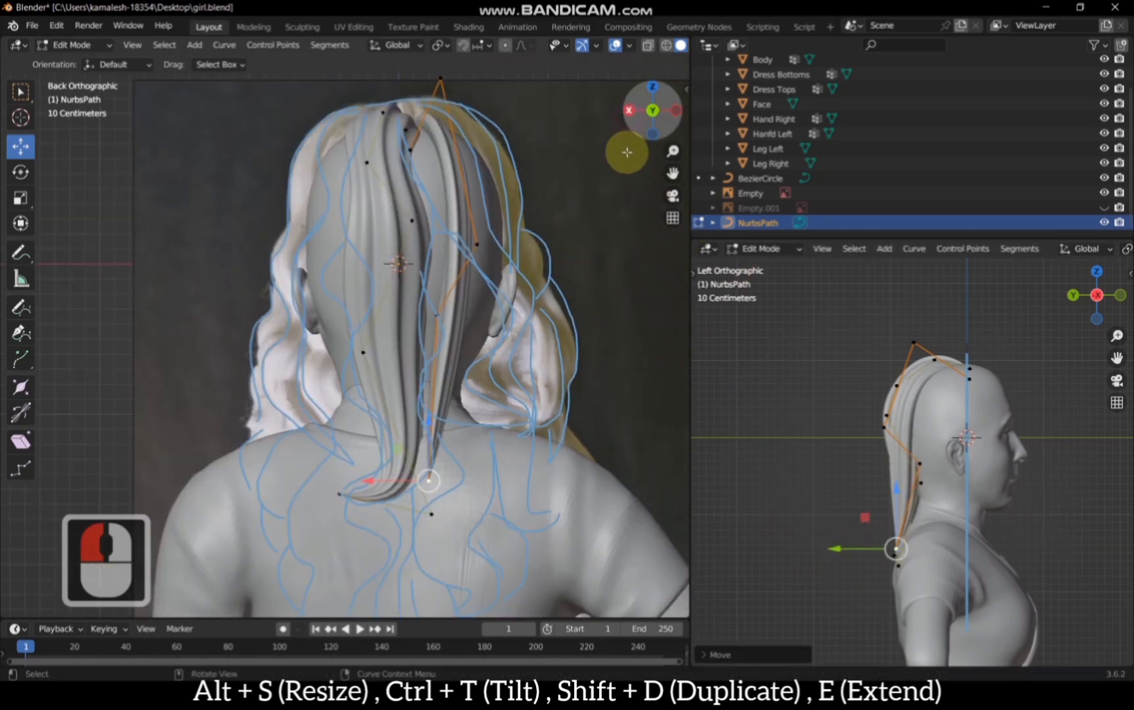
left_click_drag(669, 174, 642, 184)
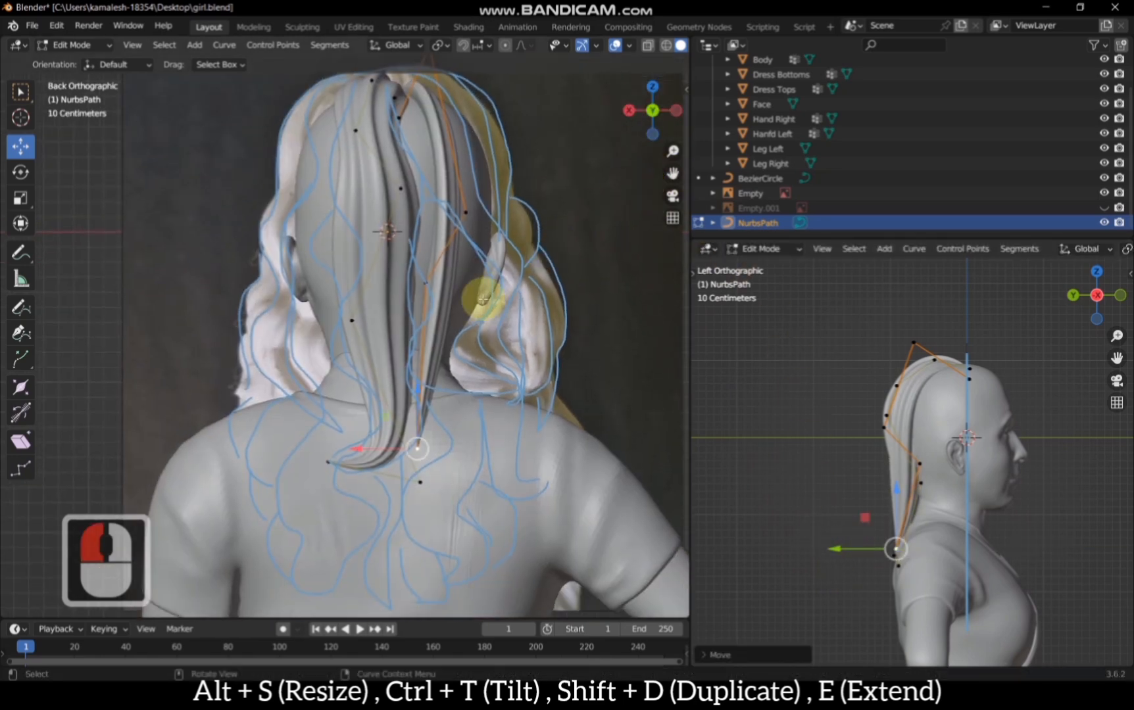
Step: Select the strand's whole chain of control points and tilt it so the strand lies flat against the head
left_click_drag(630, 115, 493, 152)
left_click(497, 169, "ctrl")
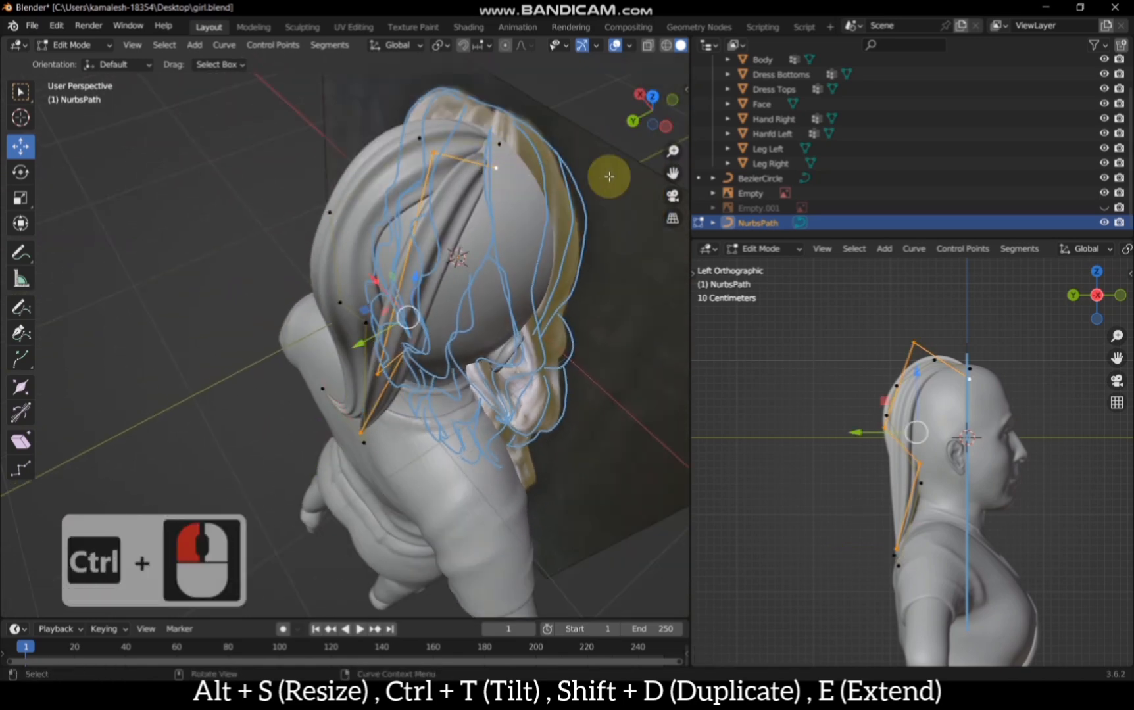
key("ctrl+t")
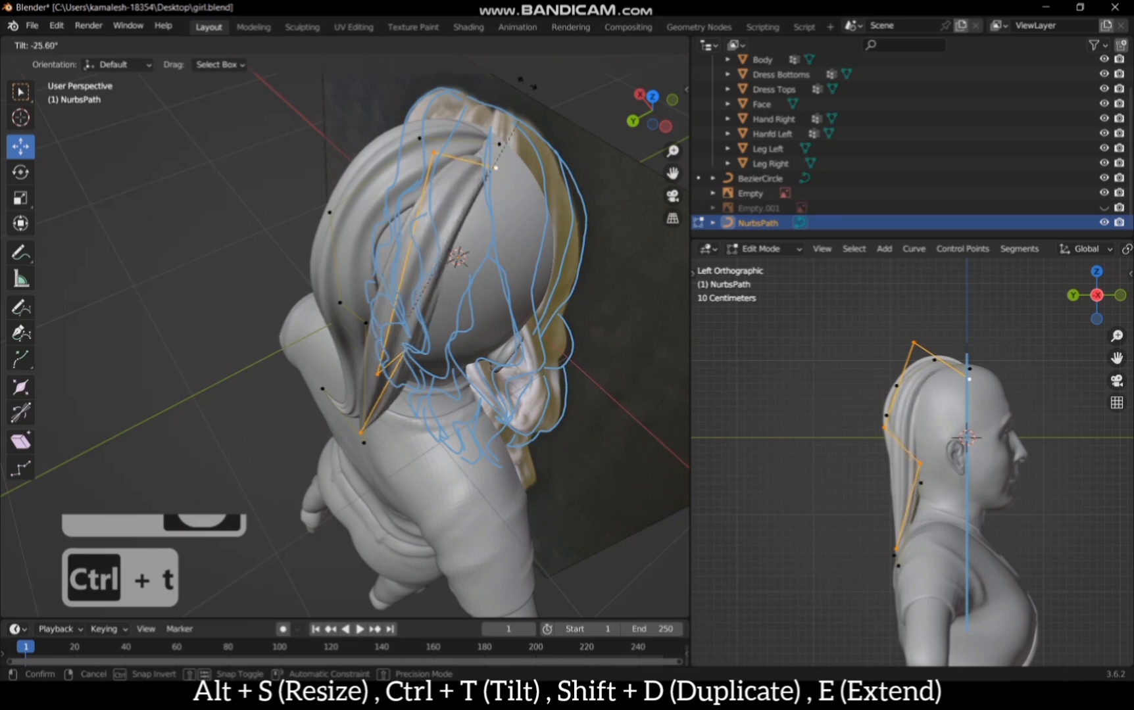
left_click(301, 584)
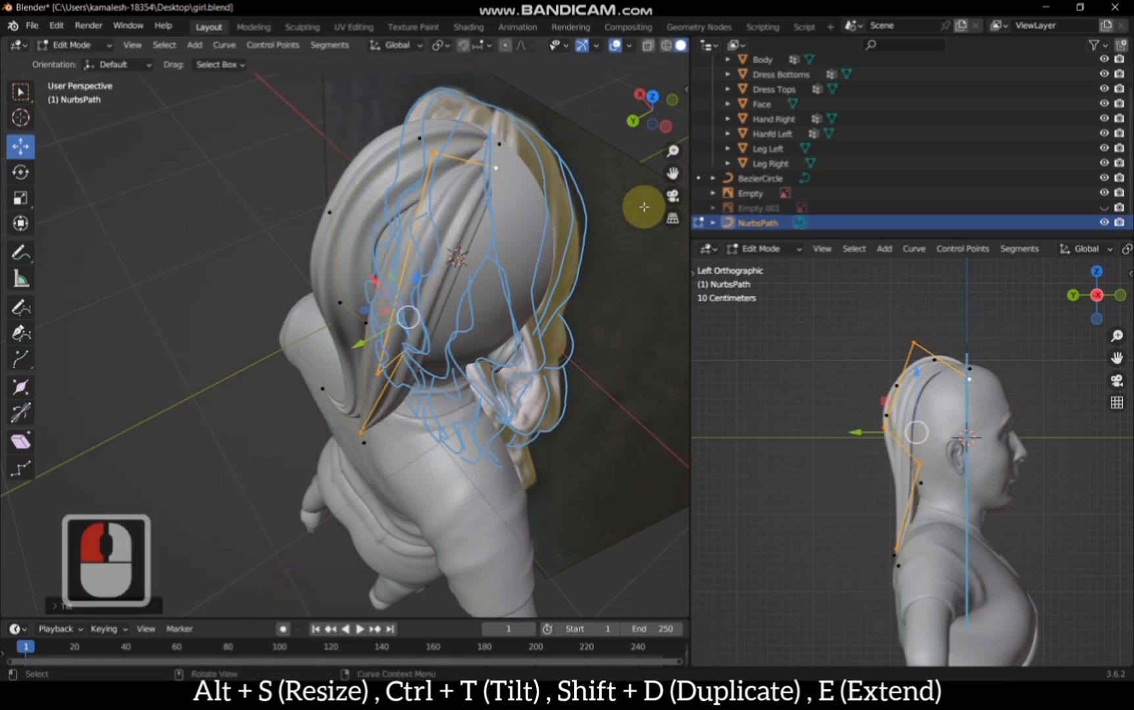
Step: In the back view, shift the strand's topmost point inward toward the parting and move its root point slightly up and outward
left_click(631, 122)
scroll(460, 223, "up", 2)
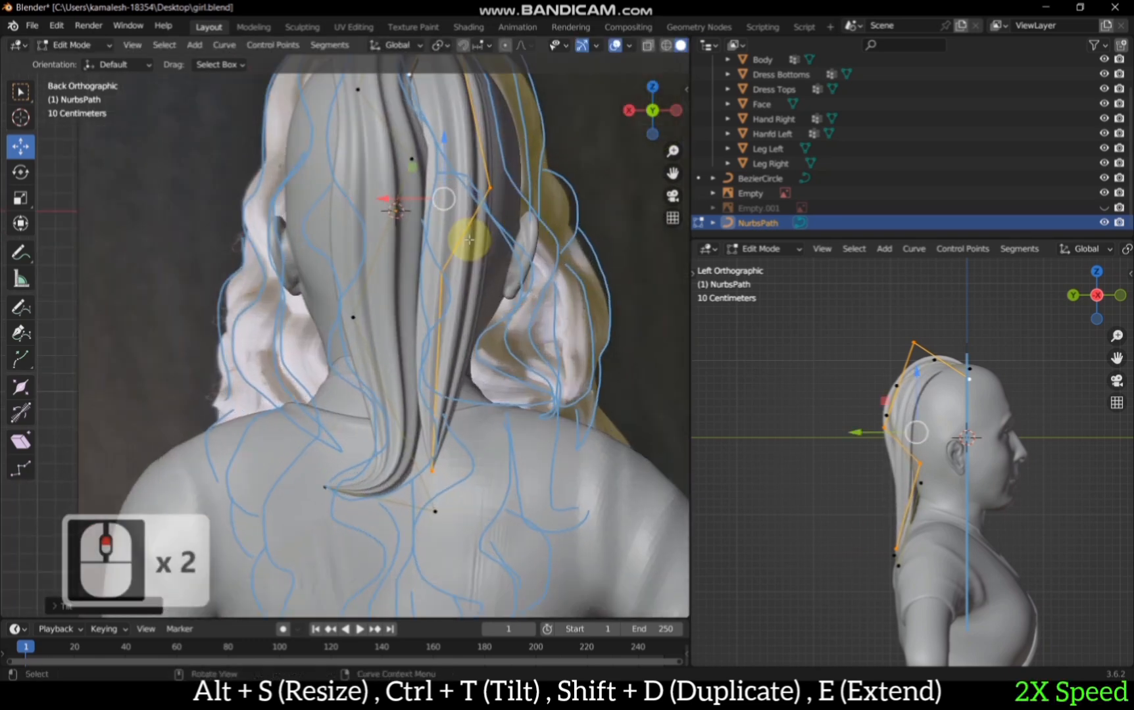
left_click(489, 185)
scroll(466, 208, "down", 3)
scroll(421, 171, "up", 2)
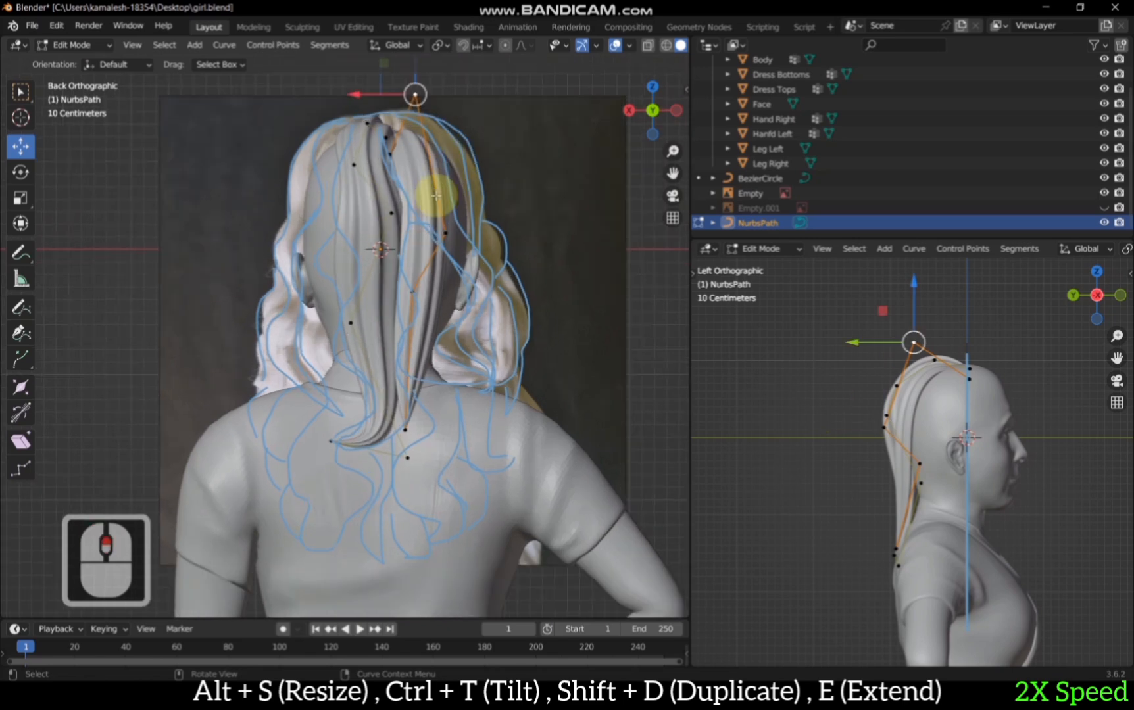
key("g")
left_click(421, 186)
left_click(396, 157)
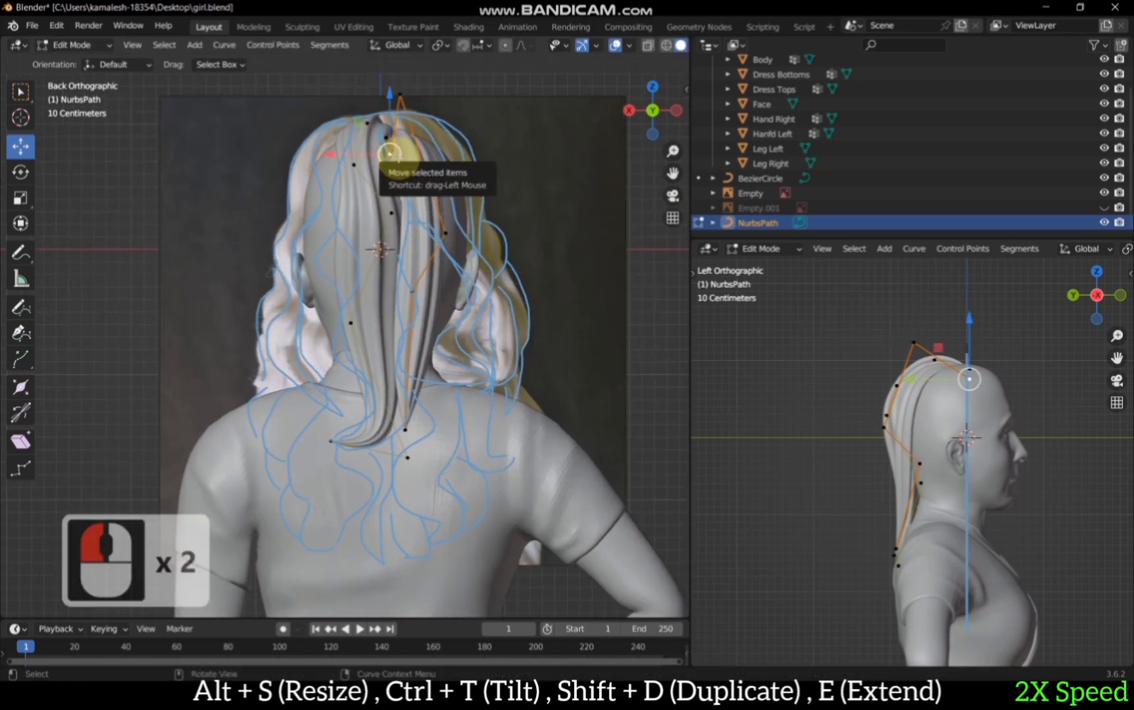
key("g")
left_click(410, 151)
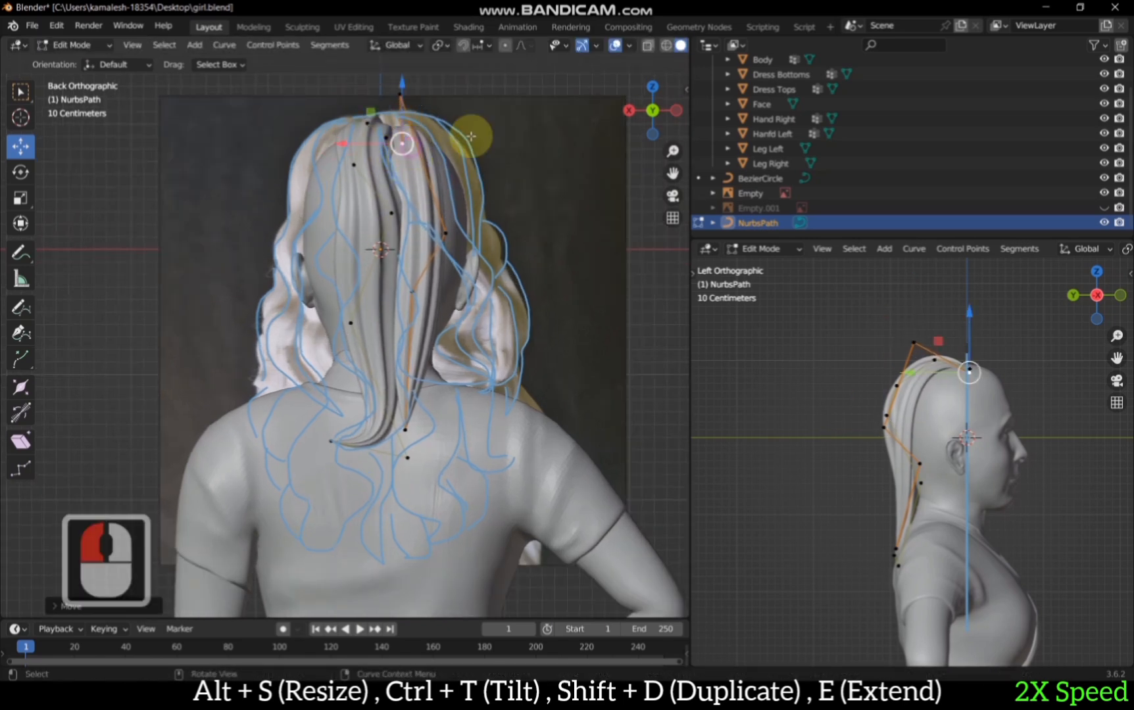
Step: Return to the back view and select the control point at the strand's tip
left_click_drag(653, 110, 655, 112)
left_click(653, 110)
left_click(653, 111)
left_click(448, 232)
left_click(409, 428)
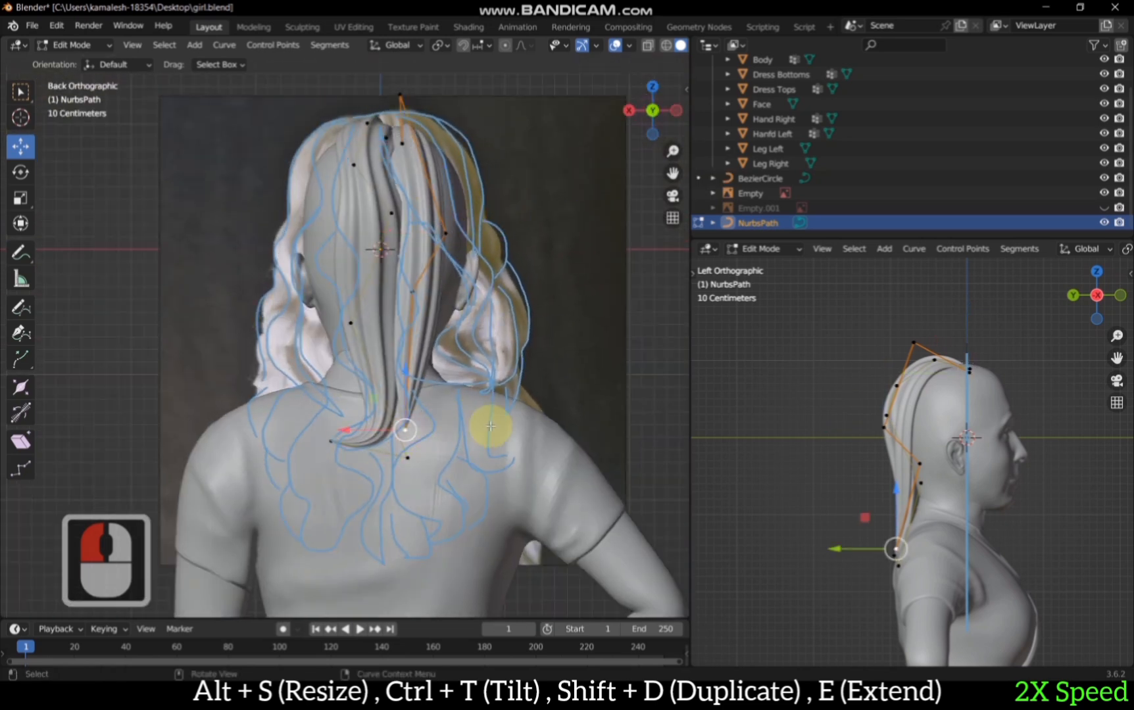
Step: Reposition the right back hair strand's end point and extrude a new tip down the upper back along the drawn guide
key("g")
left_click(489, 447)
key("e")
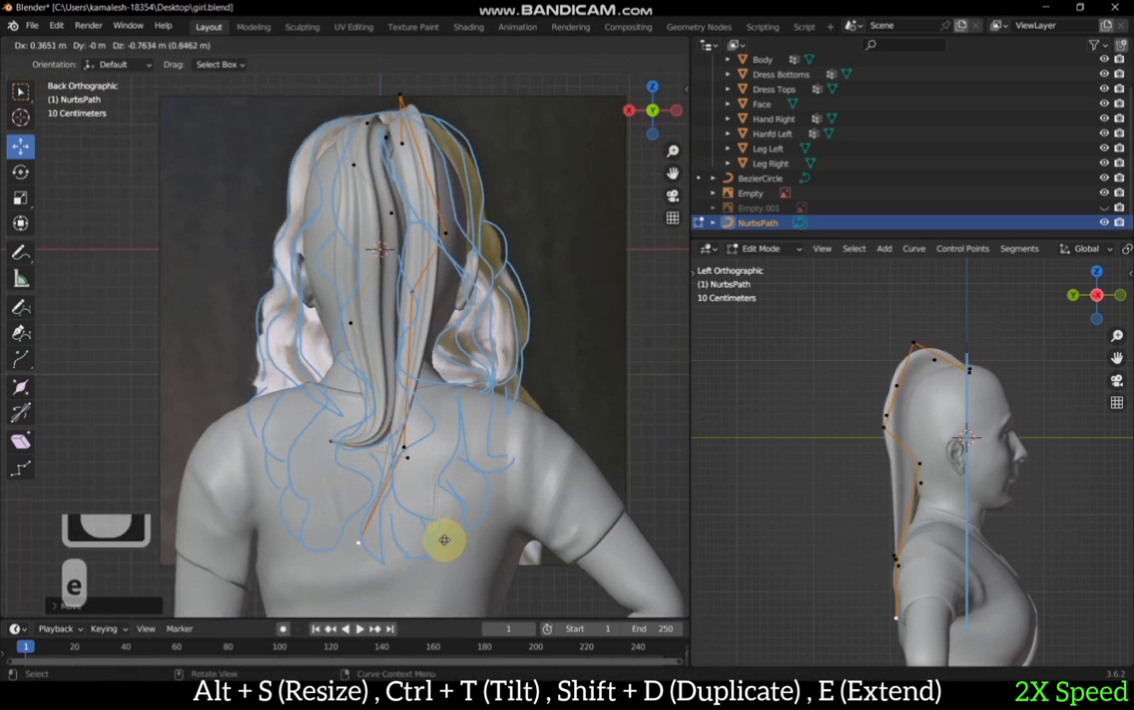
left_click(449, 536)
Step: Resize the strand at the point above its new tip and tilt the range of points running down from the crown
left_click(404, 447)
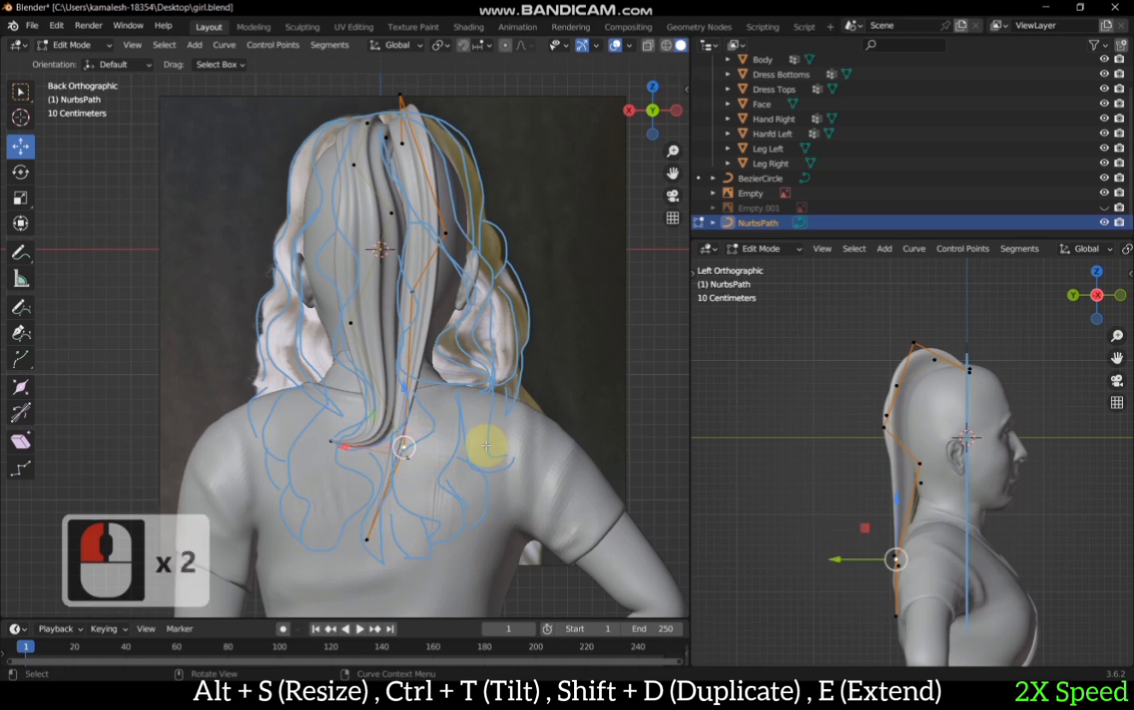
key("alt+s")
left_click(514, 435)
mouse_move(654, 113)
left_mouse_down()
mouse_move(531, 124)
mouse_move(657, 120)
left_mouse_up()
left_click(413, 77, "ctrl")
key("ctrl+t")
left_click(630, 233)
Step: Move the strand's nape control point forward and down toward the neck in the side view
left_click(657, 120)
left_click(447, 194)
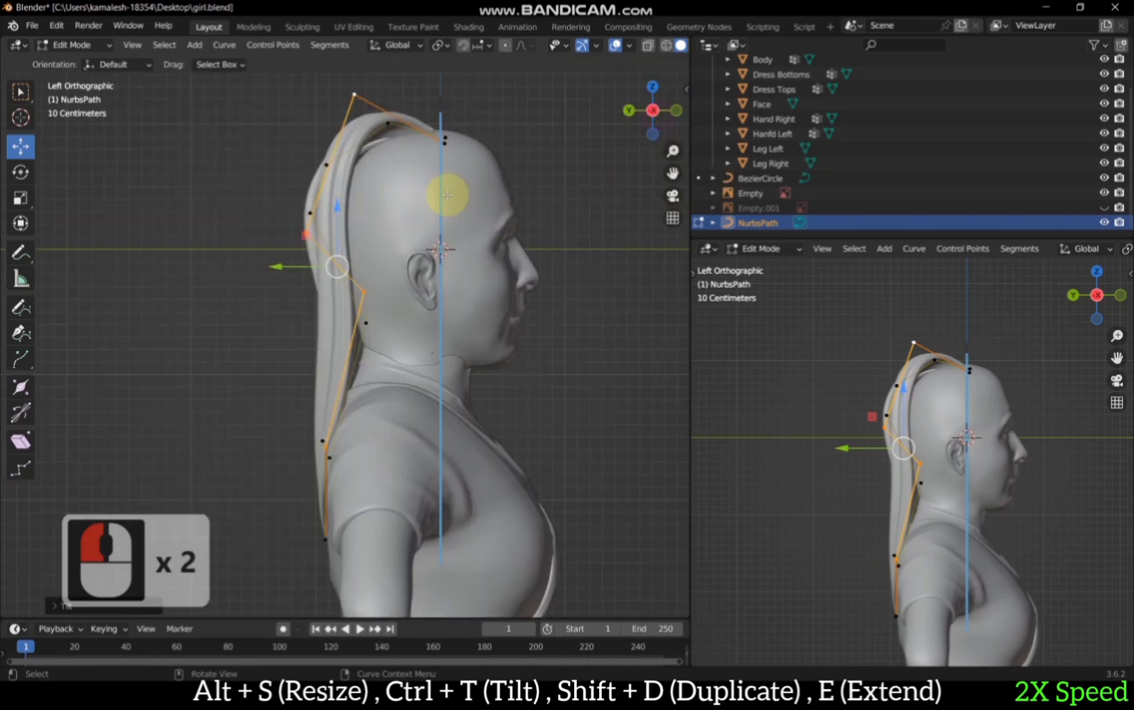
left_click(633, 113)
left_click(463, 318)
left_click(372, 536)
scroll(495, 374, "up", 2)
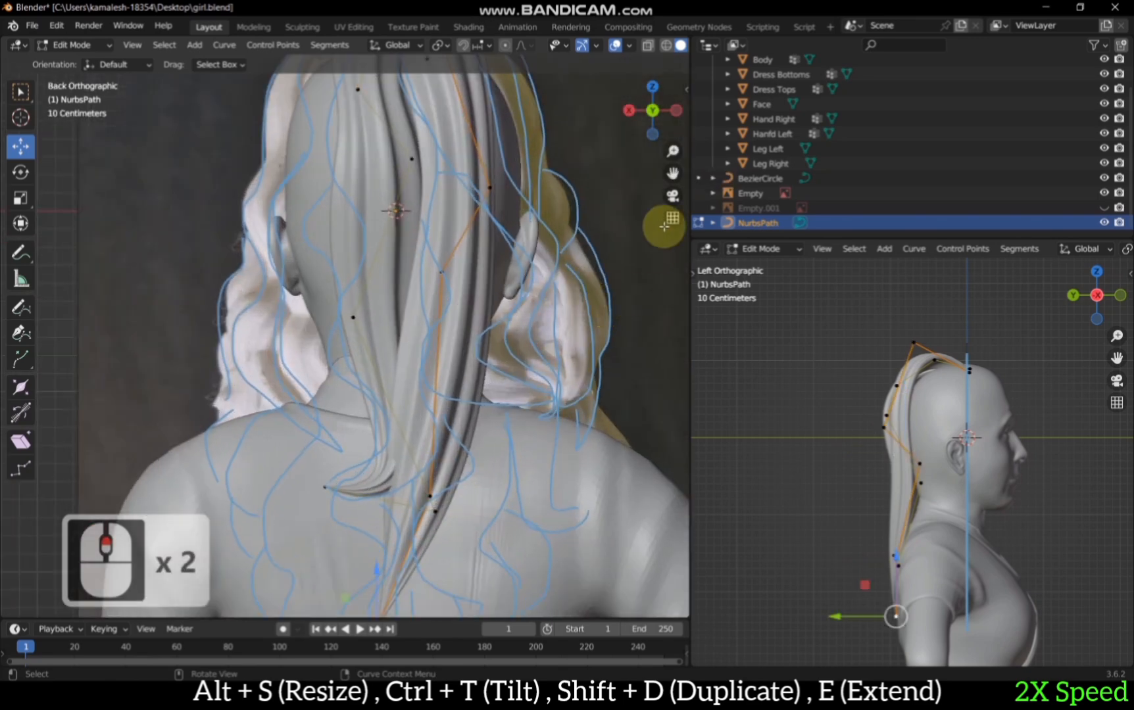
left_click_drag(673, 173, 682, 84)
left_click(442, 402)
left_click(677, 110)
left_click_drag(280, 399, 285, 399)
double_click(368, 179)
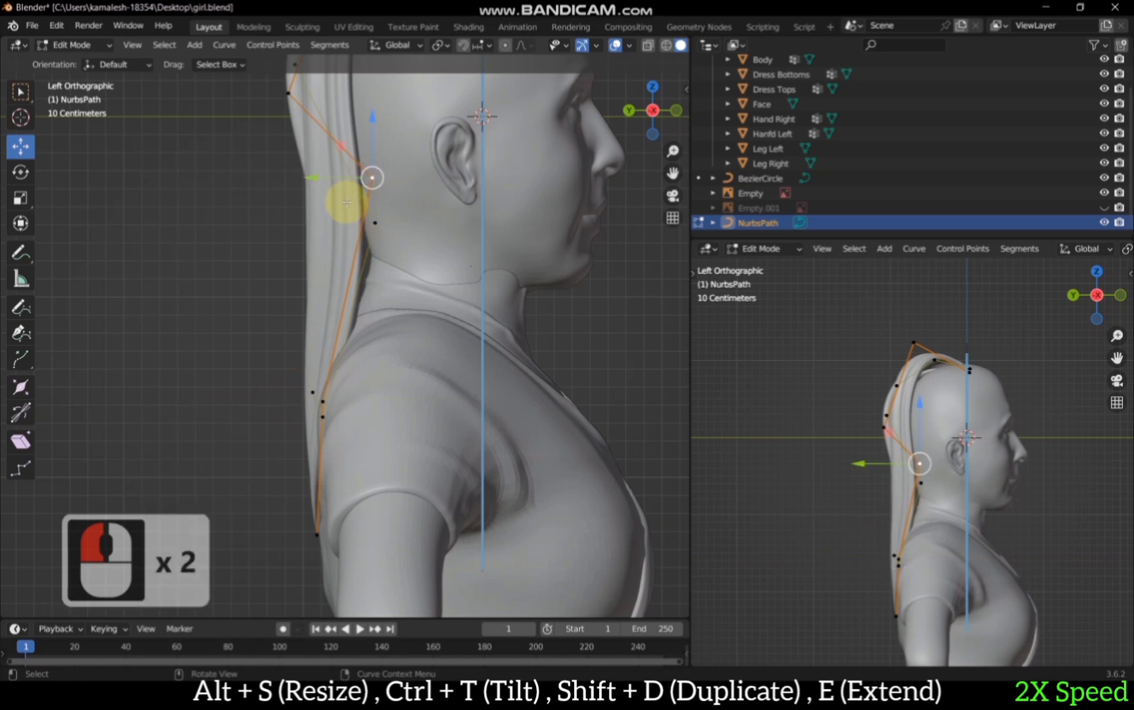
key("g")
left_click(418, 210)
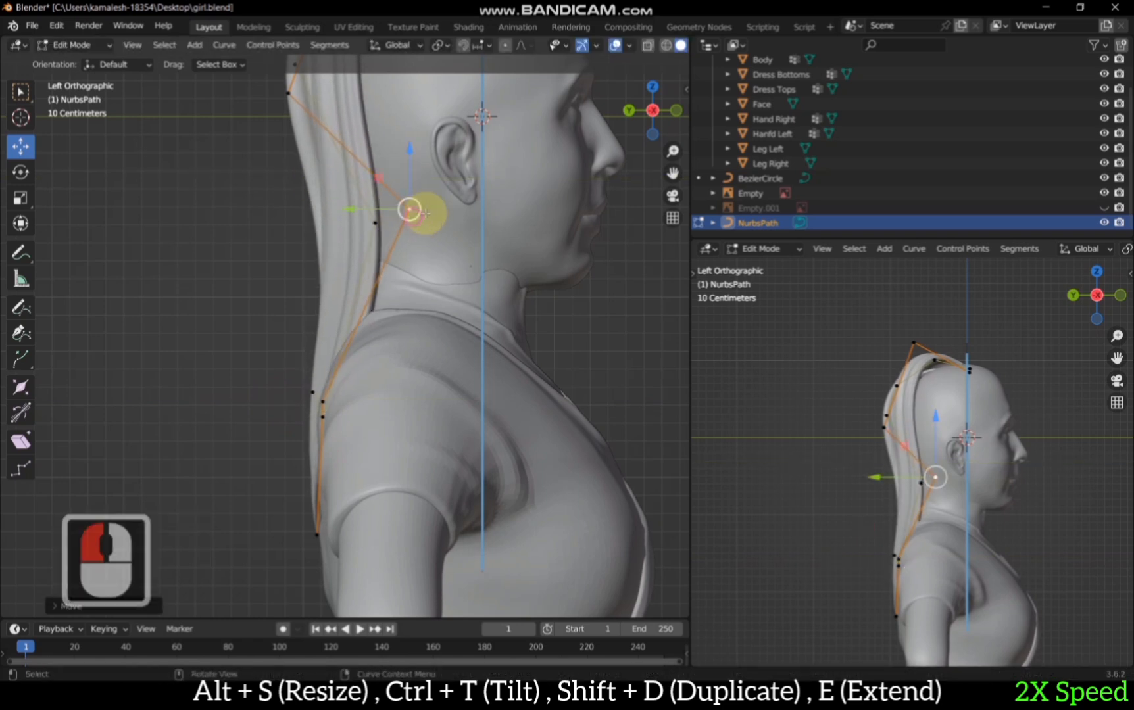
Step: Subdivide the strand's last segment between its tip and the point above
left_click(632, 111)
left_click_drag(670, 172, 660, 231)
scroll(565, 214, "down", 1)
left_click(372, 494)
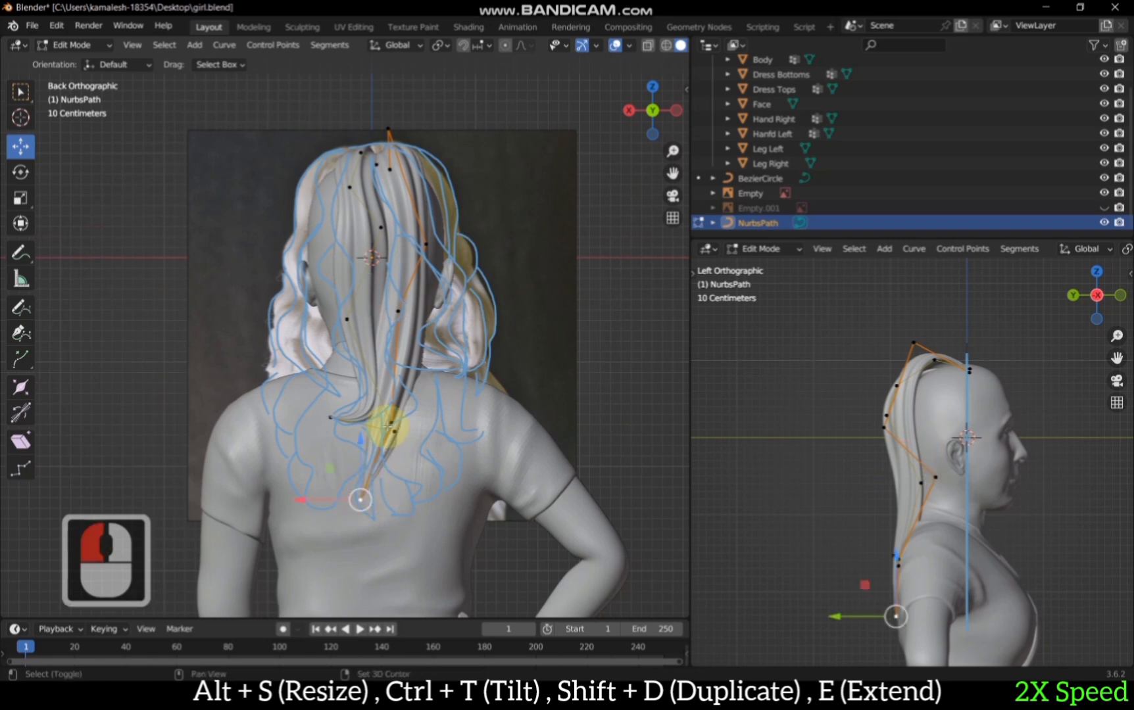
left_click(390, 423, "shift")
right_click(624, 305)
left_click(618, 290)
Step: Shift the strand's new midpoint sideways and move its tip to curve the end along the drawn guide
scroll(498, 332, "up", 4)
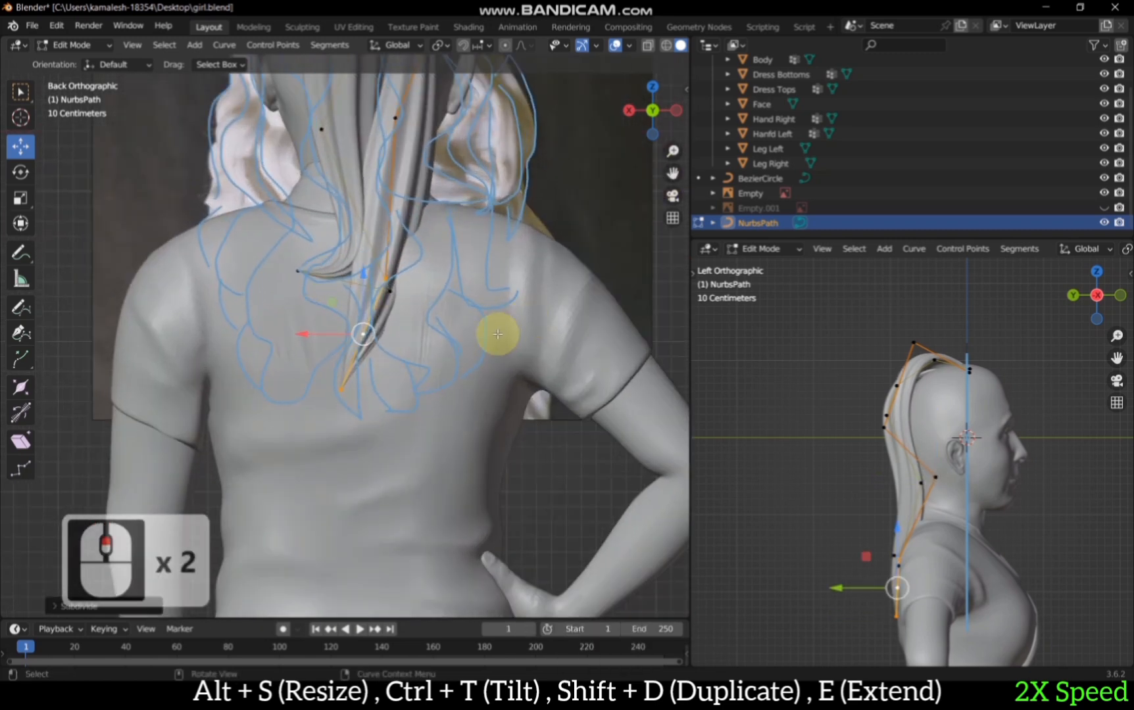
left_click(375, 331)
key("g")
left_click(340, 325)
left_click(339, 411)
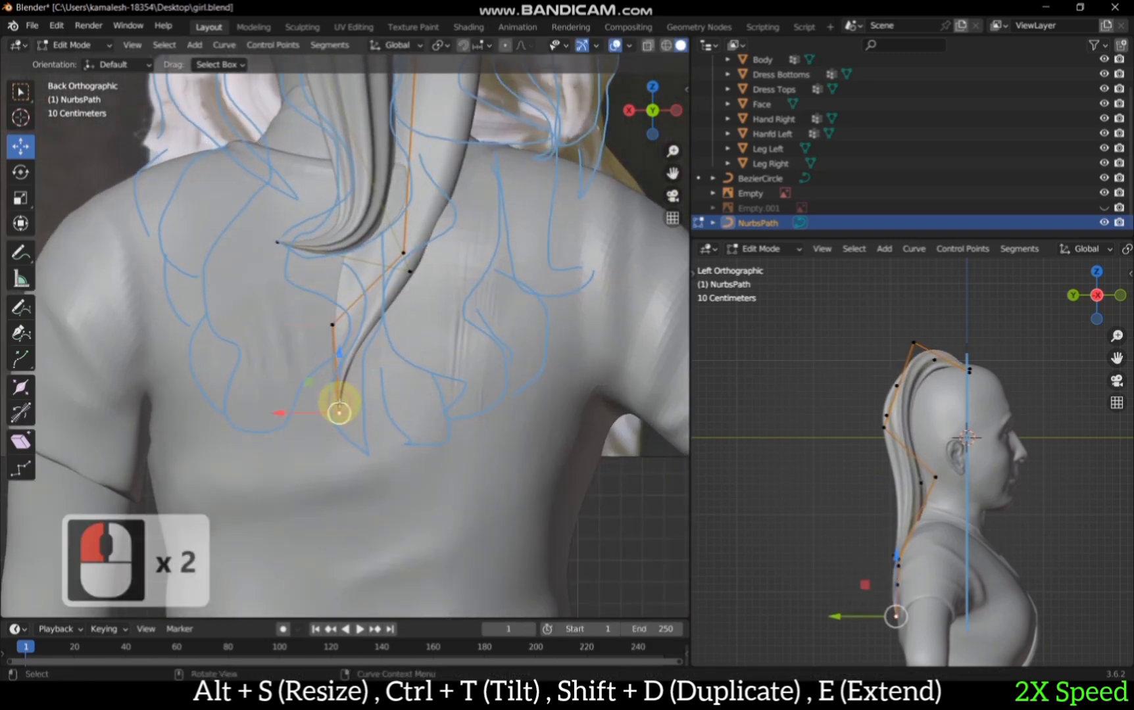
key("g")
left_click(372, 439)
Step: Tilt the strand's control points from the crown down to its lower end
scroll(359, 412, "down", 3)
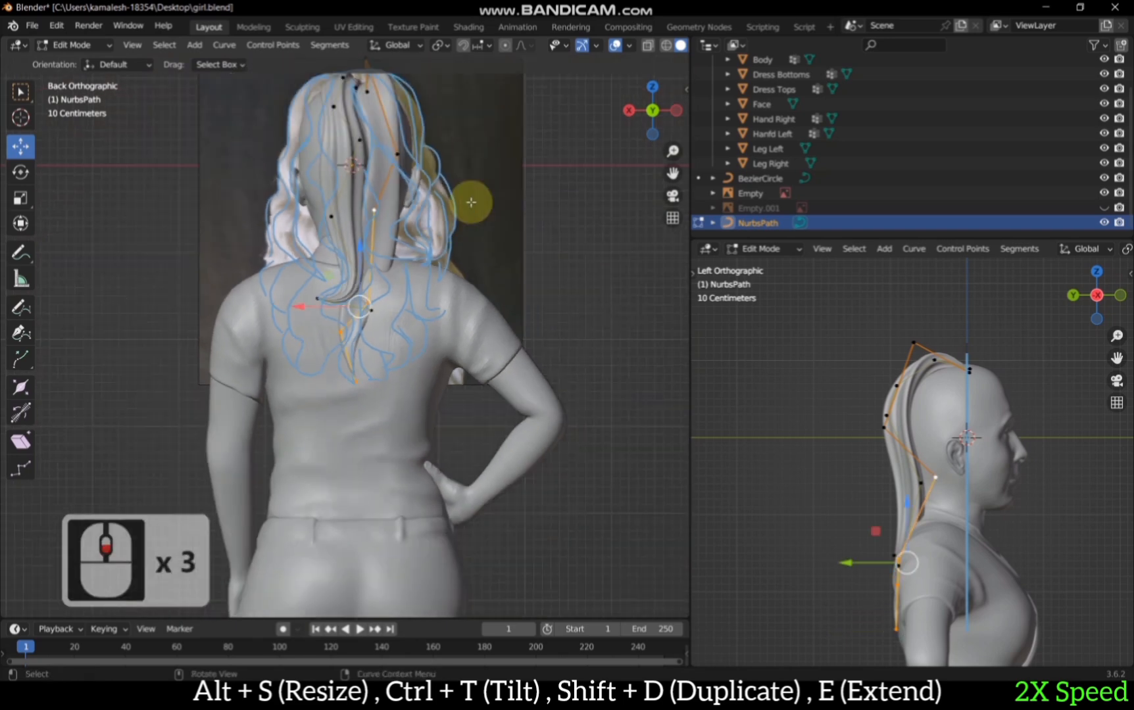
left_click(493, 160, "ctrl")
key("ctrl+t")
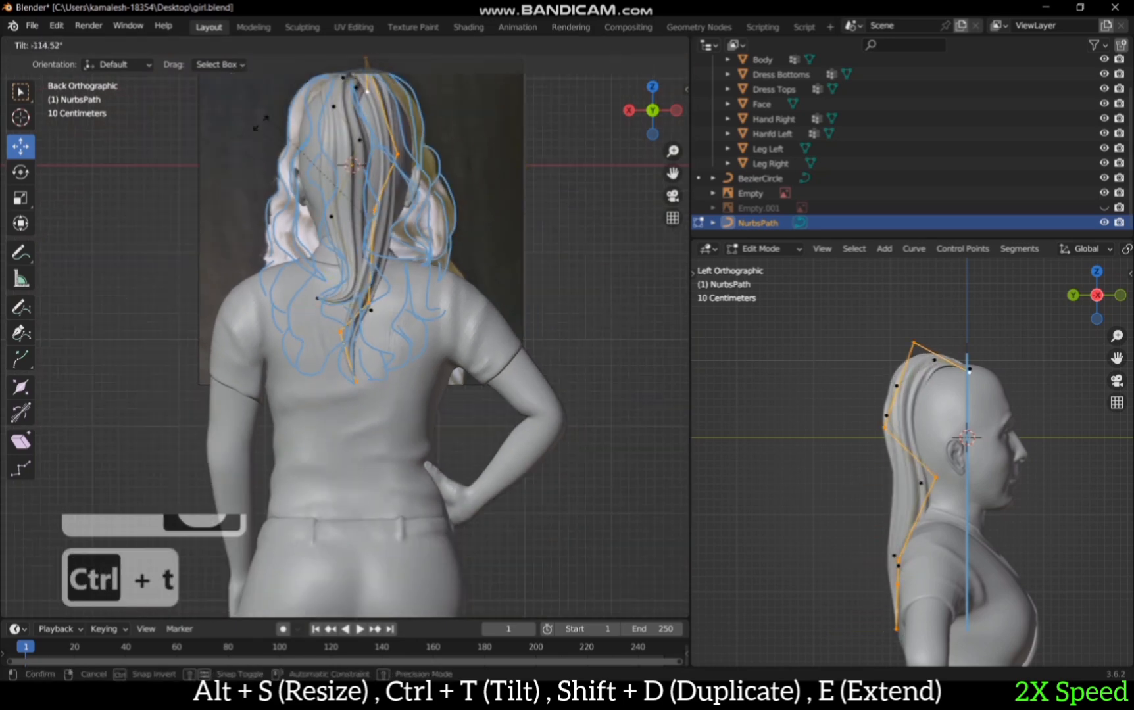
left_click(188, 292)
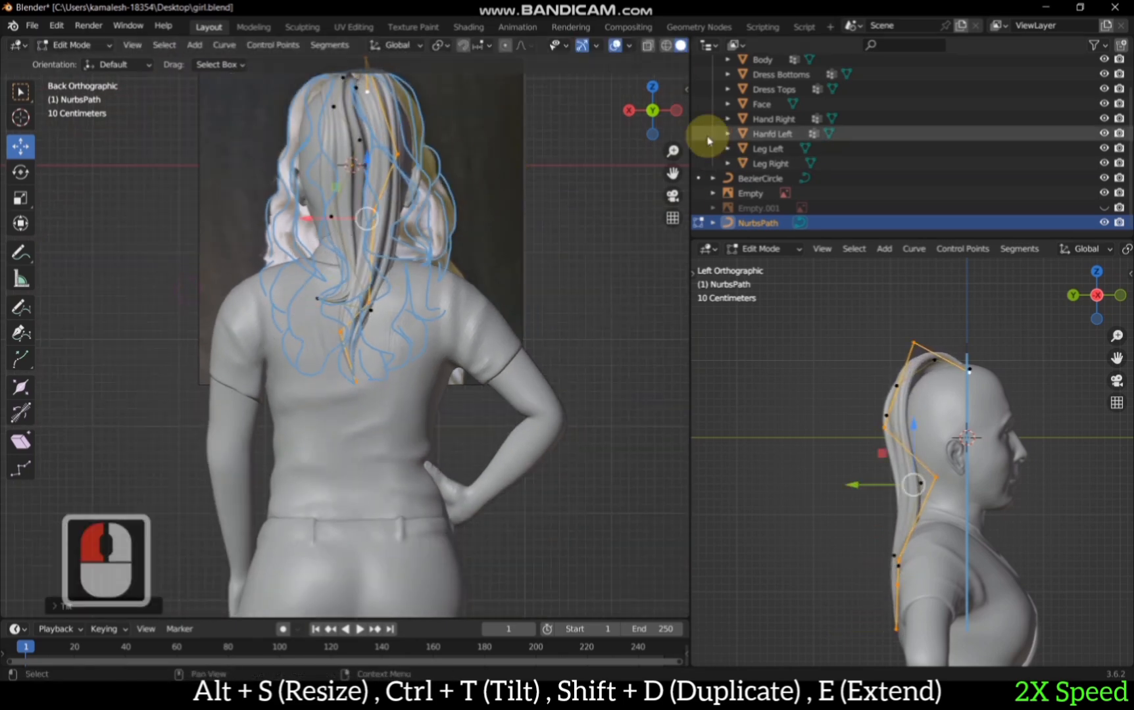
Step: Lower the strand's crown control point closer to the top of the head in the side view
middle_click_drag(536, 251, 534, 322, "shift")
scroll(534, 322, "up", 3)
left_click(433, 147)
scroll(658, 118, "down", 2)
left_click_drag(674, 107, 602, 164)
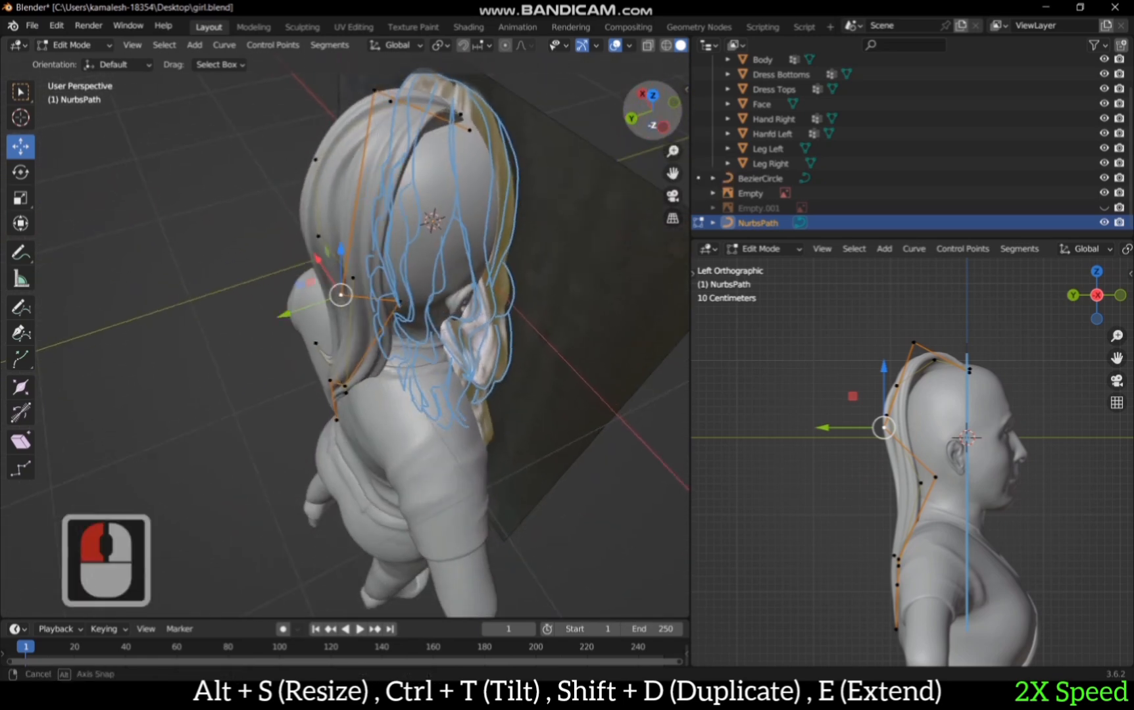
left_click(663, 126)
left_click(362, 173)
key("g")
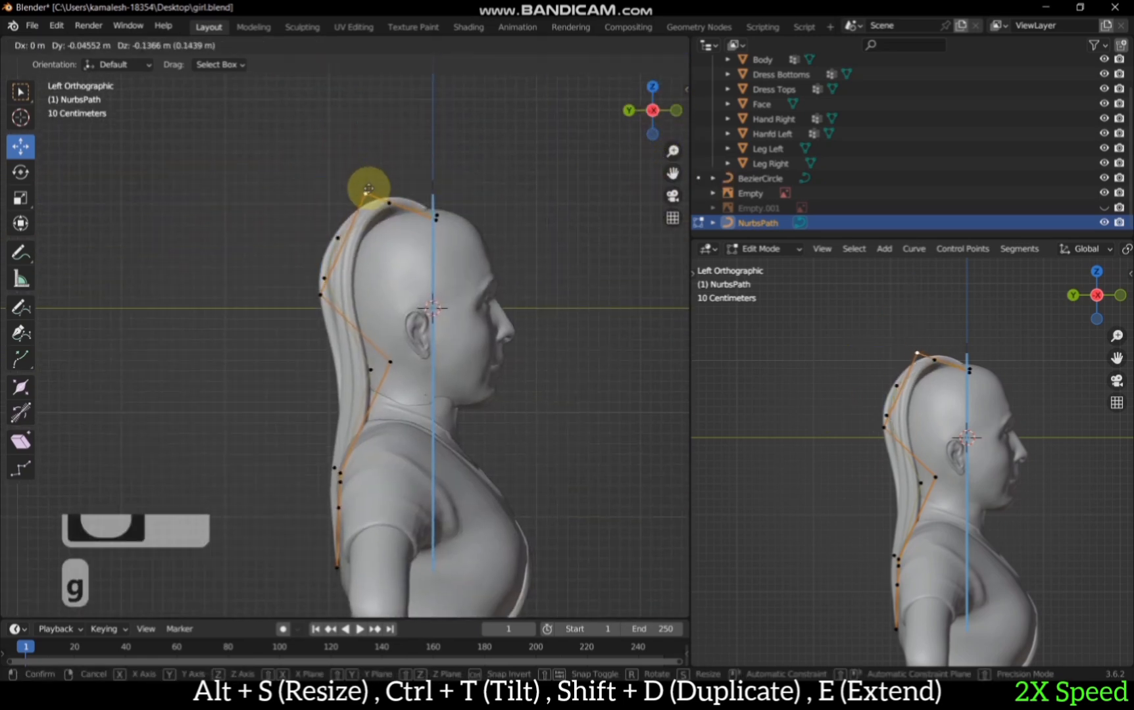
left_click(367, 191)
Step: Tilt the strand's points between the crown and the back of the head
left_click(629, 112)
left_click_drag(669, 126, 619, 162)
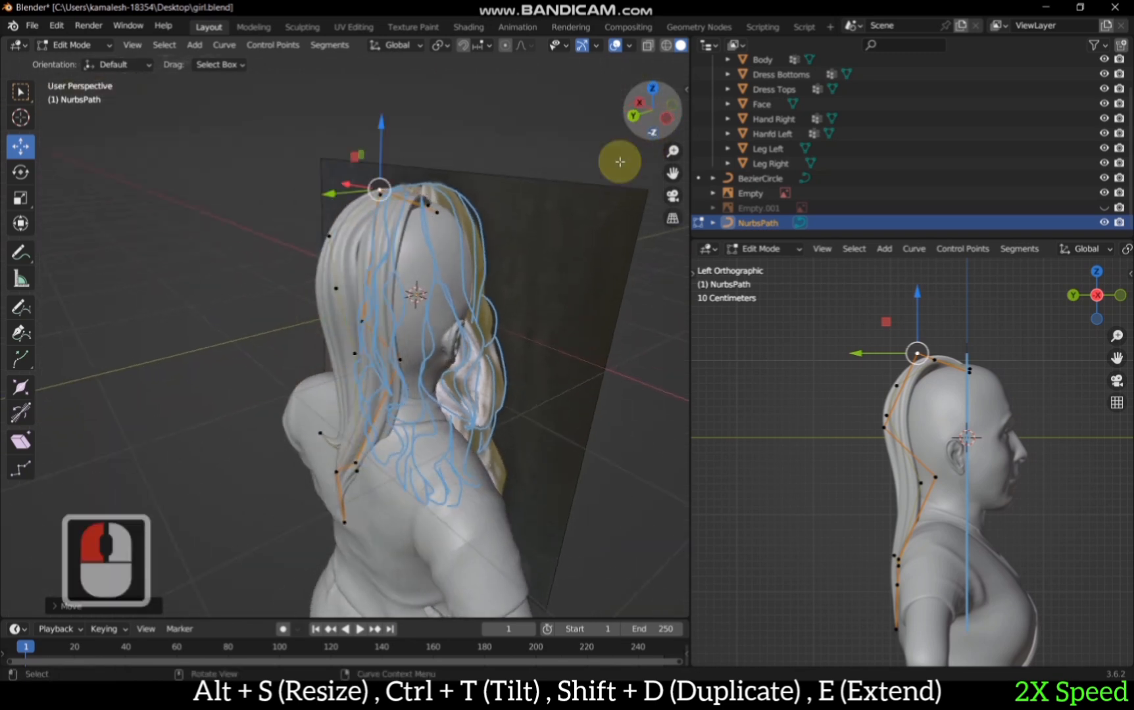
left_click(361, 322, "ctrl")
key("ctrl+t")
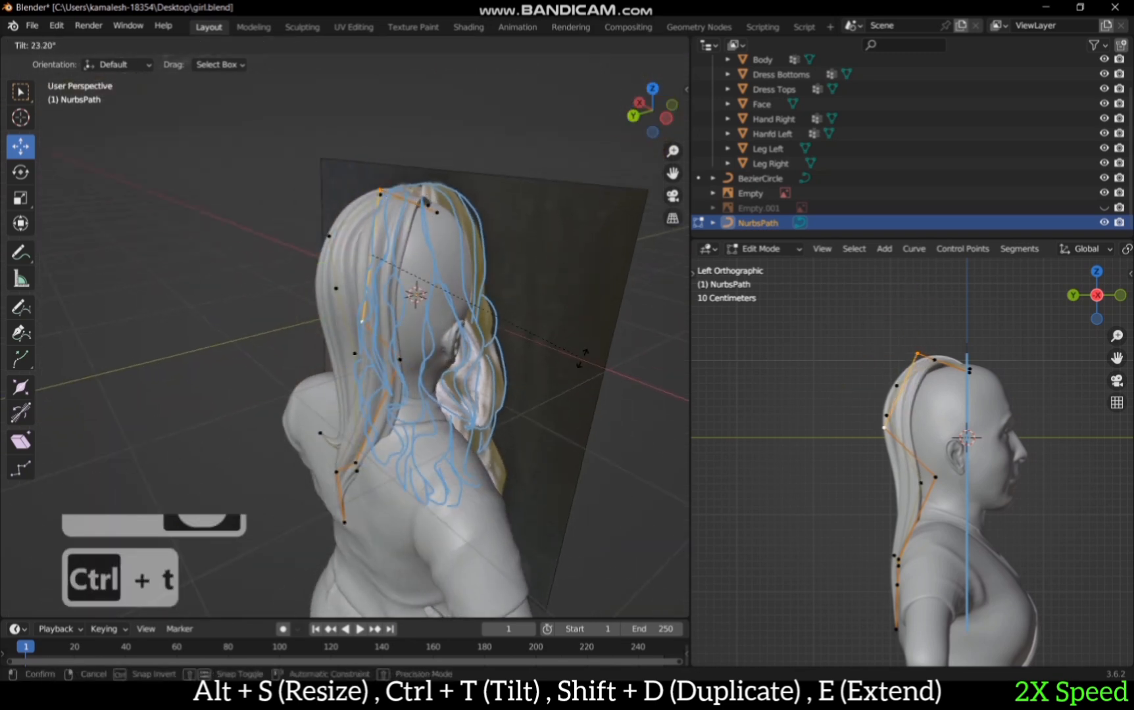
left_click(585, 353)
Step: Duplicate the straight spare hair strand beside the figure and rotate the copy upright
left_click(633, 115)
scroll(564, 253, "down", 3)
scroll(190, 224, "down", 4)
left_click_drag(95, 221, 283, 255)
key("shift+d")
left_click(397, 354)
key("r")
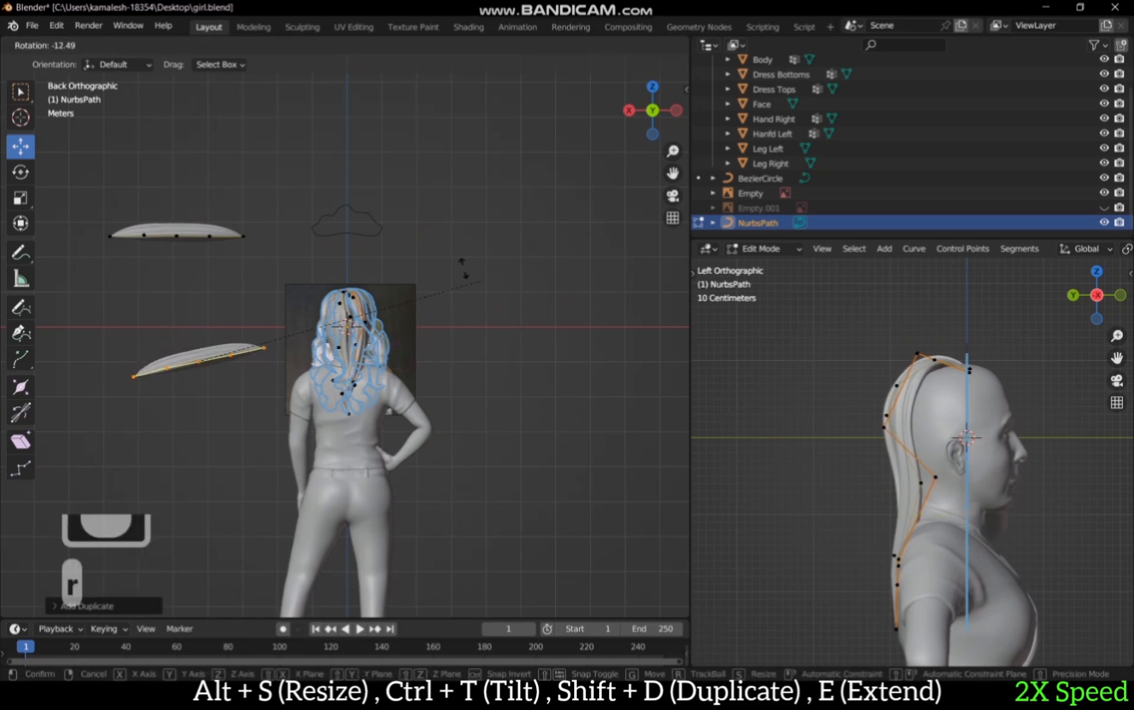
left_click(189, 188)
Step: Move the upright strand copy next to the head and behind the existing back hair
left_click_drag(667, 176, 725, 162)
scroll(486, 392, "up", 5)
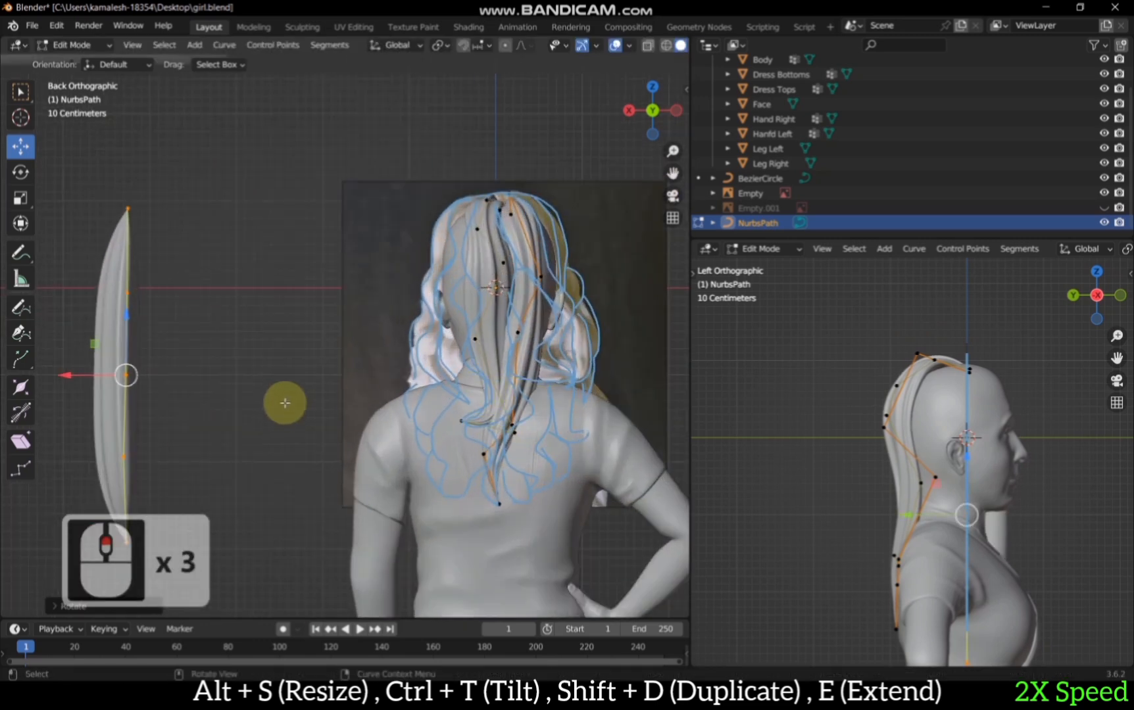
key("g")
left_click(559, 336)
left_click(630, 114)
scroll(298, 322, "up", 4)
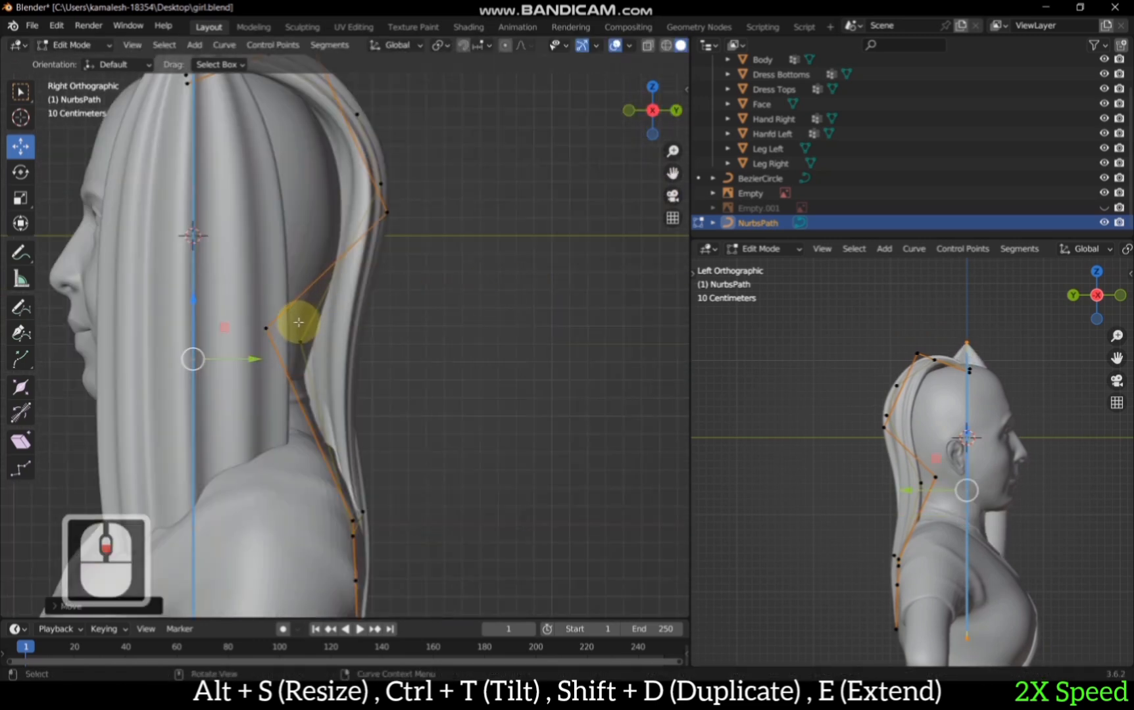
key("g")
left_click(576, 332)
Step: Thin the strand copy and move it up against the back of the hair
scroll(582, 367, "down", 3)
key("alt+s")
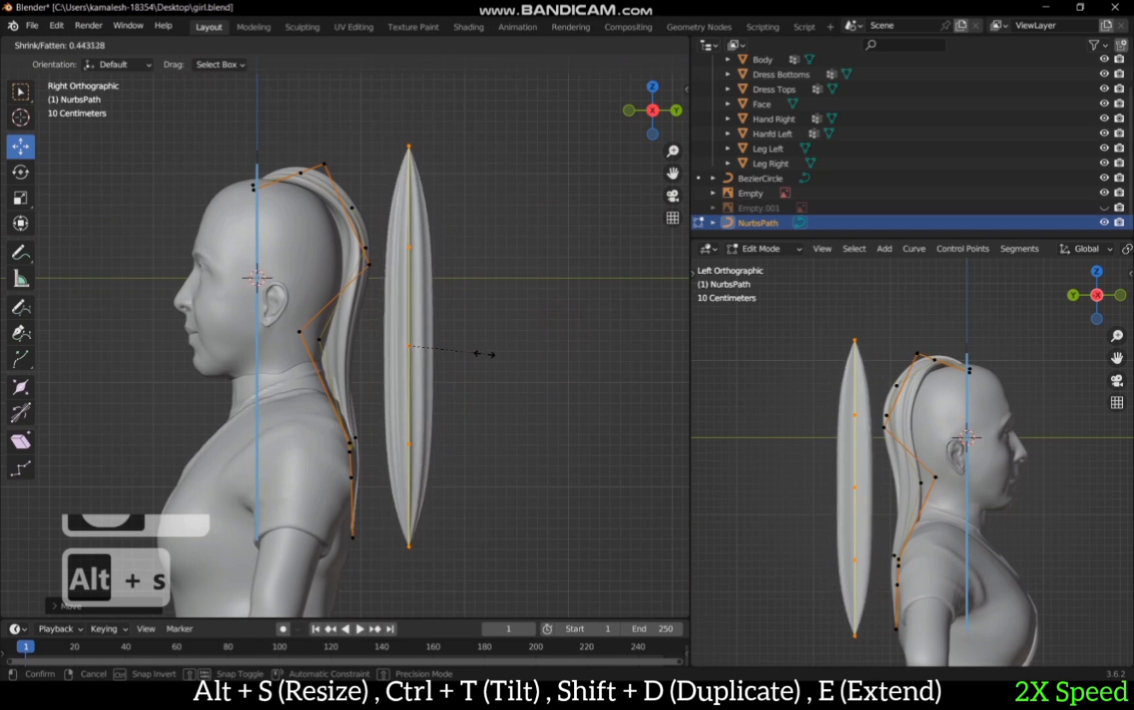
left_click(450, 350)
key("g")
left_click(456, 304)
Step: Place the new strand's root point on top of the head near the existing hair roots
left_click_drag(648, 110, 654, 106)
left_click(443, 308)
key("g")
left_click(280, 231)
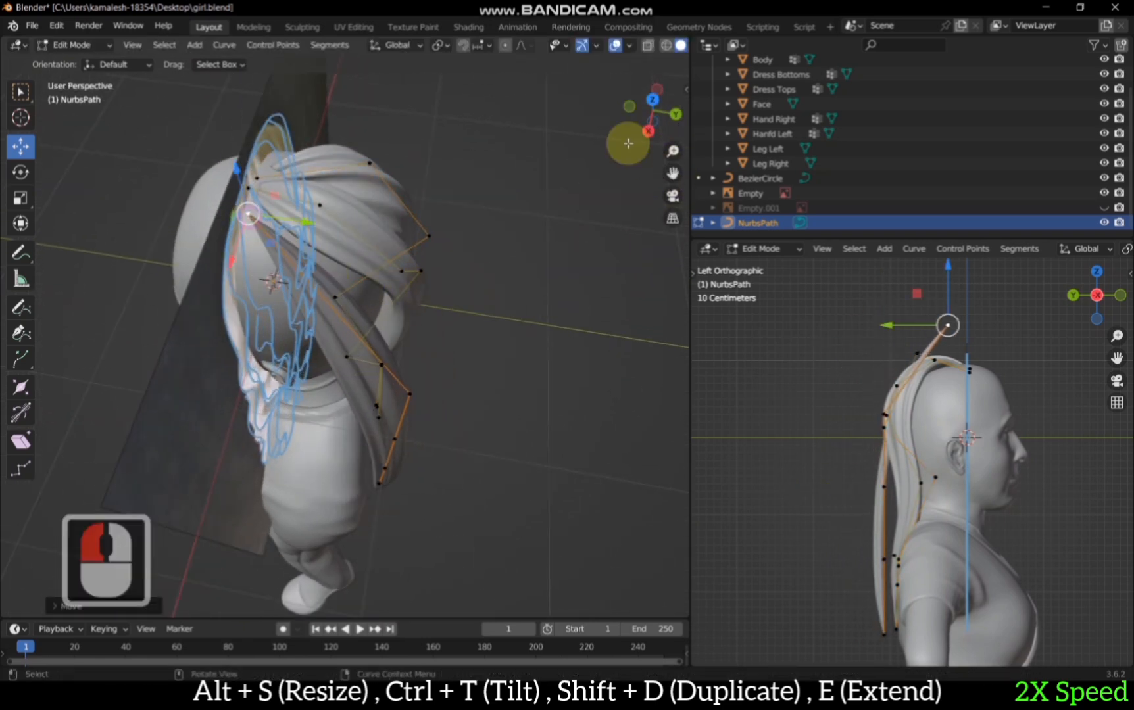
left_click(650, 132)
key("g")
left_click(294, 270)
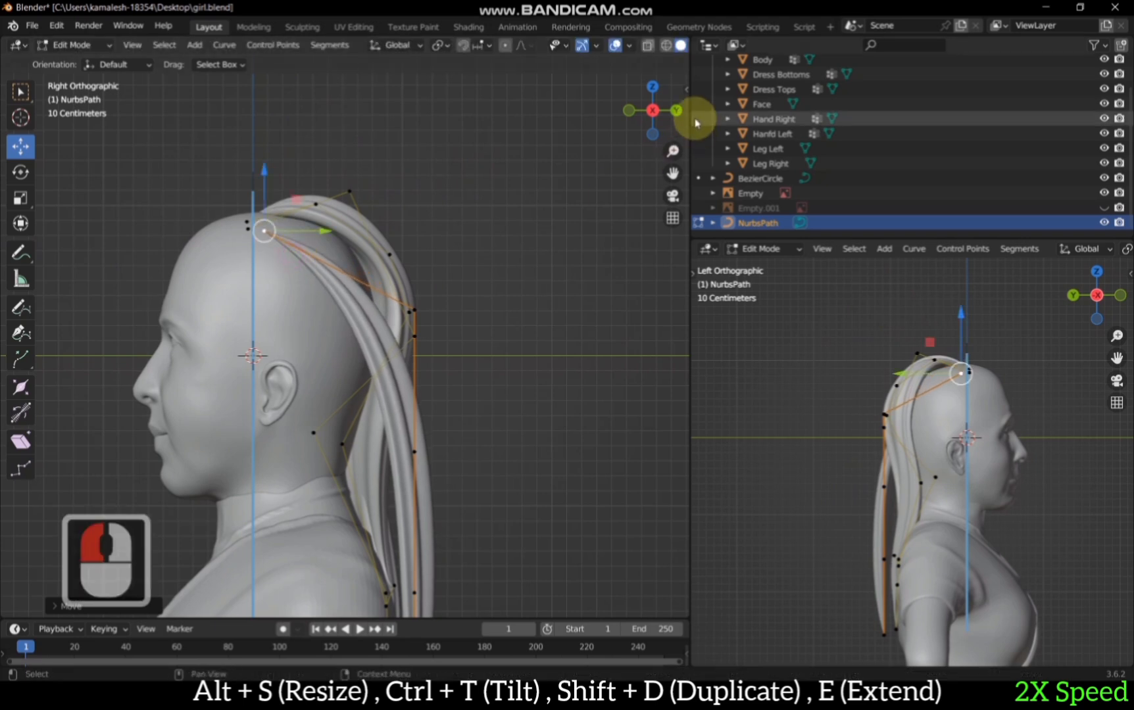
left_click(676, 111)
key("g")
Step: Raise the new strand's second point to the side of the crown and move its middle point up toward the head
left_click(286, 314)
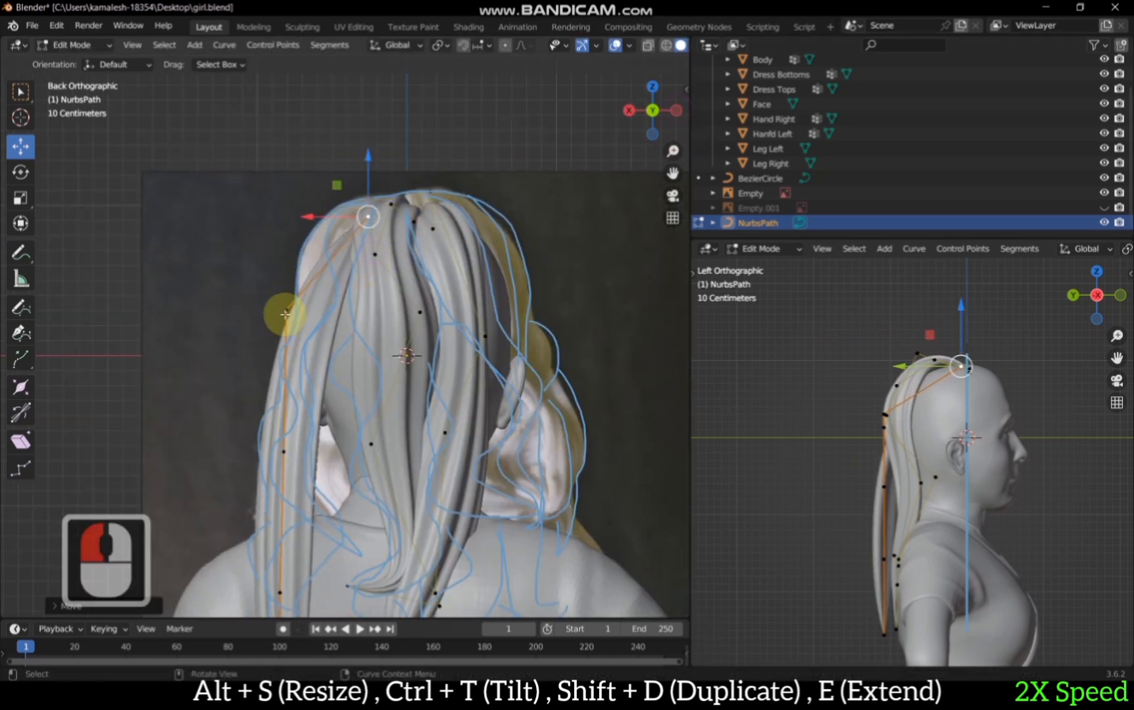
key("g")
left_click(314, 183)
left_click_drag(671, 172, 665, 80)
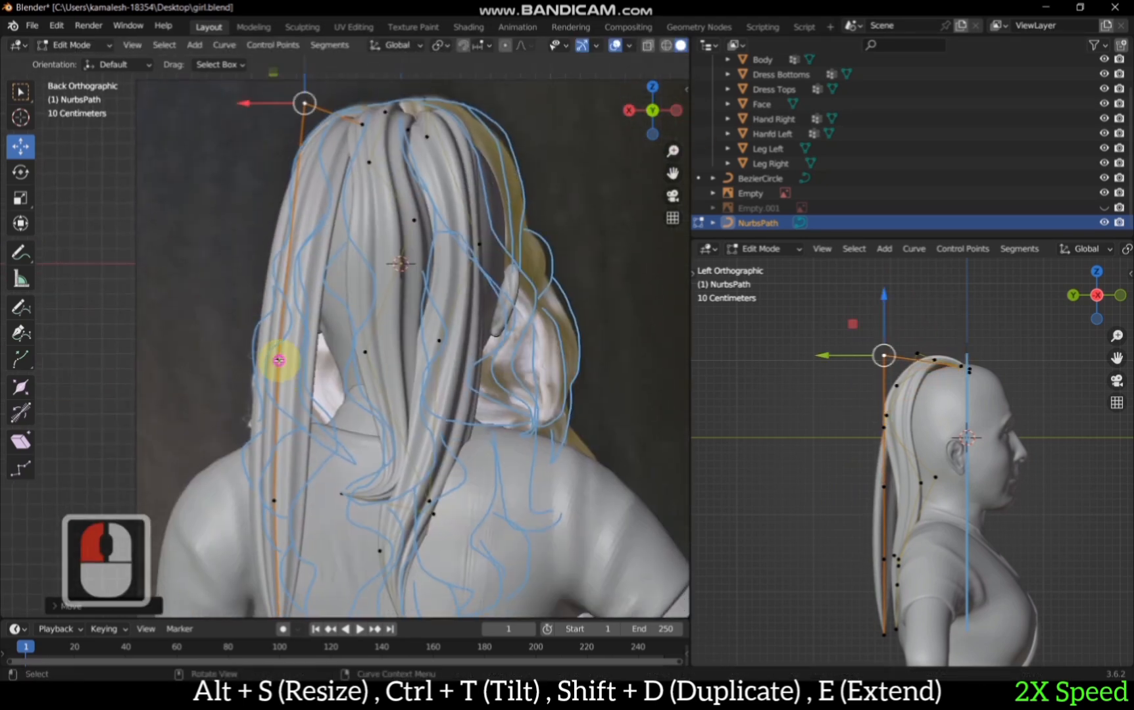
left_click(278, 361)
key("g")
left_click(331, 310)
Step: Move the new strand's lower point and tip up so the strand ends at the upper back
left_click(273, 506)
key("g")
left_click(337, 397)
scroll(308, 513, "down", 3)
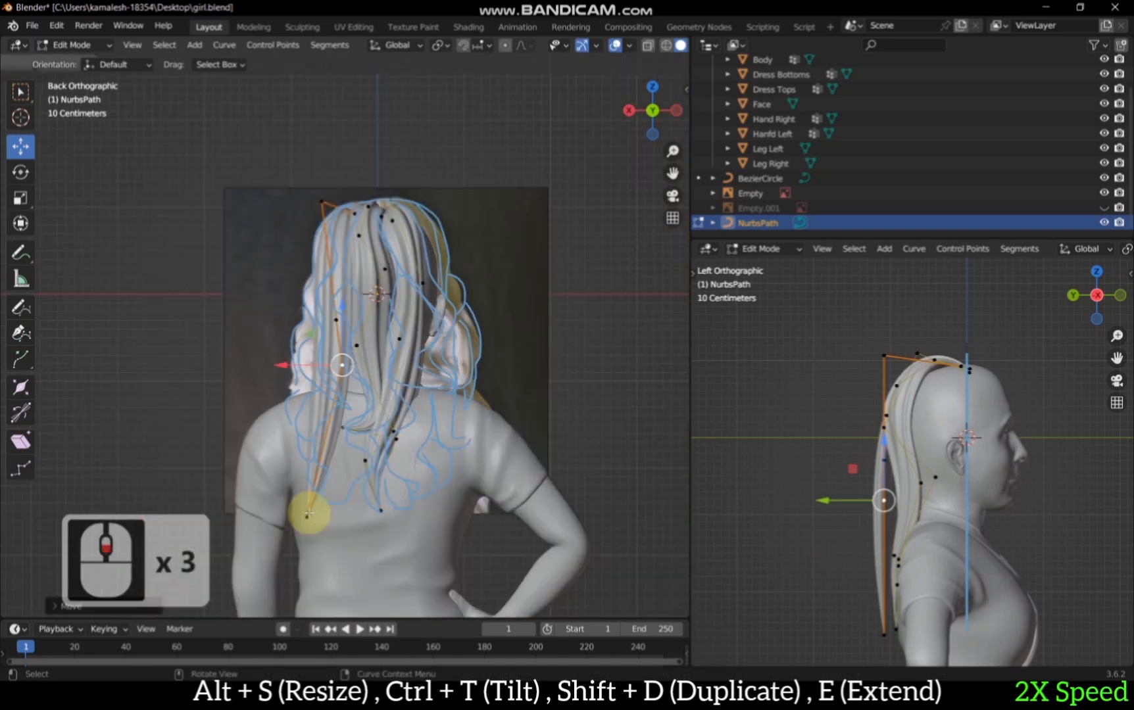
left_click(308, 513)
key("g")
left_click(341, 422)
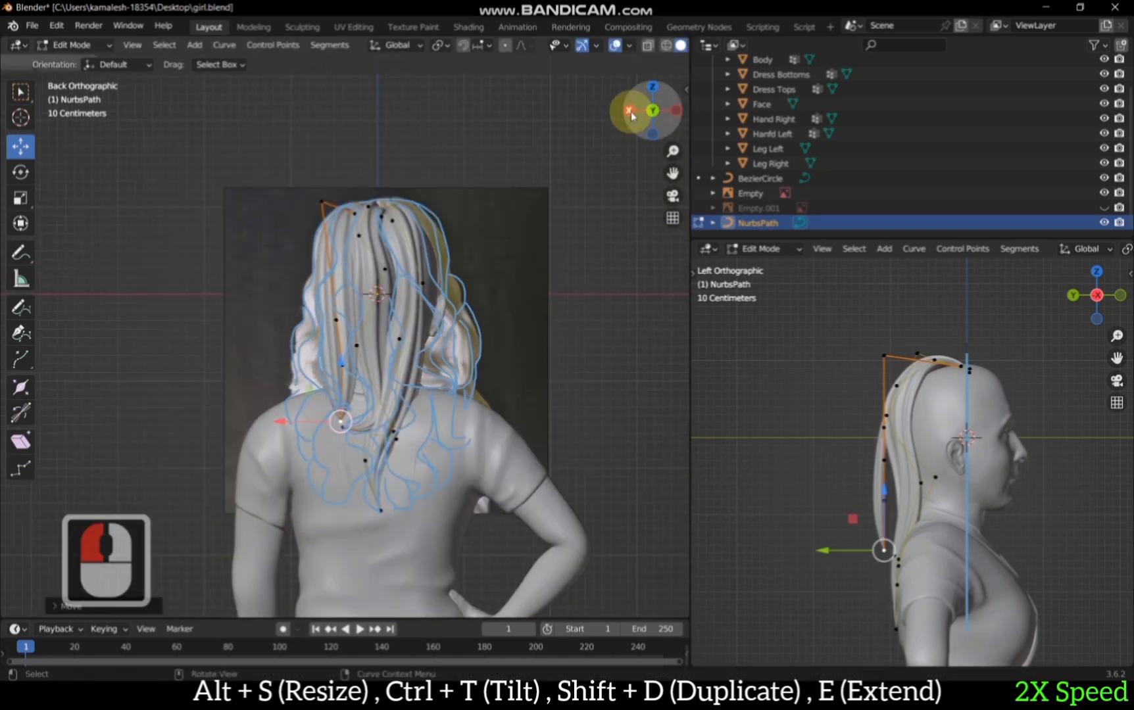
Step: Tilt the whole new strand in the side view
double_click(630, 110)
left_click(278, 164)
left_click(537, 211, "ctrl")
key("ctrl+t")
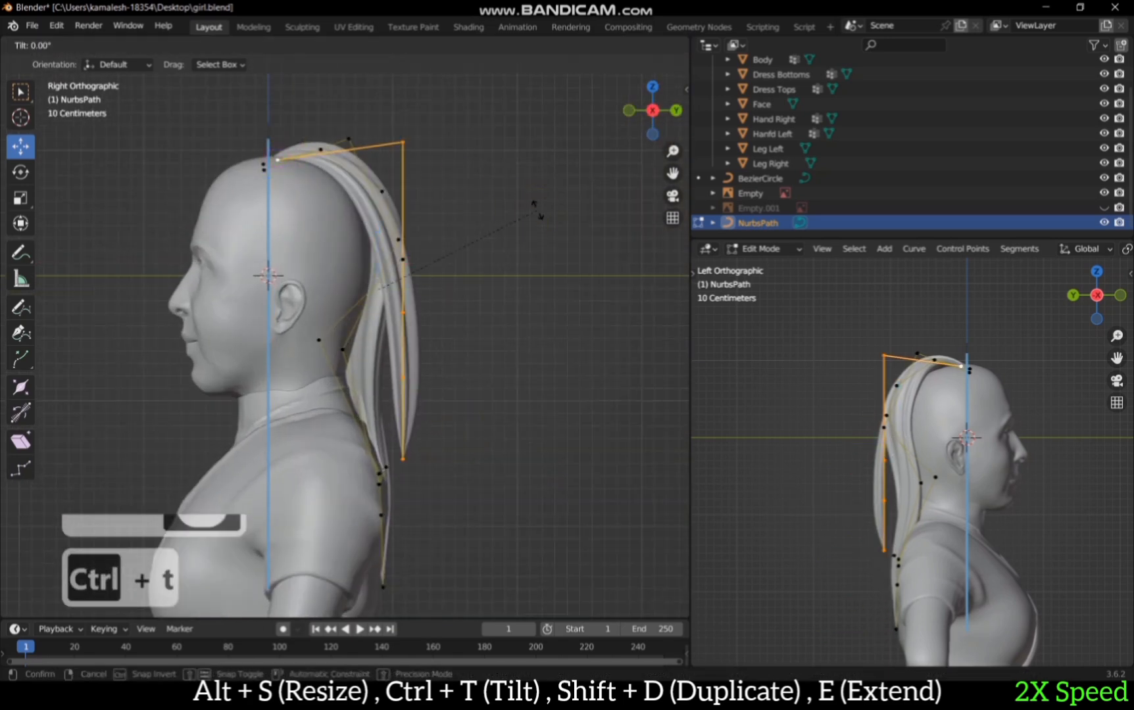
left_click(537, 319)
Step: Subdivide the new strand's long segment between the crown corner and its middle point
left_click_drag(652, 118, 620, 138)
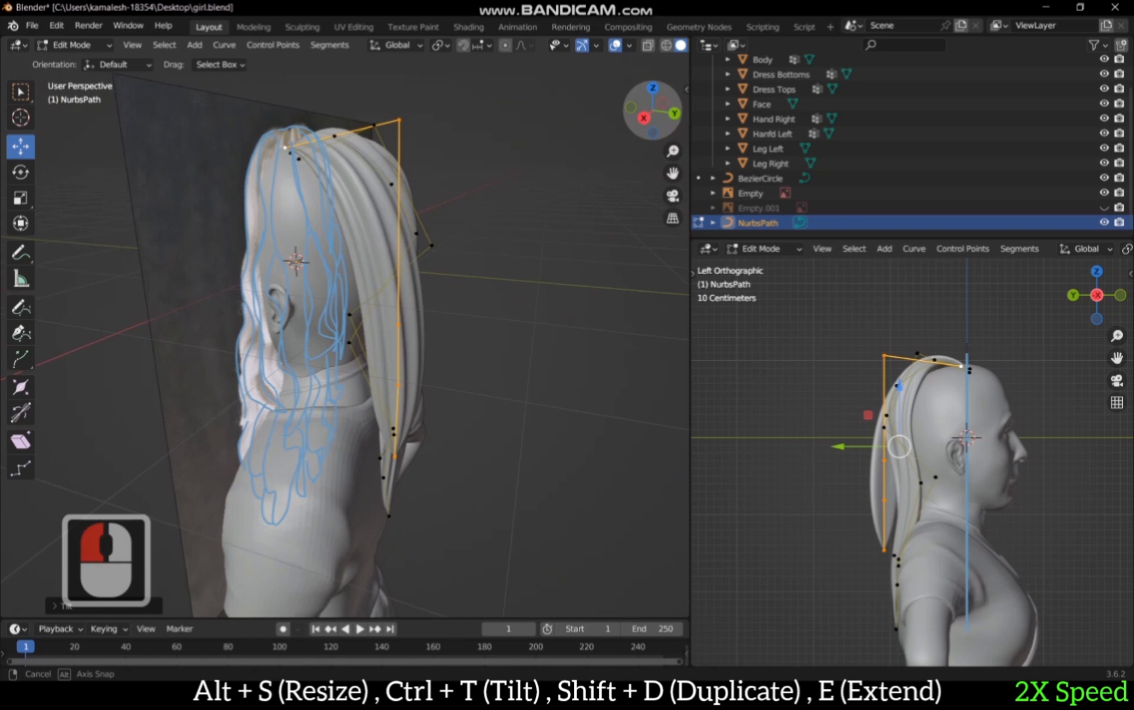
left_click(645, 118)
left_click(392, 299)
right_click(498, 250)
left_click(499, 251)
Step: Resize the new strand at its upper corner point and move that point forward onto the crown
left_click(401, 159)
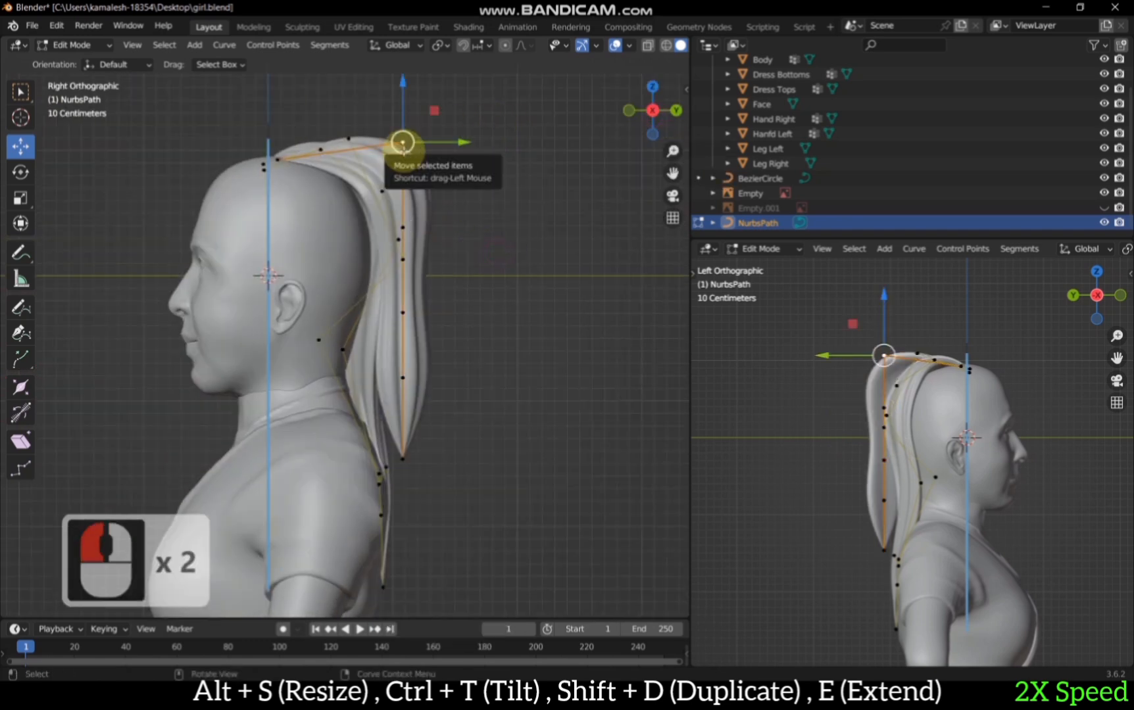
key("alt+s")
left_click(451, 172)
key("g")
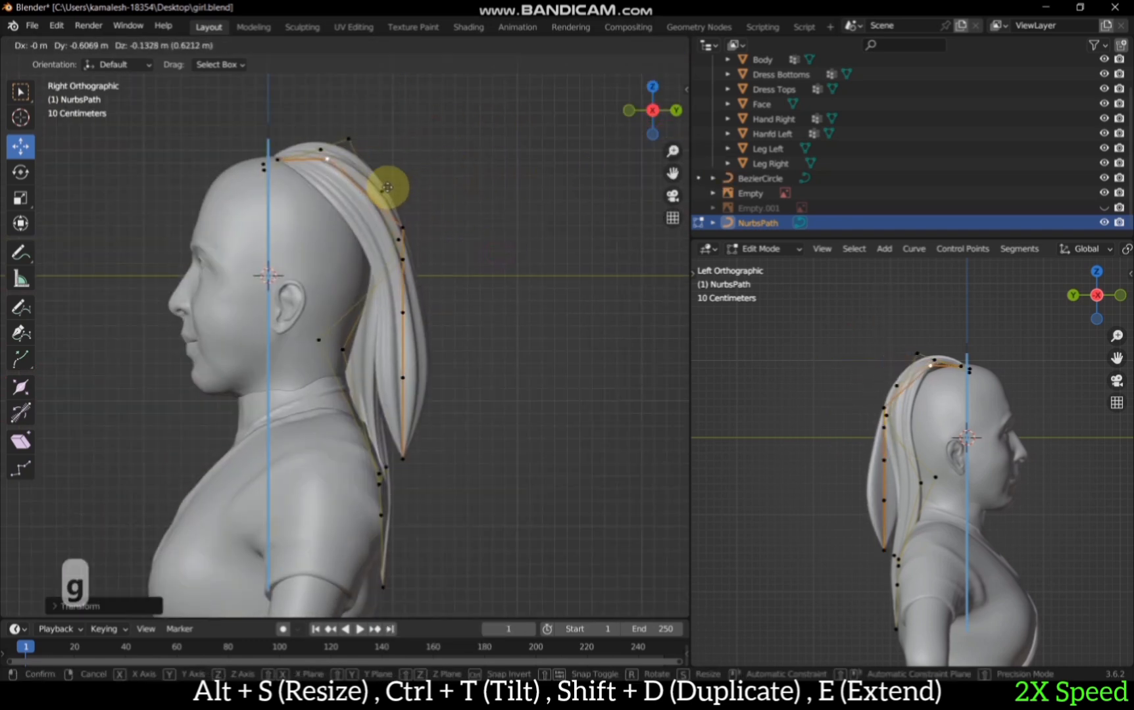
left_click(387, 187)
Step: Move the newly inserted strand point forward to follow the back of the head
left_click(413, 237)
key("g")
left_click(434, 241)
Step: Bring the new strand's tip, lower point and middle point forward toward the neck and upper back
left_click_drag(643, 125, 573, 141)
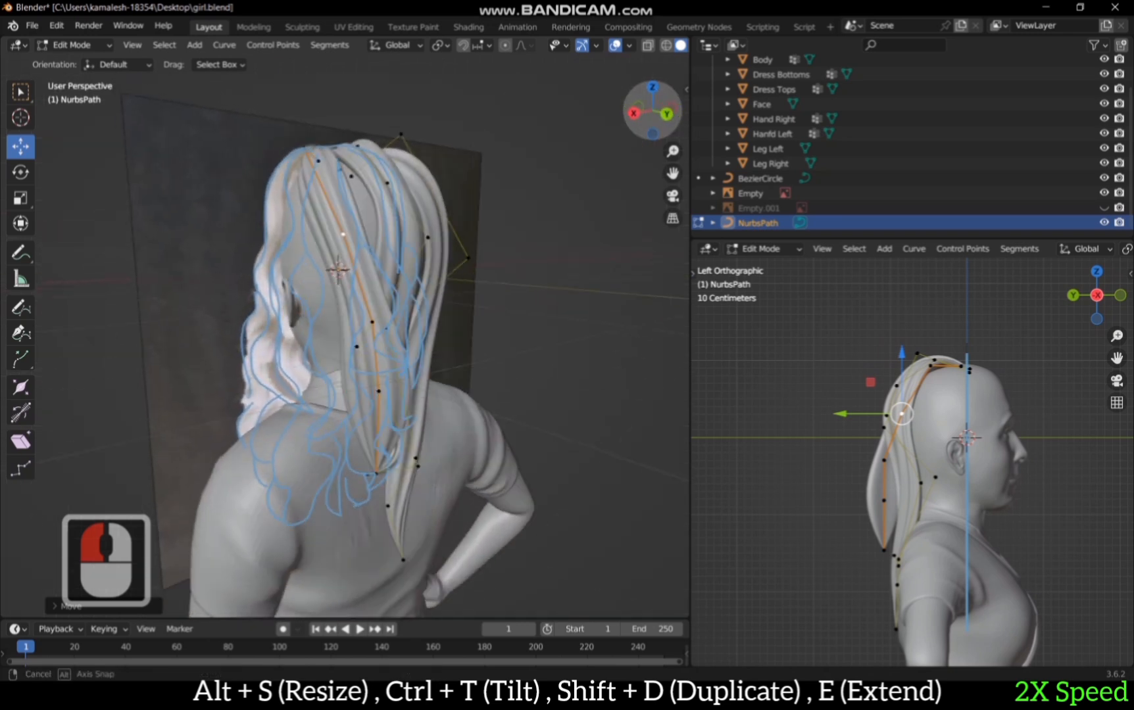
left_click(666, 113)
left_click(630, 111)
scroll(425, 443, "up", 2)
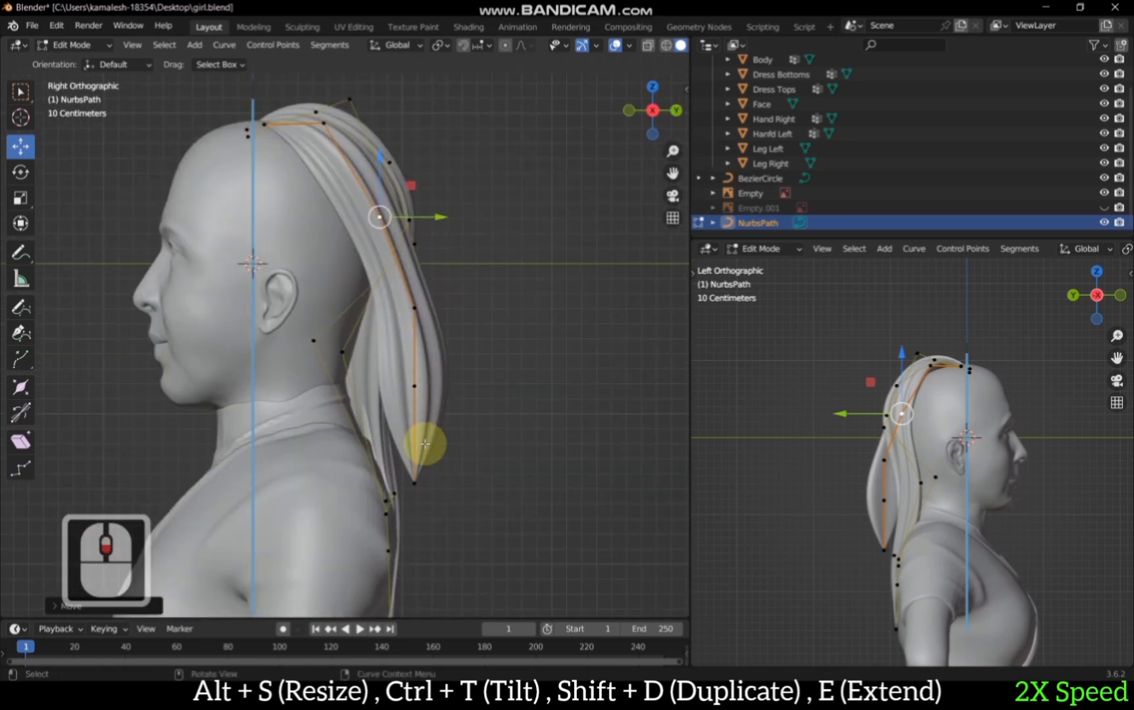
left_click(414, 482)
key("g")
key("g")
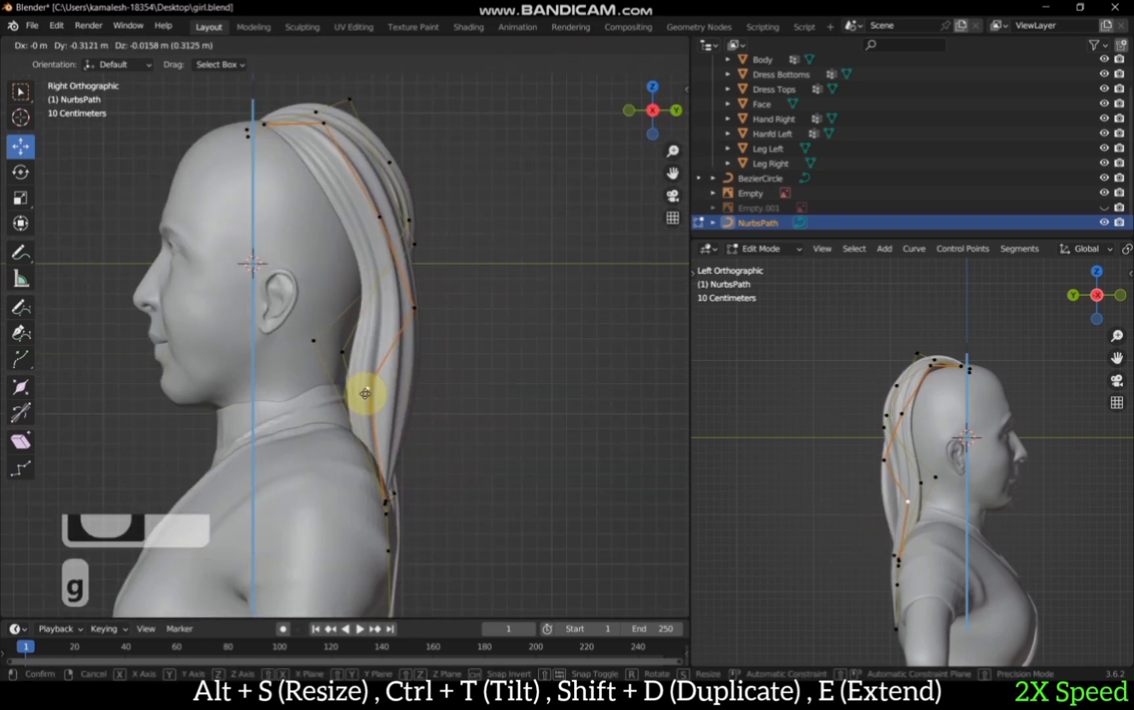
left_click(366, 391)
left_click(414, 308)
key("g")
left_click(379, 309)
Step: Tilt the new strand's control points from its middle up to the crown corner in the back view
left_click(671, 108)
left_click(332, 250)
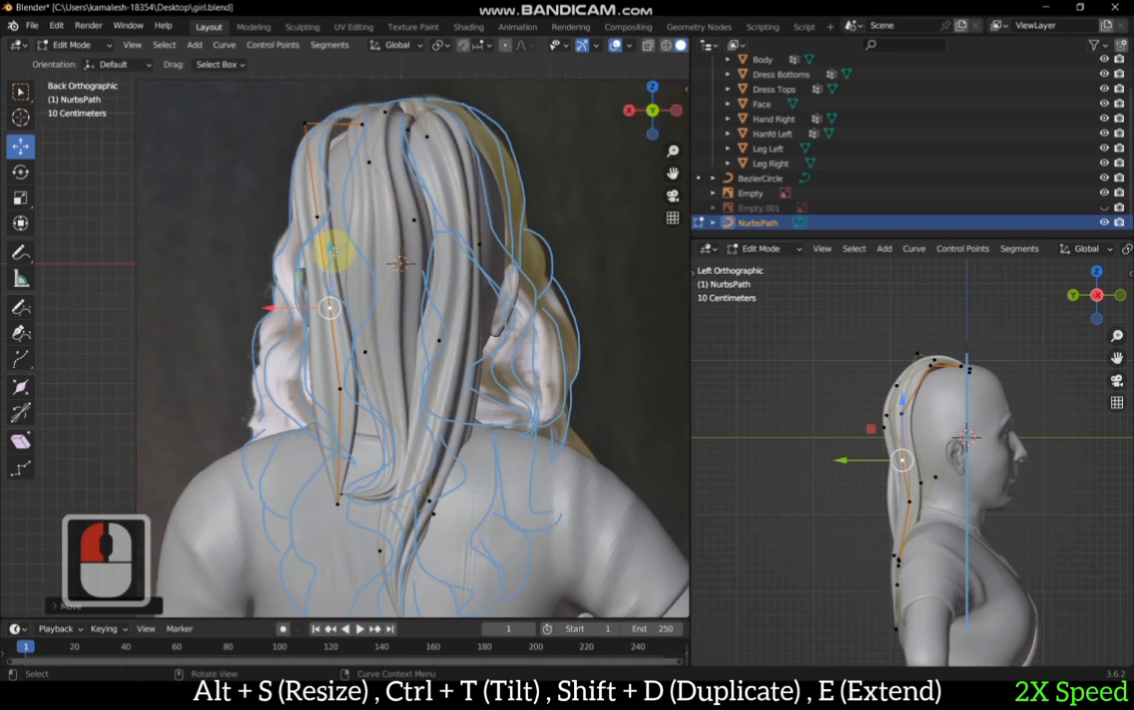
left_click(636, 143, "ctrl")
key("ctrl+t")
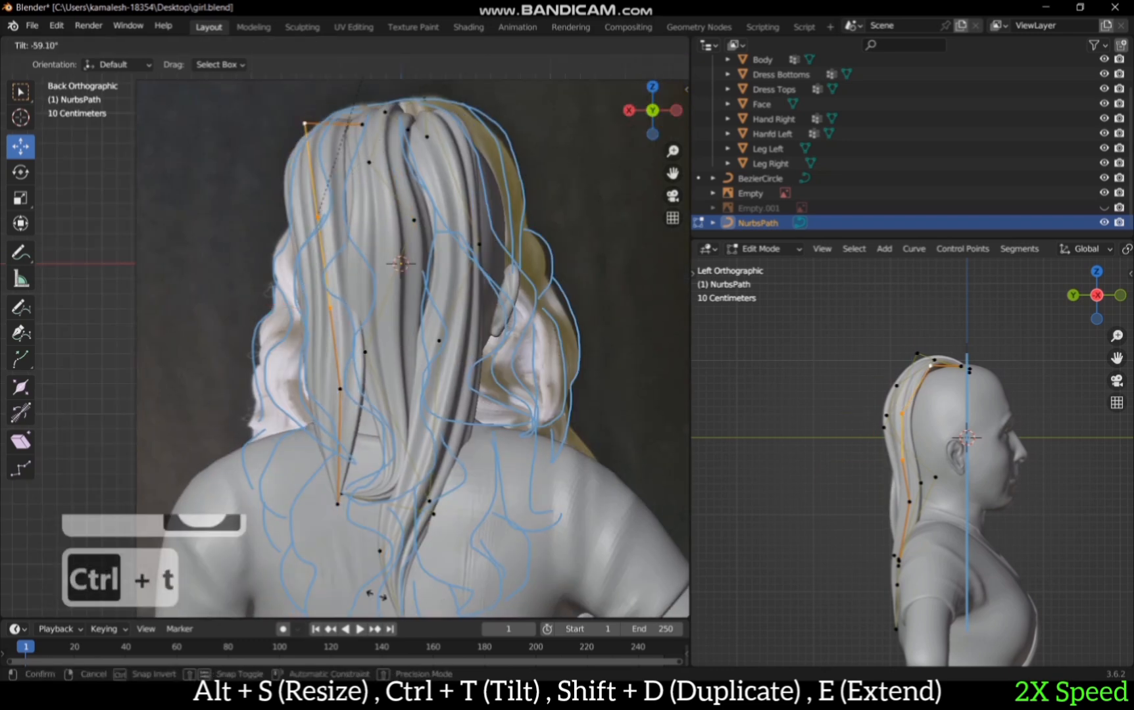
left_click(478, 632)
Step: Move the new strand's crown corner point and the point below it inward toward the centre of the head
left_click(305, 123)
key("g")
left_click(325, 123)
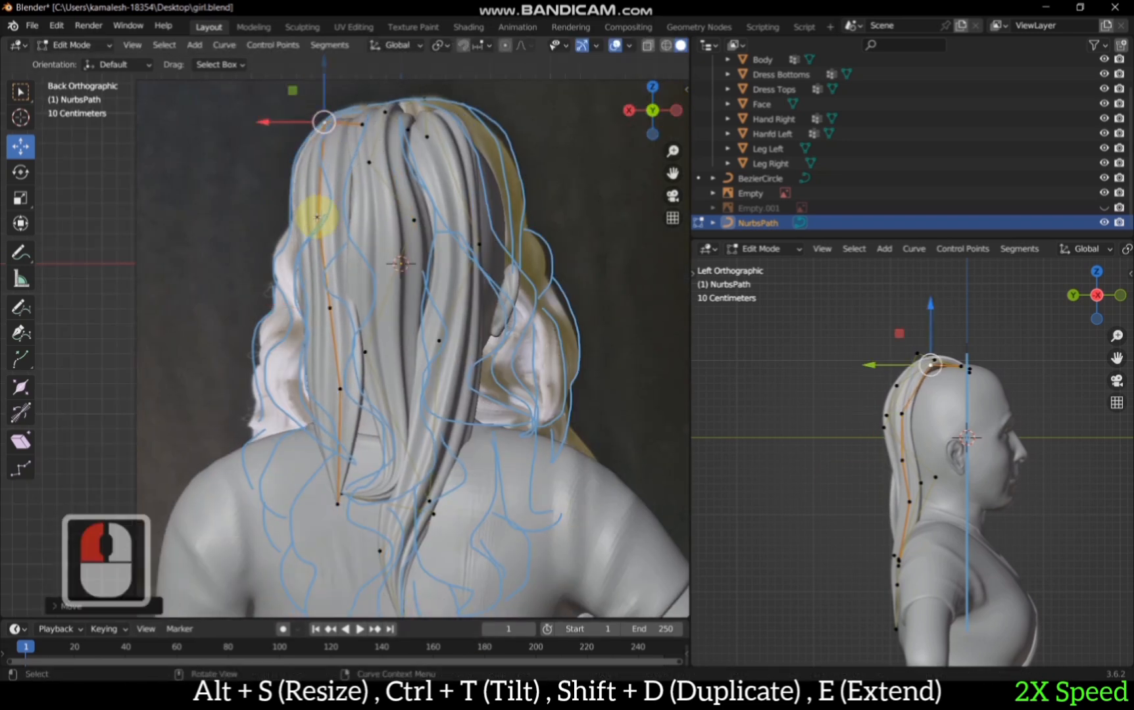
left_click(317, 217)
key("g")
left_click(324, 217)
Step: Resize the new strand at its middle point, and lower the next point to shoulder height and resize it there
left_click(330, 304)
key("alt+s")
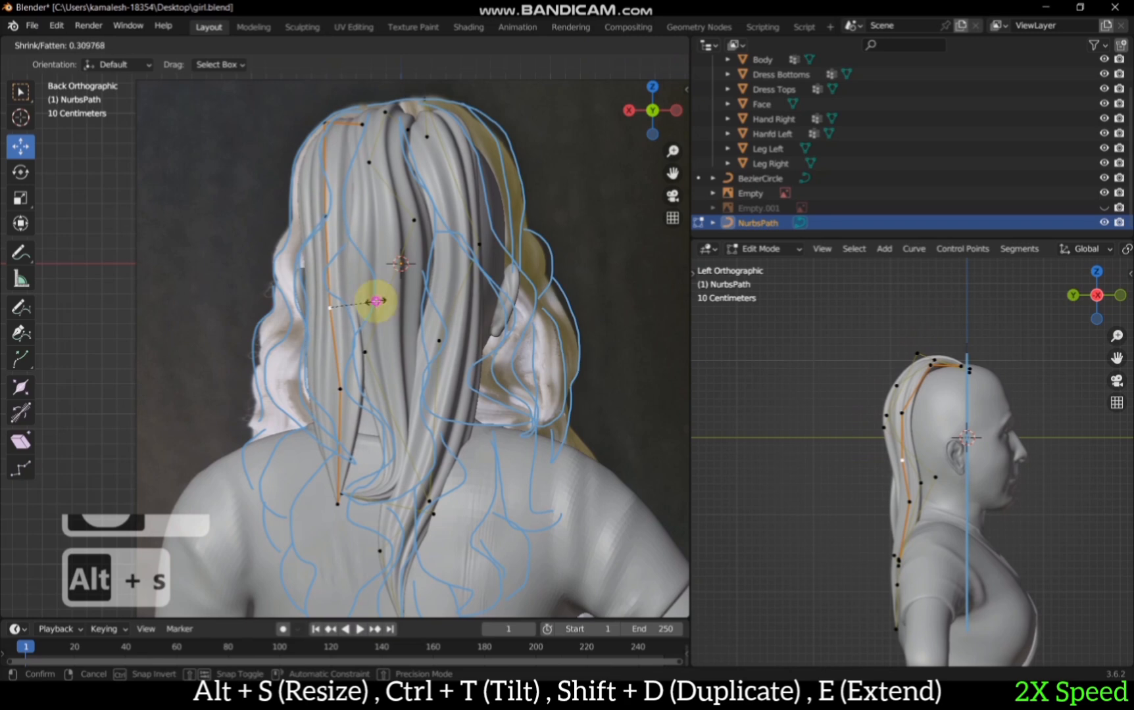
left_click(338, 390)
left_click(338, 390)
key("g")
left_click(331, 421)
key("alt+s")
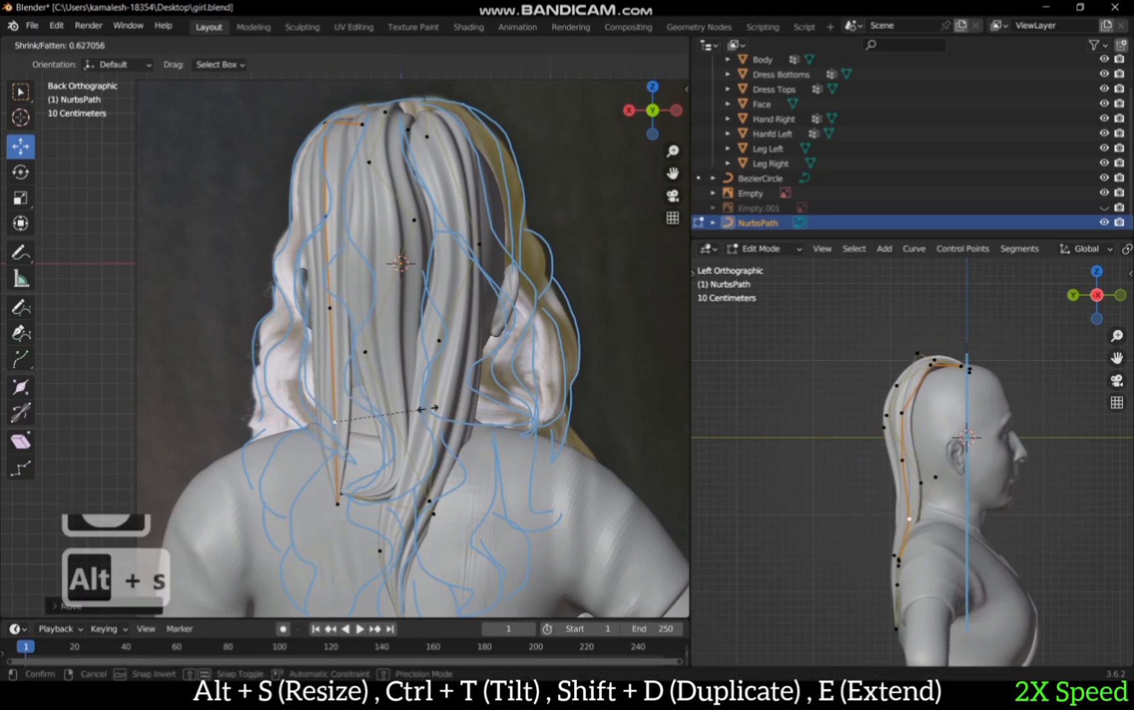
Step: Move the new strand's tip down the back to the lower end of the drawn guides
left_click(354, 507)
key("g")
left_click(379, 511)
scroll(378, 512, "down", 3)
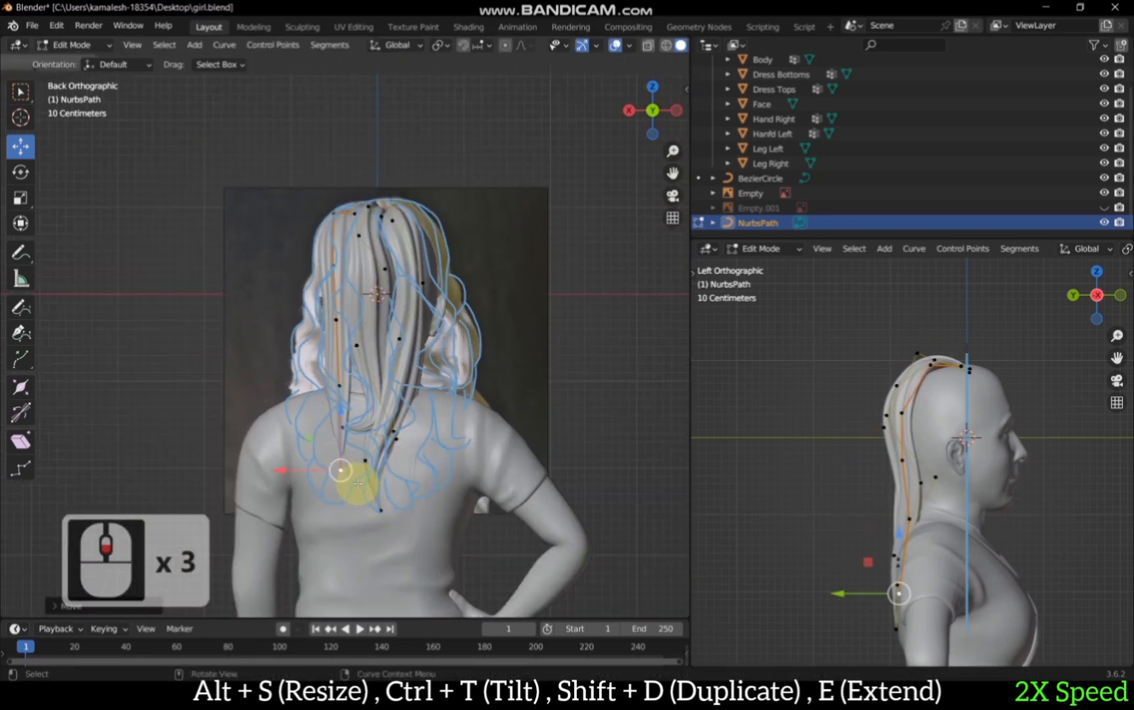
key("g")
left_click(329, 499)
Step: Pull the new strand's tip and its shoulder-height point backward, away from the body
key("KP_3")
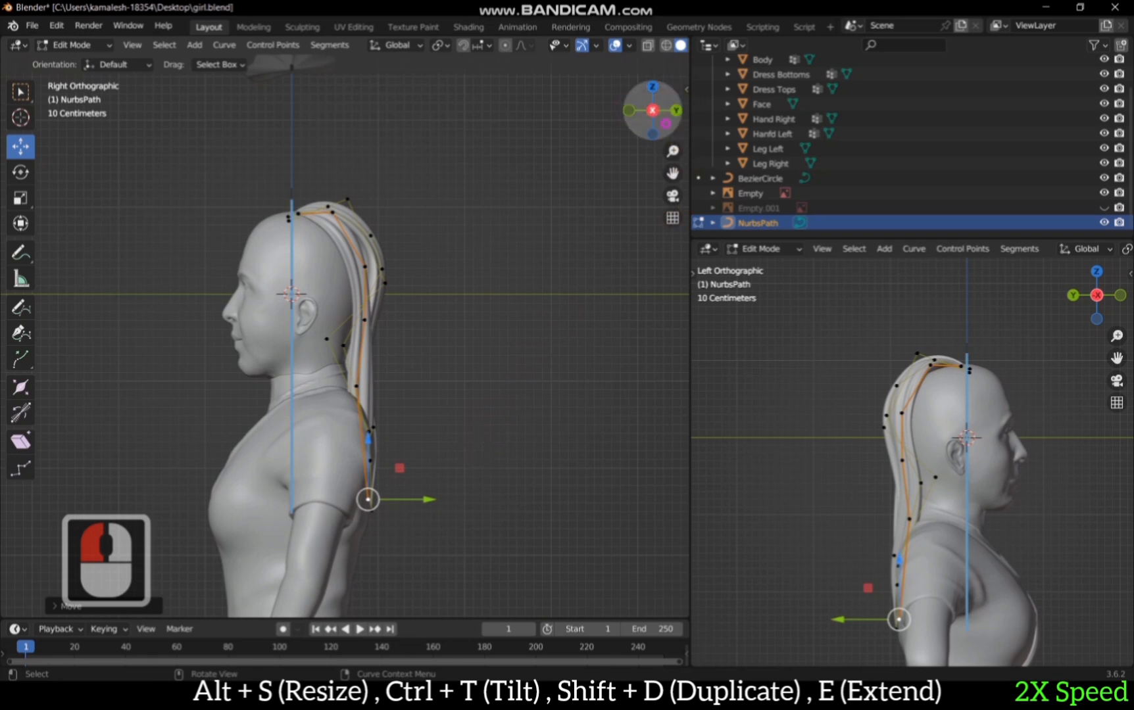
left_click(676, 111)
left_click_drag(672, 173, 677, 148)
scroll(406, 378, "up", 1)
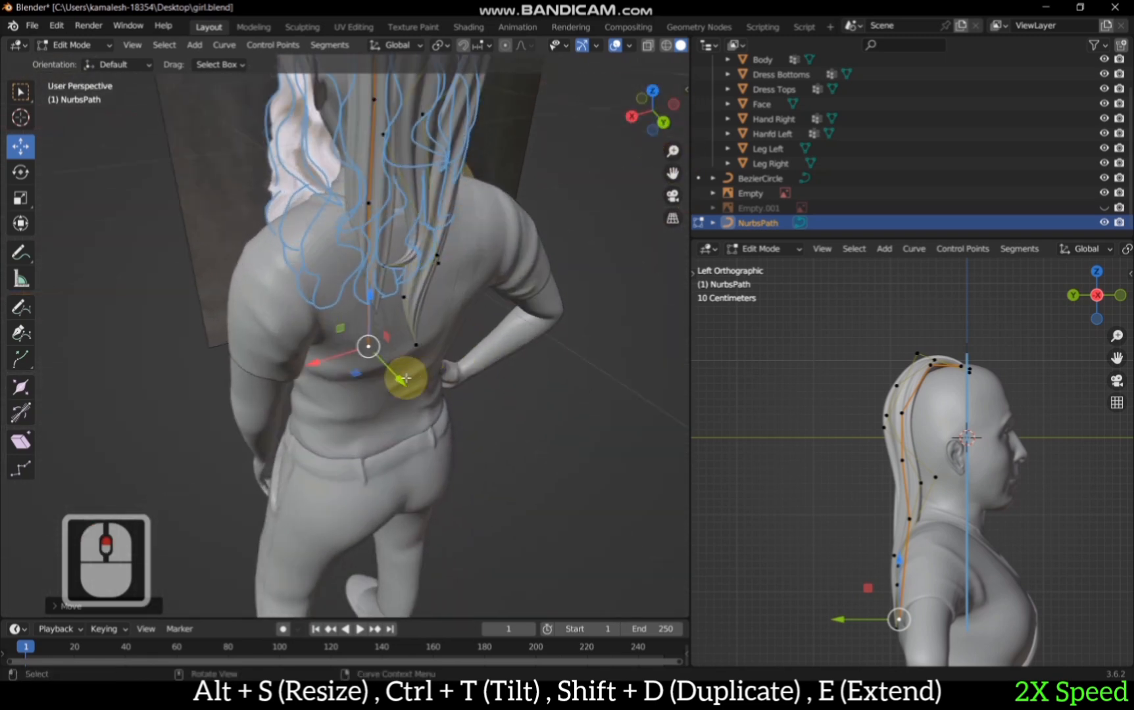
left_click_drag(406, 378, 414, 386)
left_click_drag(395, 215, 410, 224)
Step: Subdivide the strand between its shoulder-height point and tip, and move the inserted point outward onto the drawn guide
left_click(663, 122)
scroll(449, 265, "up", 1)
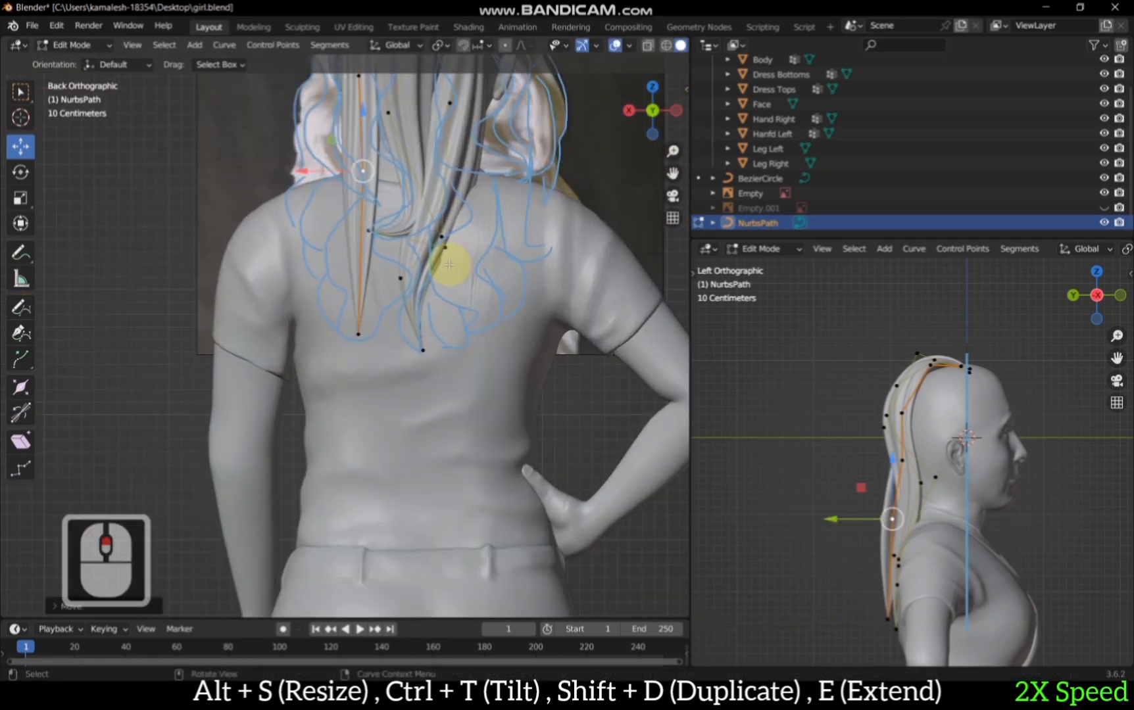
left_click(357, 339, "ctrl")
right_click(407, 251)
left_click(405, 250)
left_click(360, 253)
key("g")
left_click(328, 261)
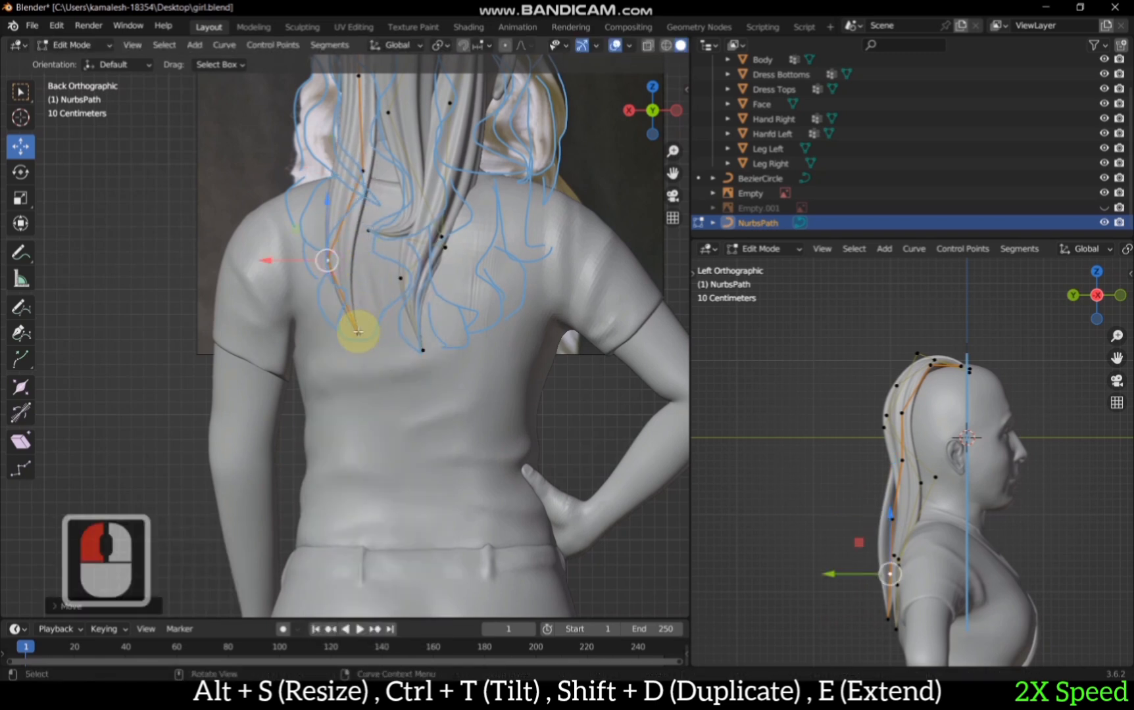
Step: Shift the strand's tip slightly inward and move its shoulder-height point toward the centre of the back
left_click(358, 332)
key("g")
left_click(370, 335)
left_click(361, 171)
key("g")
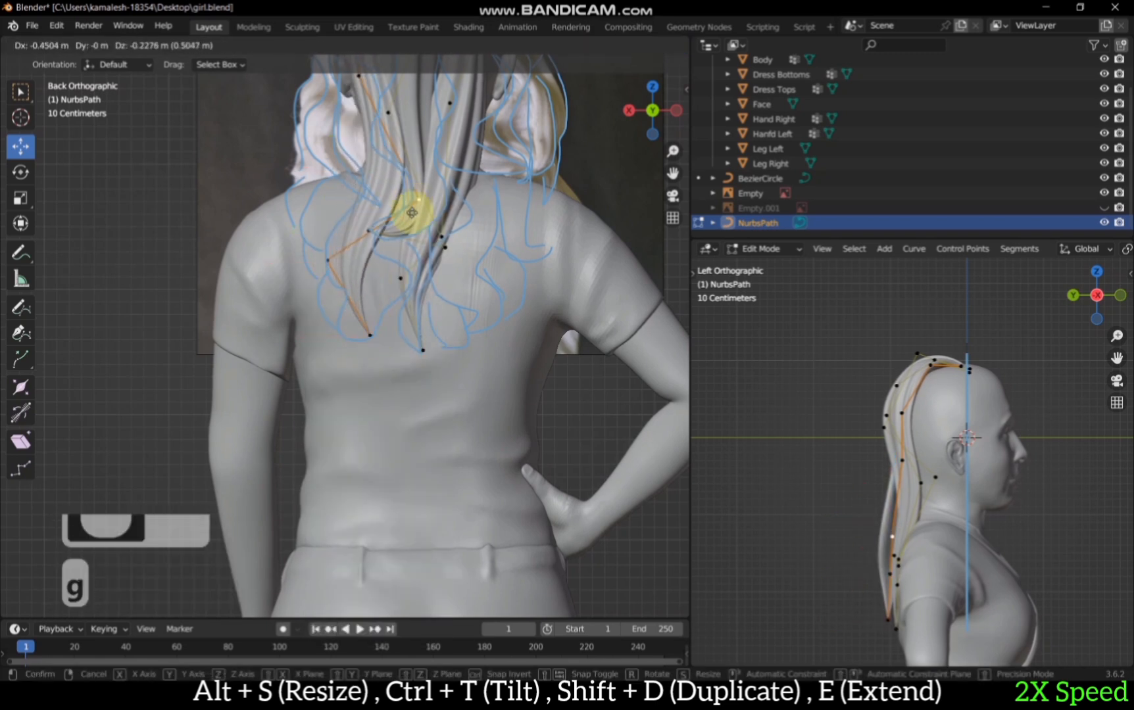
left_click(412, 213)
Step: Subdivide the strand above its shoulder-height point and move the inserted point outward to start a wave
left_click_drag(673, 172, 696, 310)
right_click(418, 194)
left_click(418, 195)
left_click(408, 278)
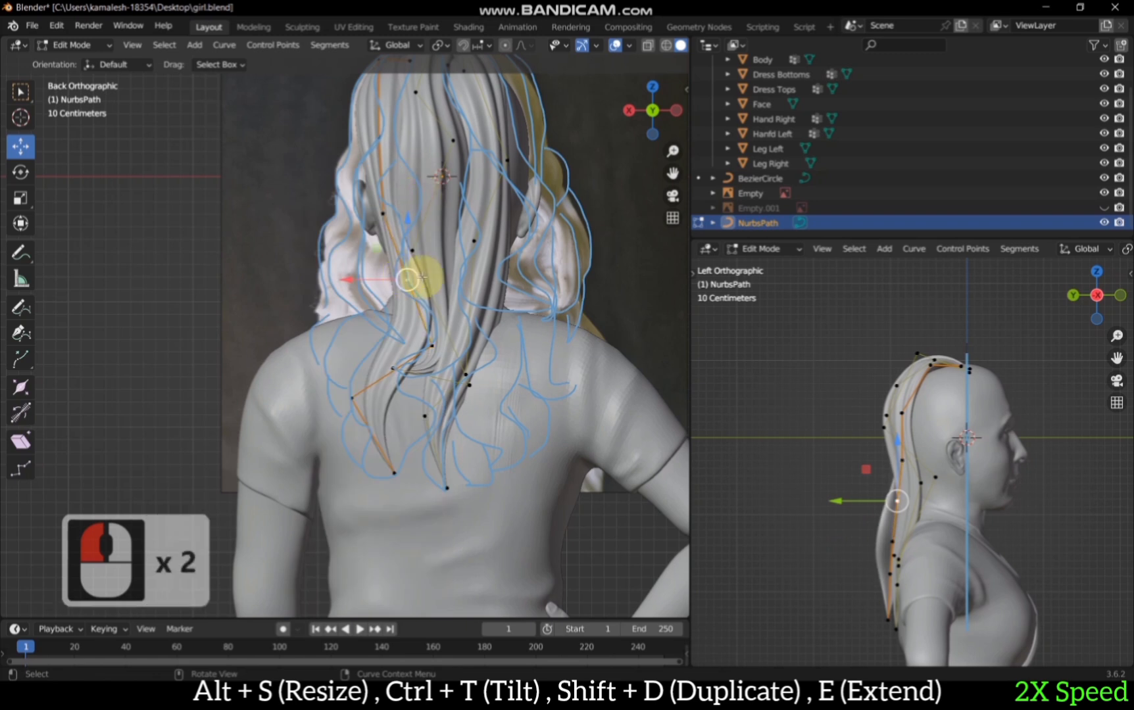
key("g")
left_click(370, 281)
Step: Widen the strand's lower wave by moving the shoulder-height point further inward and the next lower point further outward
left_click(439, 343)
key("g")
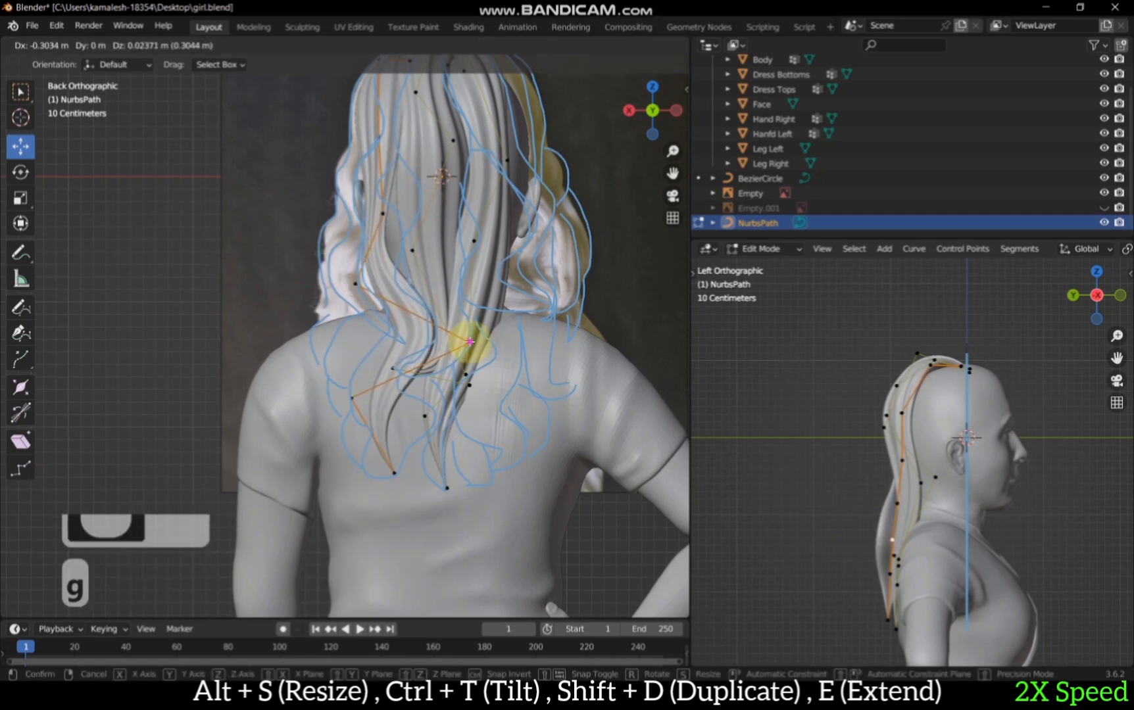
left_click(470, 342)
left_click(353, 397)
key("g")
left_click(316, 402)
Step: Adjust the strand's upper wave by nudging its middle point and moving the point above it outward
left_click(387, 210)
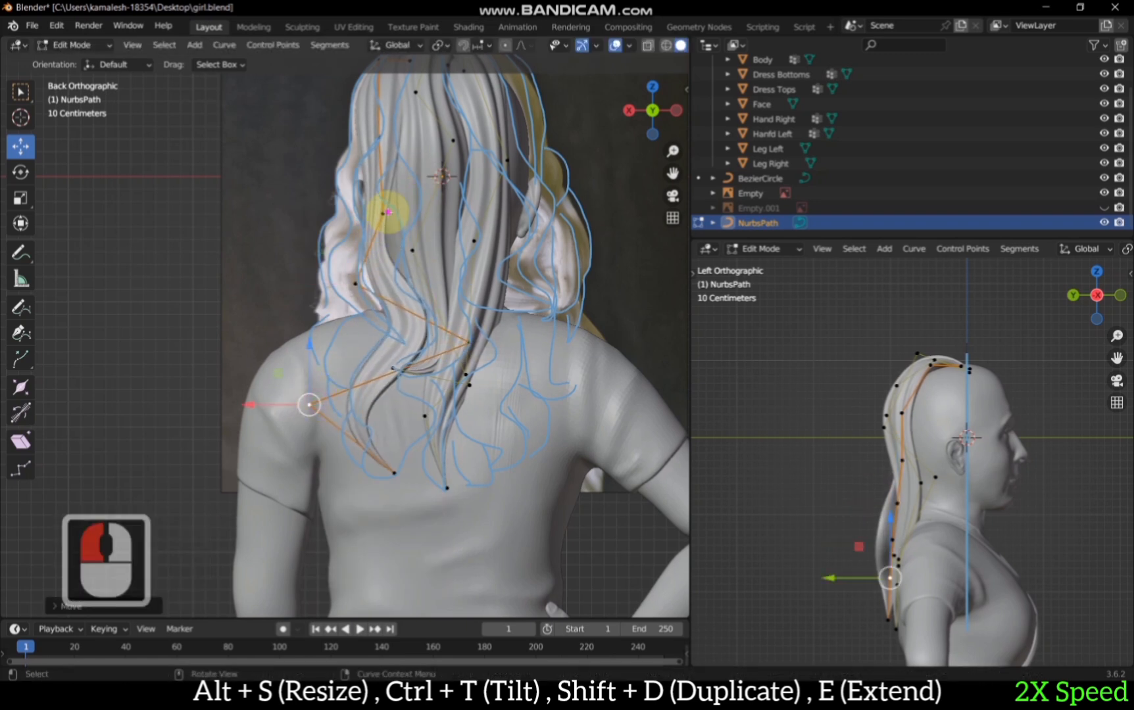
key("g")
left_click(391, 215)
left_click_drag(673, 172, 439, 237)
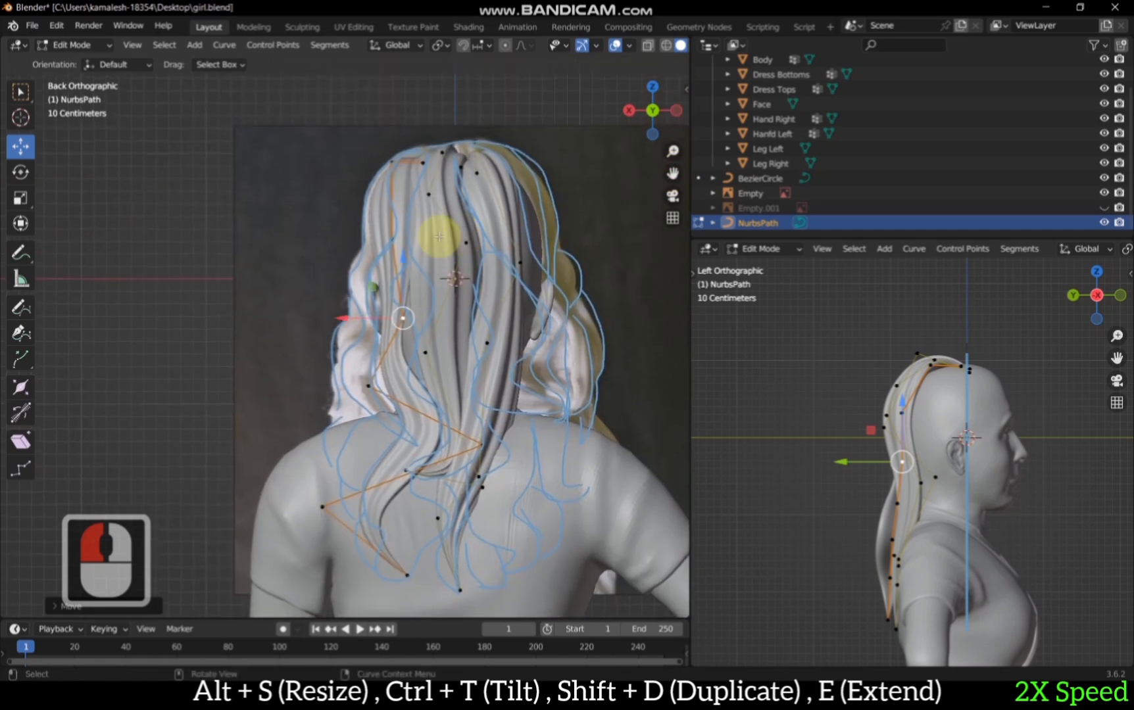
key("g")
left_click(392, 244)
scroll(416, 364, "up", 1)
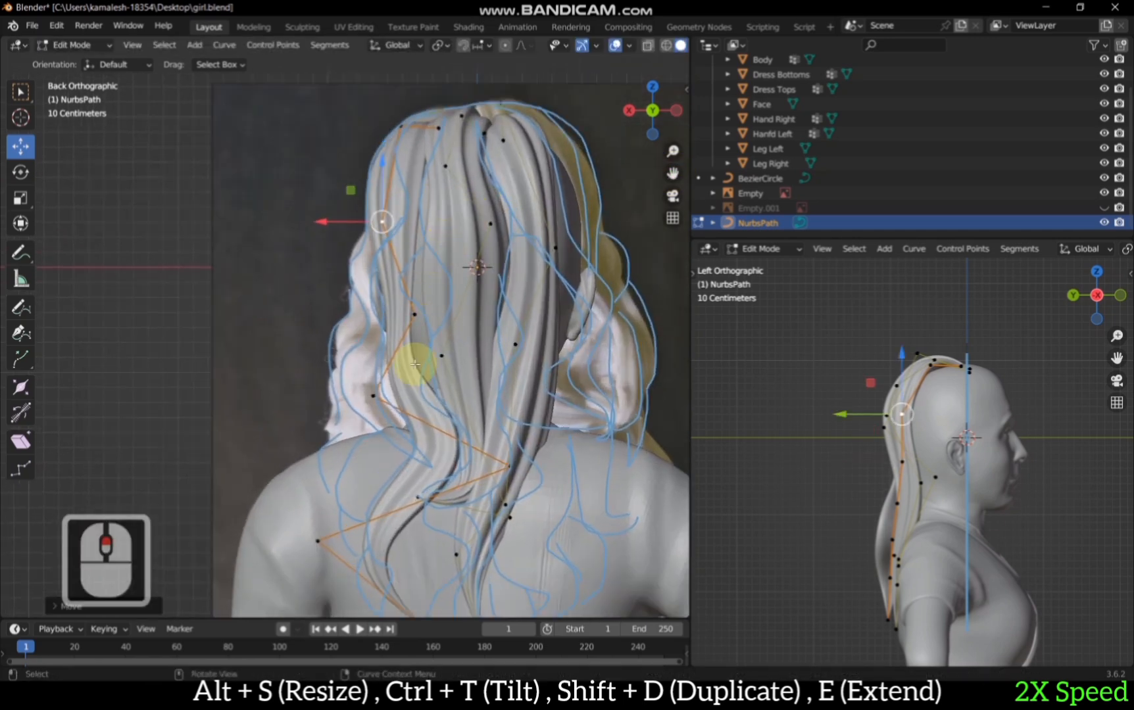
Step: Tilt the strand's lower points, first near the tip and then between the two wave bends at the shoulders
scroll(431, 348, "down", 1)
right_click(404, 509, "ctrl")
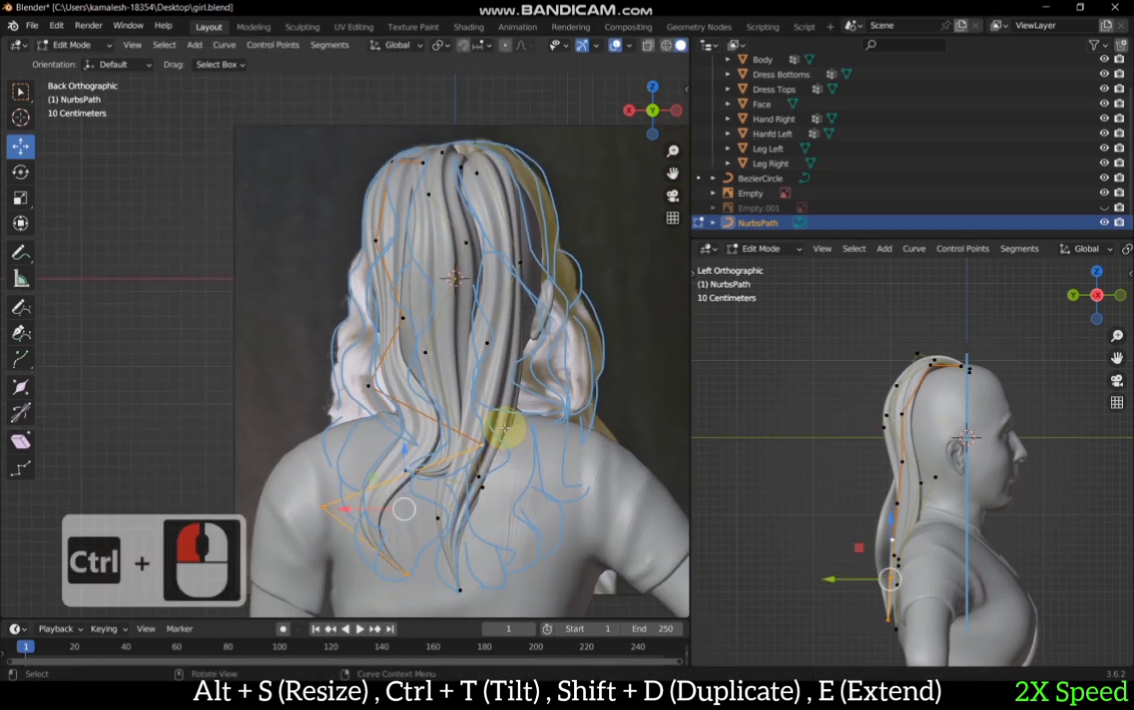
key("ctrl+t")
left_click(405, 383)
left_click(483, 446)
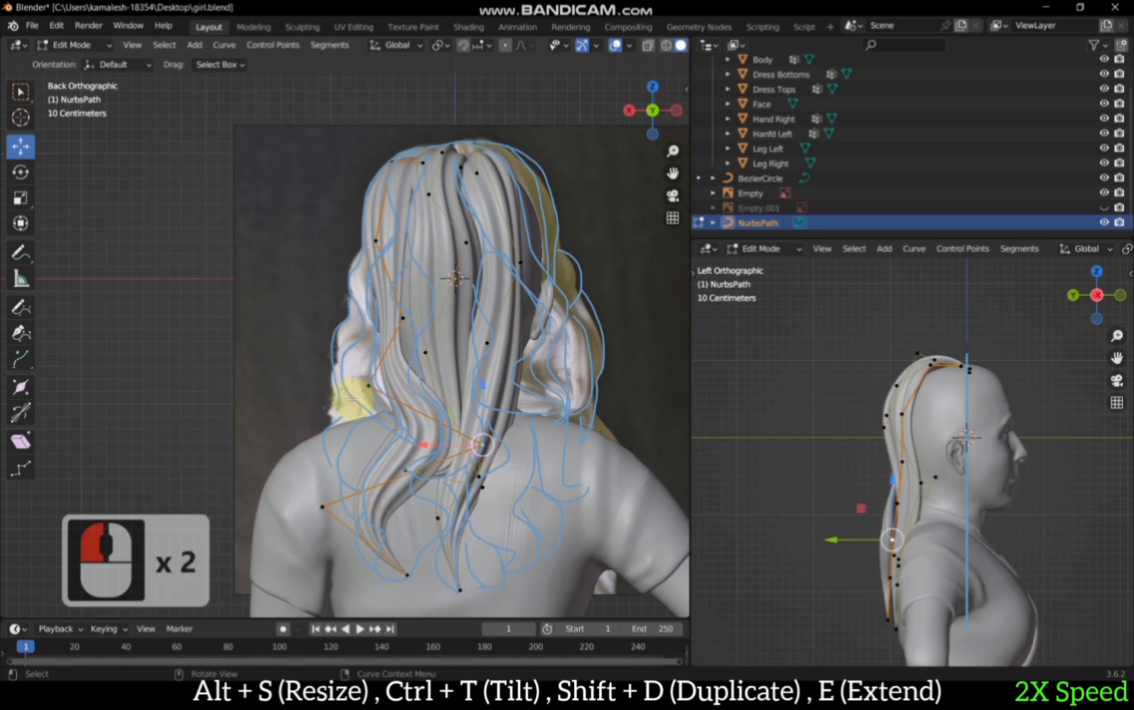
left_click(397, 385, "shift")
key("ctrl+t")
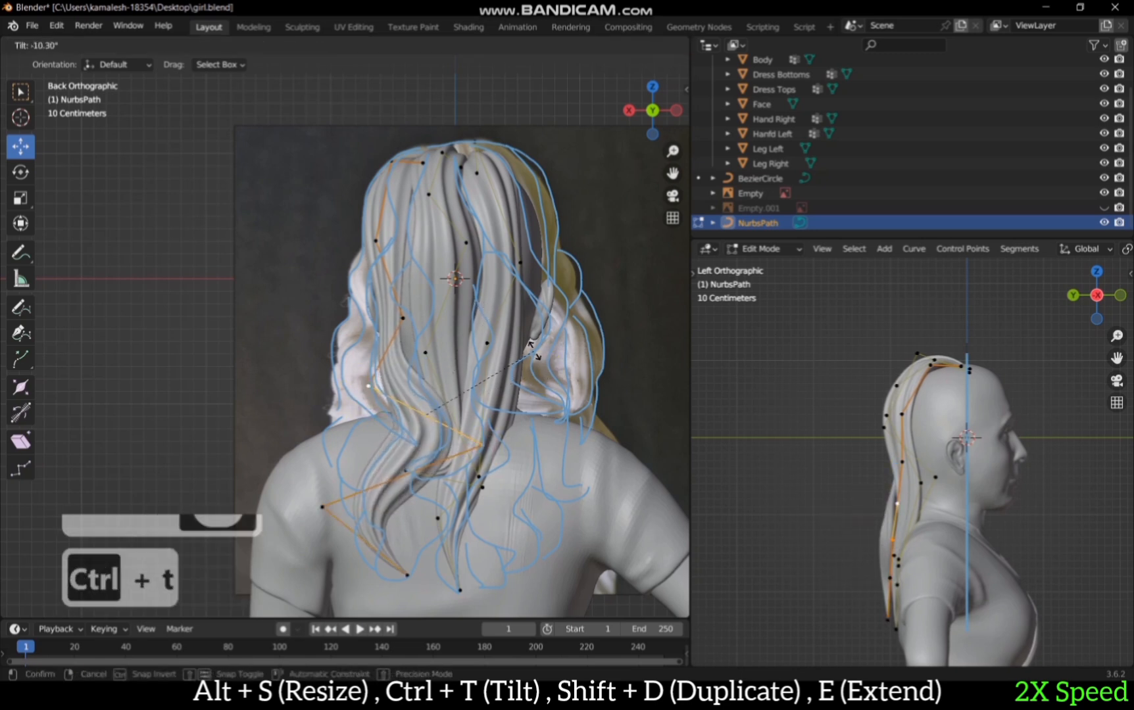
left_click(372, 382)
Step: Tilt the strand's middle section and the section up to its upper point beside the back of the head
left_click(403, 318, "shift")
key("ctrl+t")
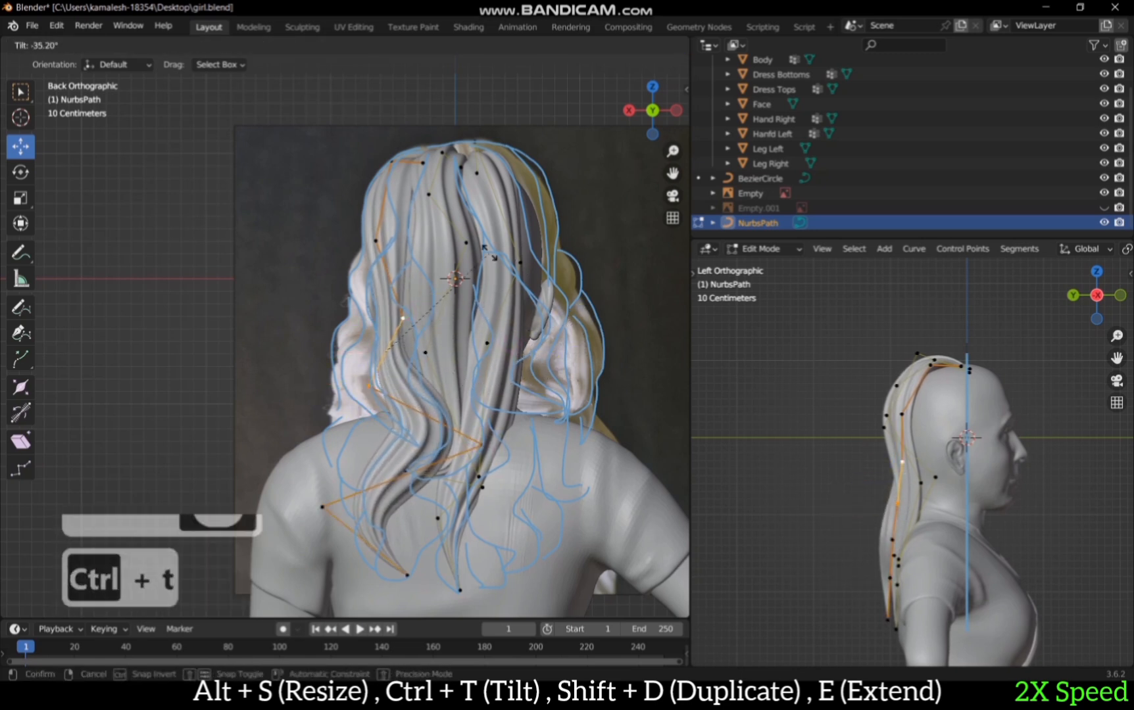
left_click(506, 262)
left_click(402, 318)
left_click(376, 241, "shift")
key("ctrl+t")
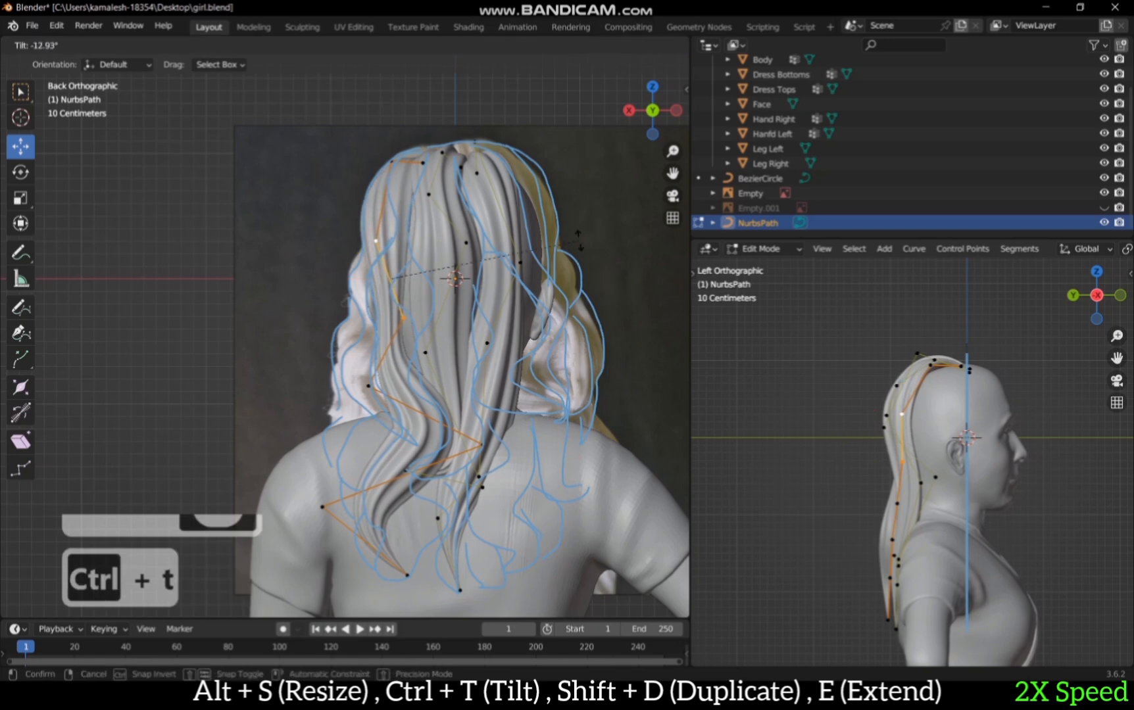
Step: Resize the strand at its middle point and nudge the upper point slightly inward
key("alt+s")
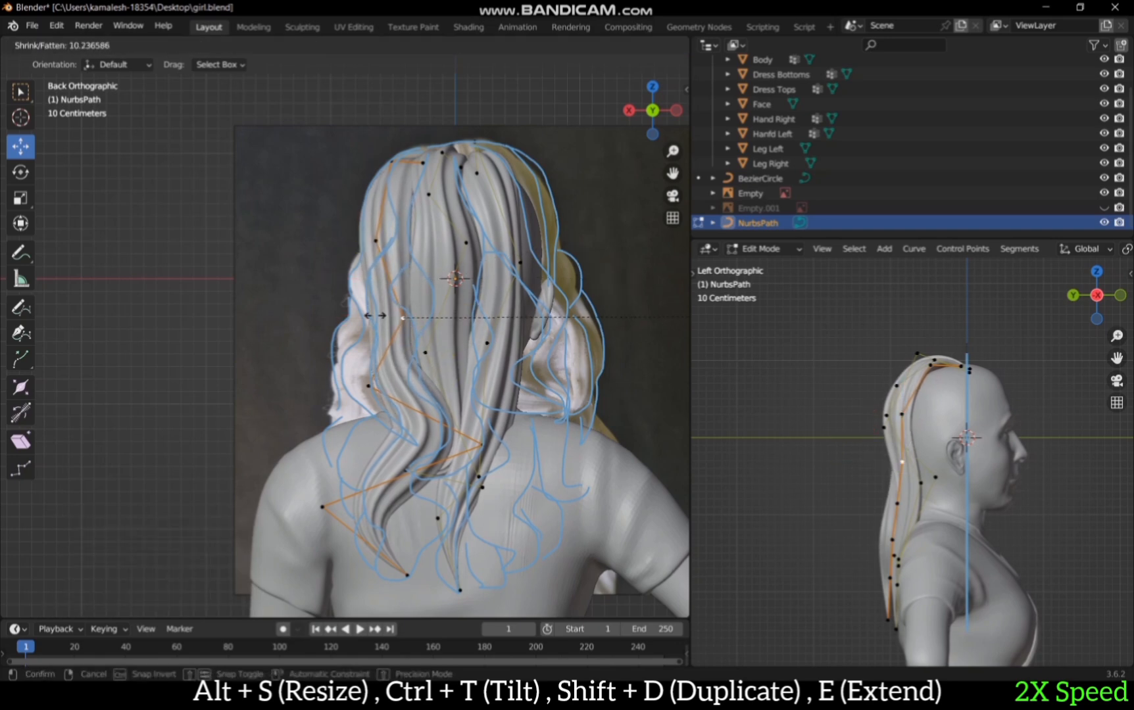
left_click(470, 249)
left_click(374, 241)
key("g")
left_click(381, 241)
scroll(517, 237, "down", 2)
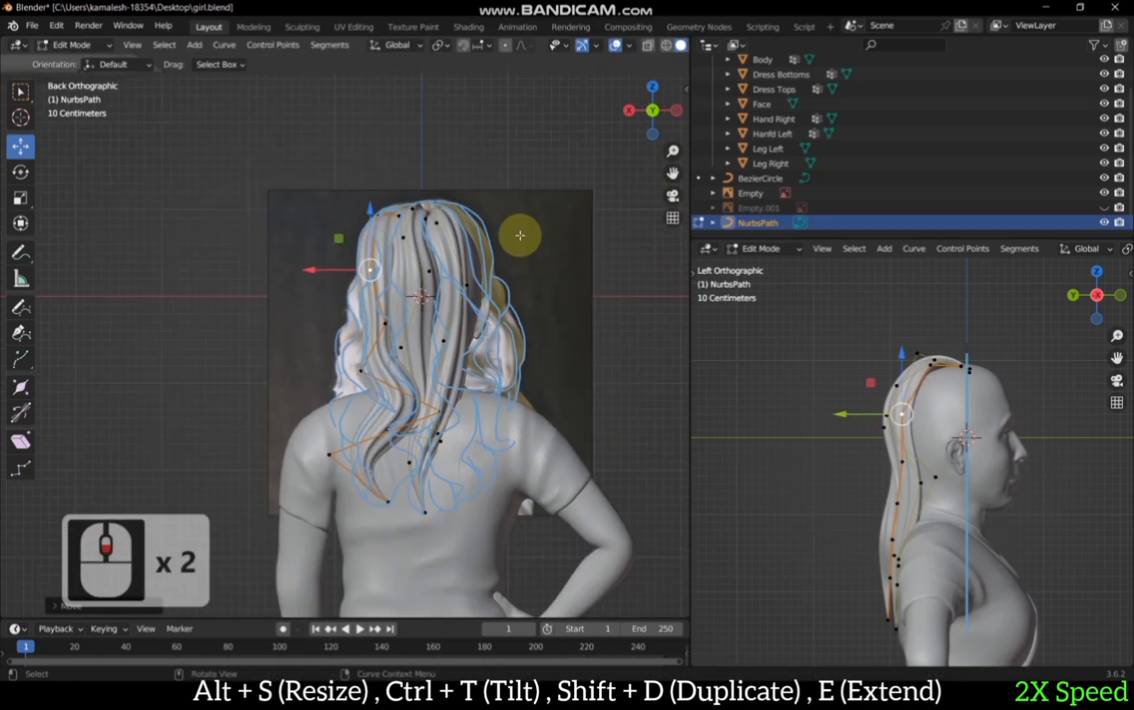
Step: Curve the strand in depth by moving its middle point forward toward the neck and its upper point backward
left_click_drag(664, 111, 782, 102)
scroll(557, 268, "up", 2)
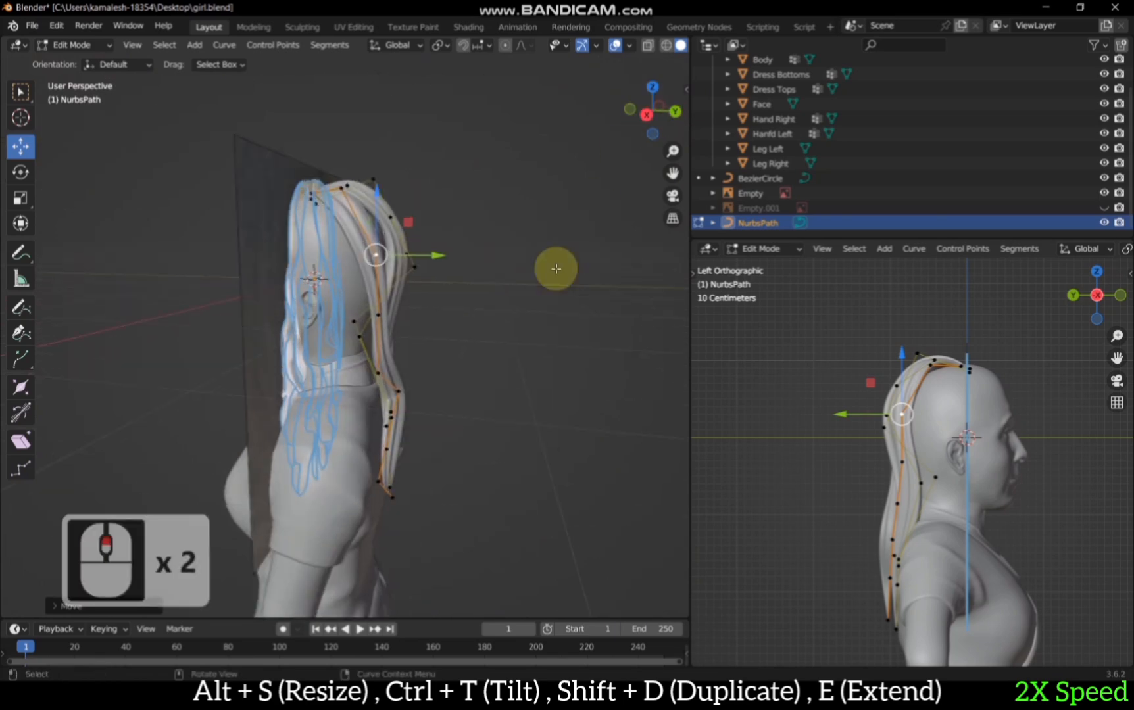
left_click(392, 306)
left_click_drag(456, 311, 429, 313)
left_click(393, 224)
left_click_drag(452, 221, 482, 219)
left_click(365, 305)
left_click_drag(409, 308, 390, 307)
left_click(419, 219)
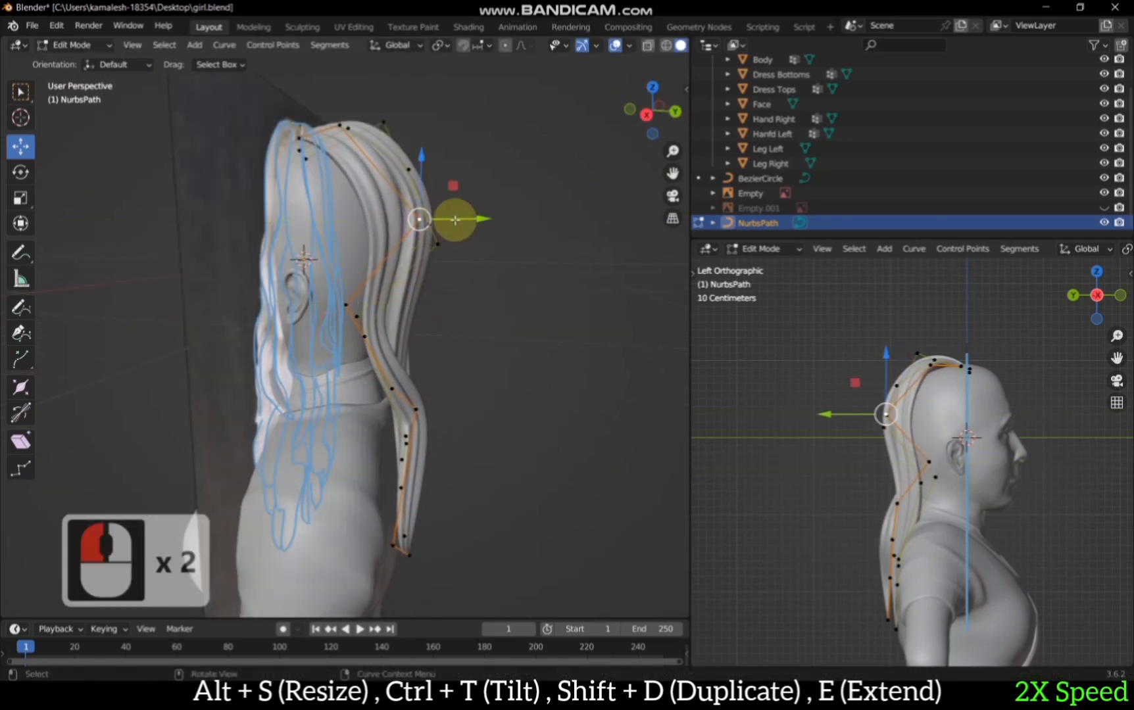
left_click_drag(456, 220, 463, 221)
Step: Move the strand's neck-level point forward and the next lower wave point backward, and shift the middle point slightly back
mouse_move(658, 109)
left_mouse_down()
mouse_move(582, 123)
mouse_move(653, 111)
left_mouse_up()
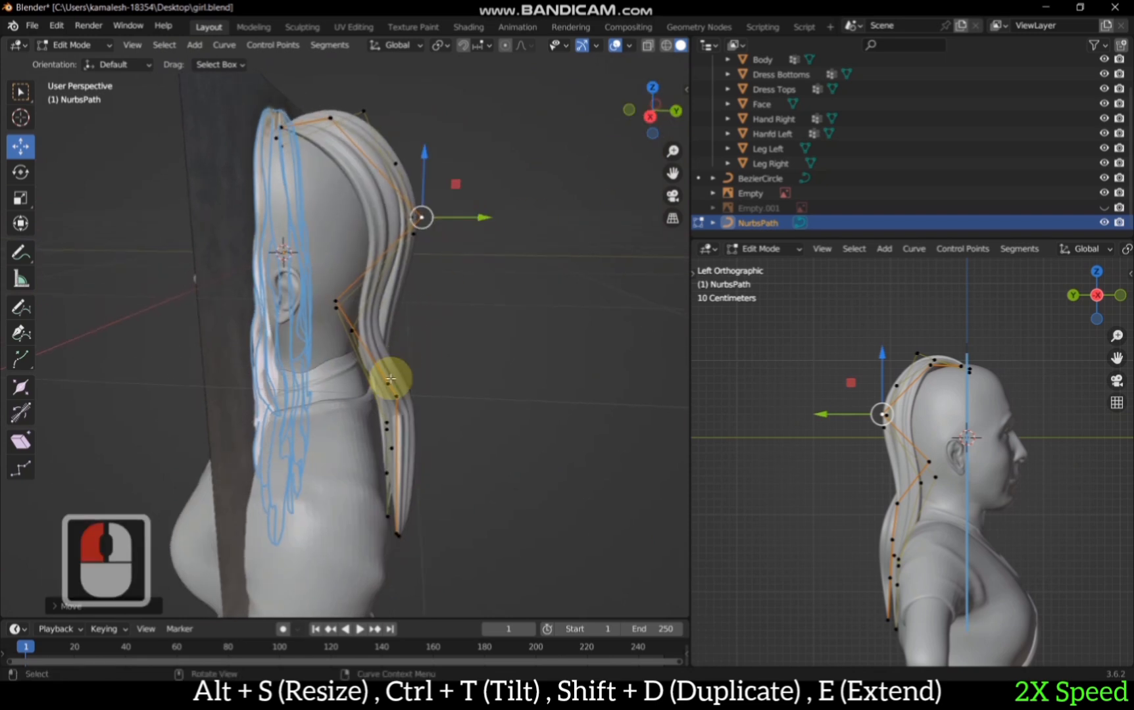
left_click(389, 382)
left_click_drag(442, 383, 422, 384)
left_click_drag(652, 110, 659, 78)
left_click(455, 372)
left_click_drag(486, 389, 494, 390)
left_click_drag(421, 297, 431, 298)
Step: Return to the back view and save the file
scroll(636, 150, "down", 3)
left_click_drag(667, 100, 653, 118)
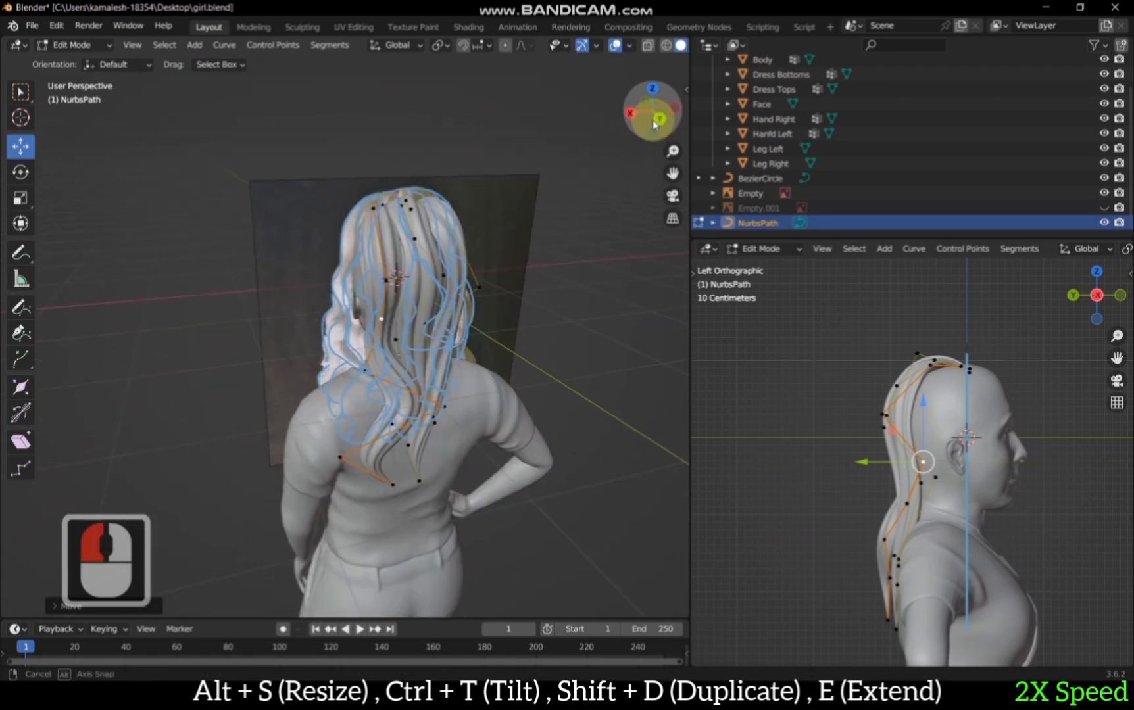
left_click(663, 123)
scroll(589, 255, "up", 6)
scroll(628, 240, "up", 1)
key("ctrl+s")
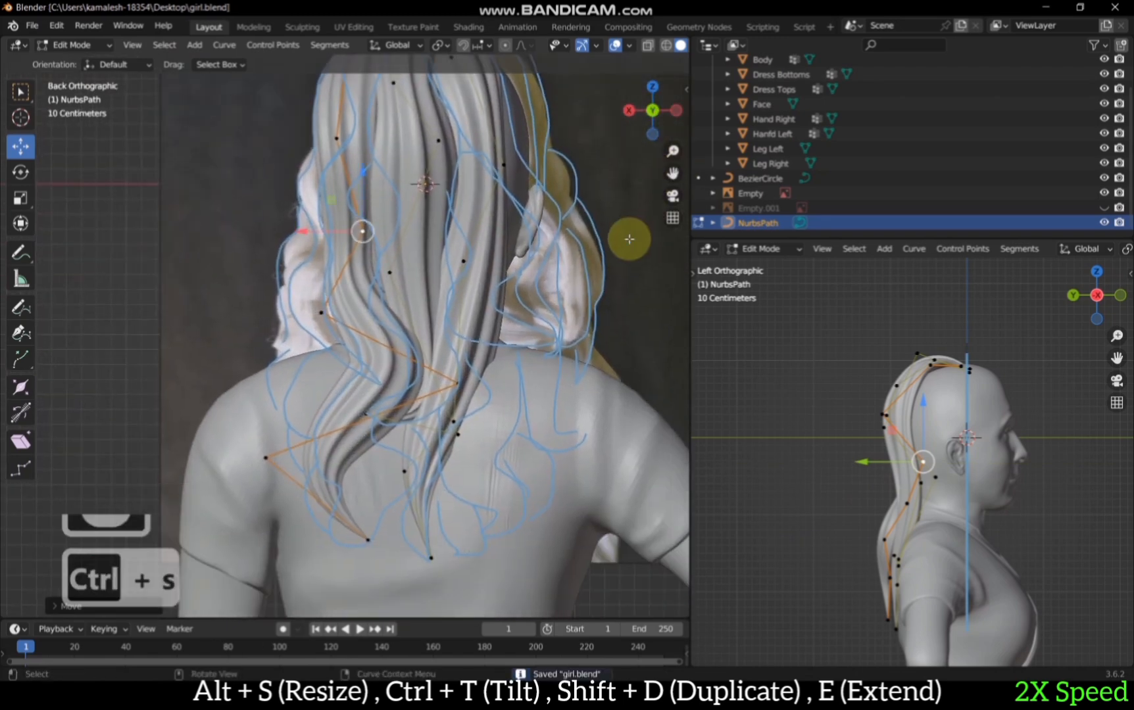
Step: Duplicate the spare horizontal hair strand and place the copy below it, beside the head
scroll(628, 240, "down", 2)
scroll(427, 446, "down", 1)
scroll(671, 177, "down", 9)
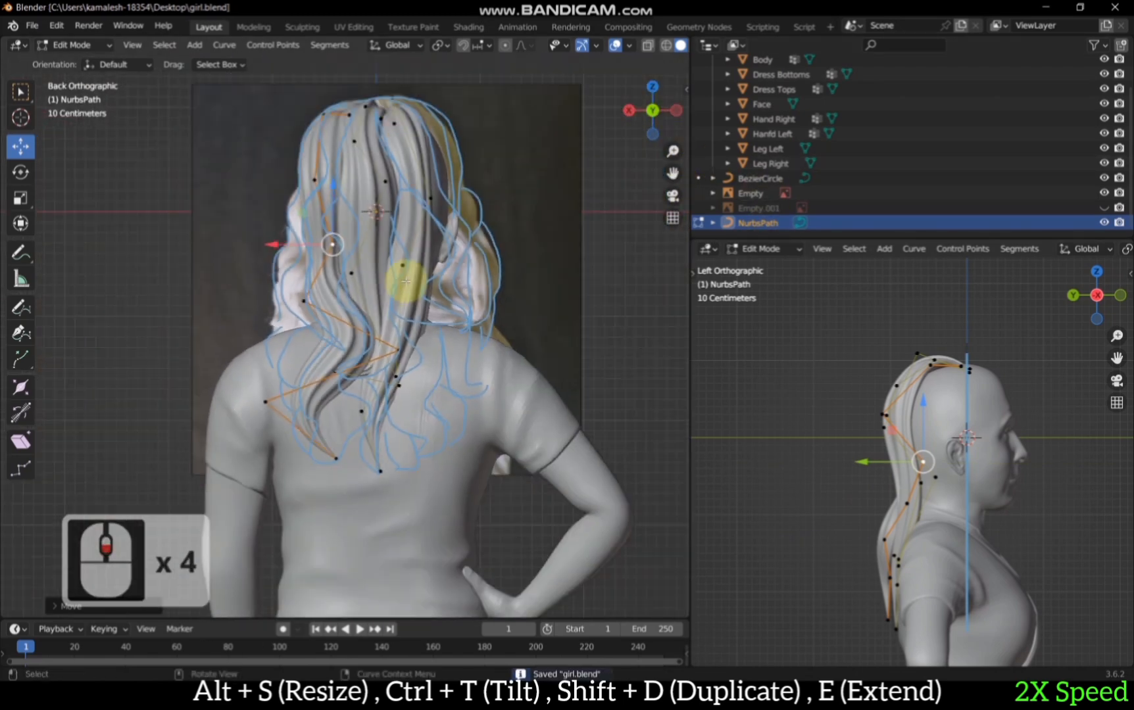
left_click_drag(249, 198, 248, 198)
key("shift+d")
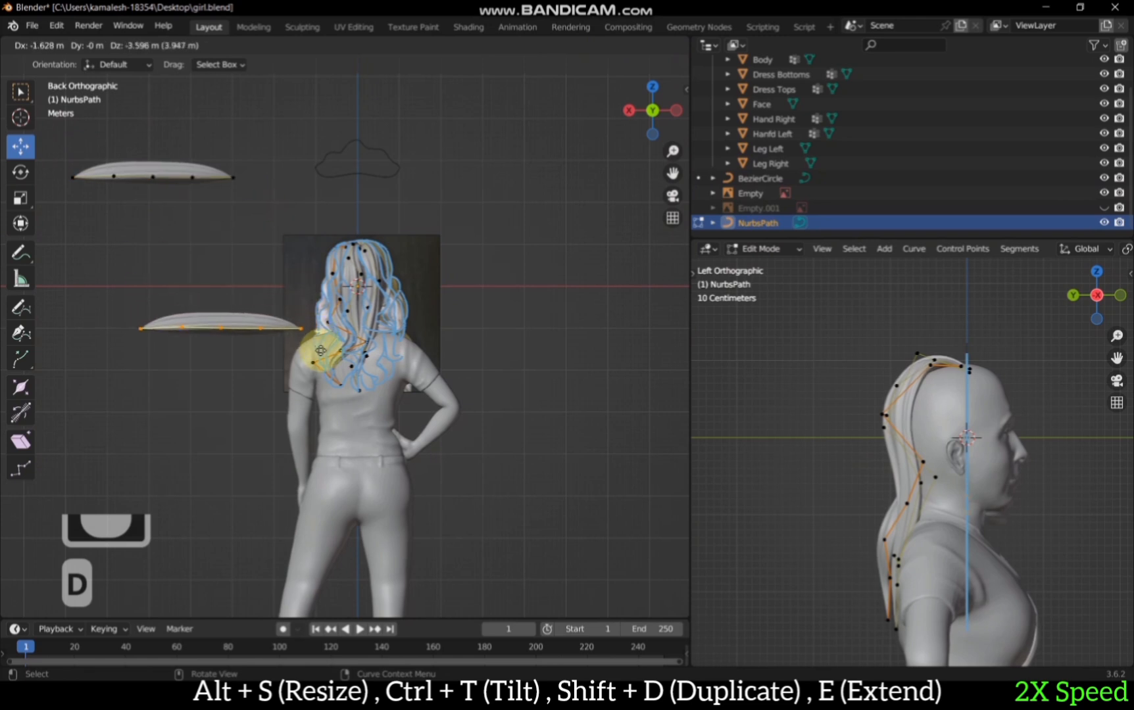
left_click(320, 351)
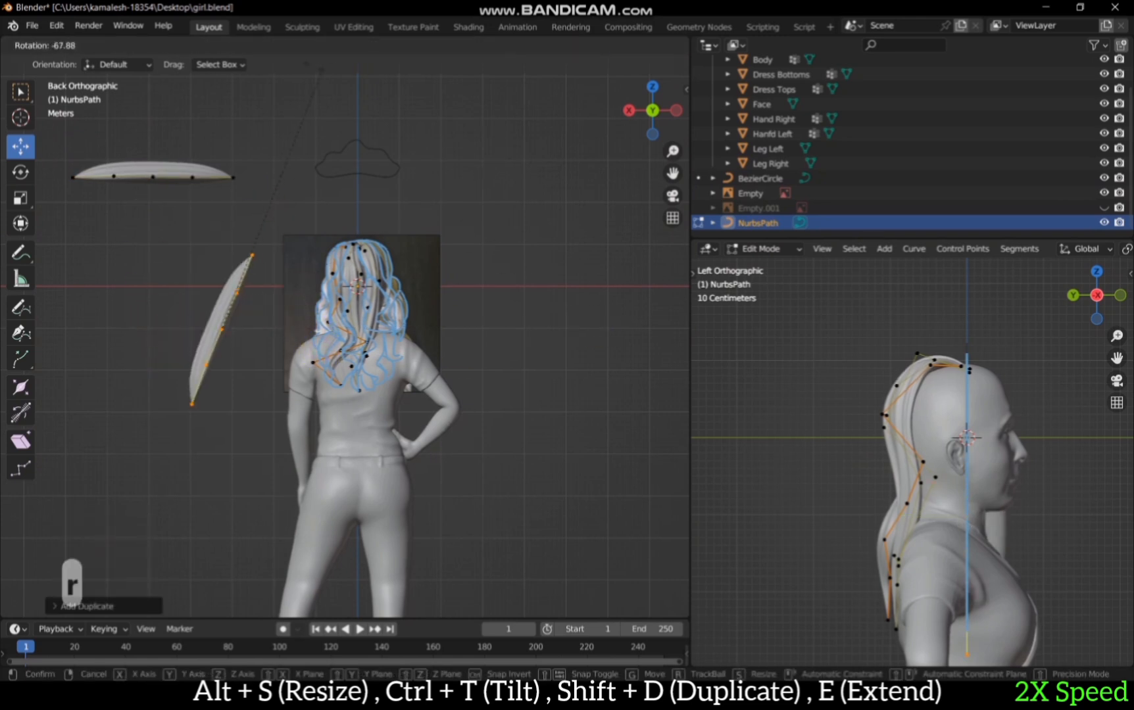
Step: Rotate the copied strand to near vertical and move it against the side of the head with its upper end at the crown
left_click(272, 57)
scroll(228, 373, "up", 2)
key("g")
left_click(349, 334)
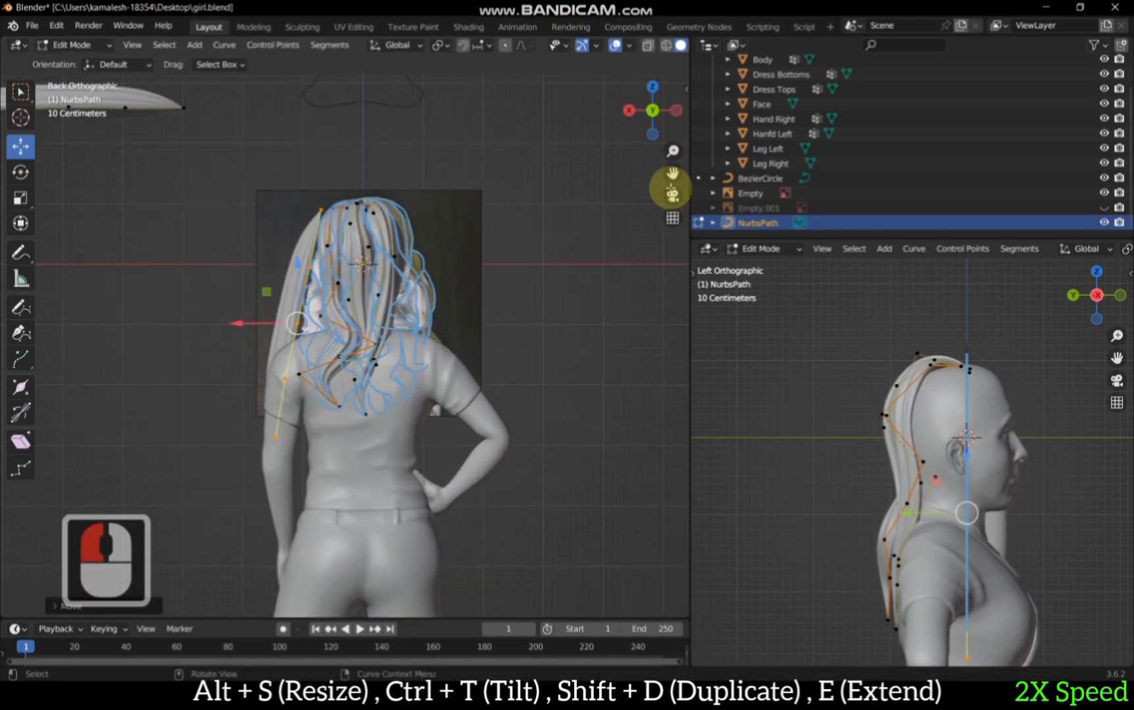
Step: Move the side strand's top point inward over the crown in the back view
scroll(519, 299, "up", 7)
left_click(630, 110)
scroll(671, 113, "down", 2)
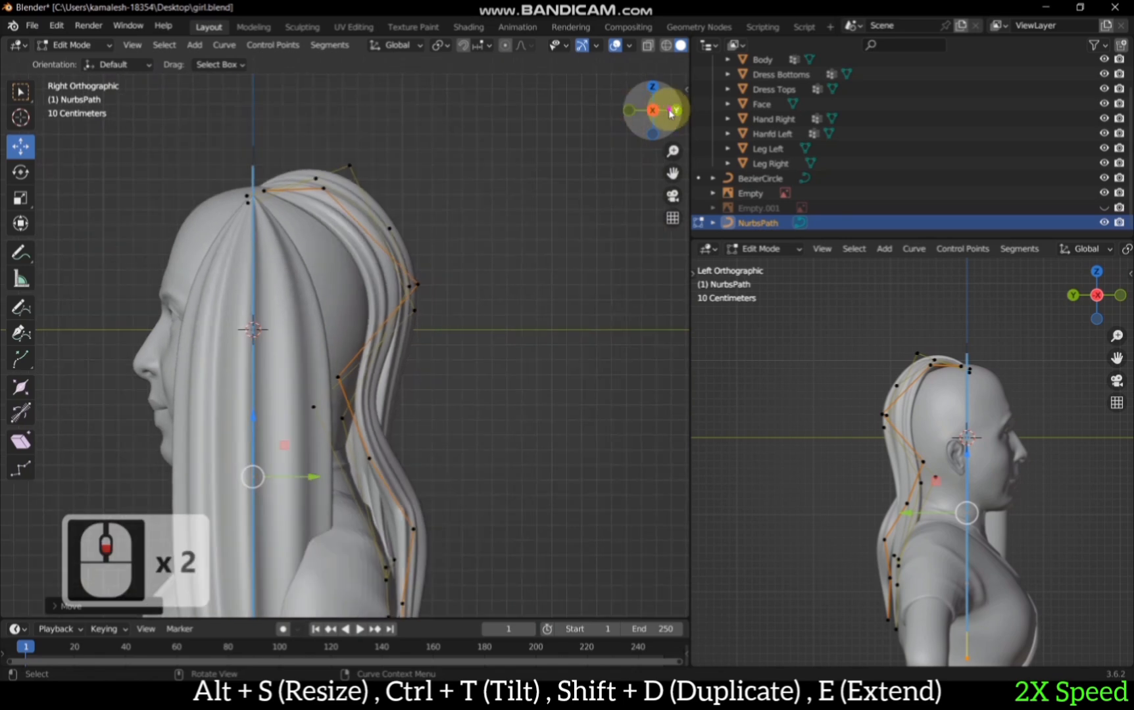
left_click_drag(670, 113, 367, 164)
left_click(659, 116)
key("g")
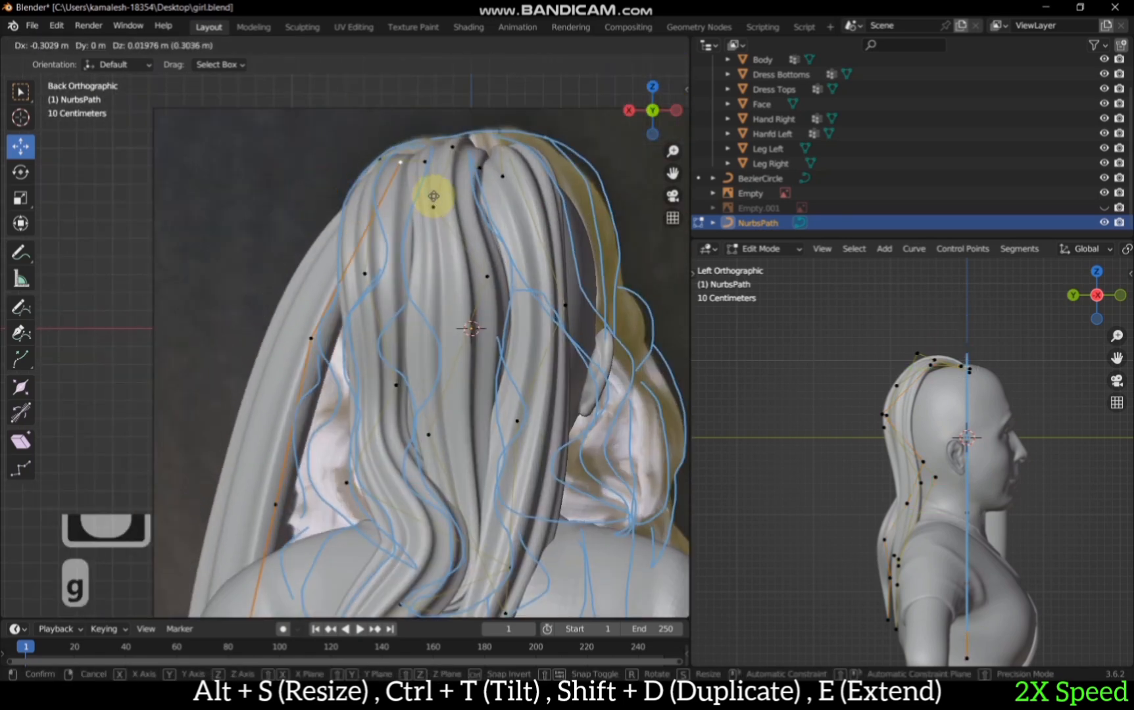
left_click(472, 191)
Step: Adjust the side strand's tilt in the right view and reduce its thickness
left_click(629, 111)
scroll(352, 332, "down", 5)
left_click(298, 542, "ctrl")
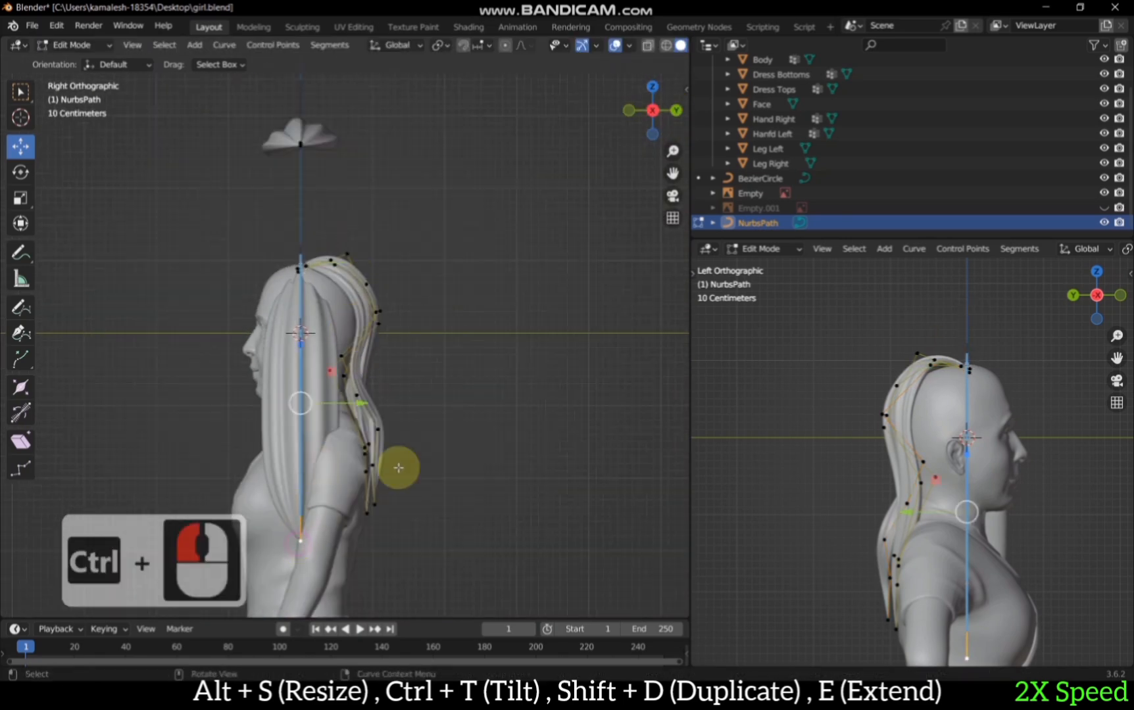
key("ctrl+t")
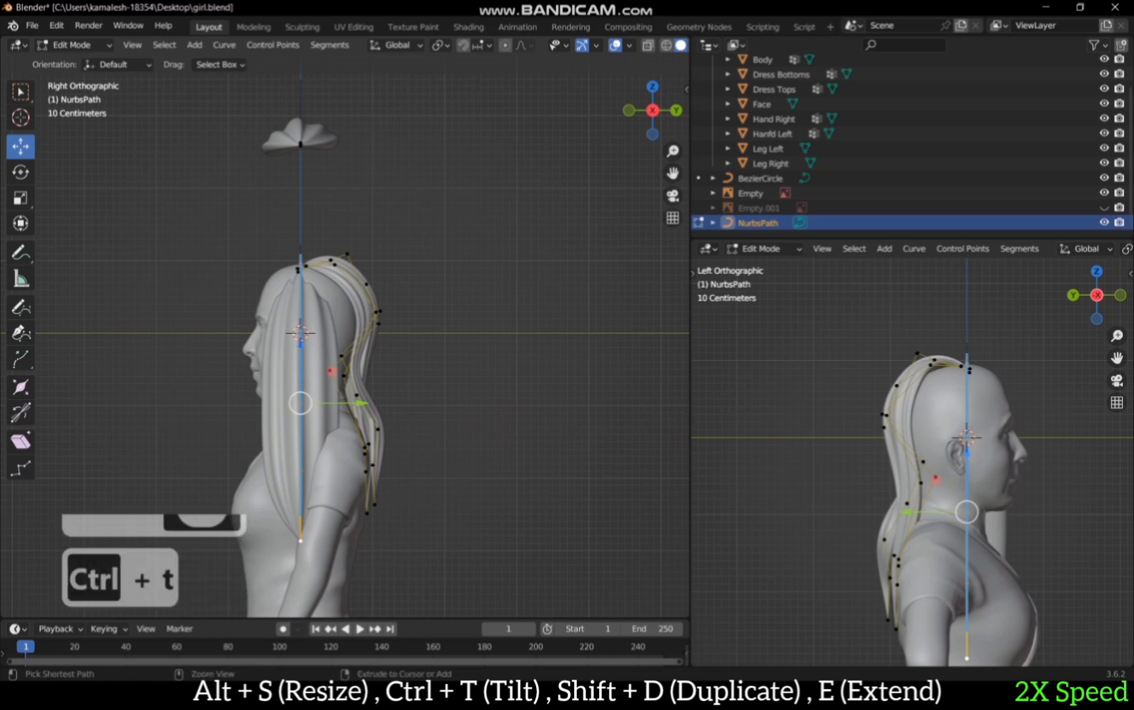
left_click(413, 398)
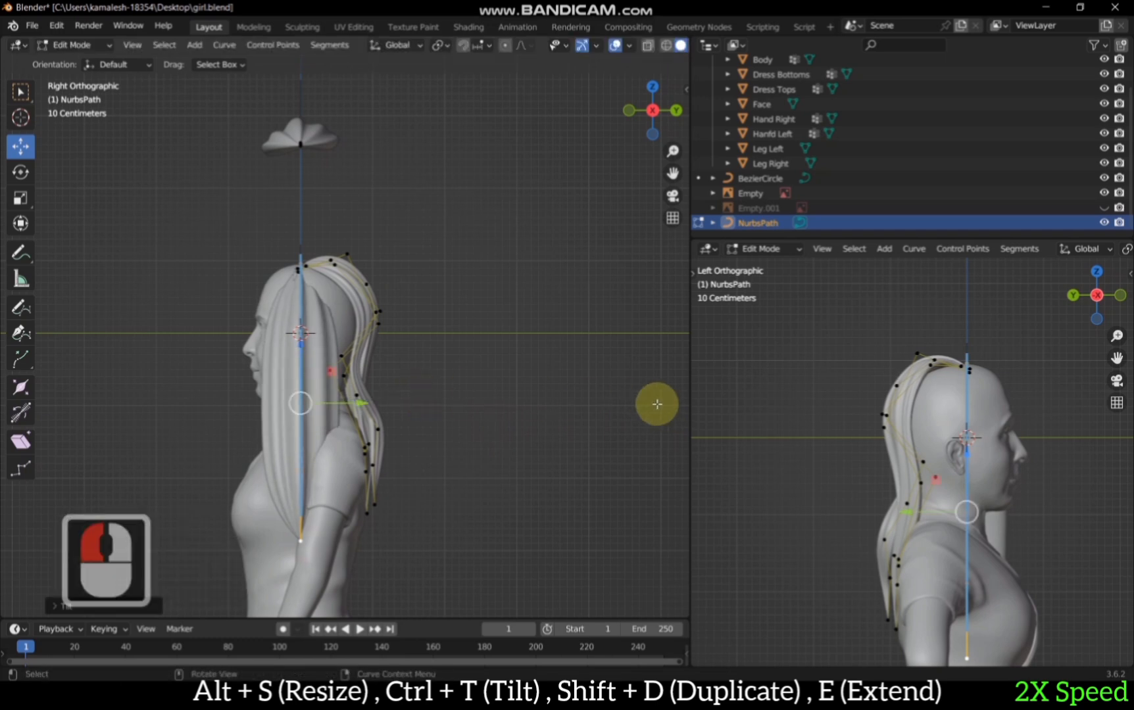
key("alt+s")
left_click(296, 369)
Step: In the right view, move the side strand's upper point back onto the crown and its next point back behind the ear
middle_click_drag(295, 369, 319, 354)
left_click(671, 113)
key("g")
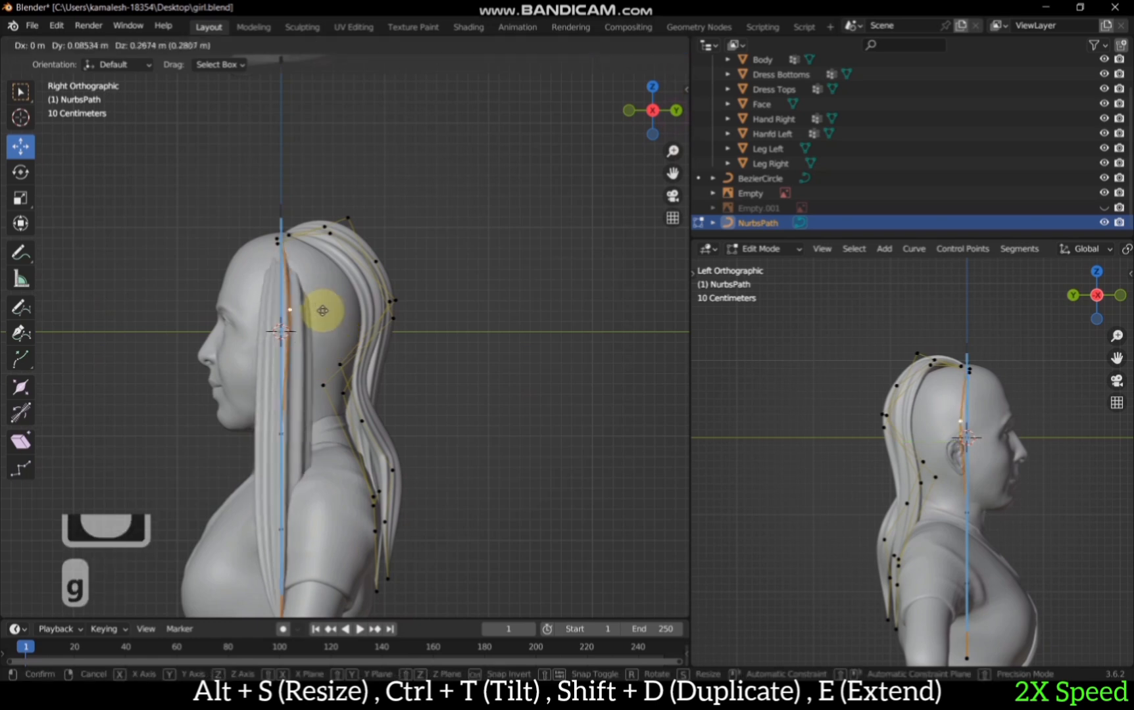
left_click(329, 244)
left_click(282, 432)
key("g")
left_click(329, 345)
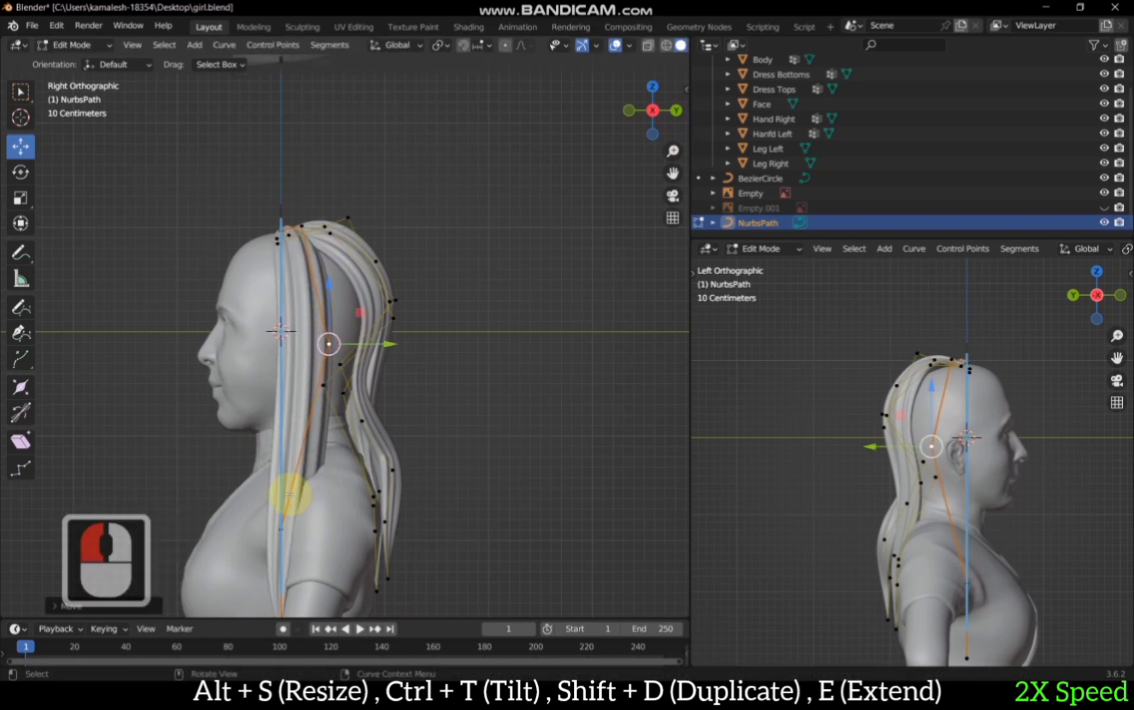
Step: Raise the side strand's fourth point to jaw level and its tip to the front of the shoulder in the right view
key("g")
left_click(284, 379)
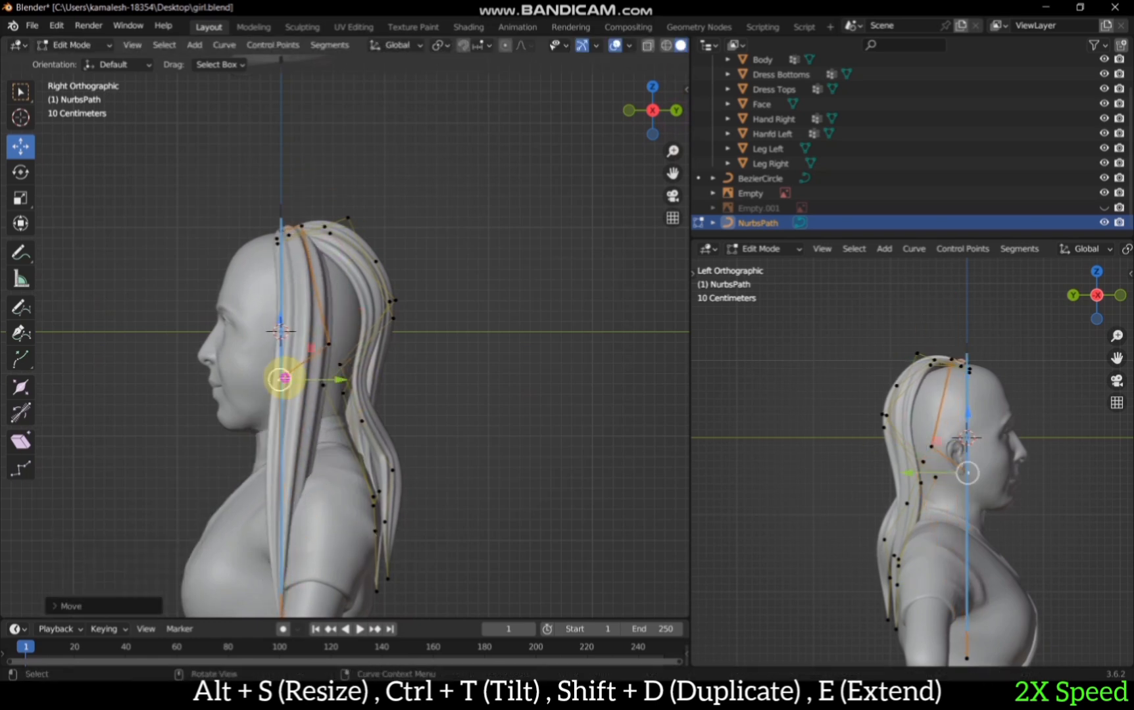
scroll(312, 553, "down", 2)
left_click(301, 539)
key("g")
left_click(292, 455)
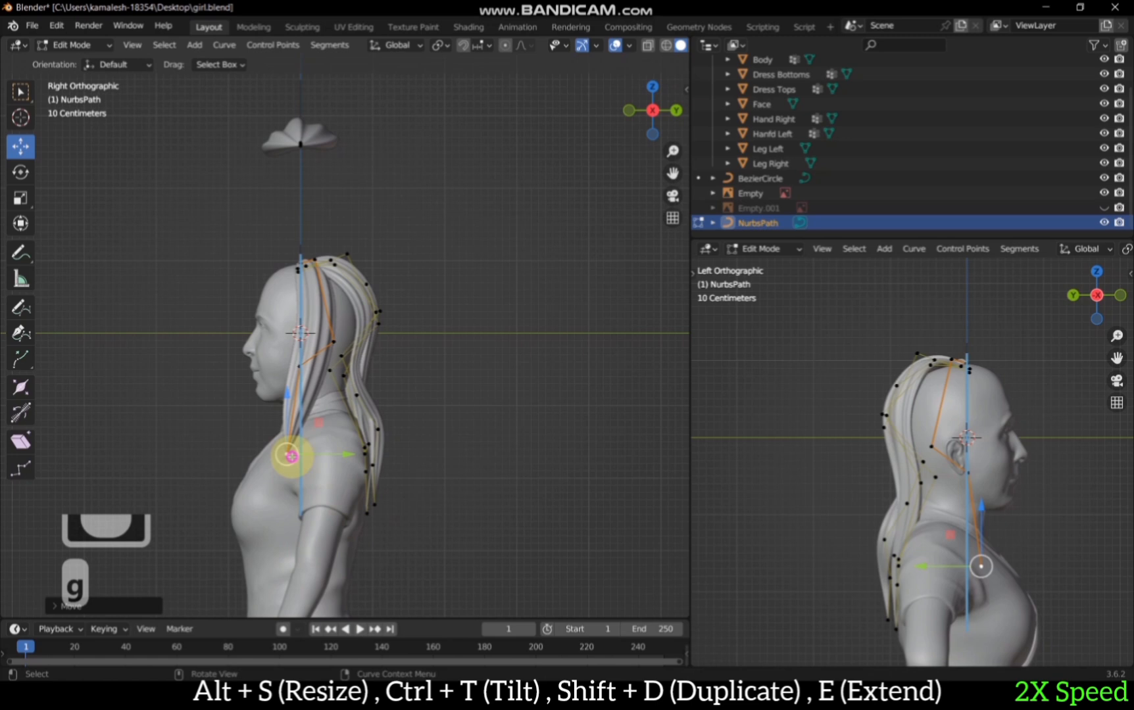
Step: In the front view, move the side strand's tip inward onto the blouse collar
left_click(631, 110)
scroll(635, 111, "up", 2)
middle_click_drag(465, 421, 549, 315, "shift")
left_click(548, 315)
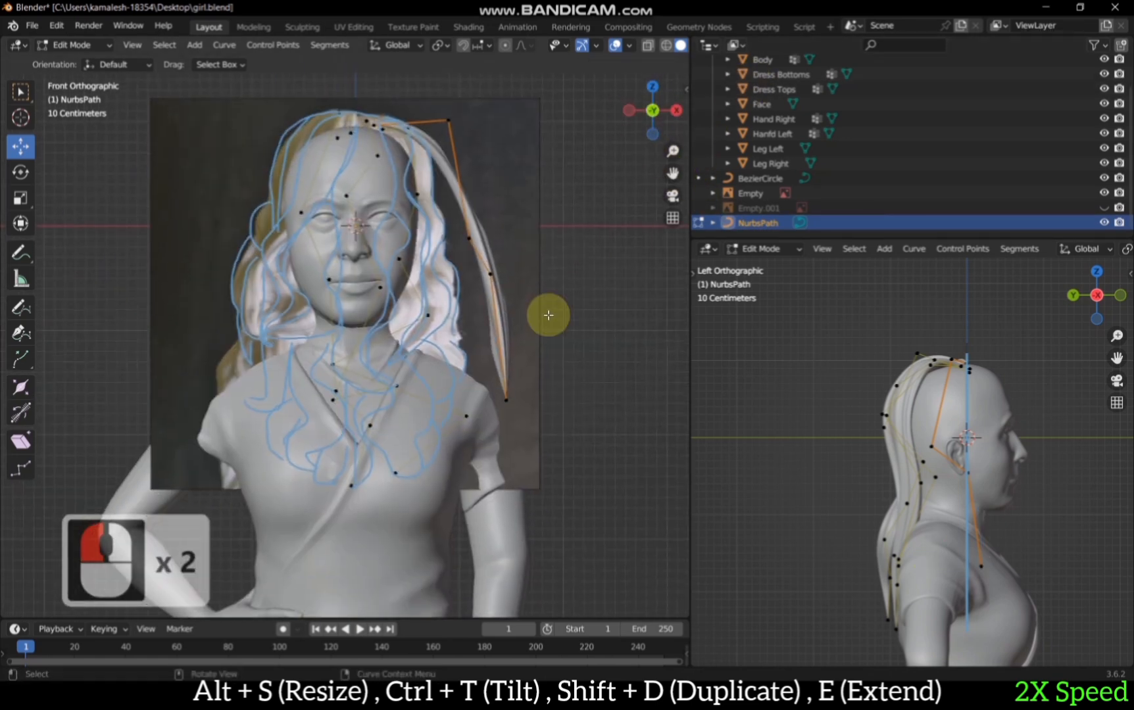
key("g")
left_click(387, 383)
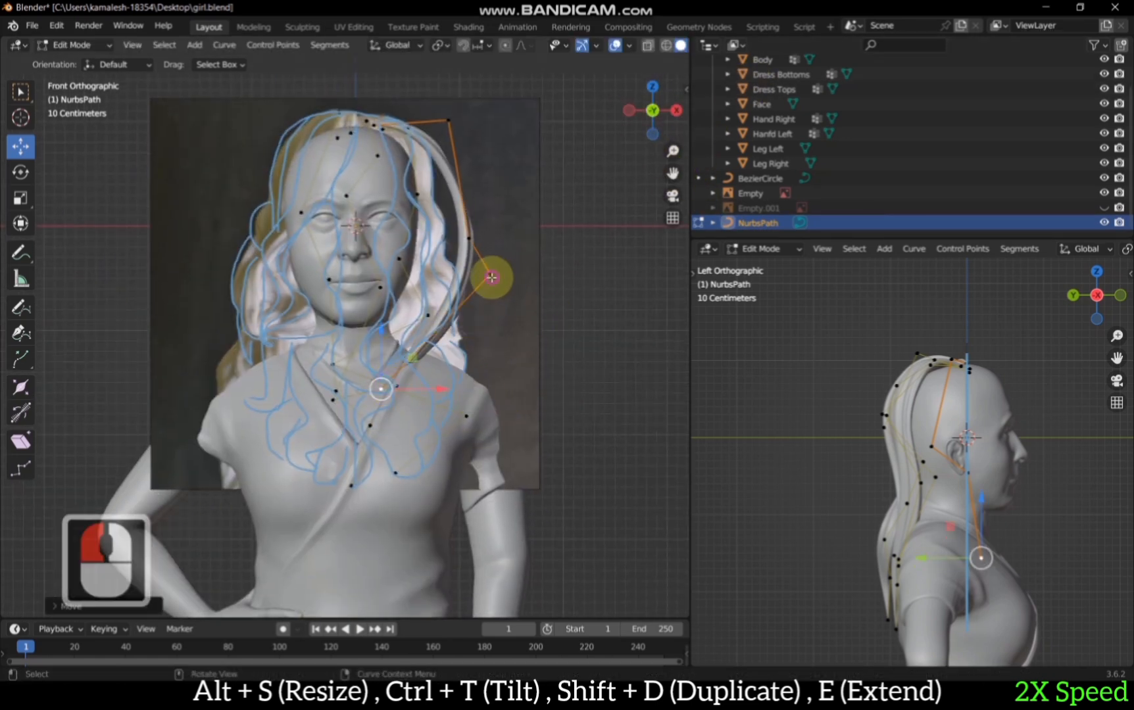
Step: Move the side strand's two middle points inward against the side of the face in the front view
left_click(491, 275)
key("g")
left_click(409, 305)
left_click(468, 237)
key("g")
left_click(388, 285)
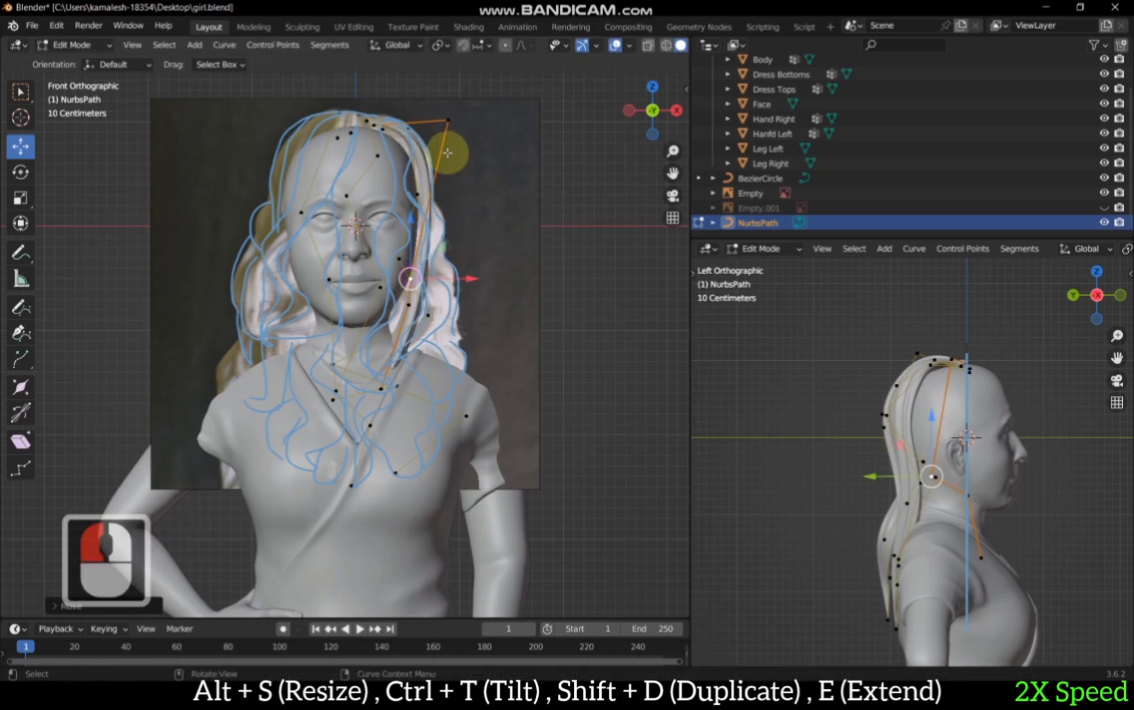
Step: In the right view, move the side strand's tip forward in front of the chest and tilt the strand
left_click_drag(654, 111, 670, 121)
scroll(430, 325, "up", 3)
scroll(252, 388, "up", 2)
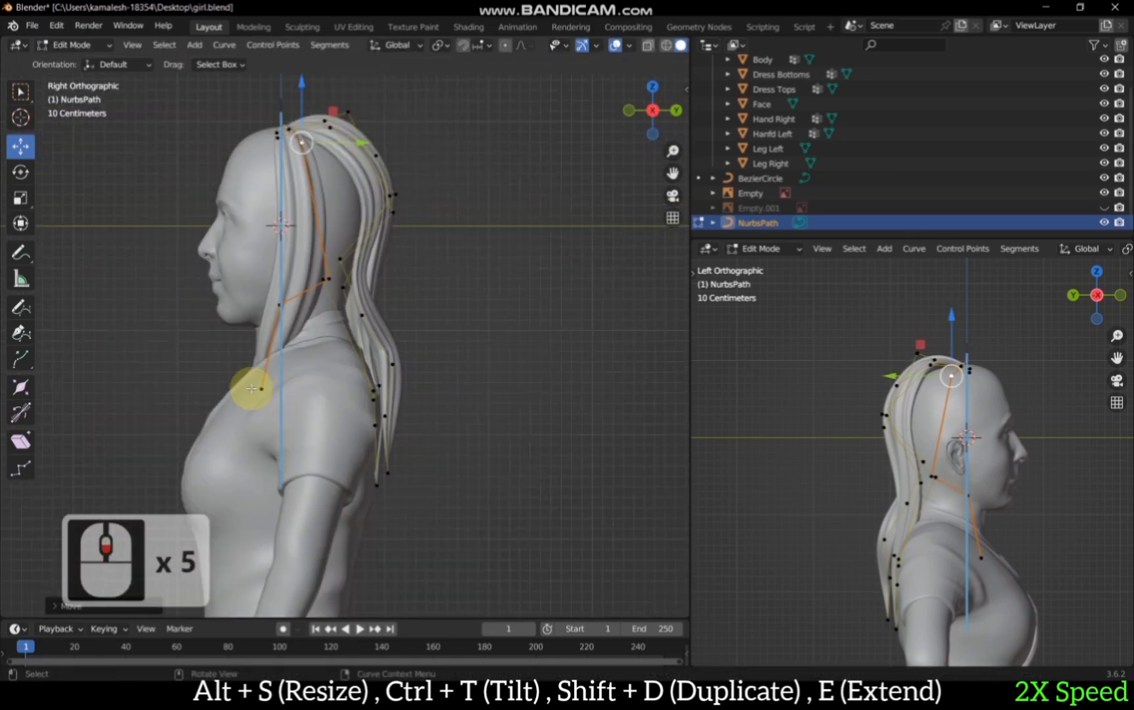
key("g")
left_click(175, 421)
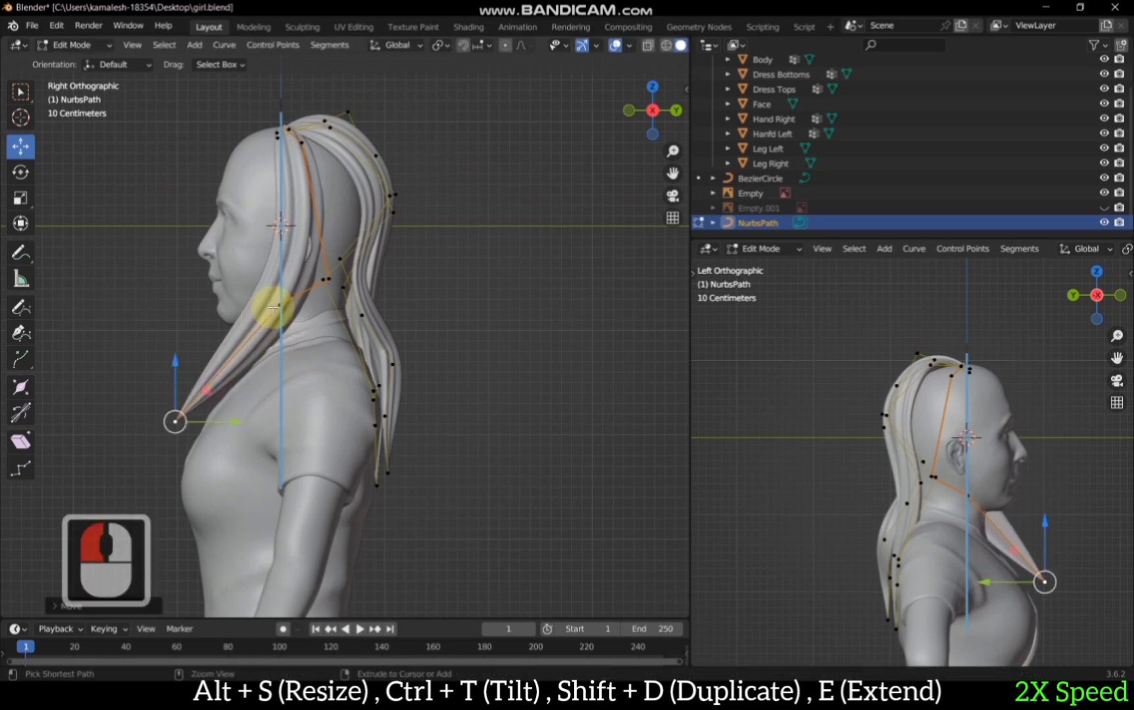
key("ctrl+t")
left_click(208, 639)
left_click(177, 422)
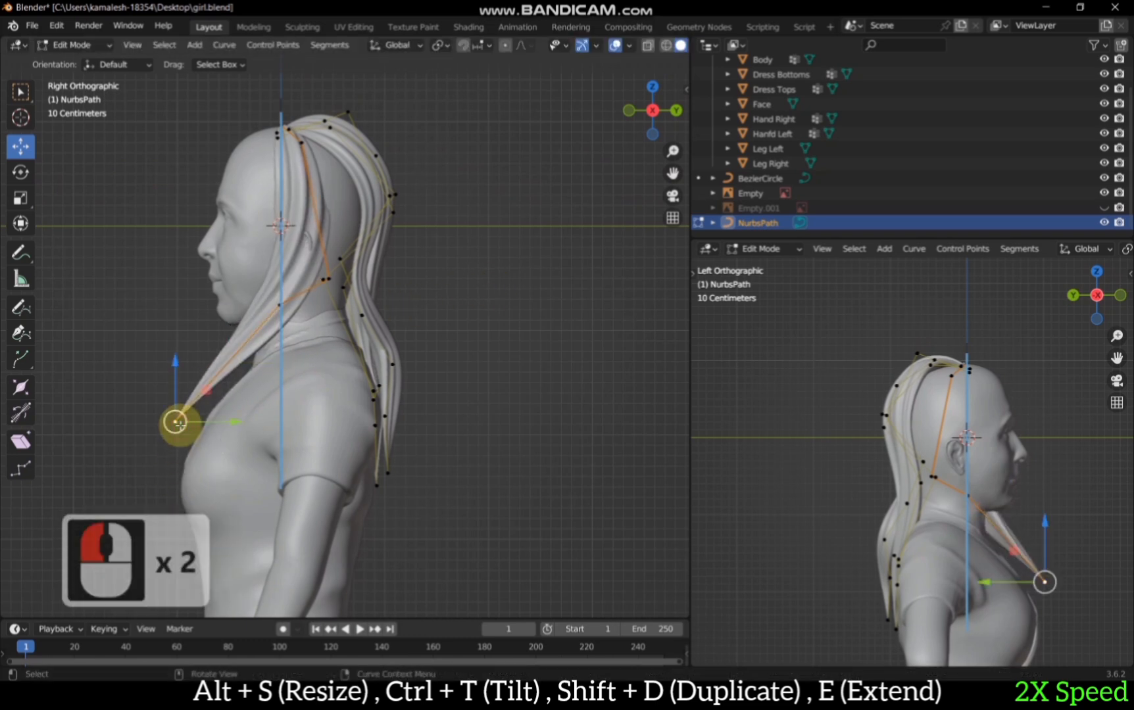
key("g")
left_click(194, 443)
Step: Move the side strand's tip lower and slightly outward on the chest in the front view
left_click(628, 110)
left_click(423, 462)
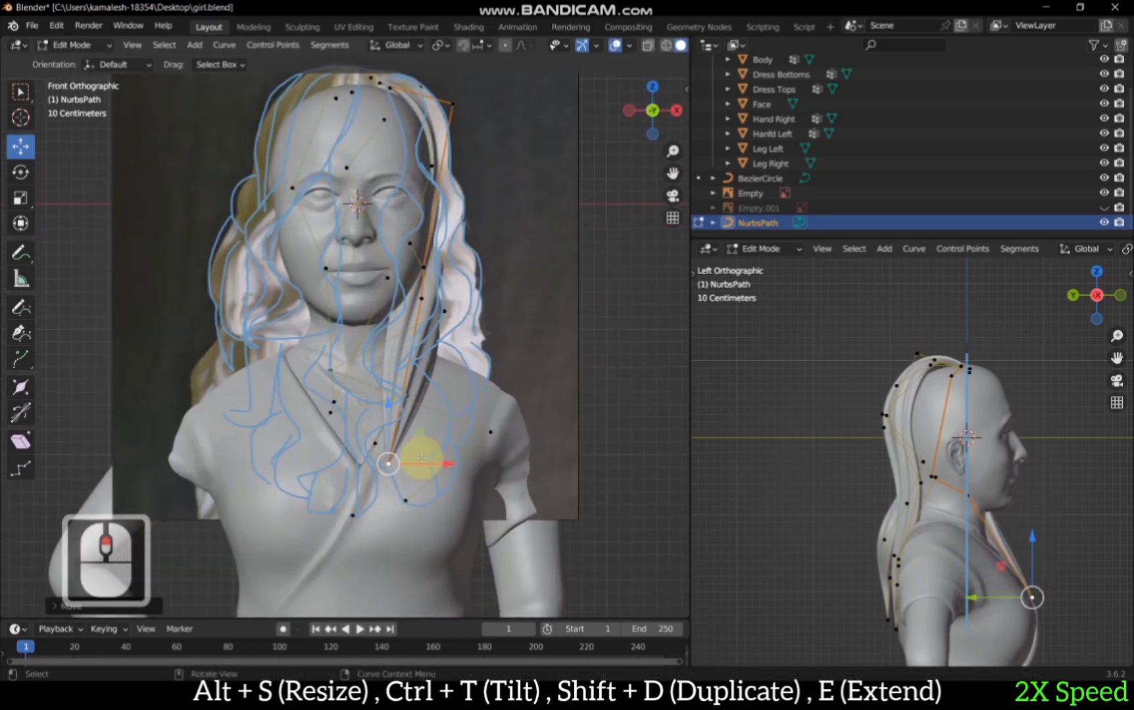
key("g")
left_click(429, 434)
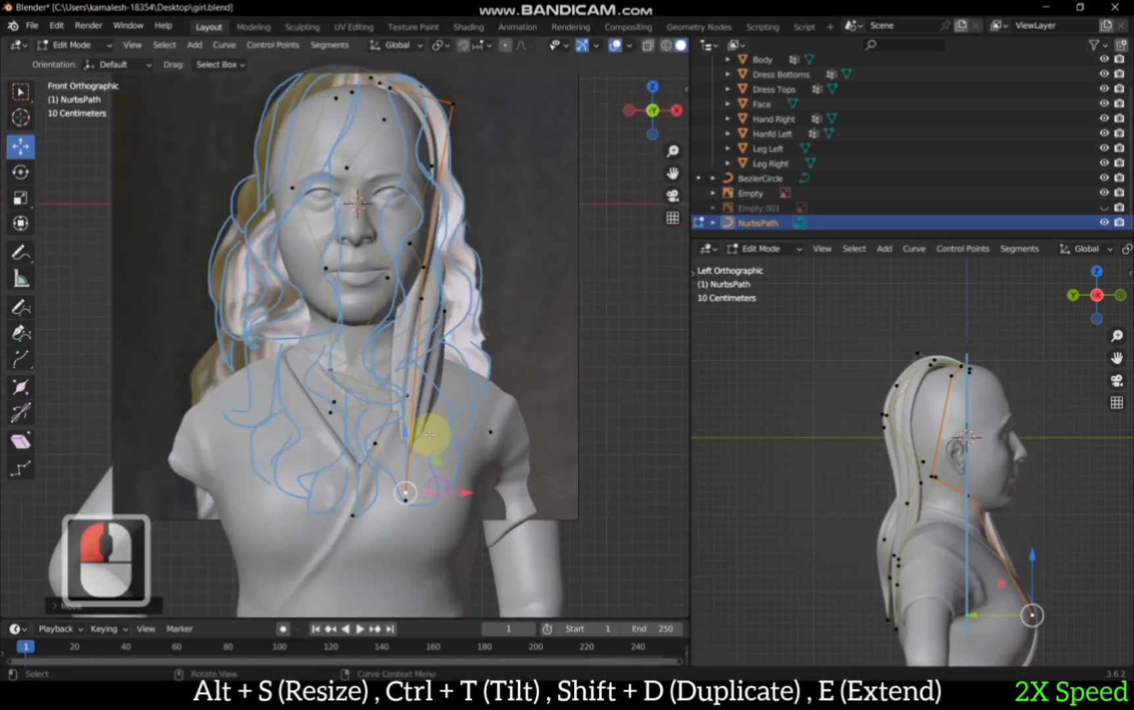
Step: Subdivide the side strand's last segment and change the strand's thickness at the new point
left_click(407, 501, "shift")
left_click(405, 492)
left_click(421, 300, "shift")
right_click(599, 260)
left_click(599, 259)
left_click(416, 396)
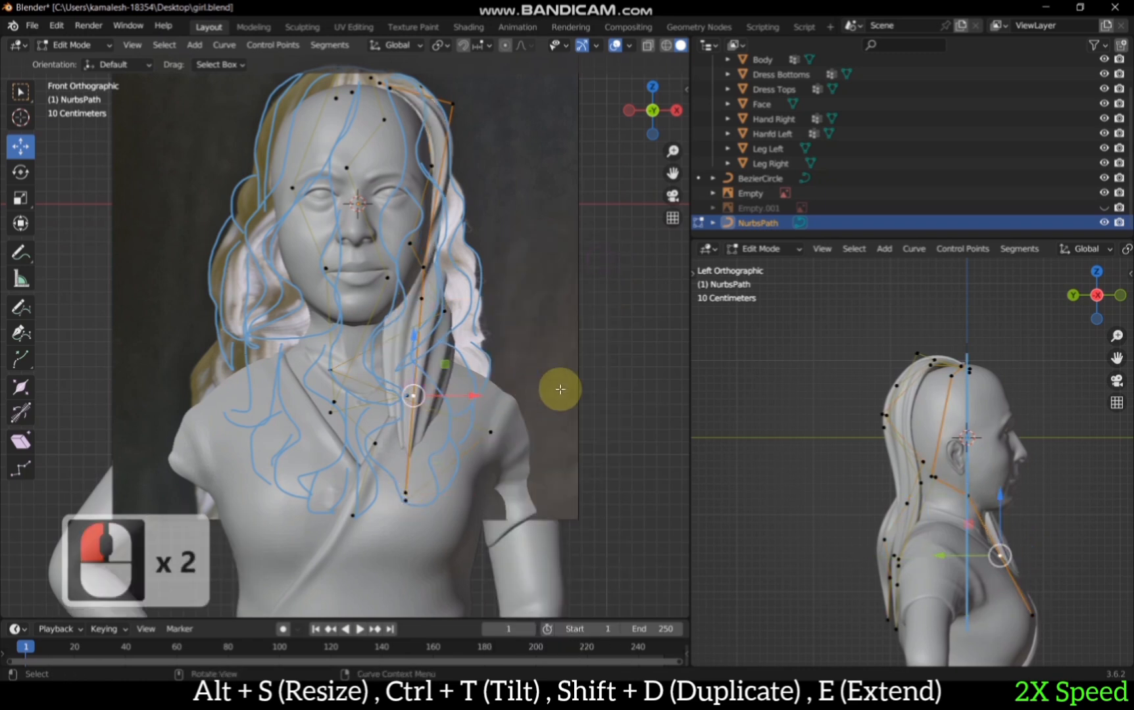
key("alt+s")
left_click(626, 169)
Step: In the right view, move the new point down to the chest and the neighbouring point forward and down over the shoulder
left_click(676, 109)
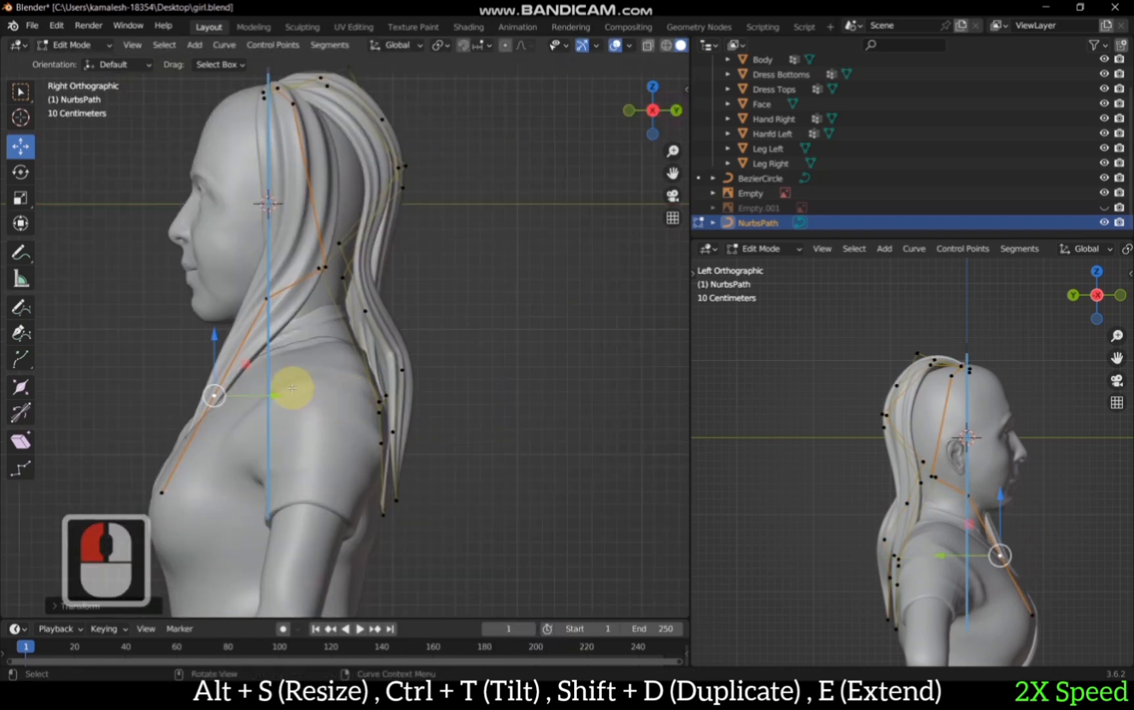
key("g")
left_click(191, 439)
left_click(270, 297)
key("g")
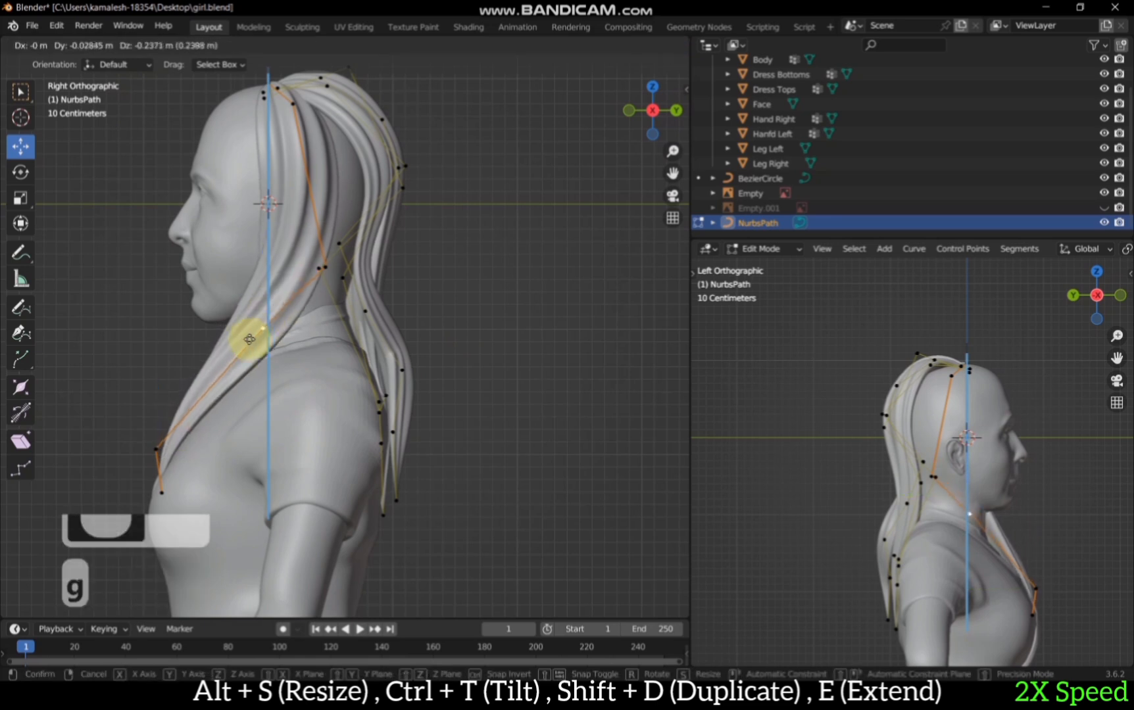
left_click(231, 362)
Step: Adjust the side strand's thickness at the two points around the neck and thin it at the upper point to about 0.84
left_click(326, 270, "shift")
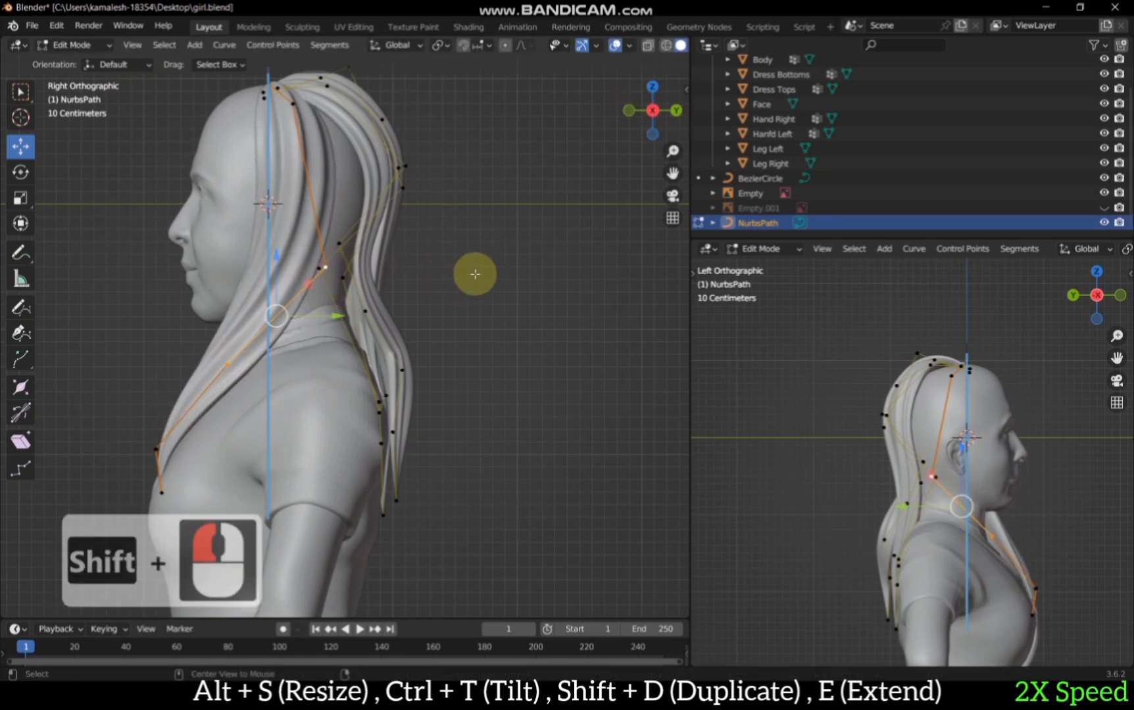
key("alt+s")
left_click(317, 152)
key("alt+s")
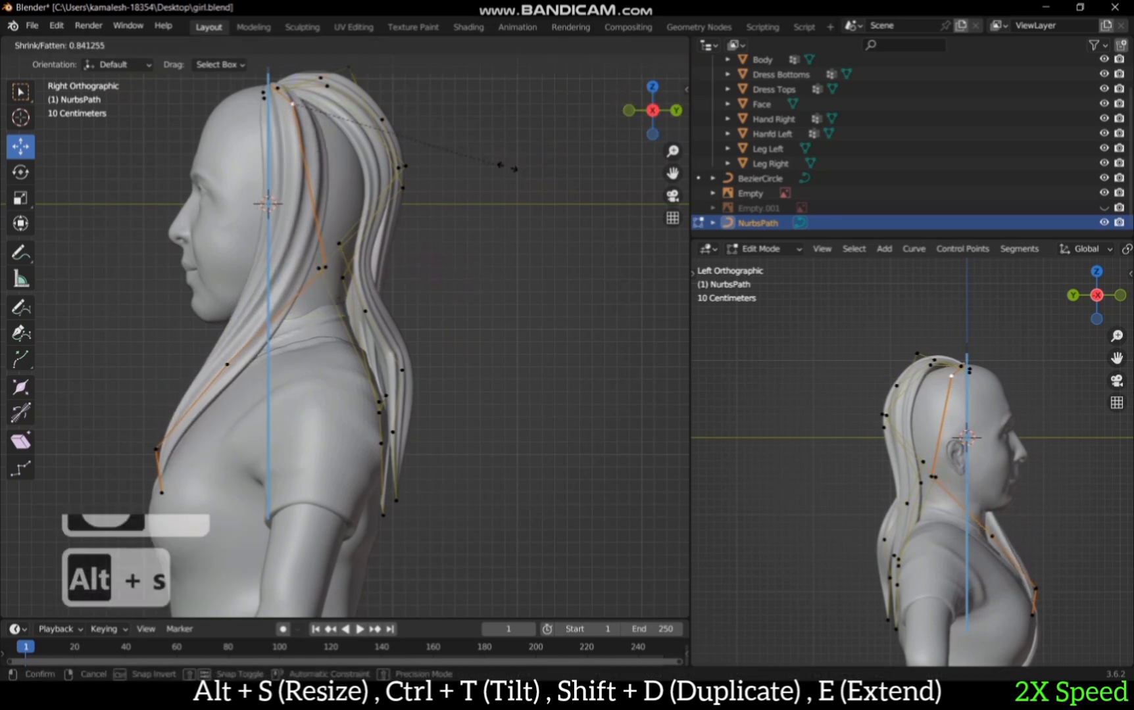
left_click(507, 167)
Step: Examine how the side strand lies along the face and chest in the front and right views
left_click(629, 111)
scroll(507, 325, "up", 2)
left_click(456, 251)
scroll(497, 412, "down", 2)
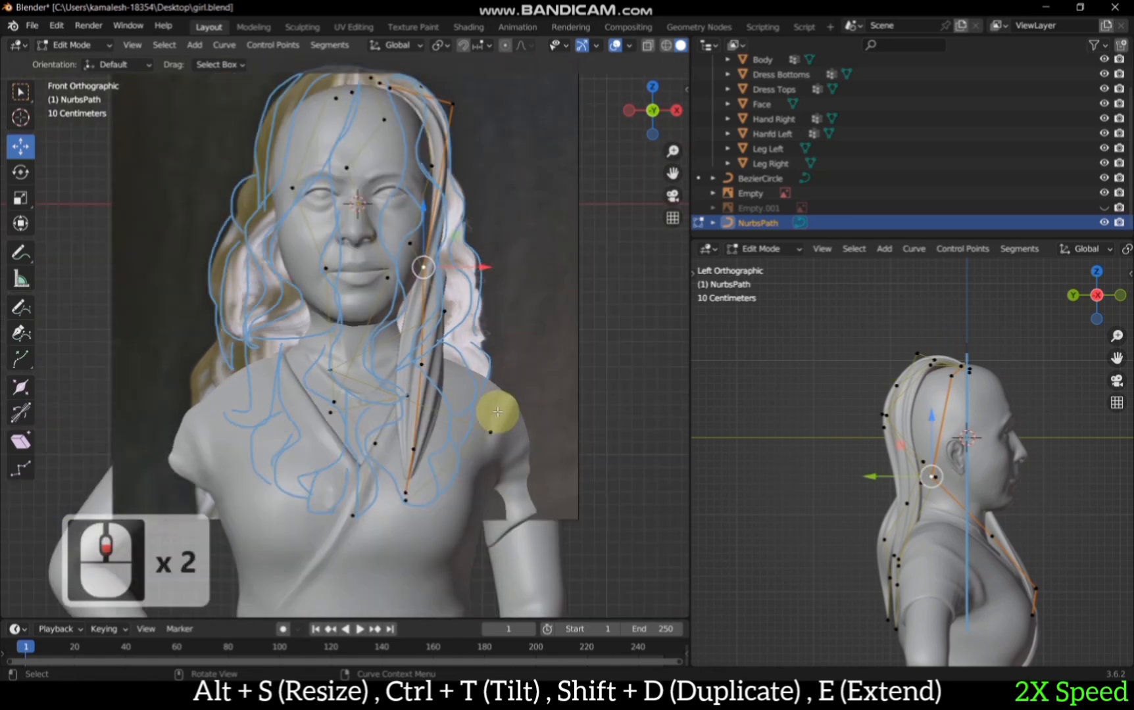
left_click(661, 130)
scroll(582, 253, "down", 5)
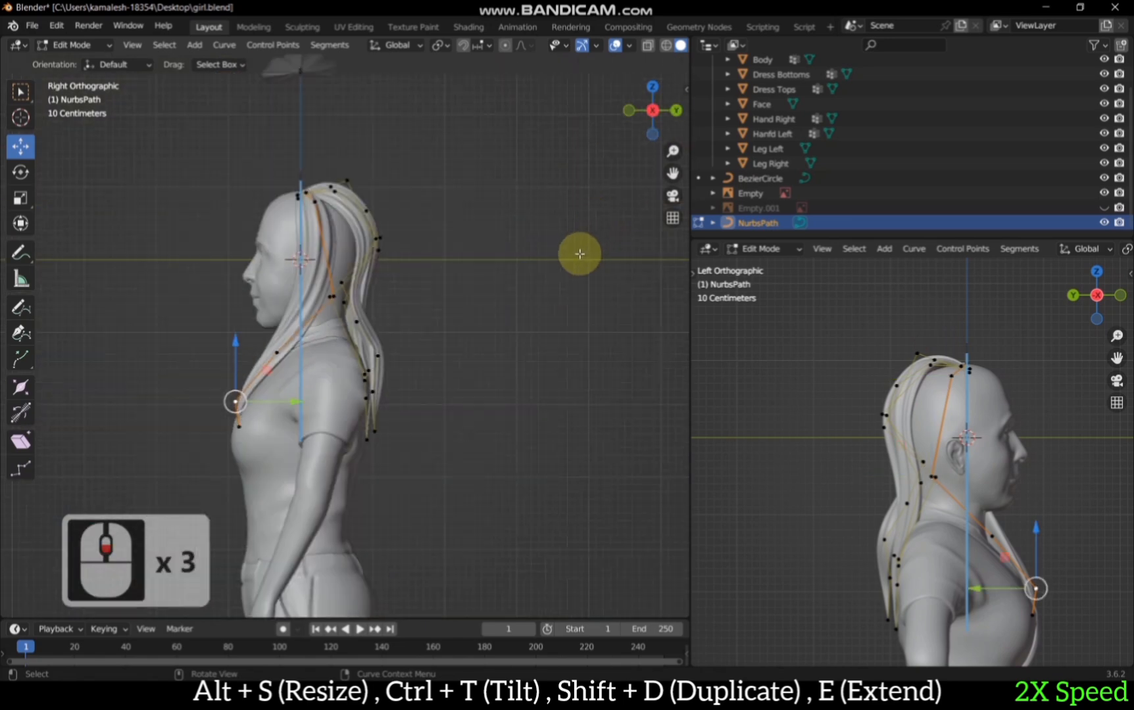
scroll(231, 428, "up", 3)
scroll(254, 352, "down", 2)
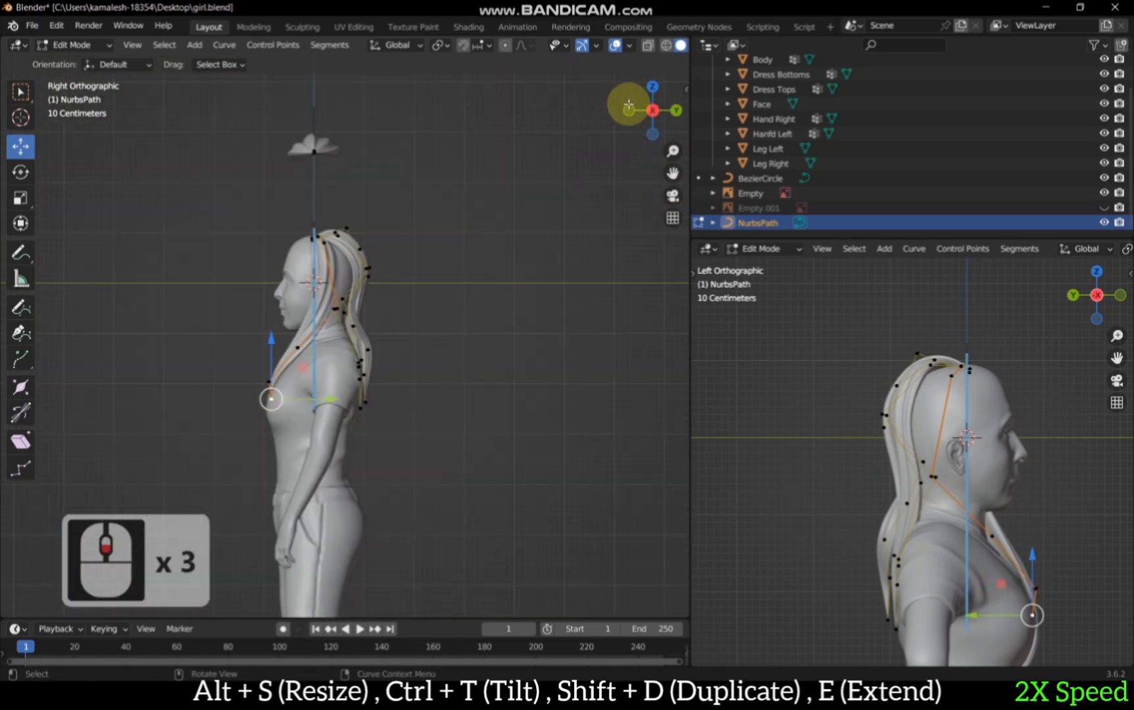
Step: Duplicate the spare horizontal hair strand and place the copy below it, beside the head
left_click_drag(349, 165, 353, 167)
left_click_drag(648, 112, 737, 152)
scroll(648, 112, "down", 3)
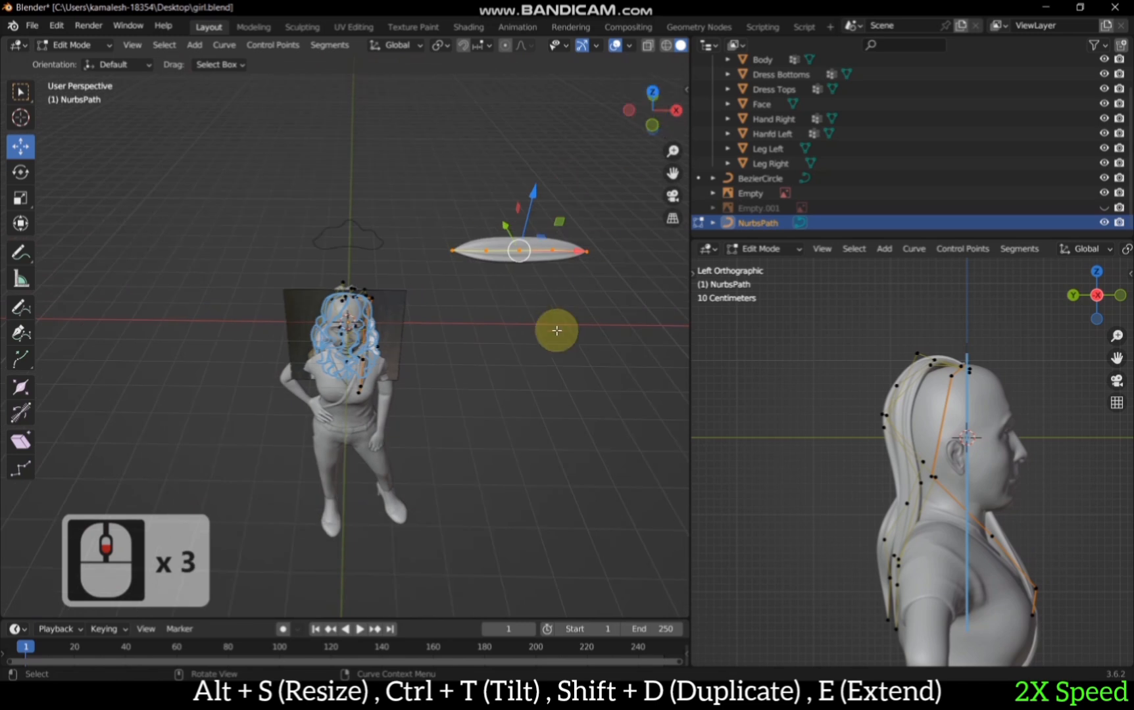
key("shift+d")
left_click(487, 420)
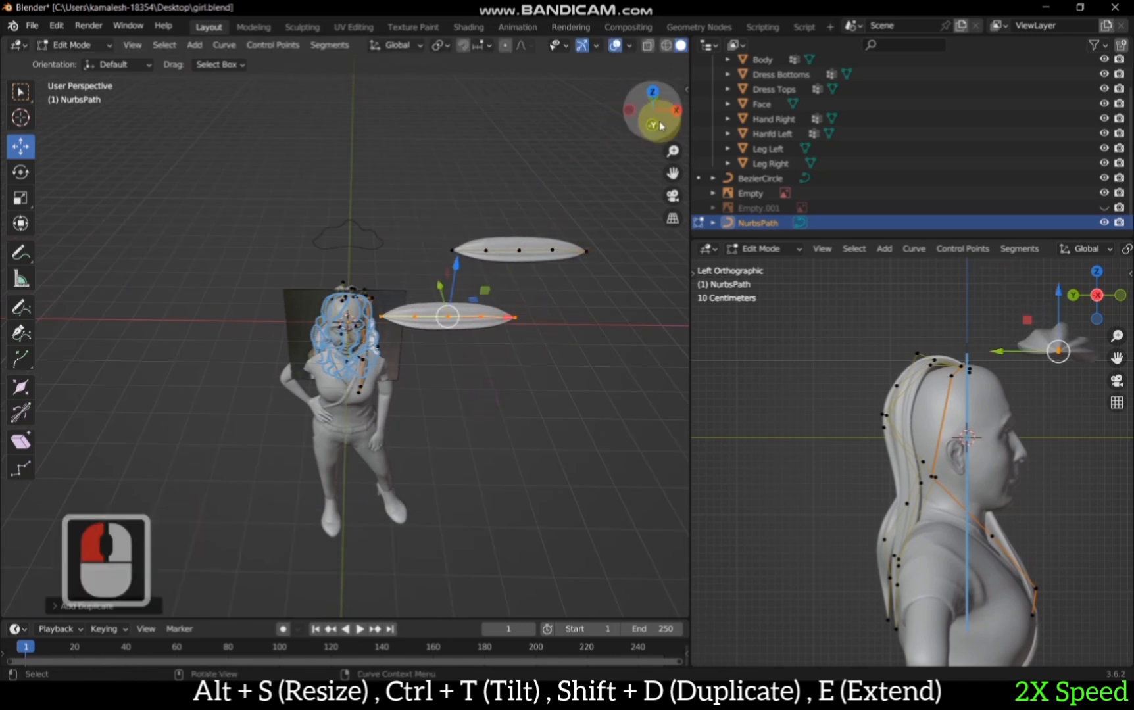
Step: Thin the whole copied strand to about 0.46 in the front view
left_click(652, 125)
scroll(597, 294, "up", 3)
key("alt+s")
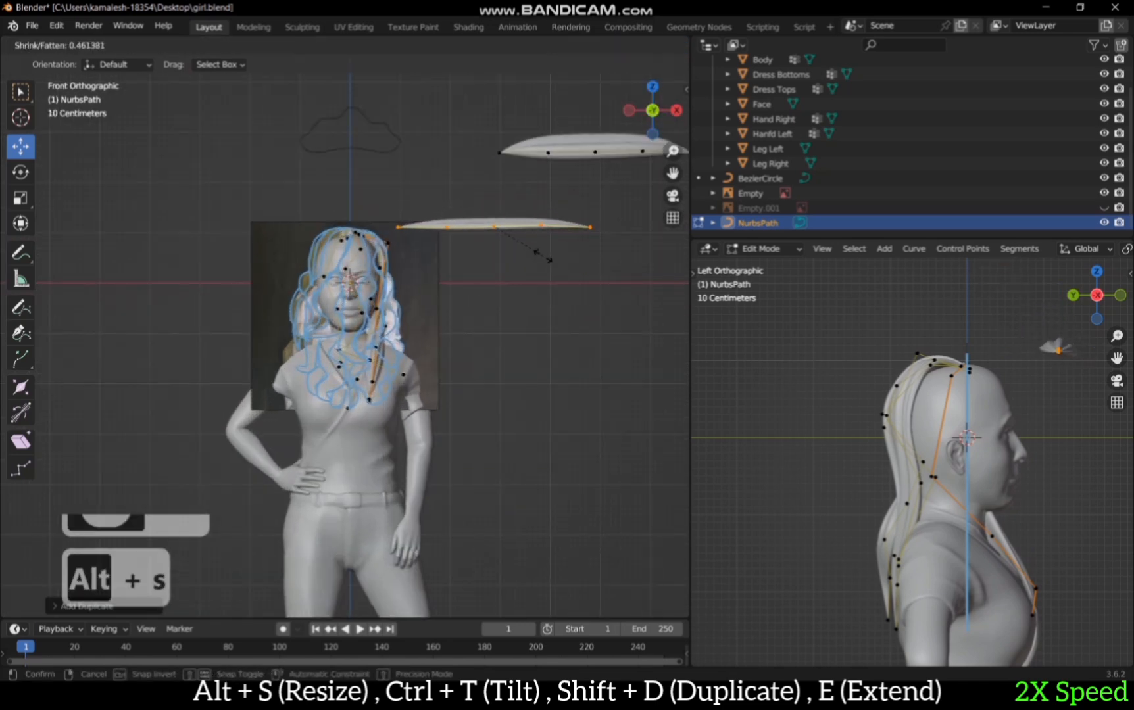
left_click(550, 260)
Step: Move the thinned strand to the upper head in the front view and back over the crown in the right view
key("g")
left_click(515, 283)
left_click(675, 110)
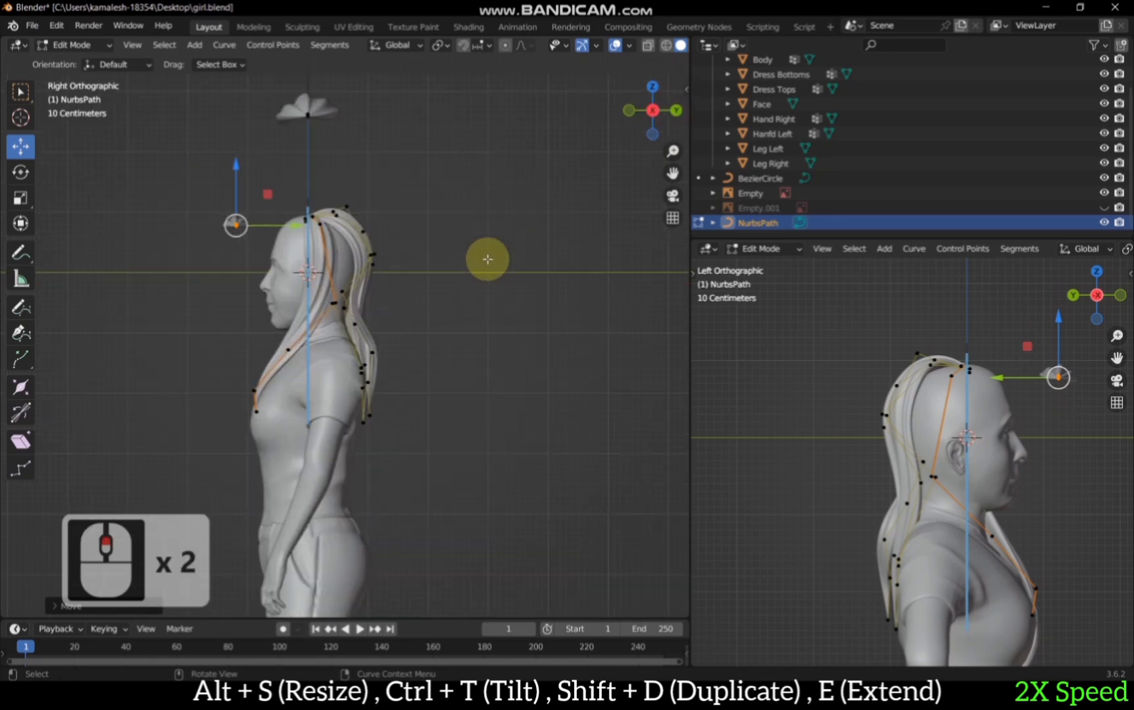
key("g")
left_click(409, 253)
Step: Hide the Empty reference image and move the thin strand's inner end point onto the top of the head
left_click(629, 111)
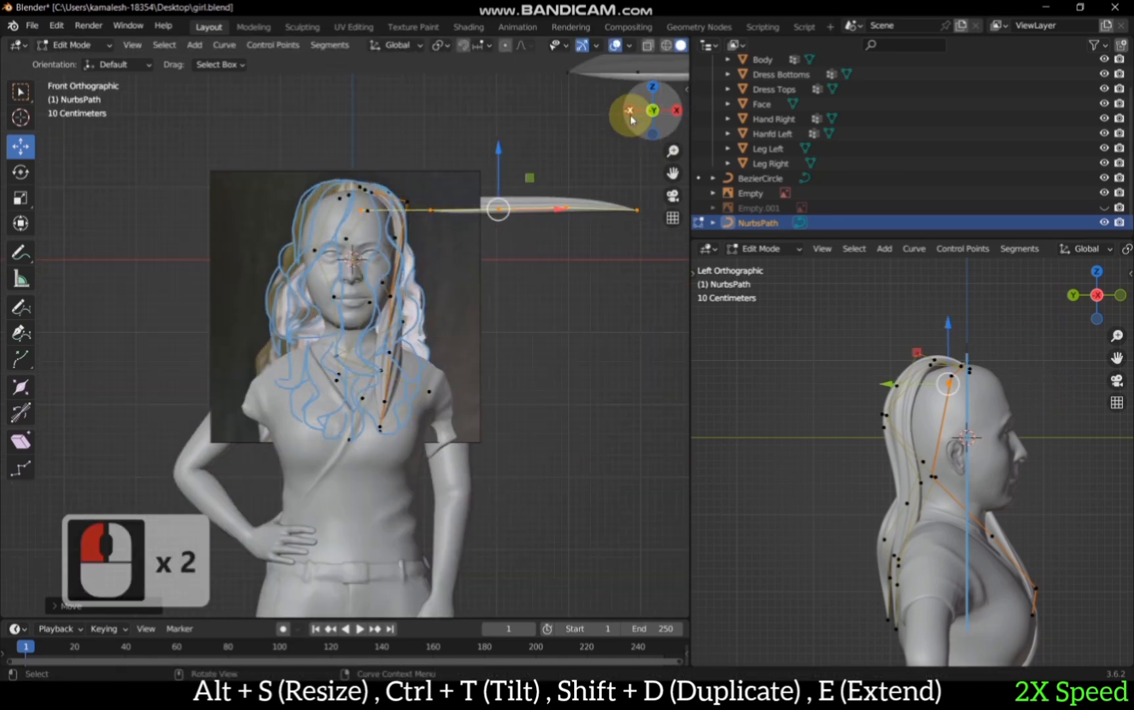
left_click(1104, 193)
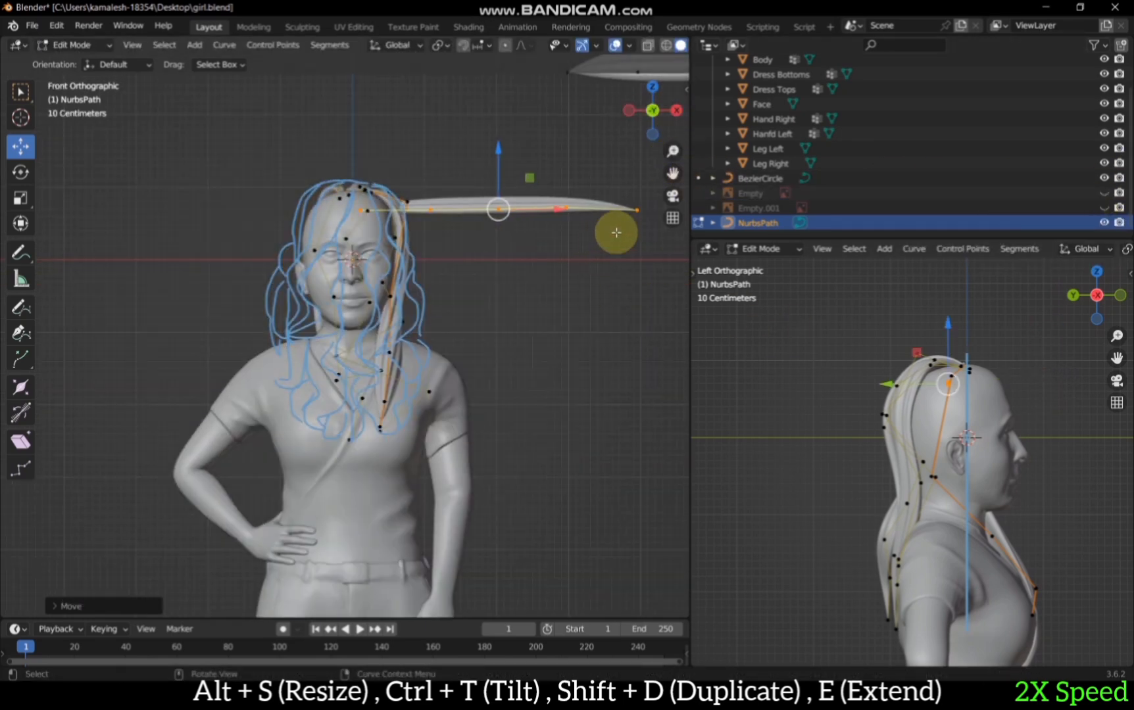
left_click_drag(672, 173, 672, 211)
scroll(589, 277, "down", 3)
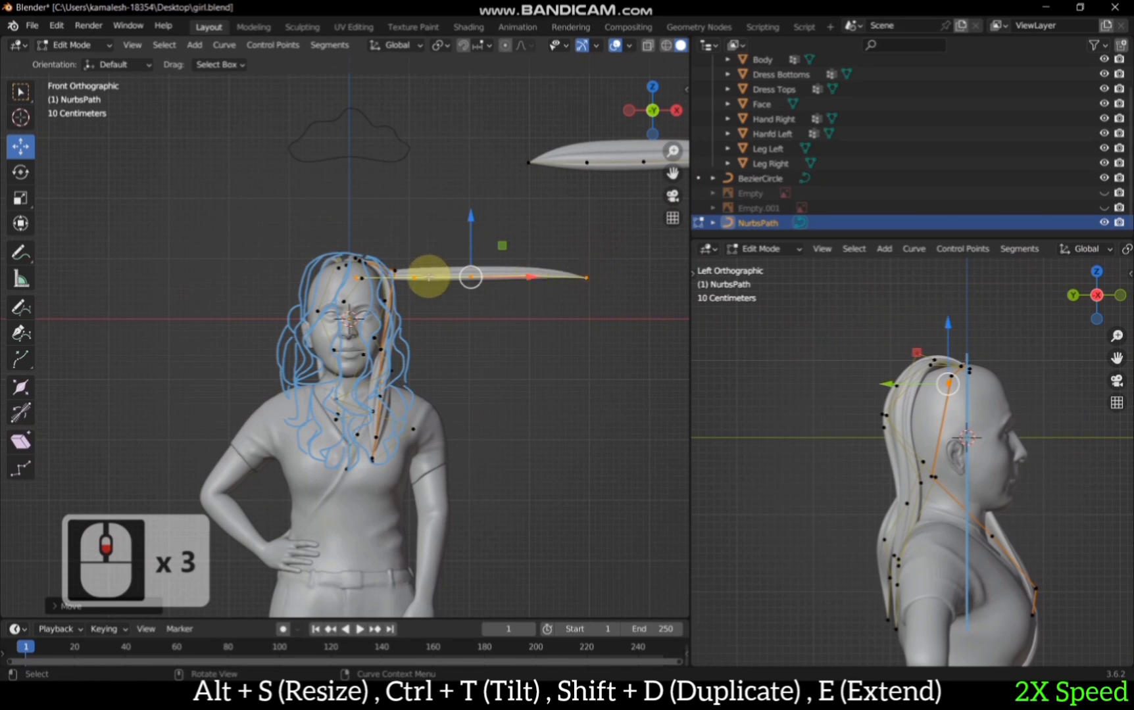
scroll(424, 277, "up", 2)
key("g")
left_click(492, 240)
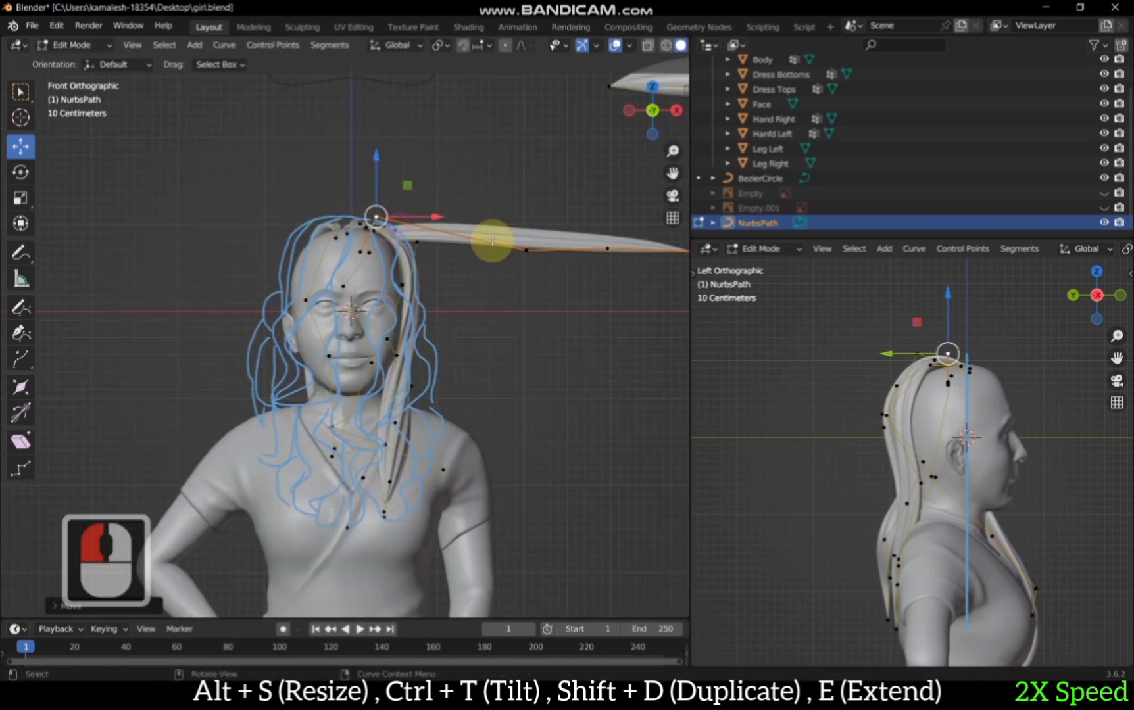
Step: Move the thin strand's outer points down past the face in the front view and place its tip on the chest
left_click_drag(671, 272, 666, 286)
key("g")
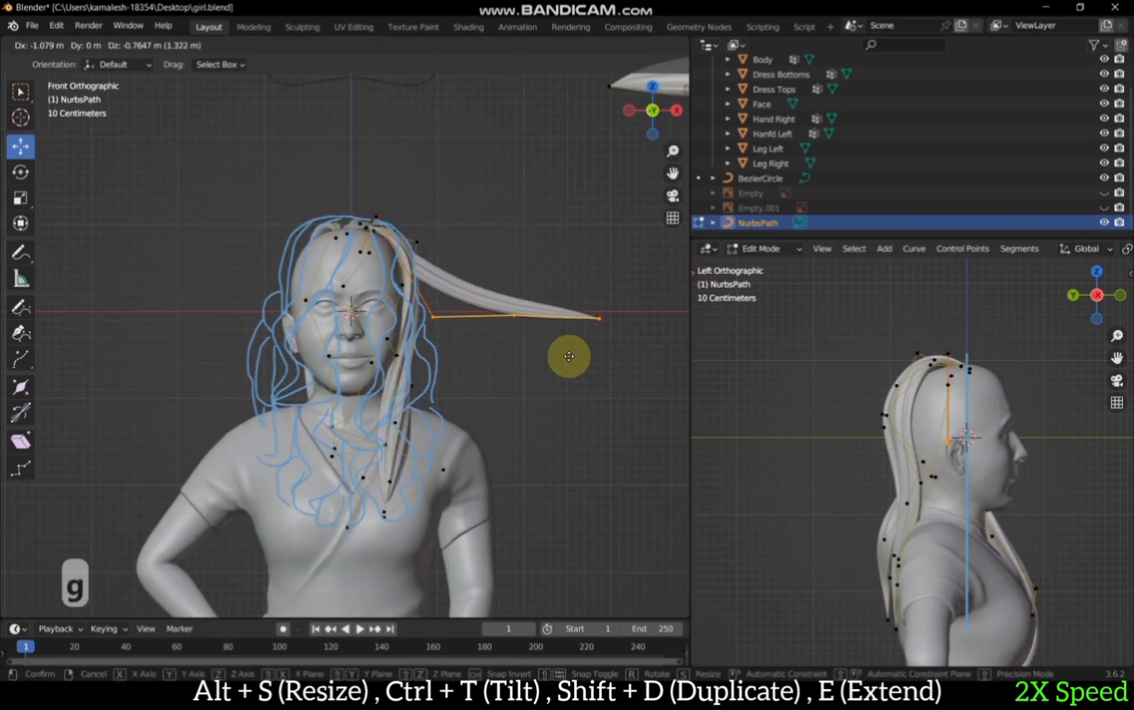
left_click(515, 320)
key("g")
left_click(603, 319)
key("g")
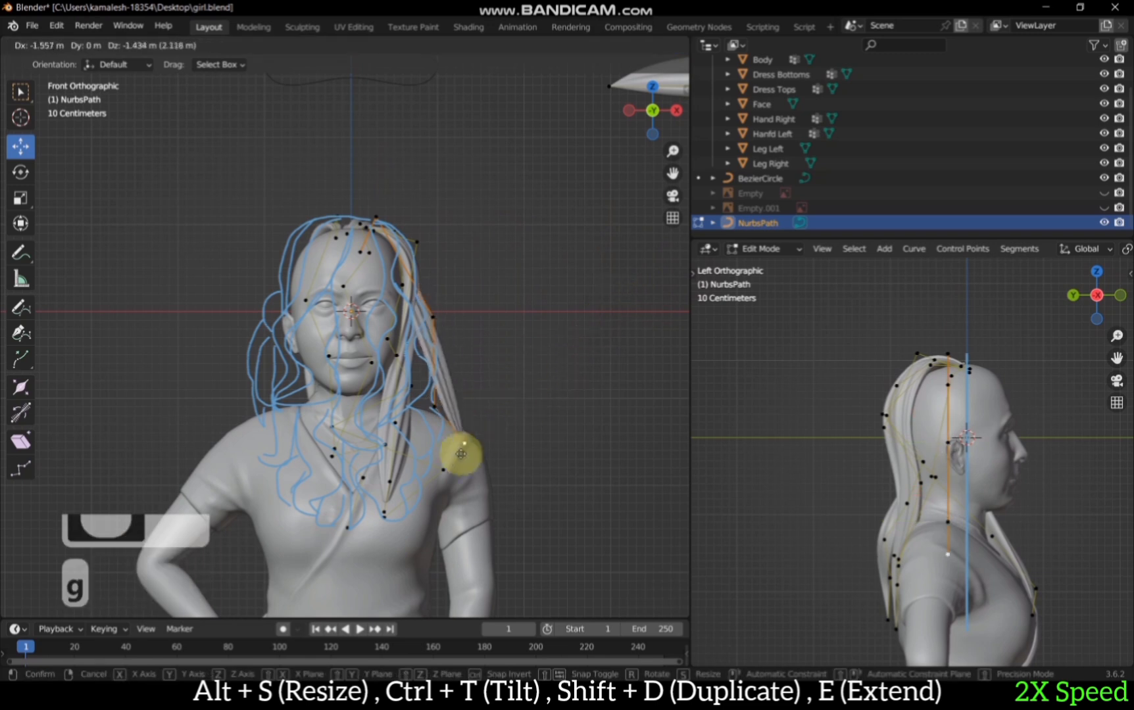
left_click(408, 466)
Step: Move the thin strand's tip and the point before it forward onto the chest in the right view
left_click(675, 110)
scroll(307, 375, "up", 3)
scroll(309, 384, "down", 2)
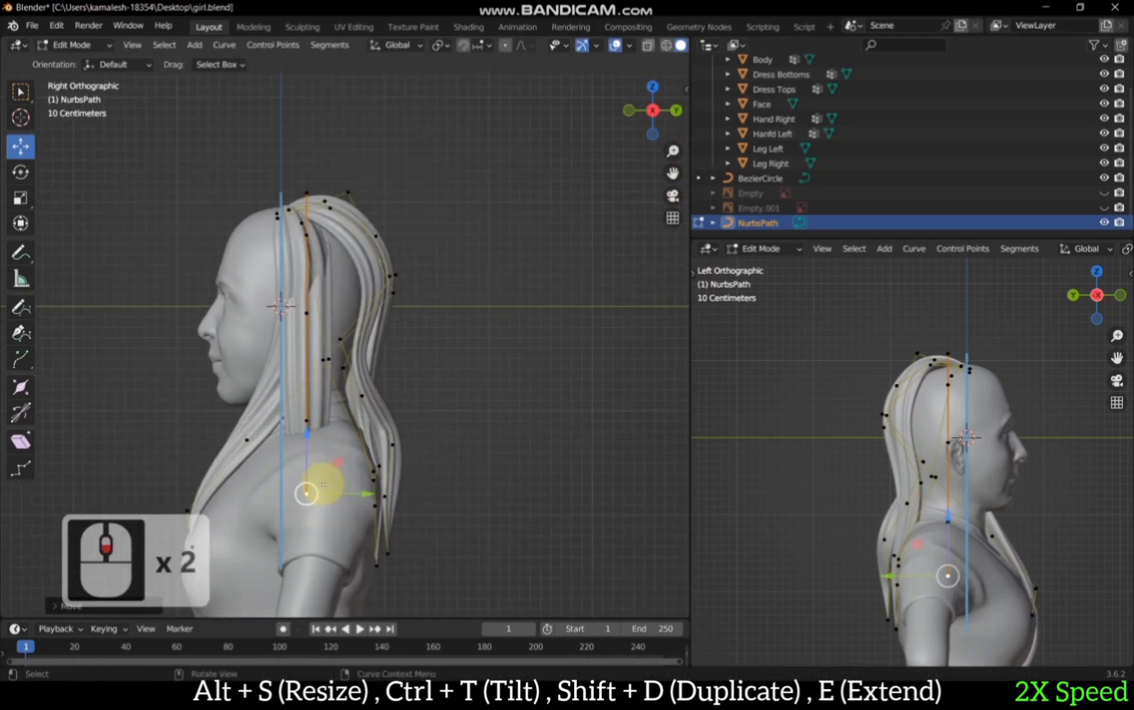
key("g")
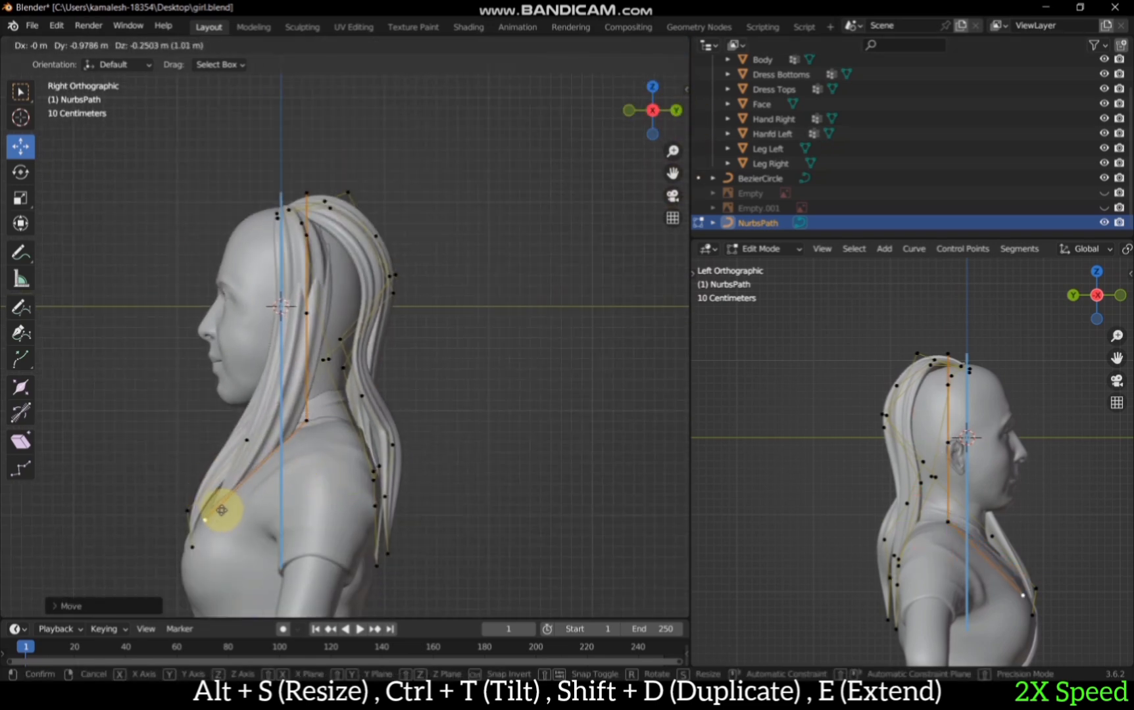
left_click(219, 514)
left_click(310, 413)
key("g")
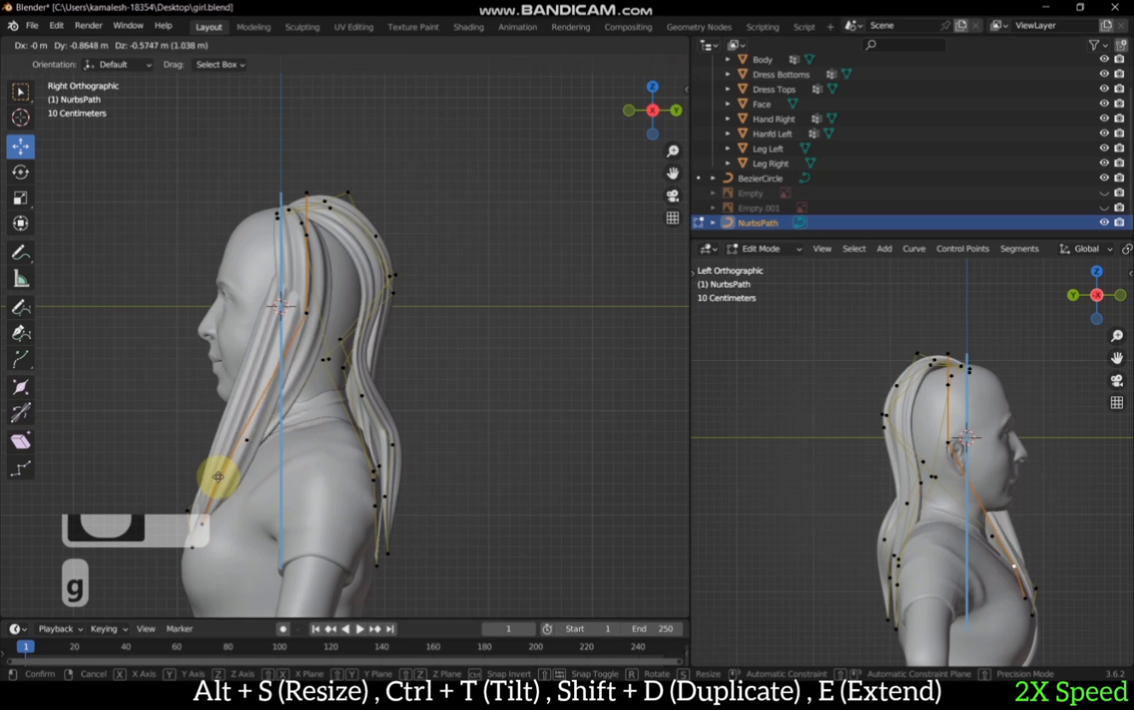
left_click(218, 477)
Step: Subdivide the strand segment between the ear and chest points, and resize the lower chest point
left_click(213, 482, "shift")
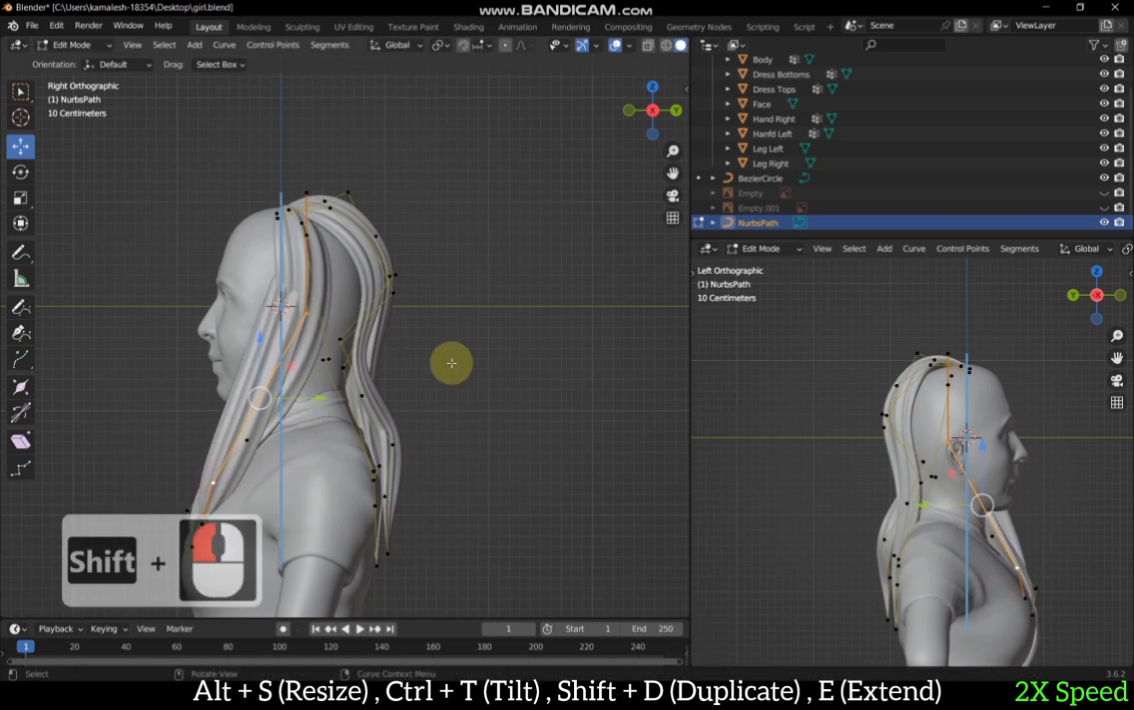
right_click(460, 342)
left_click(460, 268)
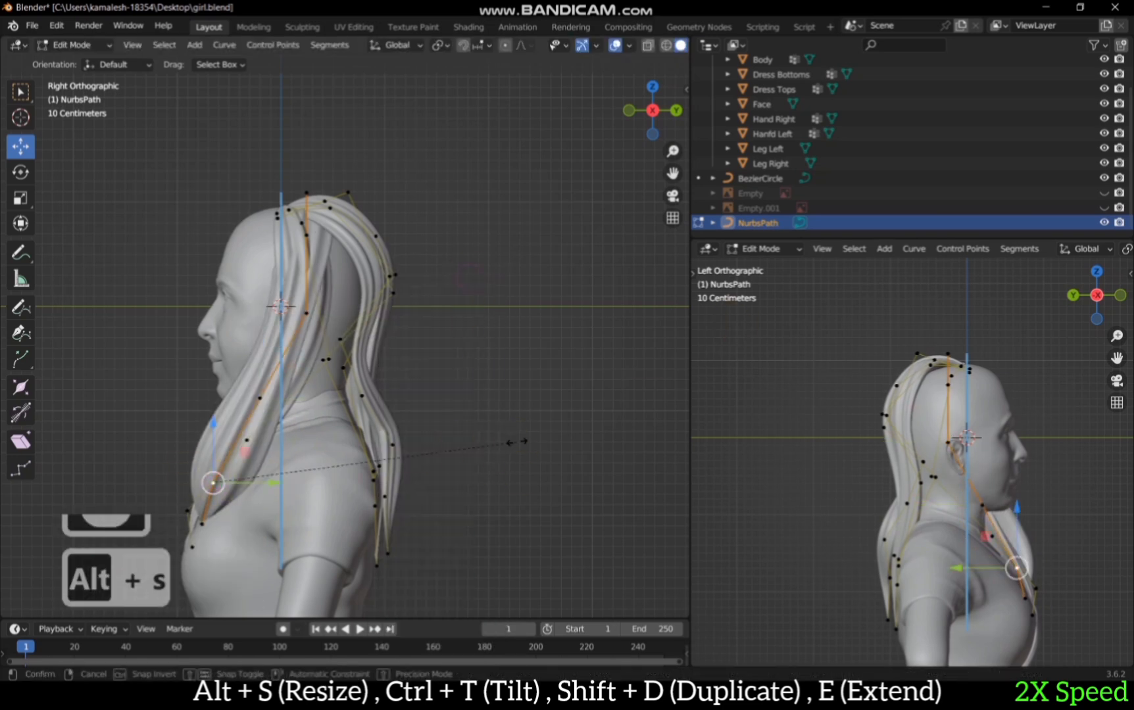
left_click(411, 346)
Step: Move the added middle point back behind the shoulder and shift the ear-level point back over the hair in the right view
key("g")
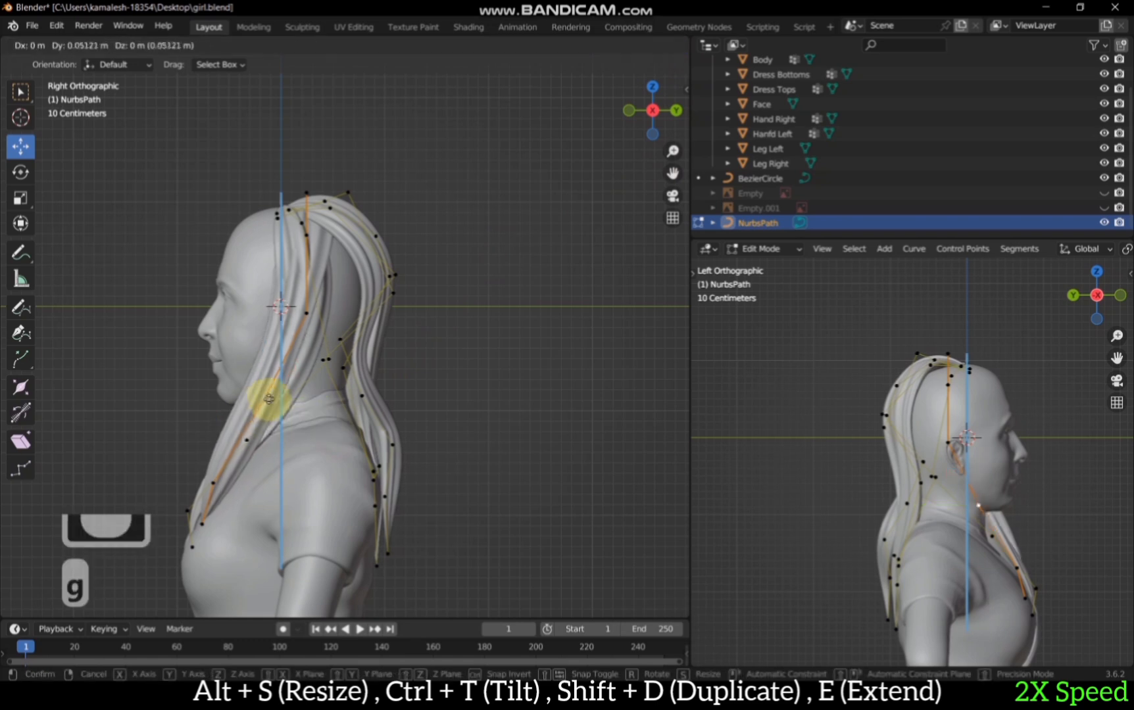
left_click(370, 446)
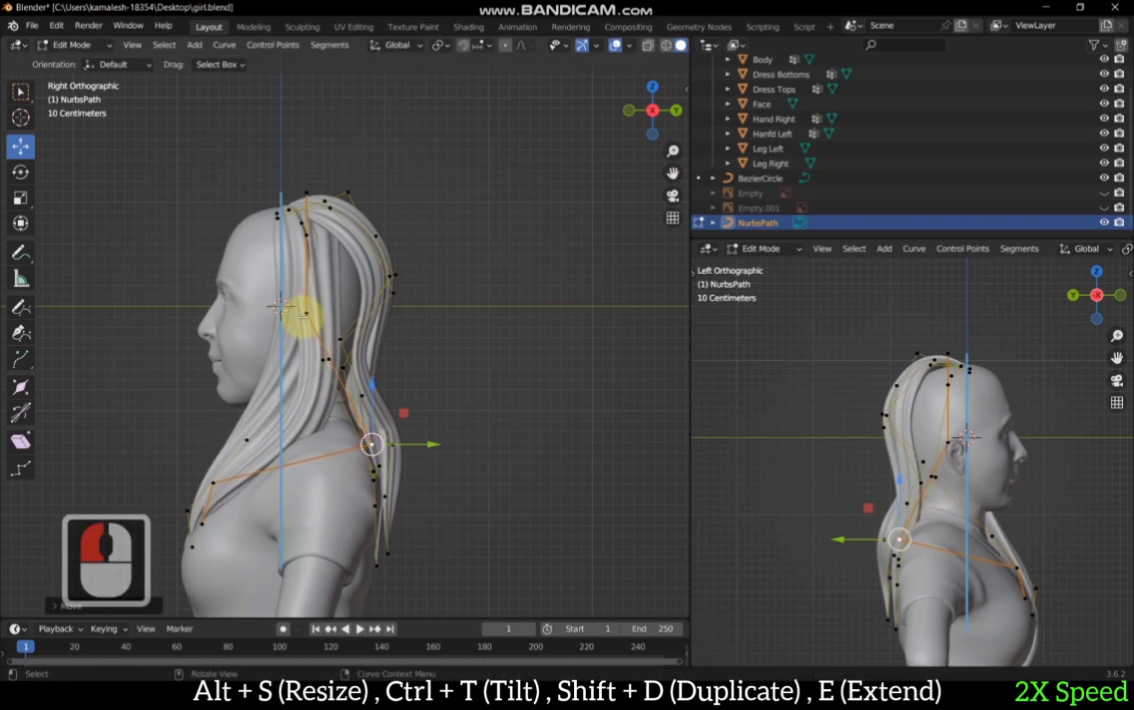
key("g")
left_click(360, 298)
Step: Show both viewports from the front and pull the strand's ear-level point inwards along X toward the head
left_click(629, 110)
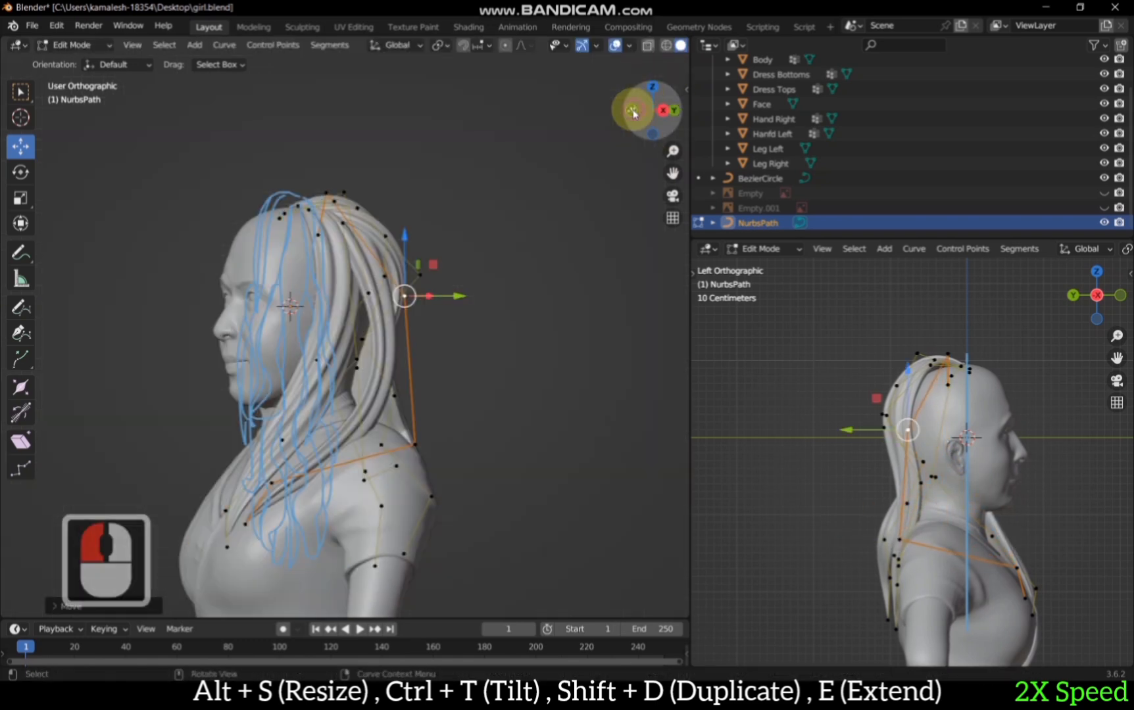
left_click(1116, 295)
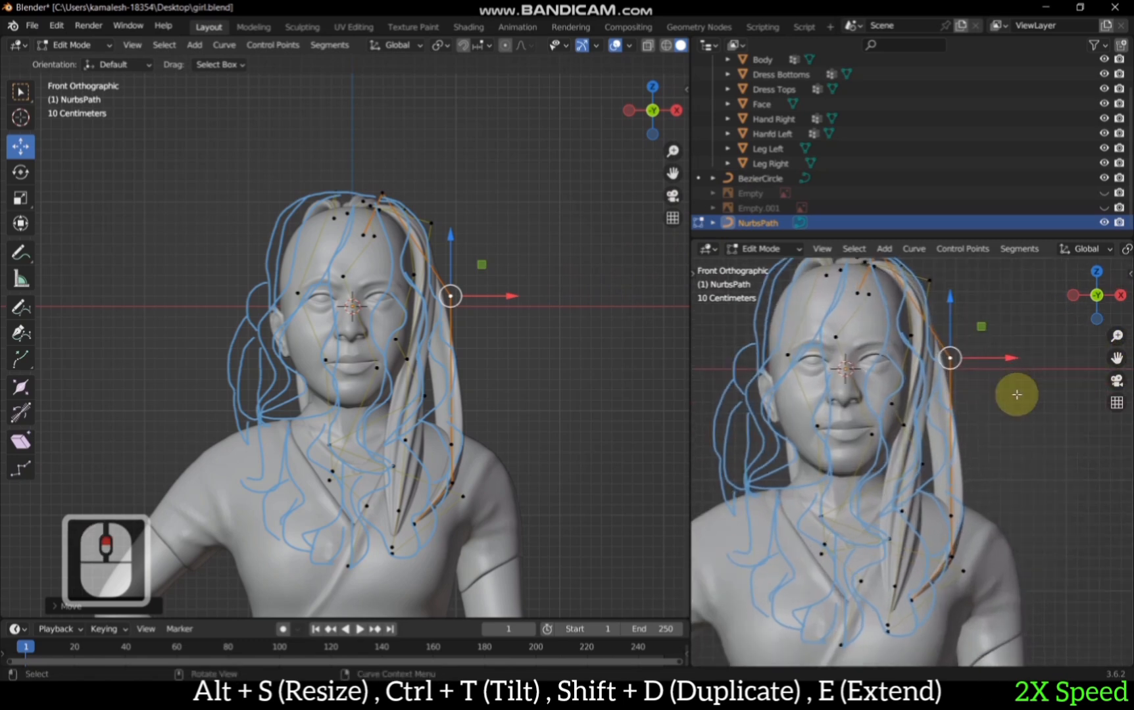
scroll(1012, 392, "up", 2)
left_click_drag(511, 298, 481, 297)
Step: Tilt the strand at its point behind the shoulder, and move that point inwards along X and forward along Y
left_click_drag(658, 113, 523, 128)
scroll(487, 323, "up", 1)
left_click(366, 534)
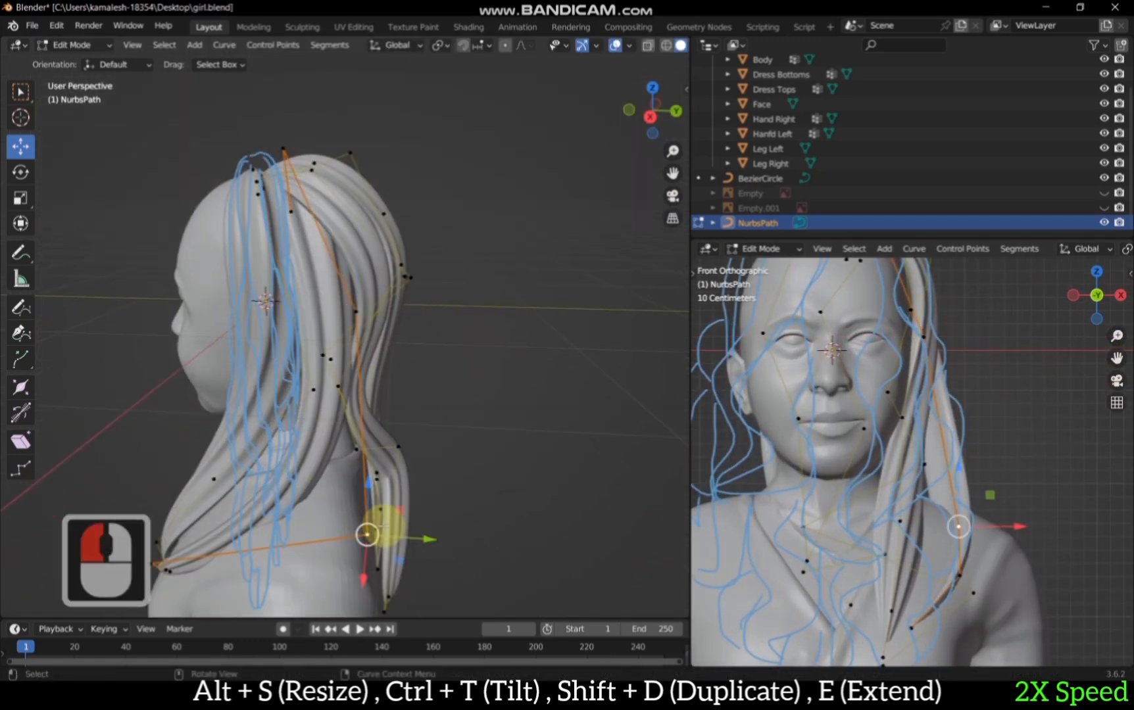
key("ctrl+t")
left_click_drag(373, 552, 365, 498)
left_click_drag(426, 476, 394, 475)
Step: Raise the strand's rear shoulder point to the back of the neck in the right view
left_click(650, 117)
scroll(376, 490, "up", 2)
scroll(368, 497, "down", 1)
key("g")
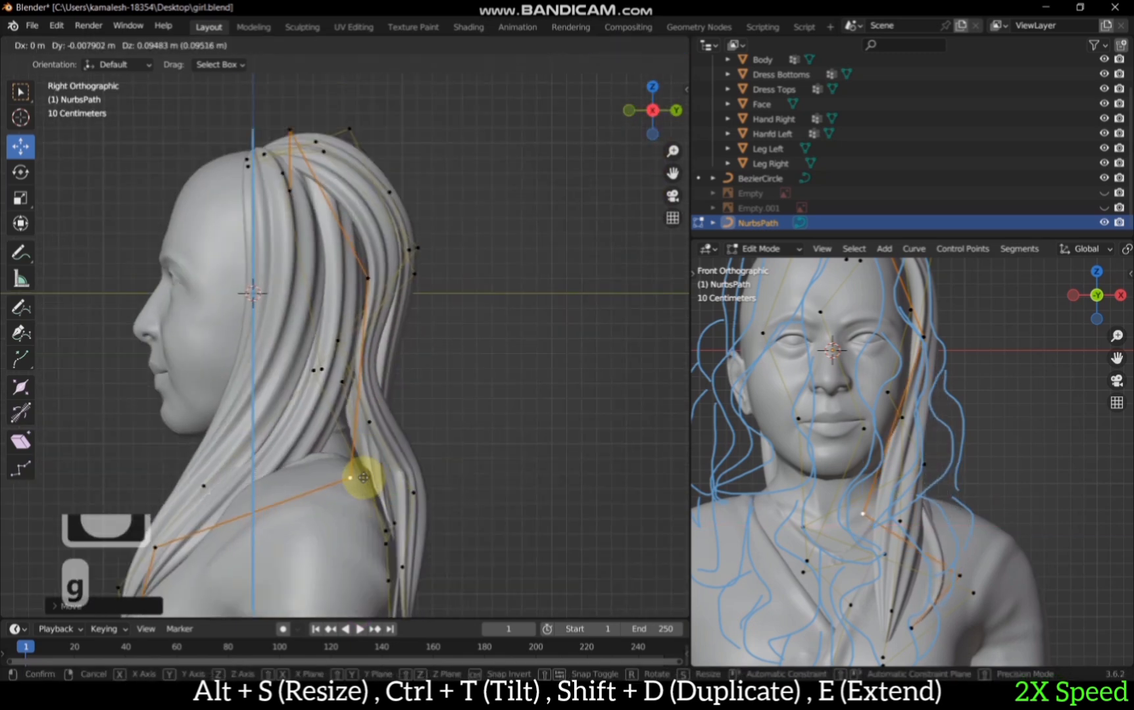
left_click(401, 409)
Step: Subdivide the strand segment between the neck and chest points, and move the added point forward along the shoulder hair
scroll(240, 463, "down", 3)
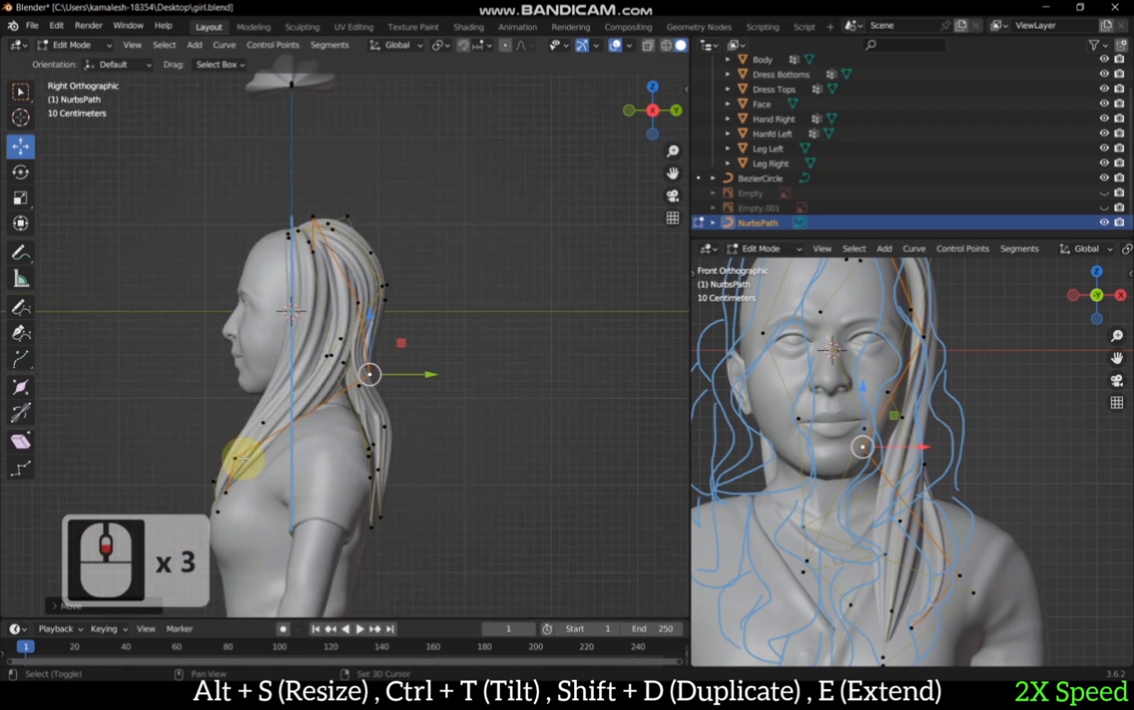
right_click(463, 373)
left_click(452, 283)
scroll(272, 475, "up", 3)
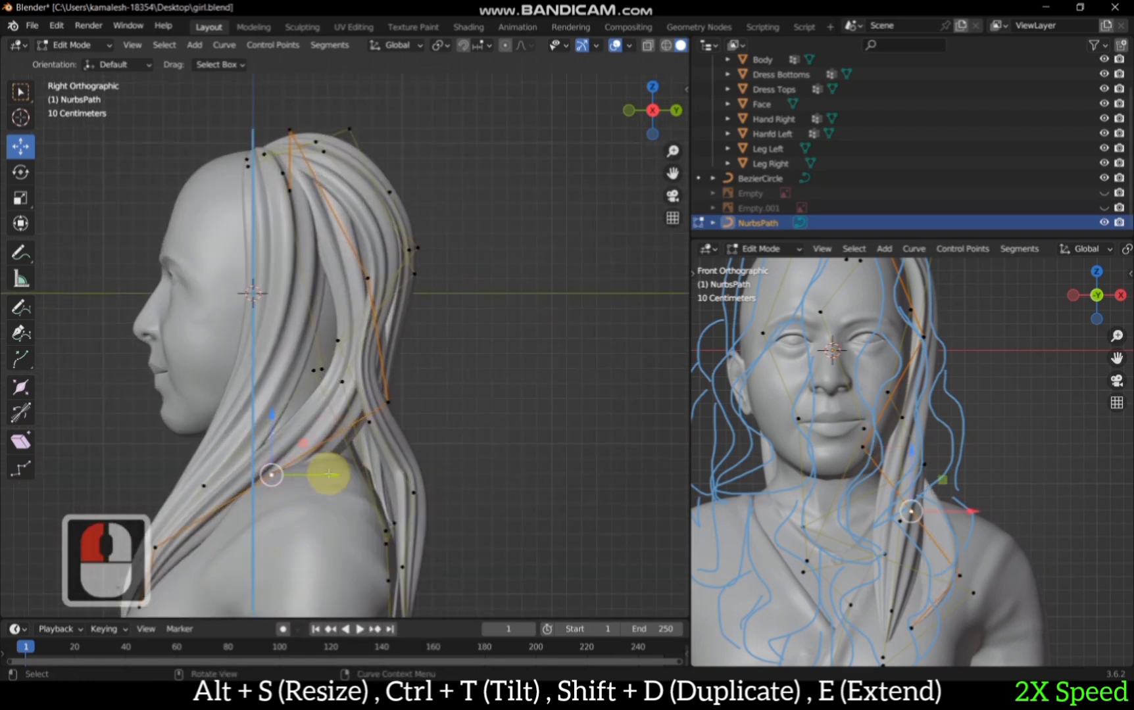
key("g")
left_click(282, 458)
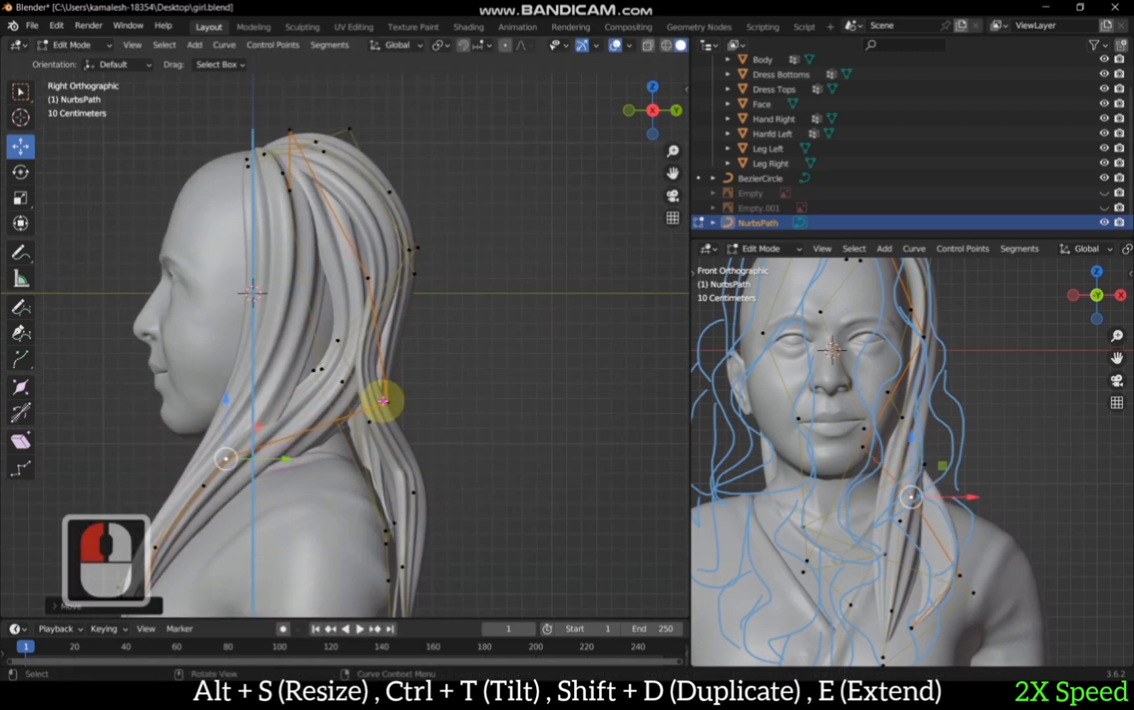
Step: Resize the strand at its neck point and move that point forward against the neighbouring hair
key("alt+s")
left_click(503, 395)
key("g")
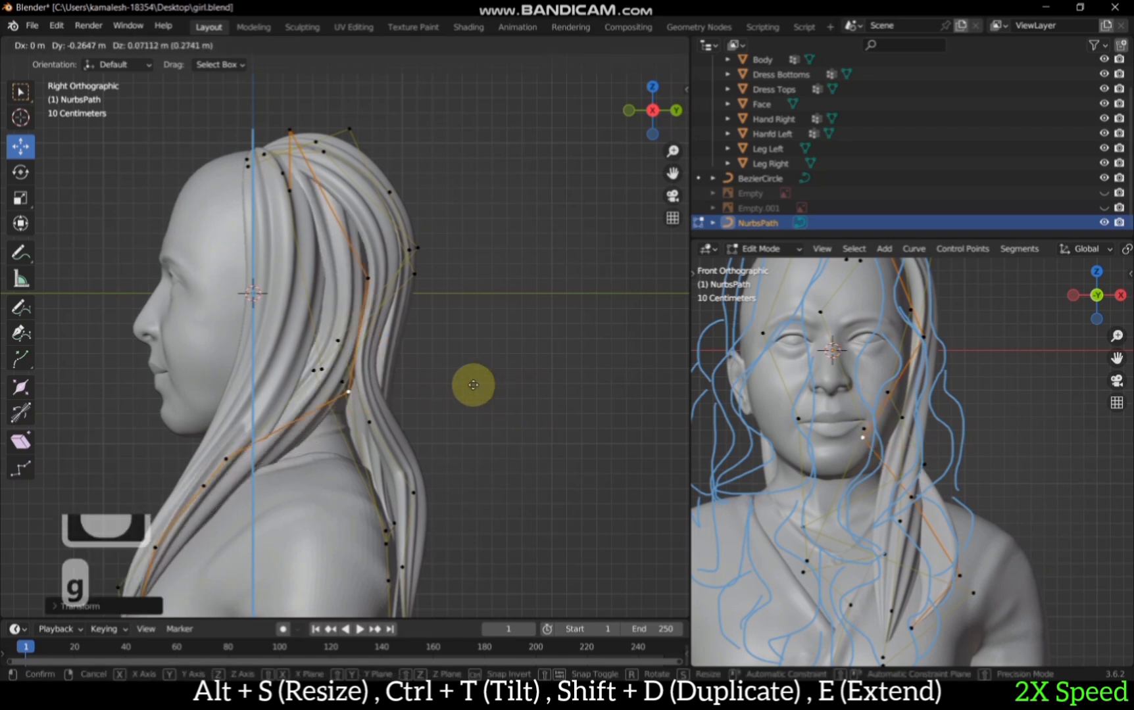
left_click(455, 379)
Step: Select the strand's points from the neck down to the tip and tilt them together
scroll(456, 379, "down", 2)
middle_click_drag(617, 124, 519, 394)
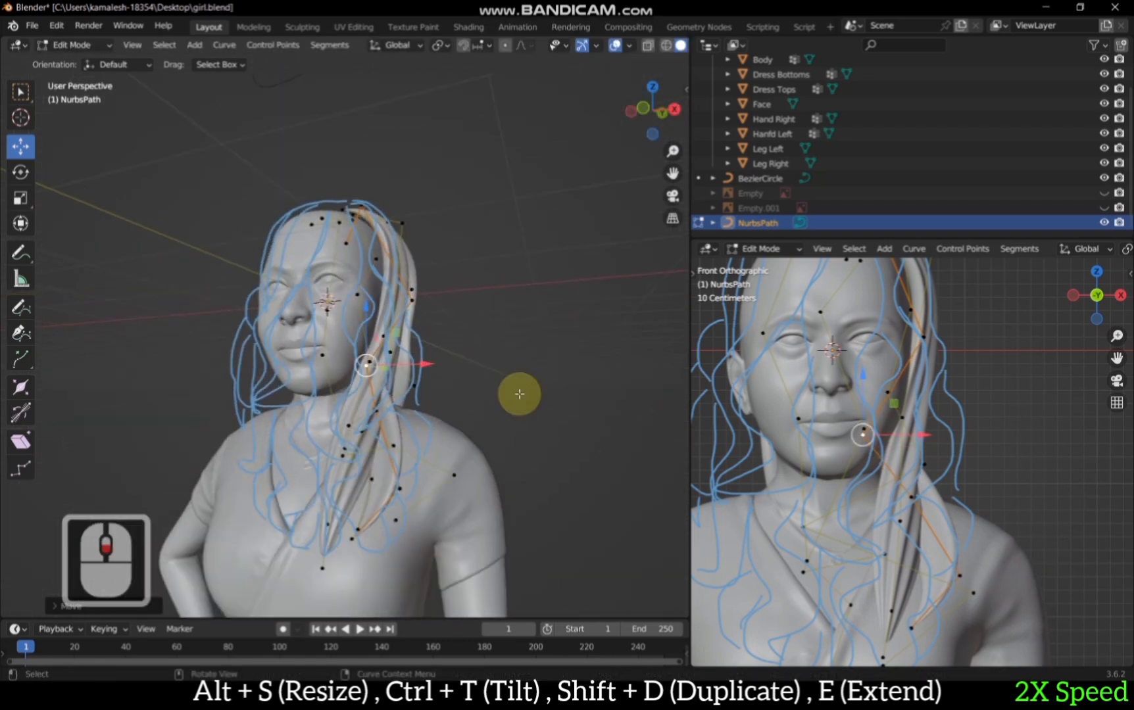
left_click(552, 408, "ctrl")
key("ctrl+t")
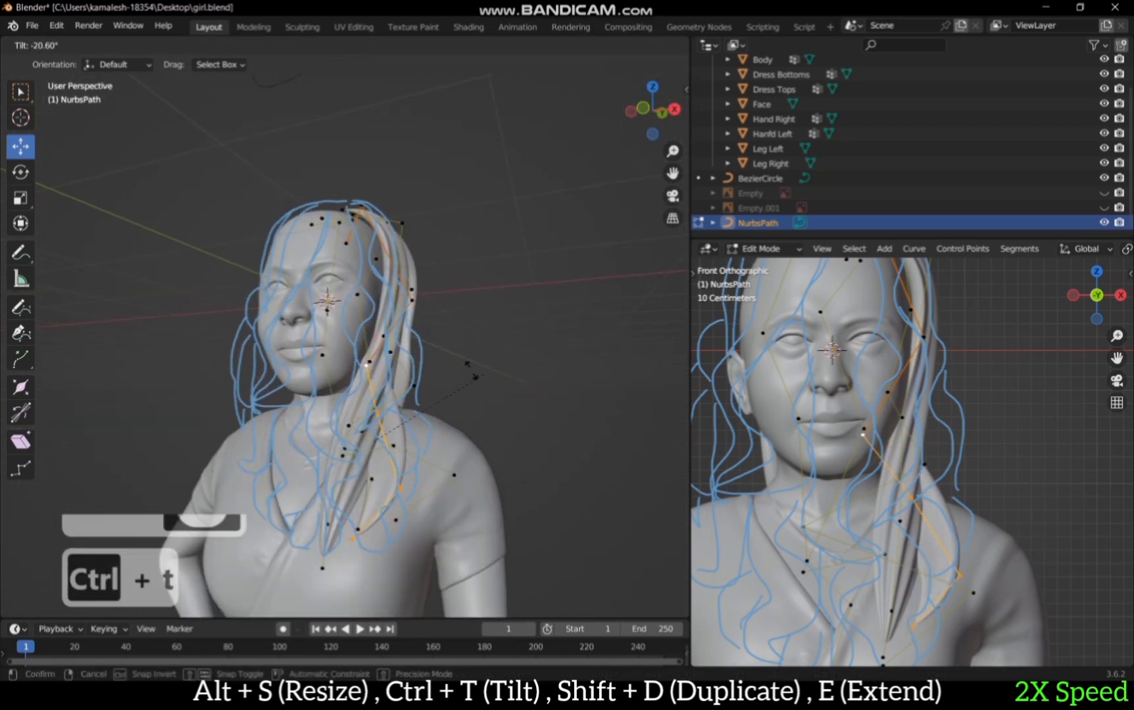
left_click(388, 508)
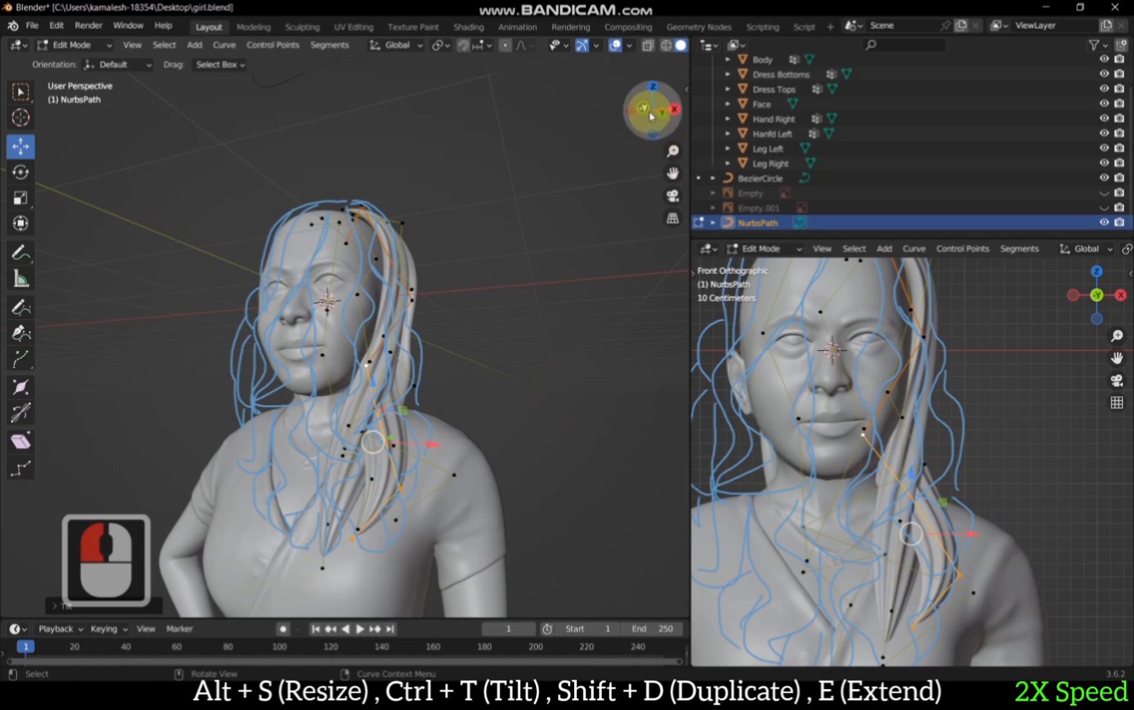
Step: Move the strand's tip down to meet the neighbouring strand's tip on the chest in the front view
left_click(650, 117)
scroll(349, 397, "up", 7)
left_click(350, 444)
key("g")
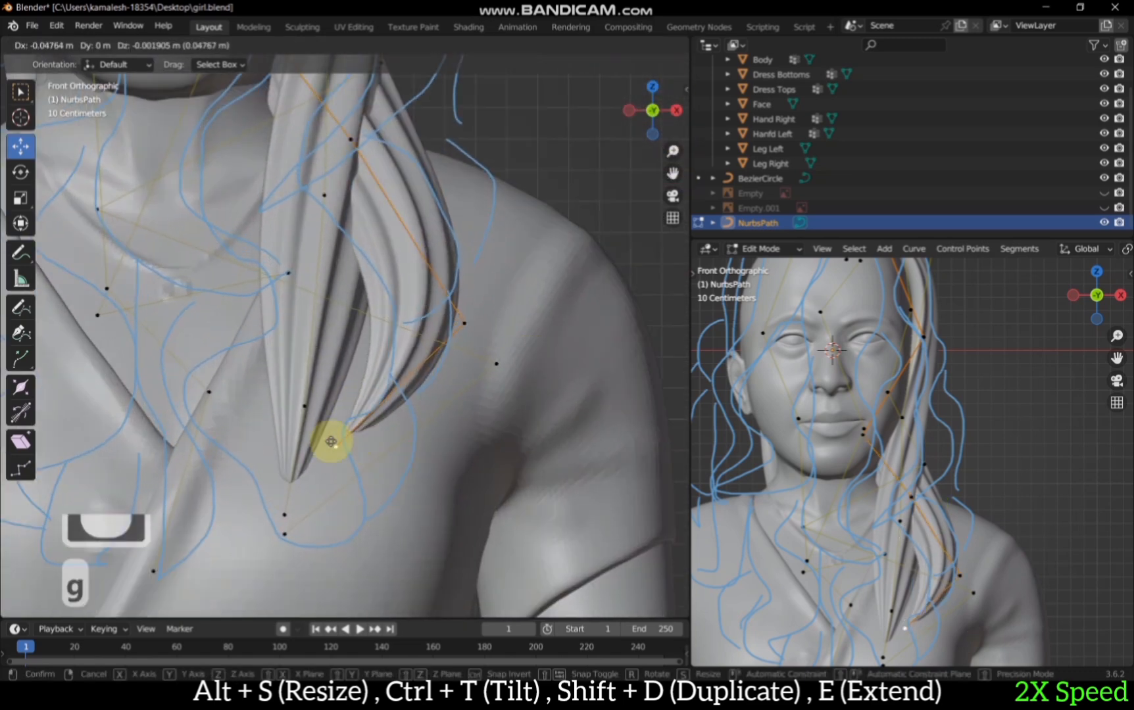
left_click(291, 473)
Step: Move the strand's shoulder point outward to the drawn guide in the front view and back along the shoulder in the right view
scroll(336, 184, "down", 2)
left_click(349, 199)
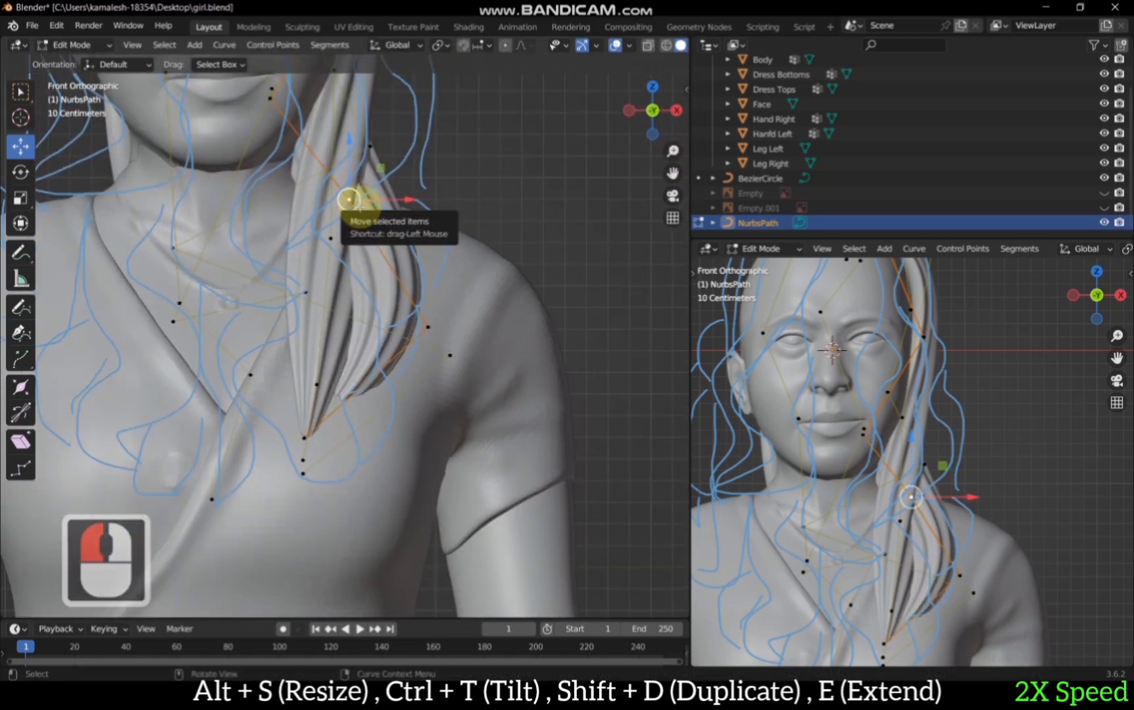
key("g")
left_click(418, 178)
left_click(676, 109)
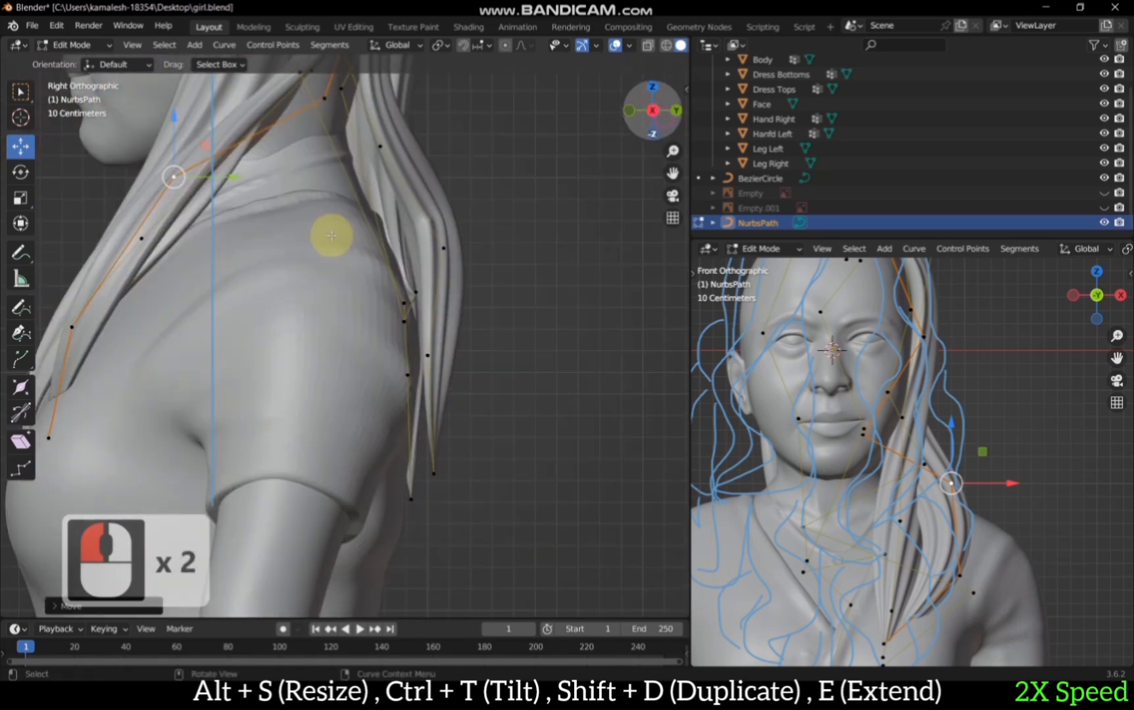
scroll(332, 235, "down", 3)
key("g")
left_click(336, 167)
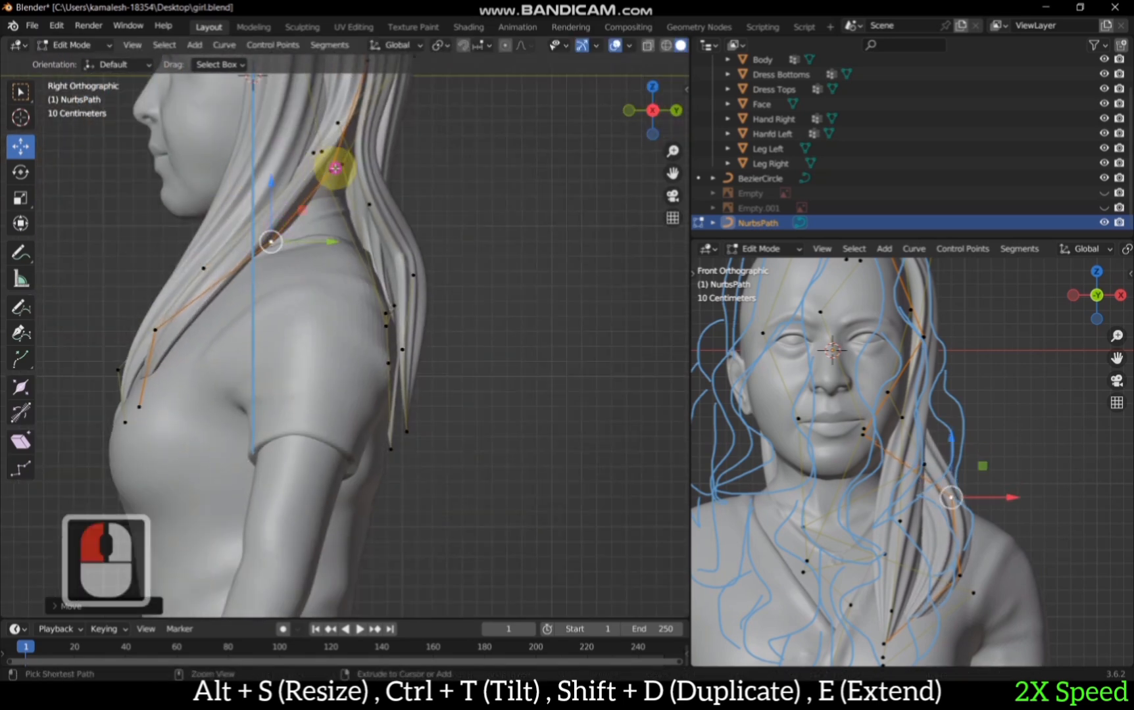
Step: Select the strand's neck and shoulder points and tilt them to turn the lower section
left_click(491, 192, "ctrl")
key("ctrl+t")
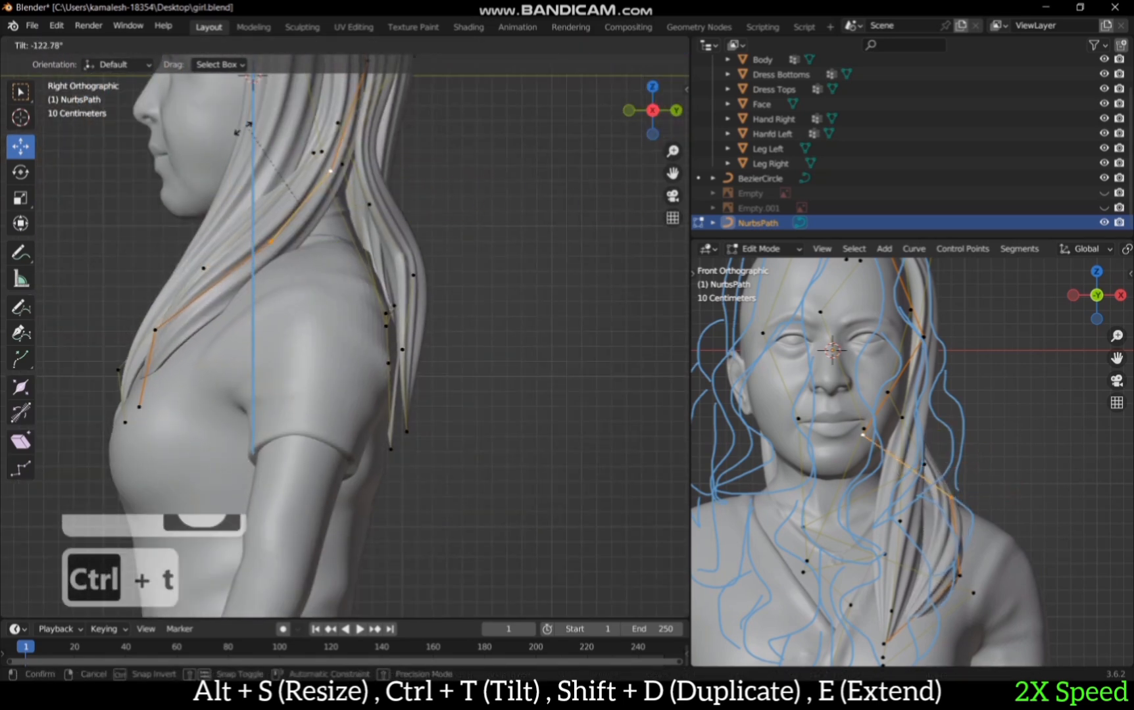
left_click(167, 329)
Step: Refine the strand in the right view by shifting its chest and shoulder points back and raising its ear-level point
key("g")
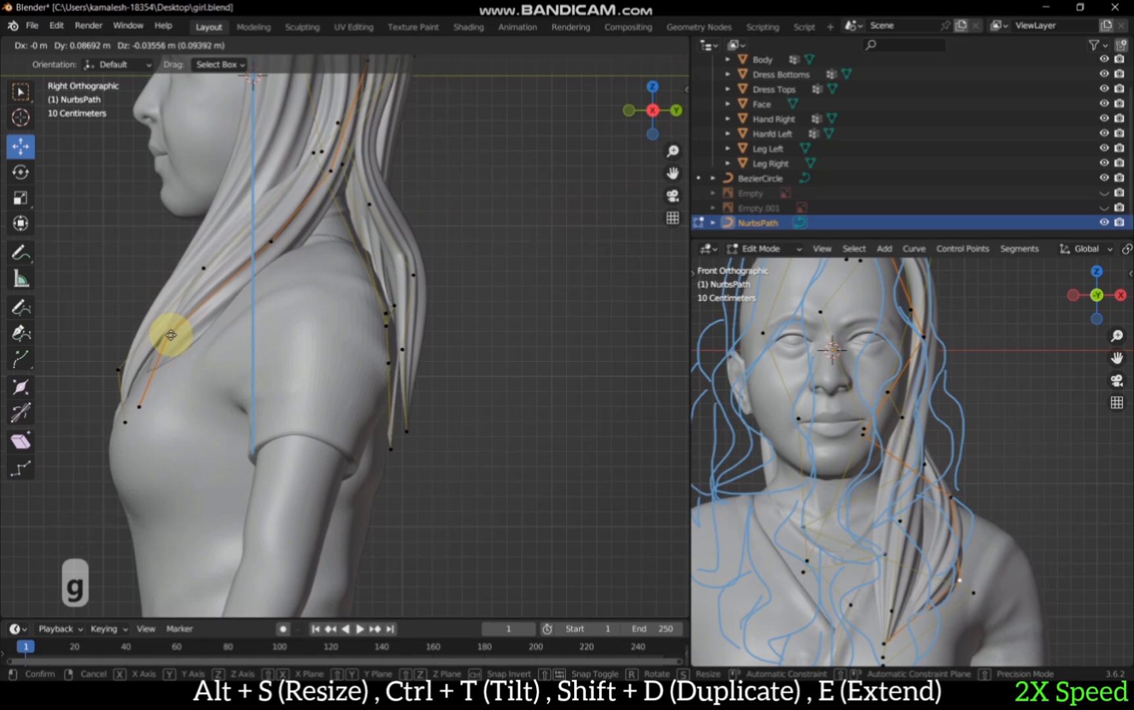
left_click(170, 336)
scroll(278, 269, "down", 1)
key("g")
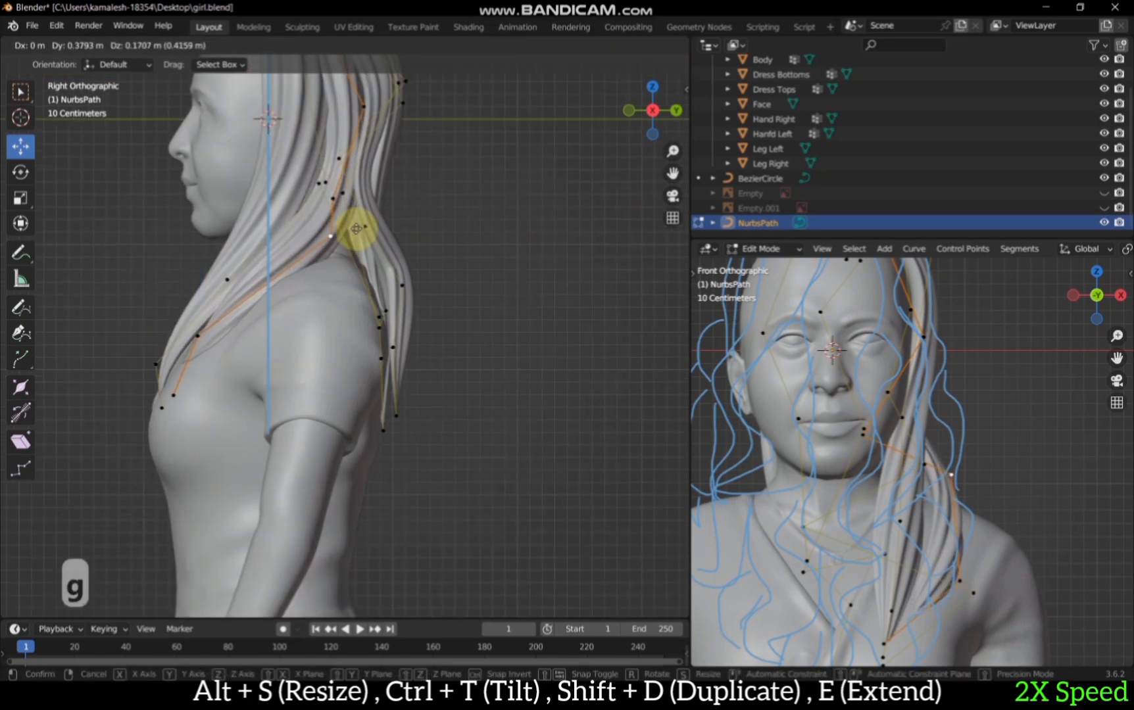
left_click(353, 222)
scroll(397, 167, "down", 2)
key("g")
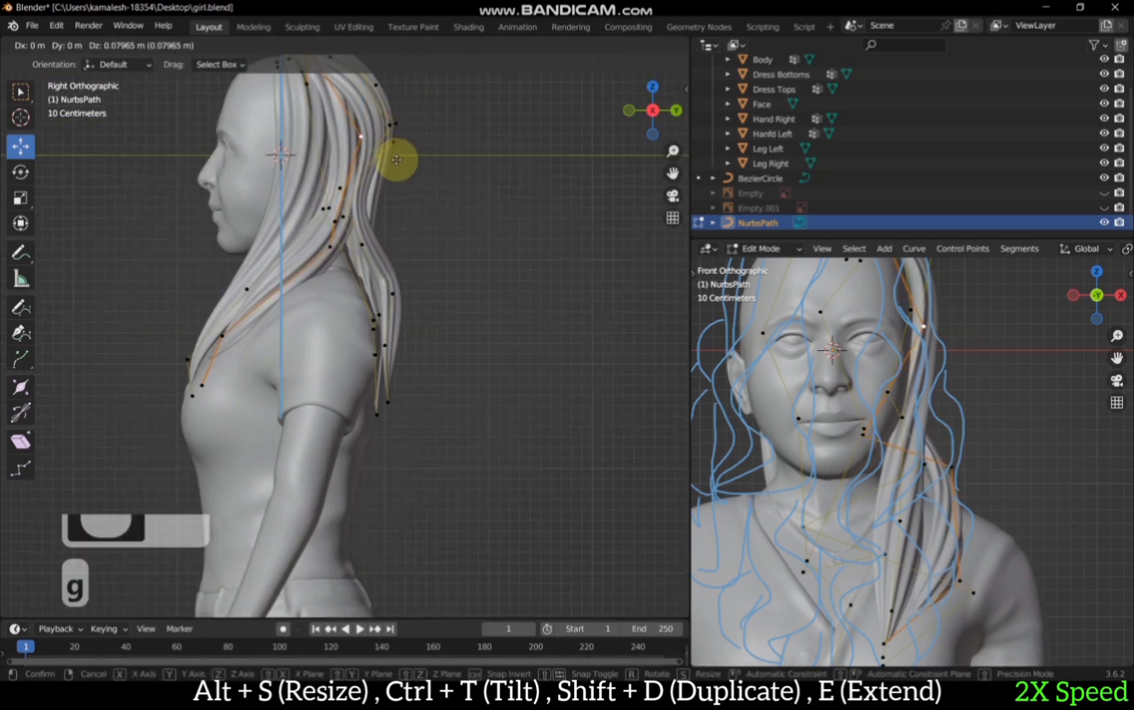
left_click(397, 162)
Step: Duplicate the whole source strand floating above the head, place the copy behind the body, and thin it
left_click_drag(636, 109, 730, 109)
scroll(638, 111, "down", 1)
scroll(648, 111, "down", 4)
left_click(300, 190)
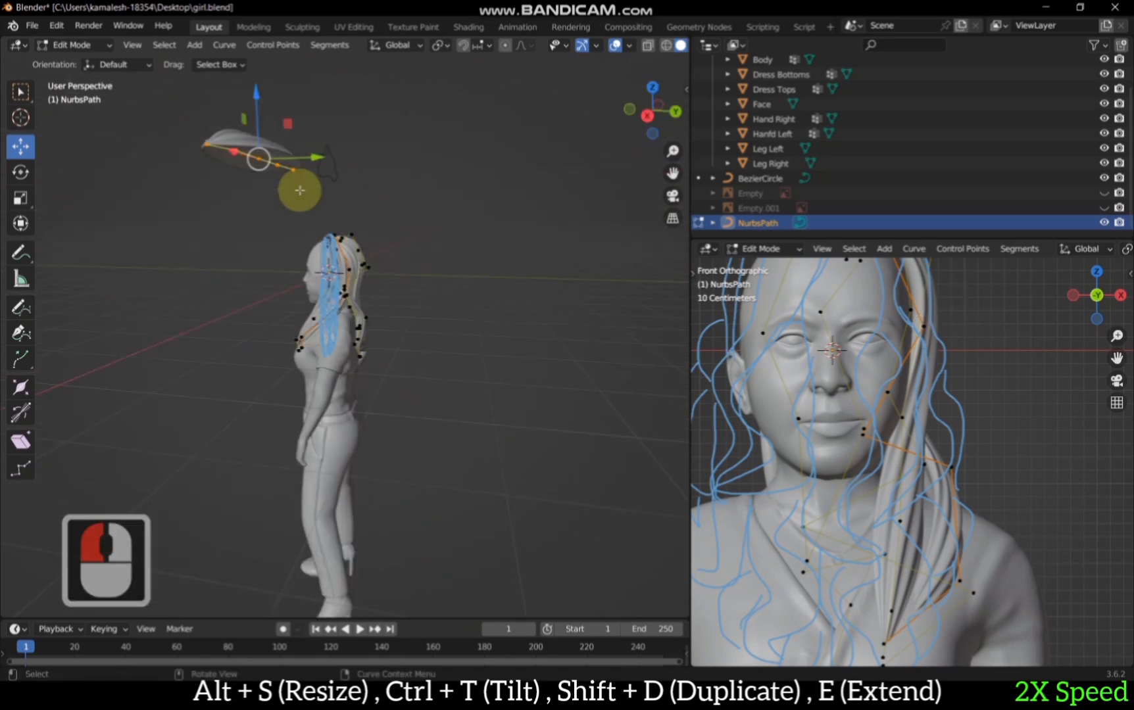
left_click(494, 342)
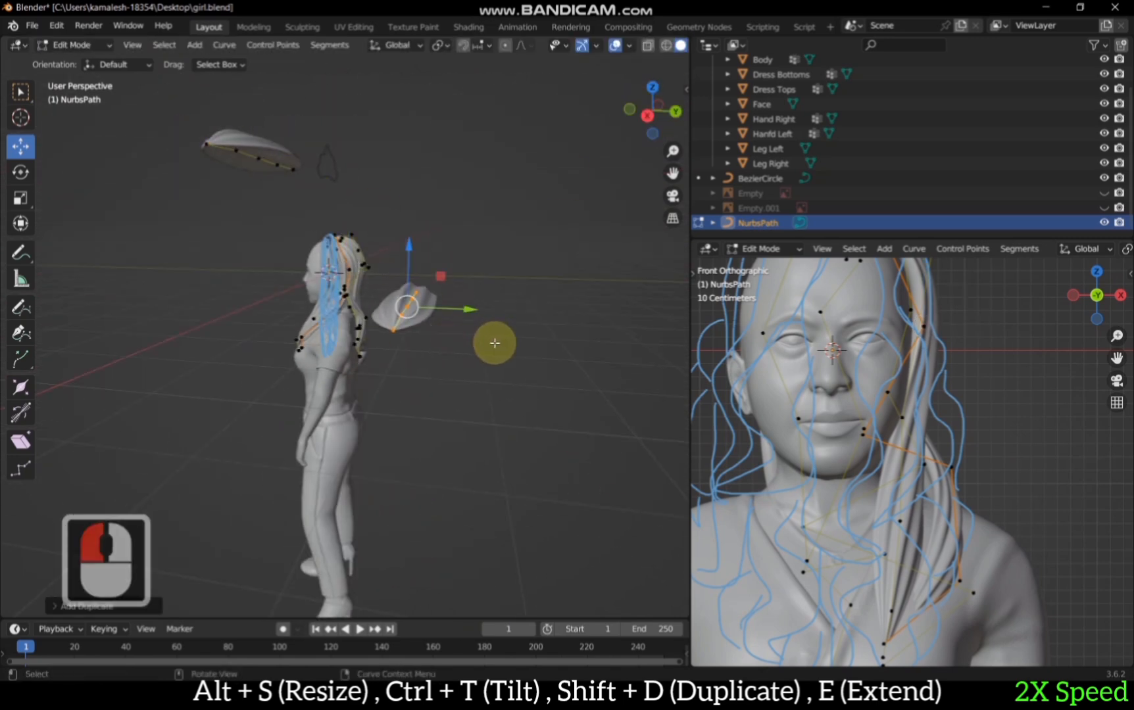
key("alt+s")
left_click(596, 231)
Step: Move the thinned copy beside the head in the top view and rotate it diagonally outward
scroll(597, 231, "up", 4)
left_click(652, 87)
scroll(524, 271, "down", 2)
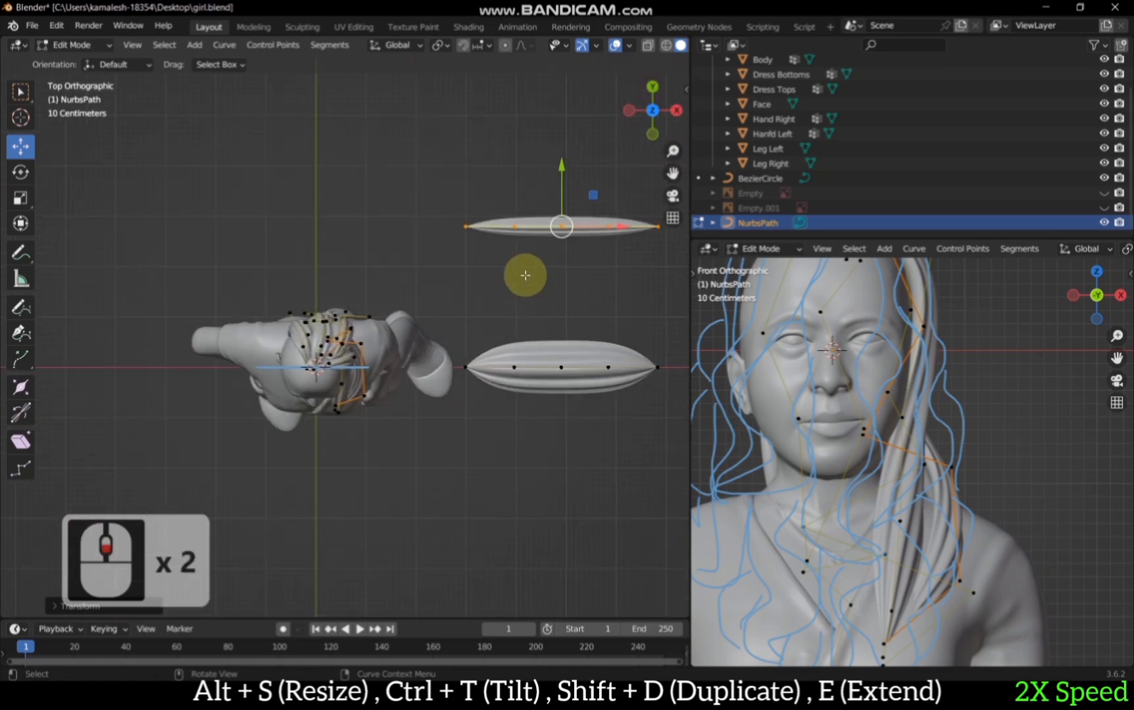
key("g")
left_click(514, 332)
key("r")
left_click(524, 234)
Step: Rotate the copied strand in the back view so it slopes down and away from the head
left_click(652, 87)
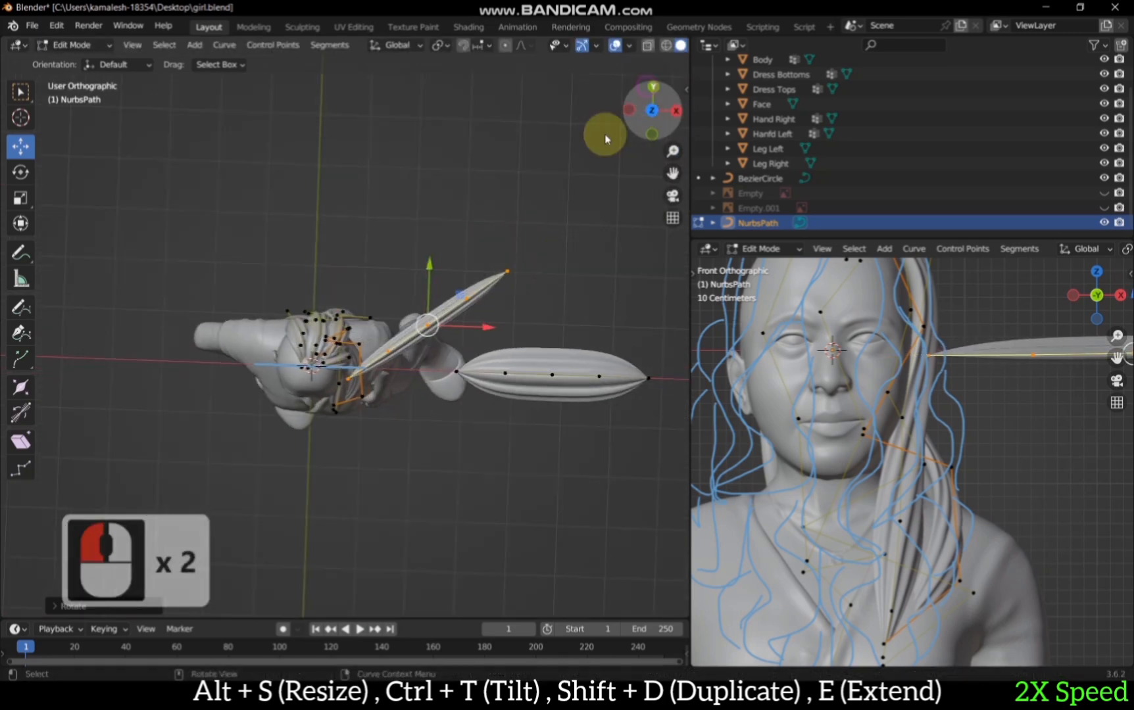
scroll(482, 273, "up", 3)
scroll(343, 252, "down", 3)
key("r")
left_click(478, 161)
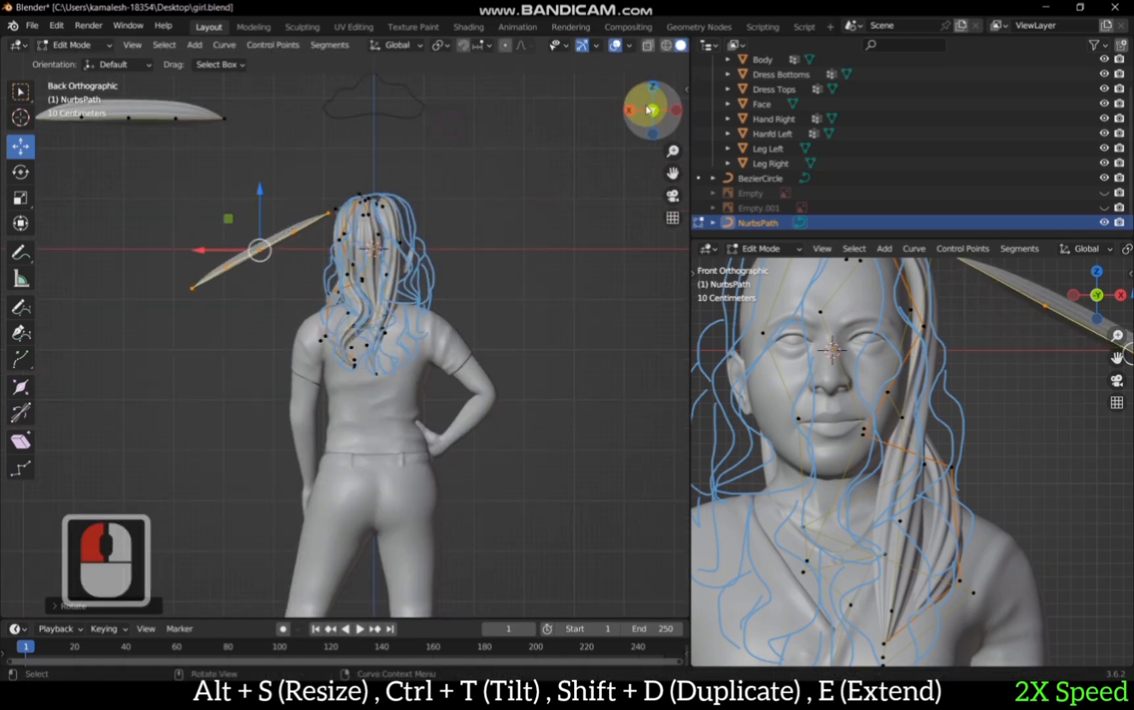
Step: Move the copied strand's inner end point up onto the top of the head
mouse_move(368, 276)
middle_mouse_down()
mouse_move(460, 290)
mouse_move(434, 276)
middle_mouse_up()
scroll(461, 290, "up", 3)
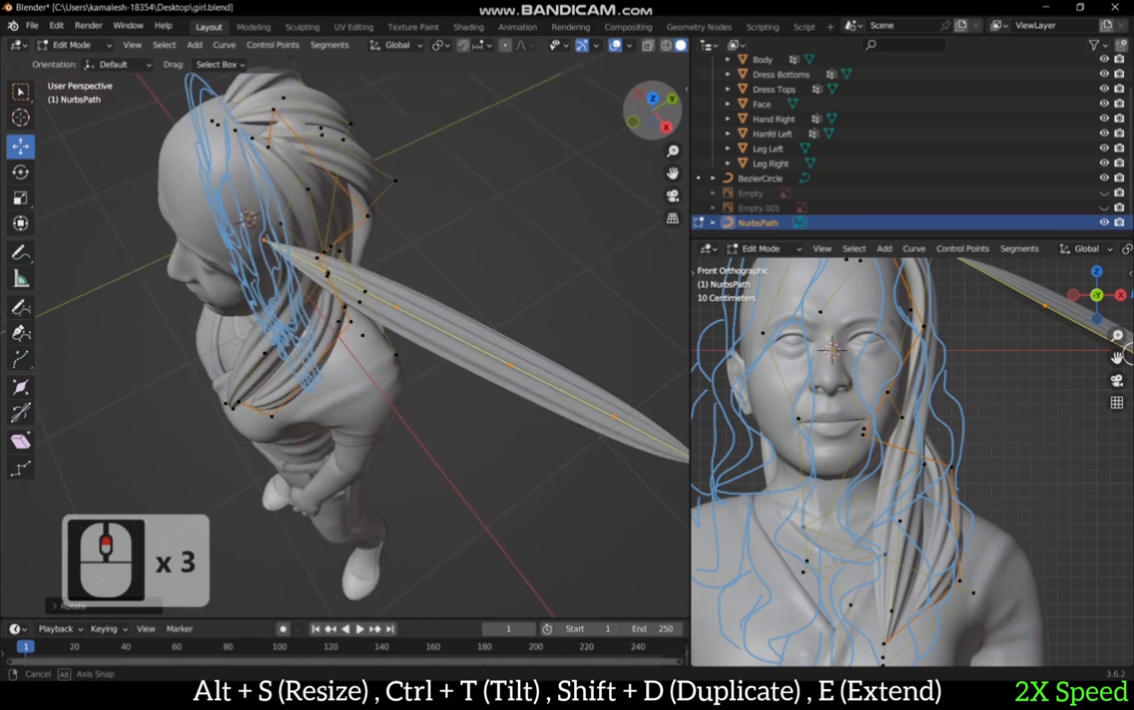
left_click(256, 243)
key("g")
left_click(255, 128)
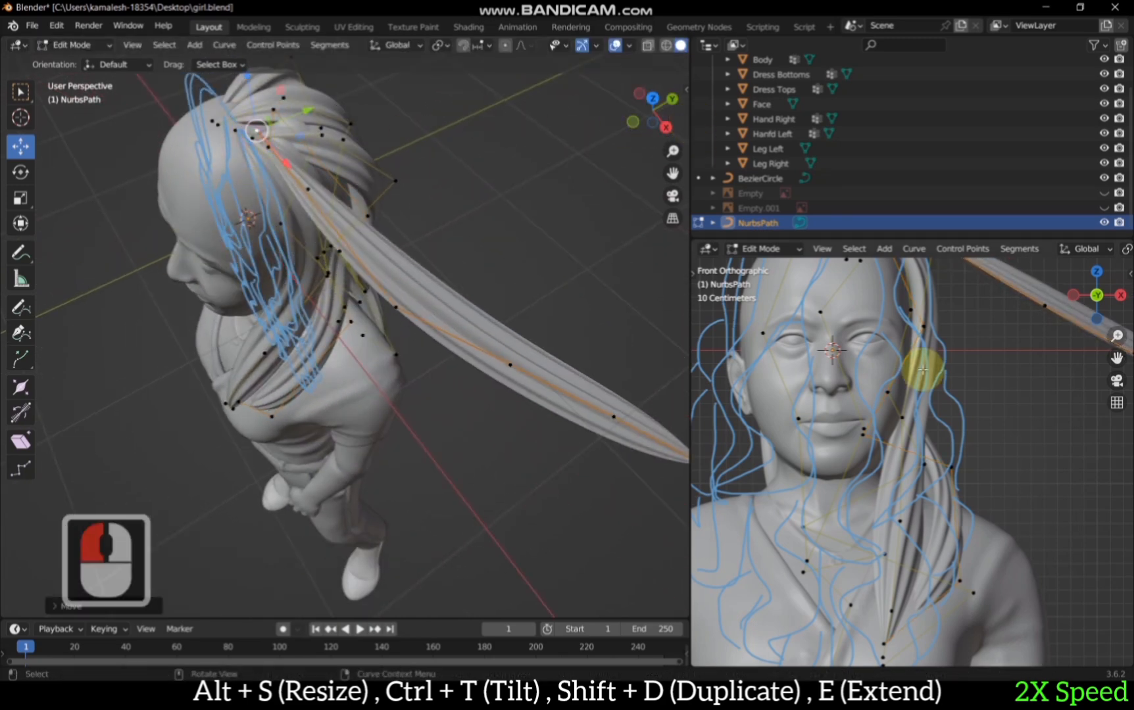
Step: Enlarge the secondary front viewport and move the copied strand's inner end point inwards to the hair parting
scroll(922, 369, "down", 2)
left_click_drag(906, 242, 906, 56)
left_click(886, 131)
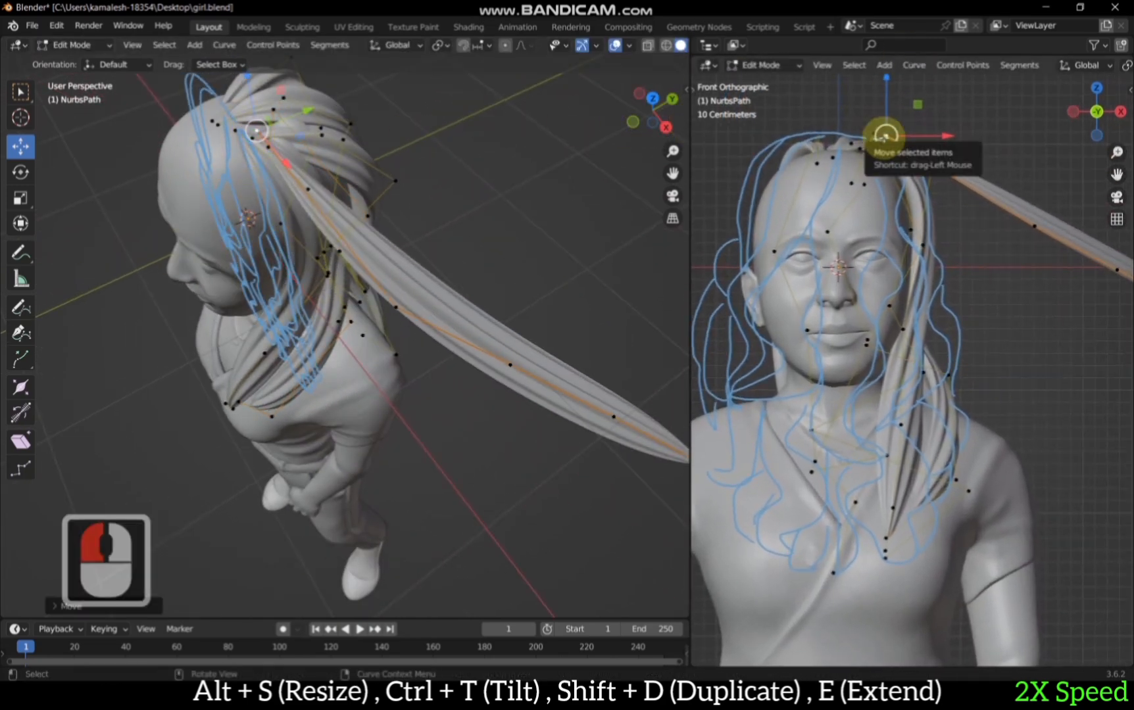
key("g")
left_click(859, 160)
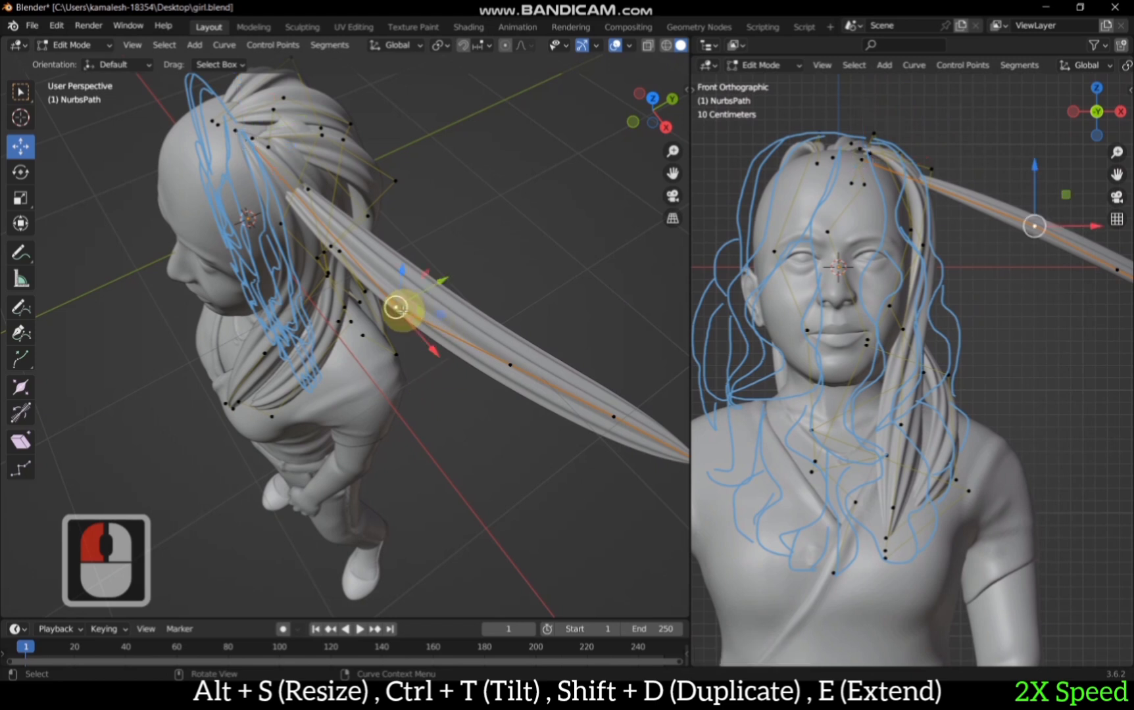
Step: Move the copied strand's second control point onto the crown and pull its outer points in toward the head in the front view
key("g")
left_click(328, 127)
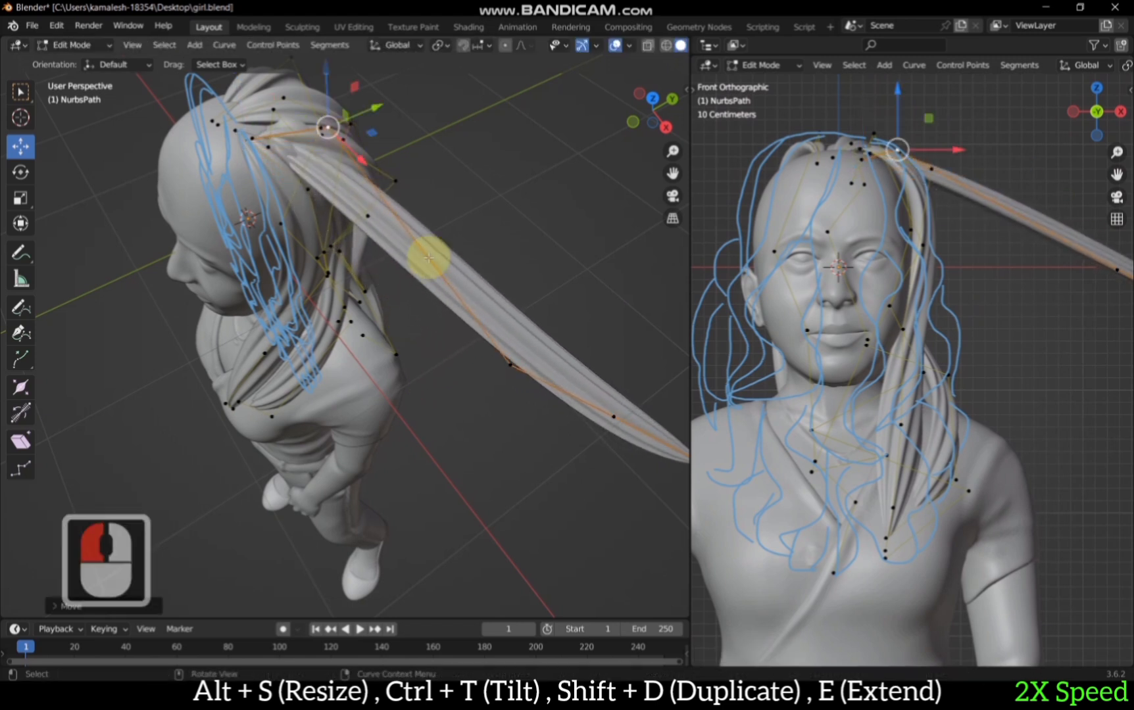
left_click(512, 364)
scroll(539, 312, "down", 2)
left_click(633, 120)
left_click(527, 279, "shift")
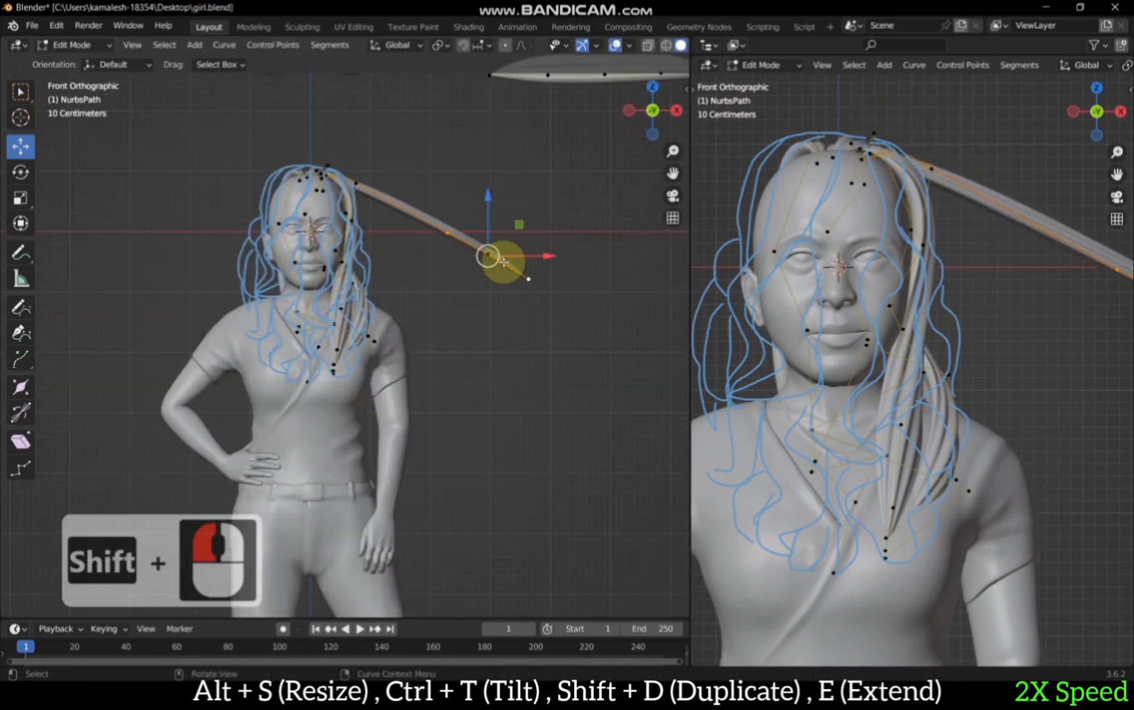
left_click(519, 285, "shift")
key("g")
left_click(405, 253)
Step: Lower the strand's last two control points so it hangs down beside the neck toward the shoulder
key("g")
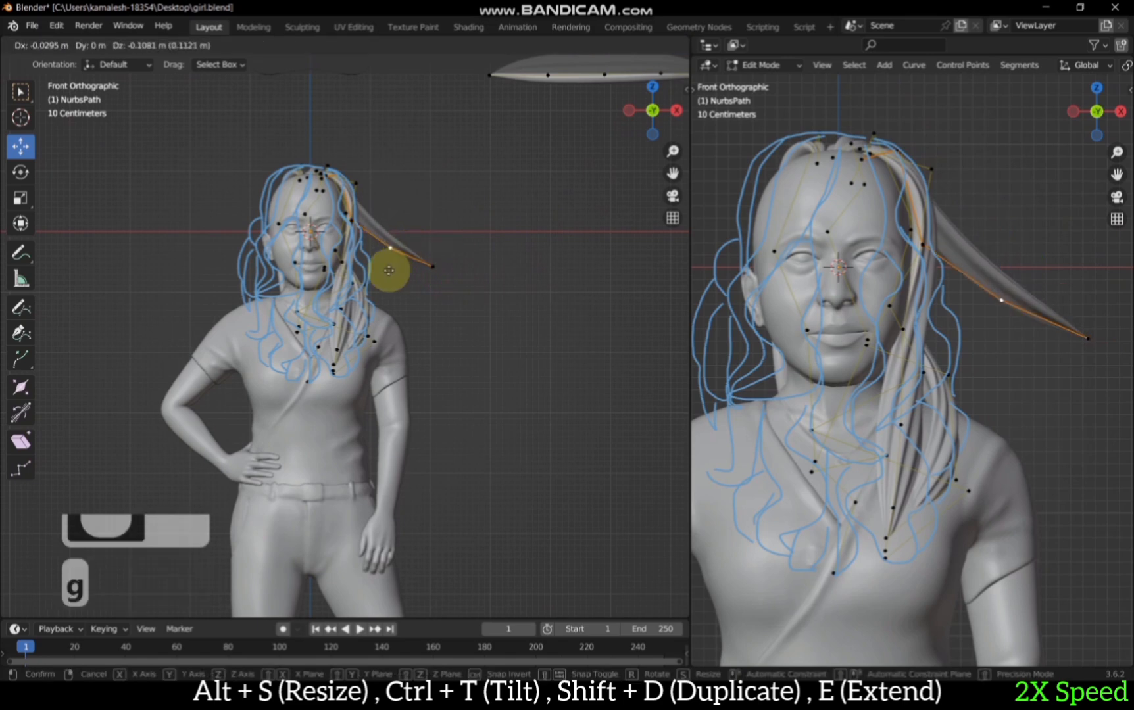
left_click(362, 296)
left_click(433, 263)
key("g")
left_click(378, 327)
Step: In the right side view, bring the strand's end point and the point above it forward, down to the shoulder
left_click_drag(635, 120, 490, 176)
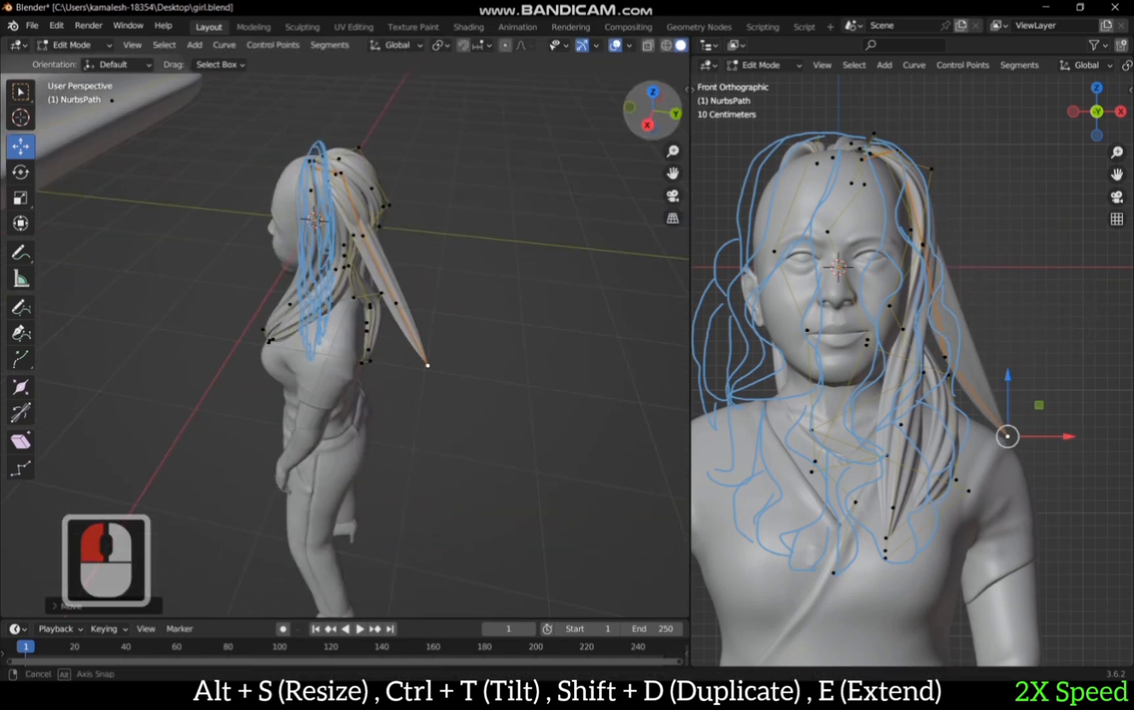
left_click(648, 125)
key("g")
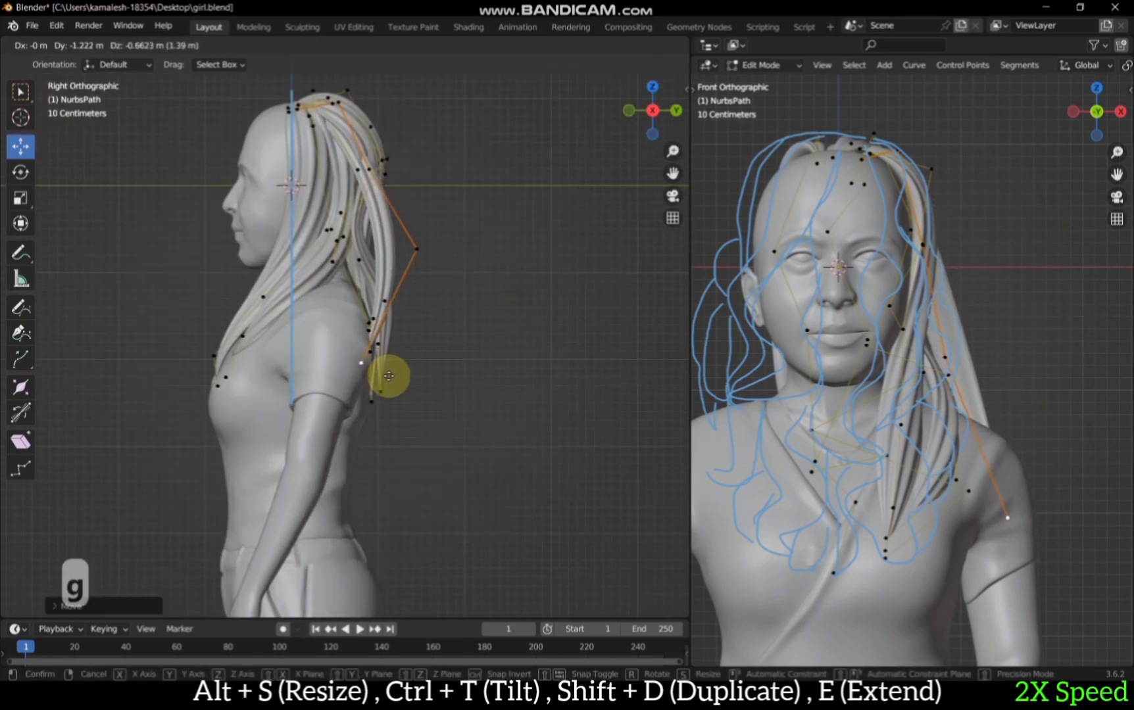
left_click(412, 254)
key("g")
left_click(357, 290)
Step: Pull the strand's middle control point backward behind the head in the side view
scroll(385, 118, "up", 2)
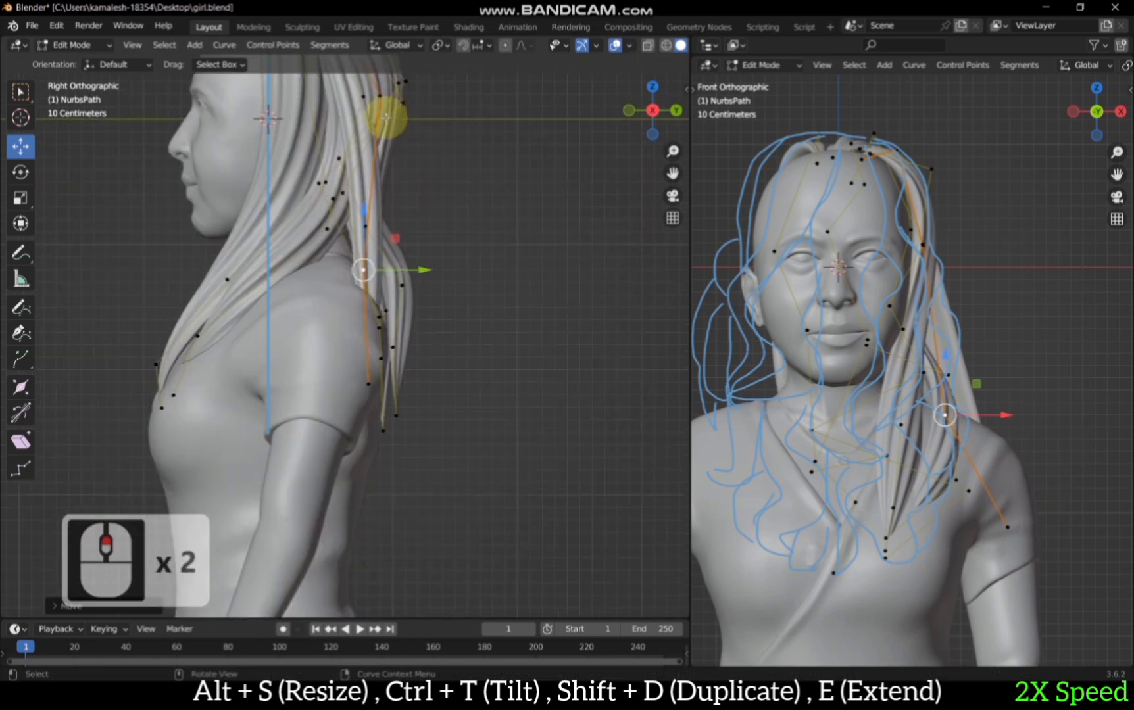
scroll(383, 120, "down", 1)
left_click(378, 137)
key("g")
left_click(429, 291)
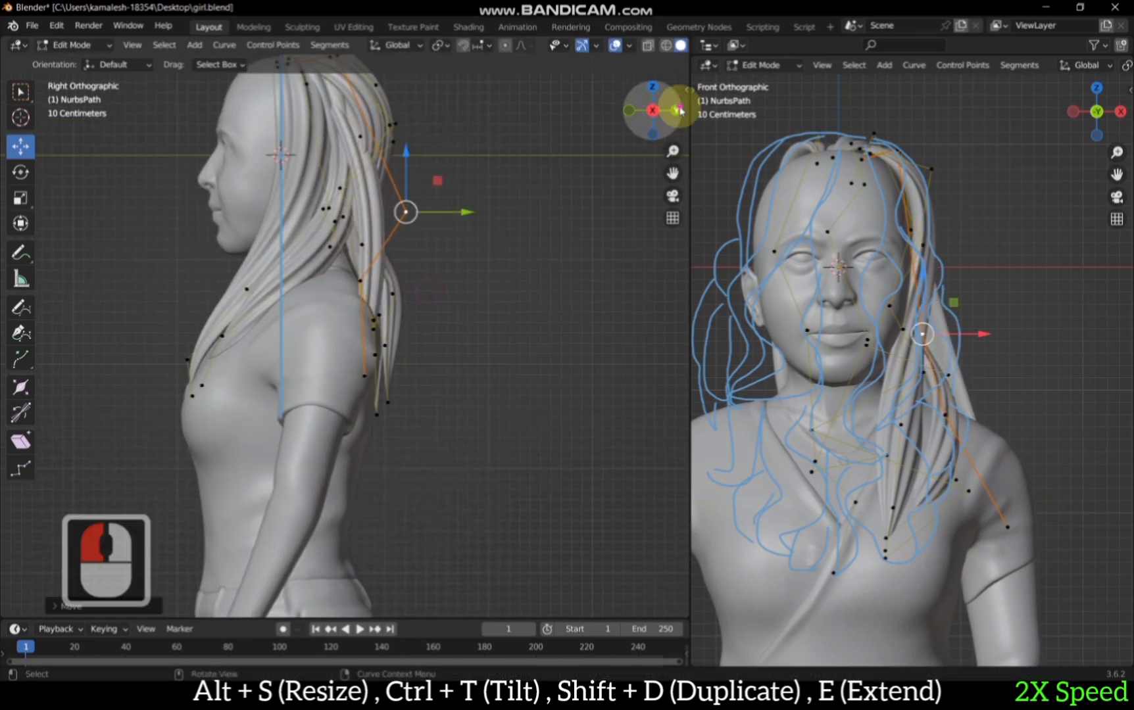
Step: In the back view, move the second-to-last control point toward the spine and raise the strand's end point to shoulder height
left_click(676, 110)
key("g")
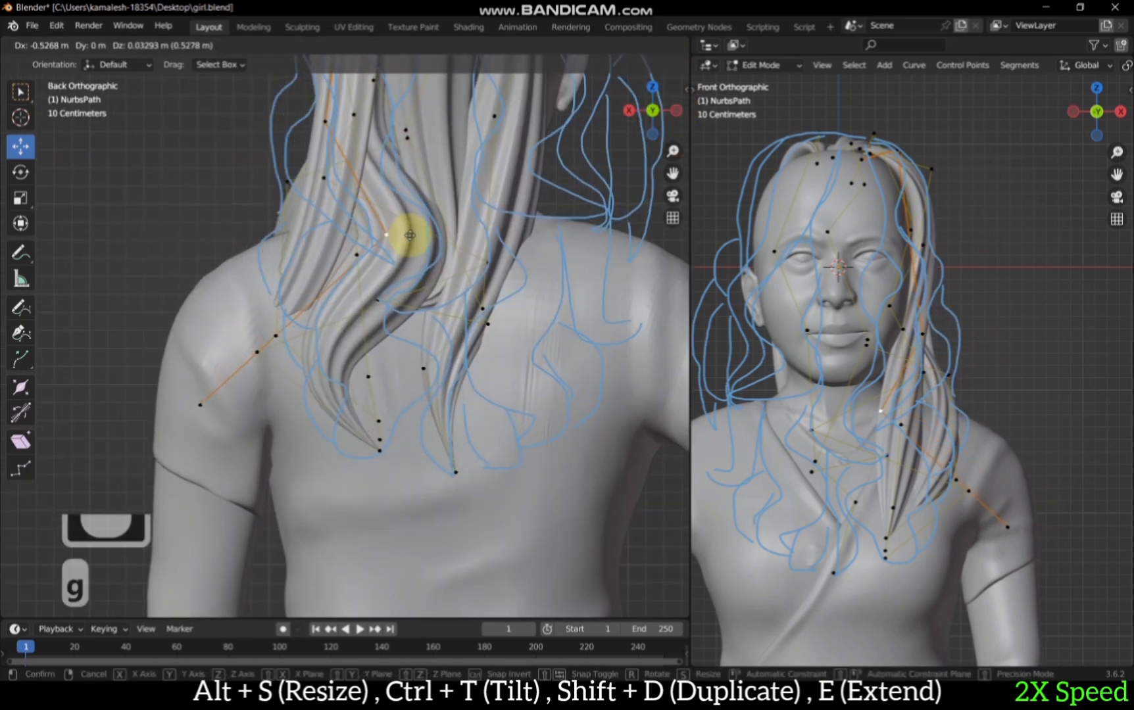
left_click(424, 237)
key("g")
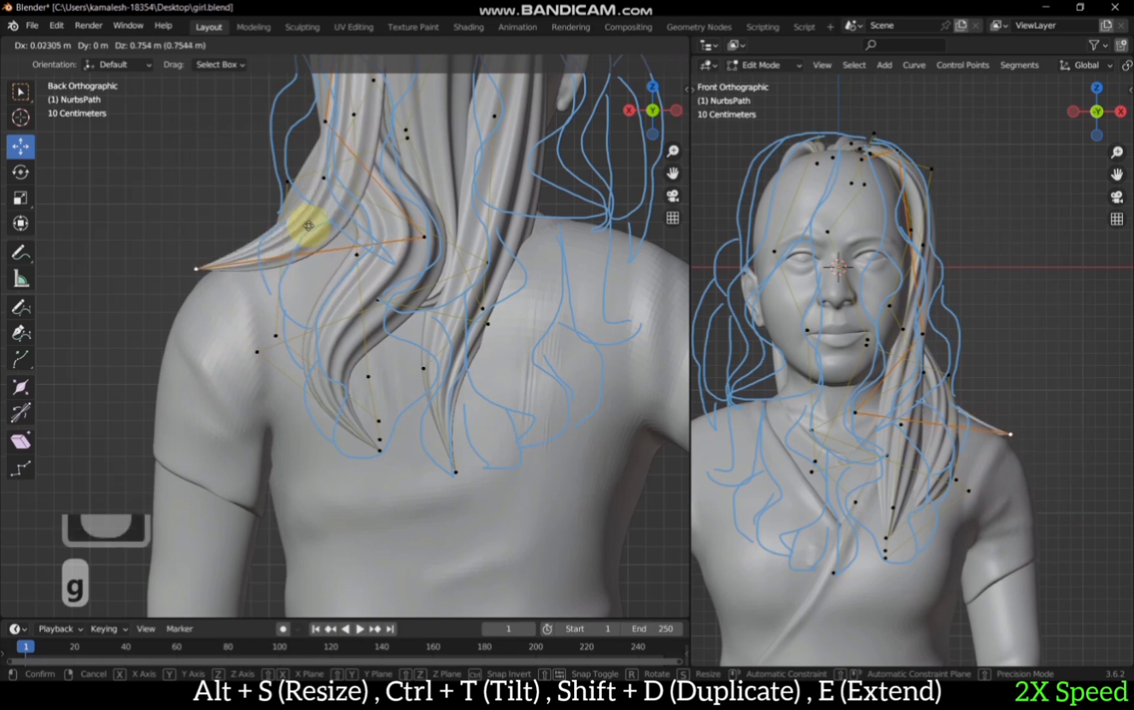
left_click(371, 209)
Step: Move the strand's end point forward over the shoulder in the side view and tilt its last two control points
middle_click_drag(371, 209, 391, 245)
key("g")
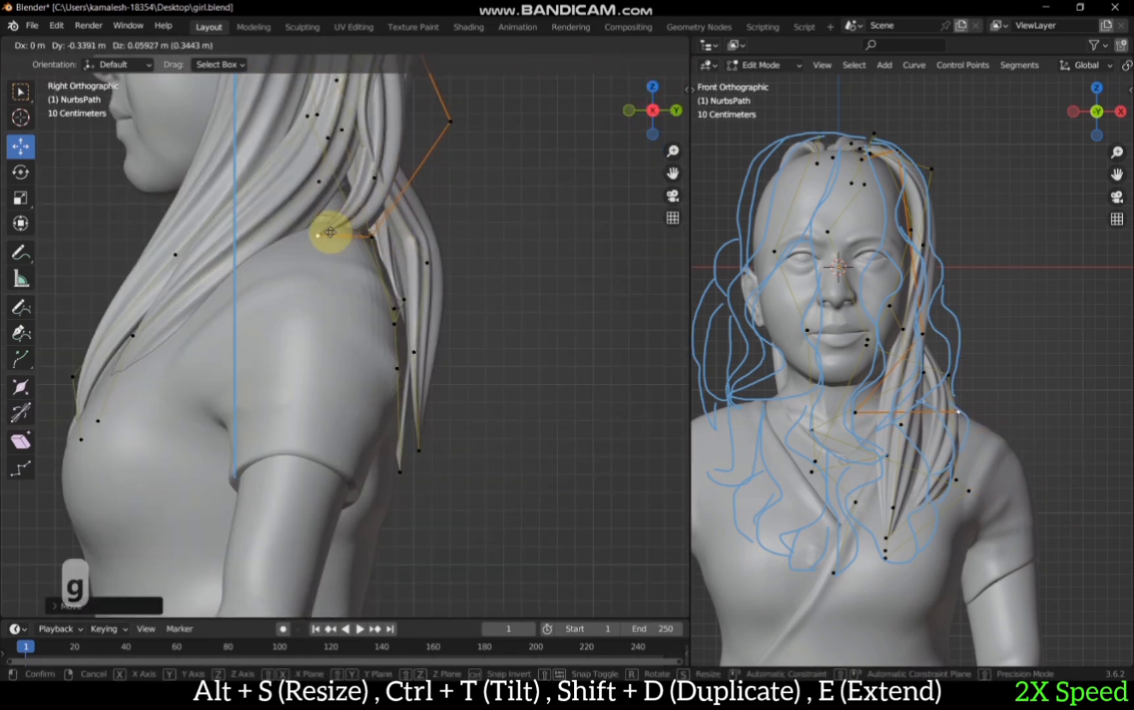
left_click(330, 233)
key("ctrl+t")
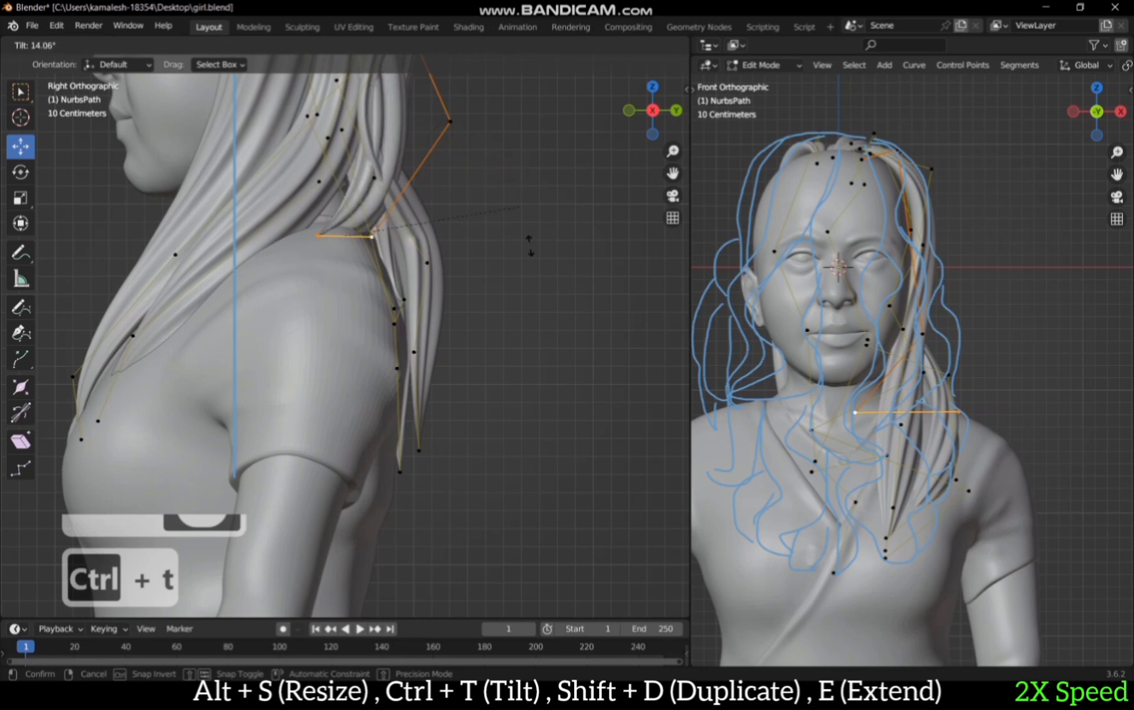
left_click(485, 385)
Step: In the back view, settle the end point on the shoulder and move the second-to-last point outward, away from the spine
left_click_drag(666, 108, 642, 118)
left_click(652, 114)
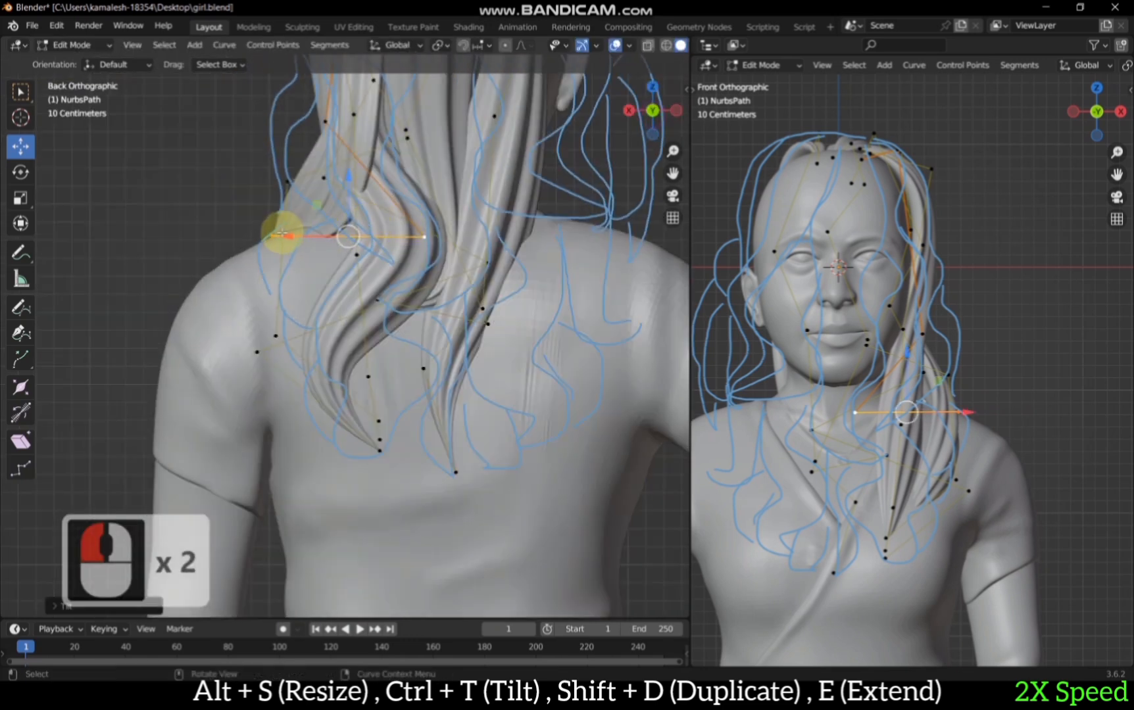
left_click_drag(280, 231, 257, 229)
left_click(266, 247)
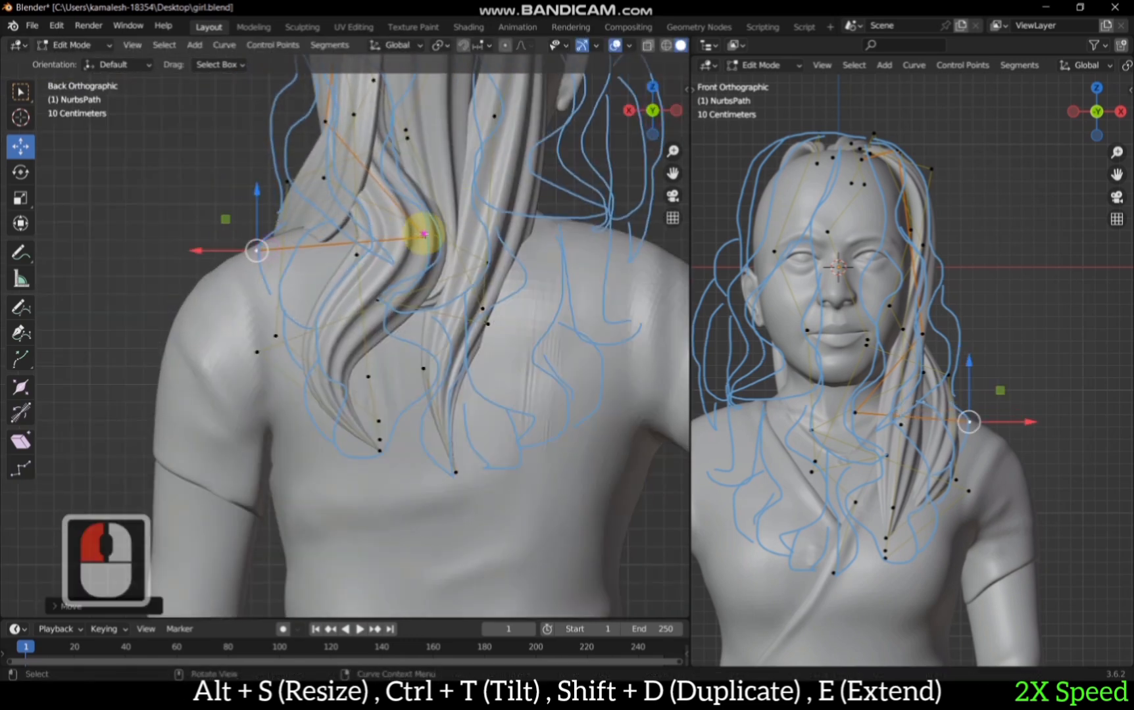
left_click(422, 234)
key("g")
left_click(351, 222)
Step: Subdivide the strand segment above the shoulder and move the new control point inward toward the spine
left_click(326, 125, "ctrl")
right_click(326, 130)
left_click(325, 130)
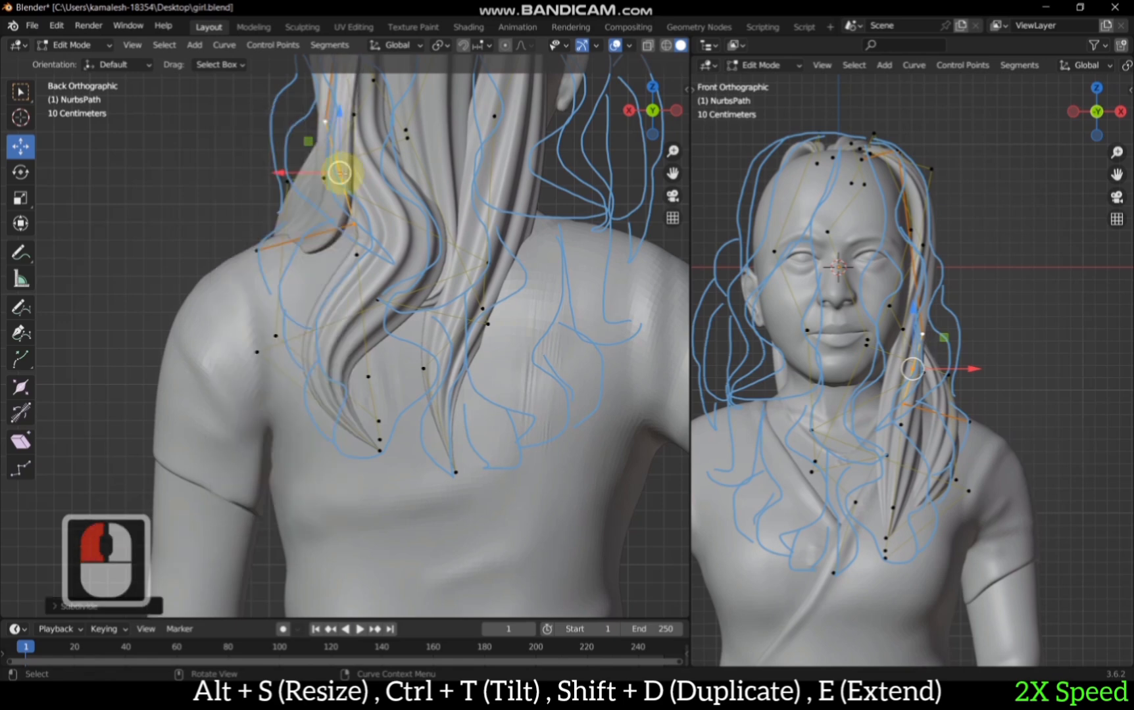
key("g")
left_click(385, 215)
Step: Thin the strand at its second-to-last control point and shift that point forward over the shoulder in the side view
key("alt+s")
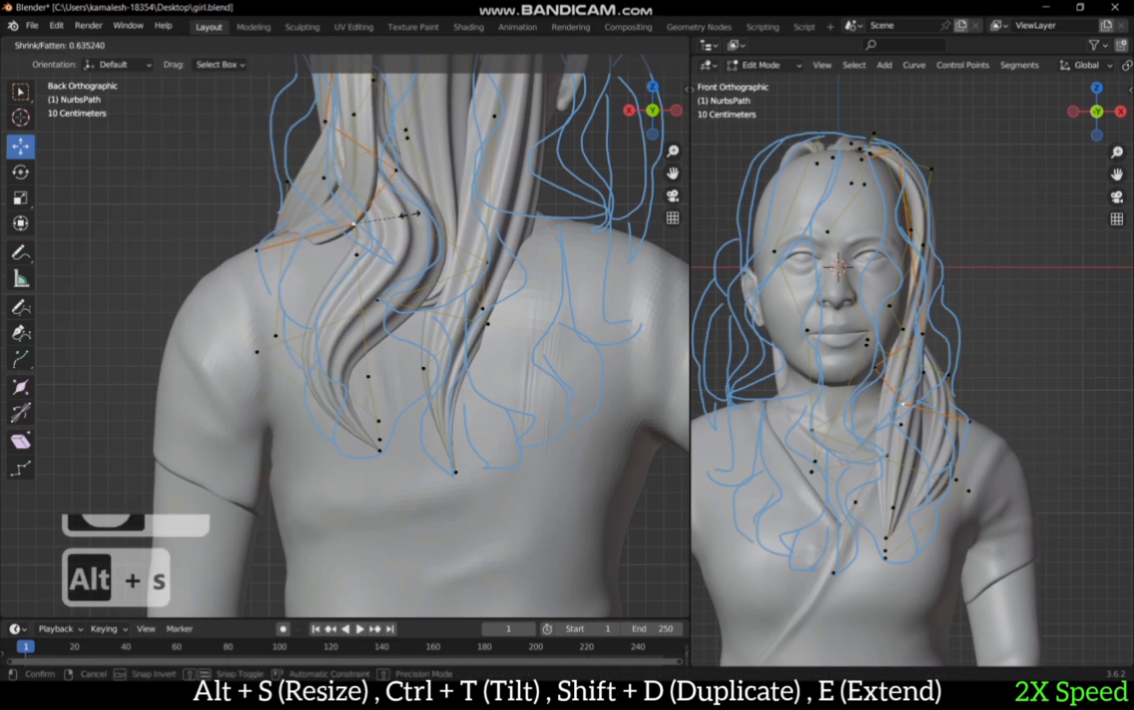
left_click(629, 111)
left_click(629, 111)
key("g")
left_click(440, 176)
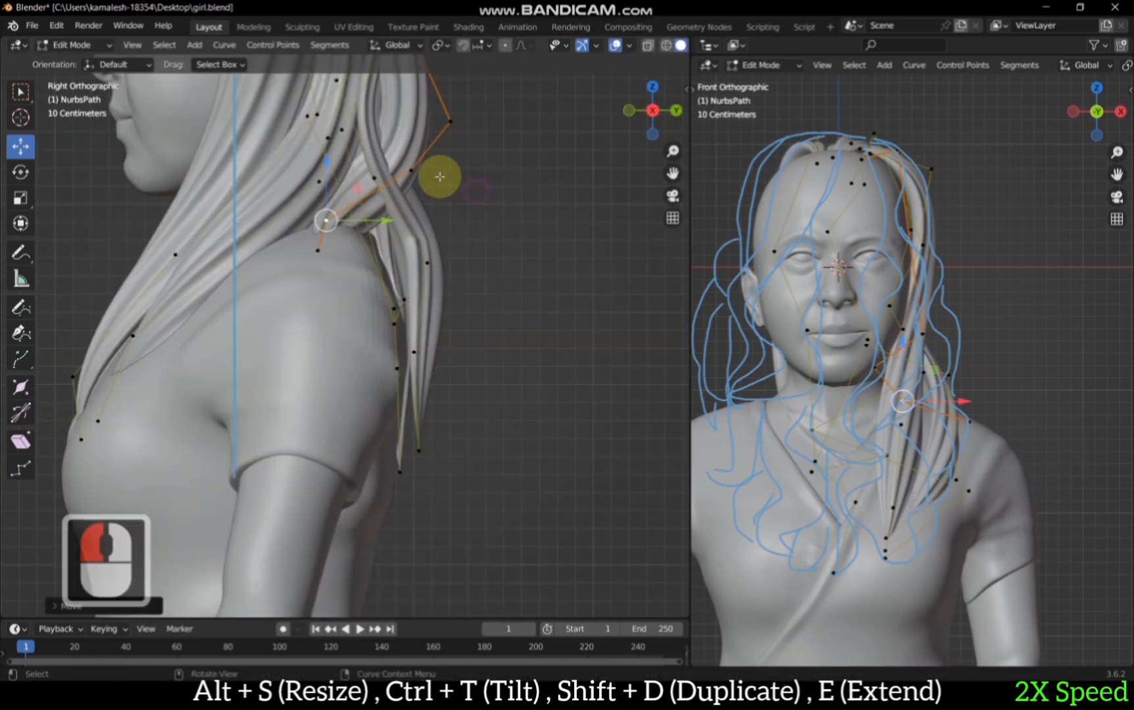
Step: Move the newly inserted control point forward into the hair beside the neck in the side view
scroll(565, 200, "down", 1)
key("g")
left_click(502, 192)
Step: Adjust the strand's thickness at the control point protruding behind the neck
scroll(487, 186, "down", 2)
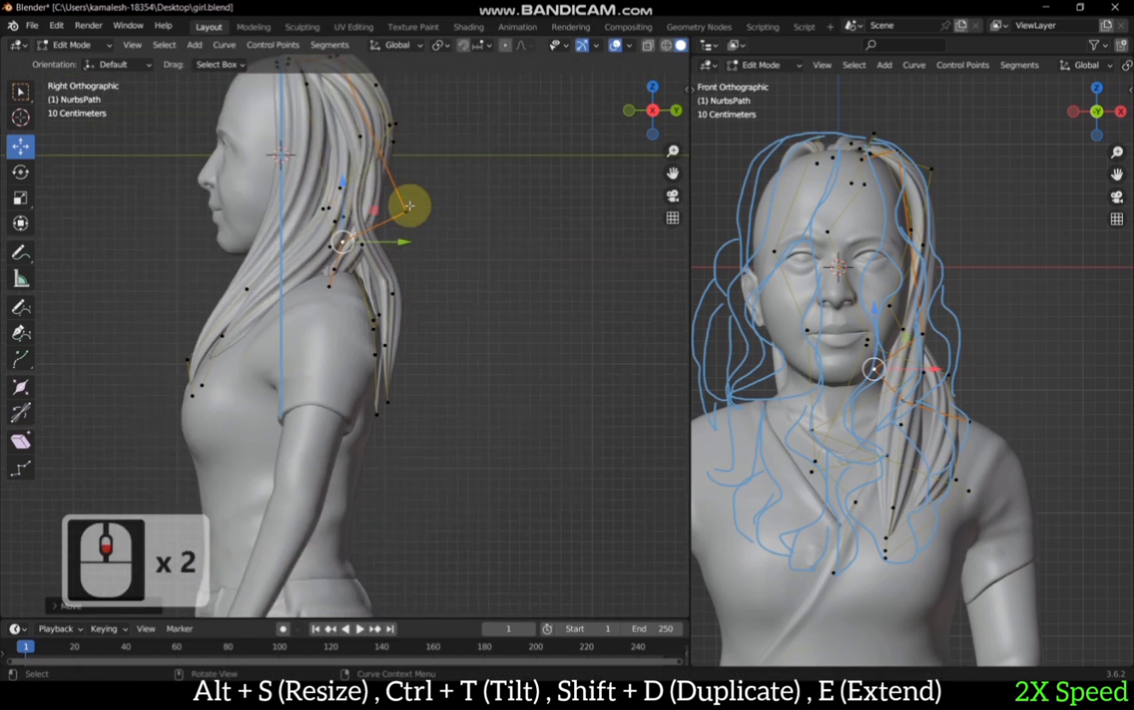
left_click(407, 212)
key("alt+s")
left_click(462, 216)
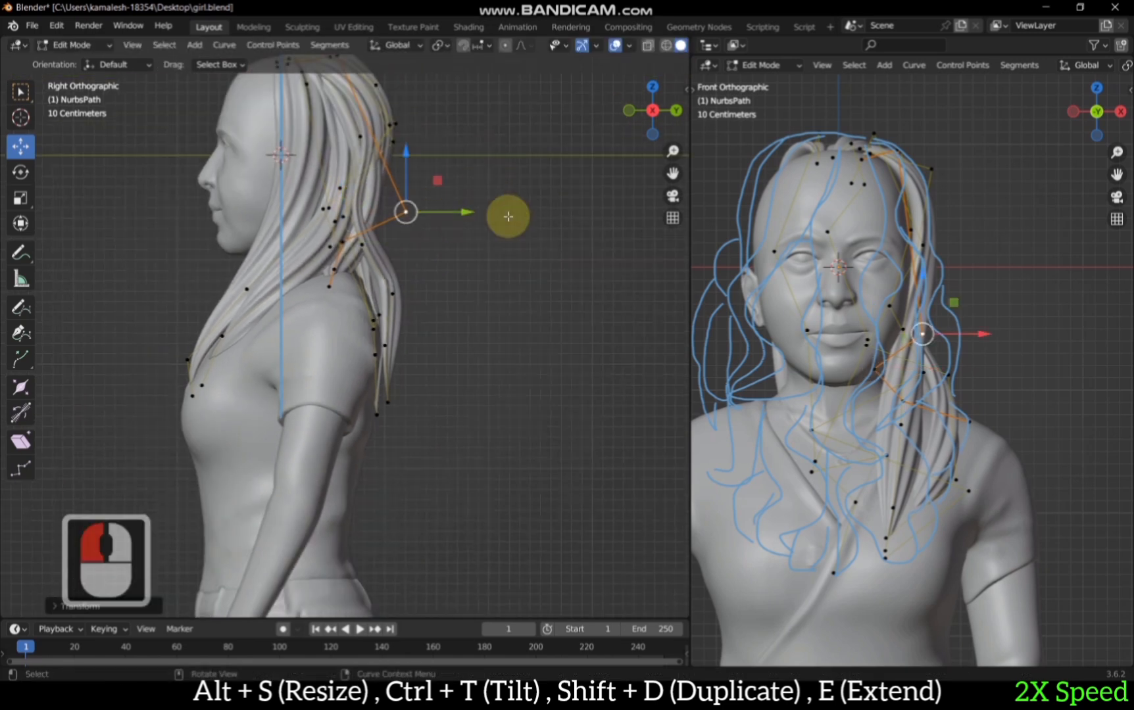
key("alt+s")
left_click(494, 215)
Step: Move the protruding control point forward along the Y axis so the strand lies against the surrounding hair
left_click_drag(651, 111, 588, 169)
left_click(417, 254)
key("g")
key("y")
scroll(474, 243, "down", 2)
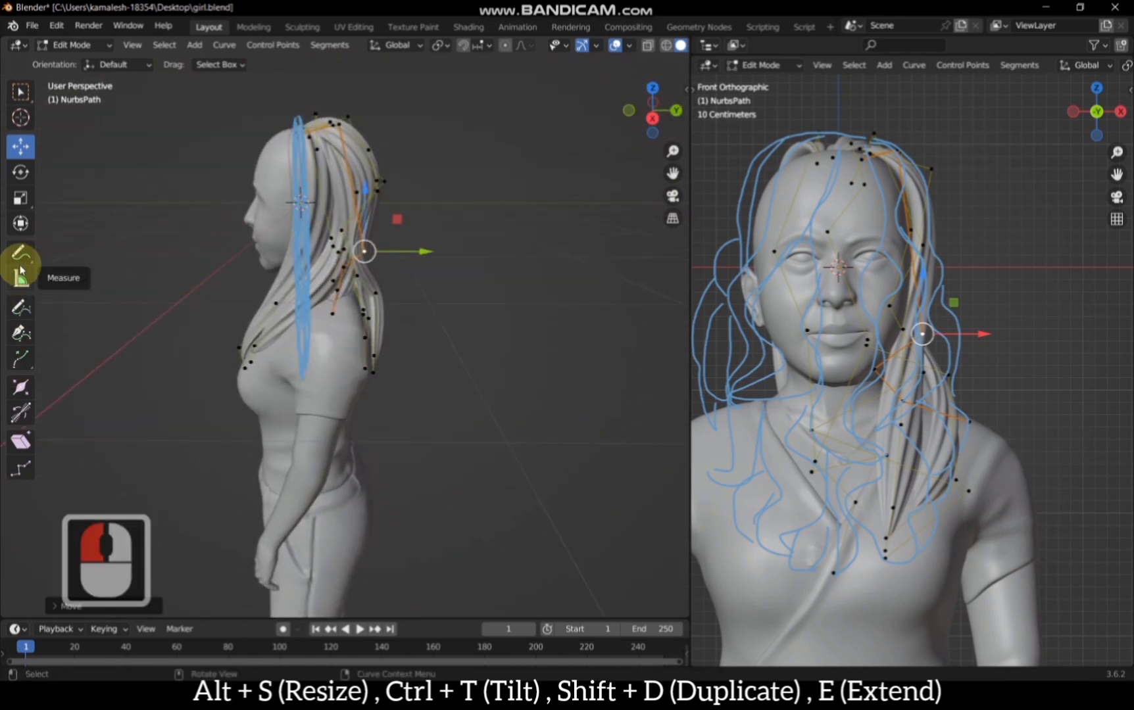
Step: Hide the Note annotation layer that holds the drawn hair guides
left_click(20, 253)
left_click(159, 65)
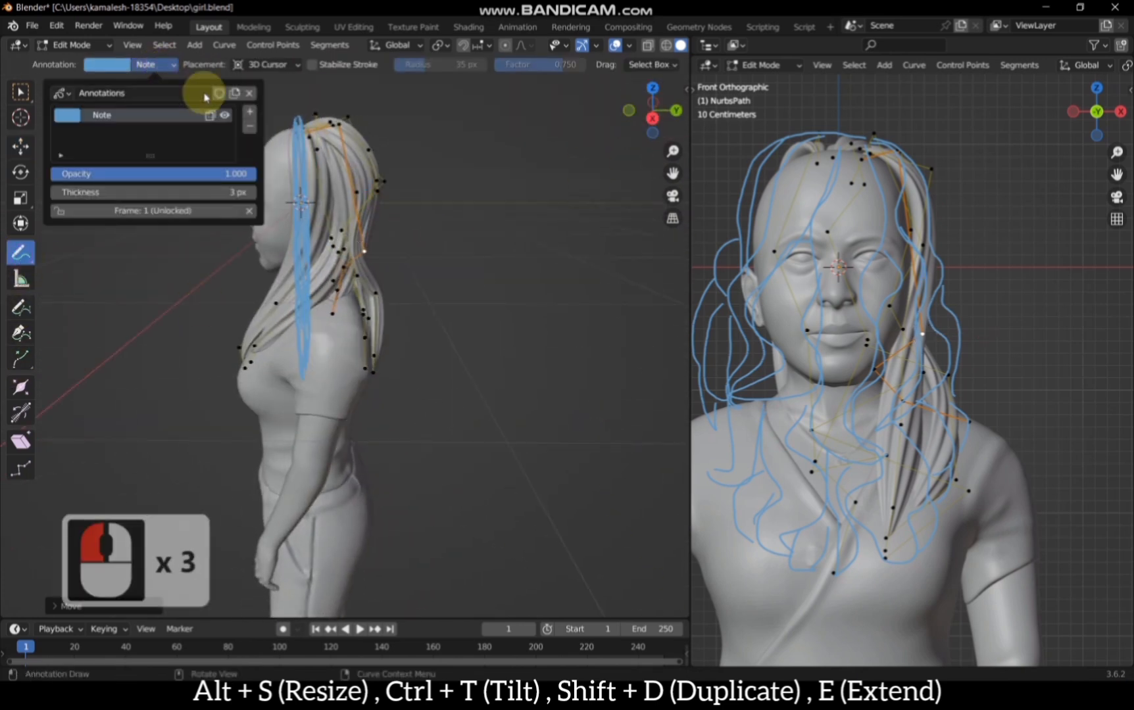
left_click(228, 116)
Step: With the Move tool, lower the strand's second-to-last control point and shift it slightly backward at the shoulder
left_click_drag(664, 114, 642, 116)
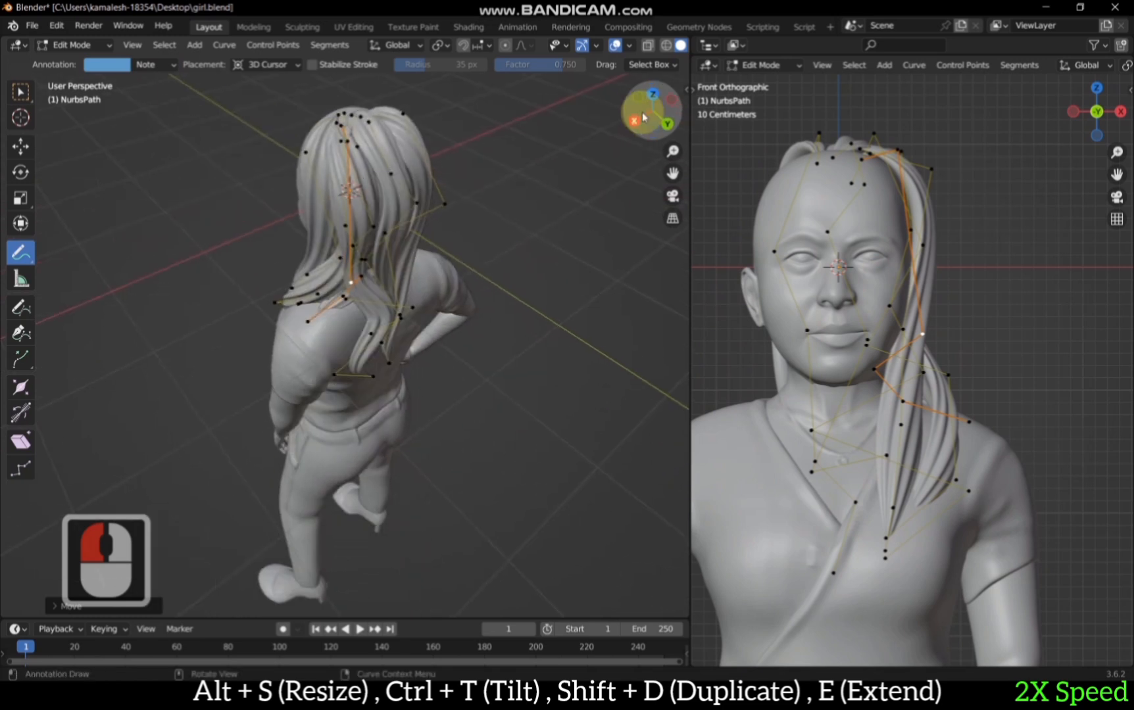
scroll(271, 301, "up", 5)
left_click(20, 93)
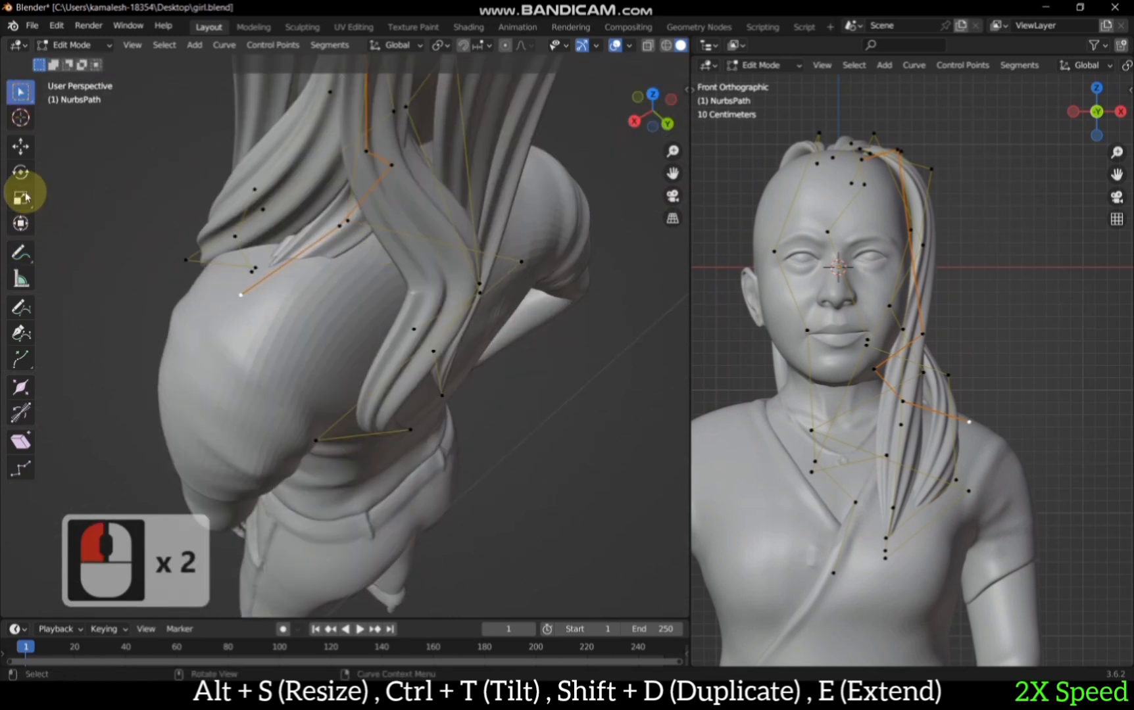
left_click(21, 148)
left_click_drag(647, 112, 662, 111)
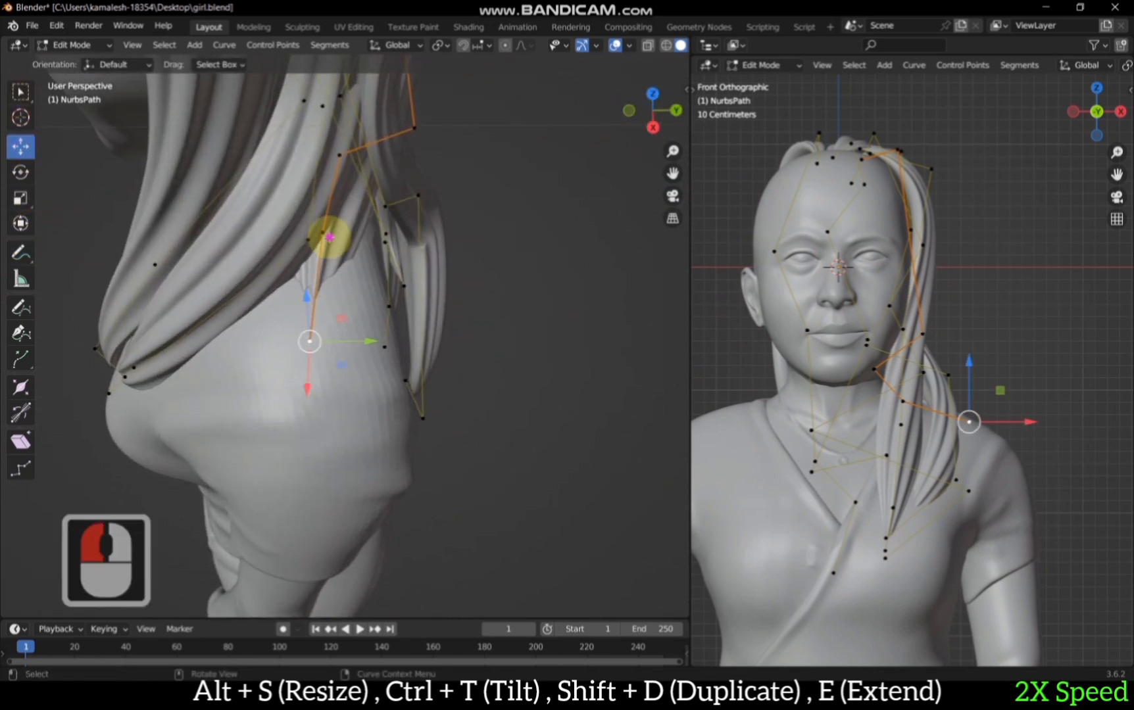
left_click_drag(323, 263, 323, 304)
left_click_drag(385, 272, 408, 273)
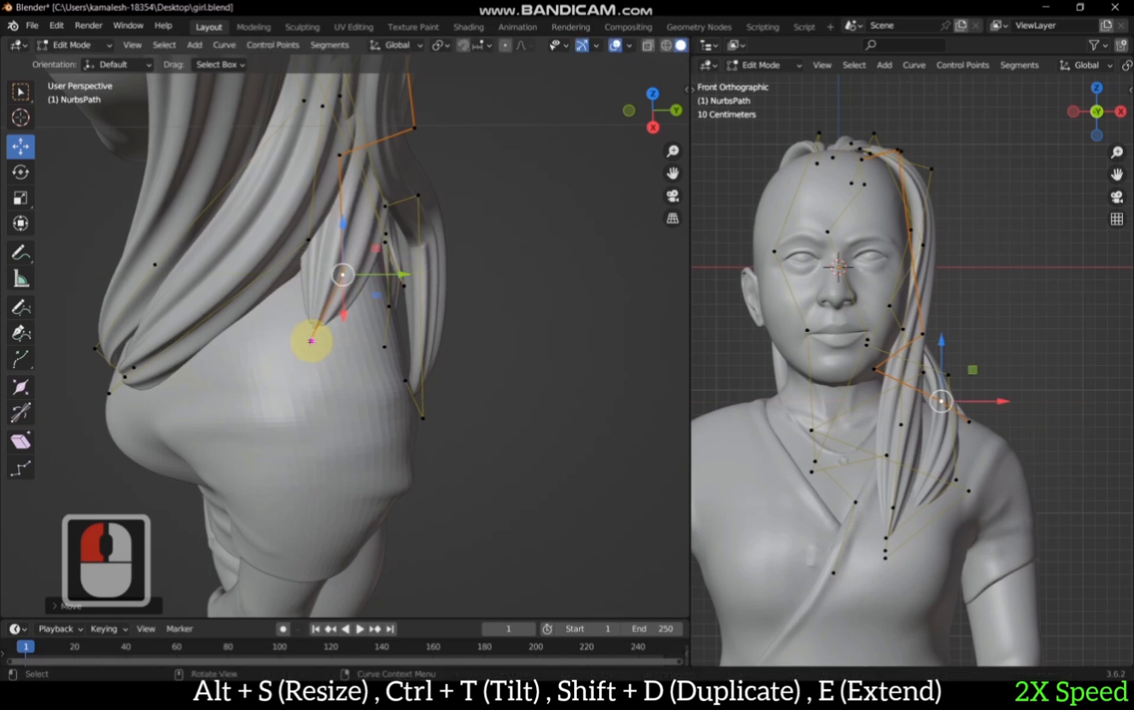
Step: Move the strand's end point backward along the Y axis and shift the second-to-last point slightly back to match
left_click(310, 340)
left_click_drag(375, 340, 376, 340)
left_click_drag(447, 331, 478, 322)
left_click(342, 274)
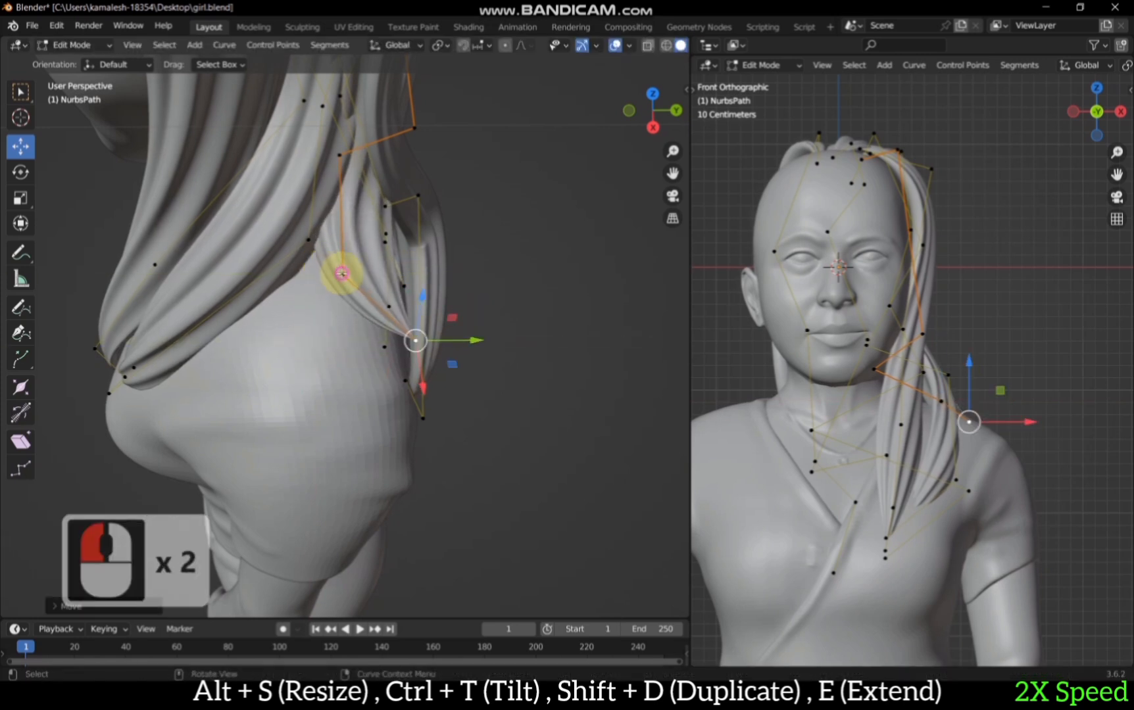
left_click_drag(391, 276, 400, 278)
Step: Lower the strand's end point toward the back of the shoulder
left_click_drag(681, 115, 607, 182)
left_click(432, 253)
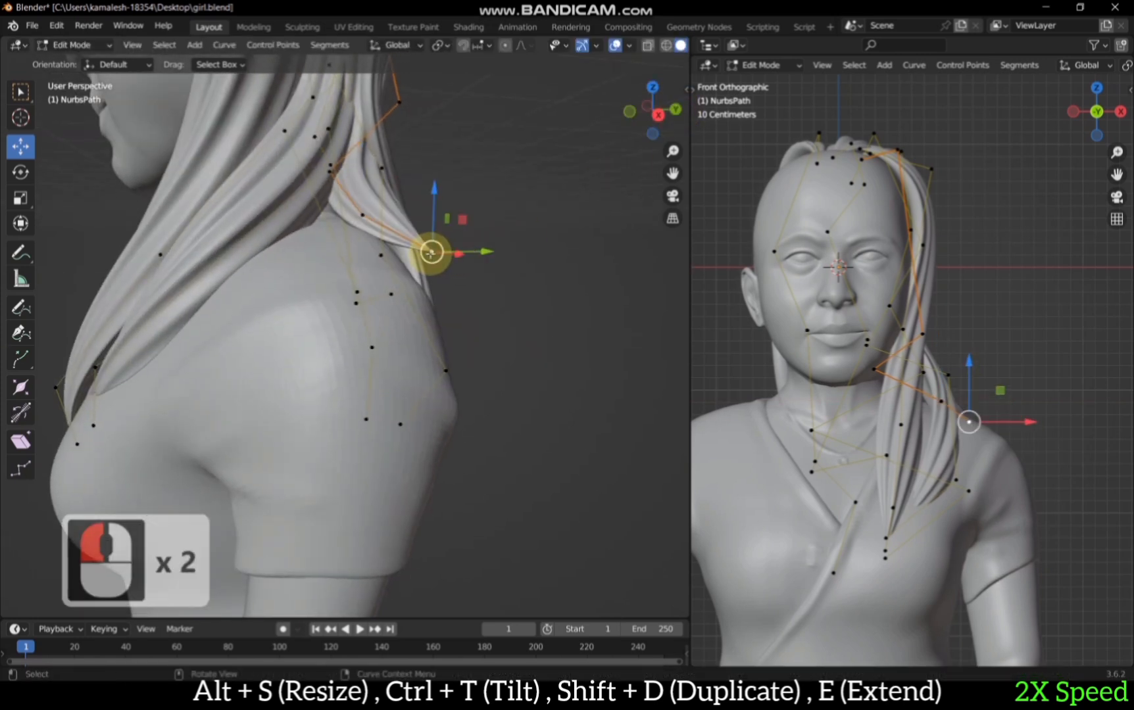
left_click_drag(432, 253, 414, 273)
Step: Viewed from behind, move the second-to-last control point inward toward the spine to curve the strand's lower part
scroll(615, 170, "down", 3)
scroll(615, 170, "down", 2)
left_click_drag(664, 106, 543, 112)
scroll(445, 298, "up", 5)
left_click(300, 209)
key("g")
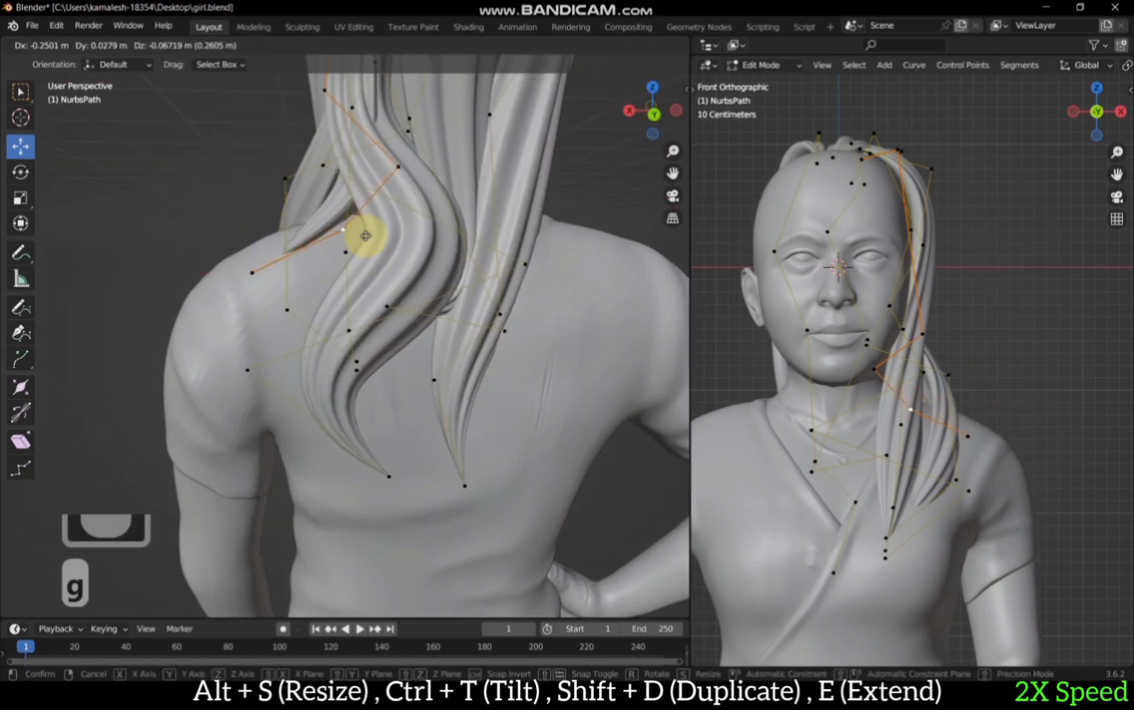
left_click(366, 236)
Step: Adjust the strand's thickness at its two control points behind the neck and nudge them along the Y axis
scroll(476, 194, "down", 2)
left_click_drag(669, 131, 517, 166)
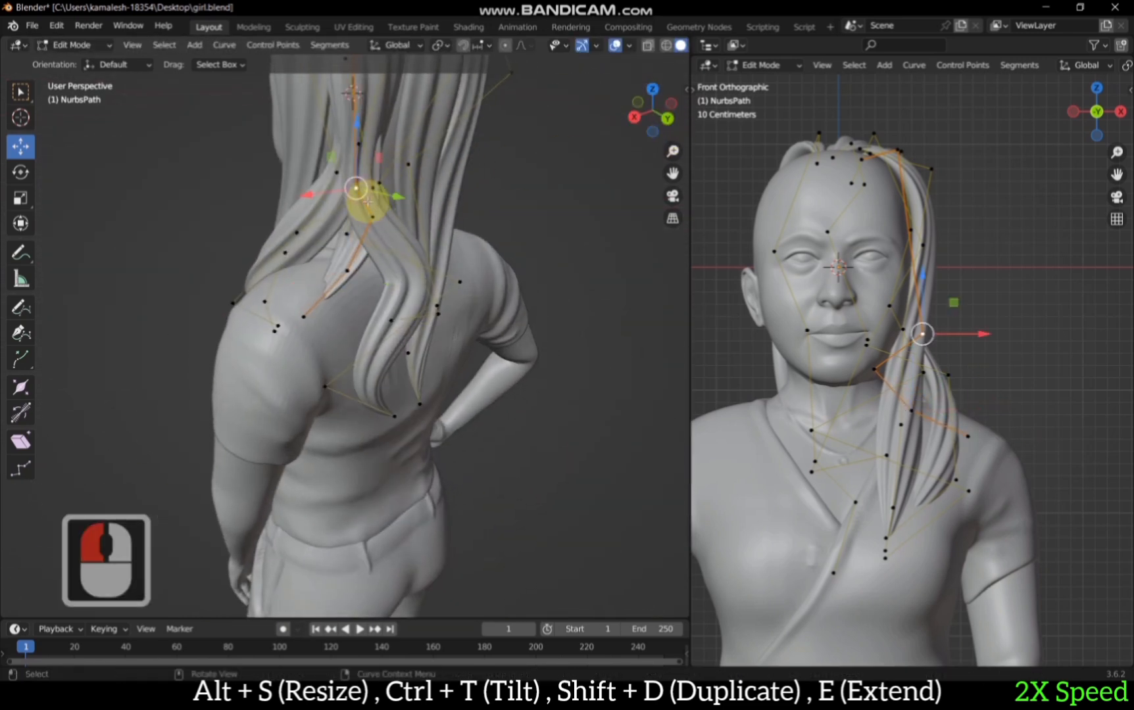
left_click(371, 216, "shift")
key("alt+s")
left_click(348, 227)
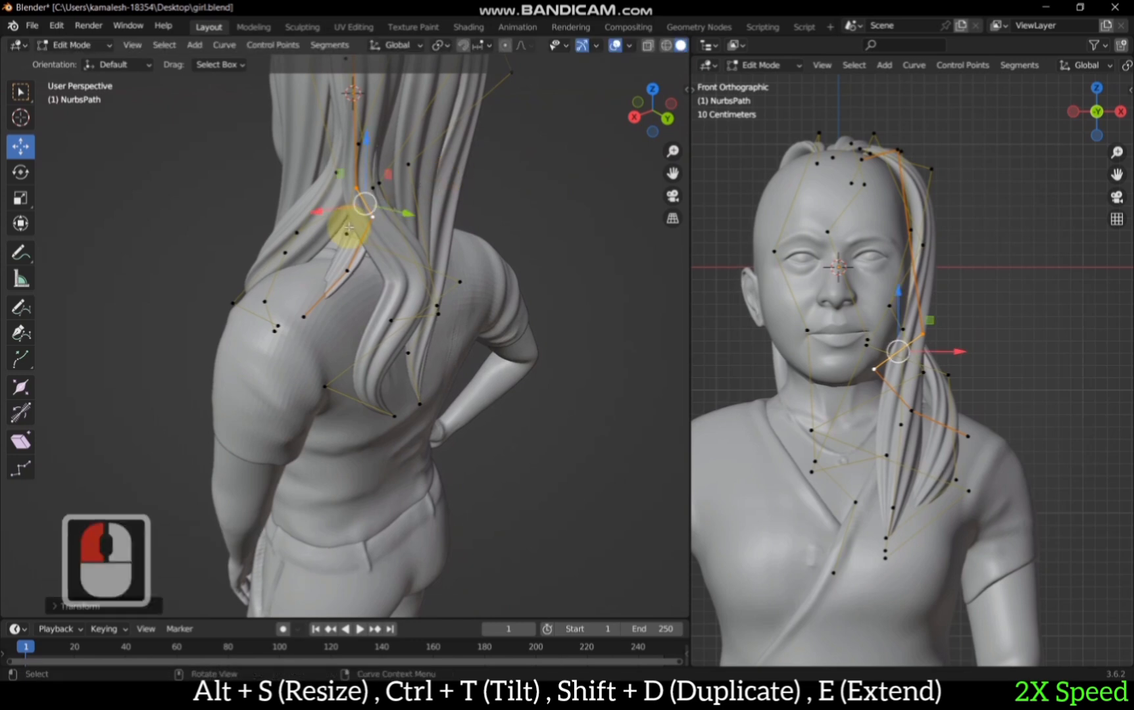
left_click_drag(405, 214, 388, 209)
Step: Thin the whole spare strand floating above the figure to about 0.72 and place a duplicate beside the bare side of the head
scroll(446, 187, "down", 2)
mouse_move(638, 117)
left_mouse_down()
mouse_move(727, 82)
mouse_move(664, 103)
mouse_move(648, 119)
mouse_move(655, 125)
left_mouse_up()
left_click(642, 118)
scroll(506, 210, "down", 2)
left_click_drag(318, 96, 432, 136)
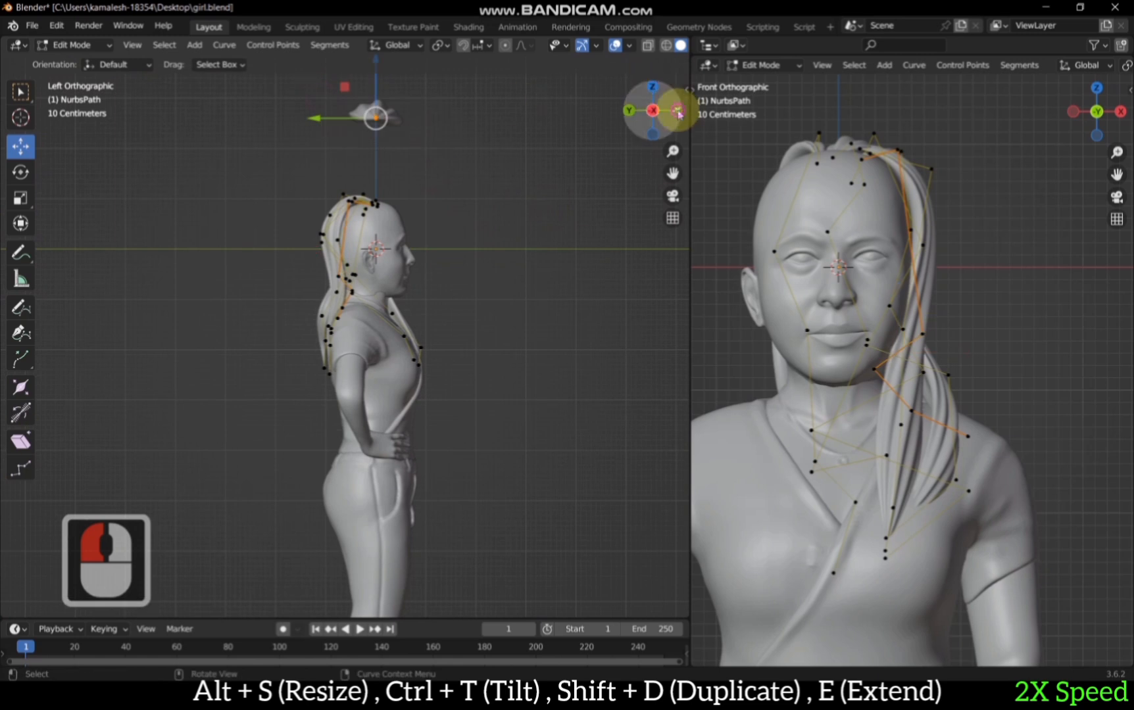
left_click(677, 111)
scroll(617, 213, "down", 2)
key("alt+s")
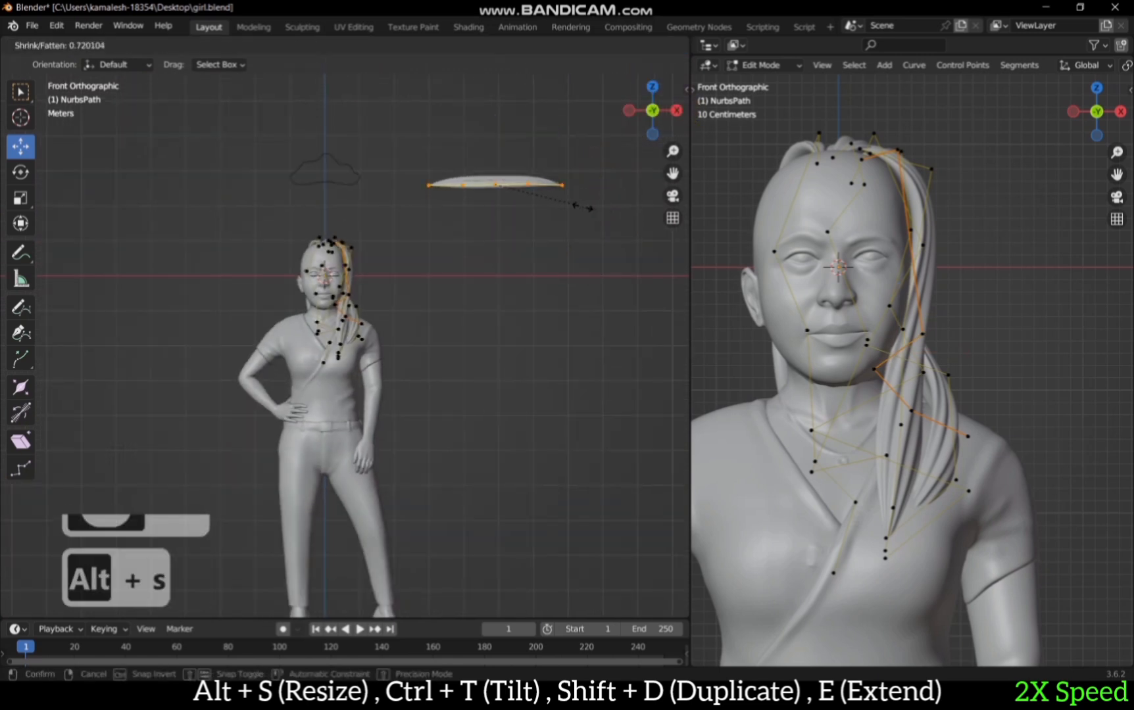
left_click(581, 207)
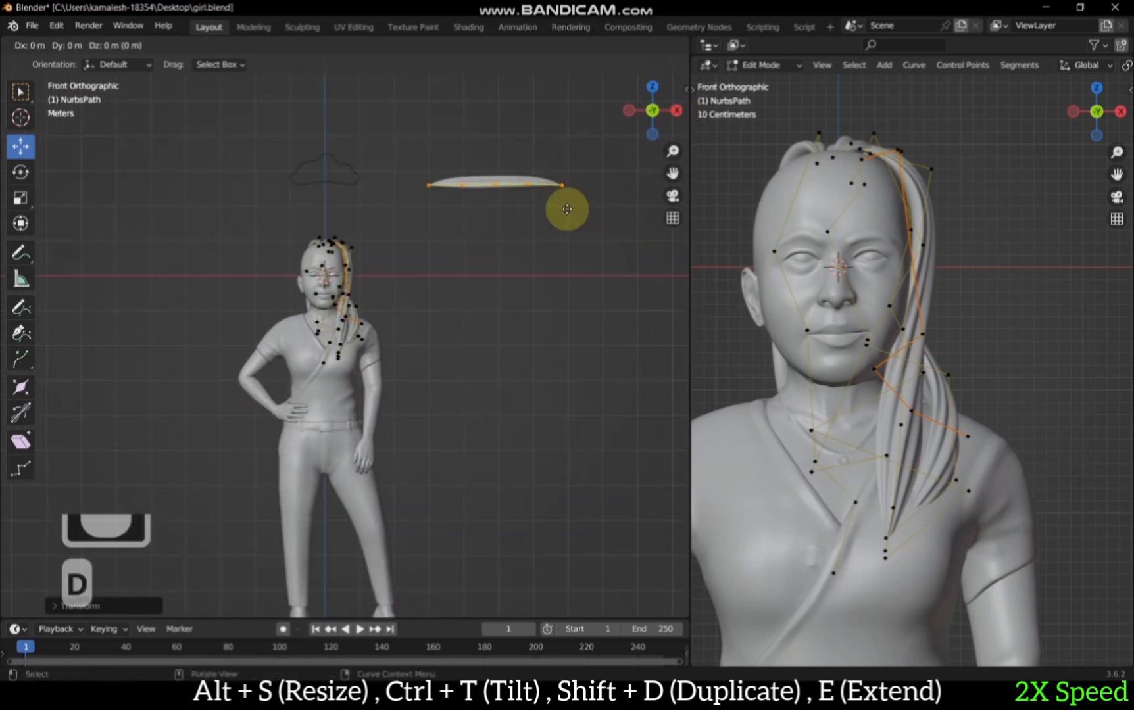
left_click(335, 270)
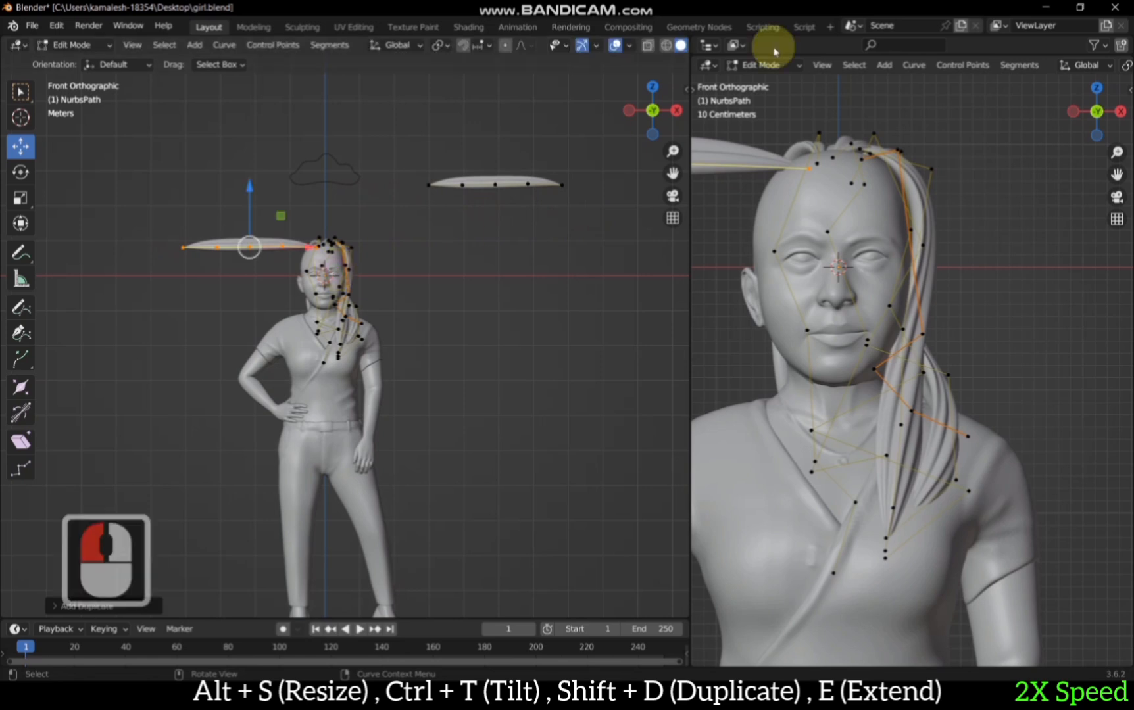
Step: In the back view, move the duplicate's four outer control points slightly up and closer to the head
left_click(639, 113)
scroll(607, 227, "up", 4)
left_click_drag(652, 92, 601, 204)
left_click(642, 119)
left_click_drag(388, 130, 621, 221)
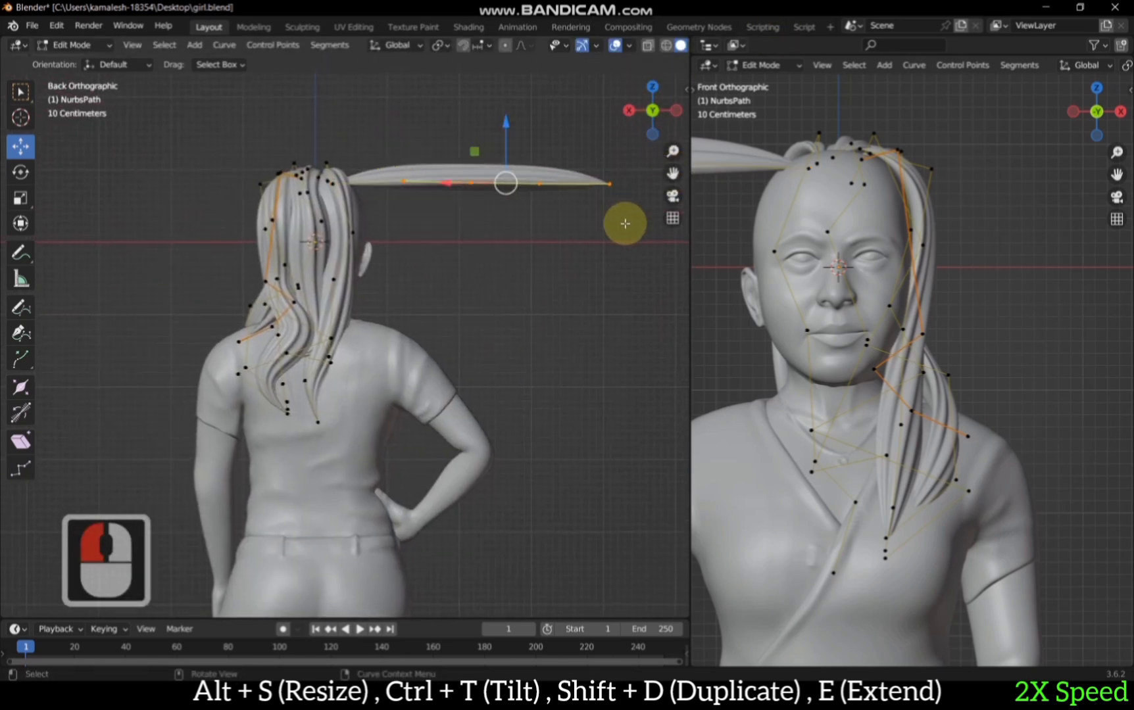
key("g")
left_click(489, 193)
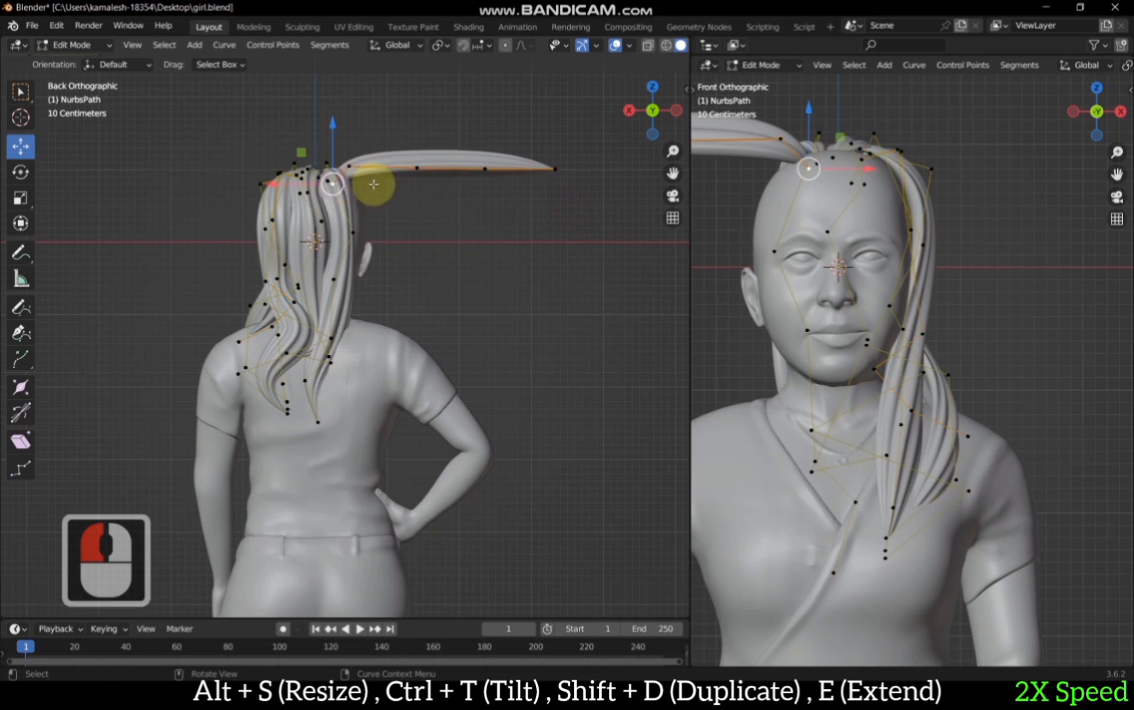
Step: In the back view, move the strand's three outer control points down beside the head so it hangs toward the shoulder
key("g")
left_click(434, 179)
key("g")
left_click(413, 204)
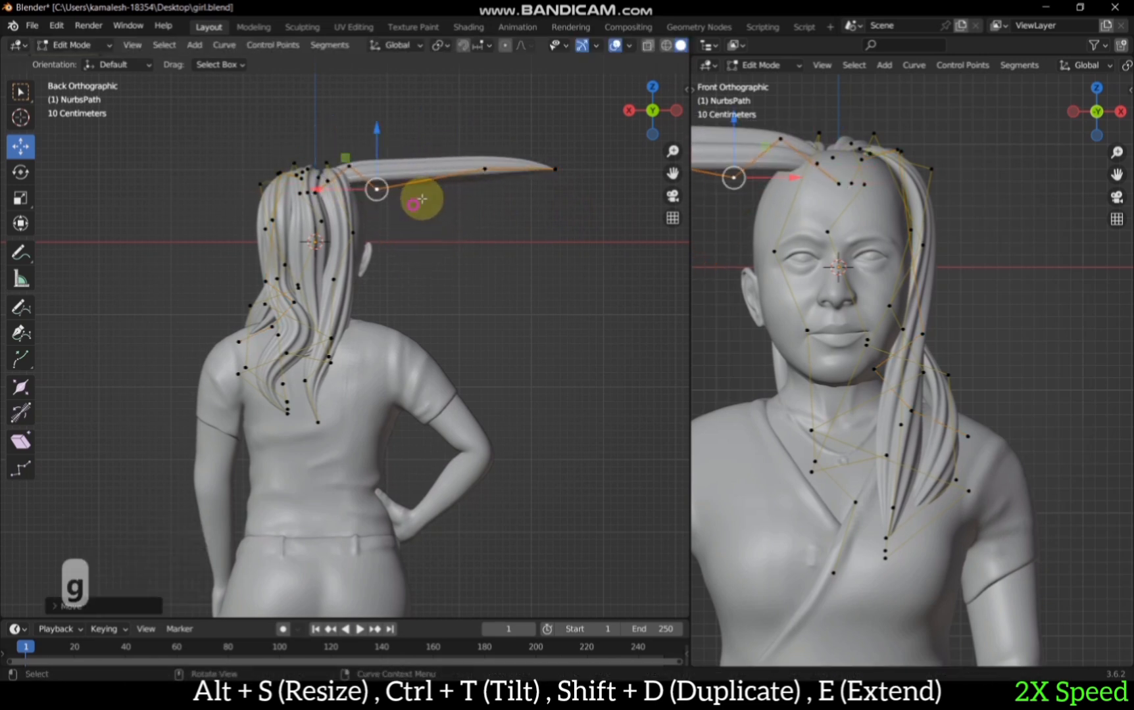
left_click(486, 172)
key("g")
left_click(374, 316)
left_click(552, 172)
key("g")
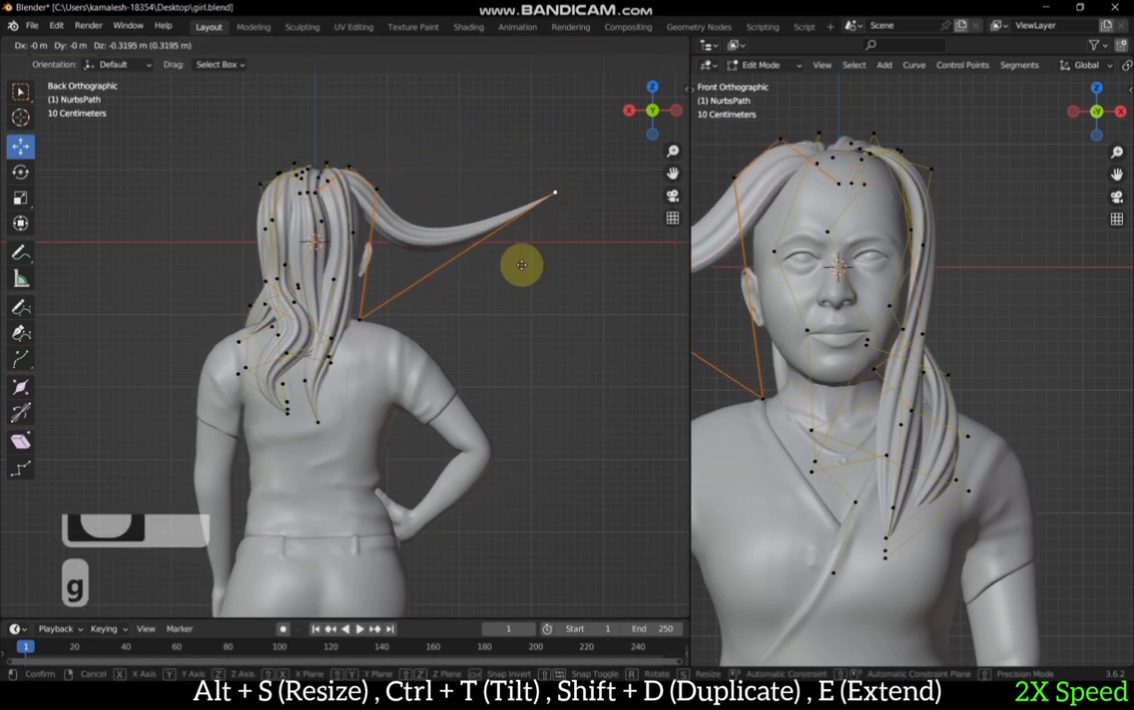
left_click(369, 362)
Step: Tilt the whole side strand in the front view so its ridges turn around the side of the head
left_click(670, 110)
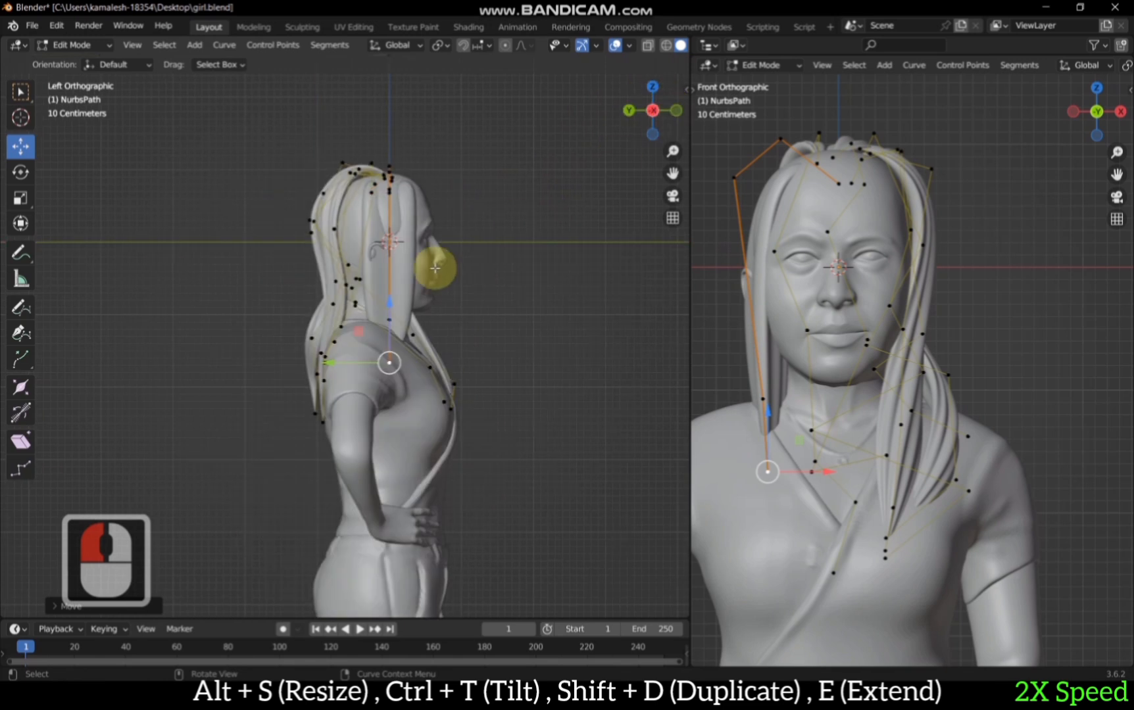
left_click(674, 107)
key("ctrl+t")
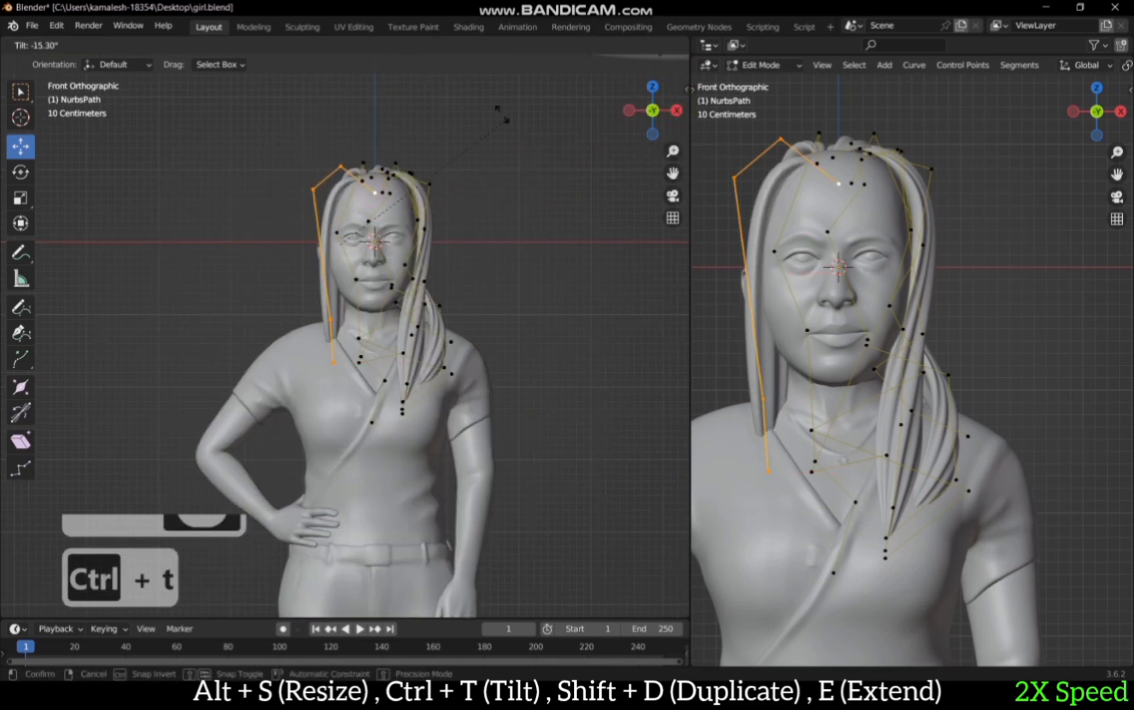
left_click(140, 385)
Step: In the front view, move the strand's crown control point up and inward and its second-to-last point up beside the jaw
scroll(440, 164, "up", 2)
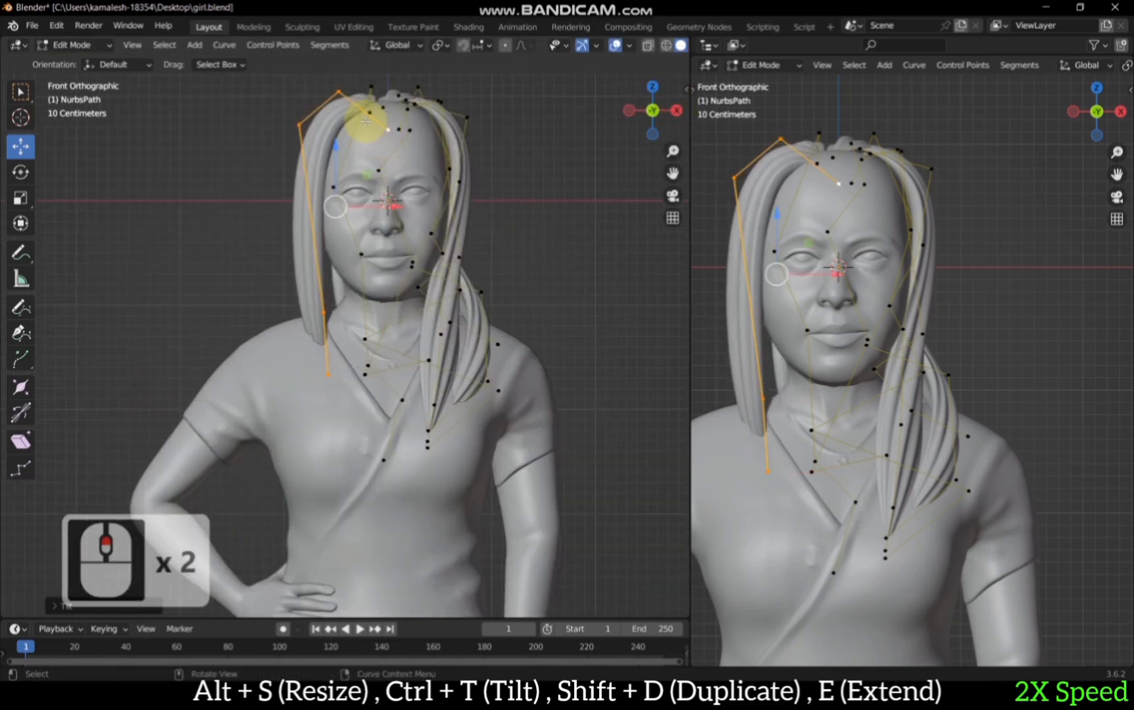
left_click(338, 92)
key("g")
left_click(353, 77)
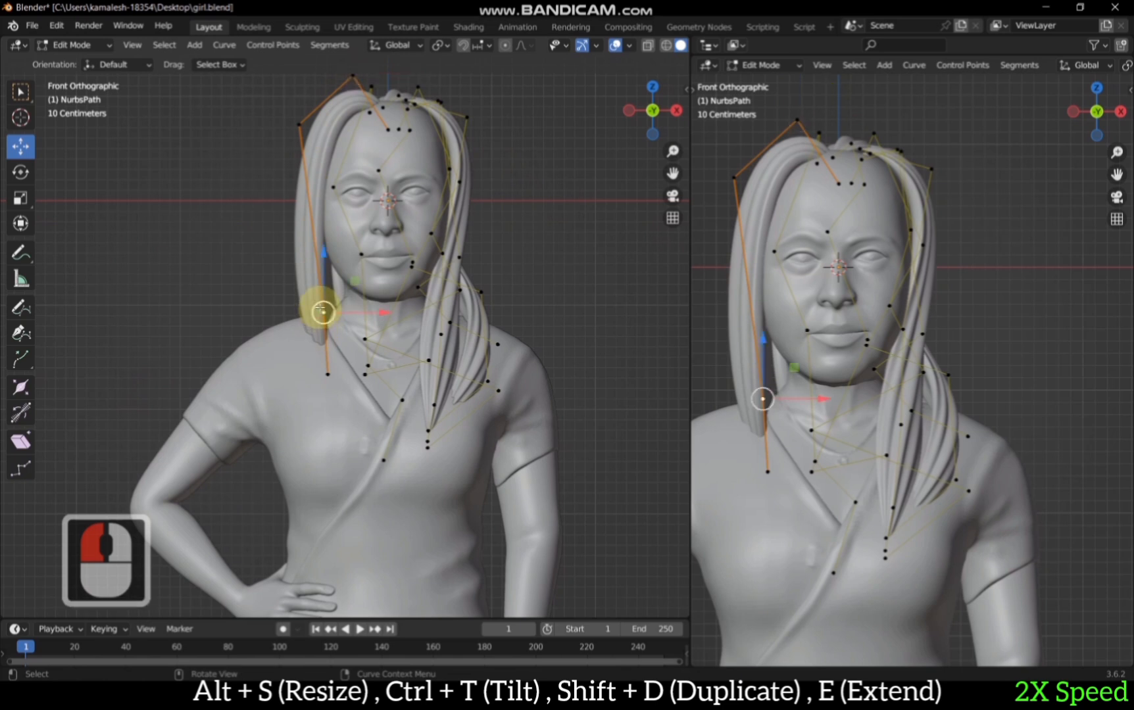
key("g")
left_click(312, 271)
Step: In the left side view, reduce the strand's thickness at its control point beside the jaw
left_click(629, 110)
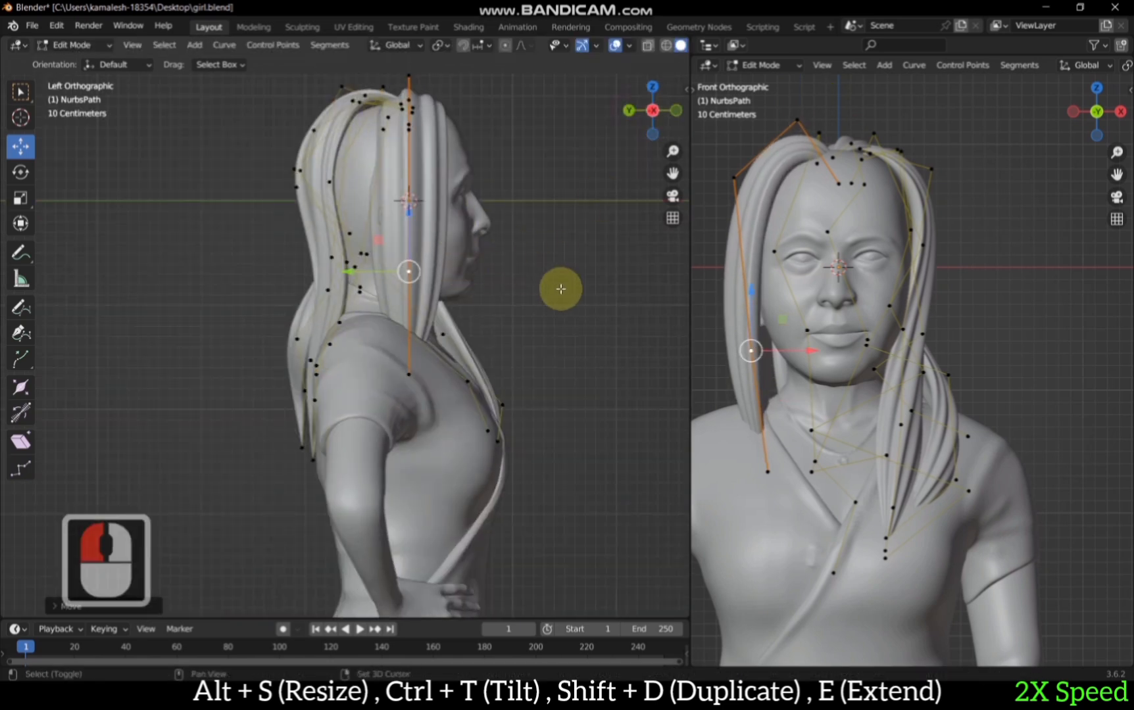
key("alt+s")
left_click(413, 362)
Step: Move the strand's end control point down in the front view and forward over the chest in the side view
left_click(676, 109)
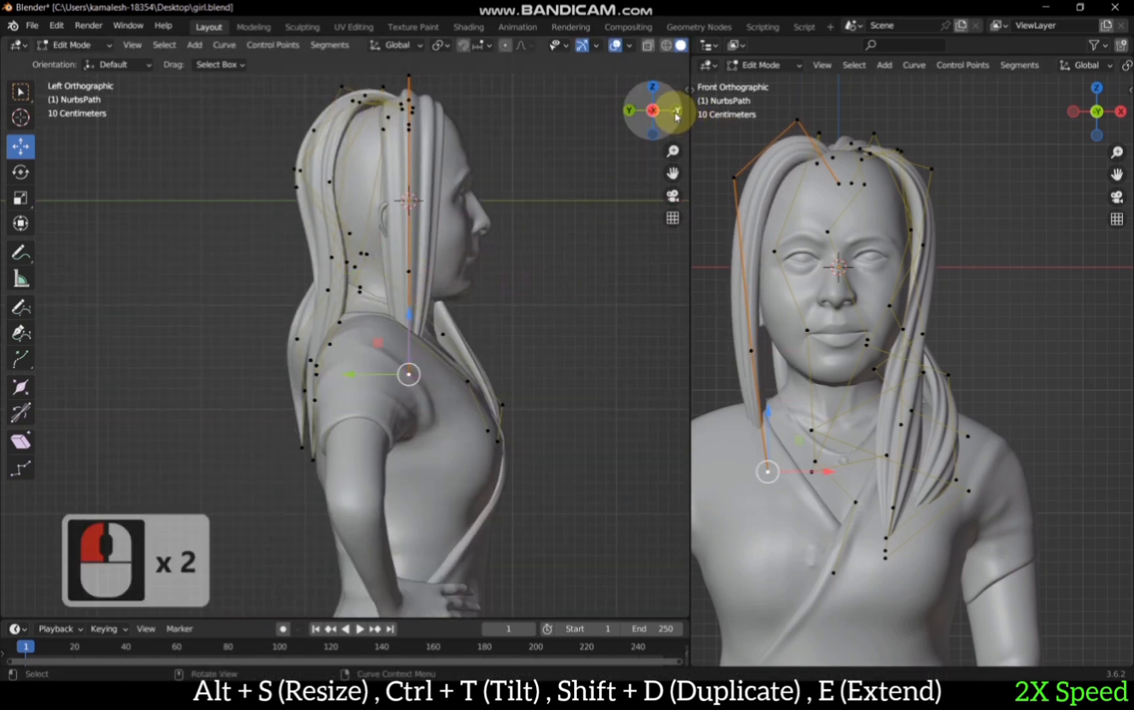
key("g")
left_click(369, 434)
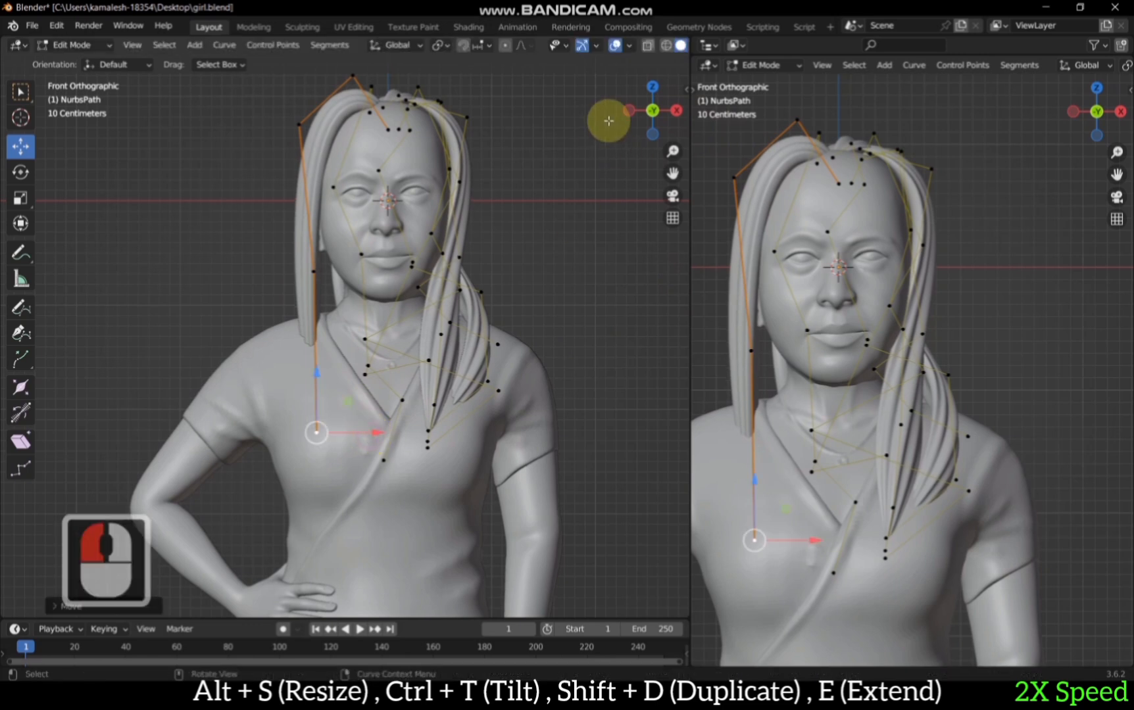
left_click(629, 109)
key("g")
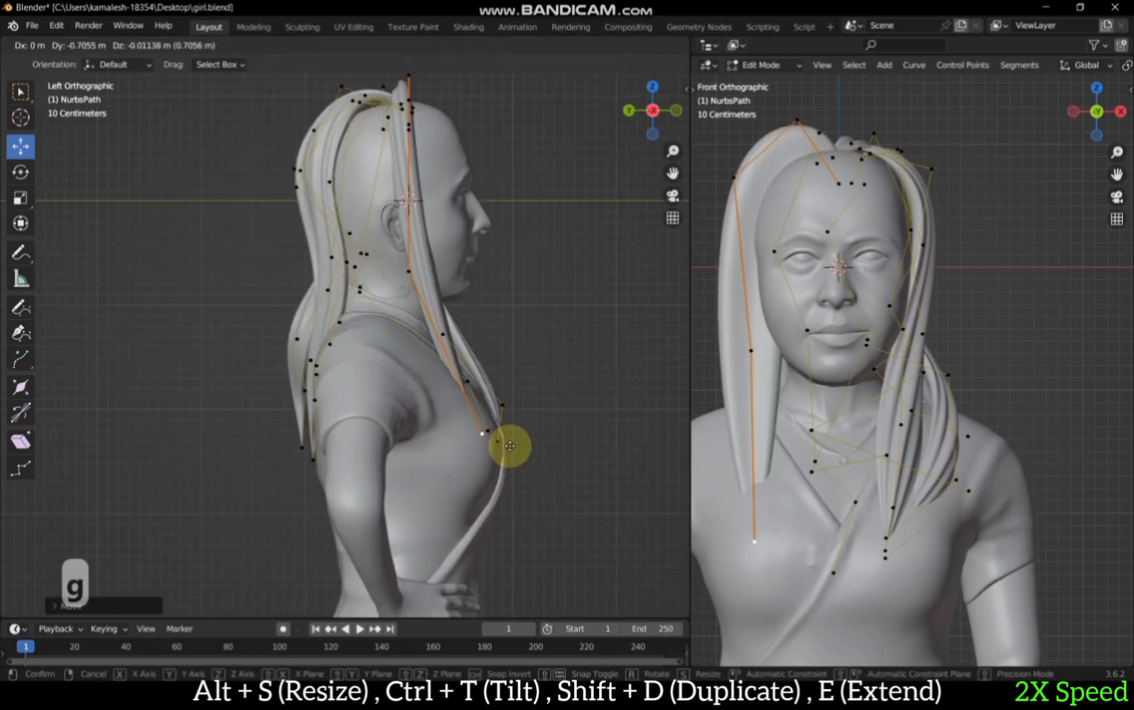
left_click(510, 446)
Step: Select the whole side strand and tilt it so its broad side wraps around the head
left_click_drag(659, 122, 559, 200)
left_click(457, 209, "ctrl")
key("ctrl+t")
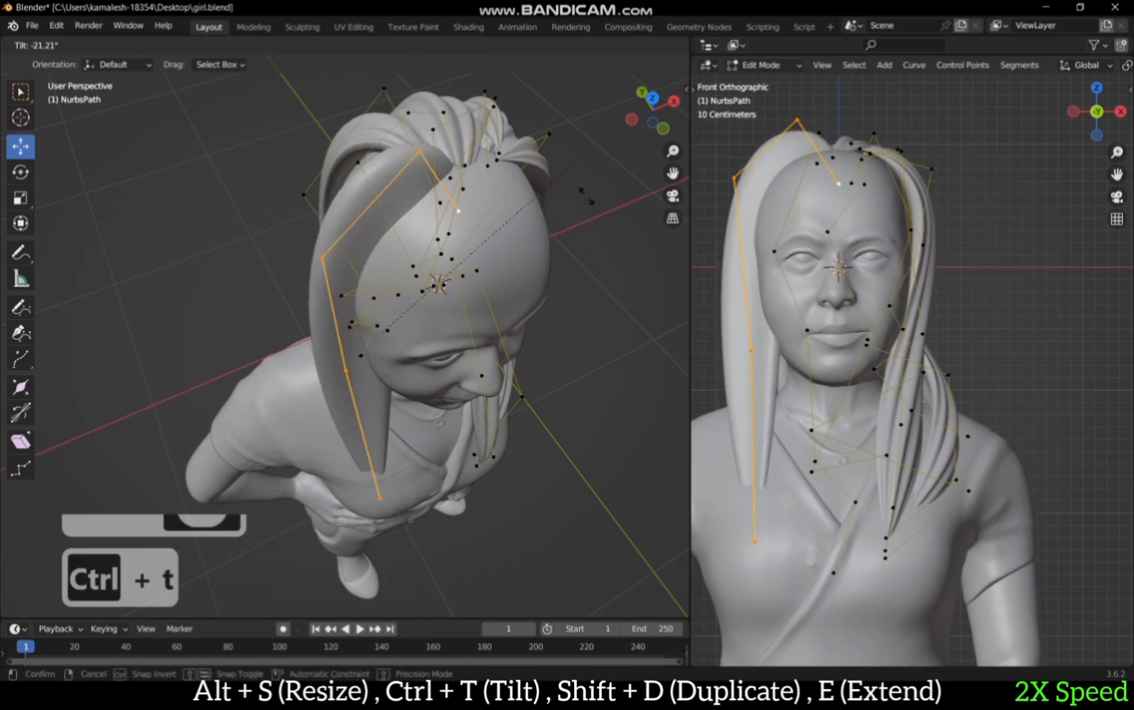
left_click(684, 247)
Step: Adjust the side strand's thickness at its control point above the crown
left_click(661, 130)
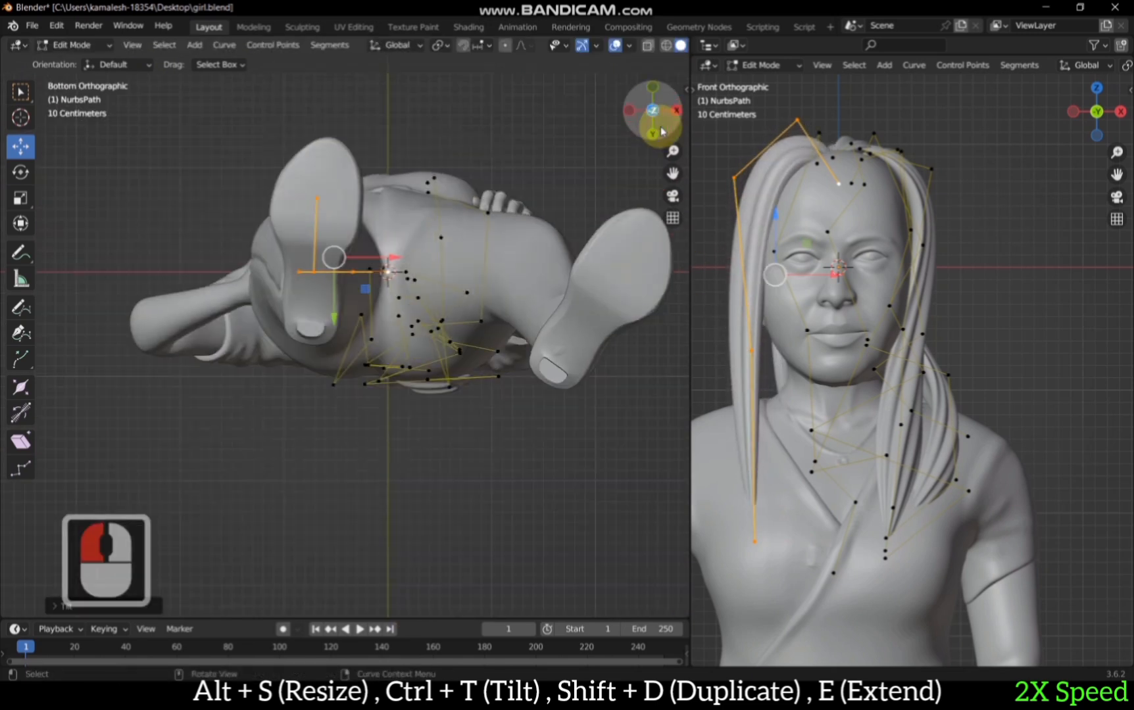
left_click(657, 91)
left_click_drag(672, 174, 691, 272)
scroll(641, 148, "up", 1)
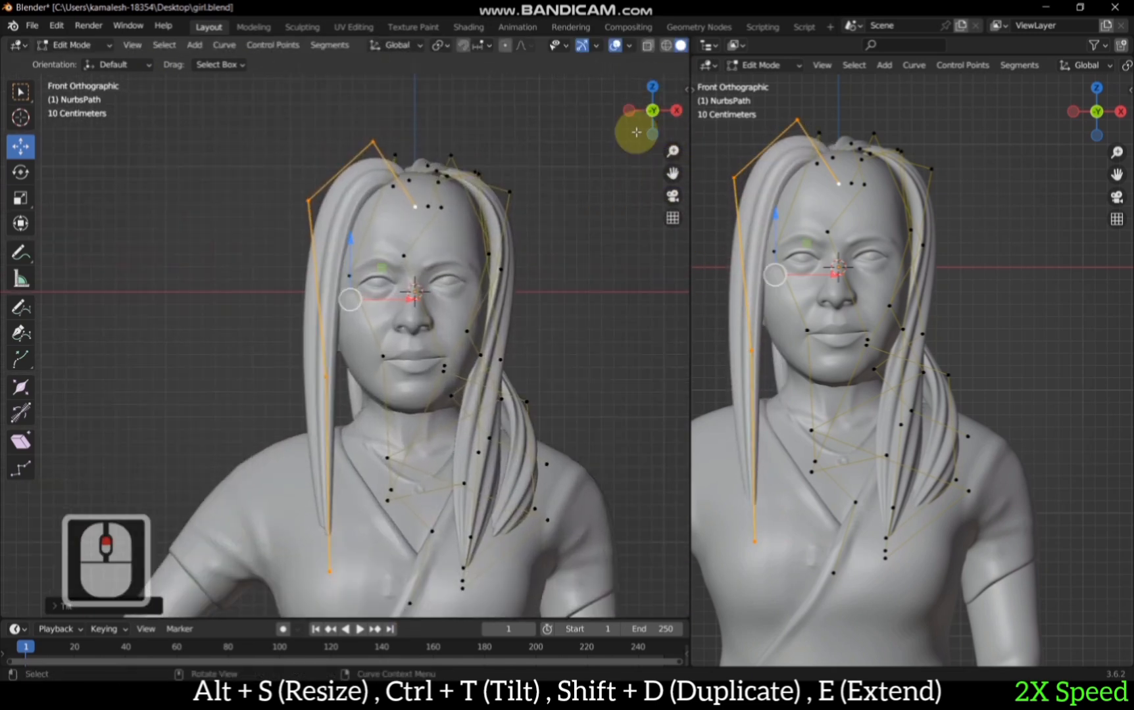
left_click(629, 111)
left_click_drag(652, 110, 516, 169)
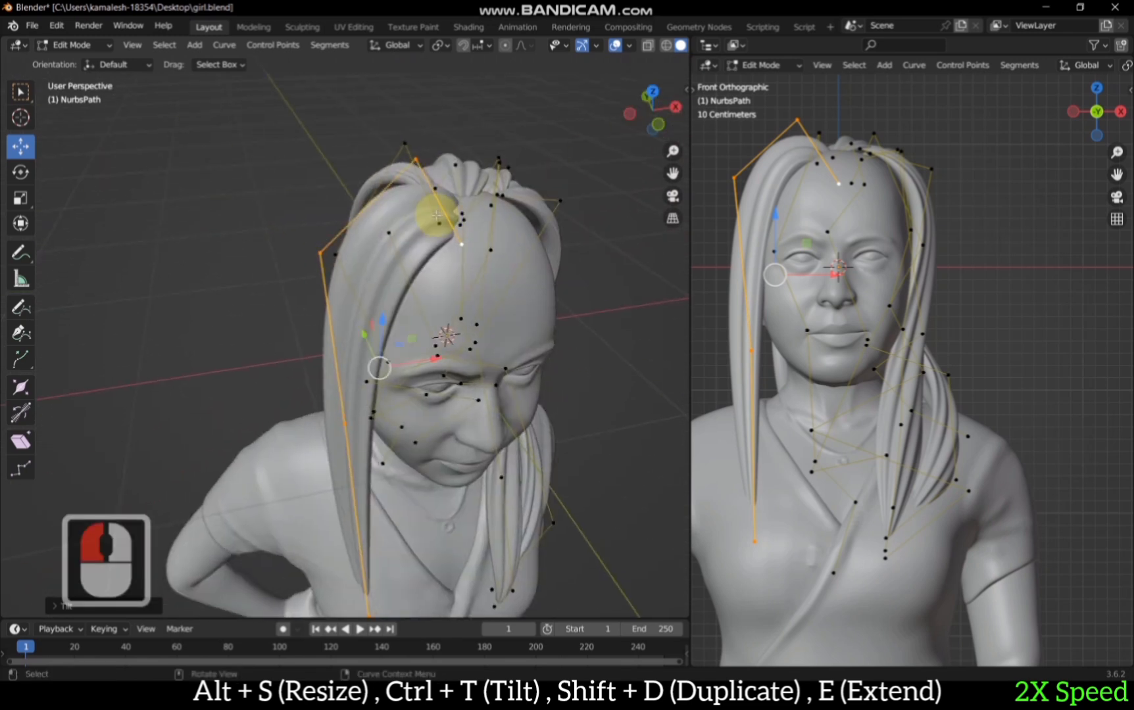
left_click(417, 160)
key("alt+s")
left_click(621, 100)
Step: In the front view, move the strand's root control point across the forehead past the centre line and slightly up
left_click(652, 90)
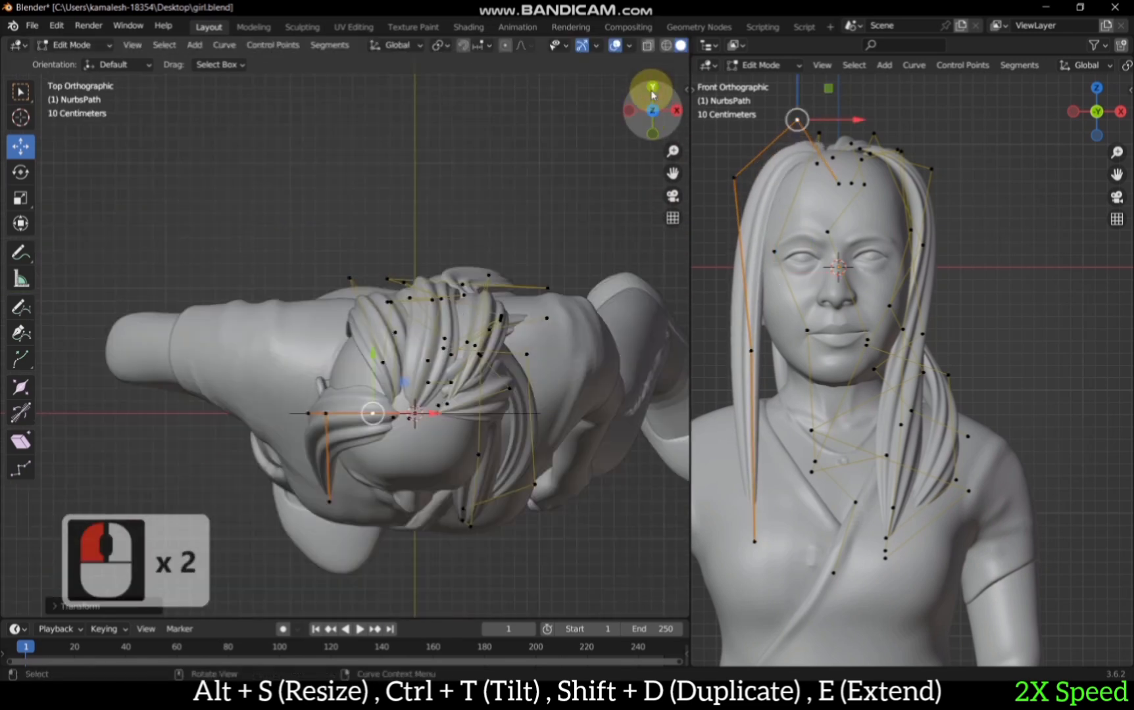
left_click(655, 131)
key("g")
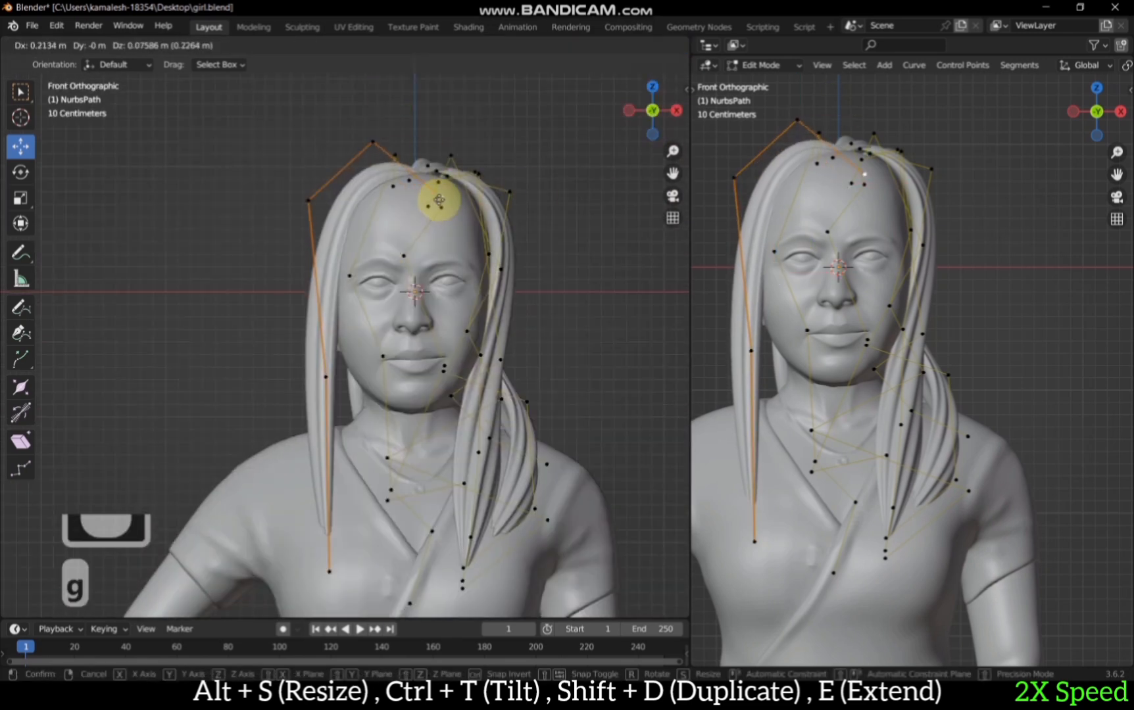
left_click(633, 97)
Step: Move the strand's root control point forward in the top view and slightly down onto the hairline in the front view
left_click(652, 87)
key("g")
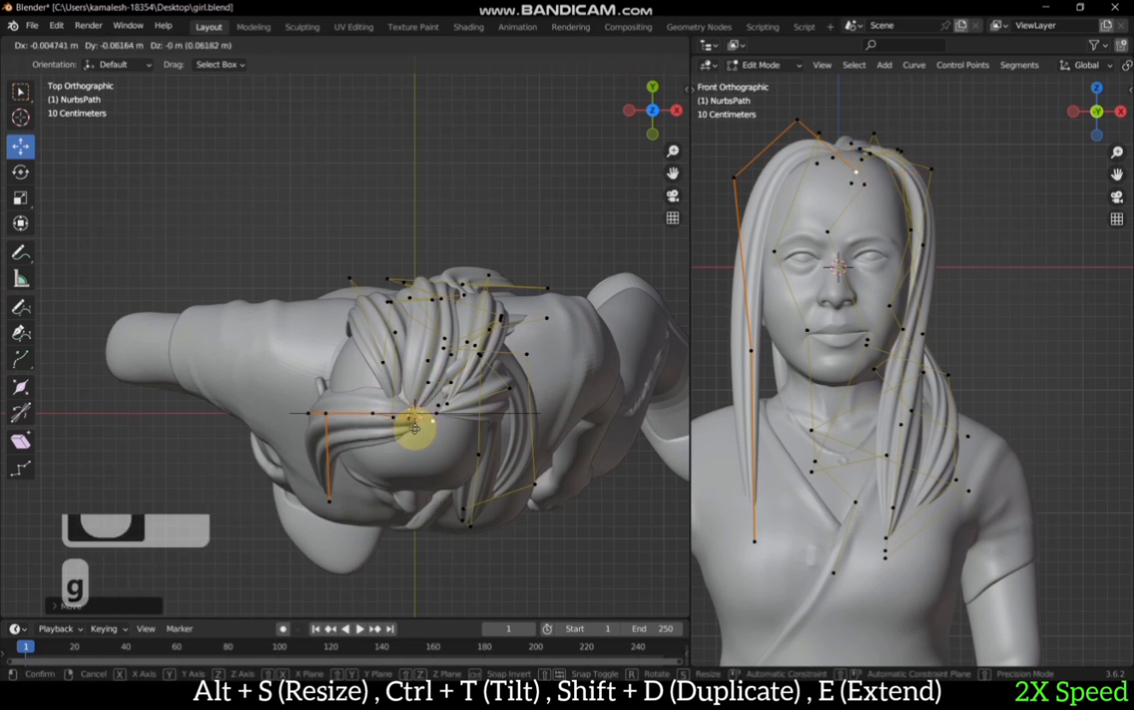
left_click(423, 461)
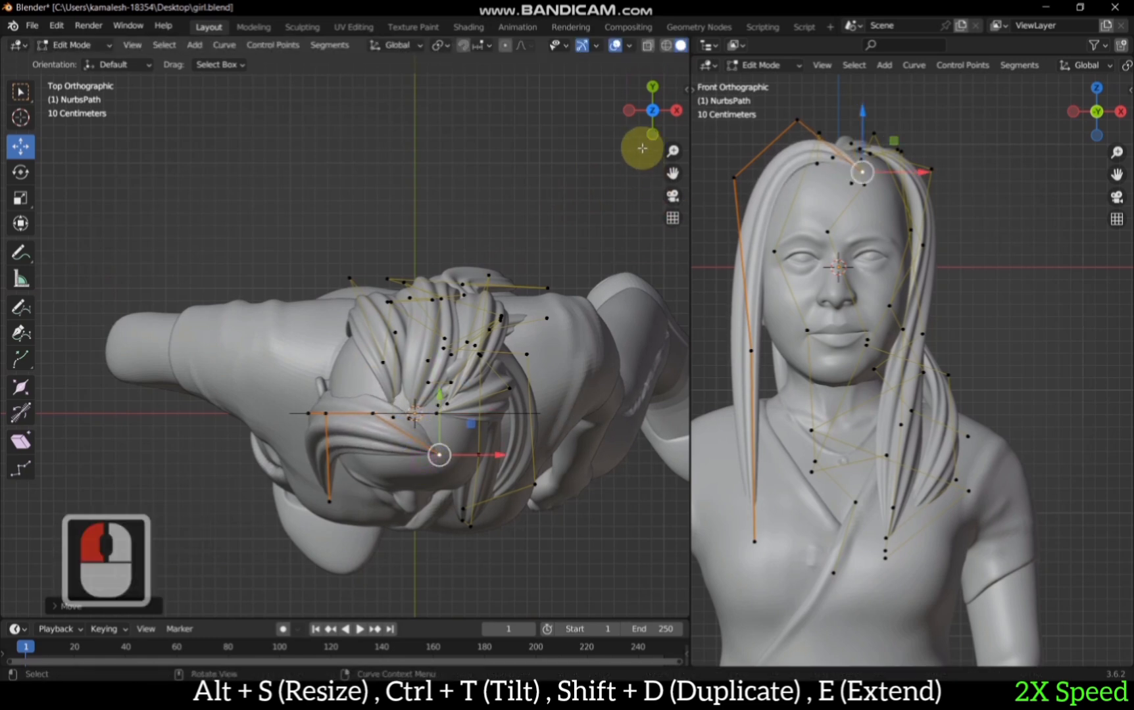
left_click(652, 134)
key("g")
left_click(410, 211)
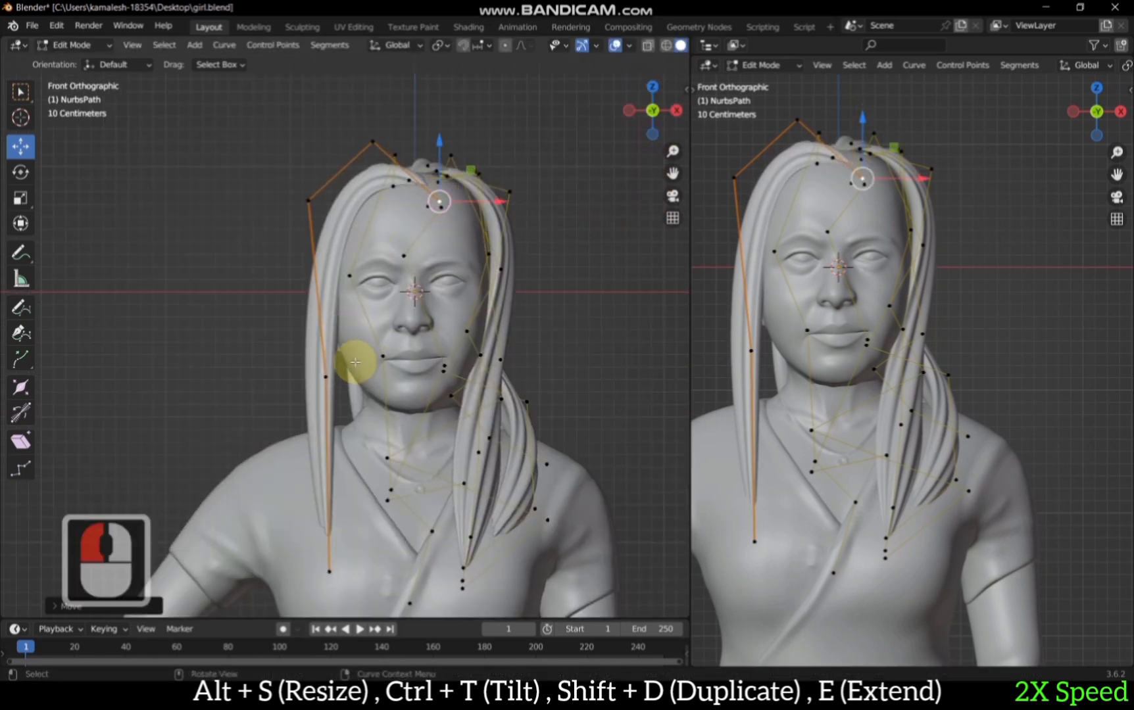
Step: Move the strand's control point beside the jaw inward toward the neck in the front view
left_click_drag(664, 170, 671, 91)
key("g")
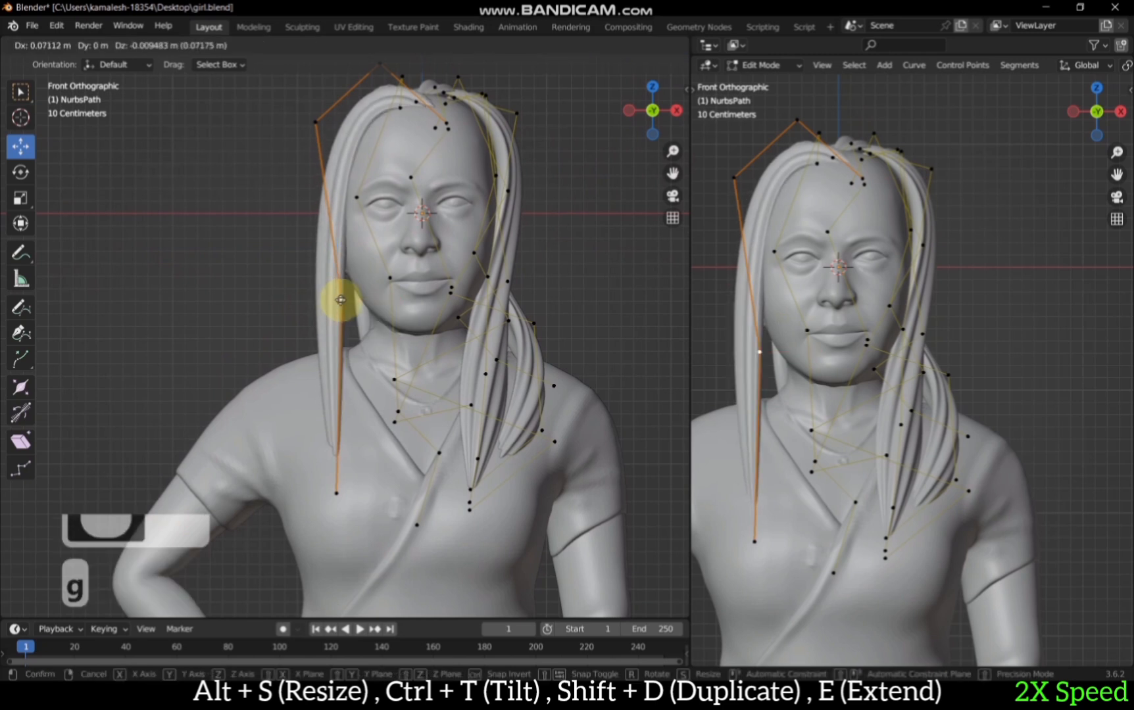
left_click(352, 300)
Step: Subdivide the strand's lowest segment and reposition the new control point in front of the shoulder
left_click(338, 490)
right_click(351, 302)
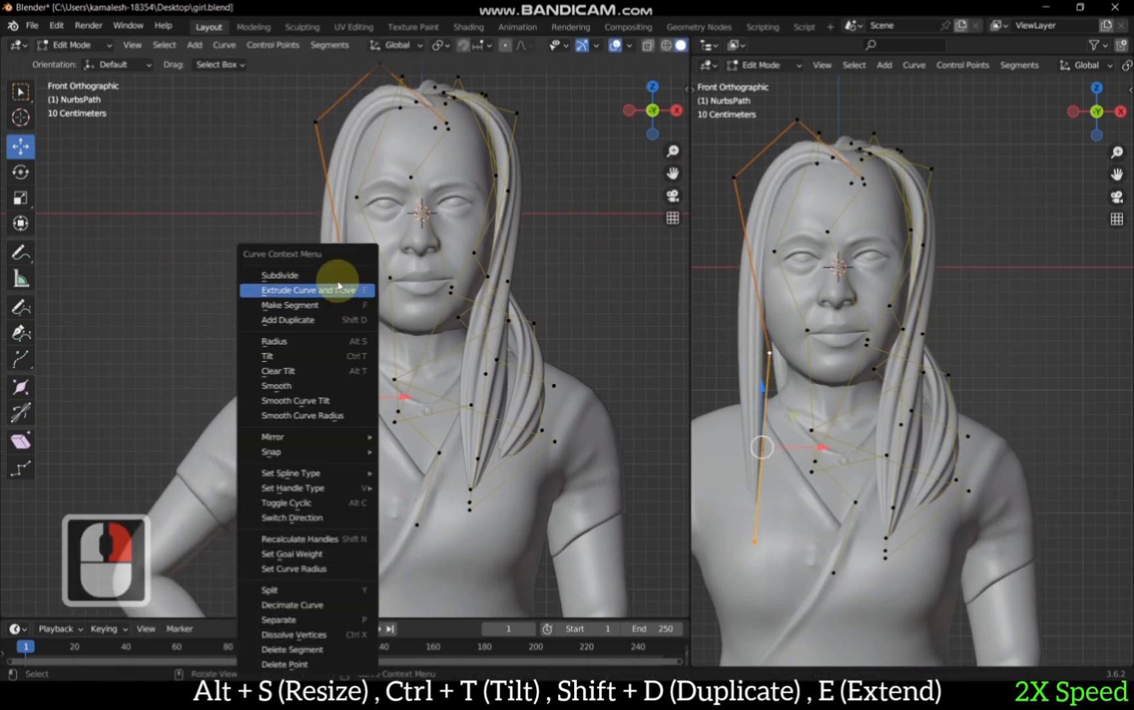
left_click(346, 290)
key("g")
left_click(348, 417)
Step: Lower the strand's crown control point onto the head and move the temple point outward and down to round the side
scroll(331, 142, "down", 1)
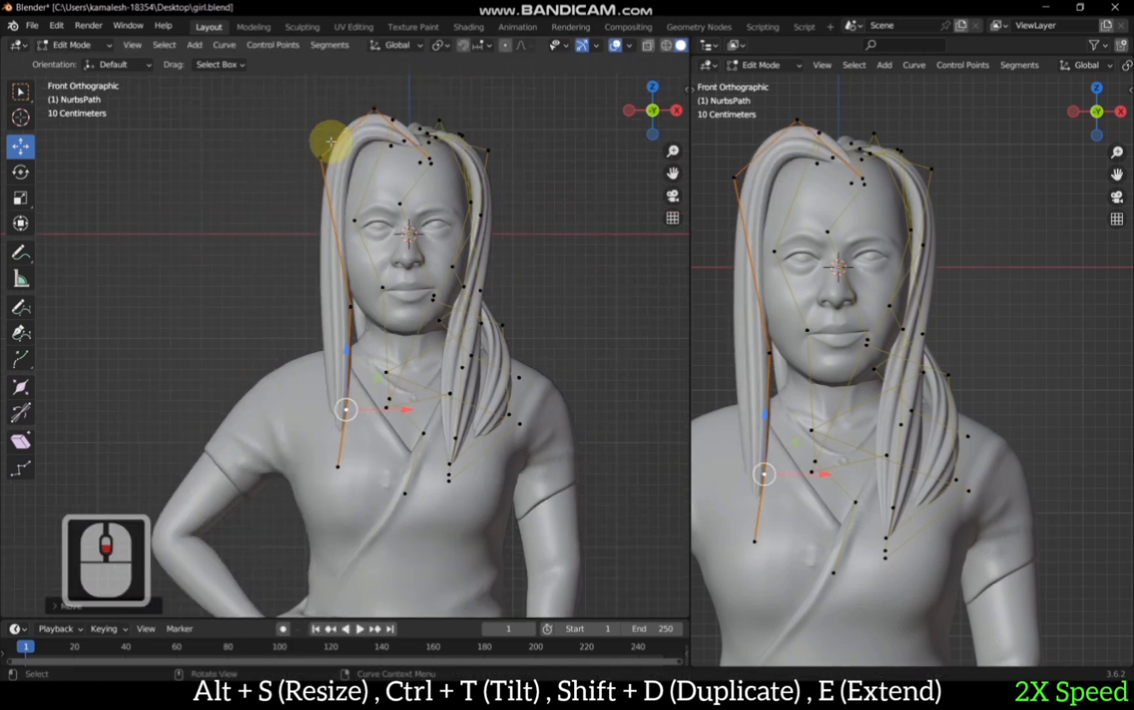
key("g")
left_click(380, 118)
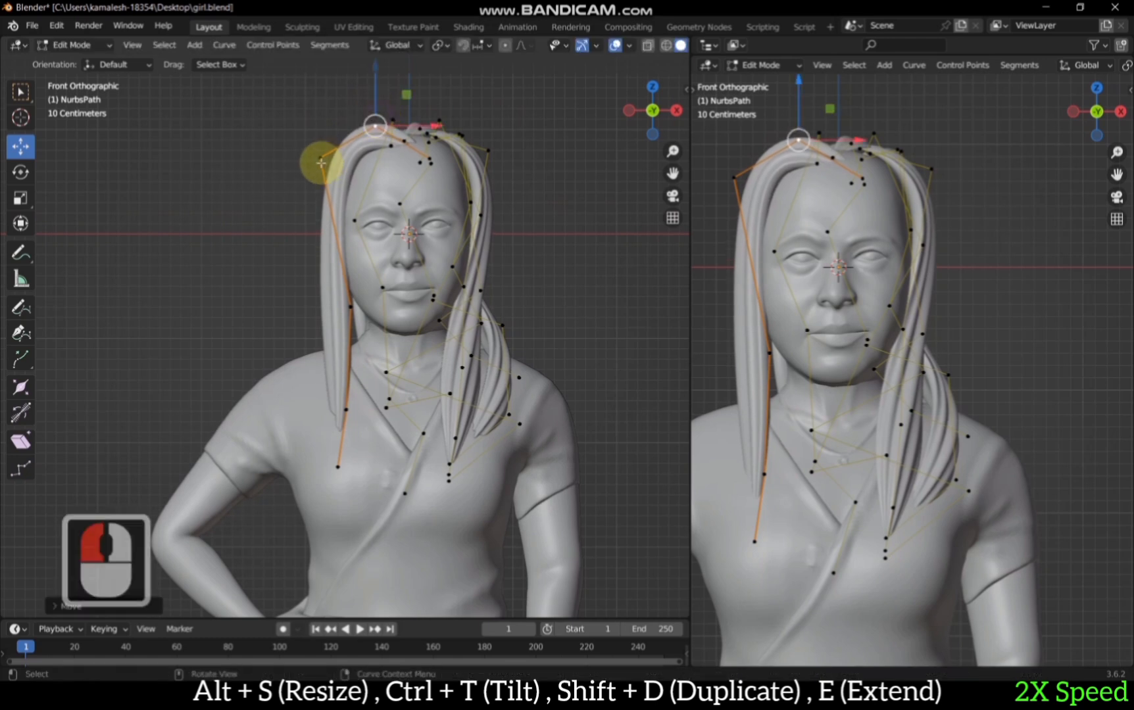
left_click(321, 162)
key("g")
left_click(304, 223)
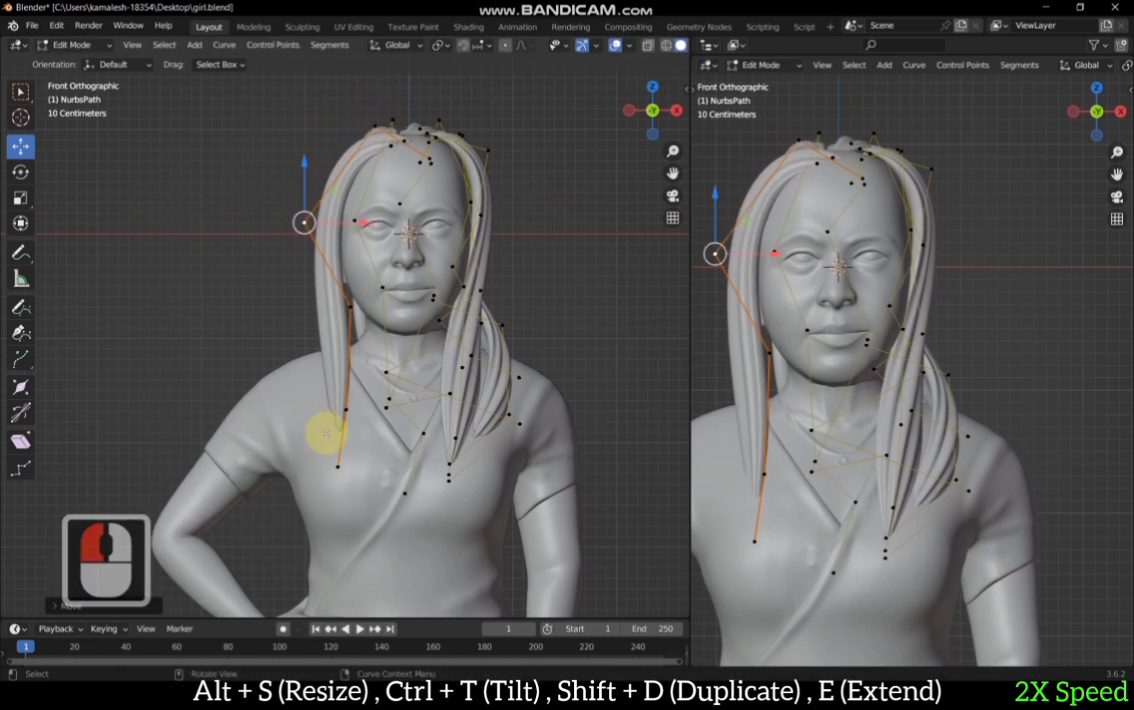
Step: Select the whole shaped strand and place a duplicate of it beyond the opposite side of the head
left_click(441, 155, "ctrl")
right_click(551, 151)
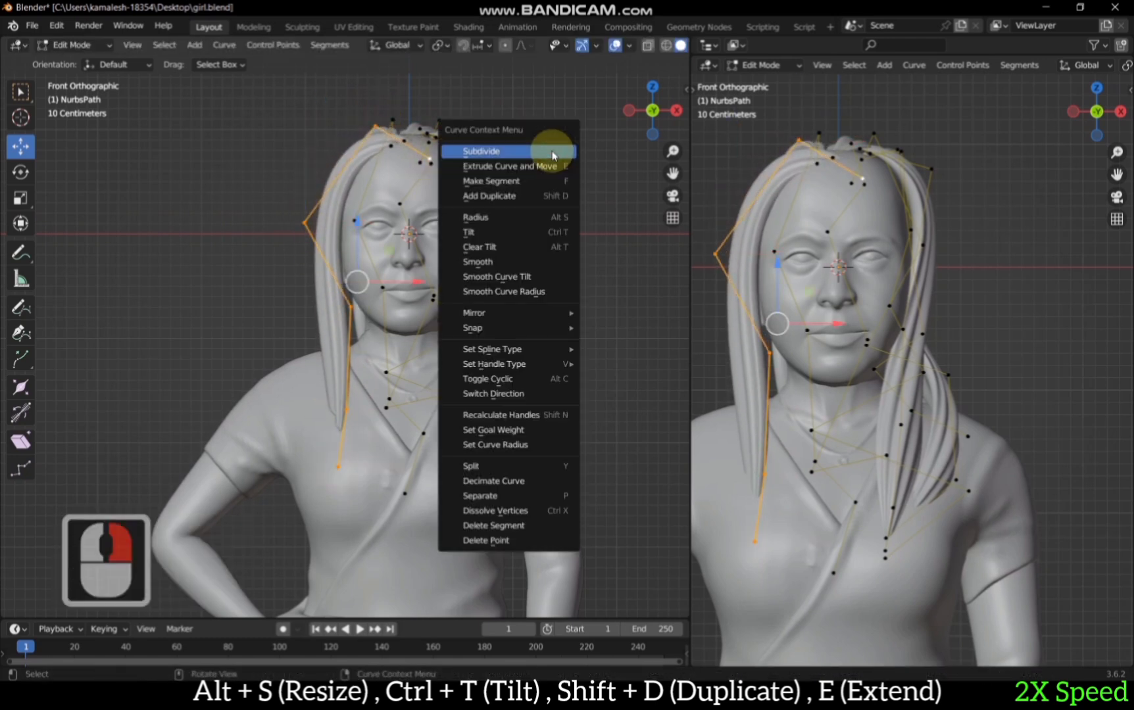
key("shift+d")
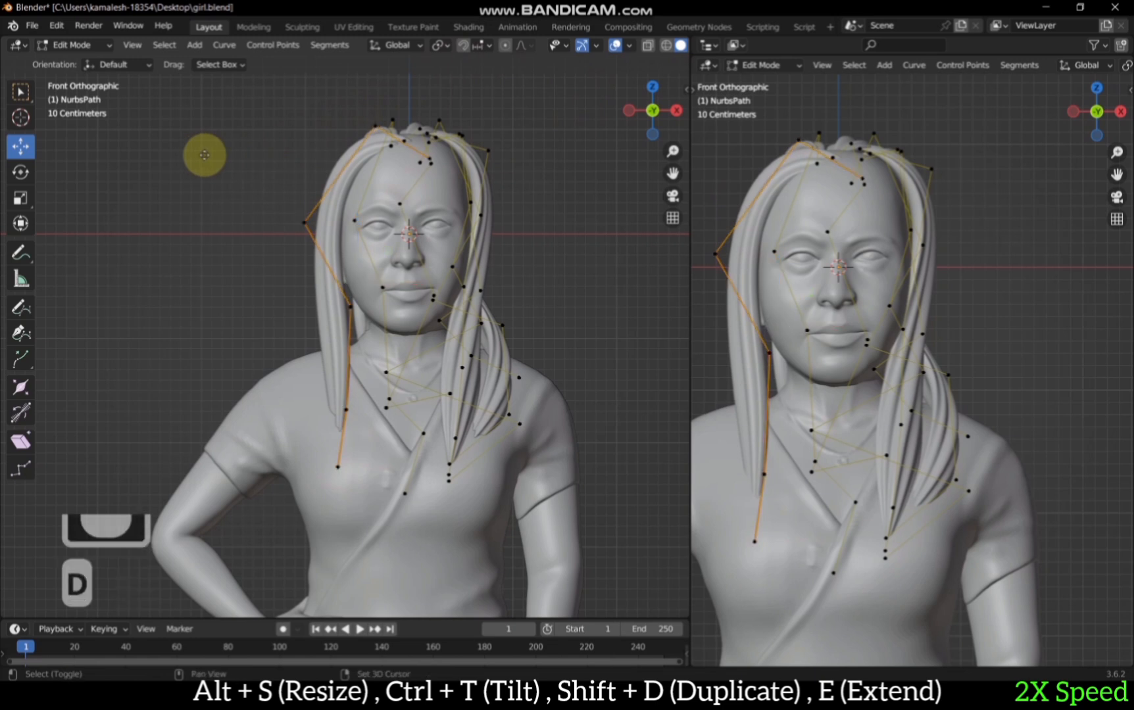
left_click(590, 223)
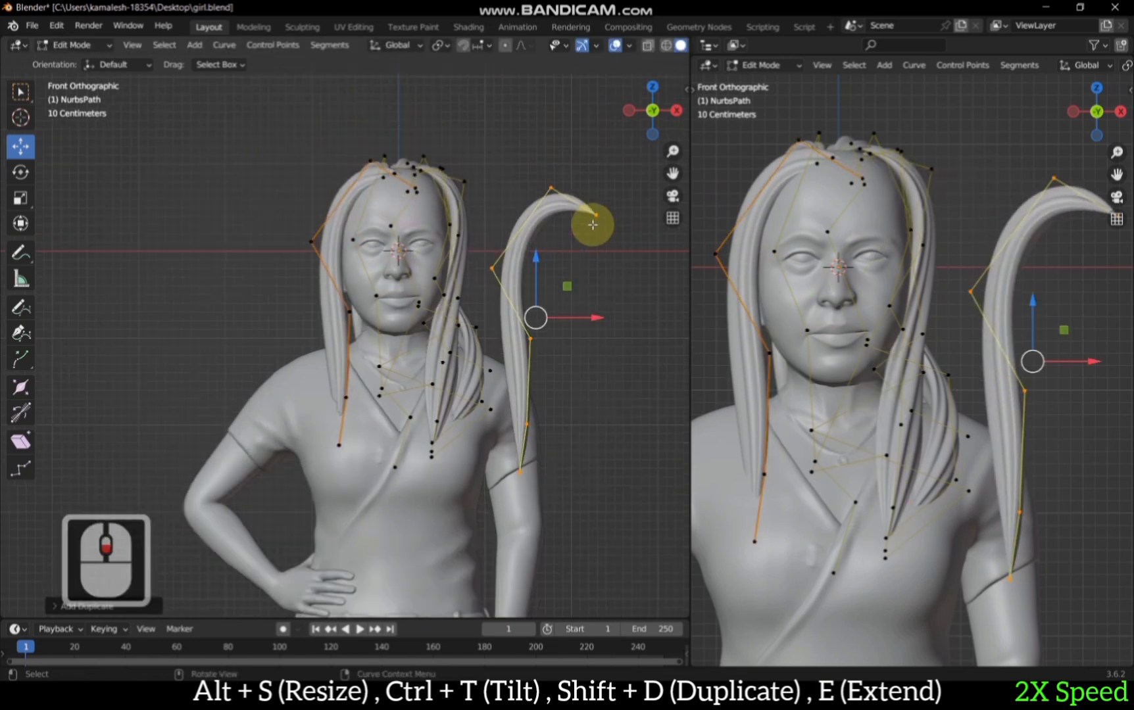
Step: Mirror the duplicate strand along the X axis and move it onto the opposite side of the head
right_click(595, 260)
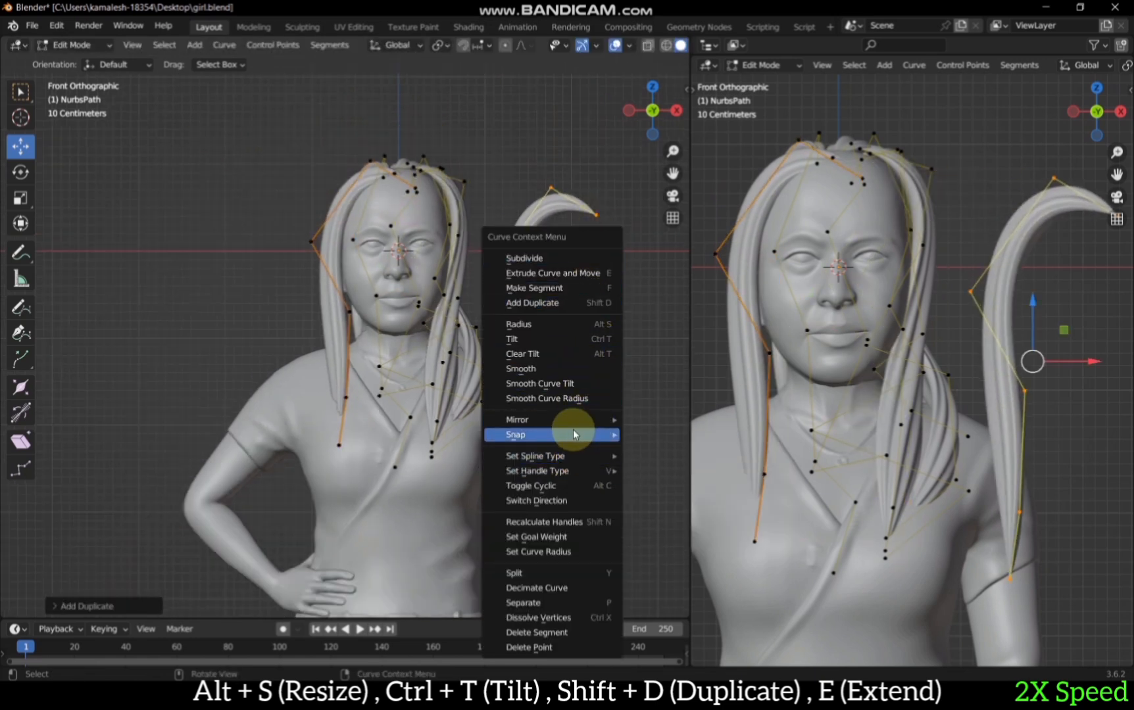
mouse_move(573, 419)
left_click(783, 438)
key("g")
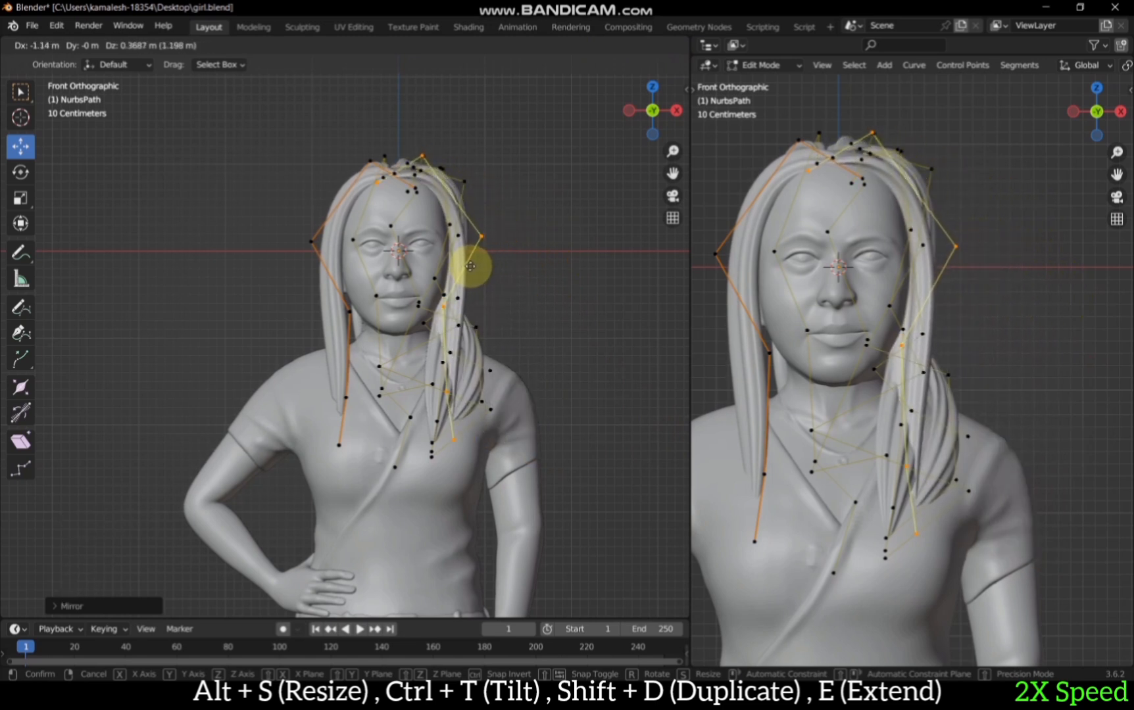
left_click(469, 266)
Step: Tilt the mirrored strand so its ridged surface faces outward along the side of the head
left_click_drag(635, 117, 558, 144)
middle_click_drag(558, 144, 536, 273)
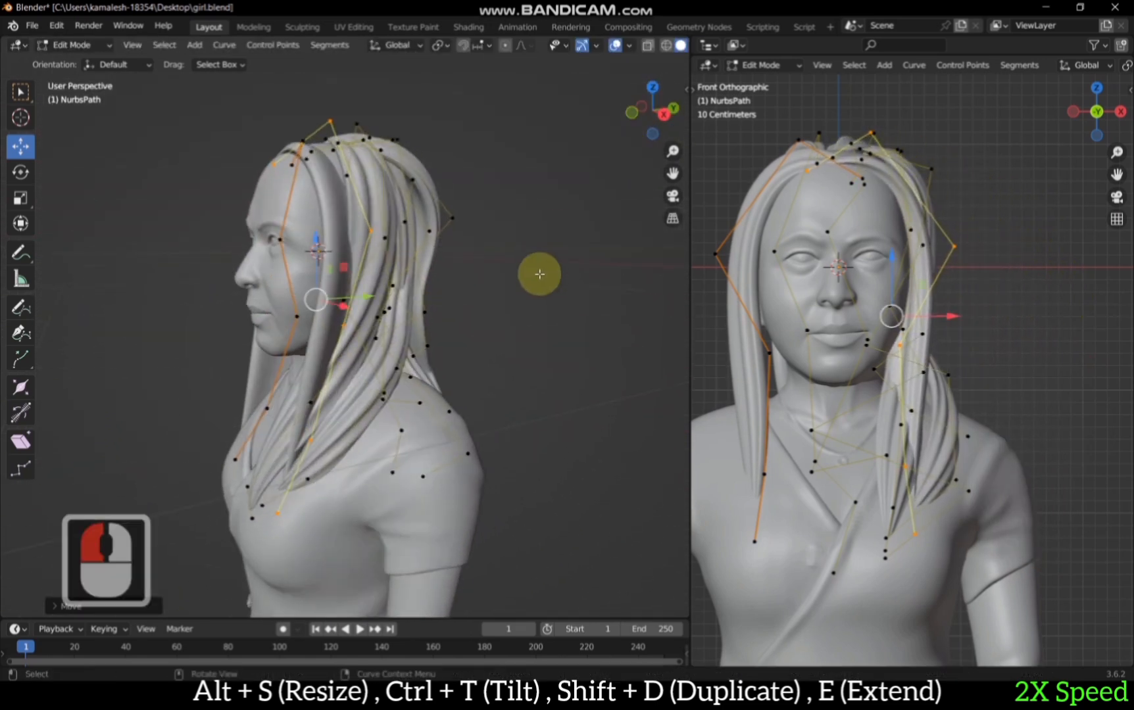
key("ctrl+t")
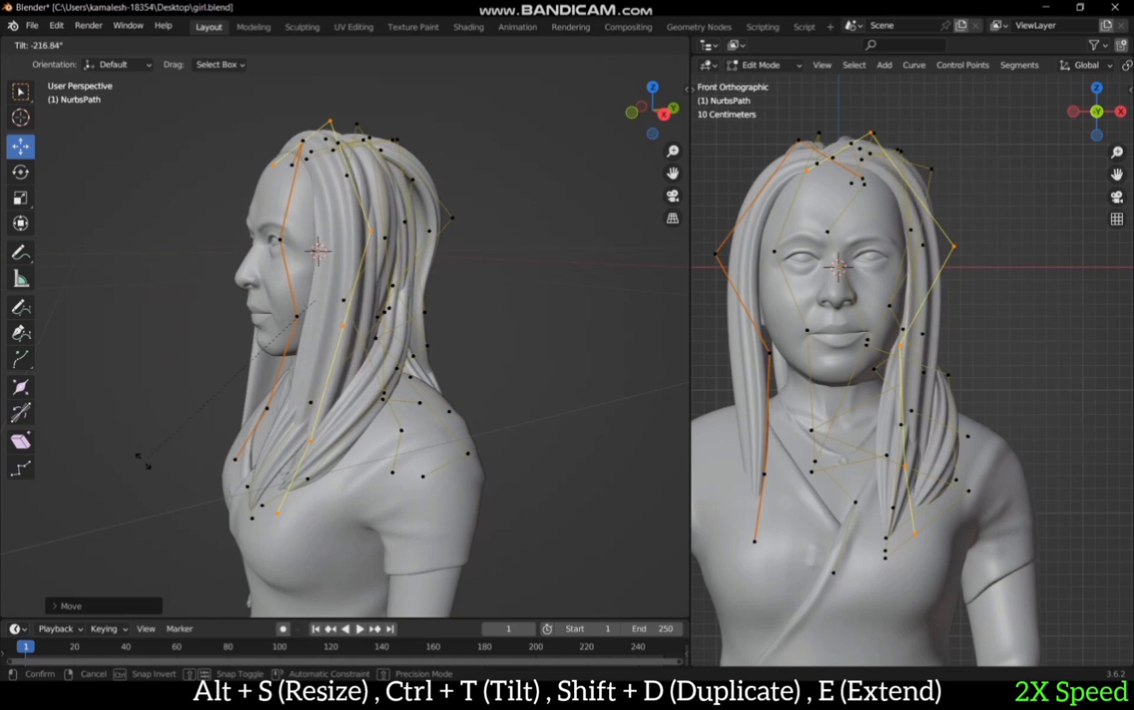
left_click(113, 427)
Step: In the right side view, move the mirrored strand's jaw-level control point forward in front of the neck
left_click(648, 109)
left_click(675, 112)
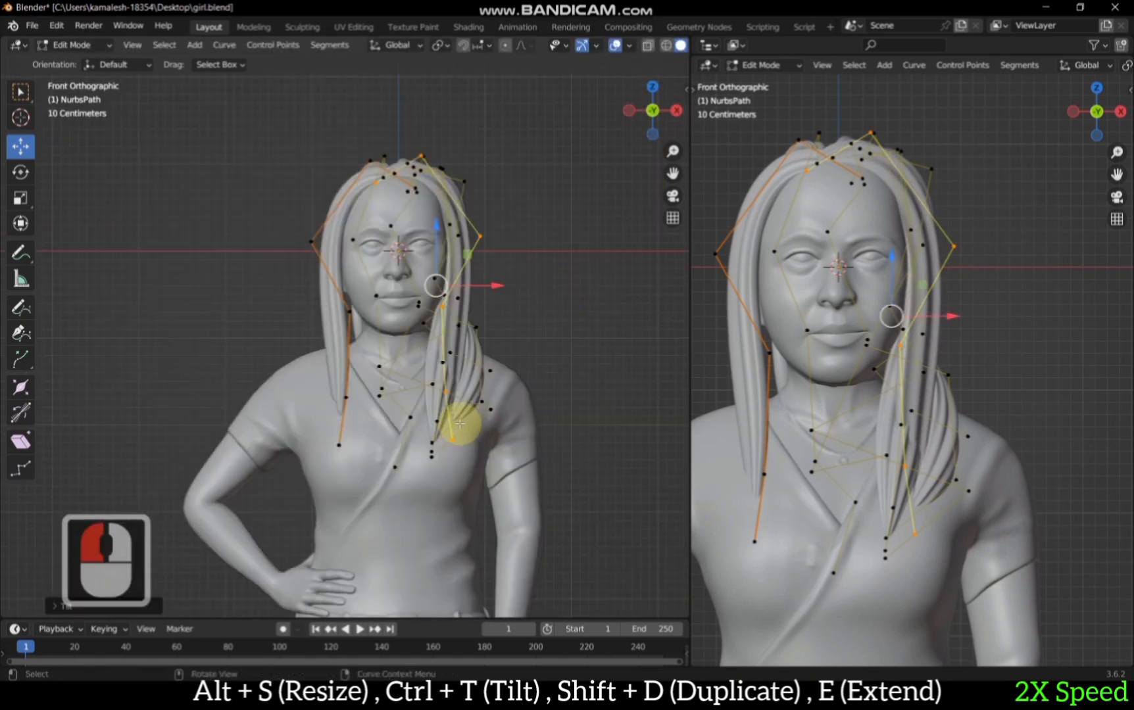
left_click_drag(652, 110, 650, 113)
double_click(653, 109)
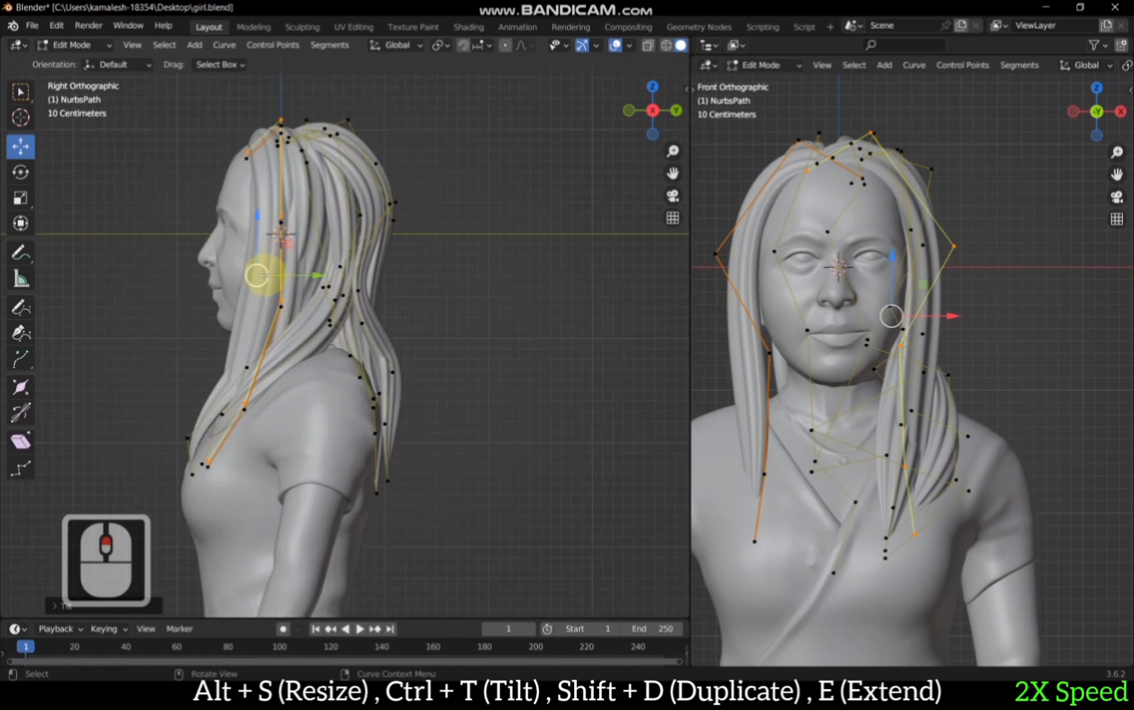
left_click(281, 299)
key("g")
left_click(450, 264)
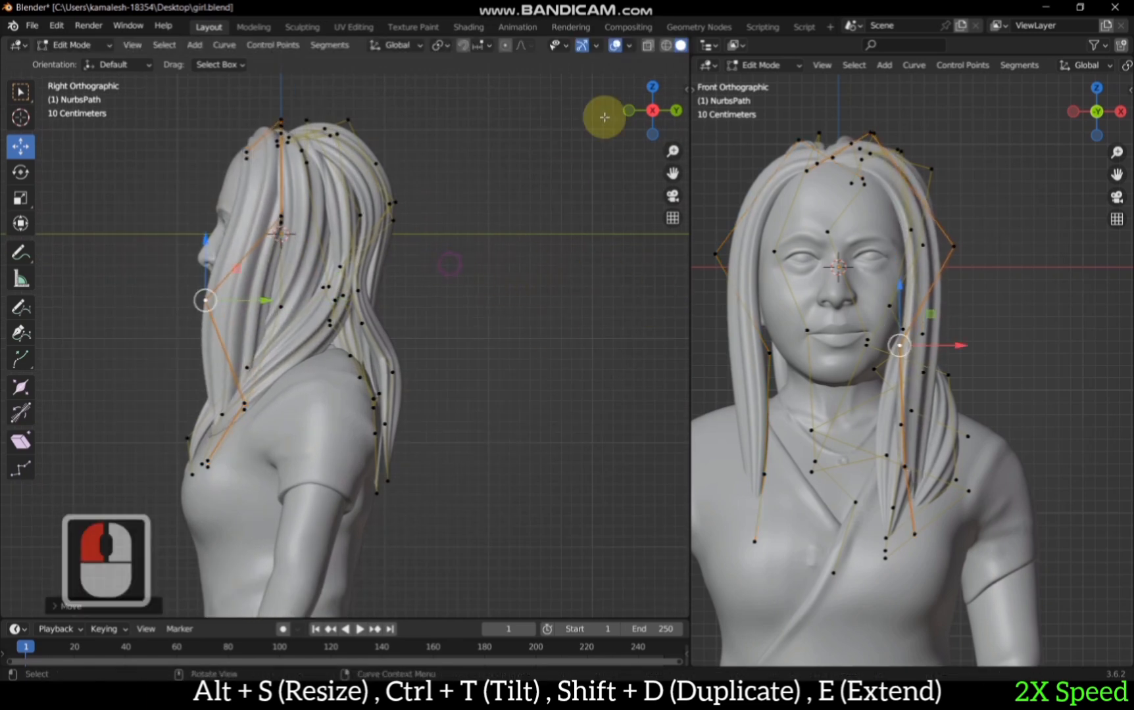
Step: In the front view, adjust the mirrored strand's thickness at its jaw-level control point
double_click(630, 111)
key("alt+s")
left_click(514, 210)
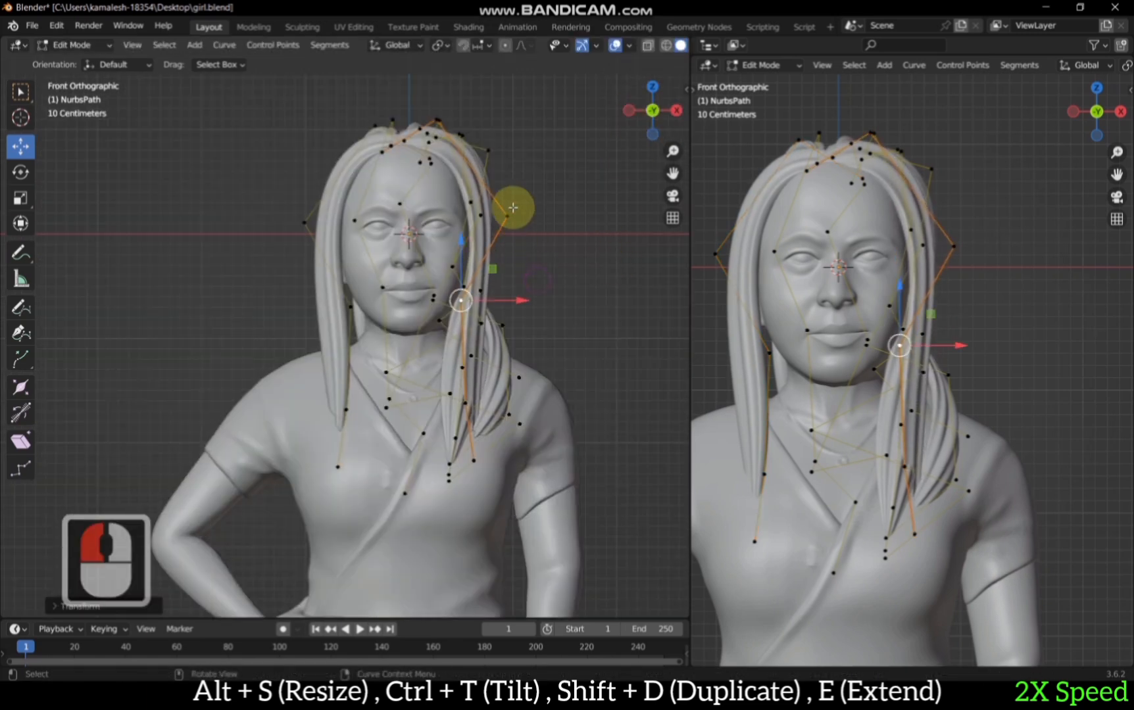
Step: Adjust the mirrored strand's thickness at its outer control point beside the temple
left_click(506, 216)
key("alt+s")
left_click(463, 425)
Step: In the front view, raise the mirrored strand's tip and move the control point above it outward over the shoulder
left_click(475, 460)
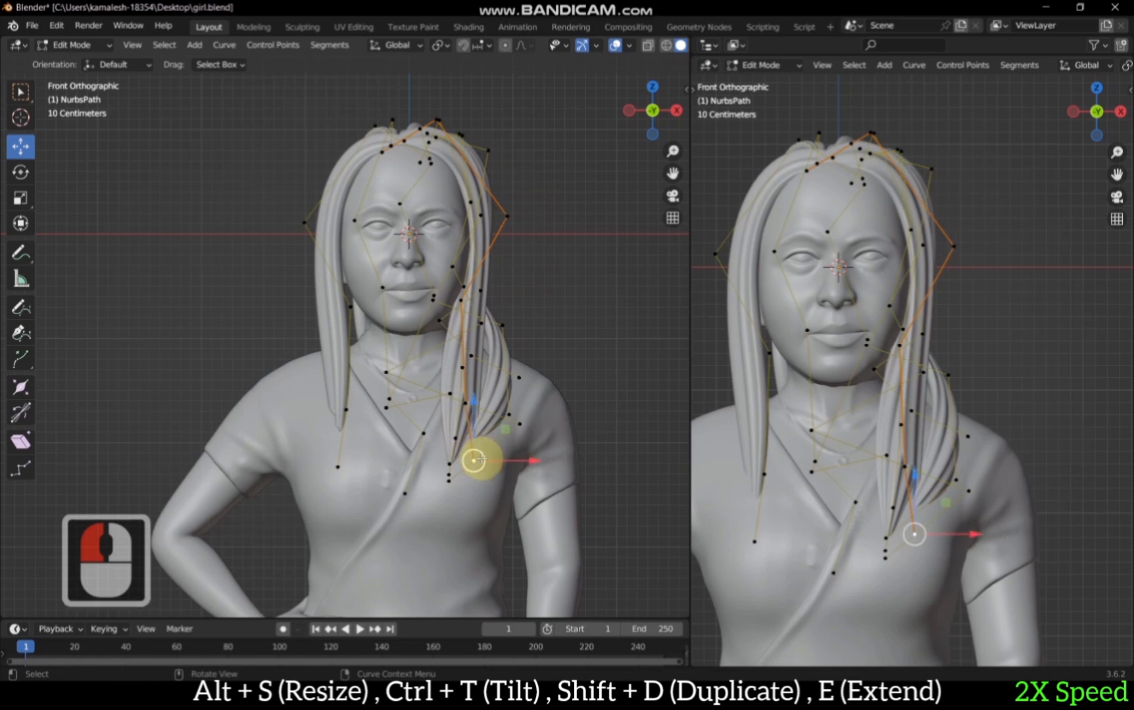
key("g")
left_click(475, 405)
key("g")
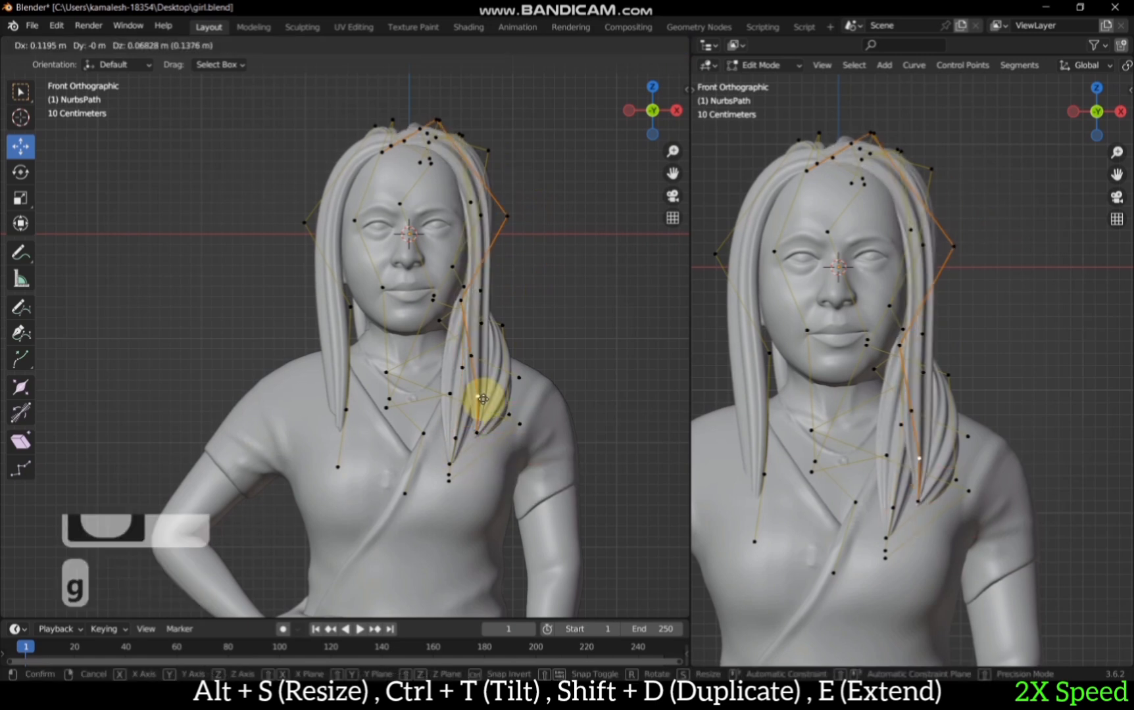
left_click(508, 398)
Step: In the right side view, move the mirrored strand's temple-level control point slightly backward and down
middle_click_drag(508, 397, 533, 405)
left_click_drag(644, 103, 546, 125)
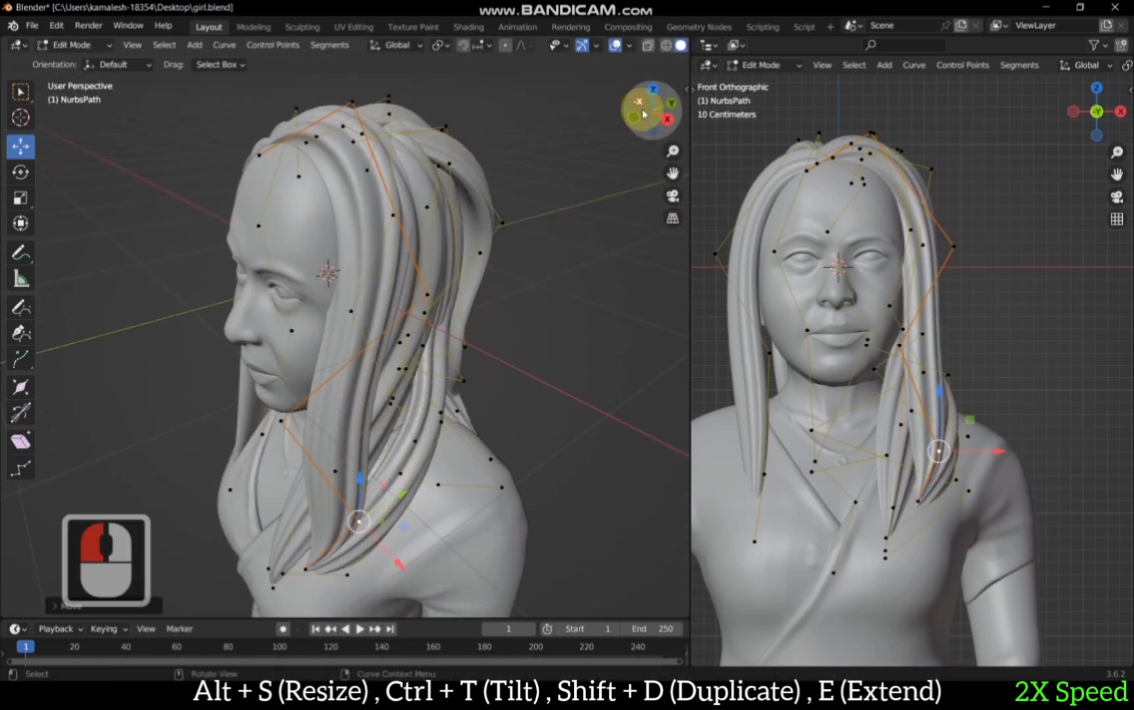
left_click(662, 117)
left_click(281, 209)
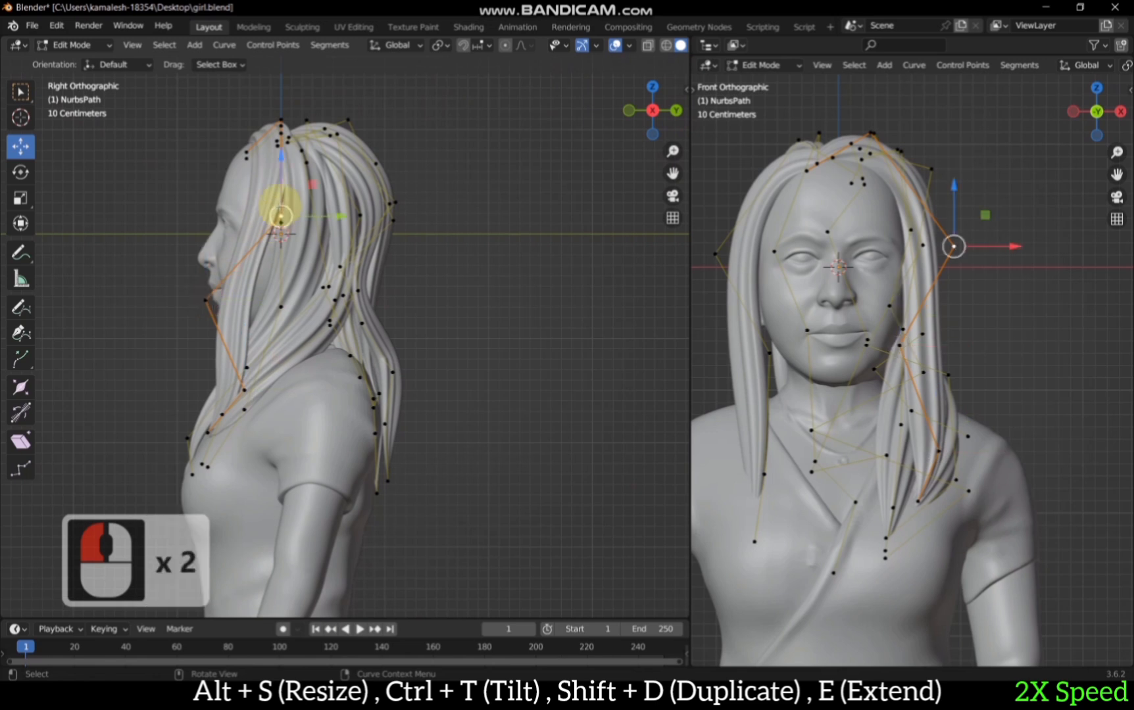
key("g")
Step: Tilt the mirrored strand at its jaw-level and temple-level control points together
left_click(206, 299)
left_click(289, 228, "shift")
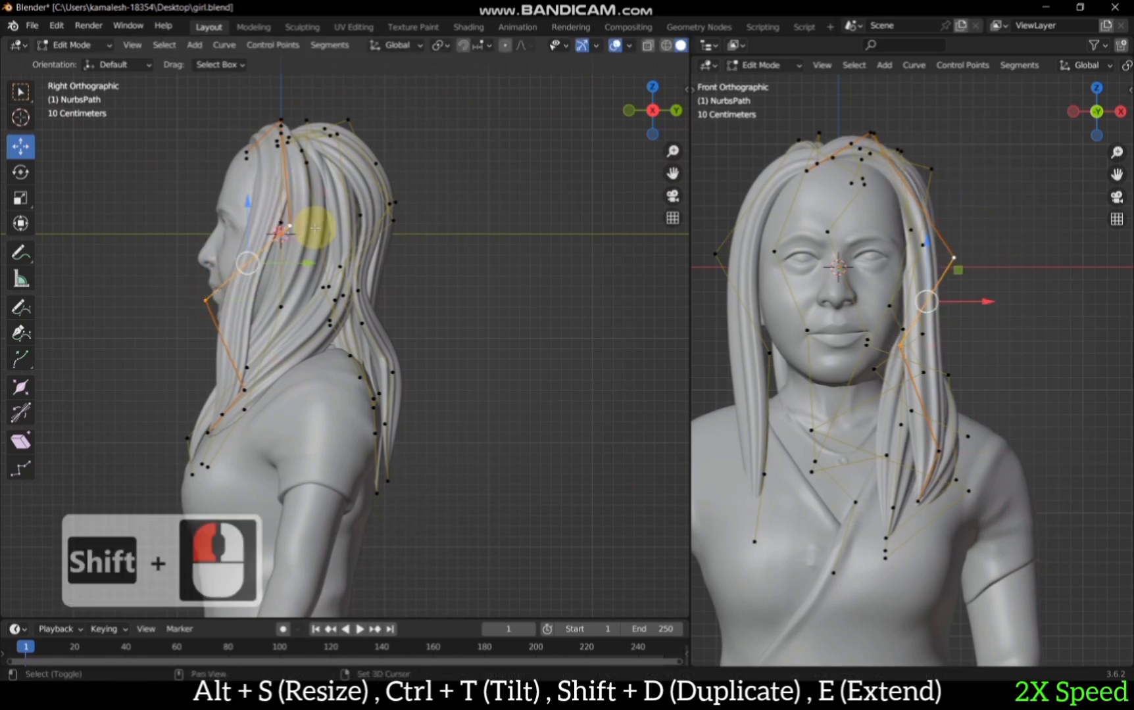
key("ctrl+t")
left_click(313, 272)
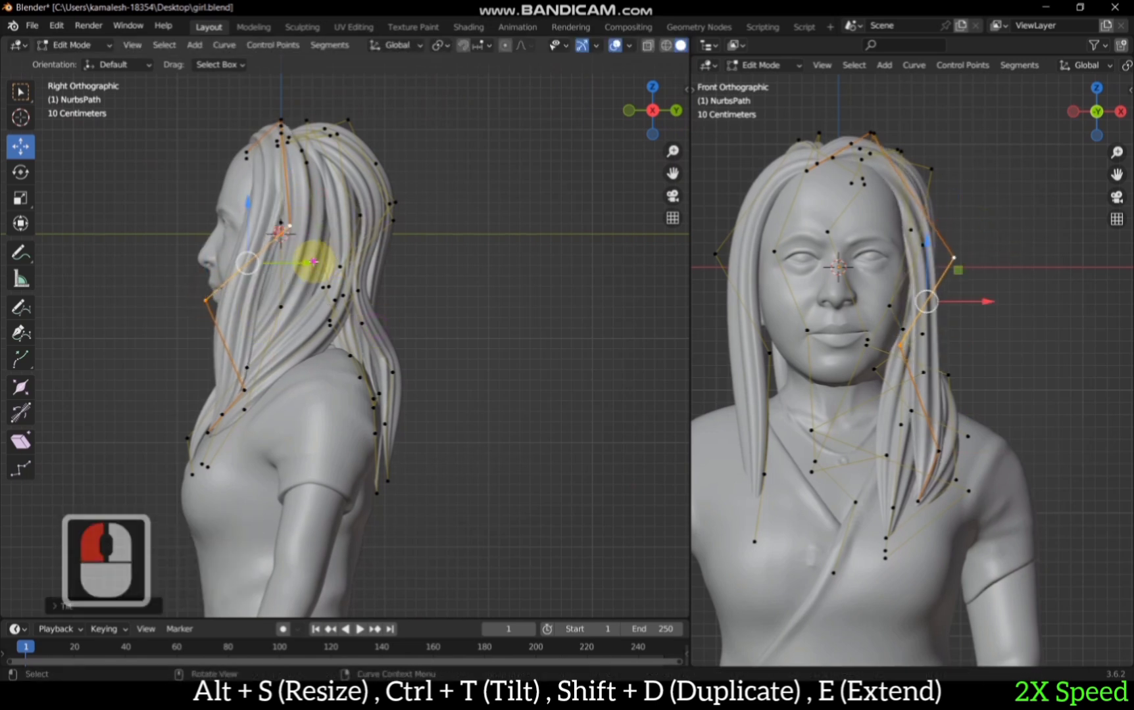
Step: Duplicate the spare hair strand above the head and, in the front view, move the copy beside the girl's right side of the head
mouse_move(648, 109)
left_mouse_down()
mouse_move(674, 112)
mouse_move(679, 134)
mouse_move(670, 113)
mouse_move(646, 120)
left_mouse_up()
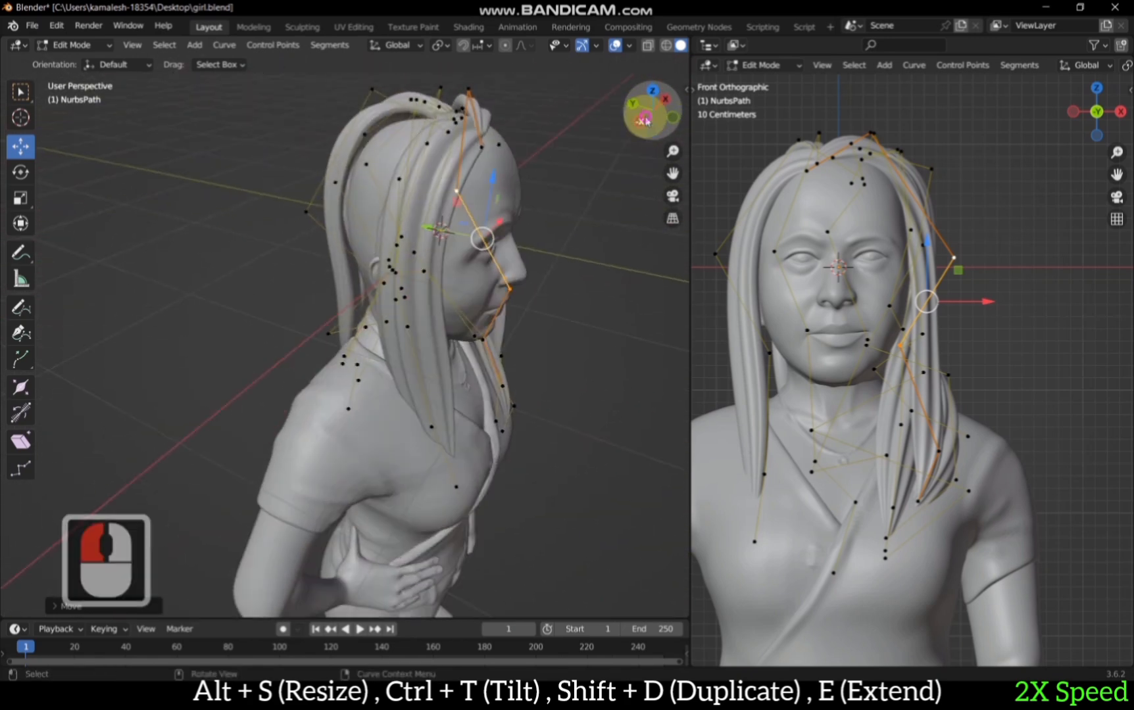
double_click(645, 120)
key("shift+d")
left_click(391, 224)
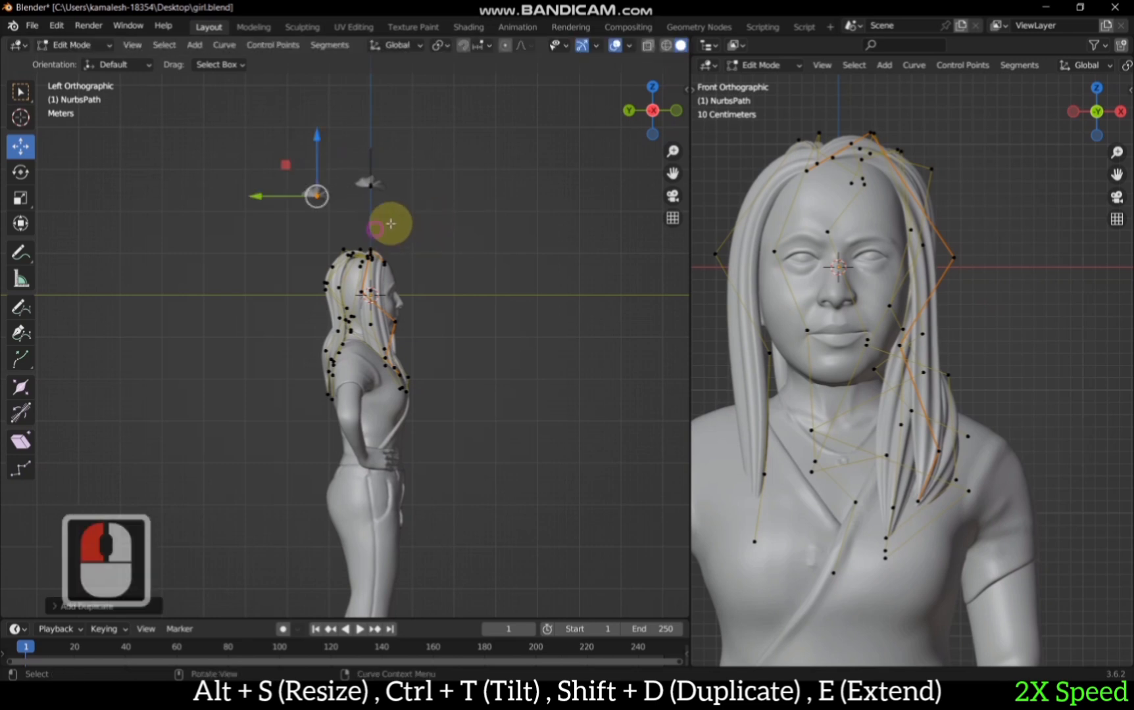
left_click(673, 113)
key("g")
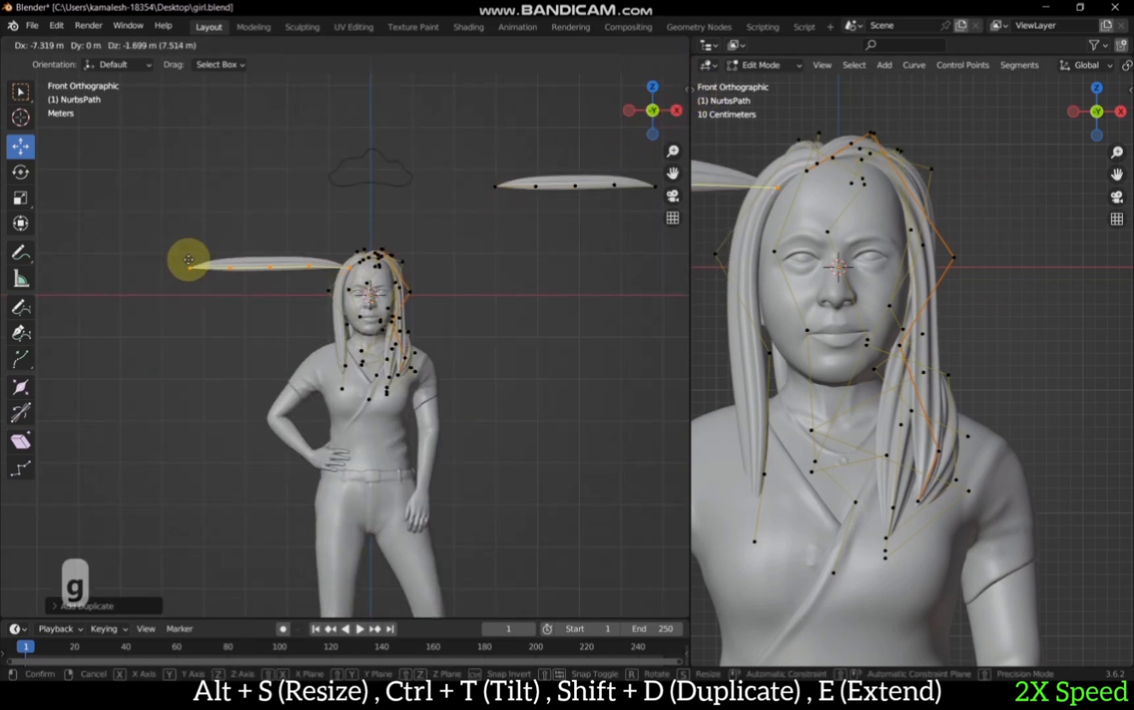
left_click(196, 259)
Step: Move the duplicate strand along the Y and X axes so its root end meets the girl's head
middle_click_drag(196, 259, 365, 280)
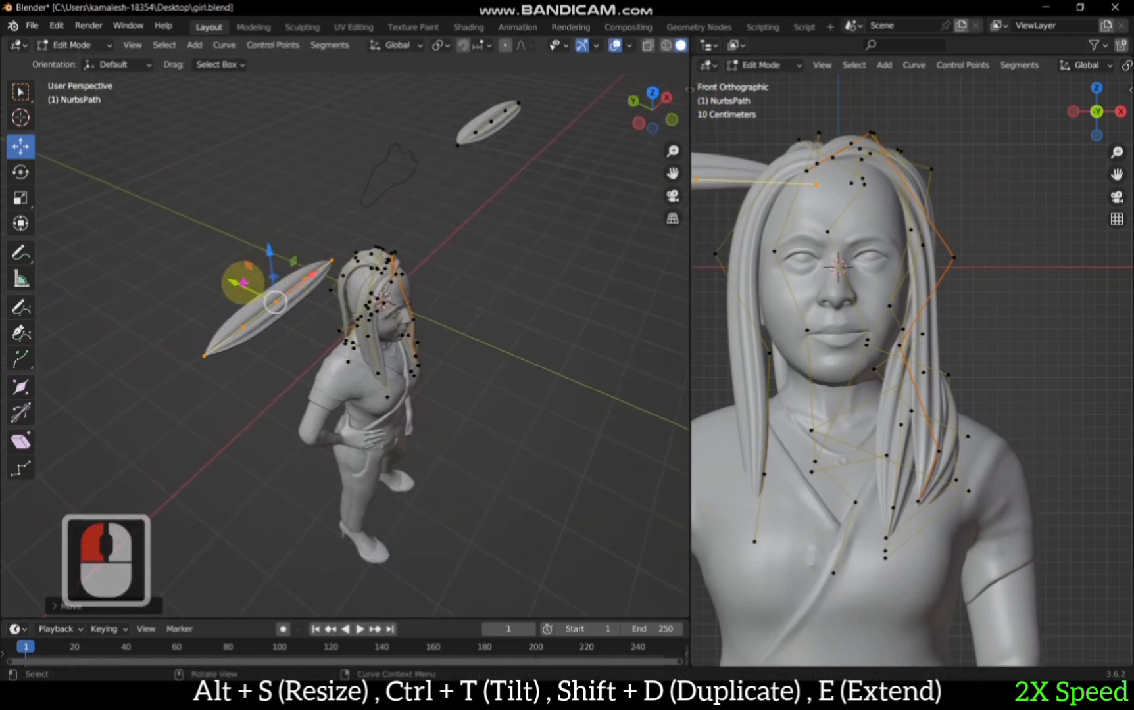
left_click_drag(244, 283, 283, 291)
left_click_drag(629, 116, 636, 109)
scroll(637, 108, "up", 3)
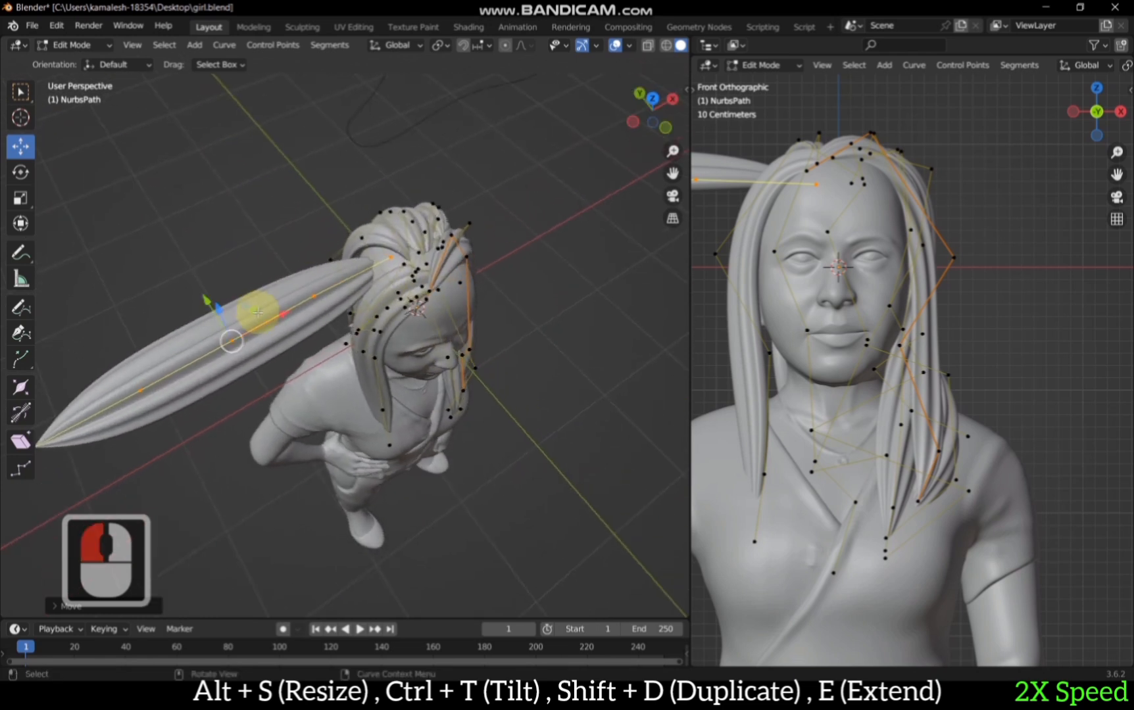
left_click_drag(279, 315, 284, 311)
Step: Move the duplicate strand's second control point up over the crown and adjust the strand's thickness there
left_click(318, 294)
mouse_move(363, 266)
left_mouse_down()
mouse_move(382, 239)
mouse_move(369, 248)
left_mouse_up()
left_click_drag(804, 132, 795, 96)
key("alt+s")
left_click(458, 306)
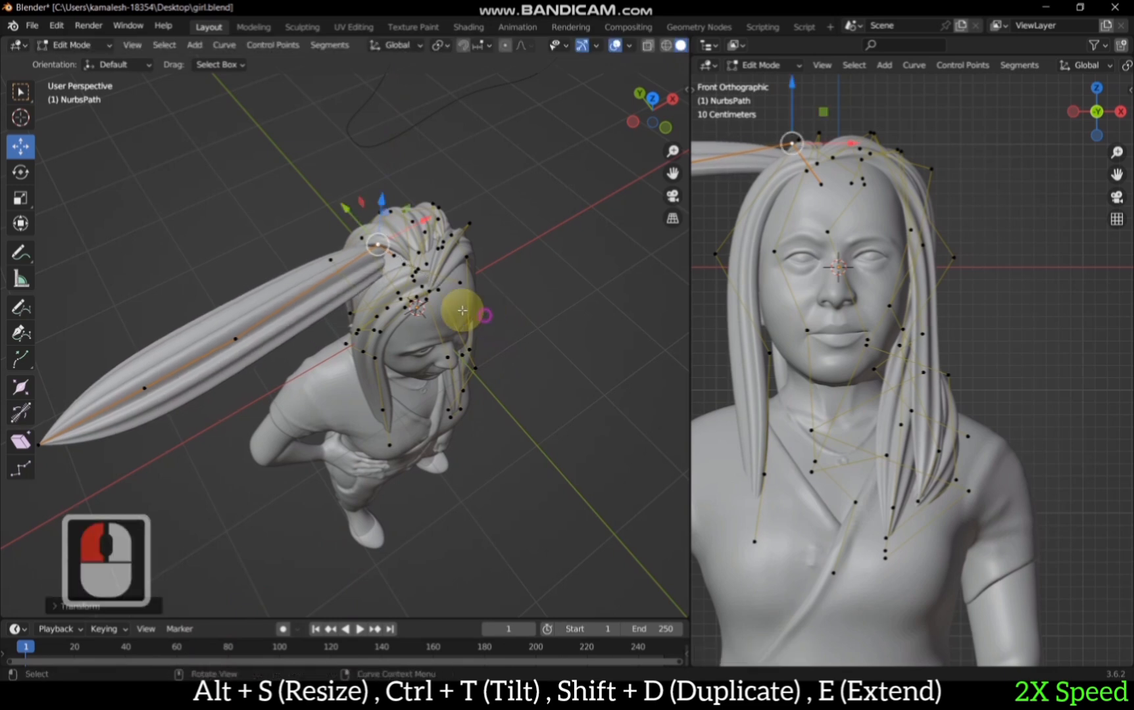
Step: Move the duplicate strand's root control point across the top of the forehead to the girl's left side
double_click(397, 256)
key("g")
left_click(460, 257)
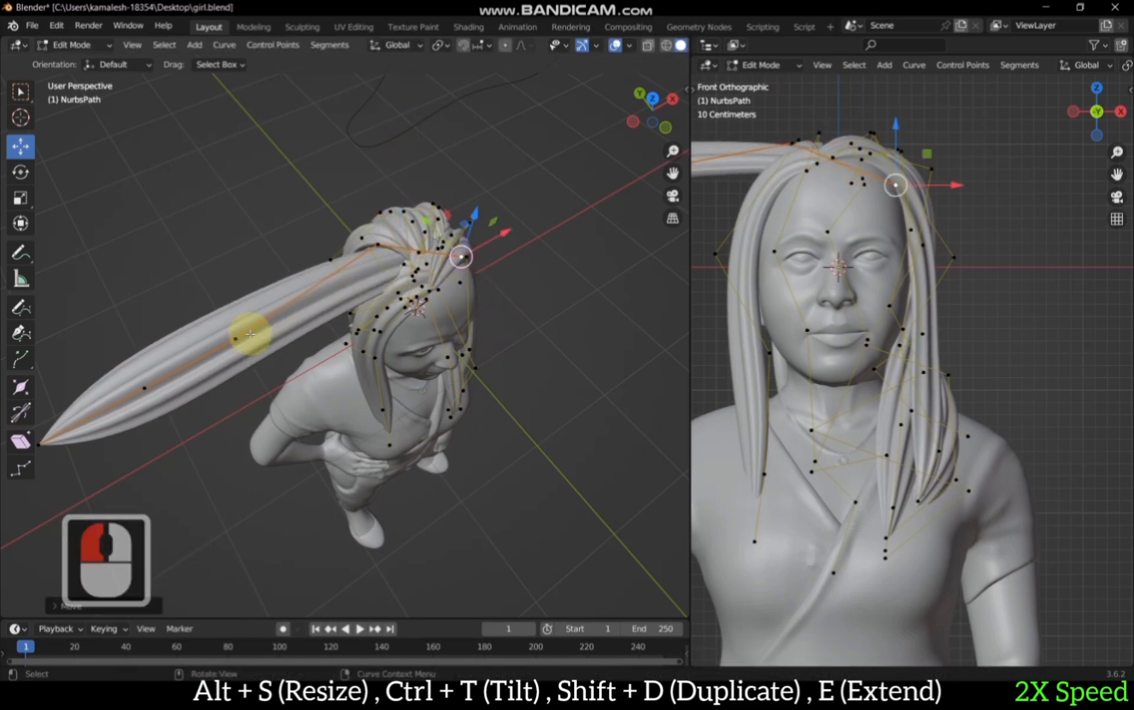
Step: In the front view, move the duplicate strand's middle control point next to the girl's right temple
left_click_drag(651, 107, 653, 117)
left_click(652, 117)
key("g")
left_click(397, 265)
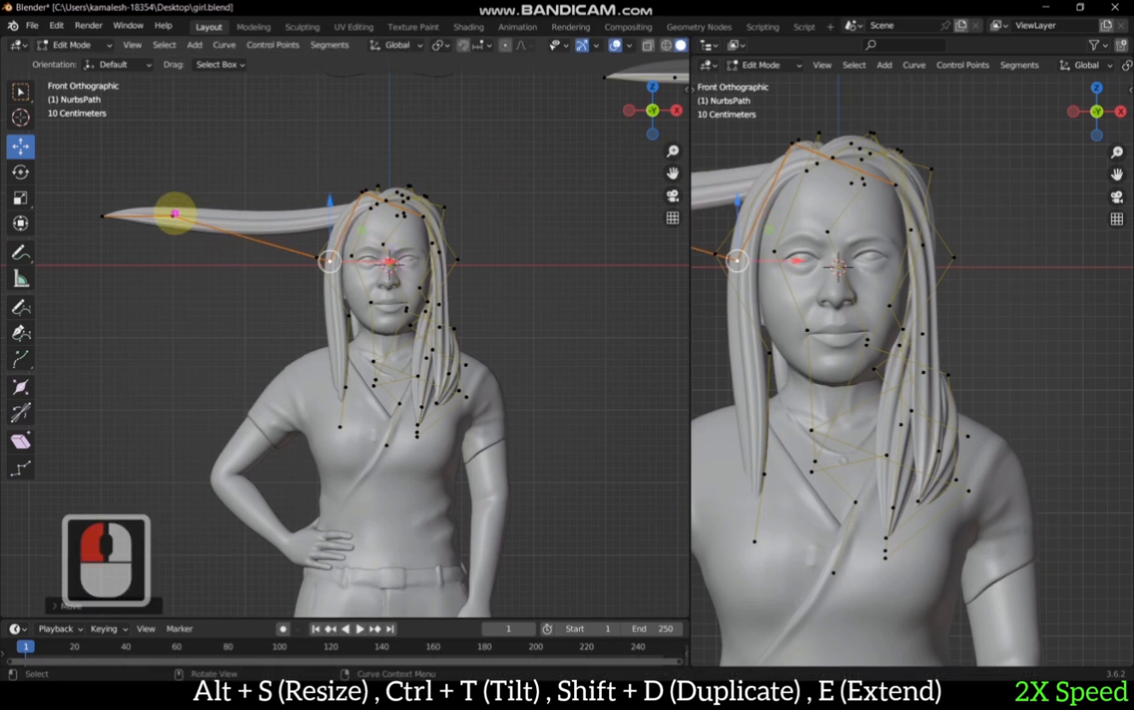
Step: Move the duplicate strand's fourth control point down to the shoulder and place its tip just below it
left_click(175, 214)
key("g")
left_click(330, 355)
left_click(102, 218)
key("g")
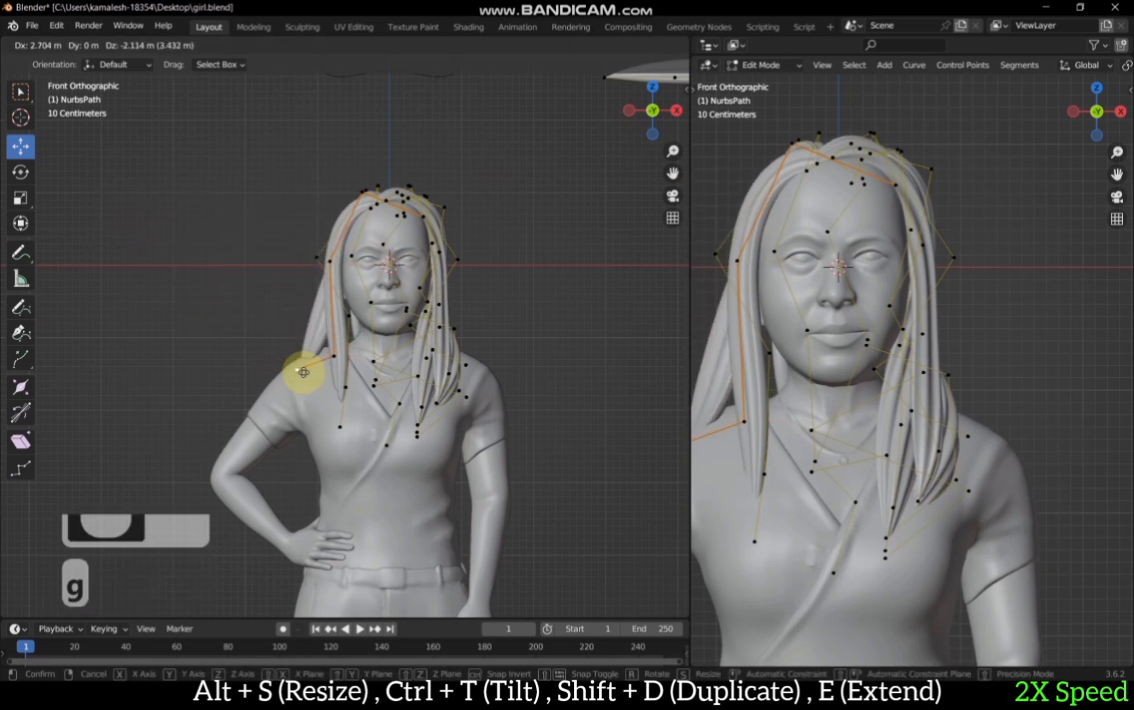
left_click(341, 375)
Step: In the left side view, select all control points of the duplicate strand and tilt it to lie flat along the head
left_click(629, 110)
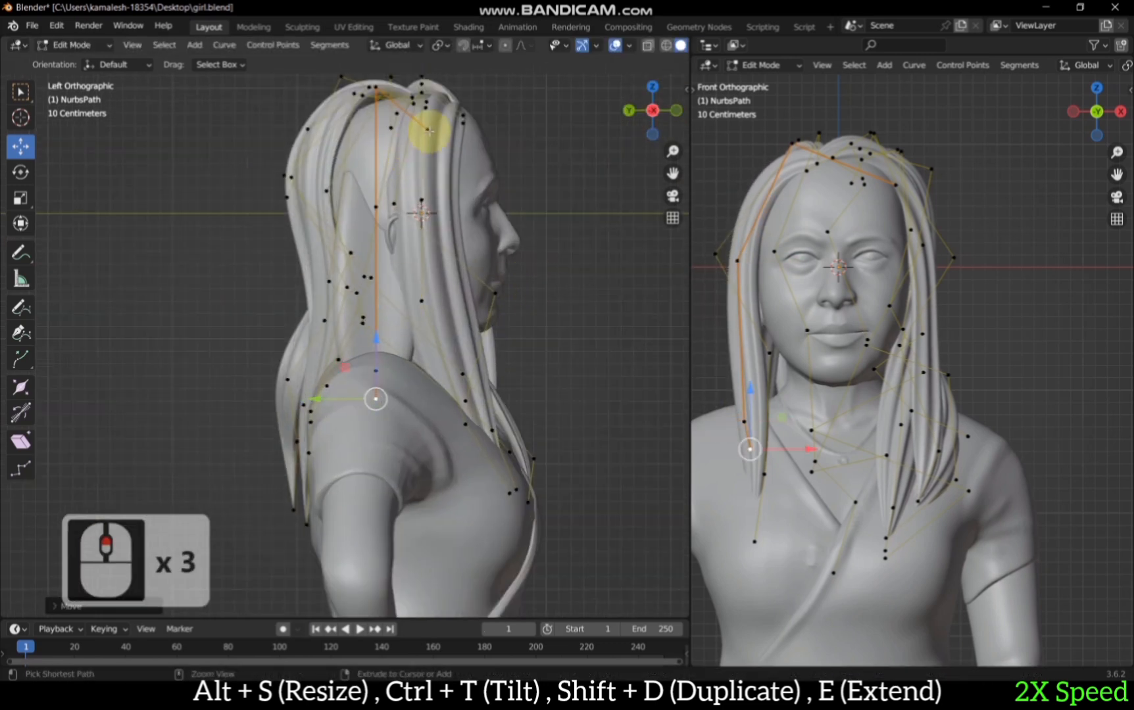
left_click(429, 131, "ctrl")
key("ctrl+t")
left_click(210, 349)
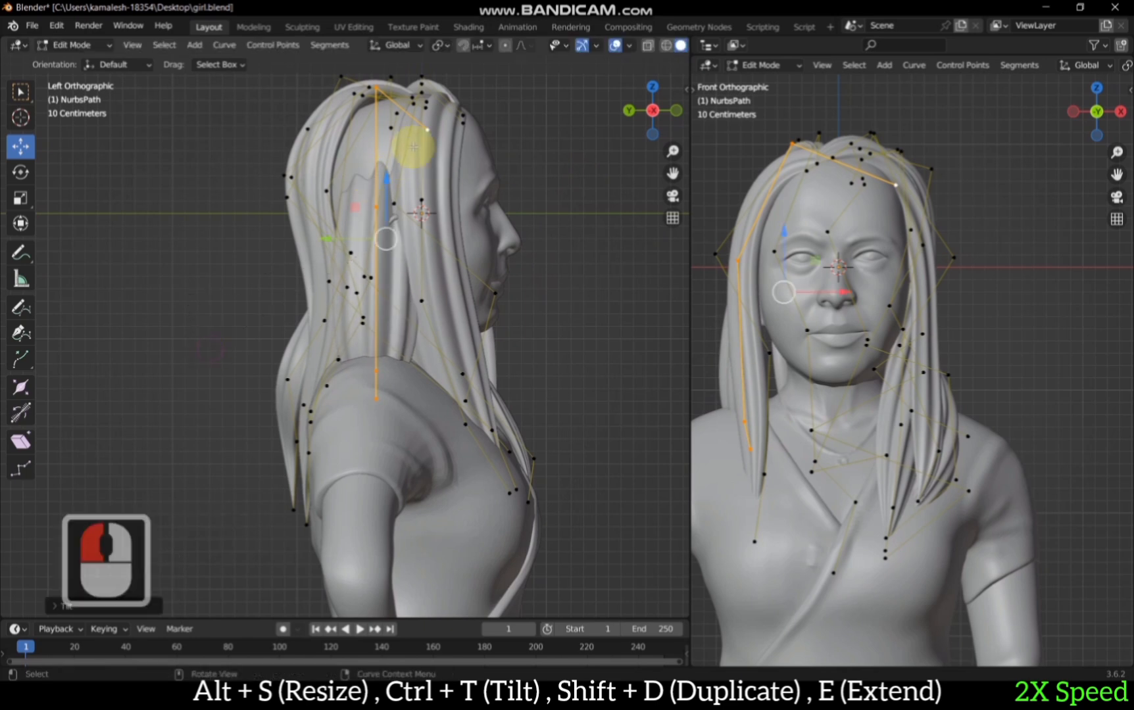
Step: Raise the duplicate strand's crown control point well above the top of the head
left_click(370, 87)
key("g")
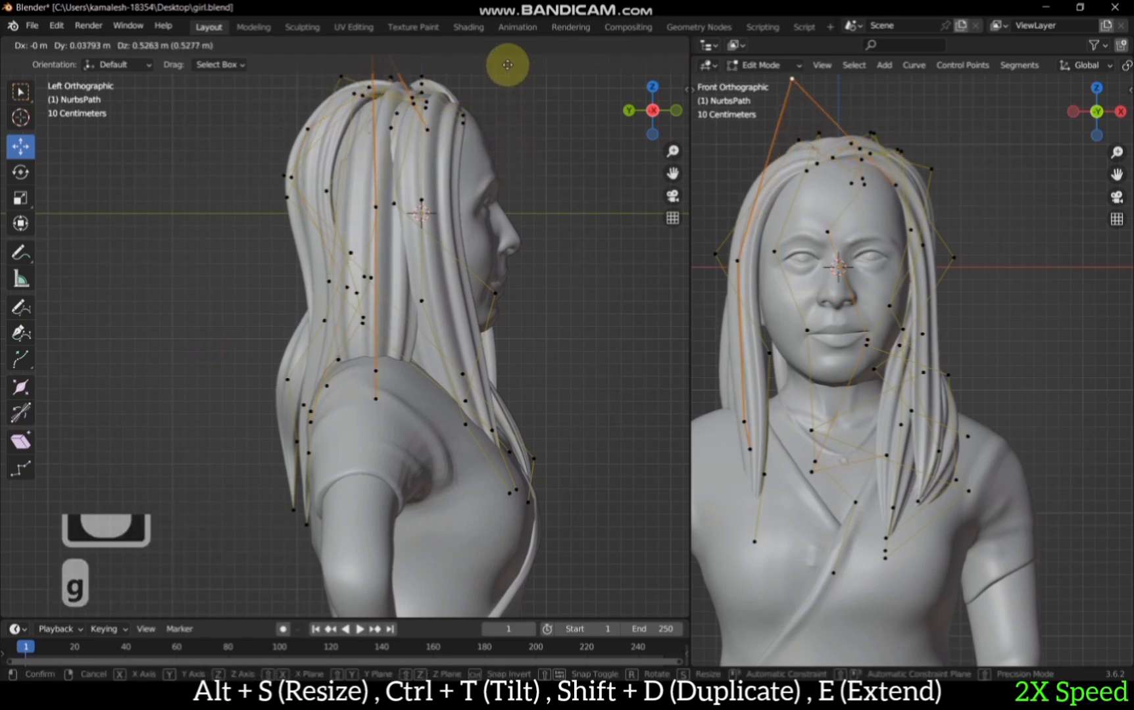
left_click(501, 60)
Step: Move the duplicate strand's root control point along the X axis toward the middle of the hairline
middle_click_drag(501, 61, 434, 131)
left_click_drag(651, 111, 645, 123)
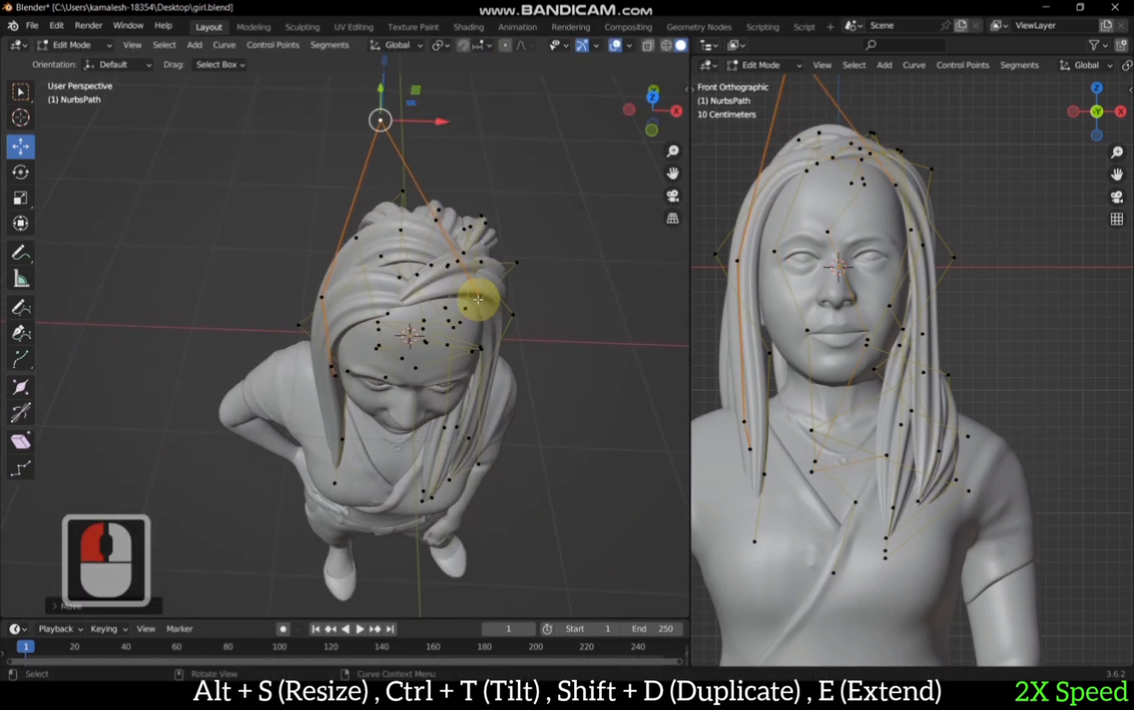
left_click(478, 298)
left_click_drag(534, 297, 475, 294)
Step: Try to move the duplicate strand's shoulder-level control point inward along the X axis
left_click_drag(651, 110, 896, 40)
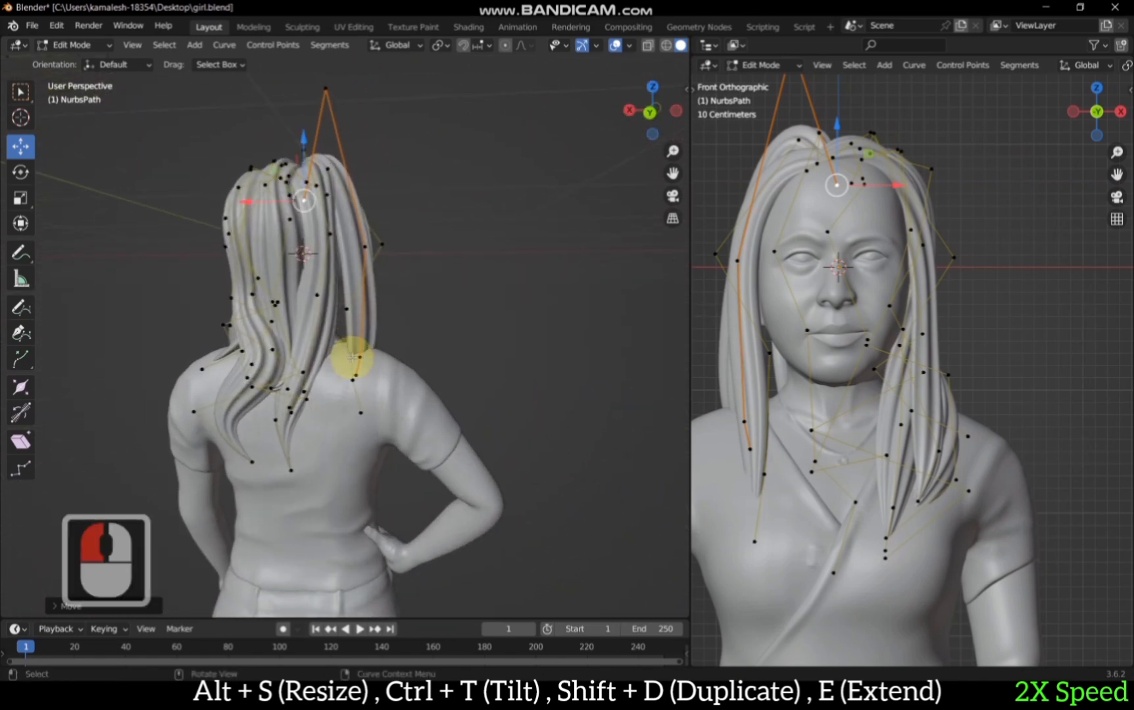
left_click(355, 357)
left_click_drag(320, 360, 307, 362)
left_click_drag(651, 110, 572, 122)
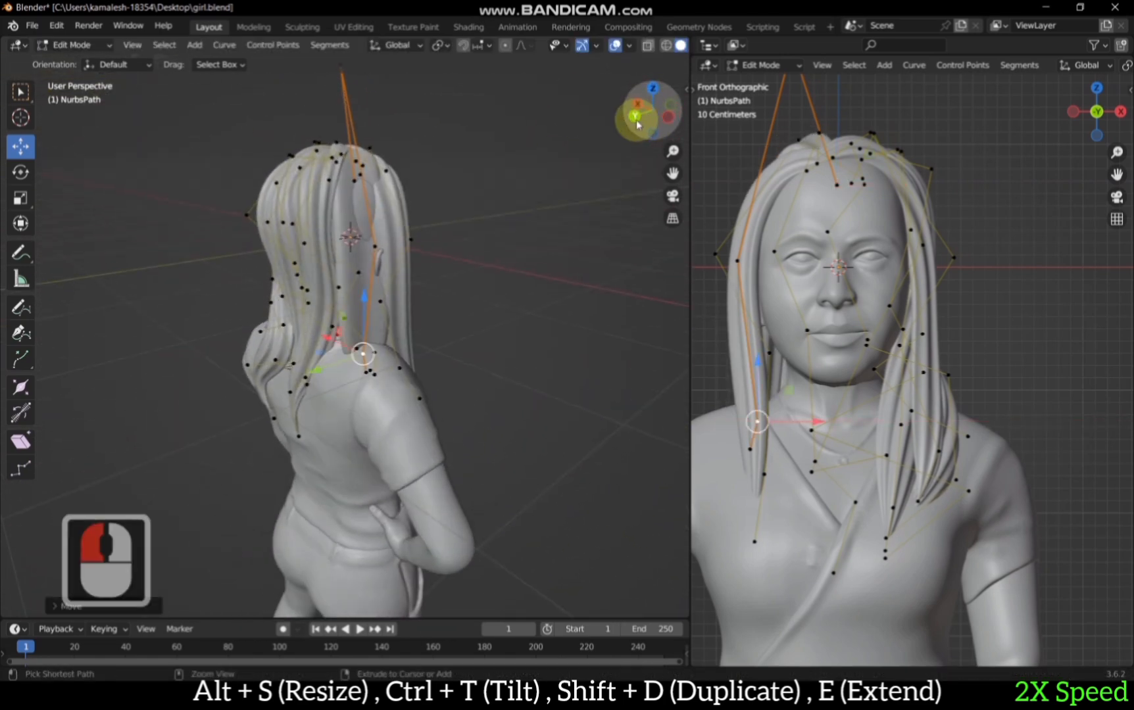
key("ctrl+z")
Step: In the front view, lower the duplicate strand's crown control point slightly so the hair sits closer to the head
left_click_drag(648, 107, 536, 121)
left_click(646, 117)
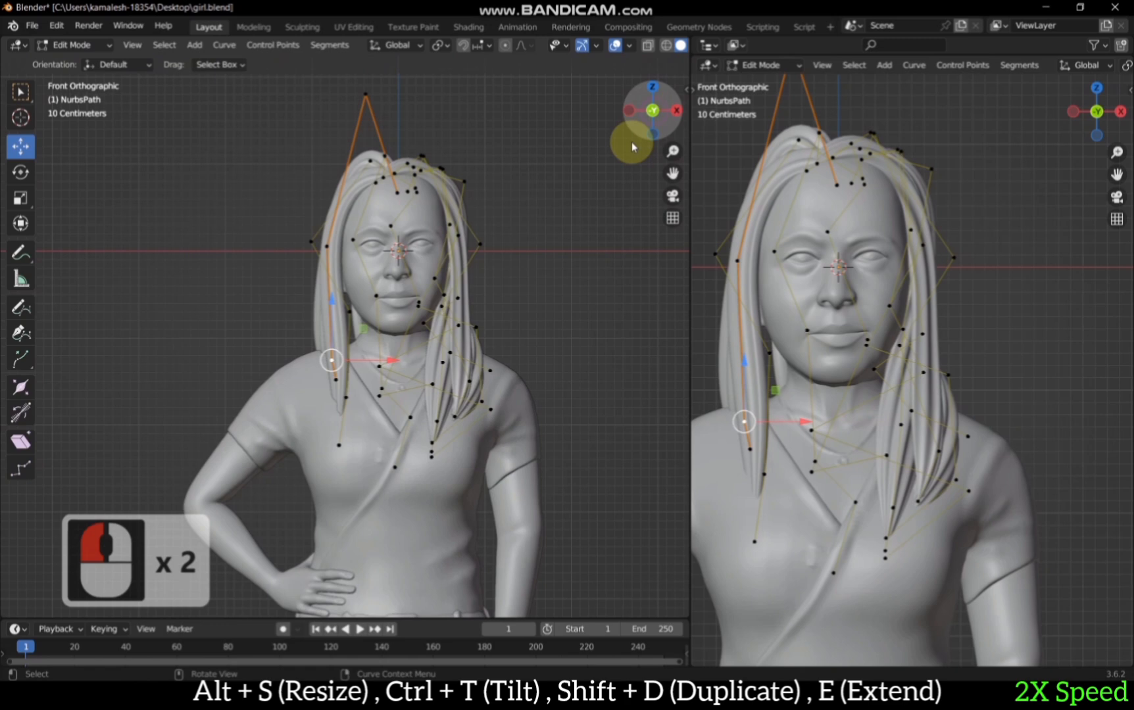
left_click(365, 94)
key("g")
left_click(362, 123)
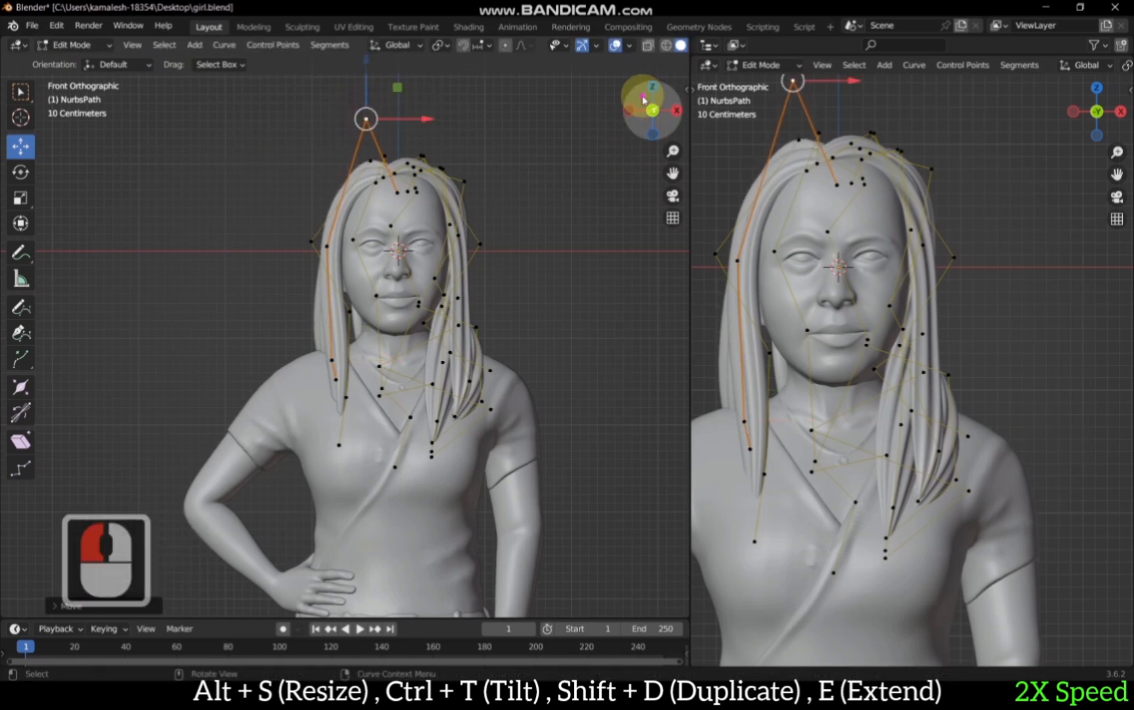
Step: Check the new strand from the back and front, and save girl.blend
left_click_drag(640, 101, 911, 107)
left_click(651, 112)
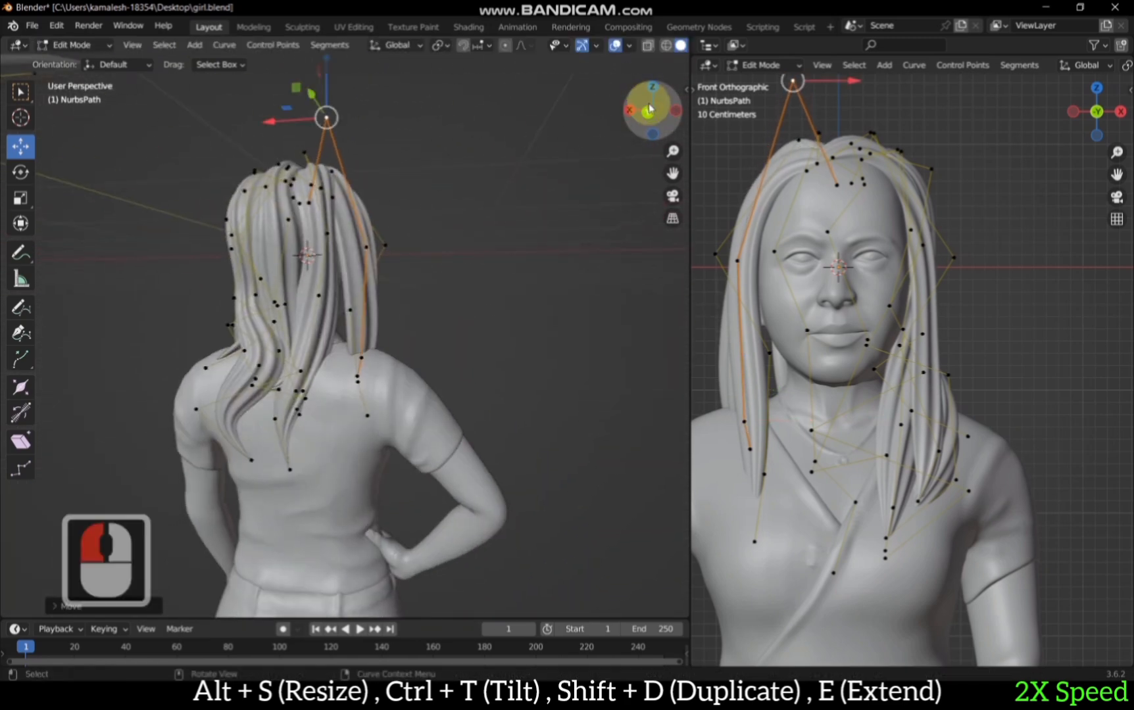
left_click(651, 112)
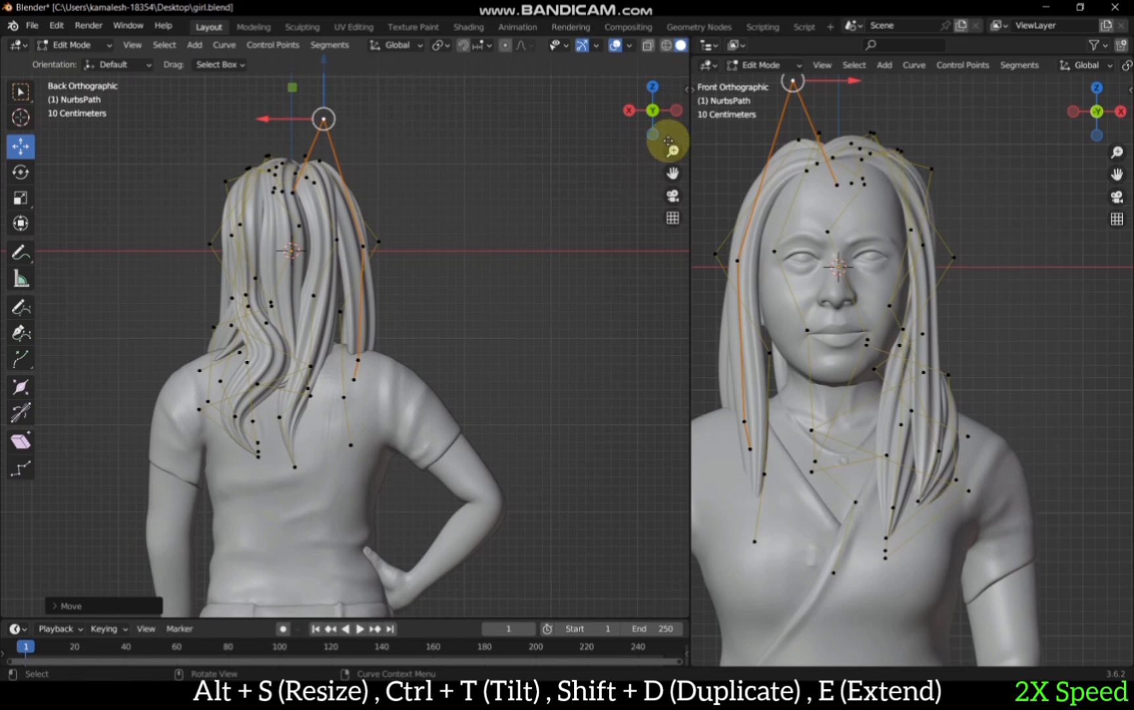
left_click_drag(653, 110, 874, 118)
left_click(641, 116)
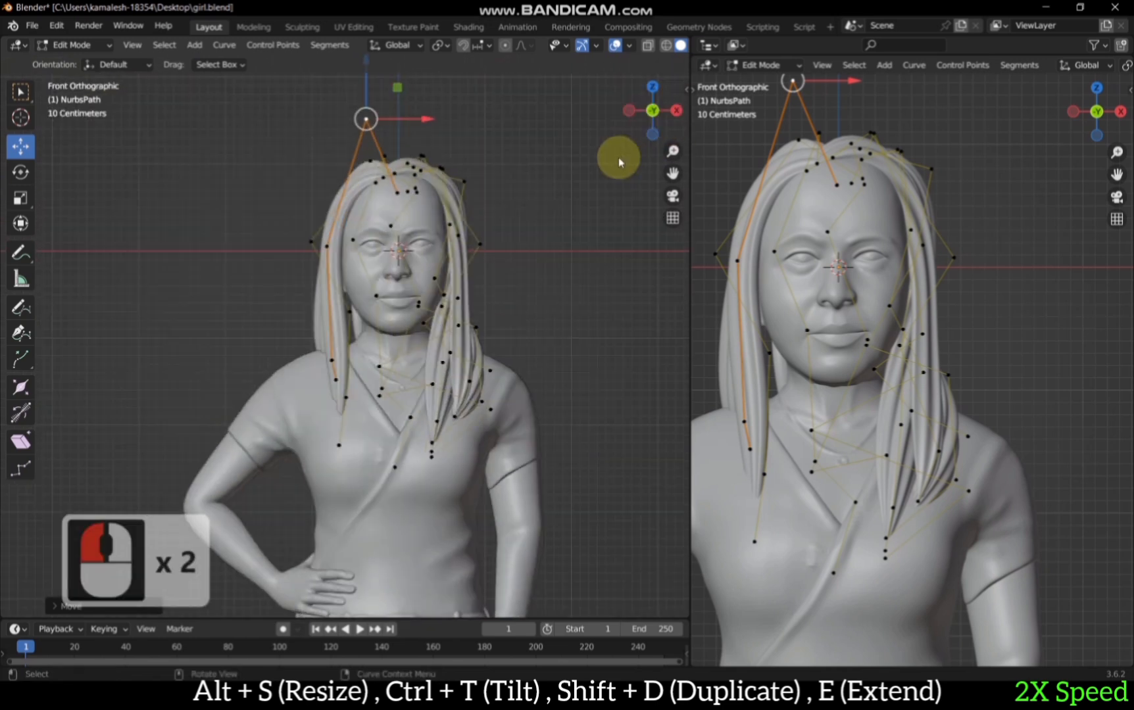
key("ctrl+s")
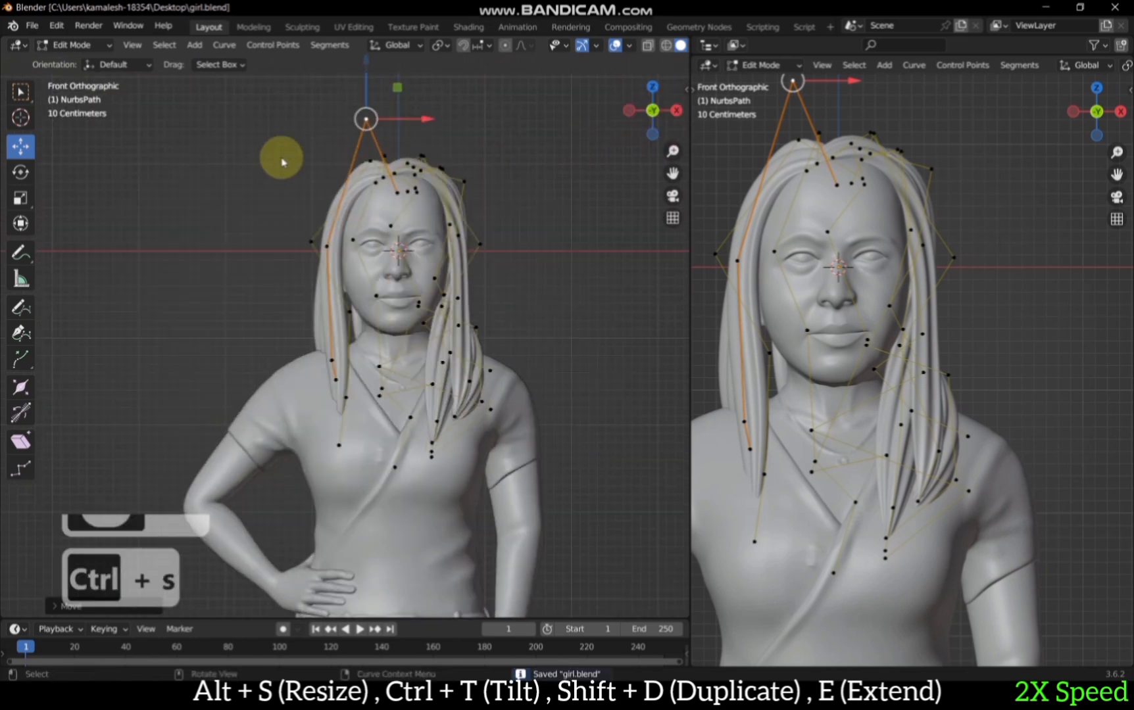
Step: Switch to Object Mode and save the project on the Desktop under the new file name girl_1
left_click(69, 45)
left_click(82, 57)
key("ctrl+shift+s")
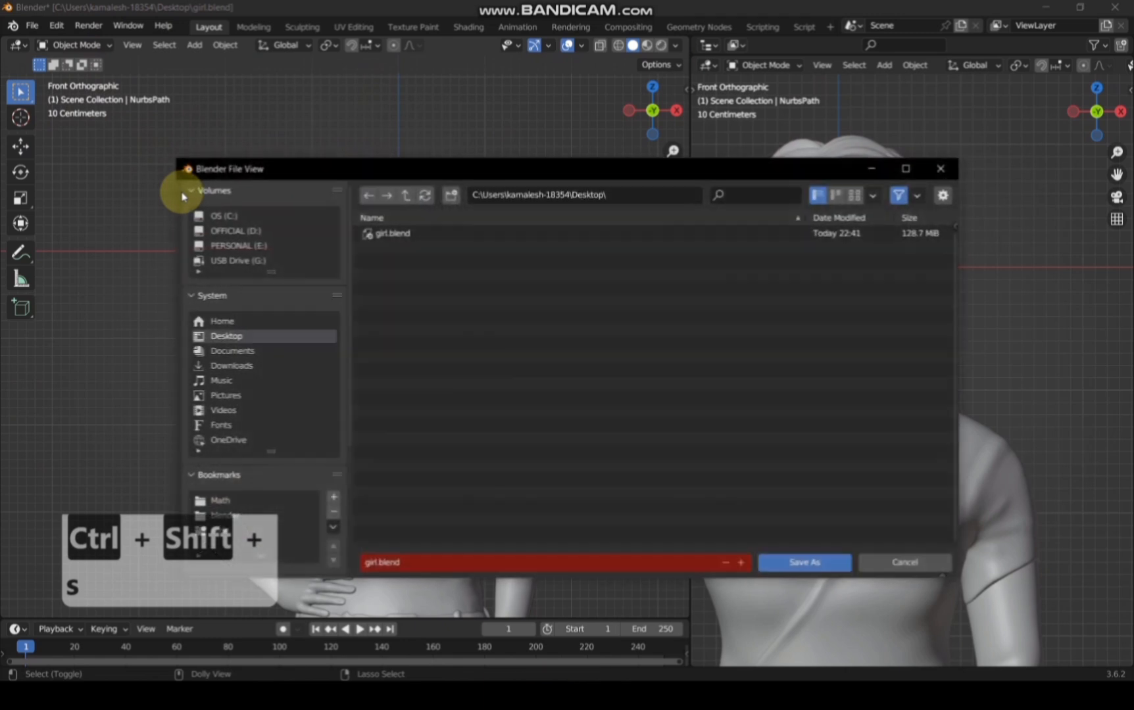
left_click(466, 558)
key("BackSpace")
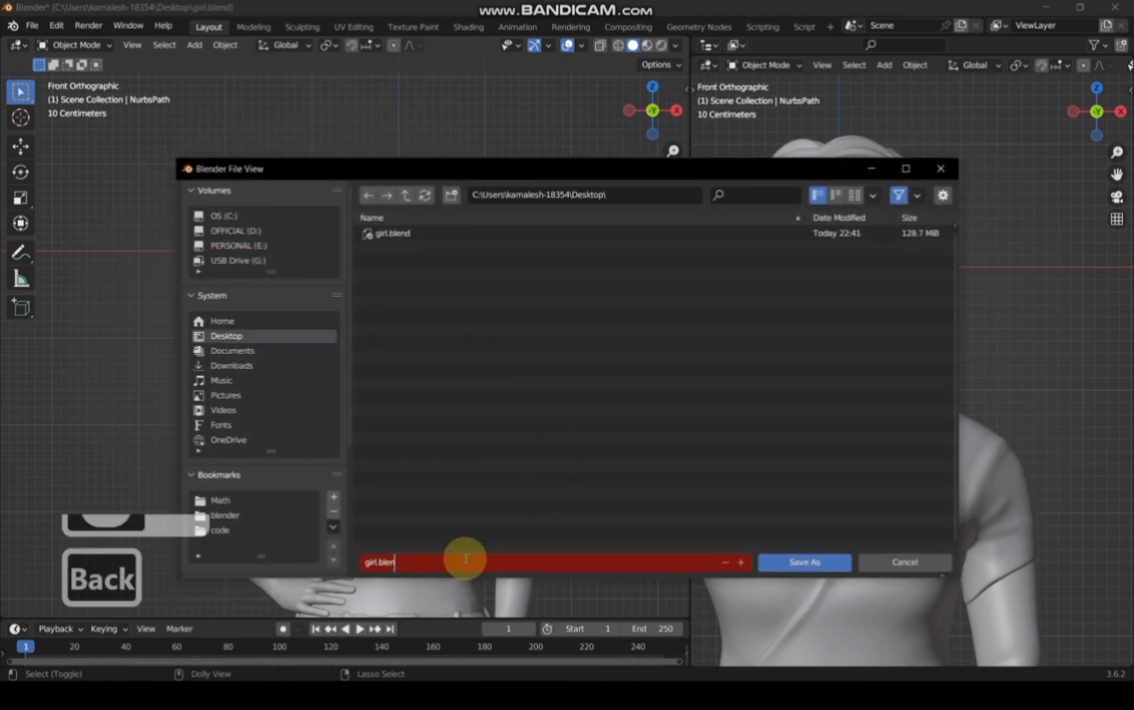
type(".")
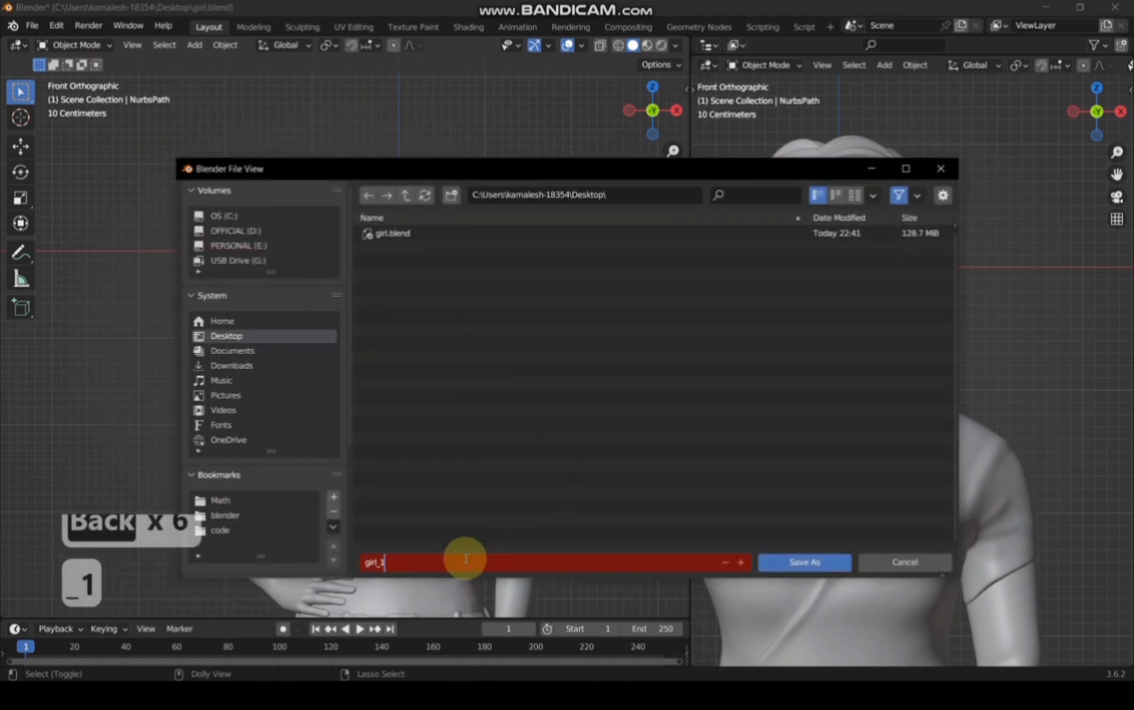
type("1")
key("Return")
key("Return")
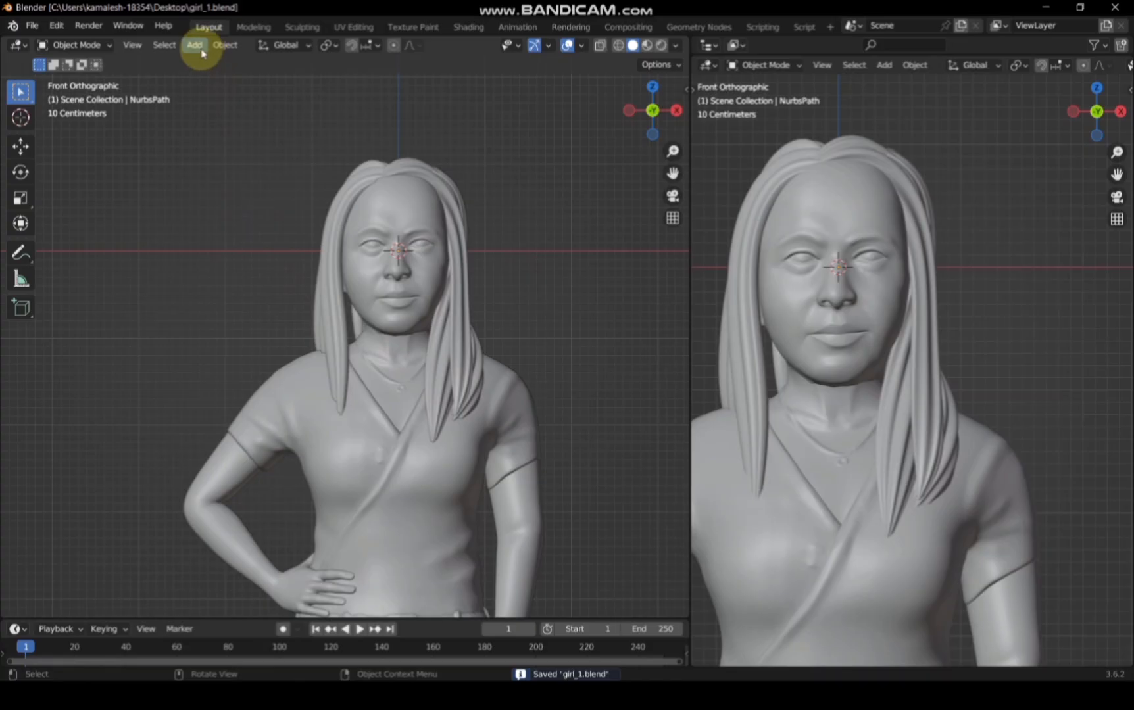
Step: Add a UV sphere mesh to the scene at the 3D cursor in the girl's head
left_click(196, 46)
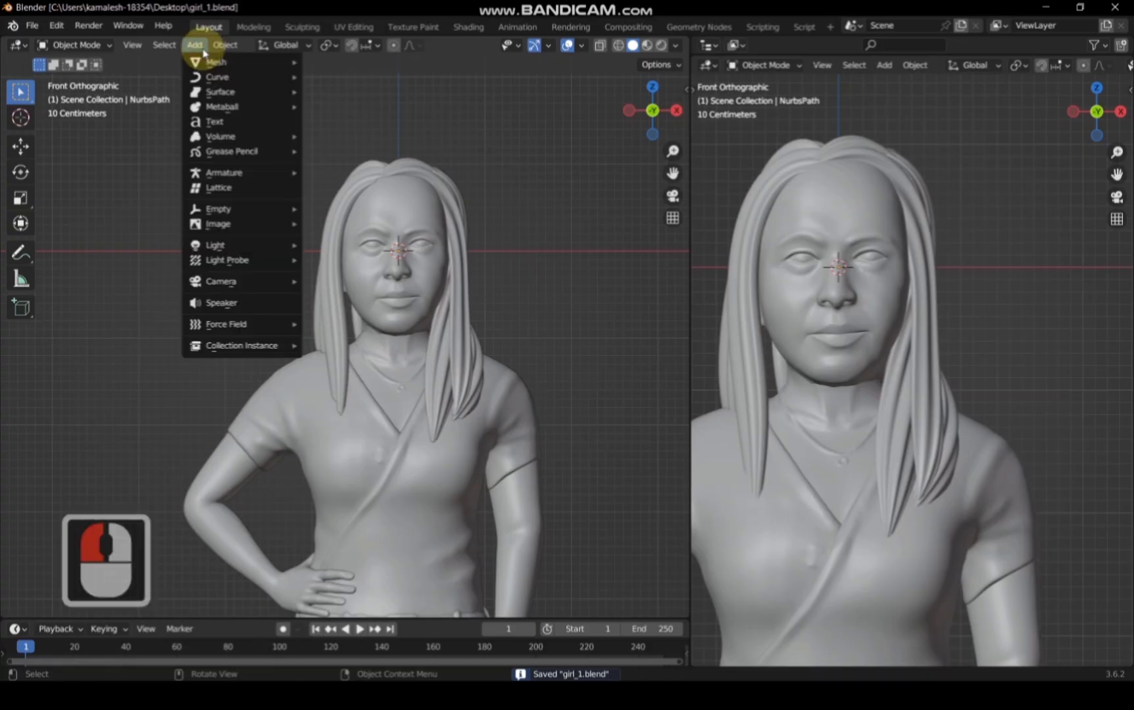
left_click(196, 45)
left_click(196, 44)
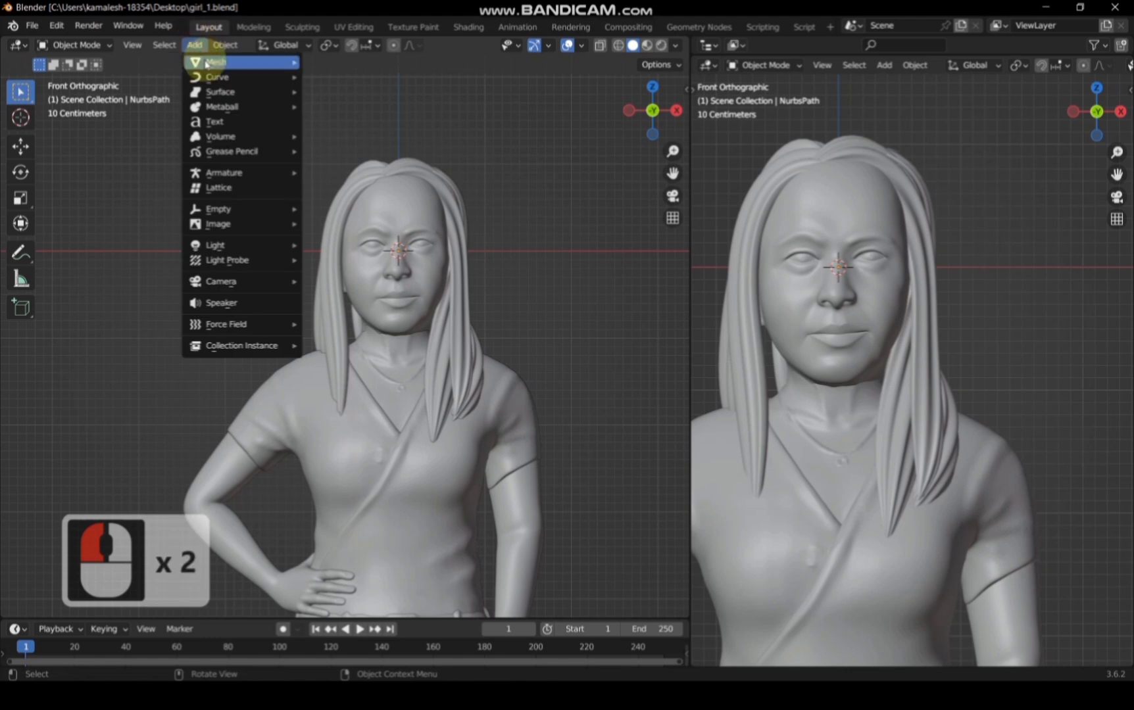
mouse_move(206, 63)
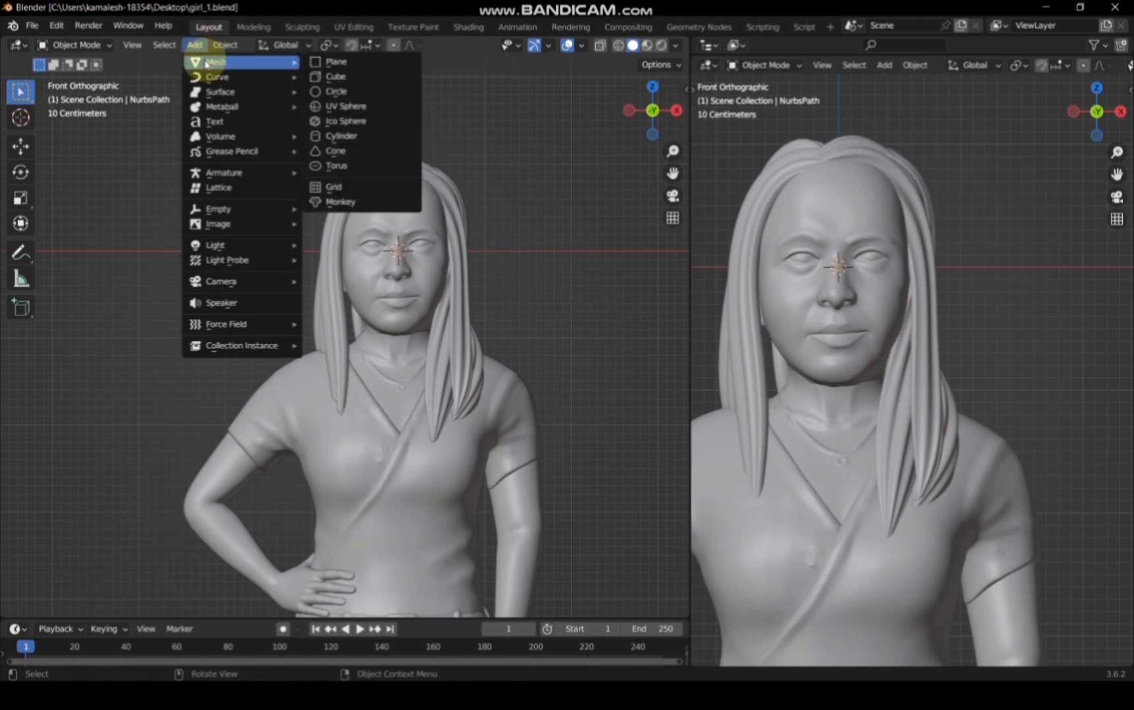
left_click(362, 112)
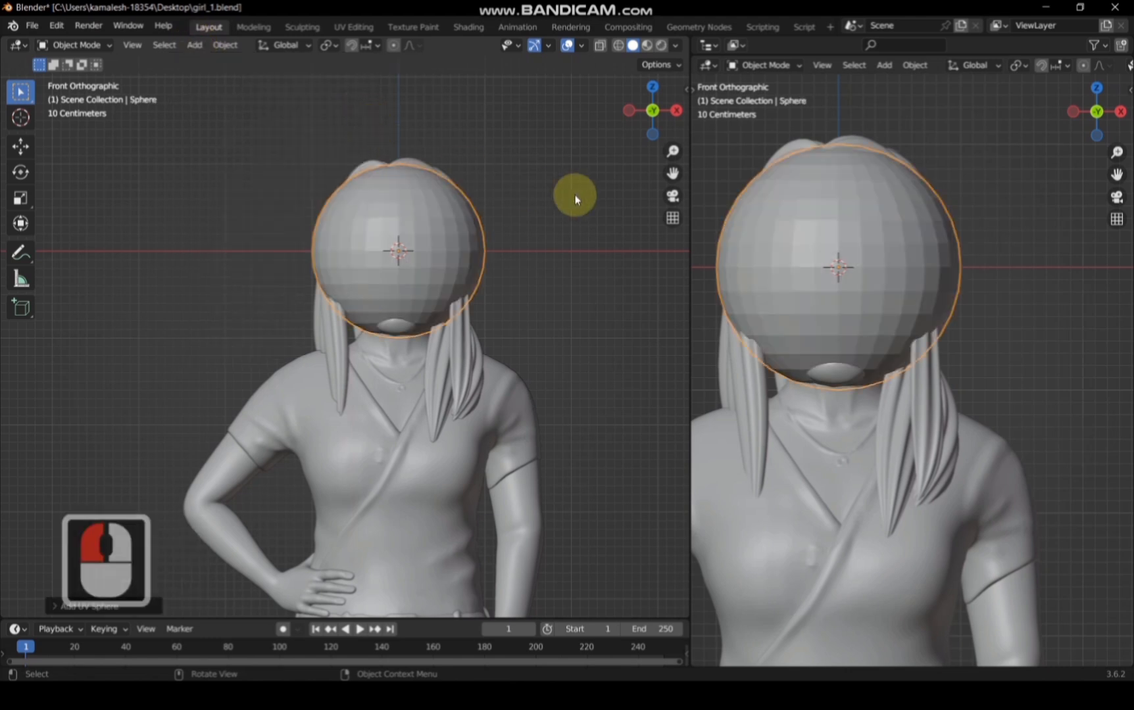
Step: In the left view, move the sphere back and slightly up so it sits behind the face at the back of the head
left_click(630, 110)
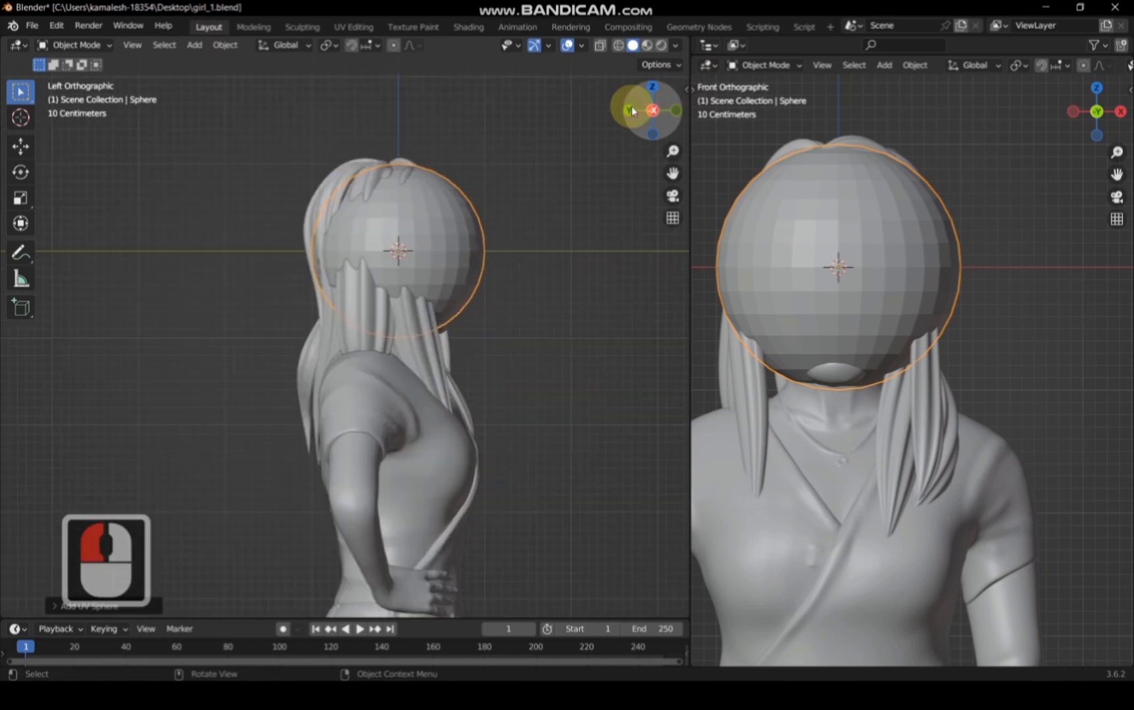
key("g")
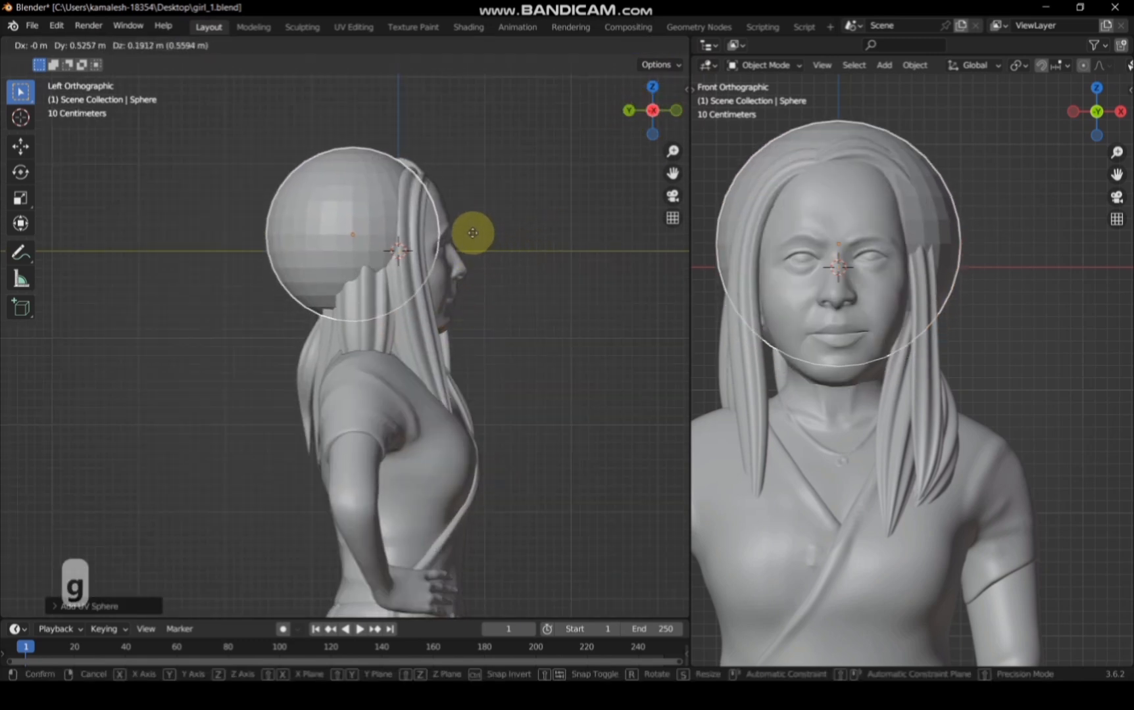
left_click(474, 230)
Step: Show the sphere's properties in place of the second viewport, add a Multiresolution modifier and subdivide it once
left_click(713, 66)
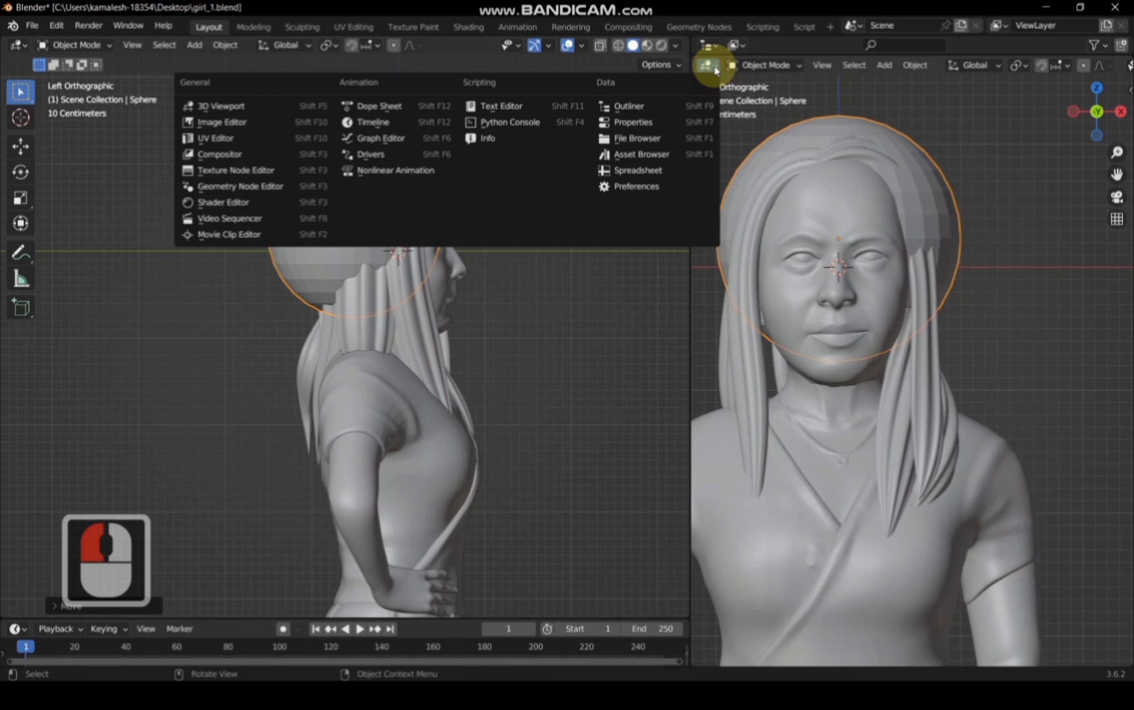
left_click(658, 124)
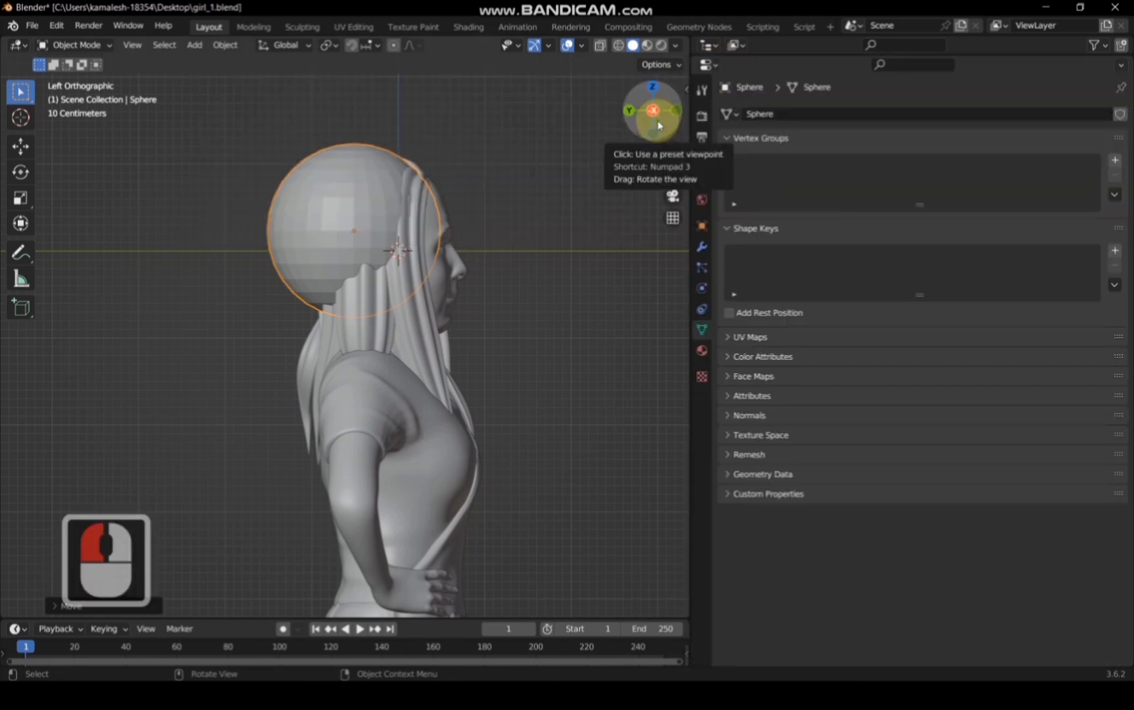
left_click_drag(1036, 55, 1056, 231)
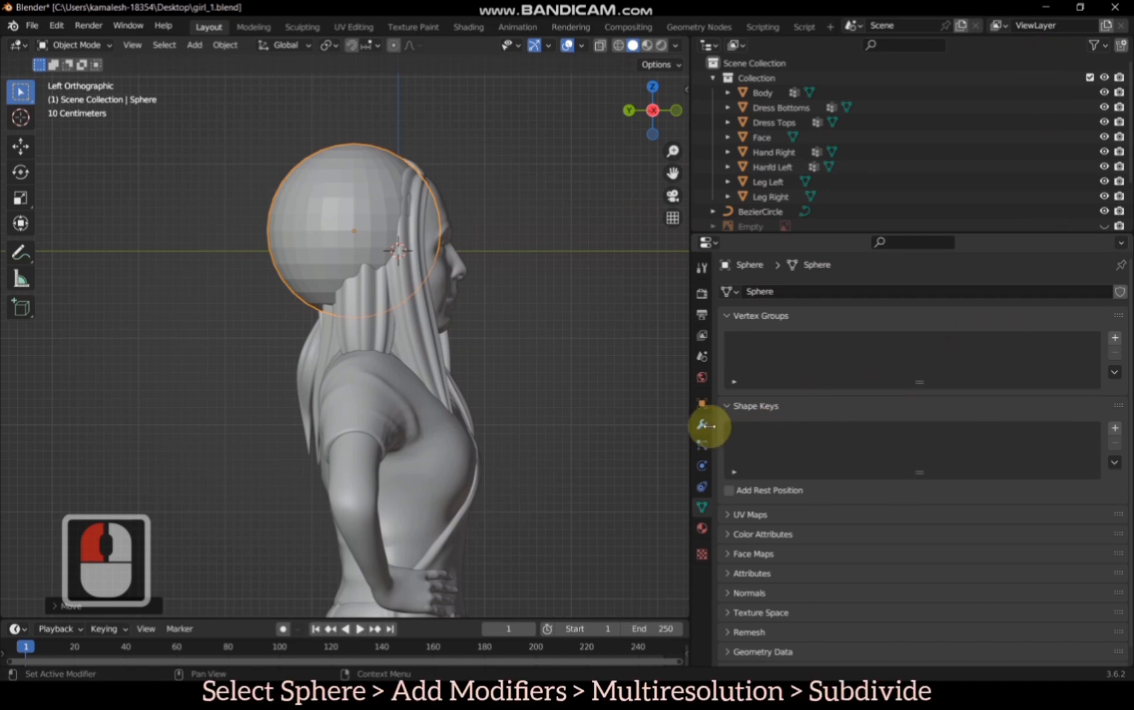
left_click(701, 428)
left_click(761, 296)
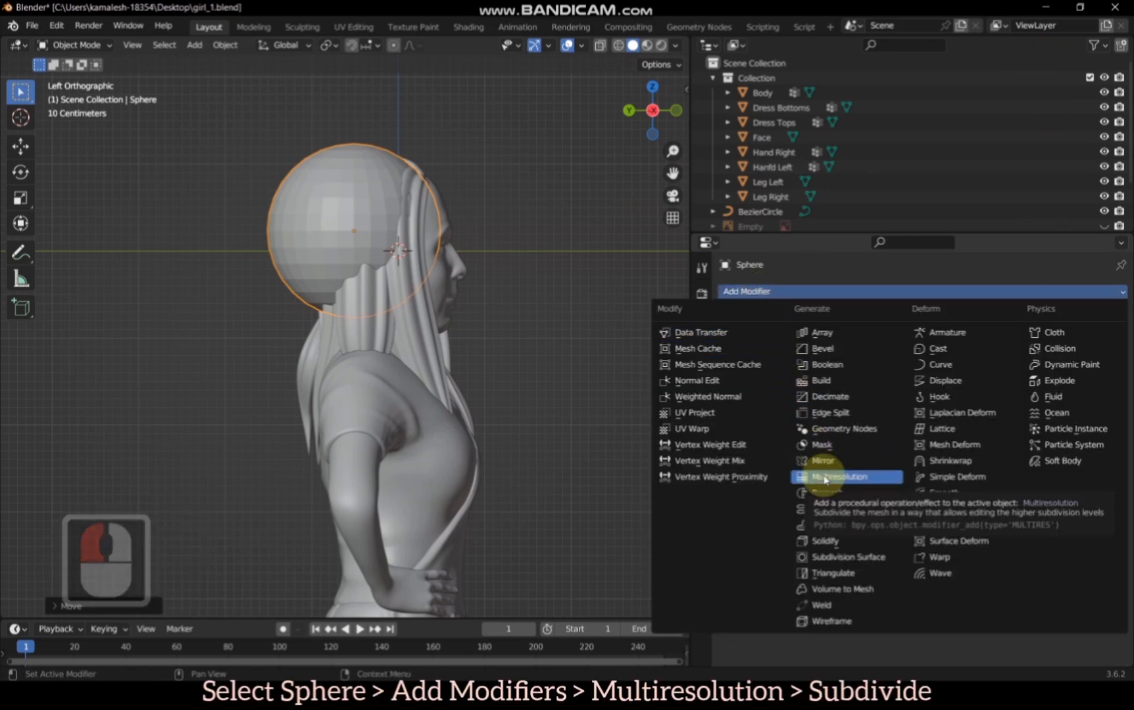
left_click(824, 478)
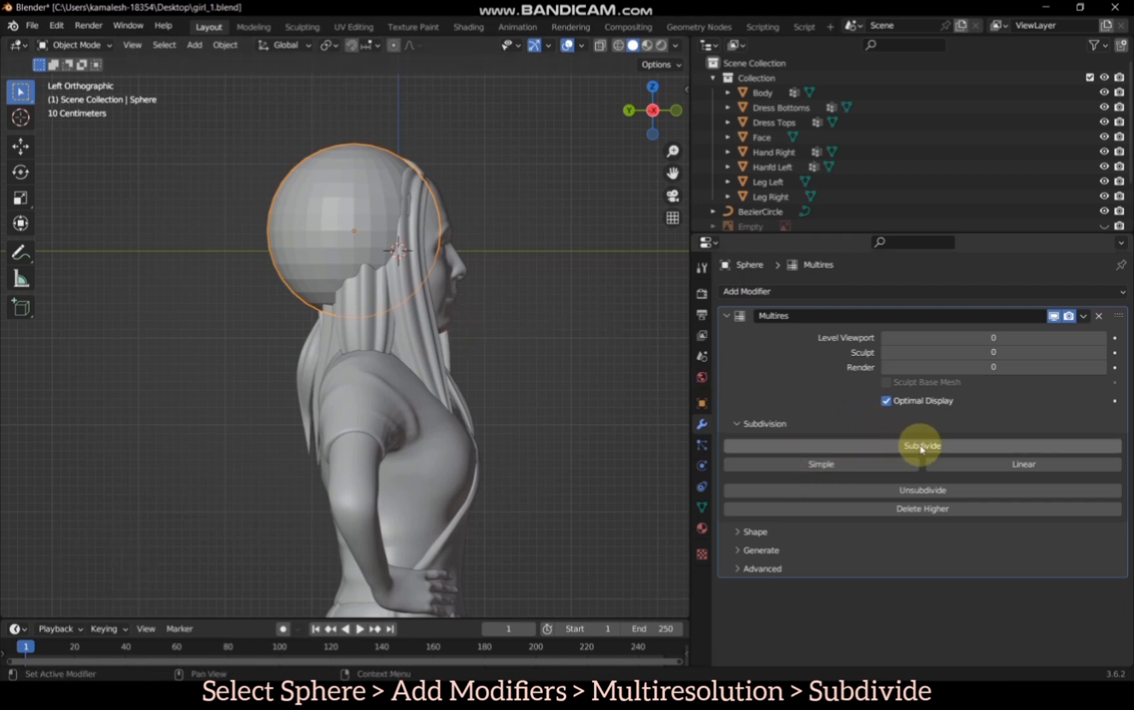
left_click(923, 448)
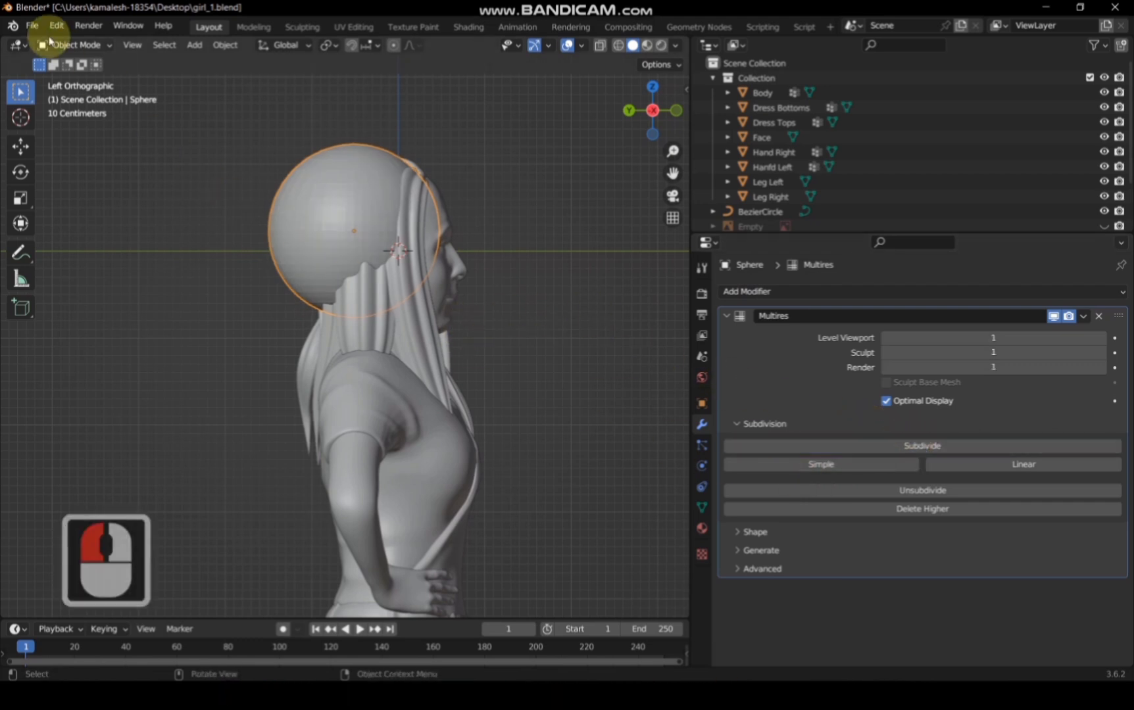
Step: Switch the sphere to Sculpt Mode and choose the Elastic Deform brush with a radius of 186 px
left_click(72, 45)
left_click(80, 95)
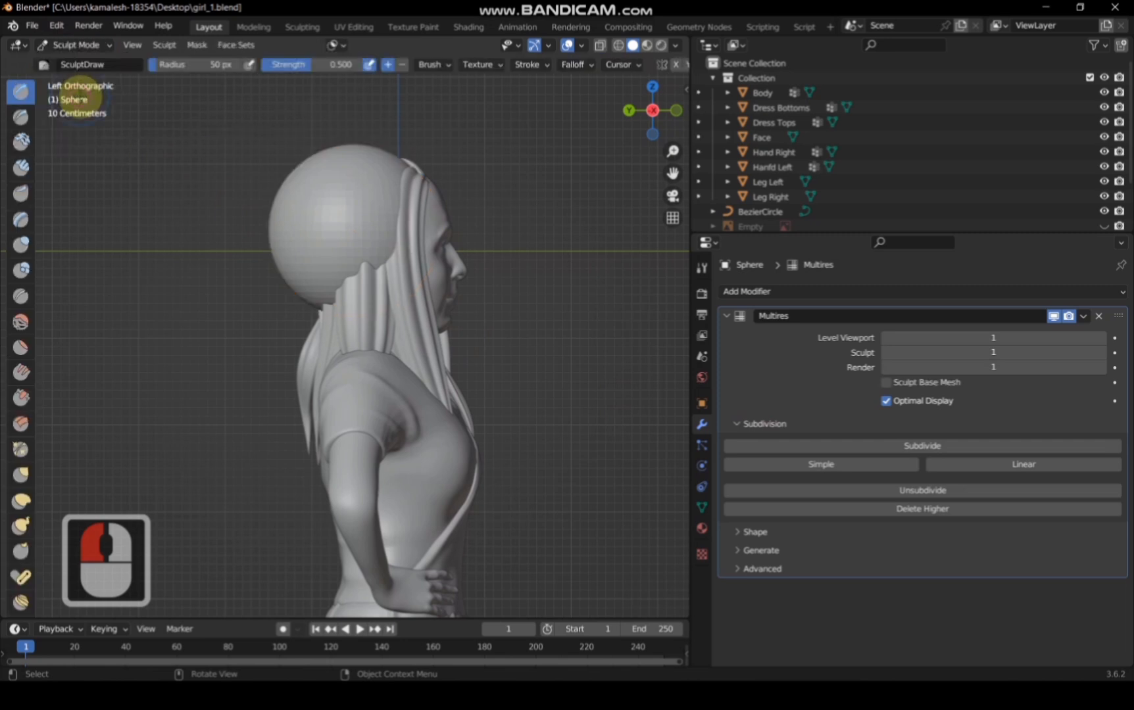
left_click(37, 502)
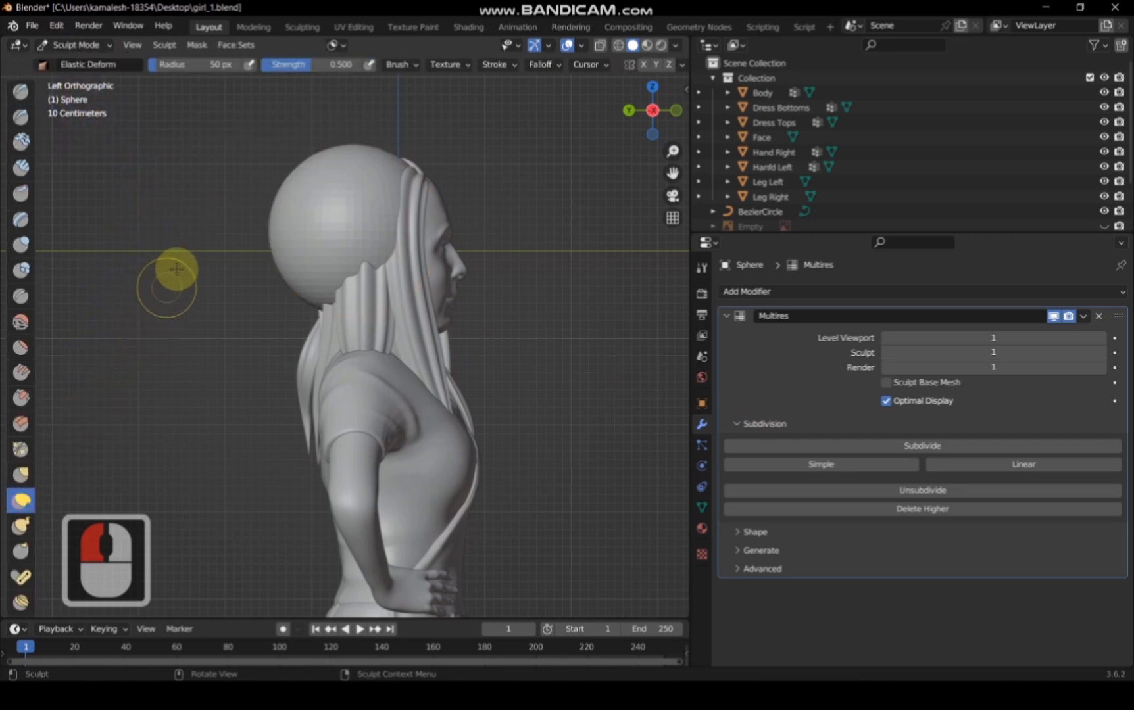
key("f")
left_click(263, 253)
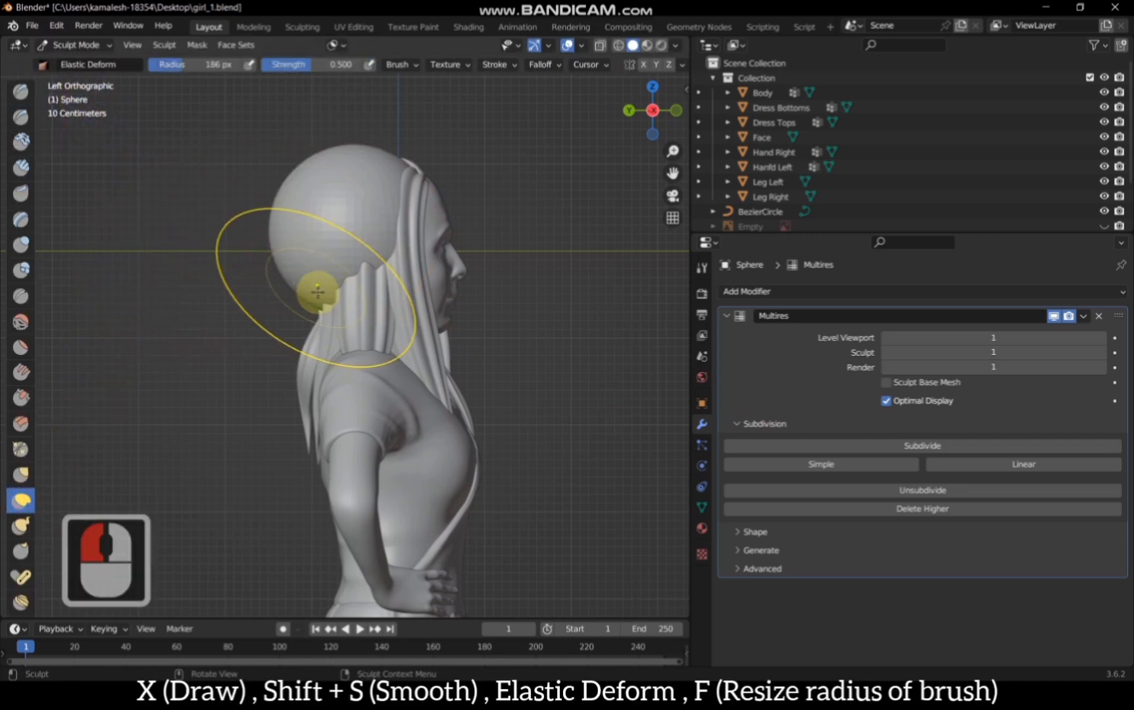
Step: In the left view, pull the sphere downward and fit its crown under the strands to form the base hair volume
left_click_drag(318, 294, 330, 497)
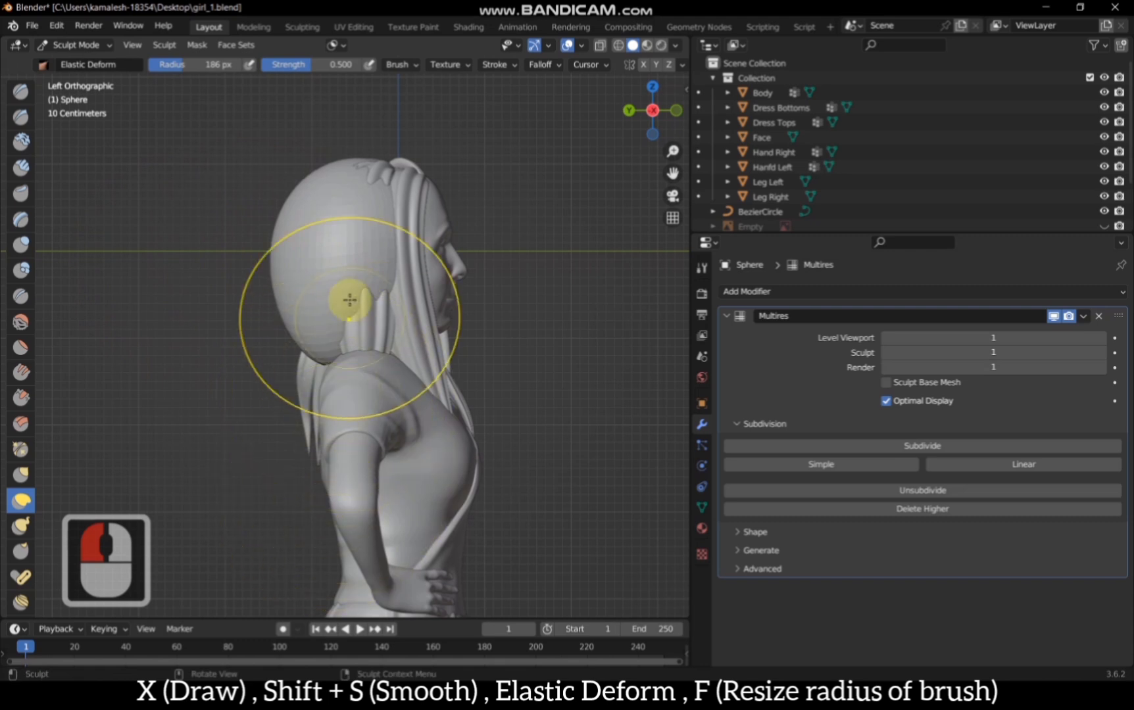
mouse_move(349, 300)
left_mouse_down()
mouse_move(279, 253)
mouse_move(373, 245)
mouse_move(336, 255)
mouse_move(265, 223)
mouse_move(370, 213)
left_mouse_up()
scroll(332, 254, "up", 2)
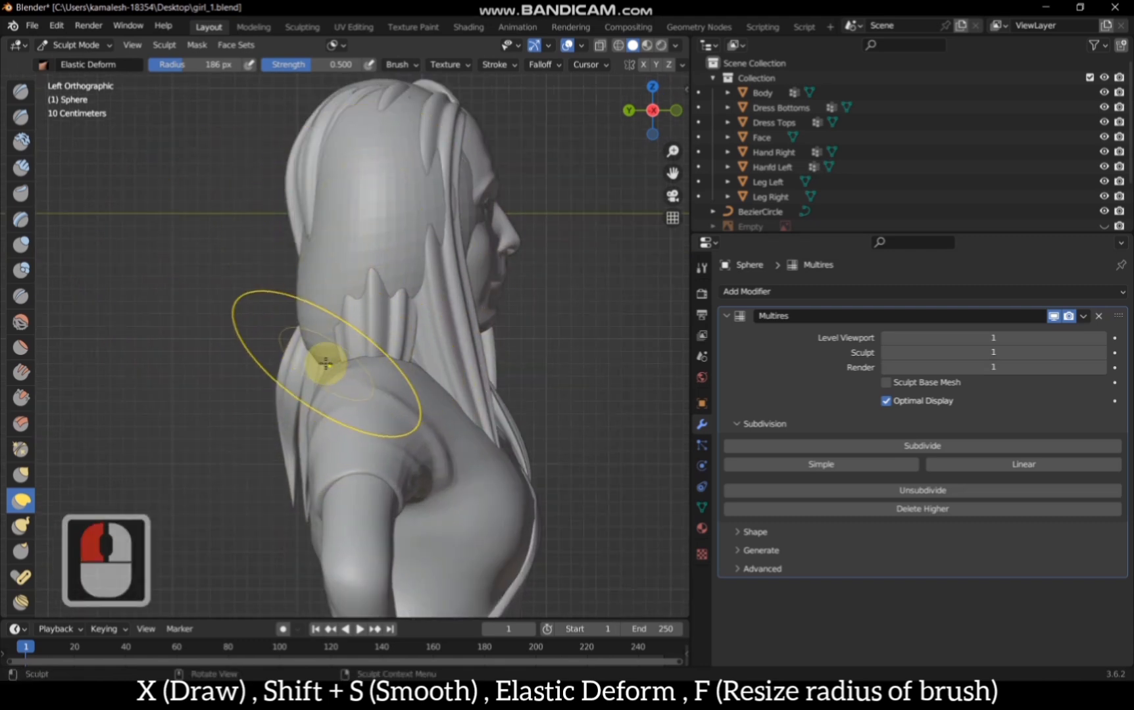
left_click_drag(328, 374, 310, 528)
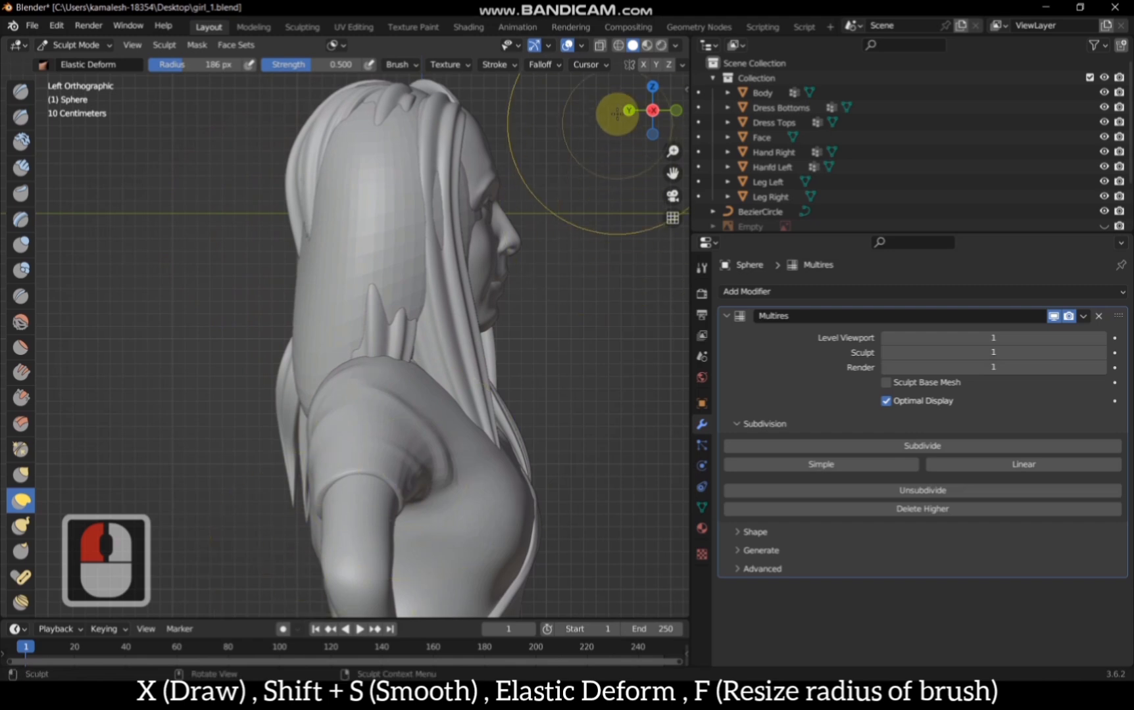
Step: From the back, turn on X-axis symmetry and stretch the hair base's lower edge down toward the upper back
left_click(630, 106)
scroll(559, 185, "down", 2)
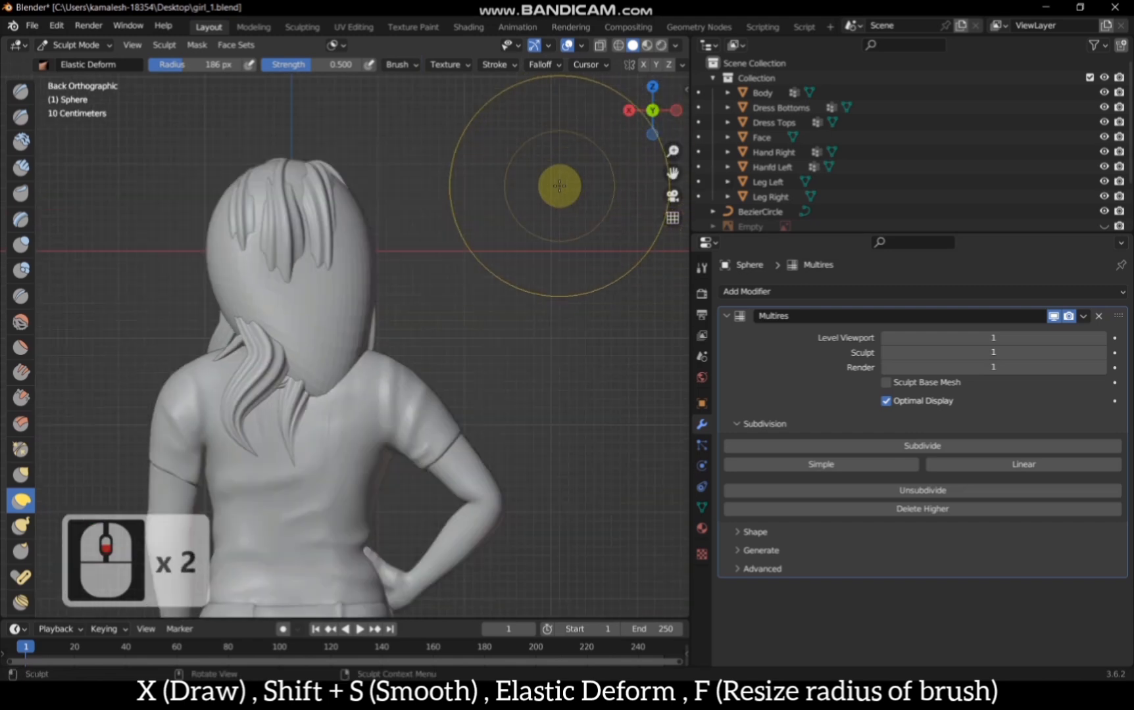
left_click(645, 70)
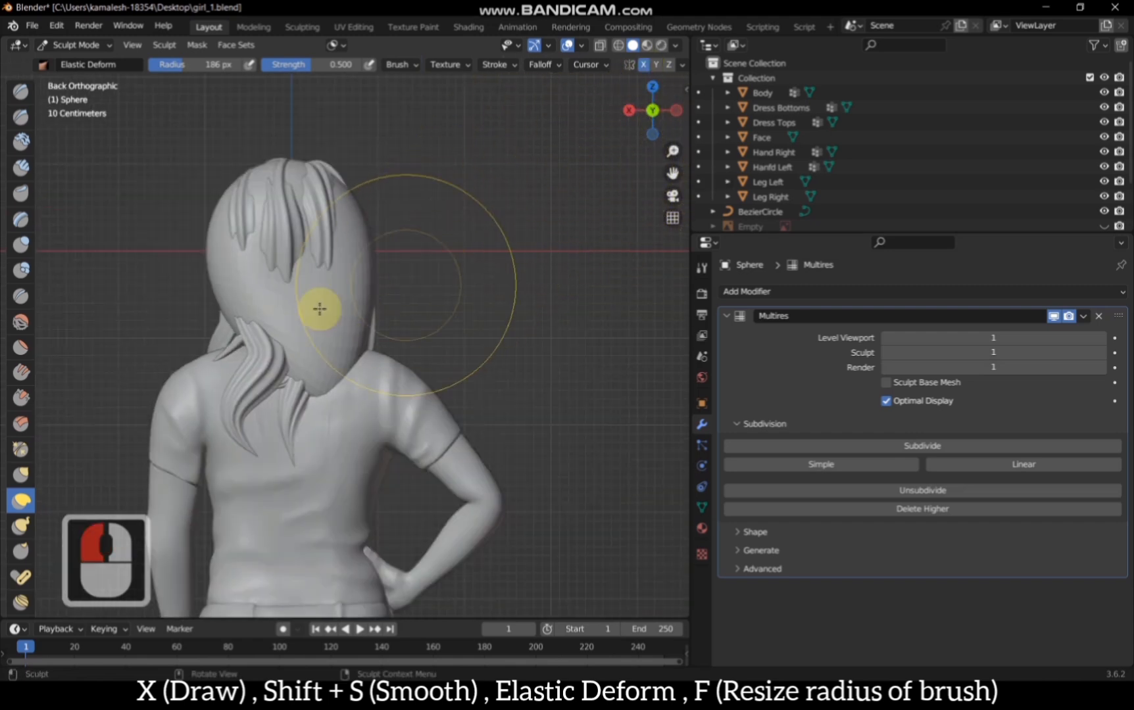
mouse_move(320, 309)
left_mouse_down()
mouse_move(238, 326)
mouse_move(210, 421)
mouse_move(223, 419)
left_mouse_up()
left_click_drag(644, 75, 566, 217)
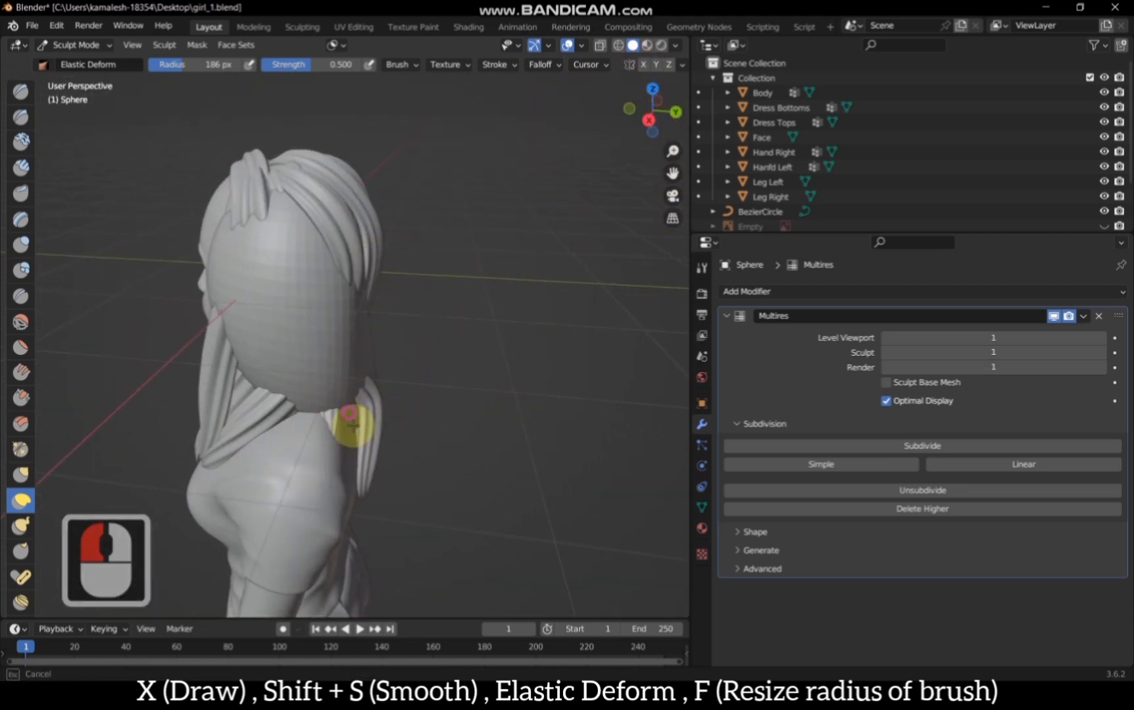
left_click_drag(354, 427, 373, 523)
Step: Carve the side of the hair base inward with the inverted Draw brush so the side strands emerge
key("x")
left_click_drag(334, 402, 298, 312, "ctrl")
mouse_move(290, 382)
left_mouse_down("ctrl")
mouse_move(290, 316)
mouse_move(274, 284)
mouse_move(252, 282)
mouse_move(260, 337)
mouse_move(309, 287)
left_mouse_up("ctrl")
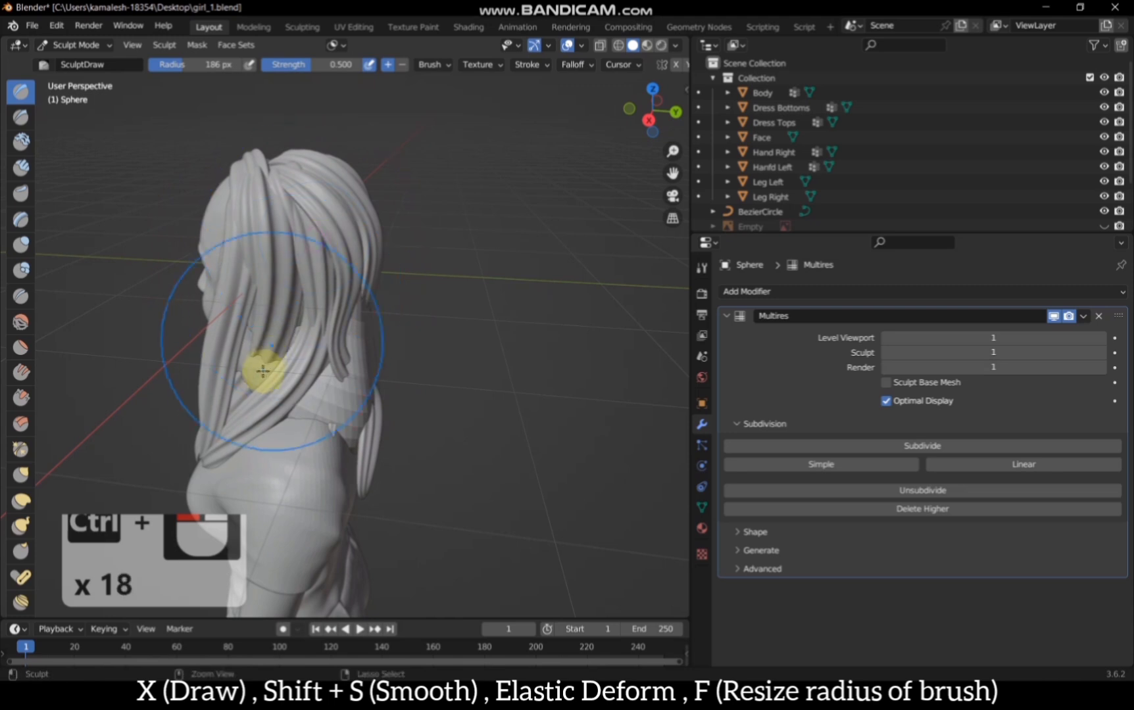
left_click_drag(271, 371, 495, 301, "ctrl")
Step: In the front view, build up the hair base behind the lower front strands on both shoulders with the Draw brush
mouse_move(628, 118)
left_mouse_down()
mouse_move(410, 367)
mouse_move(405, 405)
mouse_move(412, 394)
left_mouse_up()
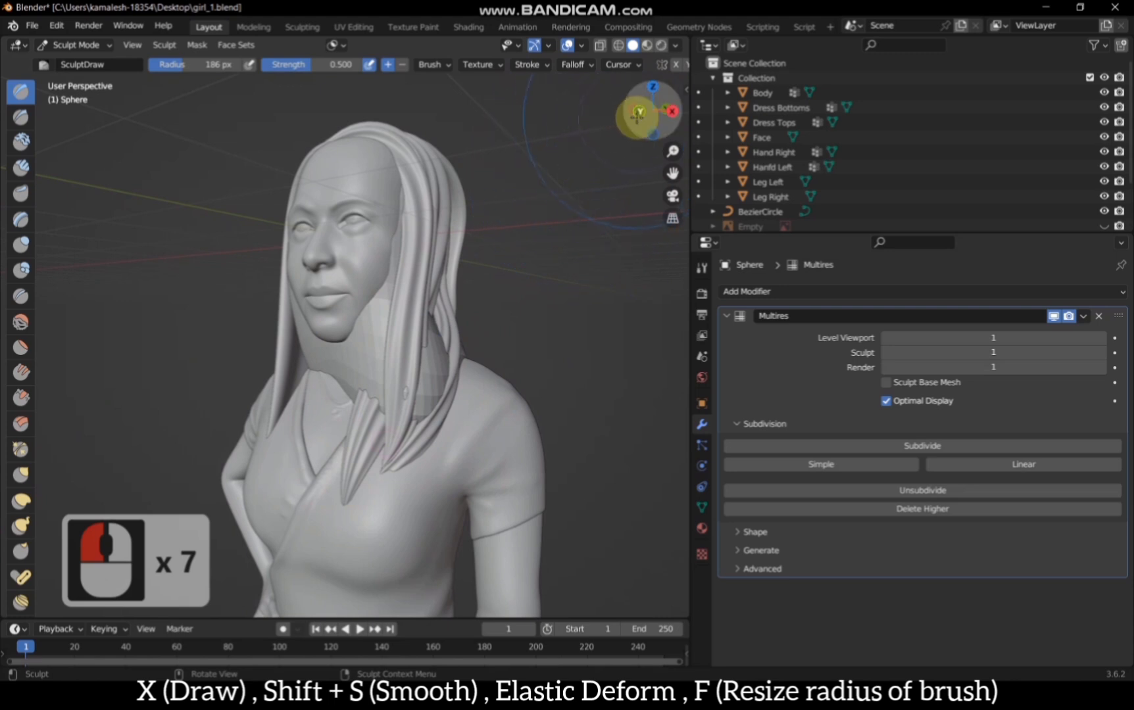
left_click(637, 113)
left_click_drag(668, 168, 614, 115)
scroll(420, 347, "up", 1)
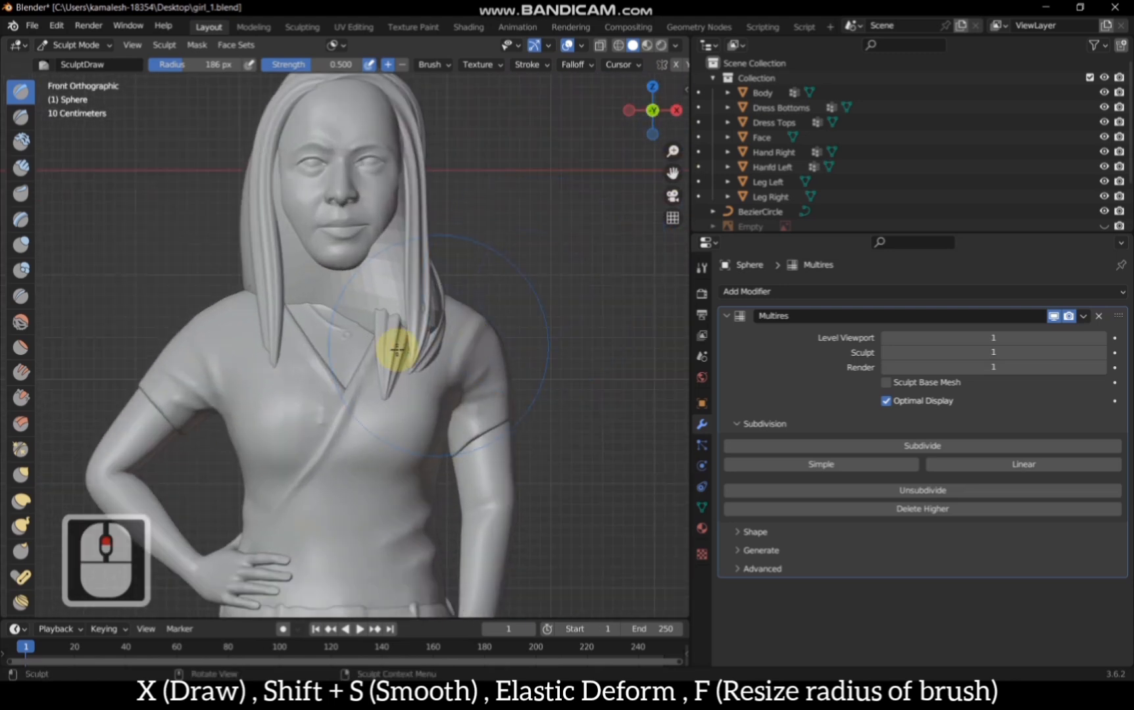
left_click_drag(397, 376, 419, 322)
mouse_move(419, 322)
left_mouse_down()
mouse_move(407, 369)
mouse_move(382, 386)
left_mouse_up()
left_click_drag(280, 314, 273, 345)
left_click_drag(266, 324, 268, 339)
left_click_drag(284, 321, 281, 336)
Step: Carve the hair base away from below the chin and around the neck with the inverted Draw brush
scroll(322, 282, "up", 2)
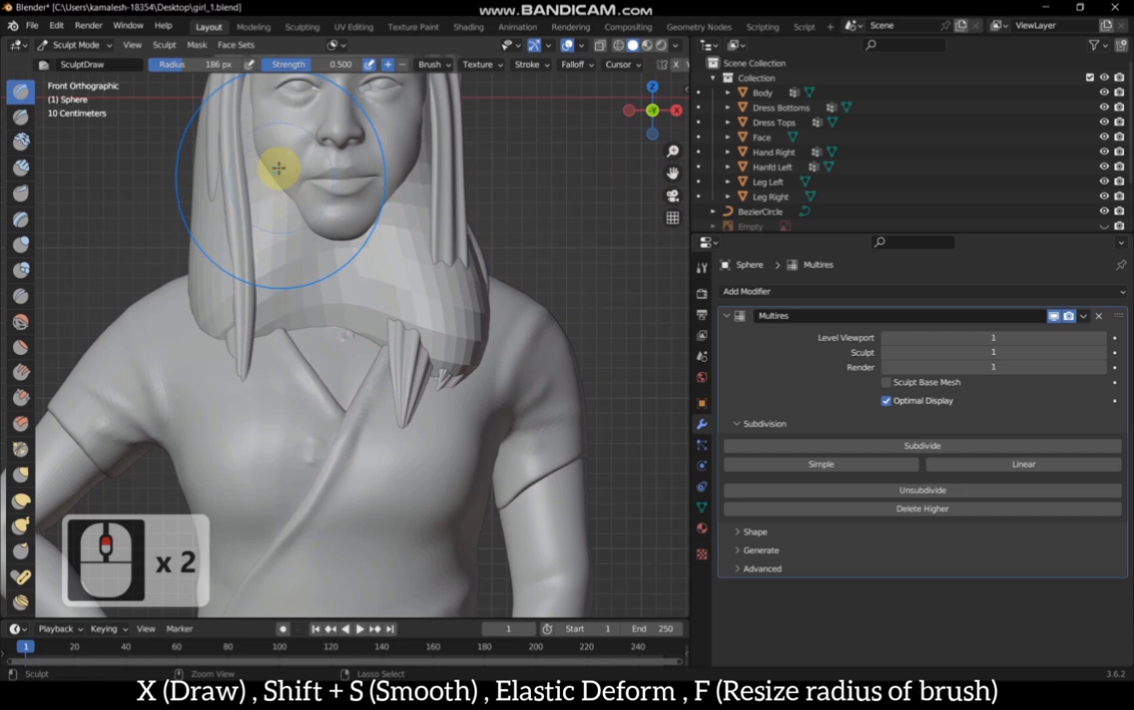
mouse_move(279, 168)
left_mouse_down("ctrl")
mouse_move(278, 228)
mouse_move(307, 271)
mouse_move(357, 261)
left_mouse_up("ctrl")
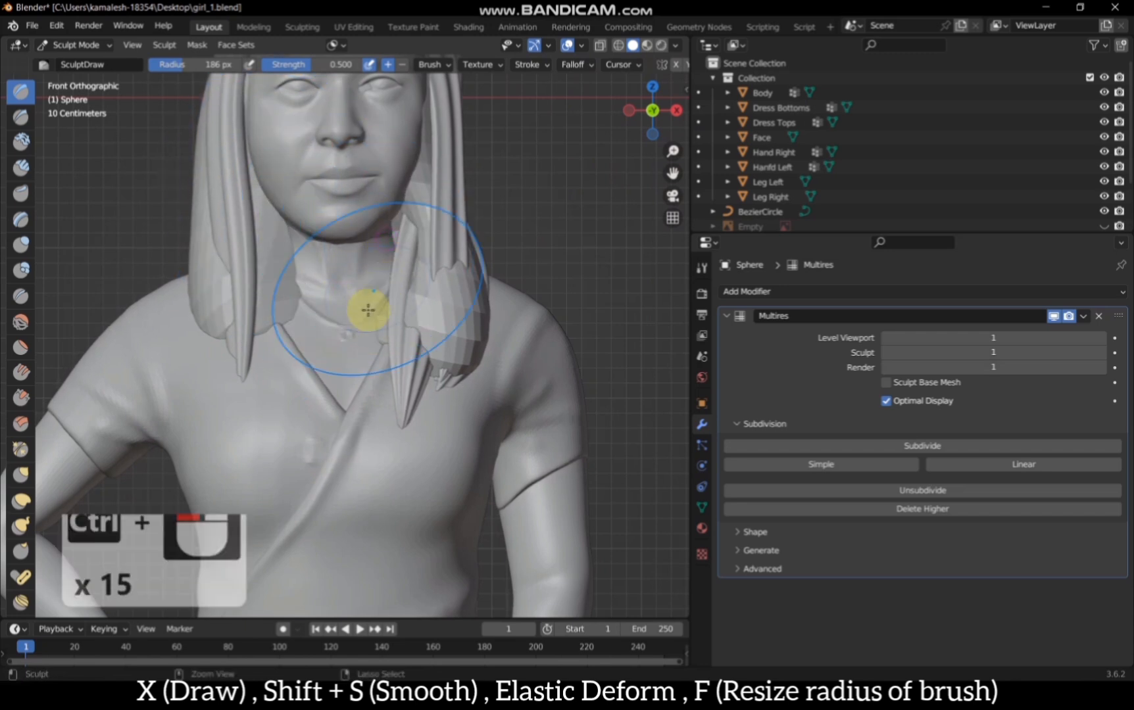
left_click_drag(306, 290, 296, 257, "ctrl")
mouse_move(296, 256)
left_mouse_down("ctrl")
mouse_move(287, 221)
mouse_move(241, 384)
mouse_move(417, 392)
mouse_move(396, 345)
mouse_move(412, 271)
mouse_move(400, 254)
mouse_move(375, 340)
mouse_move(385, 209)
mouse_move(296, 221)
mouse_move(355, 172)
left_mouse_up("ctrl")
Step: Set the Draw brush radius to 102 px and carve the back of the hair base inward beneath the long back strands
key("shift+s")
key("x")
key("f")
left_click(371, 176)
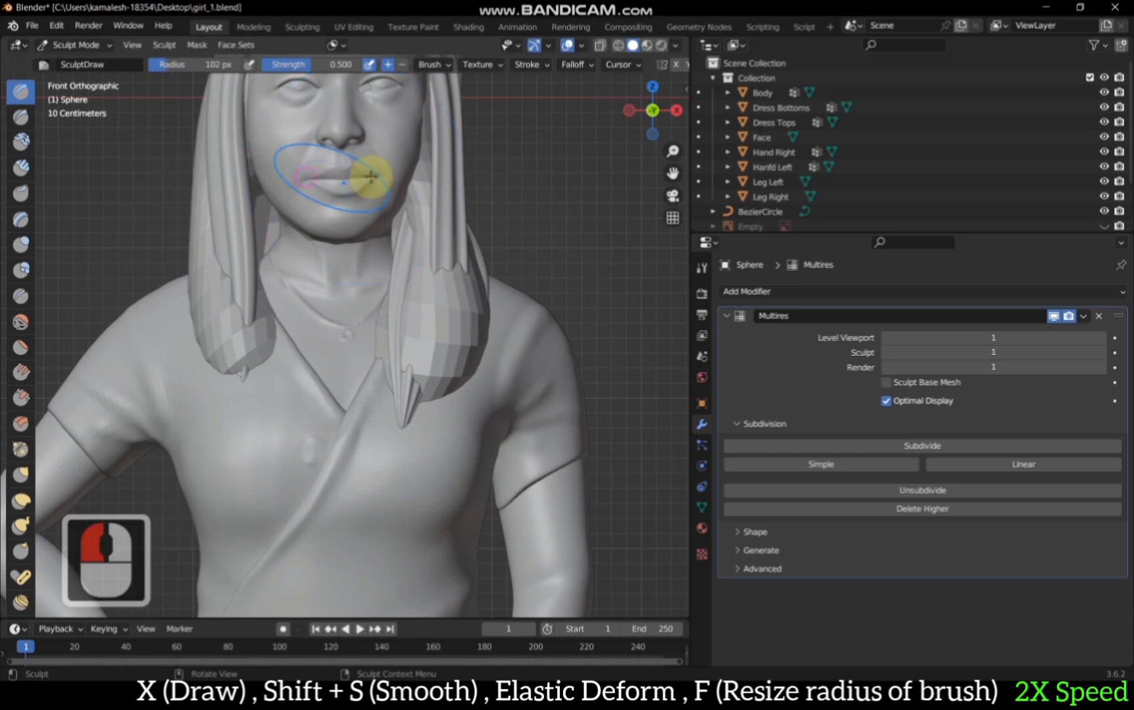
scroll(372, 177, "down", 3)
left_click_drag(652, 111, 630, 120)
scroll(547, 194, "down", 1)
left_click_drag(413, 179, 445, 192, "ctrl")
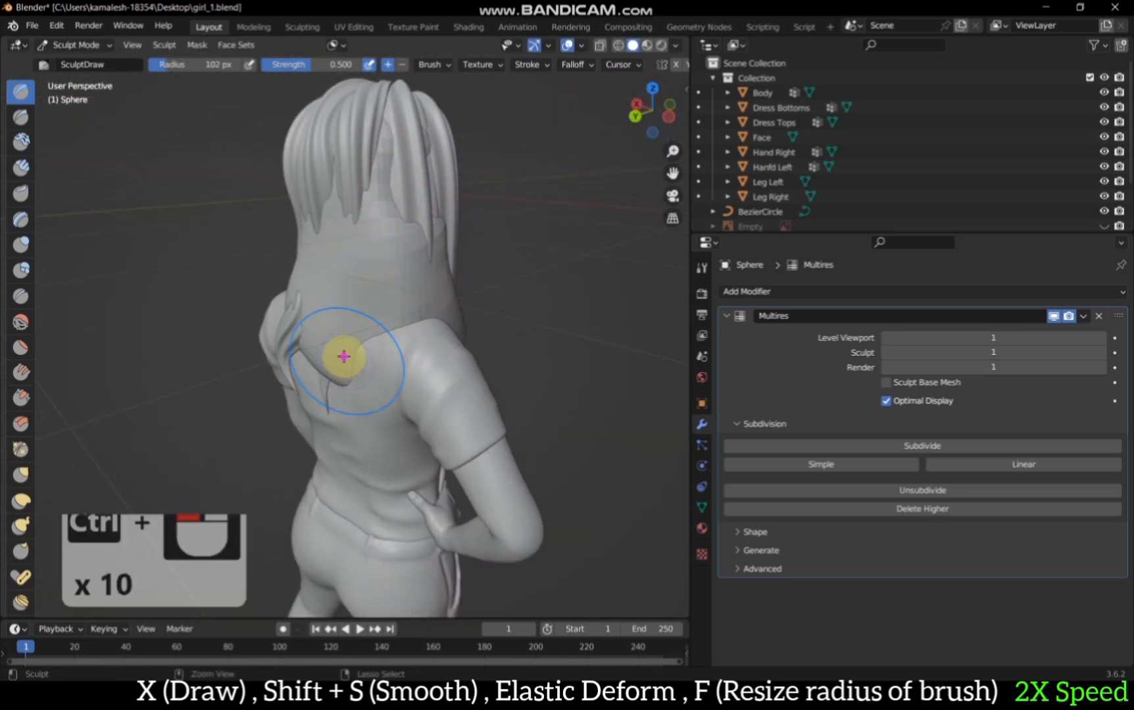
left_click_drag(635, 118, 649, 114)
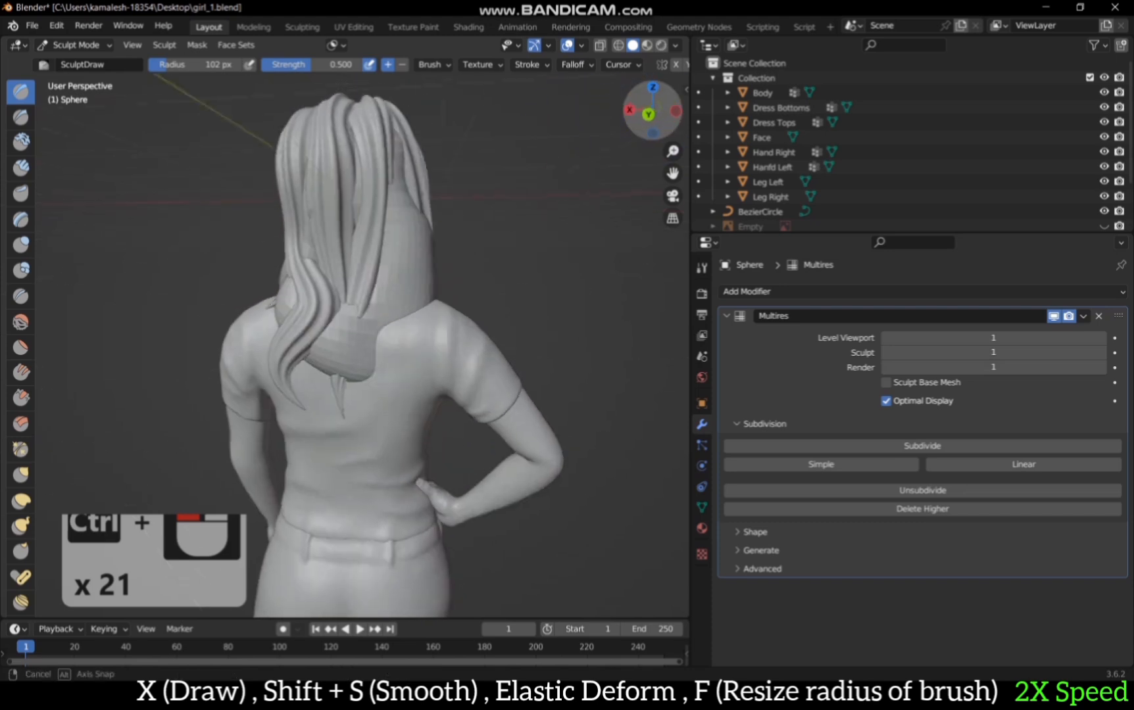
left_click_drag(290, 293, 336, 349, "ctrl")
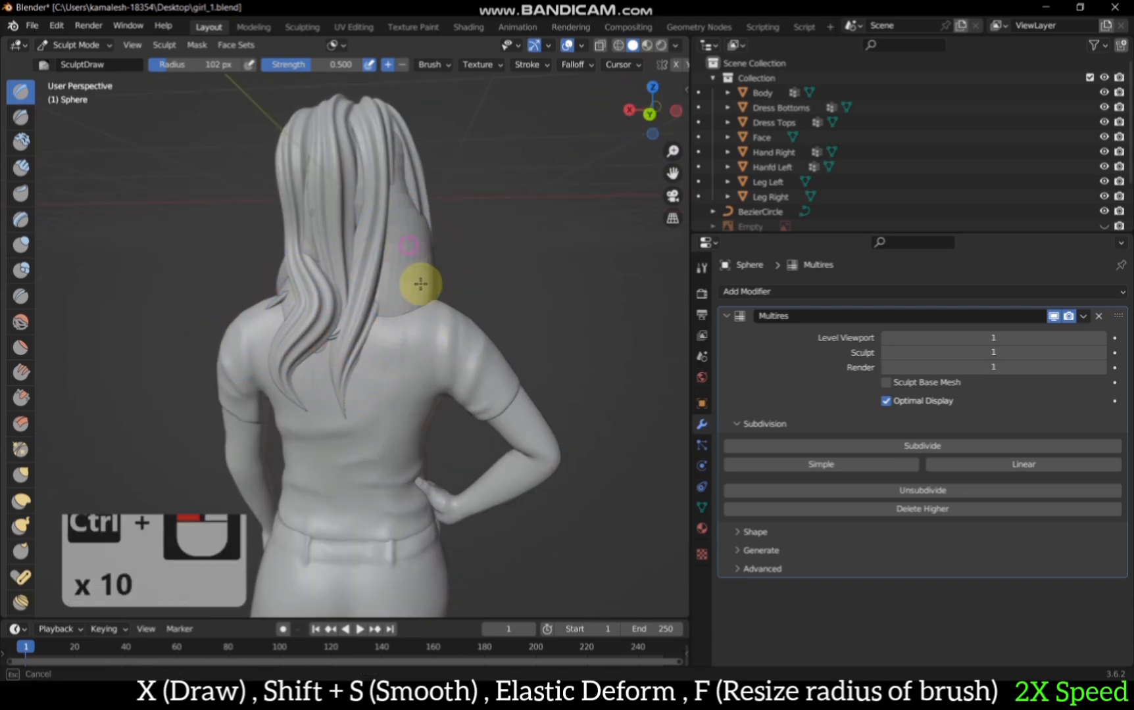
Step: Build up the hair base beneath the lower ends of the wavy back strand with the Draw brush
left_click_drag(309, 342, 304, 382)
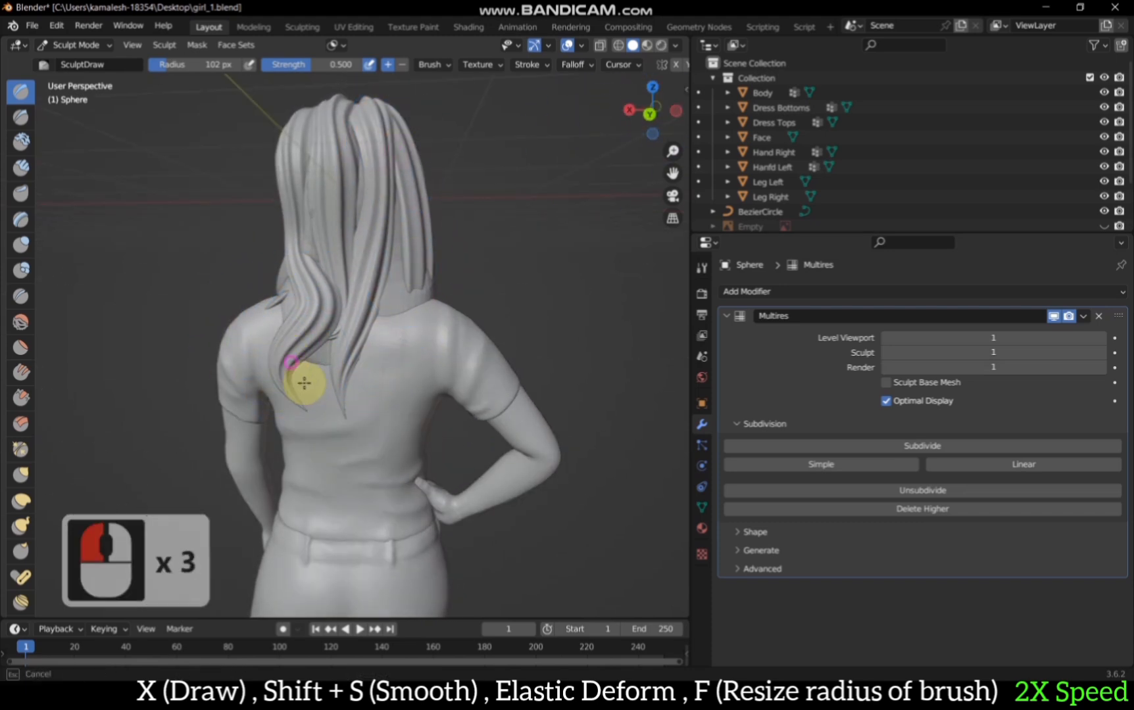
left_click_drag(648, 103, 681, 107)
scroll(342, 326, "up", 2)
left_click_drag(342, 326, 322, 401)
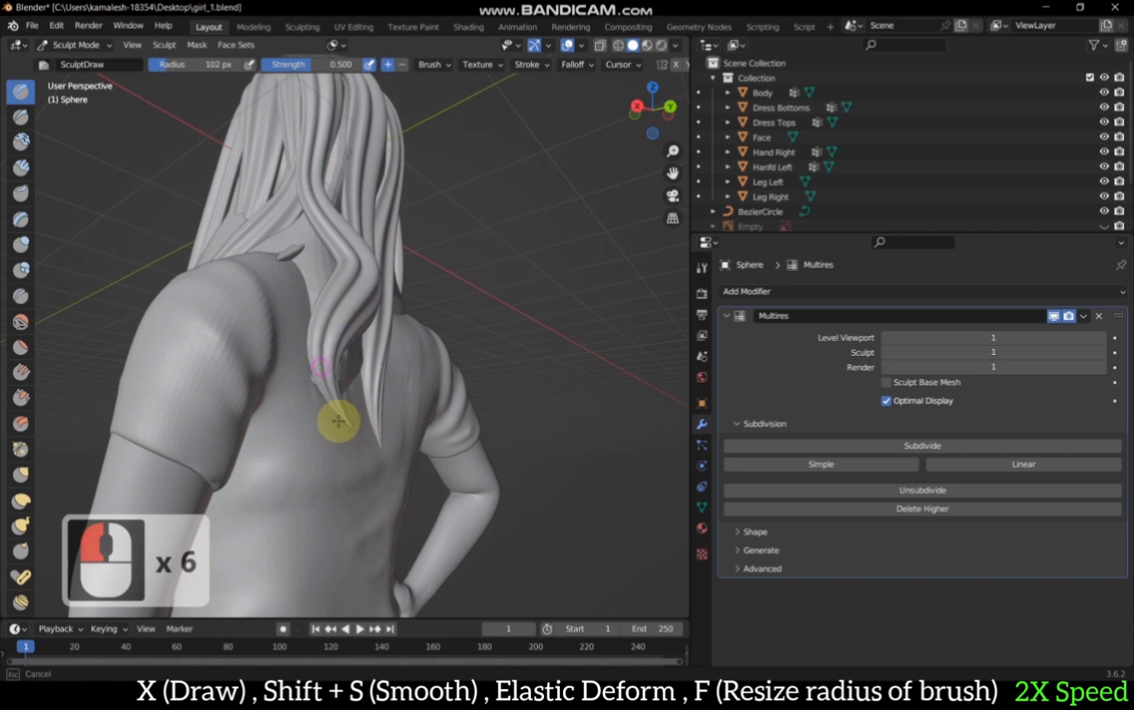
left_click_drag(319, 298, 318, 329)
Step: Carve down the excess hair base around the tips of the back strands with the inverted Draw brush
left_click_drag(354, 322, 352, 364, "ctrl")
left_click_drag(653, 126, 621, 132)
left_click_drag(290, 379, 265, 390, "ctrl")
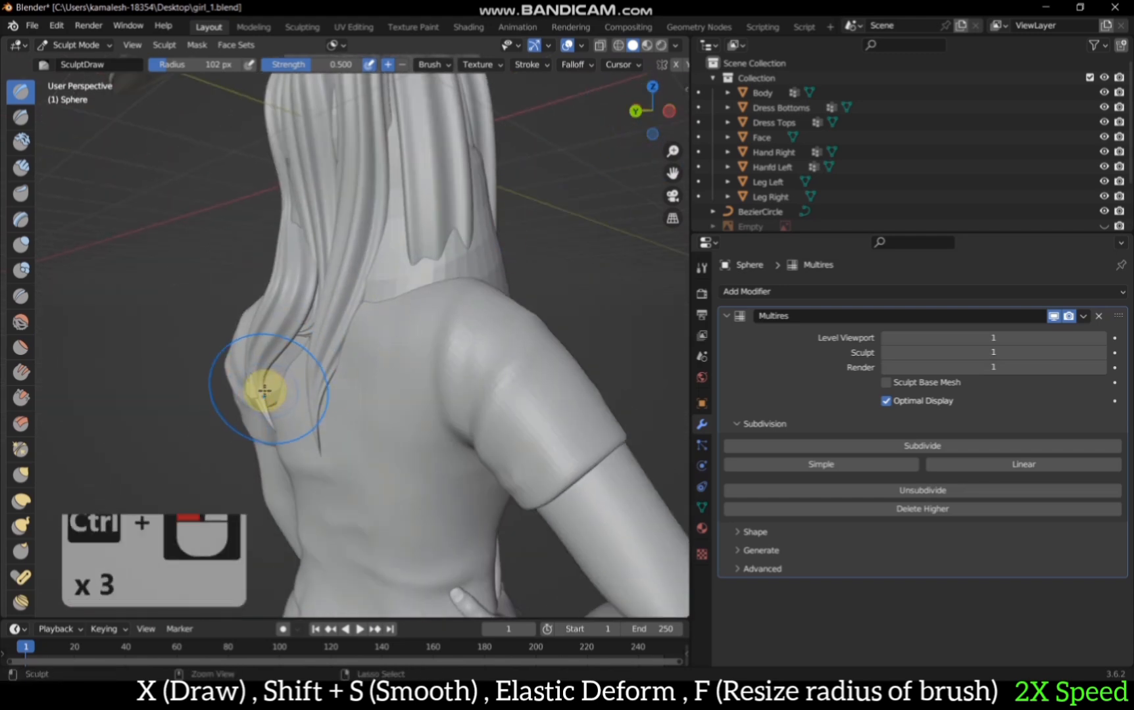
Step: With Elastic Deform, pull the base's lower tip down the back and shift it beneath the wavy strand's end
left_click_drag(642, 122, 606, 124)
left_click(21, 500)
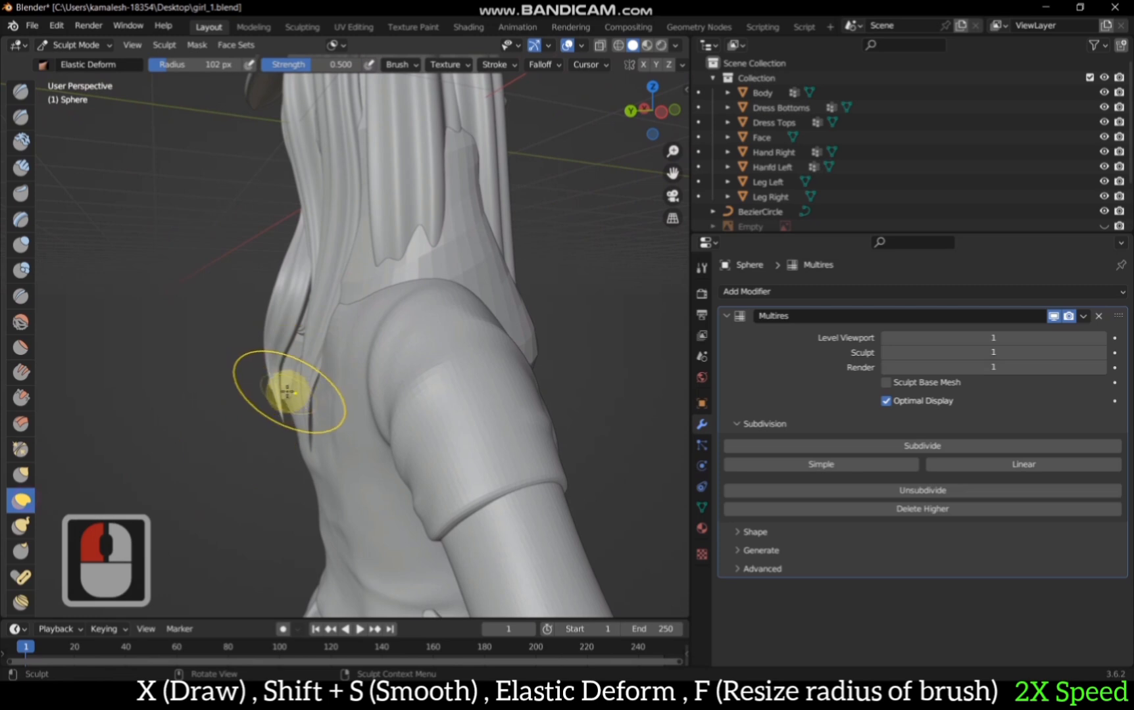
left_click_drag(288, 393, 304, 493)
double_click(630, 110)
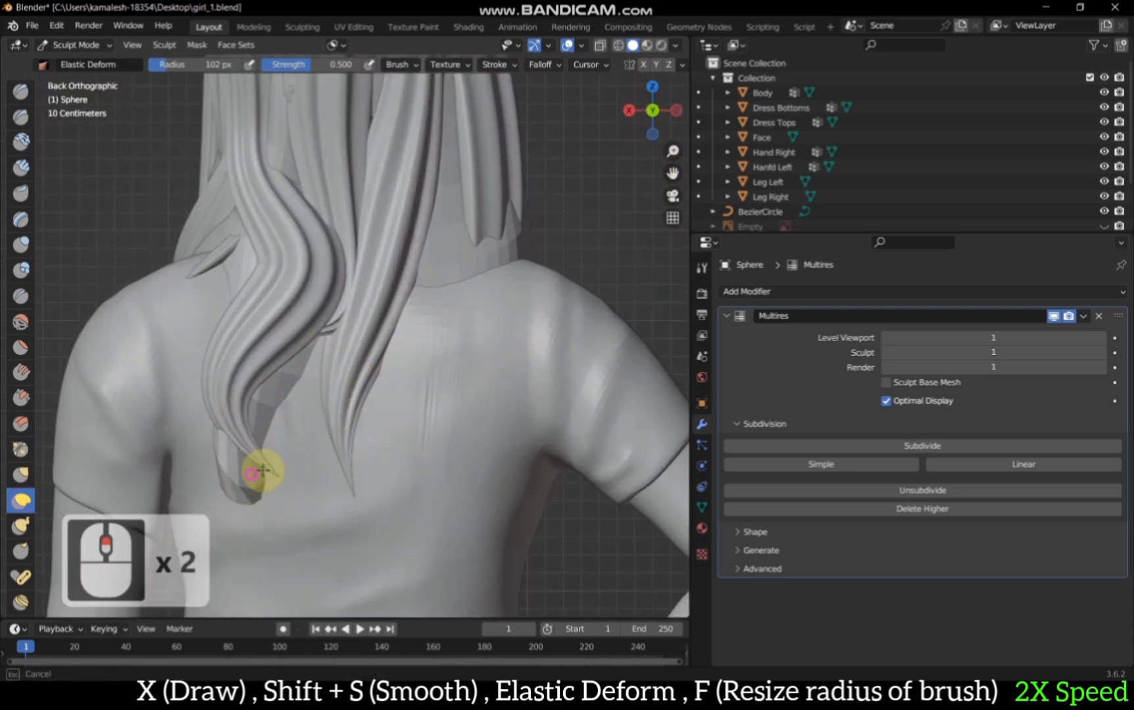
mouse_move(337, 435)
left_mouse_down()
mouse_move(215, 399)
mouse_move(274, 480)
left_mouse_up()
Step: Thicken the pulled-down tip of the hair base below the wavy strand with Draw brush strokes
key("x")
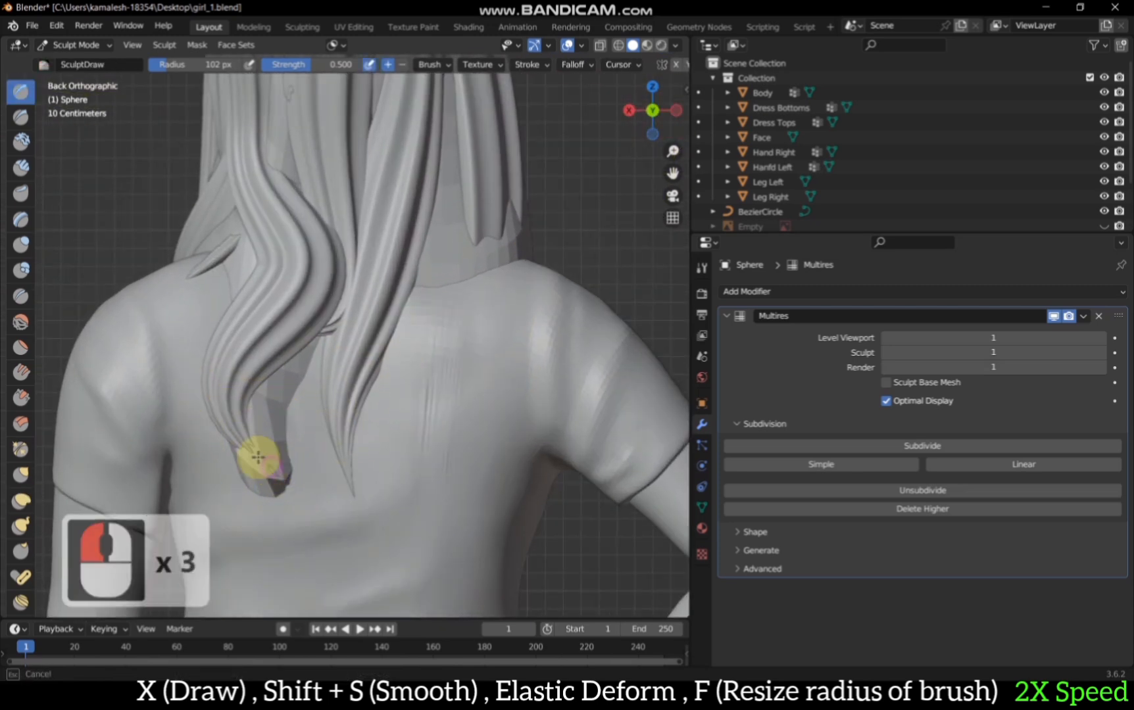
left_click_drag(216, 396, 217, 416)
left_click_drag(646, 105, 756, 109)
left_click_drag(361, 390, 355, 427)
left_click_drag(355, 382, 357, 454)
left_click_drag(350, 379, 346, 439)
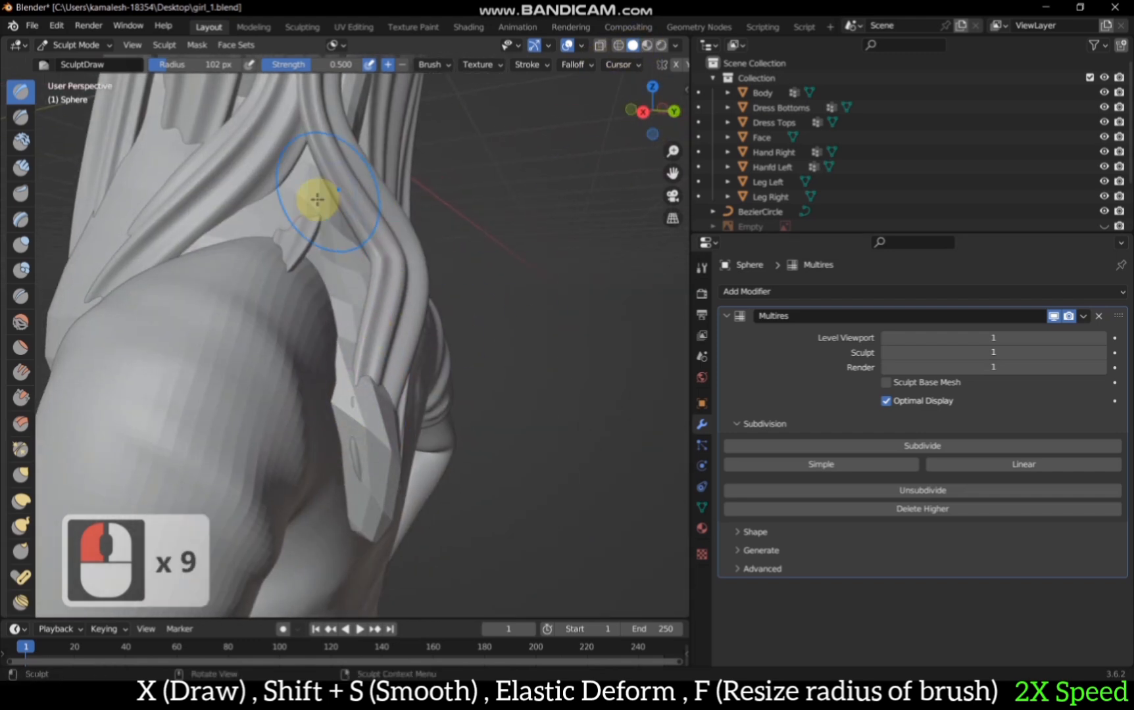
Step: Carve the hair base inward between the side strands above the shoulder with the inverted Draw brush
left_click_drag(317, 199, 251, 238, "ctrl")
left_click_drag(306, 164, 290, 217, "ctrl")
left_click_drag(253, 204, 217, 240, "ctrl")
middle_click_drag(218, 241, 210, 220, "ctrl")
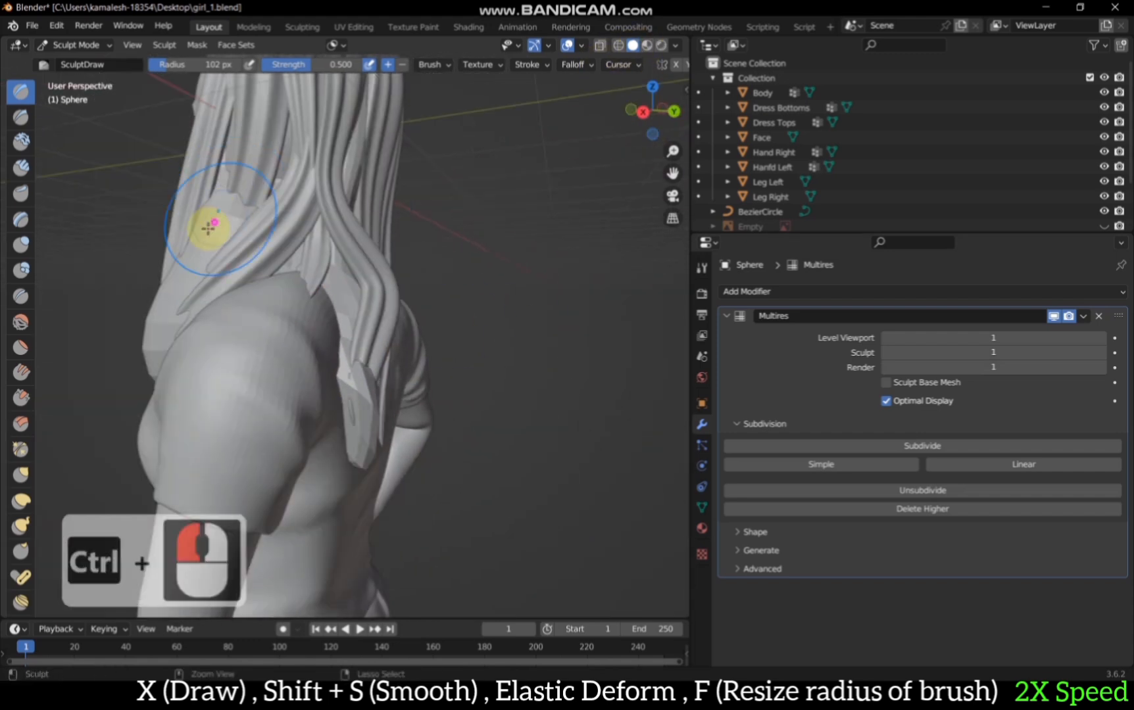
mouse_move(210, 221)
left_mouse_down("ctrl")
mouse_move(177, 296)
mouse_move(177, 329)
left_mouse_up("ctrl")
left_click_drag(680, 108, 783, 110)
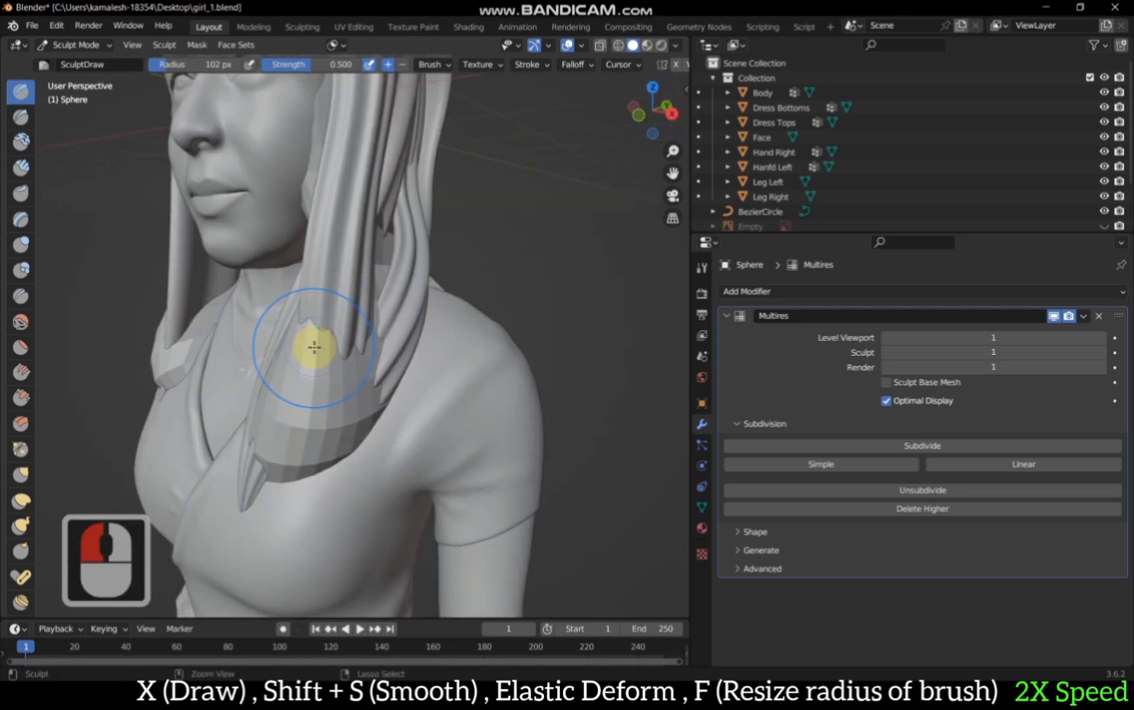
Step: Carve the excess hair base inward behind the front and side strands above the chest and shoulder with the inverted Draw brush
left_click_drag(314, 346, 306, 380, "ctrl")
left_click_drag(300, 355, 279, 400, "ctrl")
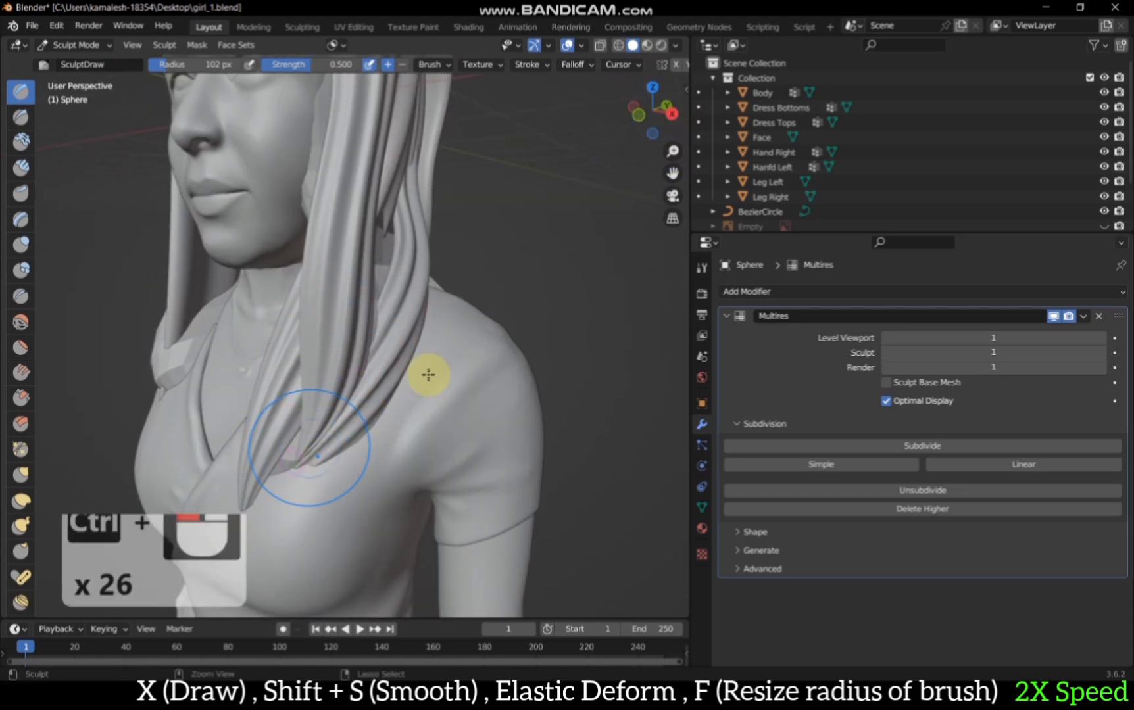
scroll(428, 375, "down", 2)
left_click_drag(666, 110, 601, 118)
scroll(303, 255, "up", 2)
left_click_drag(279, 244, 263, 290, "ctrl")
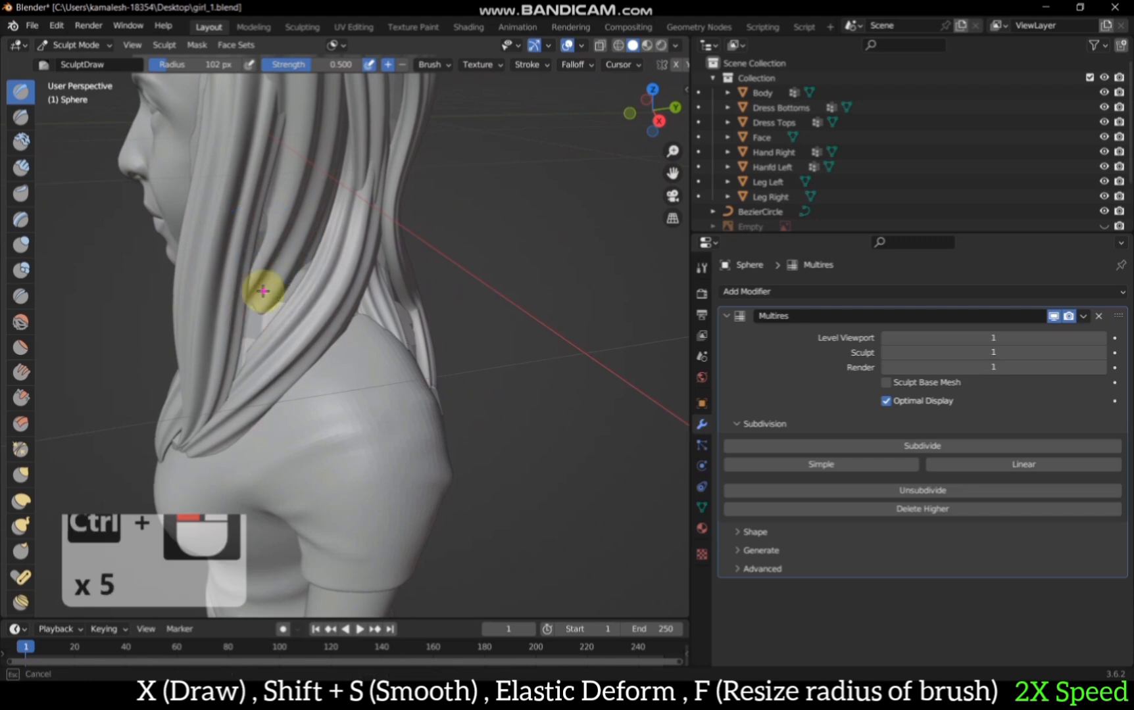
Step: Smooth the lower tip of the hair base on the back, beneath the end of the wavy strand
scroll(404, 194, "down", 3)
left_click_drag(648, 113, 536, 116)
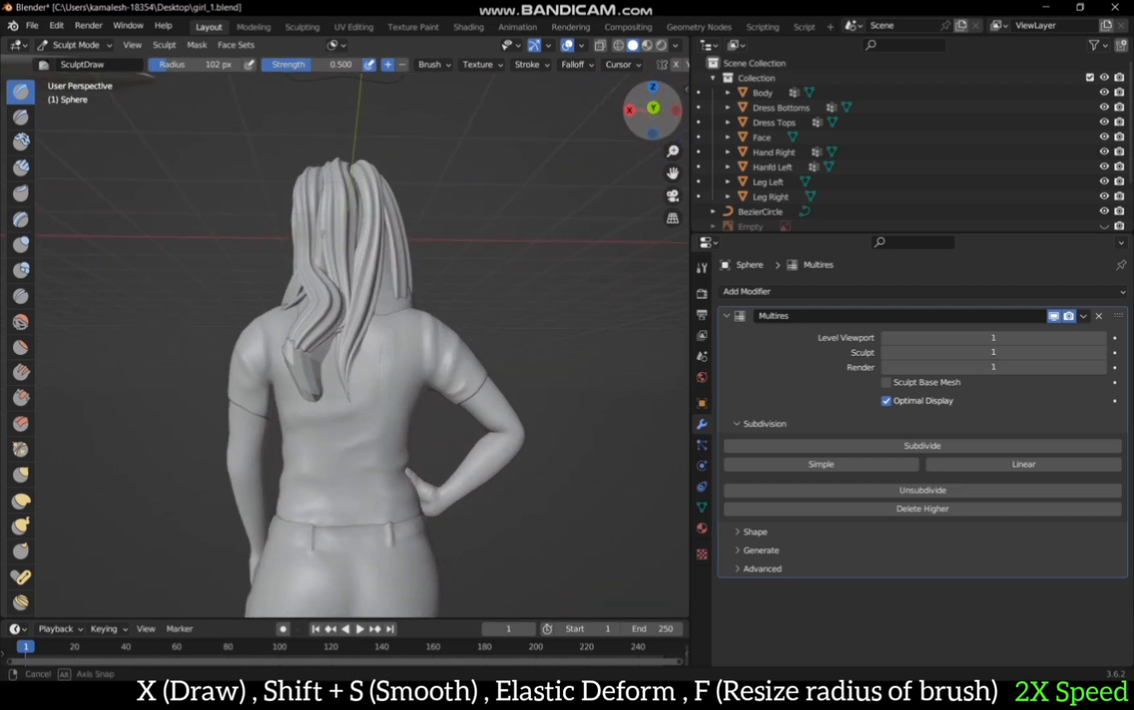
scroll(242, 390, "up", 4)
scroll(242, 391, "up", 2)
key("shift+s")
mouse_move(208, 397)
left_mouse_down()
mouse_move(172, 440)
mouse_move(145, 408)
left_mouse_up()
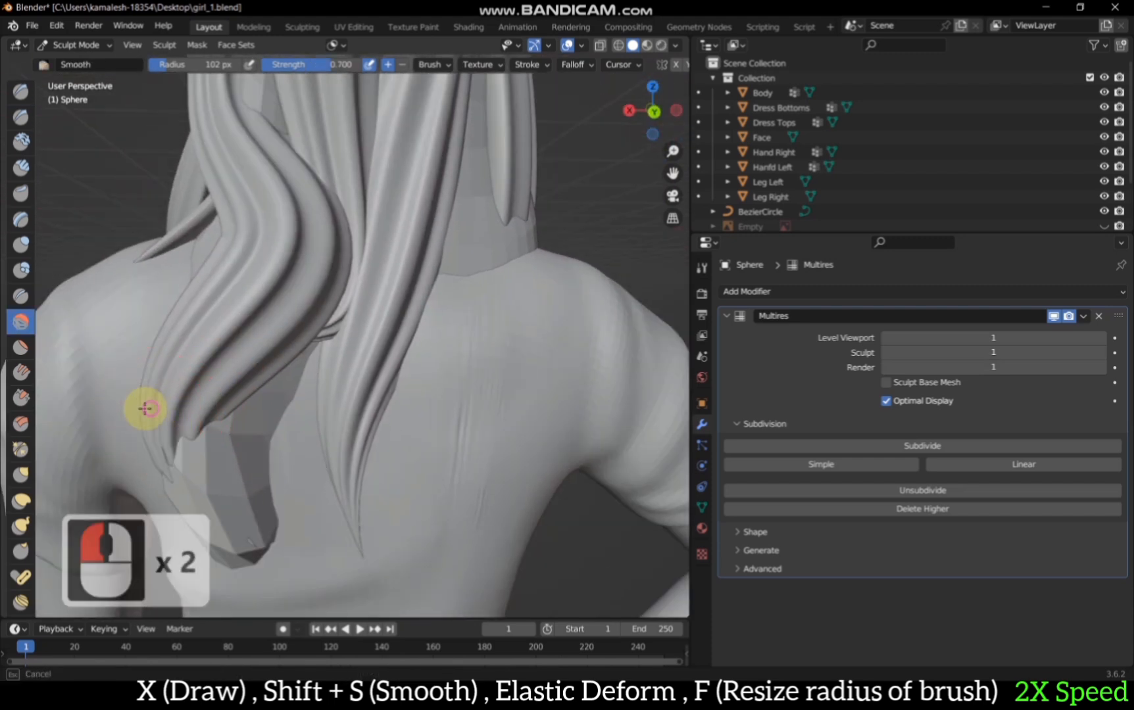
mouse_move(243, 422)
left_mouse_down()
mouse_move(291, 385)
mouse_move(271, 499)
mouse_move(226, 473)
mouse_move(283, 474)
mouse_move(278, 496)
mouse_move(267, 484)
left_mouse_up()
key("x")
scroll(243, 480, "down", 2)
key("shift+s")
Step: Build up the hair base across the upper back and down to its tip with Draw brush strokes
mouse_move(651, 164)
middle_mouse_down()
mouse_move(539, 217)
mouse_move(425, 245)
middle_mouse_up()
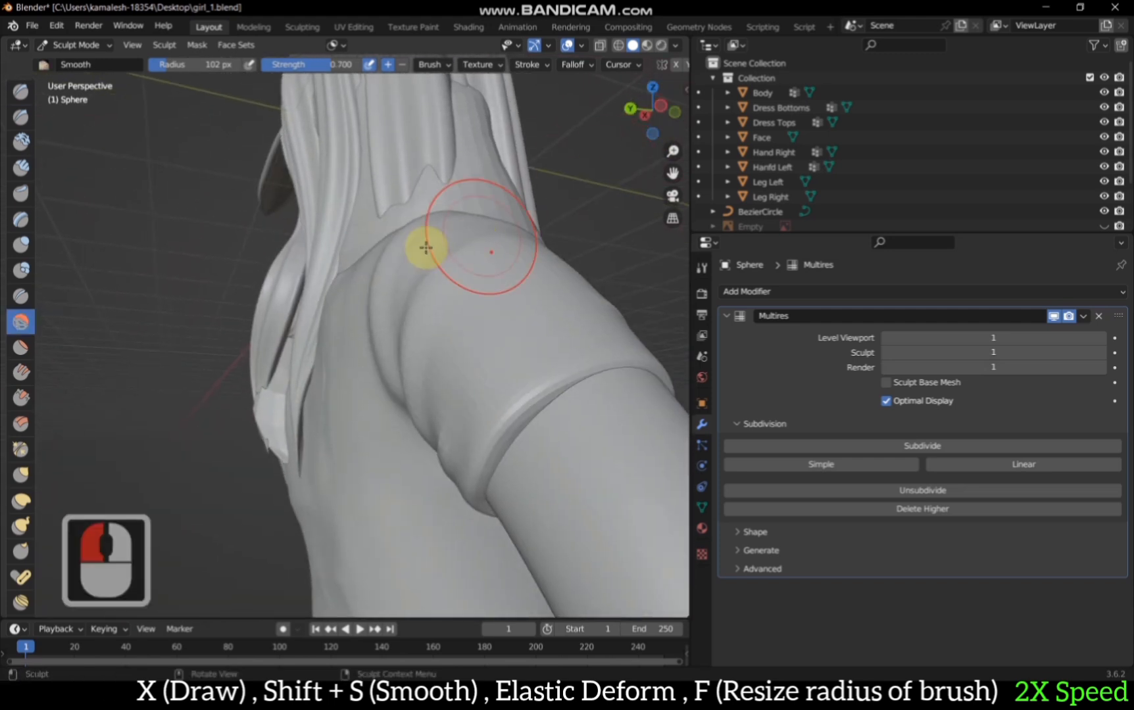
key("x")
left_click_drag(347, 254, 316, 323)
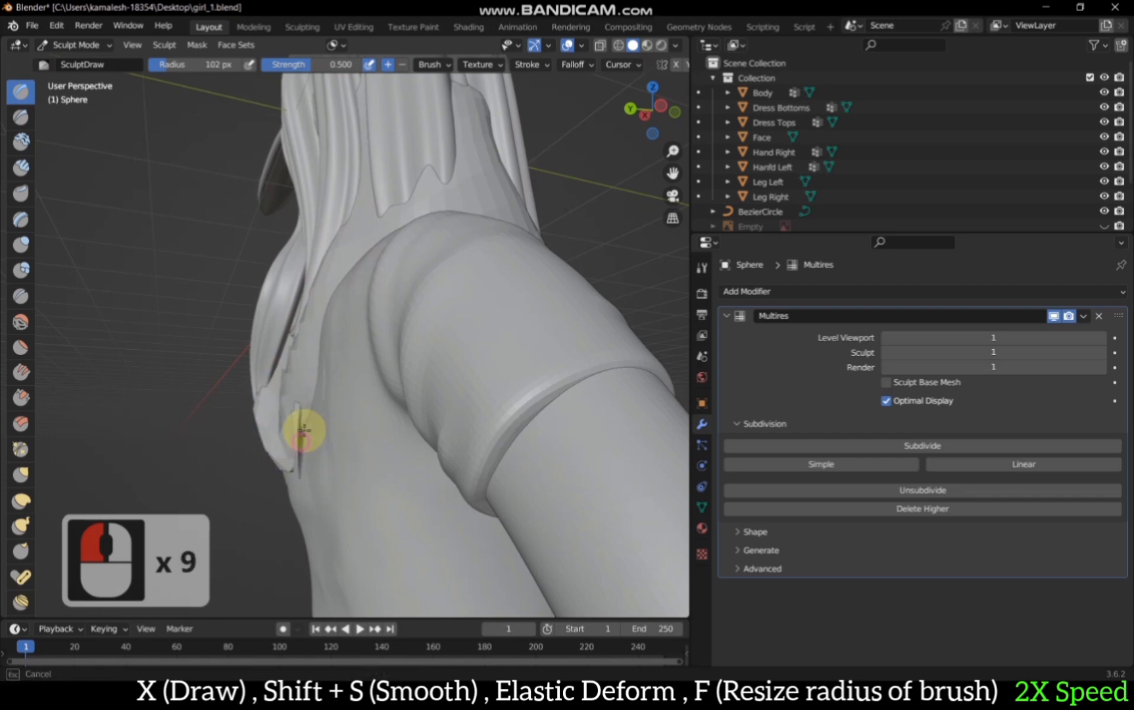
left_click_drag(303, 431, 309, 460)
Step: With a 40 px Draw brush, refine the hair base around the back strand tips and carve down the excess along its edge
left_click(630, 108)
scroll(394, 361, "up", 2)
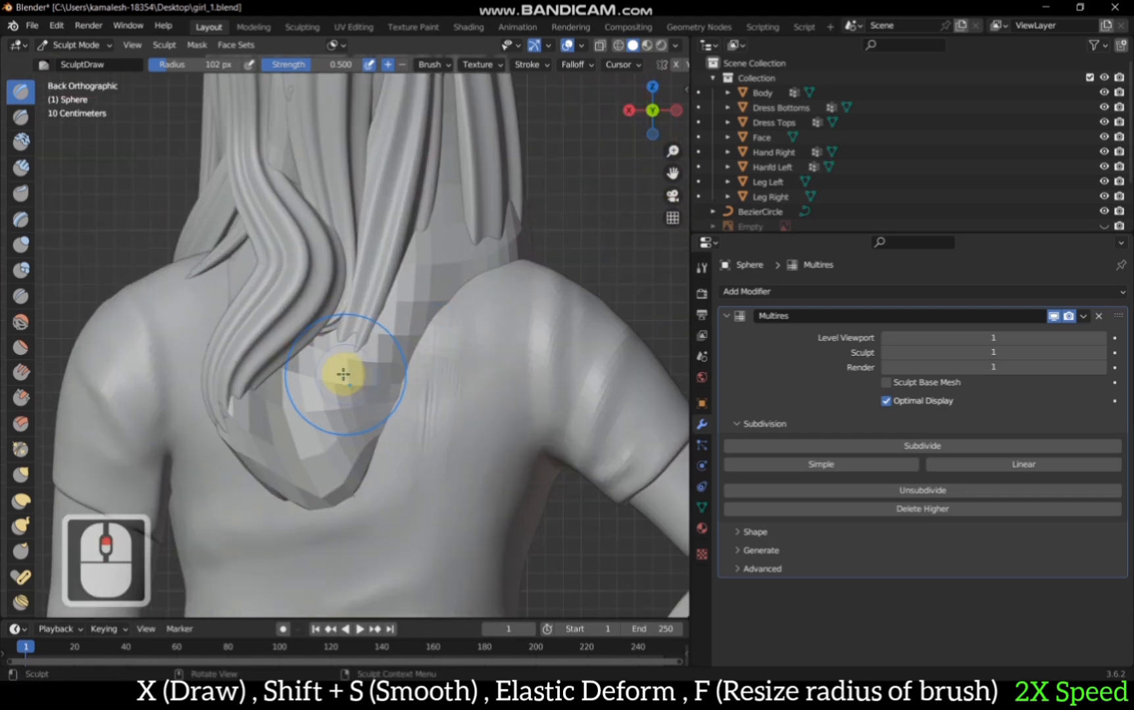
key("f")
left_click(307, 373)
left_click_drag(329, 359, 329, 337)
key("x")
mouse_move(304, 380)
left_mouse_down("ctrl")
mouse_move(294, 393)
mouse_move(346, 451)
mouse_move(316, 370)
mouse_move(355, 454)
left_mouse_up("ctrl")
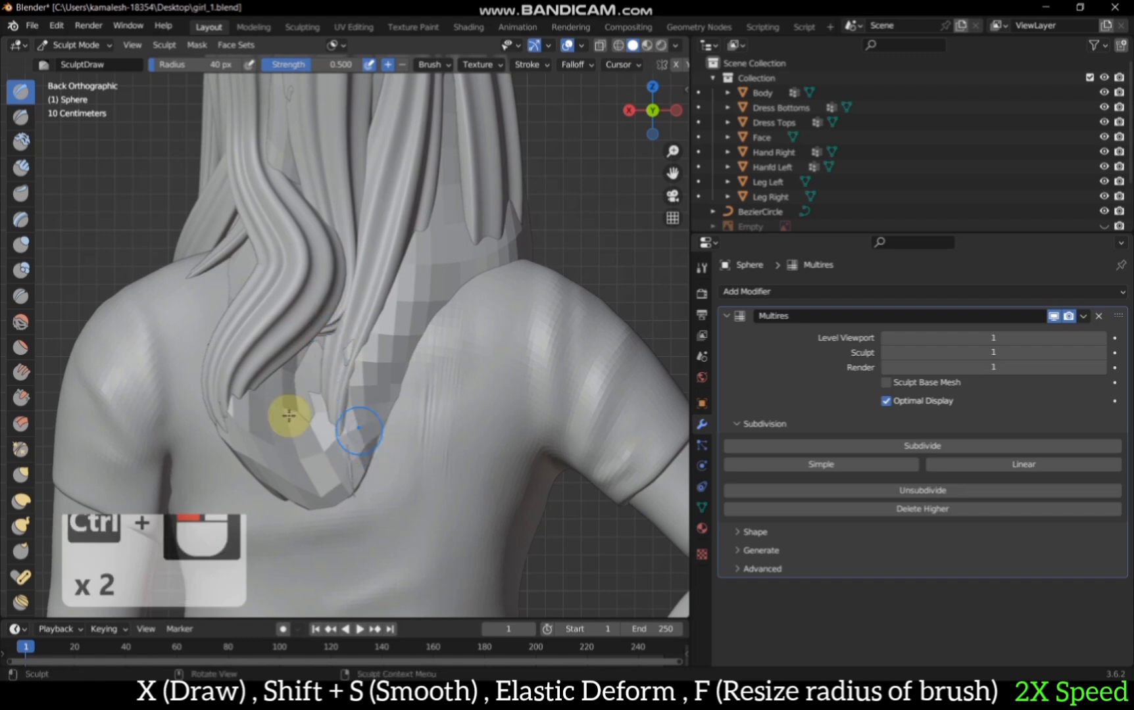
mouse_move(305, 346)
left_mouse_down()
mouse_move(299, 463)
mouse_move(304, 406)
left_mouse_up()
mouse_move(395, 333)
left_mouse_down("ctrl")
mouse_move(415, 263)
mouse_move(378, 359)
left_mouse_up("ctrl")
scroll(401, 320, "down", 2)
left_click_drag(378, 359, 426, 261, "ctrl")
Step: Build up the hair base at the front strands' lower end beside the shoulder and smooth it with a 63 px brush
middle_click_drag(421, 250, 410, 412)
left_click(673, 117)
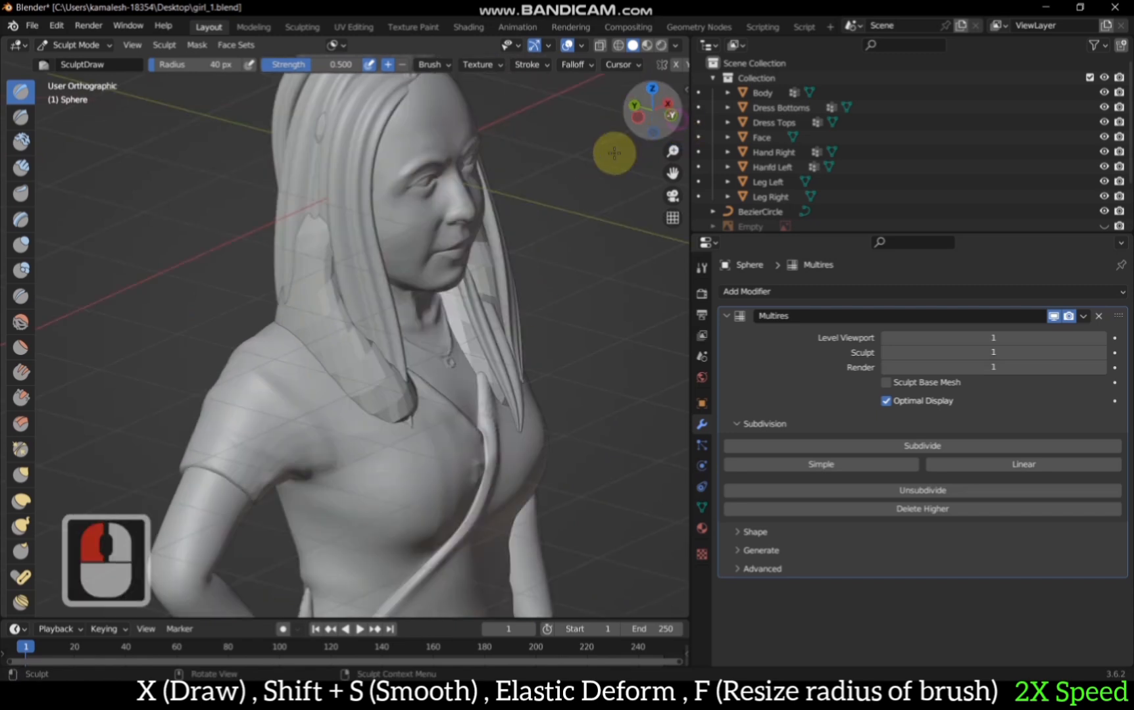
left_click_drag(244, 355, 262, 370)
left_click_drag(257, 359, 260, 371)
mouse_move(259, 361)
left_mouse_down()
mouse_move(263, 372)
mouse_move(223, 207)
mouse_move(225, 258)
mouse_move(216, 236)
left_mouse_up()
key("shift+s")
key("f")
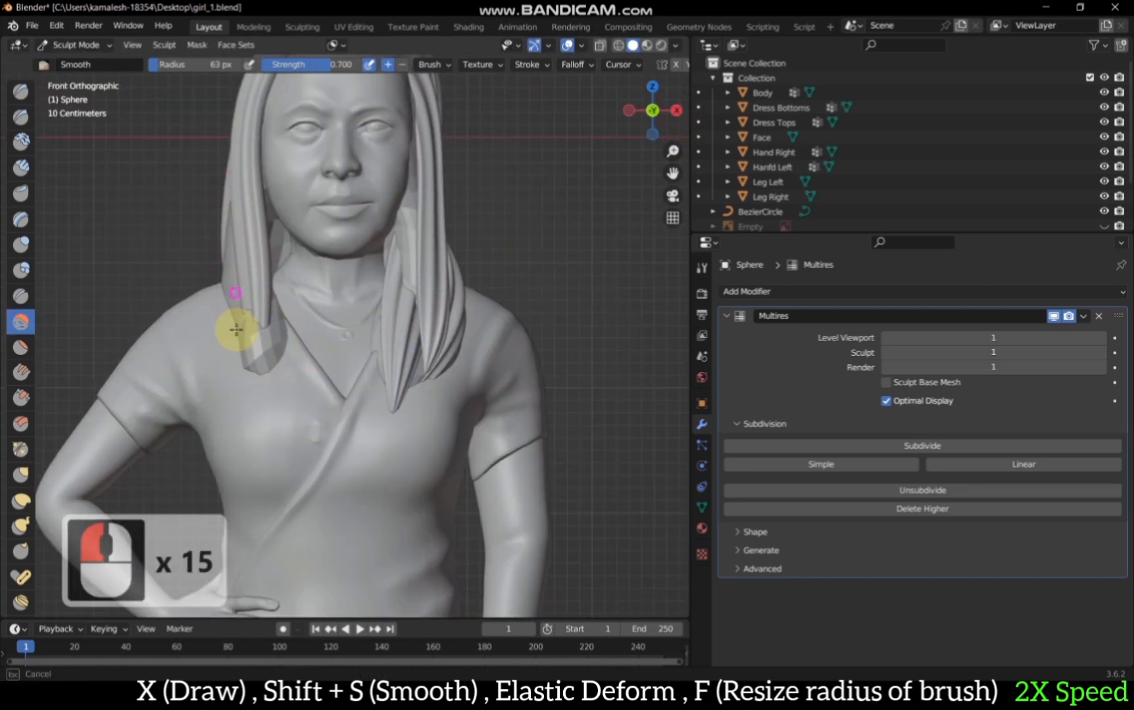
mouse_move(235, 329)
left_mouse_down()
mouse_move(271, 309)
mouse_move(232, 284)
mouse_move(263, 339)
mouse_move(263, 367)
left_mouse_up()
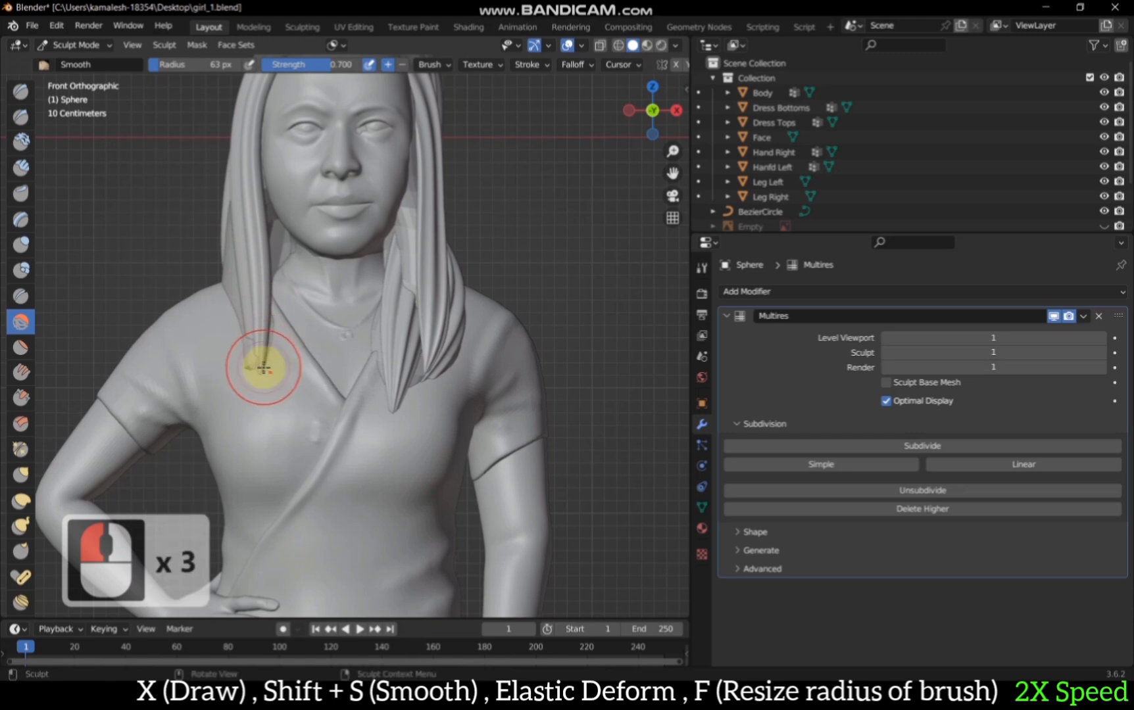
Step: Carve the protruding hair base beneath the side strands above the shoulder with the inverted Draw brush
left_click_drag(652, 110, 617, 167)
key("x")
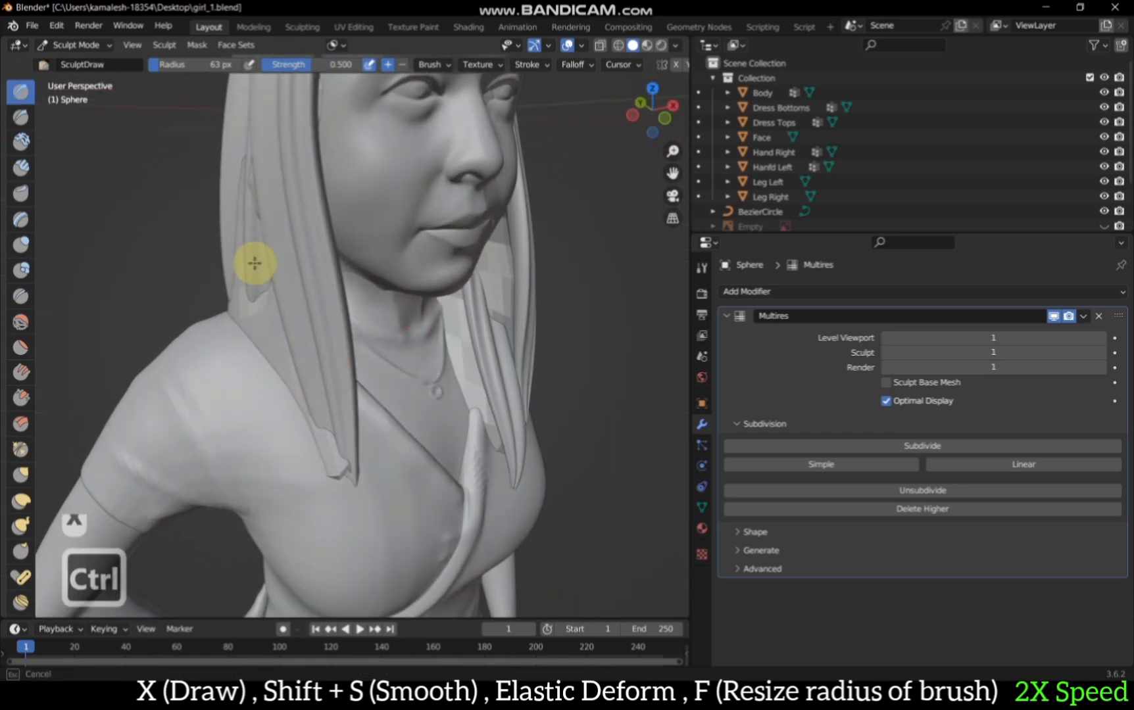
left_click_drag(254, 263, 279, 368, "ctrl")
left_click_drag(653, 119, 710, 123)
left_click_drag(366, 342, 365, 293, "ctrl")
left_click_drag(366, 296, 372, 358, "ctrl")
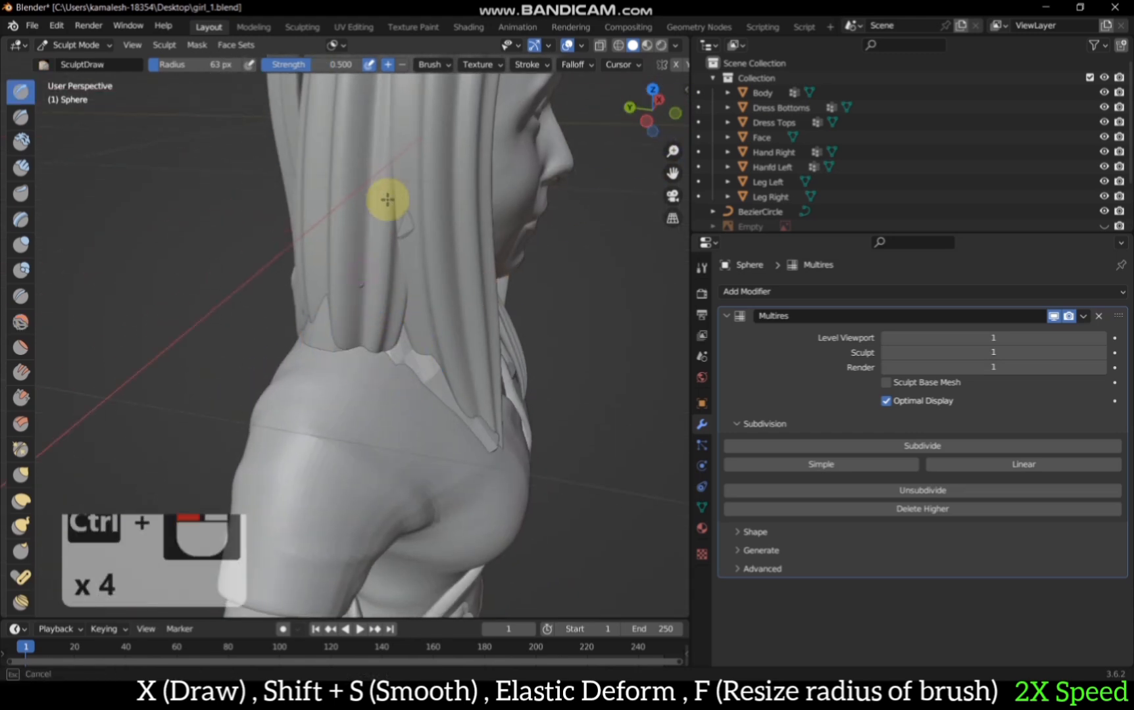
left_click_drag(387, 200, 409, 320, "ctrl")
left_click_drag(409, 320, 406, 358, "ctrl")
left_click_drag(325, 299, 334, 325, "ctrl")
left_click_drag(397, 355, 403, 381, "ctrl")
left_click_drag(411, 369, 424, 387, "ctrl")
Step: Carve the hair base behind the strands beside the face and neck with the inverted Draw brush
left_click_drag(662, 131, 602, 127)
left_click_drag(407, 308, 411, 310)
mouse_move(428, 193)
left_mouse_down("ctrl")
mouse_move(415, 195)
mouse_move(425, 247)
left_mouse_up("ctrl")
left_click_drag(398, 254, 395, 277, "ctrl")
Step: Add volume to the hair base at the back of the head with a 115 px Draw brush
scroll(648, 112, "down", 3)
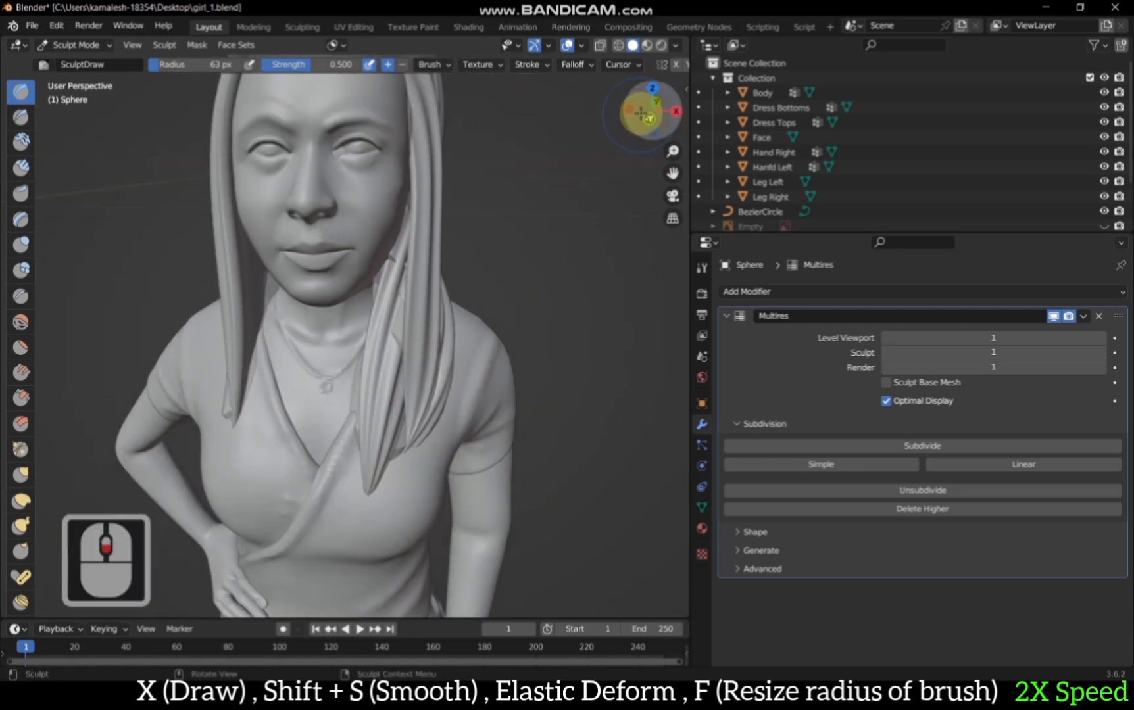
mouse_move(642, 114)
left_mouse_down()
mouse_move(523, 112)
mouse_move(523, 127)
left_mouse_up()
scroll(395, 192, "up", 1)
key("f")
left_click(426, 195)
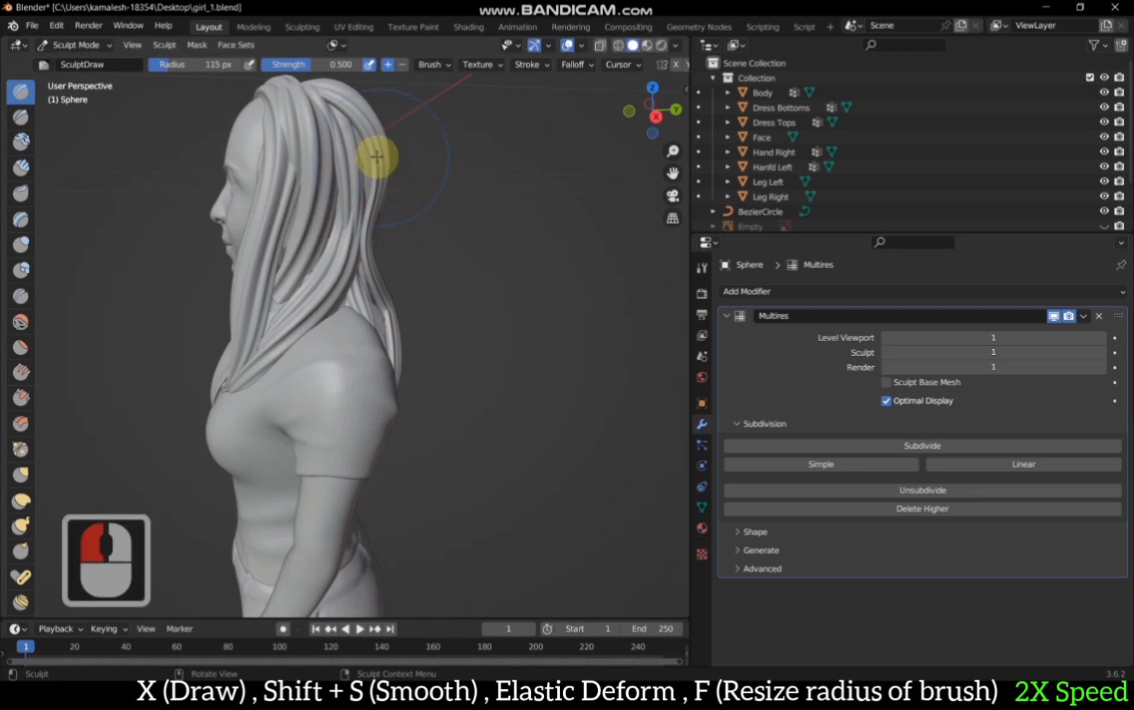
left_click_drag(374, 157, 369, 191)
left_click_drag(373, 162, 369, 201)
left_click_drag(372, 164, 368, 211)
left_click_drag(372, 122, 366, 128)
left_click_drag(352, 125, 346, 121)
left_click_drag(348, 121, 342, 111)
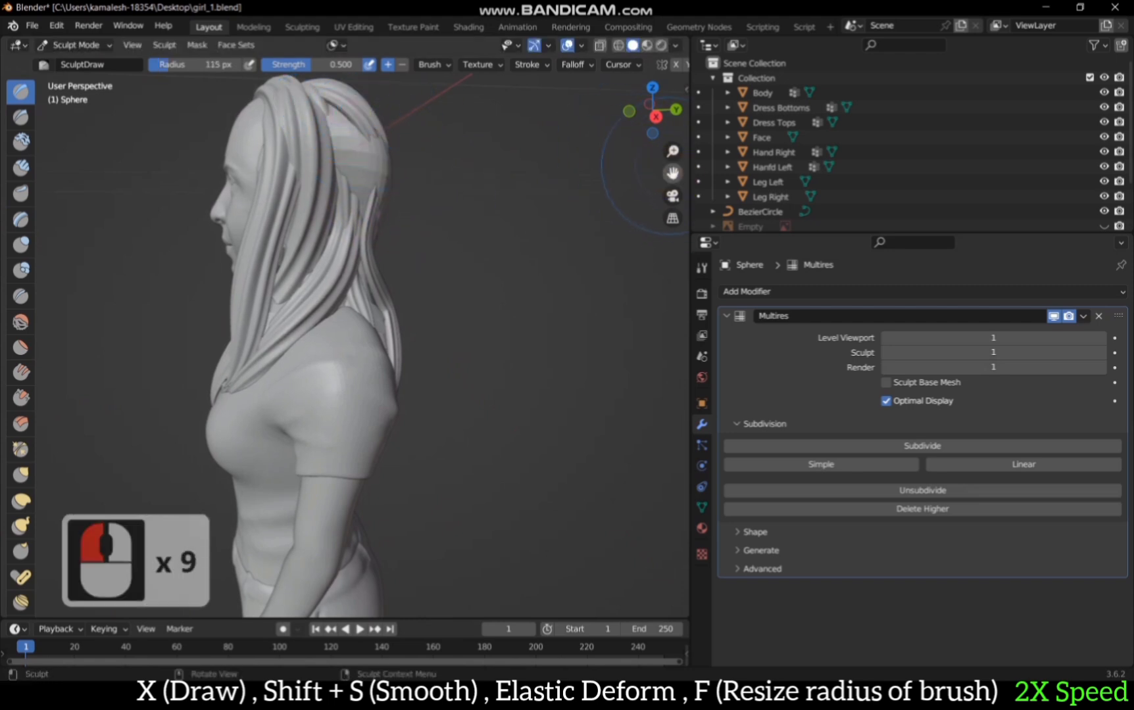
Step: Smooth the bulging hair base at the back of the head
left_click_drag(672, 173, 651, 271)
scroll(465, 248, "up", 1)
left_click_drag(640, 121, 608, 161)
key("shift+s")
left_click_drag(327, 308, 330, 349)
left_click_drag(334, 325, 332, 354)
left_click_drag(337, 328, 335, 358)
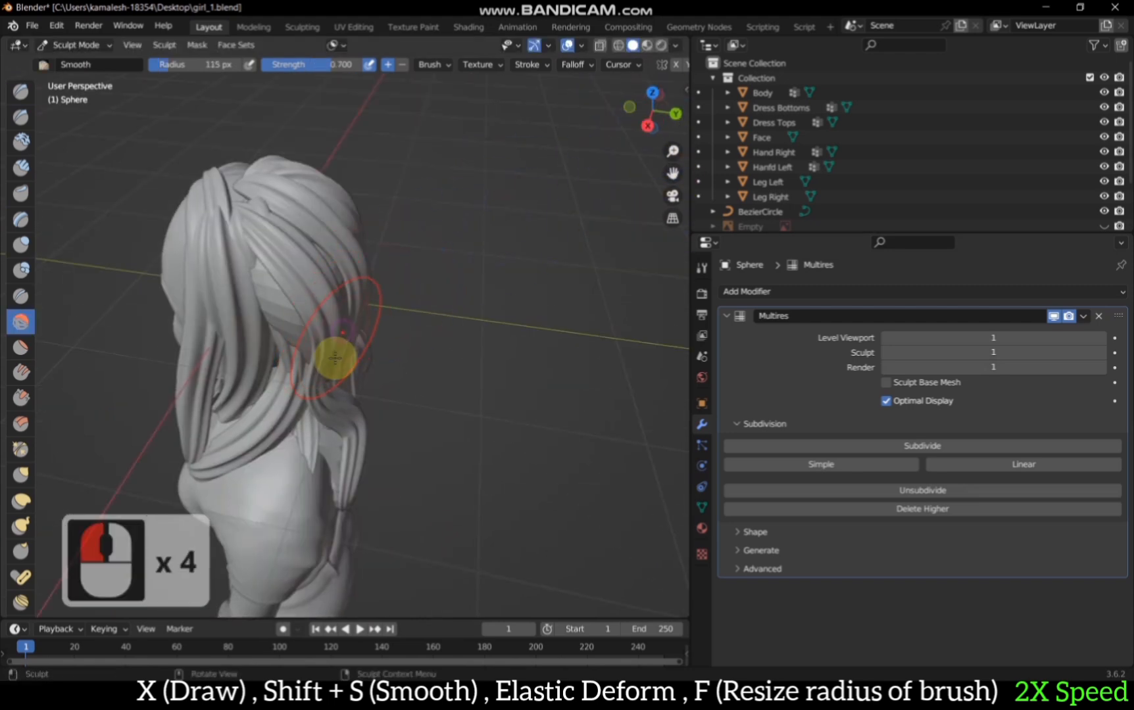
Step: Carve the exposed hair base below the strands at the side of the head with a 78 px inverted Draw brush
key("f")
left_click(267, 315)
key("x")
left_click_drag(281, 283, 291, 333, "ctrl")
left_click_drag(287, 305, 295, 339, "ctrl")
left_click_drag(291, 314, 298, 346, "ctrl")
left_click_drag(297, 321, 302, 335, "ctrl")
scroll(560, 195, "down", 1)
Step: Raise the hair base into the gaps between the strand roots at the crown with Draw brush strokes
left_click_drag(652, 107, 649, 134)
scroll(523, 192, "up", 3)
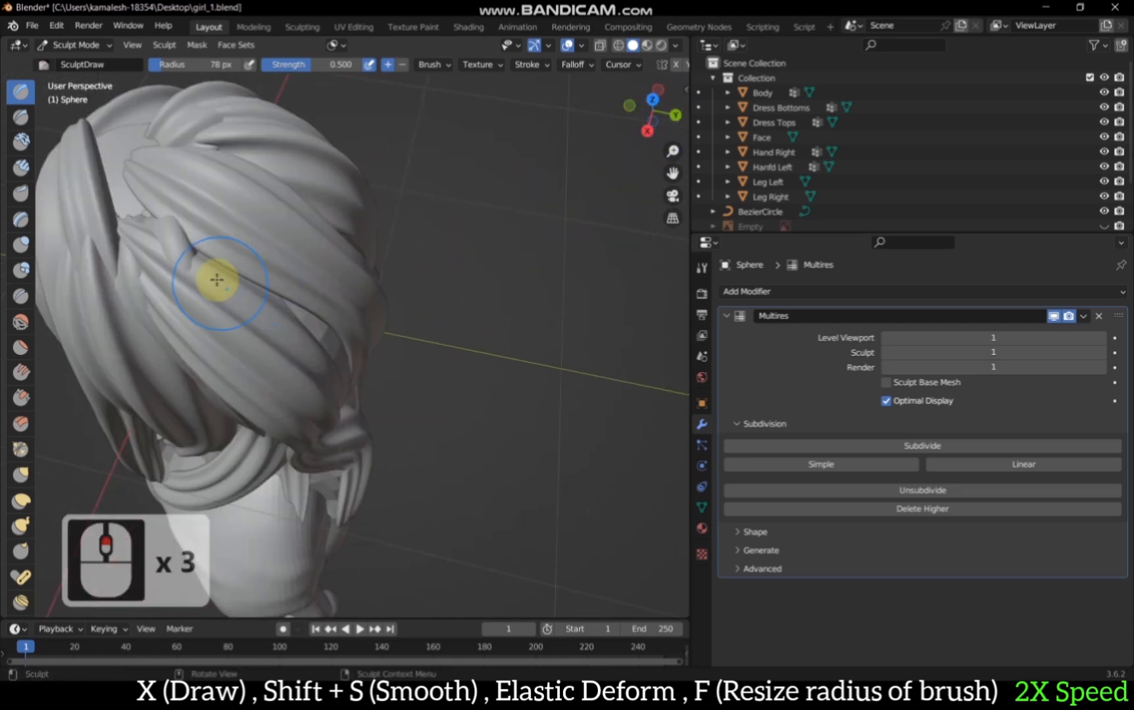
left_click_drag(193, 260, 172, 233)
left_click_drag(181, 242, 159, 211)
left_click_drag(170, 227, 157, 210)
mouse_move(164, 220)
left_mouse_down()
mouse_move(152, 200)
mouse_move(112, 201)
left_mouse_up()
left_click_drag(103, 154, 112, 188)
left_click_drag(113, 145, 125, 146)
left_click_drag(129, 146, 144, 149)
Step: Fill the gap on top of the head behind the front hair strands with Draw brush strokes
left_click_drag(652, 100, 766, 86)
left_click_drag(295, 216, 309, 211)
left_click_drag(308, 210, 299, 207)
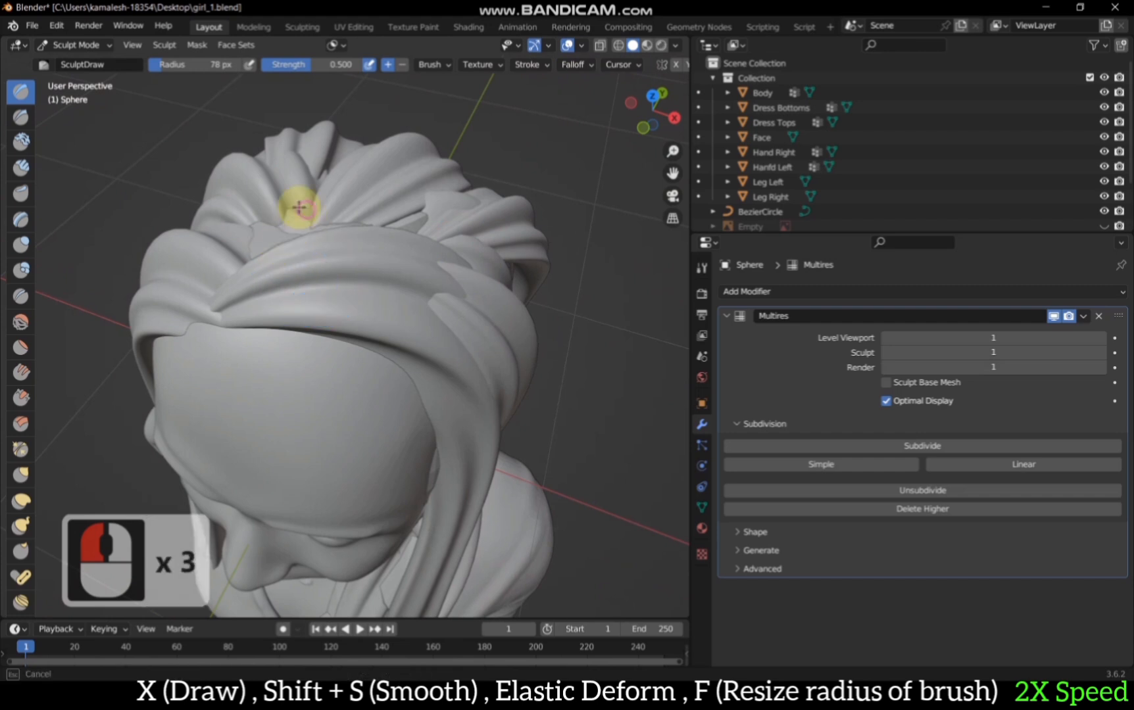
left_click_drag(254, 255, 254, 284)
mouse_move(290, 227)
left_mouse_down()
mouse_move(283, 211)
mouse_move(280, 221)
mouse_move(343, 215)
left_mouse_up()
Step: Set the brush radius to 128 px and carve down the hair base protruding at the crown with the inverted Draw brush
key("shift+s")
key("f")
left_click(314, 213)
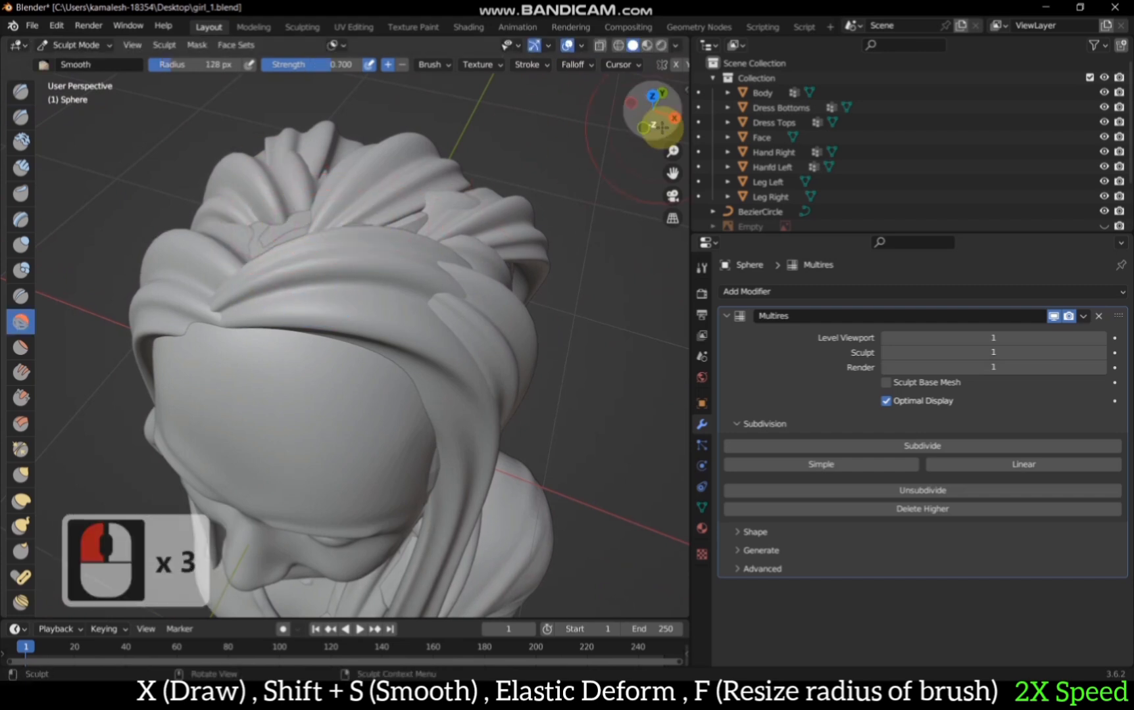
left_click_drag(653, 111, 652, 152)
key("x")
left_click_drag(329, 434, 294, 497, "ctrl")
mouse_move(320, 426)
left_mouse_down("ctrl")
mouse_move(296, 519)
mouse_move(273, 489)
left_mouse_up("ctrl")
mouse_move(289, 526)
left_mouse_down("ctrl")
mouse_move(260, 506)
mouse_move(258, 431)
left_mouse_up("ctrl")
left_click_drag(315, 440, 330, 402, "ctrl")
mouse_move(326, 436)
left_mouse_down("ctrl")
mouse_move(343, 427)
mouse_move(331, 460)
mouse_move(289, 490)
left_mouse_up("ctrl")
Step: Smooth the hair base at the crown and refill its low areas with Draw brush strokes
key("shift+s")
mouse_move(292, 506)
left_mouse_down()
mouse_move(374, 488)
mouse_move(349, 500)
left_mouse_up()
left_click_drag(283, 513, 301, 529)
key("x")
left_click_drag(373, 513, 405, 517)
left_click_drag(248, 498, 248, 468)
Step: Raise the hair base in the gap between the upper side strands with a Draw brush stroke
scroll(428, 346, "down", 2)
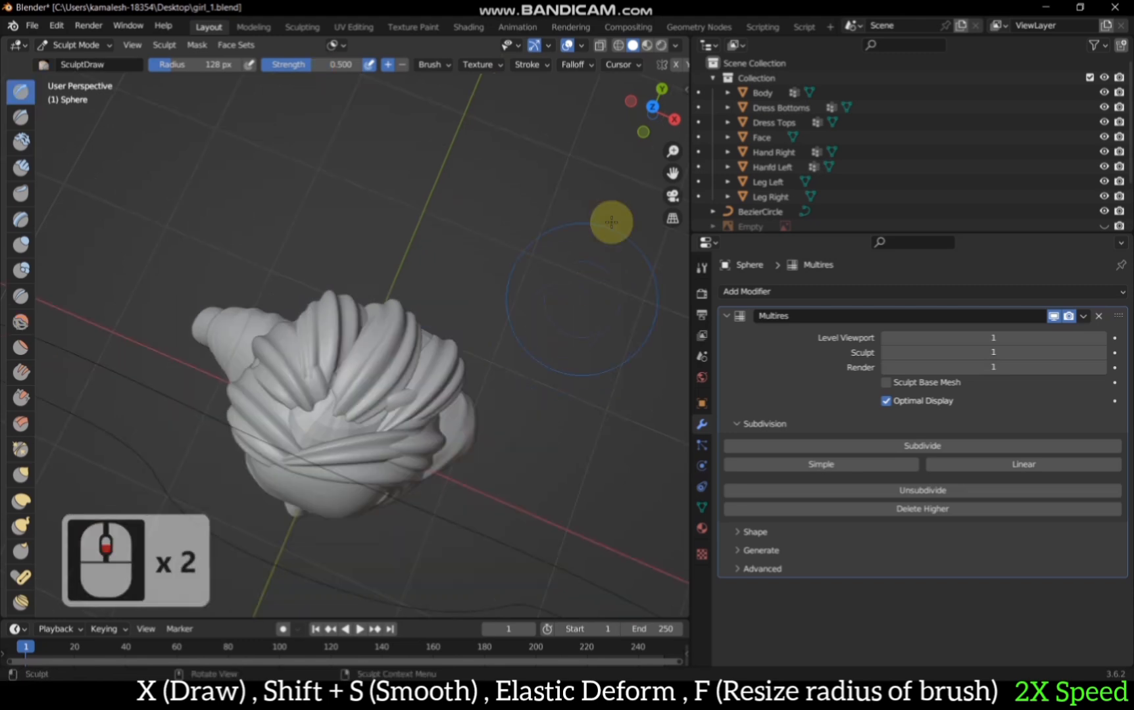
left_click_drag(650, 113, 652, 108)
left_click_drag(455, 209, 452, 232)
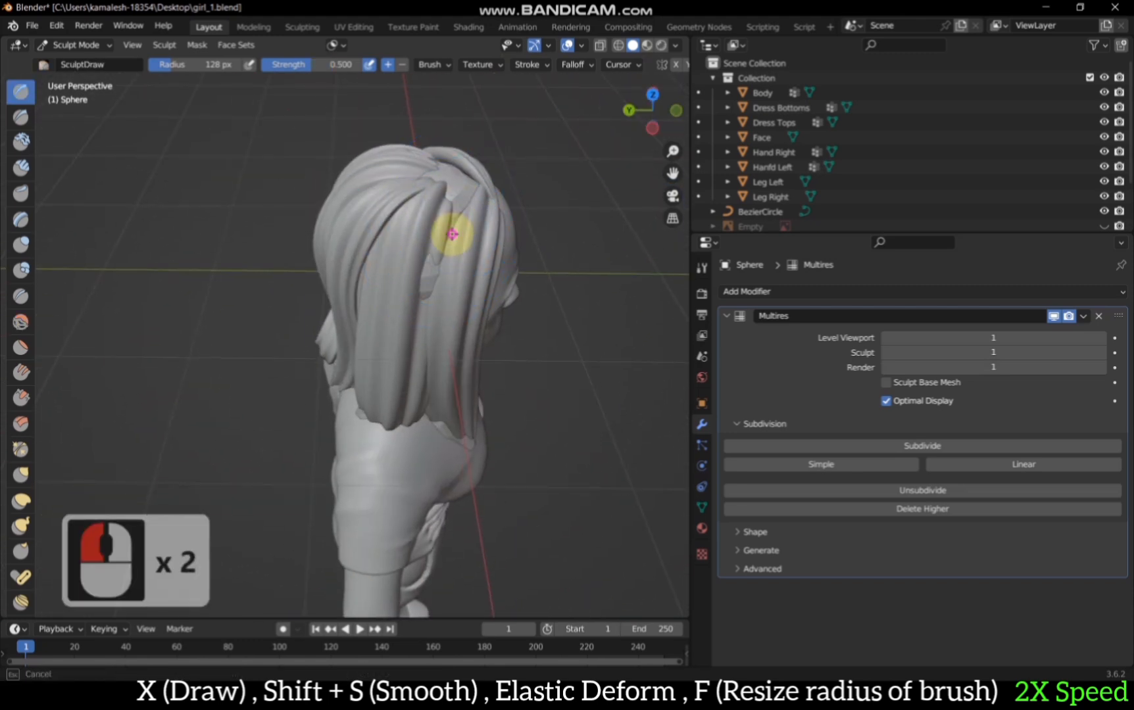
Step: Subdivide the hair base's Multires modifier once more to sculpt level 2
mouse_move(650, 113)
left_mouse_down()
mouse_move(618, 108)
mouse_move(677, 107)
mouse_move(652, 110)
mouse_move(655, 139)
left_mouse_up()
scroll(232, 320, "up", 2)
scroll(227, 325, "down", 6)
left_click(928, 446)
Step: With a 55 px Draw brush, carve the hair base beneath the crown strands and touch up the surrounding surface
scroll(488, 327, "up", 1)
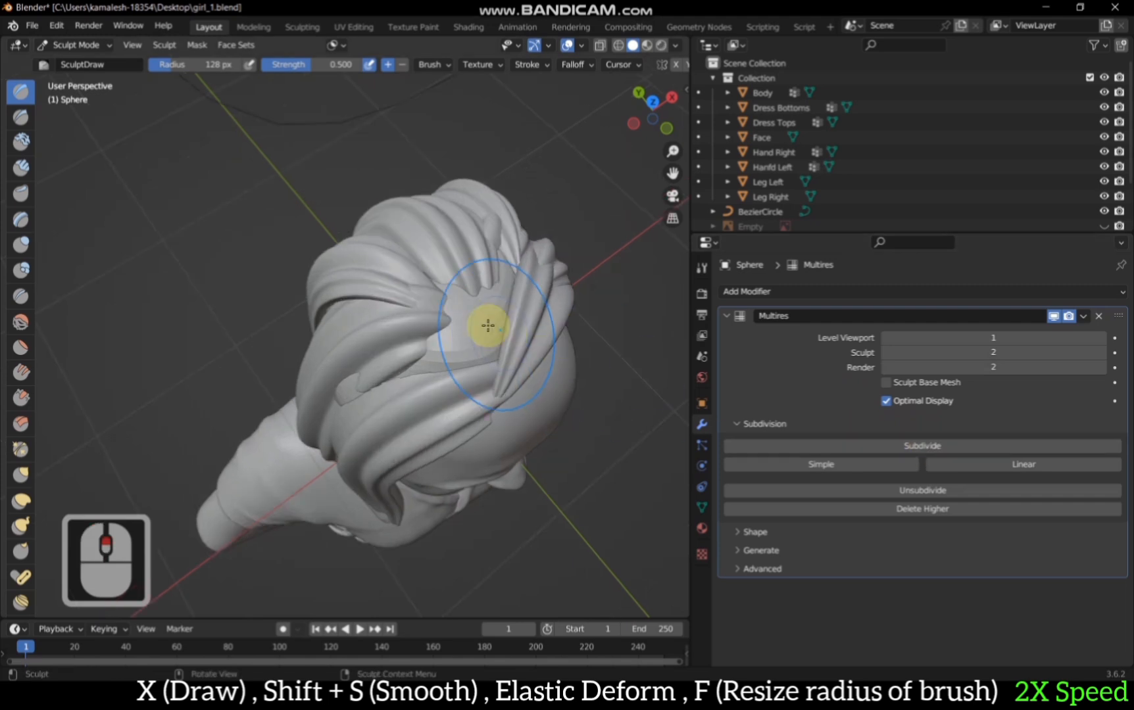
key("f")
left_click(418, 315)
key("x")
left_click_drag(399, 363, 484, 336, "ctrl")
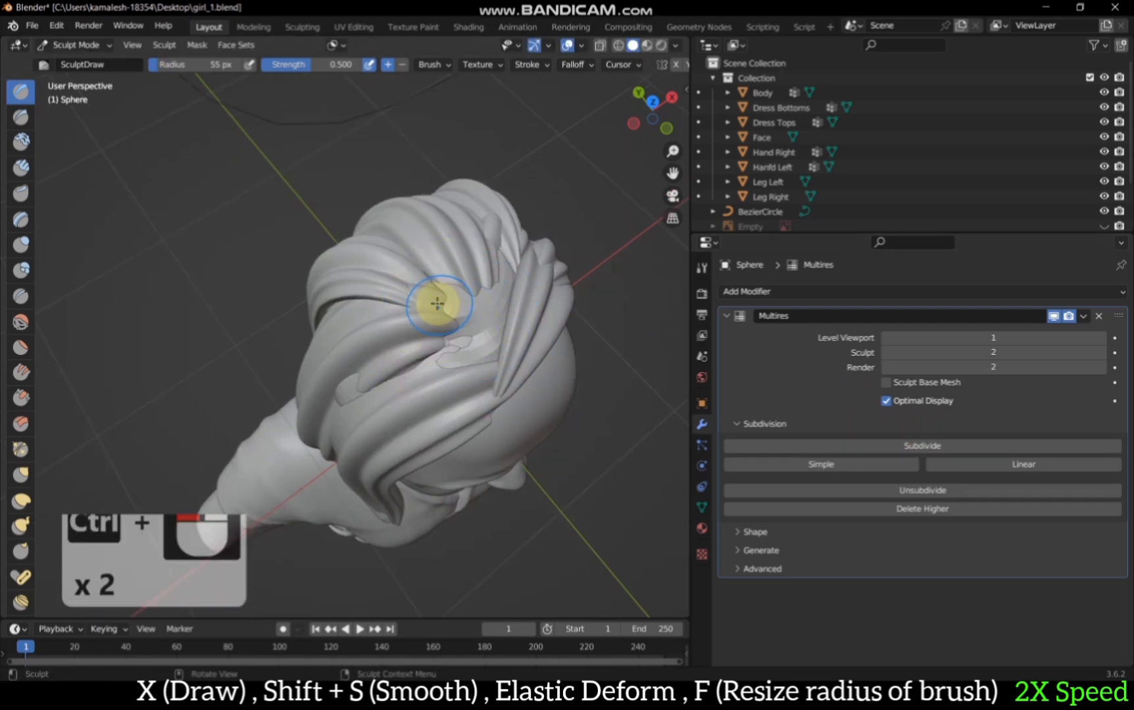
mouse_move(435, 304)
left_mouse_down("ctrl")
mouse_move(493, 311)
mouse_move(487, 345)
left_mouse_up("ctrl")
left_click_drag(406, 347, 301, 418)
scroll(559, 273, "down", 2)
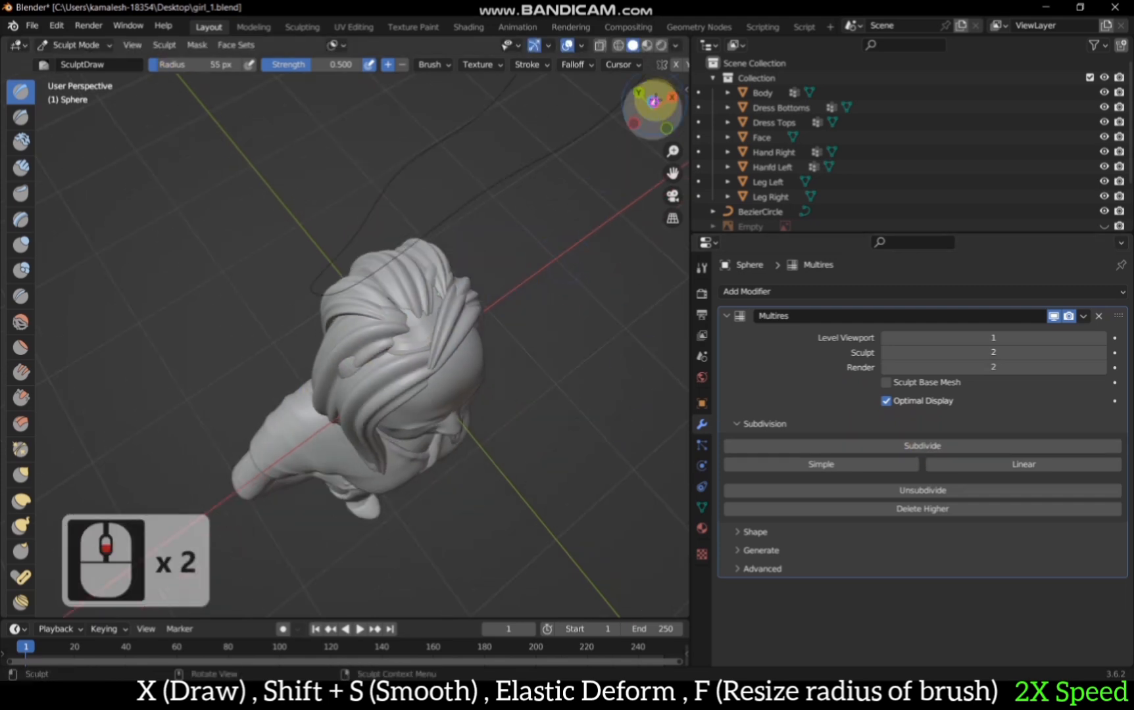
left_click_drag(653, 102, 681, 73)
mouse_move(349, 276)
left_mouse_down()
mouse_move(341, 340)
mouse_move(355, 309)
mouse_move(353, 266)
left_mouse_up()
left_click_drag(352, 263, 361, 258, "ctrl")
Step: Sculpt fine strand-like ridges into the hair base below the back strands with a 25 px Draw brush
scroll(526, 203, "down", 2)
mouse_move(637, 120)
left_mouse_down()
mouse_move(737, 98)
mouse_move(756, 53)
left_mouse_up()
key("f")
left_click(263, 440)
scroll(271, 454, "up", 3)
left_click_drag(255, 511, 260, 571)
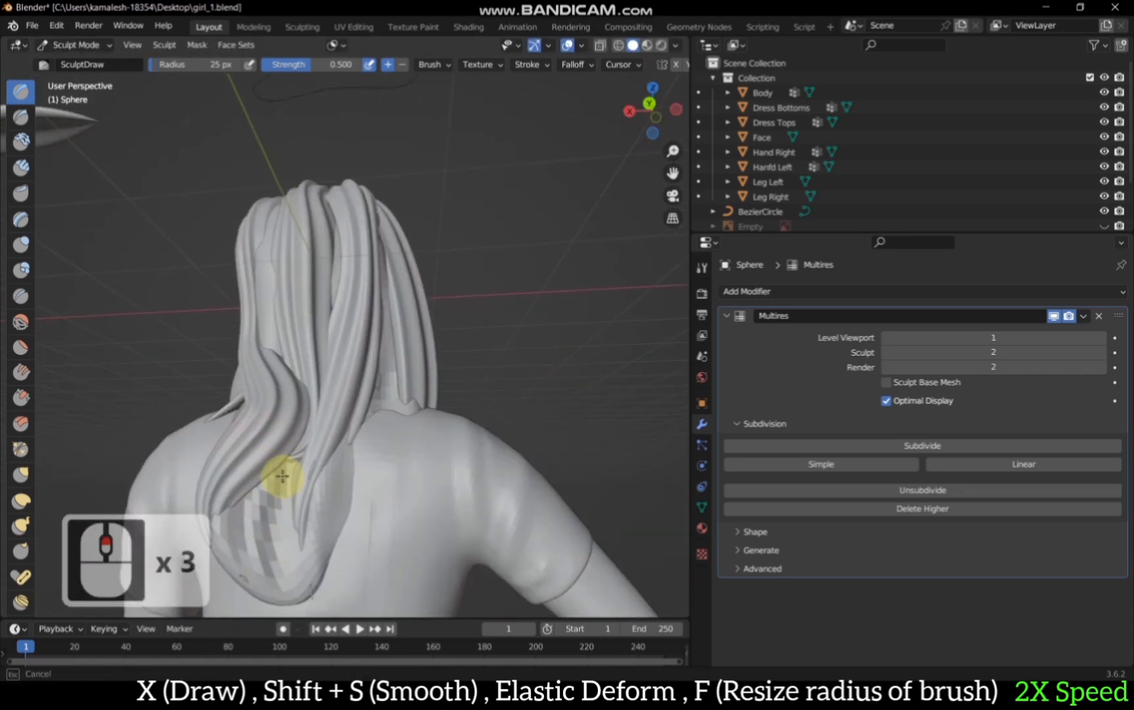
left_click_drag(280, 475, 277, 532)
left_click_drag(291, 474, 290, 517)
mouse_move(343, 428)
left_mouse_down()
mouse_move(350, 443)
mouse_move(304, 576)
mouse_move(256, 582)
mouse_move(214, 495)
left_mouse_up()
Step: Extend the fine Draw brush ridges along both sides of the hair base over the upper back
scroll(511, 362, "down", 2)
left_click_drag(639, 112, 631, 150)
left_click(647, 111)
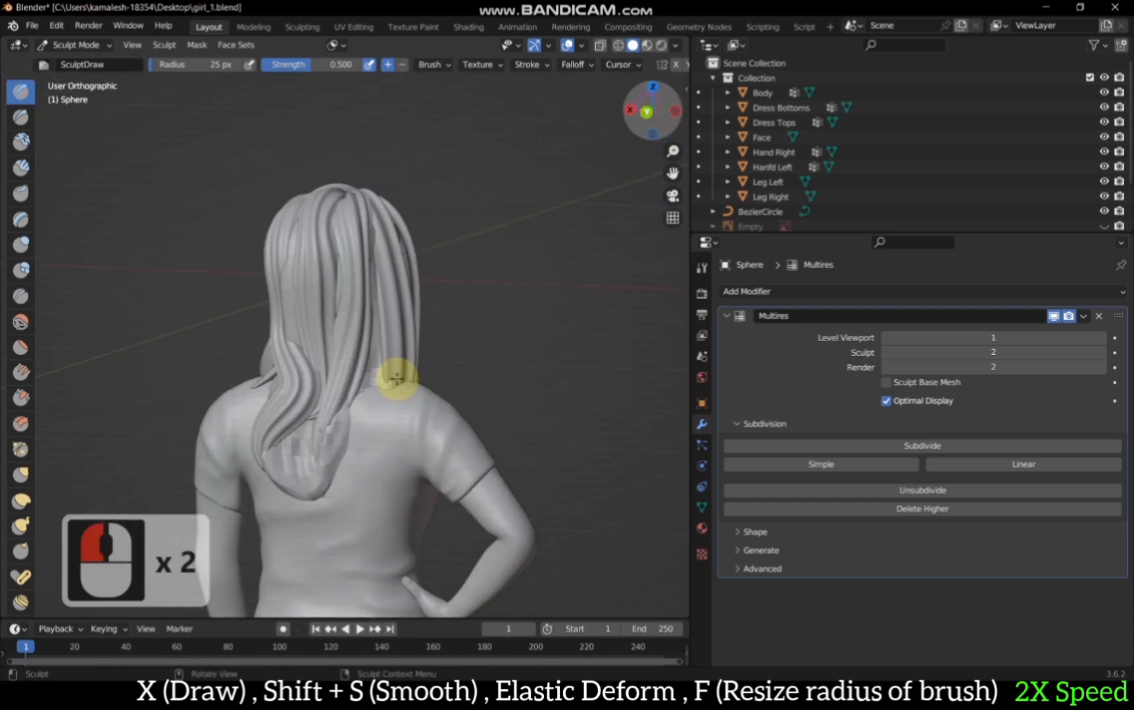
mouse_move(359, 394)
left_mouse_down()
mouse_move(360, 451)
mouse_move(348, 462)
left_mouse_up()
mouse_move(370, 369)
left_mouse_down()
mouse_move(359, 452)
mouse_move(376, 402)
mouse_move(364, 440)
left_mouse_up()
mouse_move(392, 380)
left_mouse_down()
mouse_move(392, 408)
mouse_move(349, 465)
left_mouse_up()
mouse_move(271, 388)
left_mouse_down()
mouse_move(258, 444)
mouse_move(259, 415)
left_mouse_up()
left_click_drag(265, 387, 252, 419)
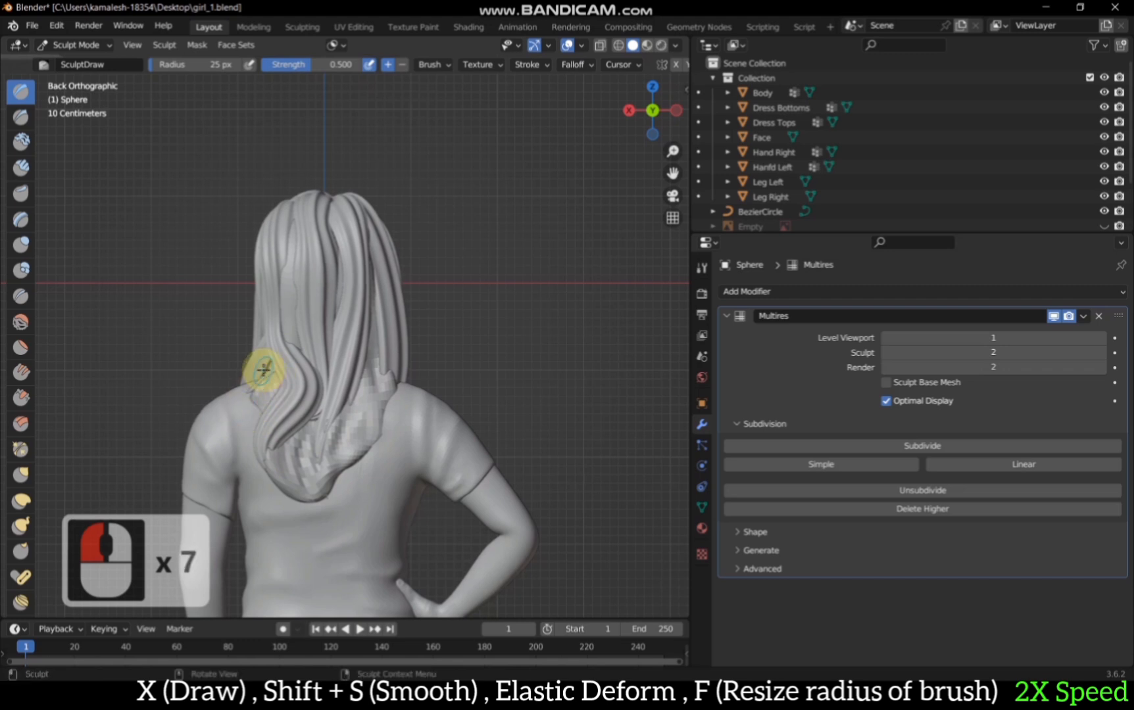
left_click_drag(276, 353, 263, 374)
Step: Raise the hair base in the gap between the back strands with the Draw brush and return to Object Mode
left_click_drag(641, 115, 679, 137)
scroll(309, 263, "up", 1)
left_click_drag(282, 196, 285, 210)
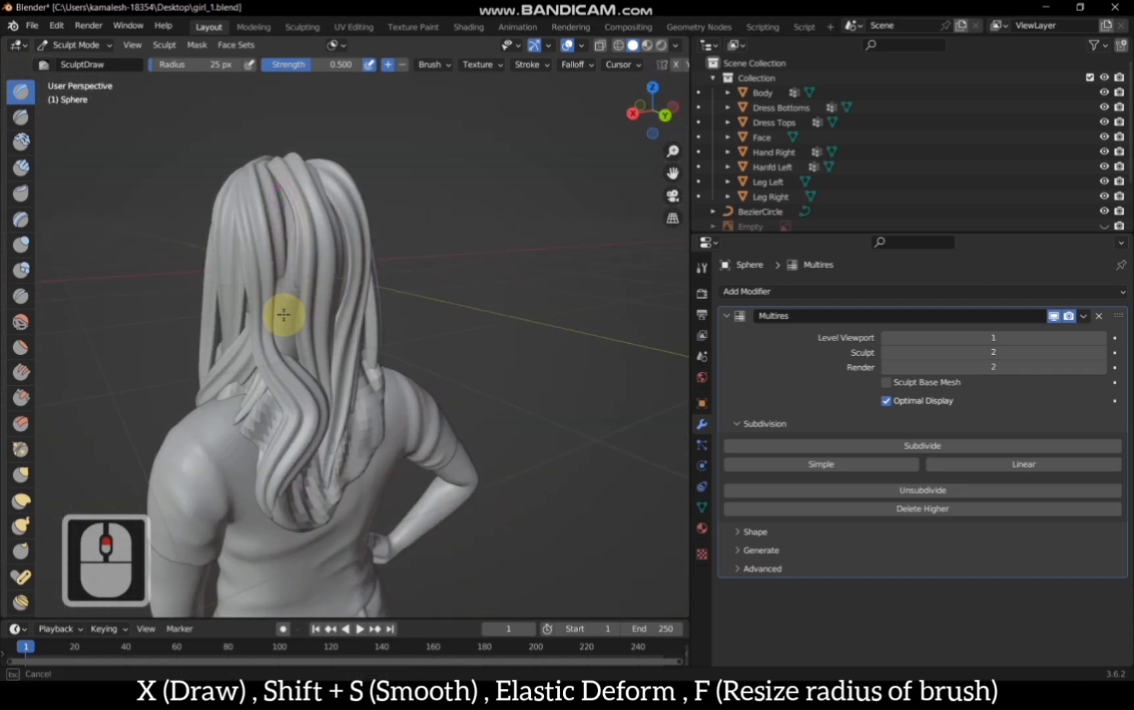
left_click(79, 44)
left_click(98, 65)
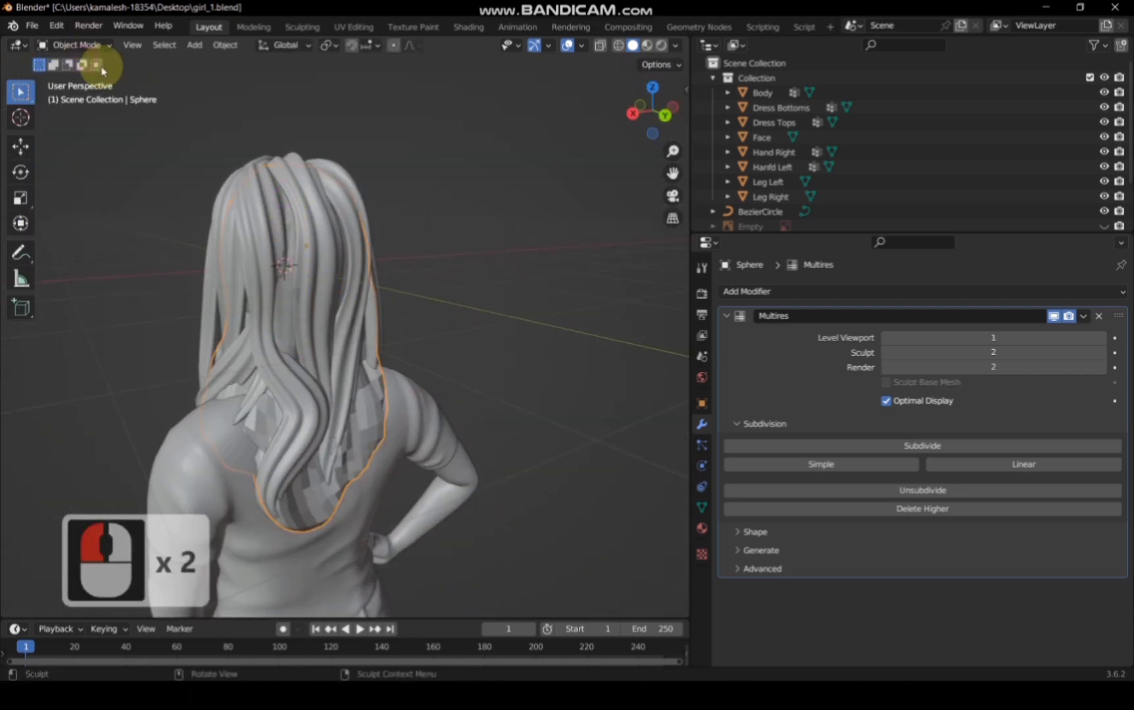
Step: Save the file and set the Multires viewport level of the hair base to 2
key("ctrl+s")
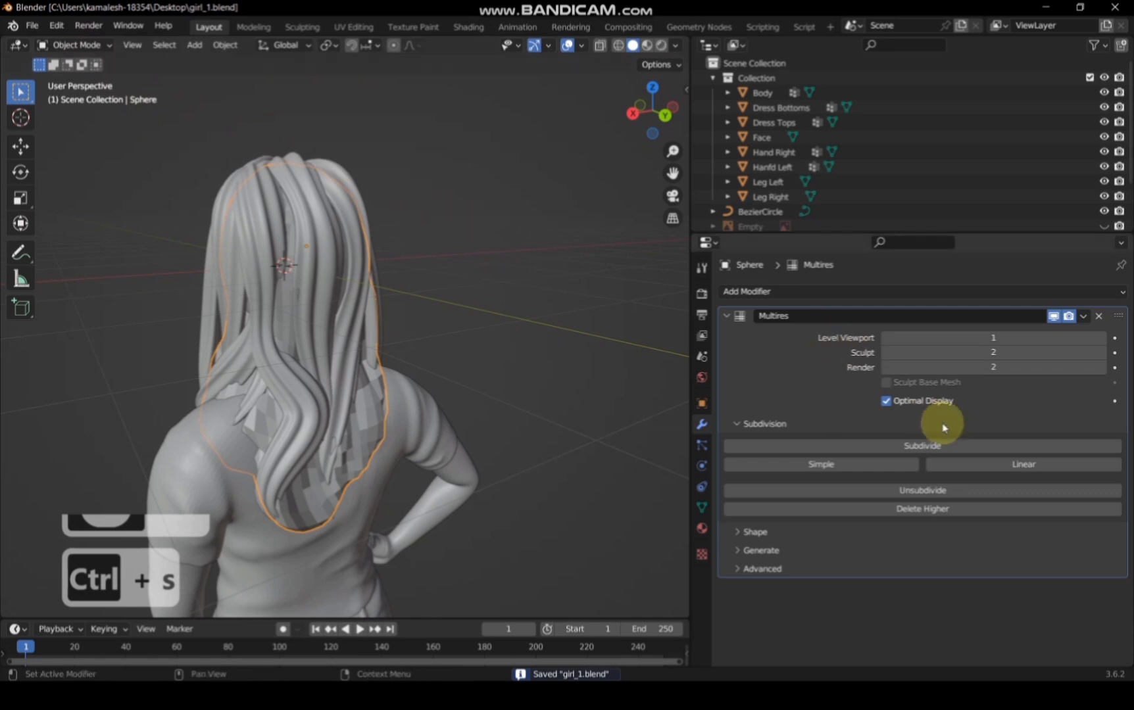
left_click(1102, 338)
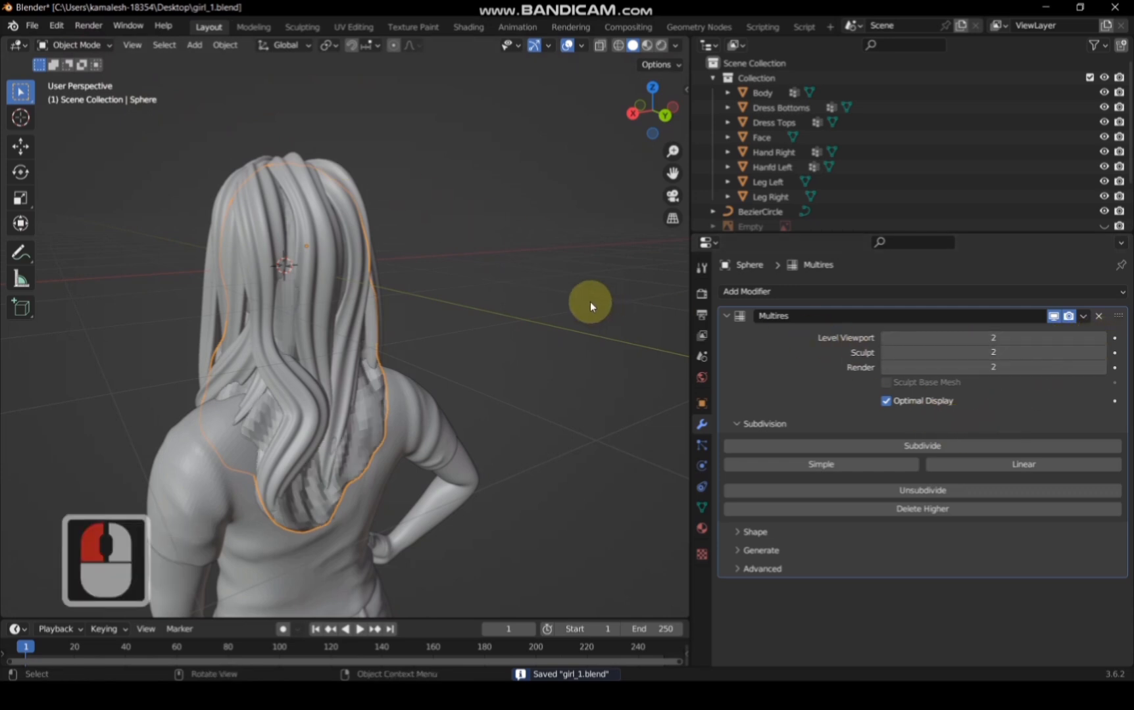
Step: Convert the NURBS hair strands object to a mesh
double_click(348, 212)
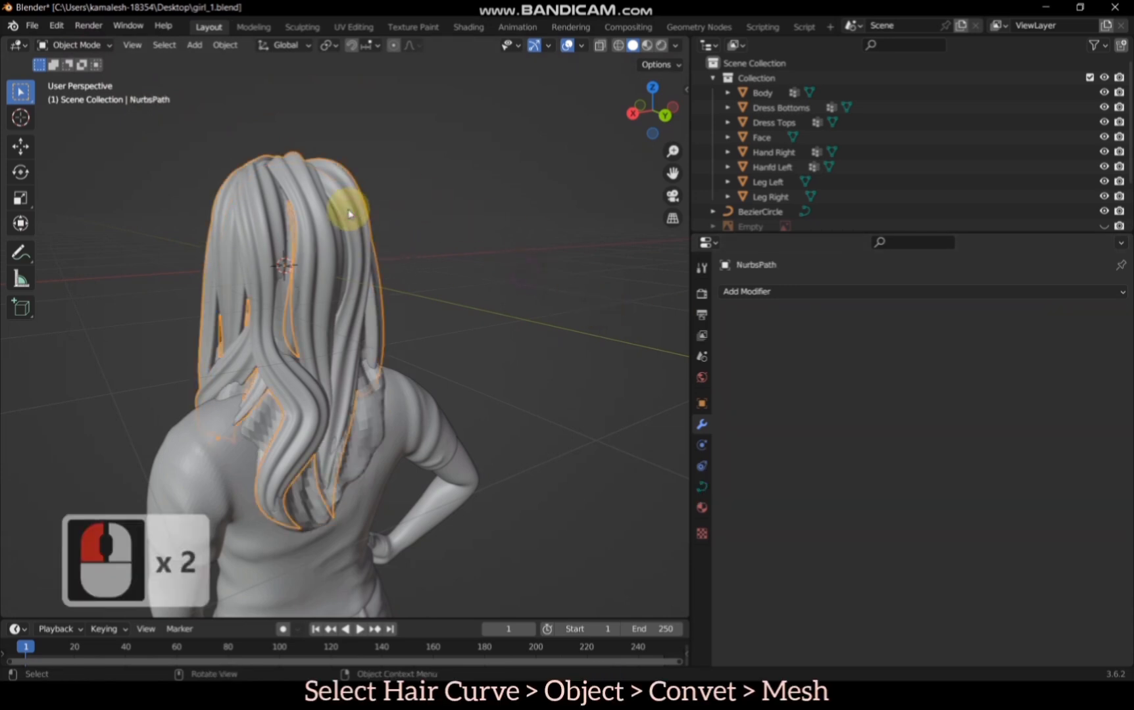
left_click(225, 44)
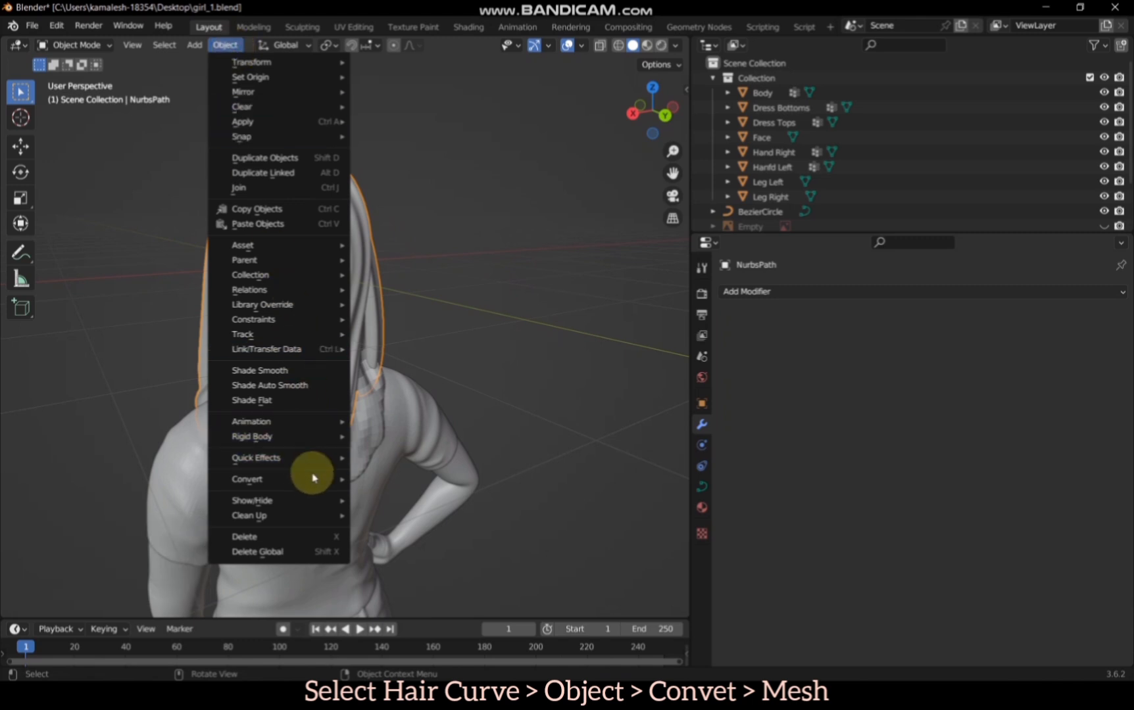
mouse_move(310, 478)
left_click(392, 497)
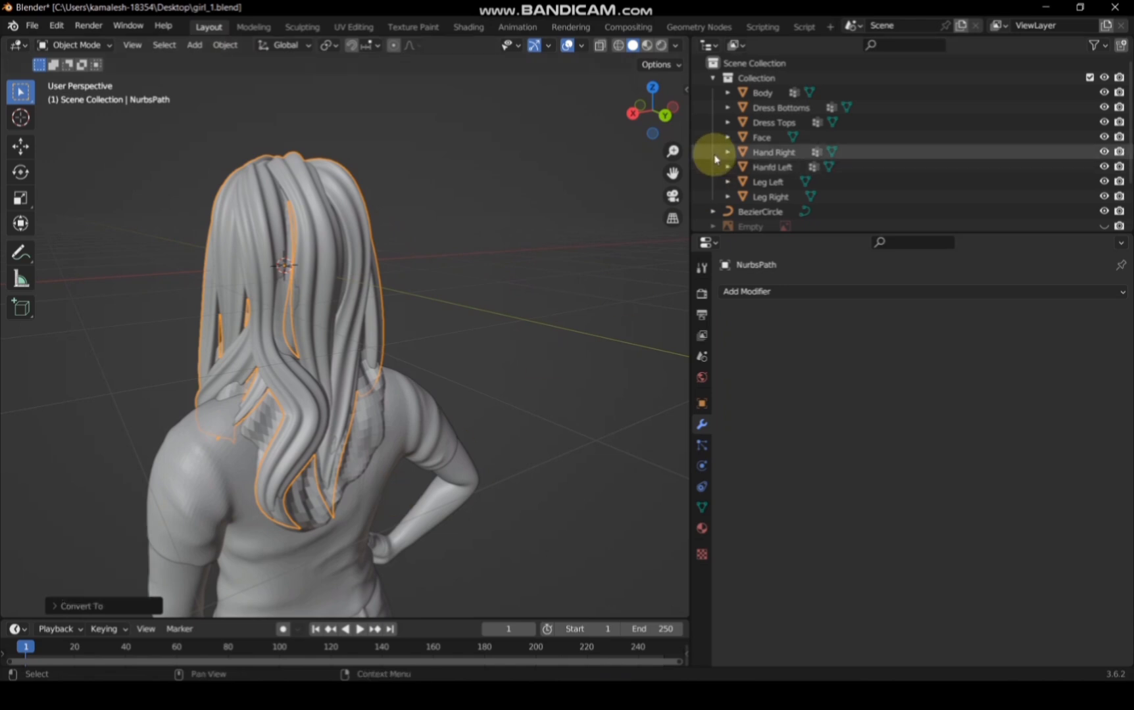
Step: Save the Blender file and export the whole model as girl_1.stl to the Desktop
scroll(720, 158, "down", 3)
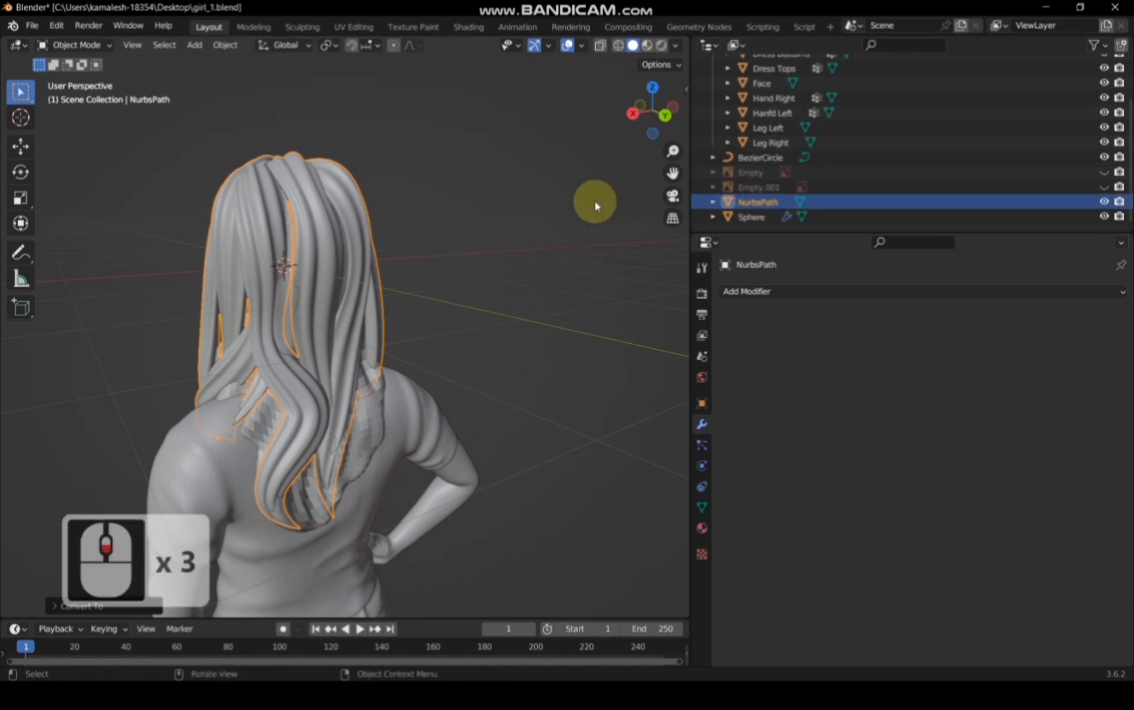
left_click(558, 204)
key("ctrl+s")
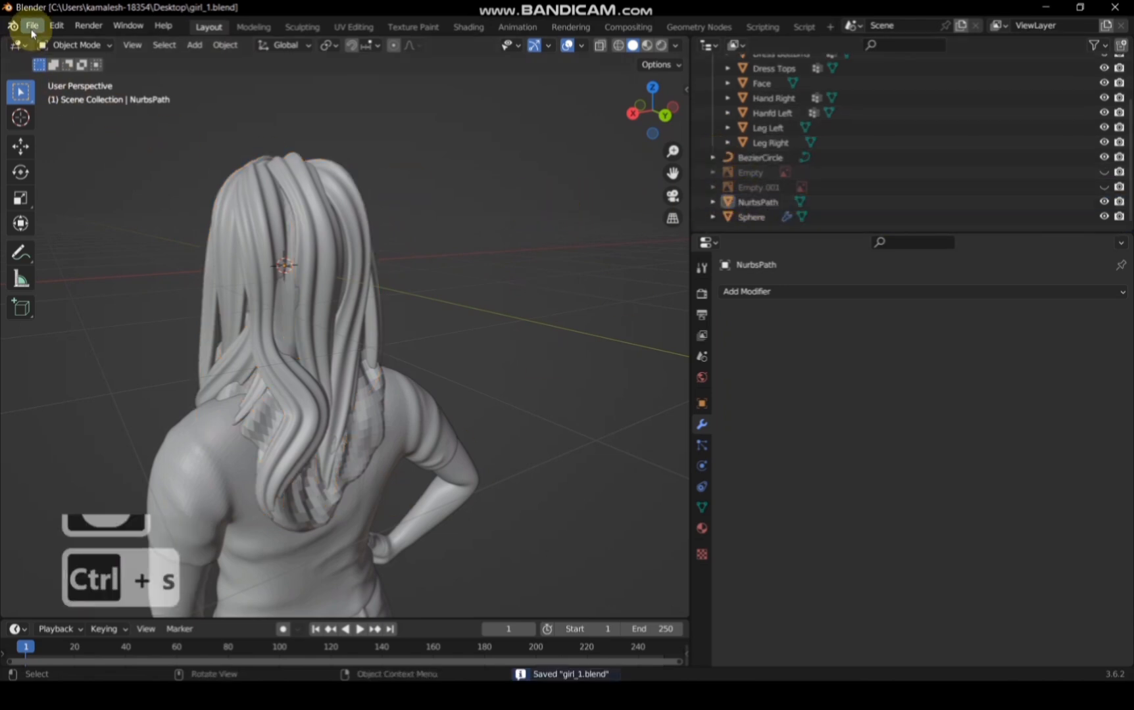
left_click(31, 26)
mouse_move(76, 241)
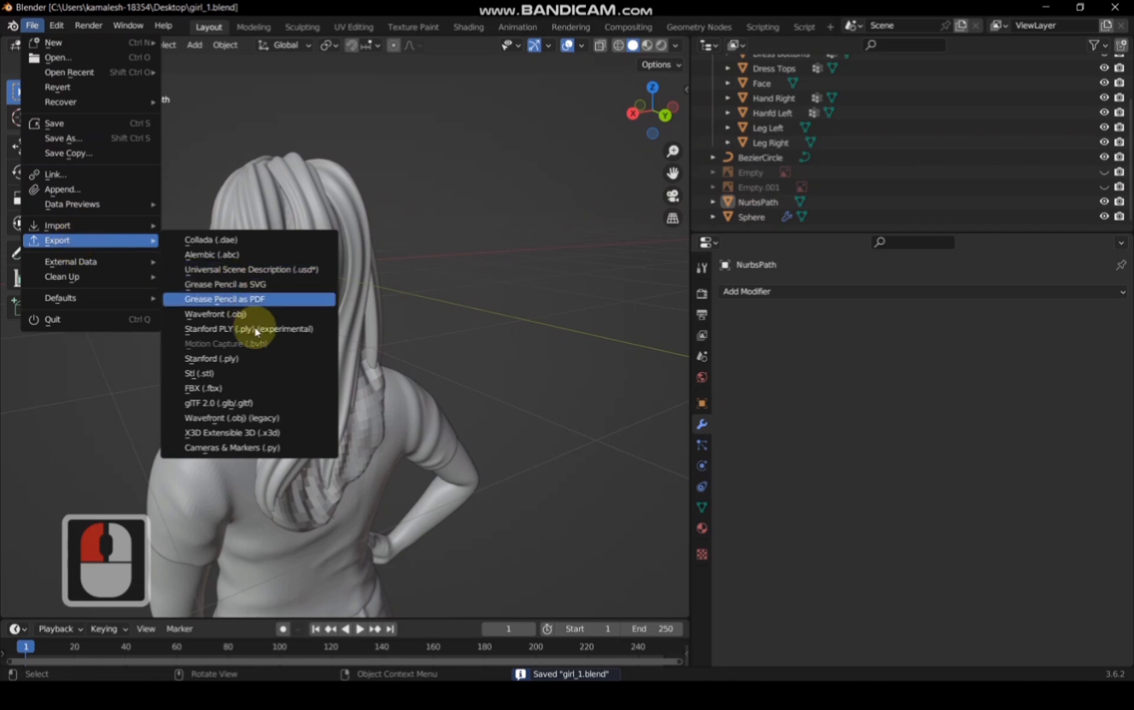
left_click(264, 372)
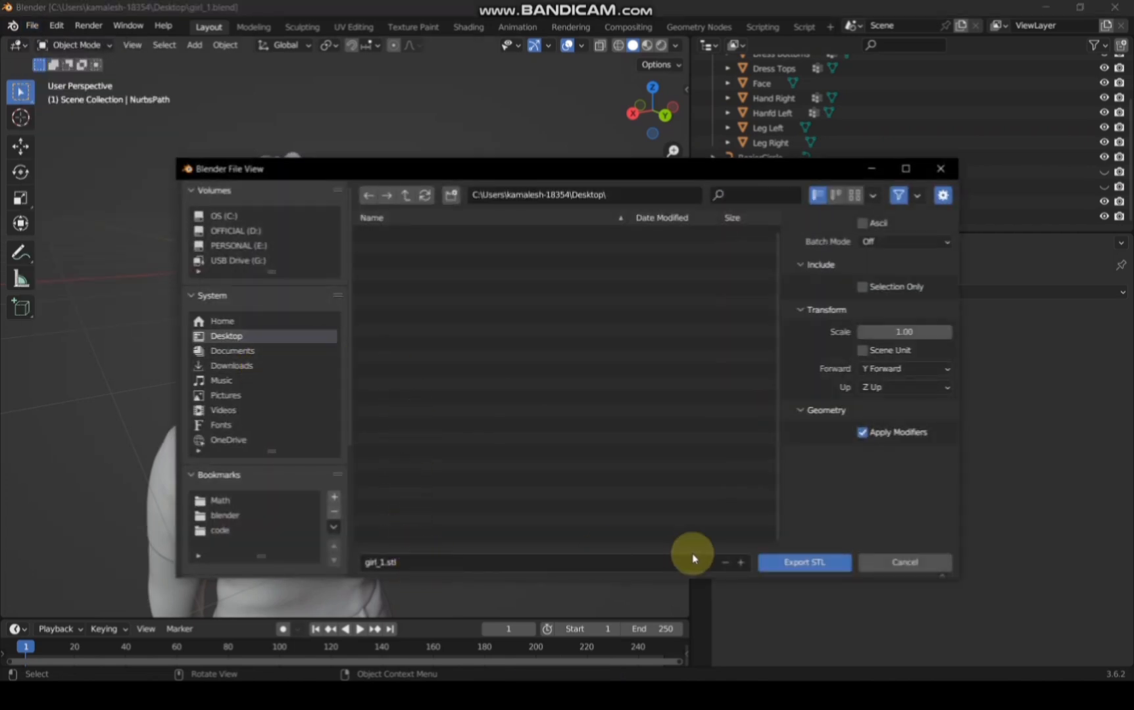
left_click(790, 561)
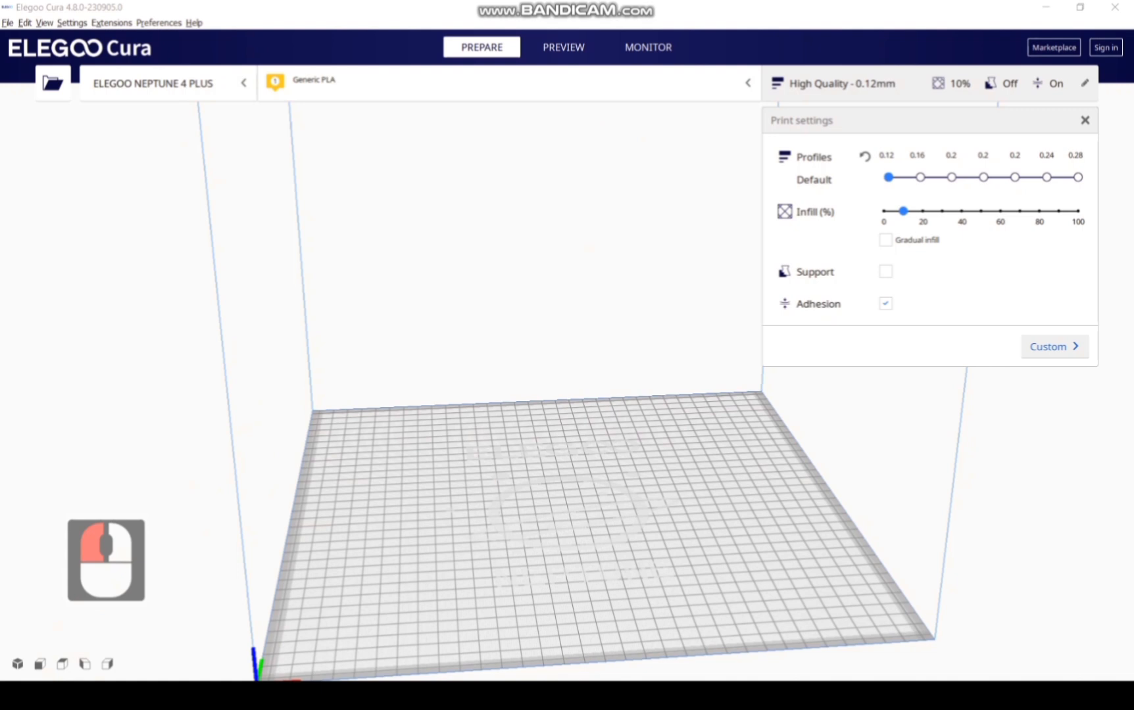
Step: Load girl_1.stl from the Desktop folder onto the build plate in Elegoo Cura
left_click(264, 696)
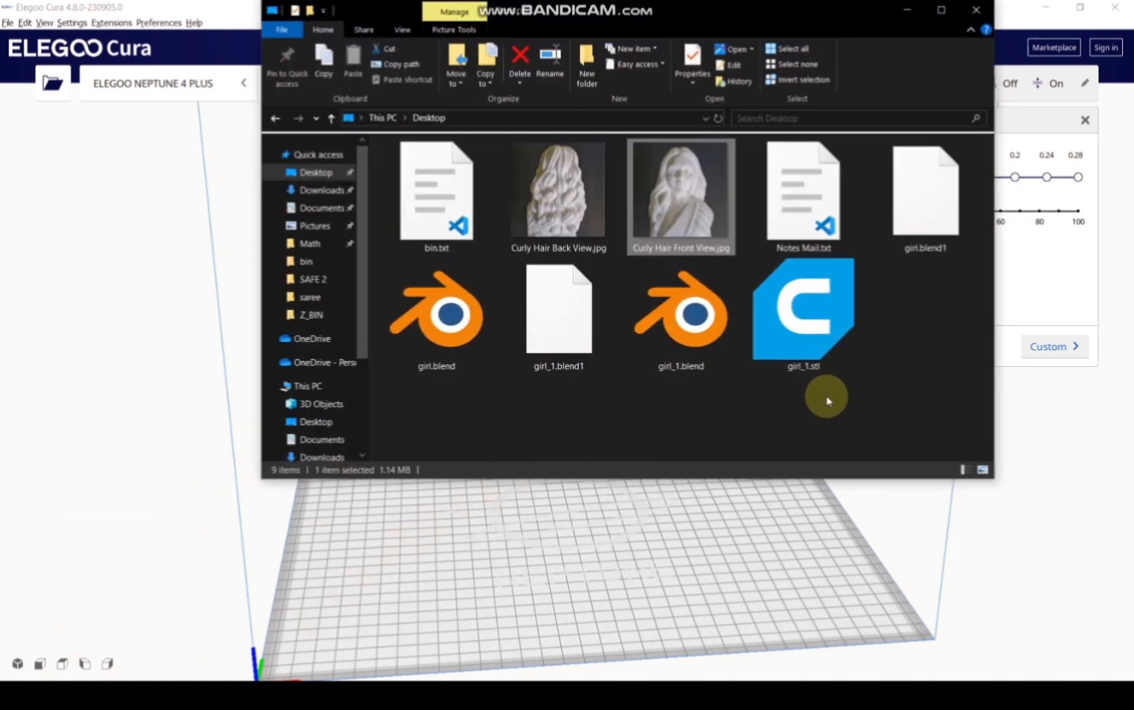
double_click(822, 332)
left_click(737, 555)
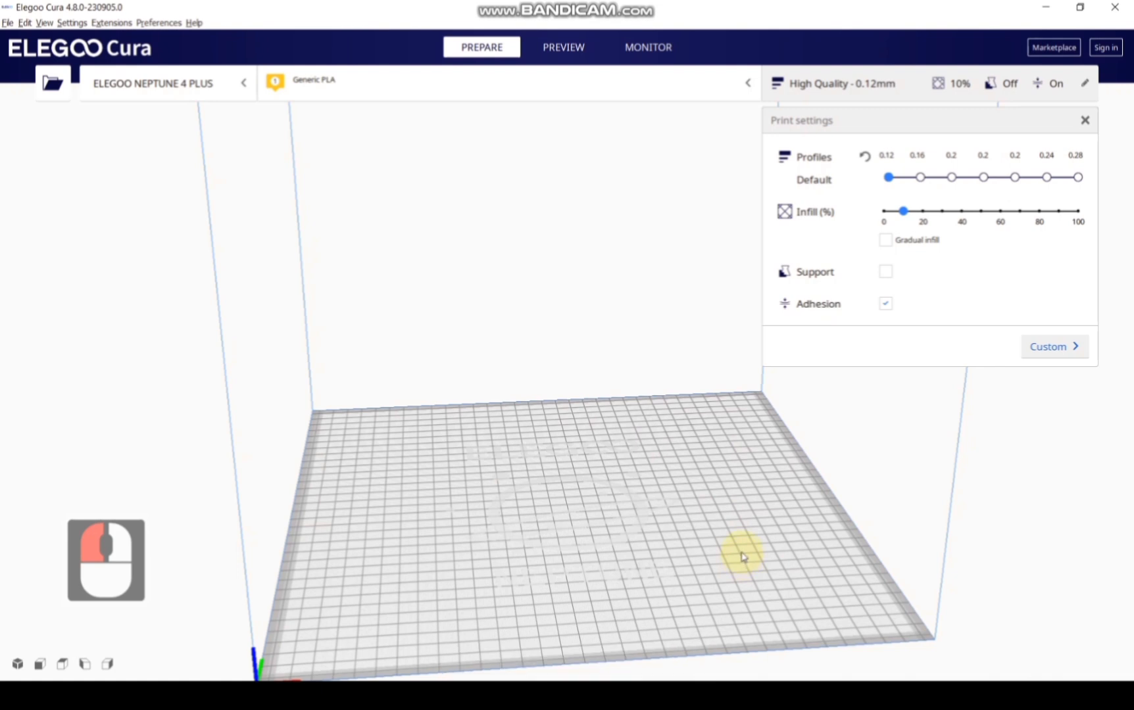
Step: Scale the loaded figure uniformly to 1000 %
scroll(572, 556, "up", 4)
left_click(572, 557)
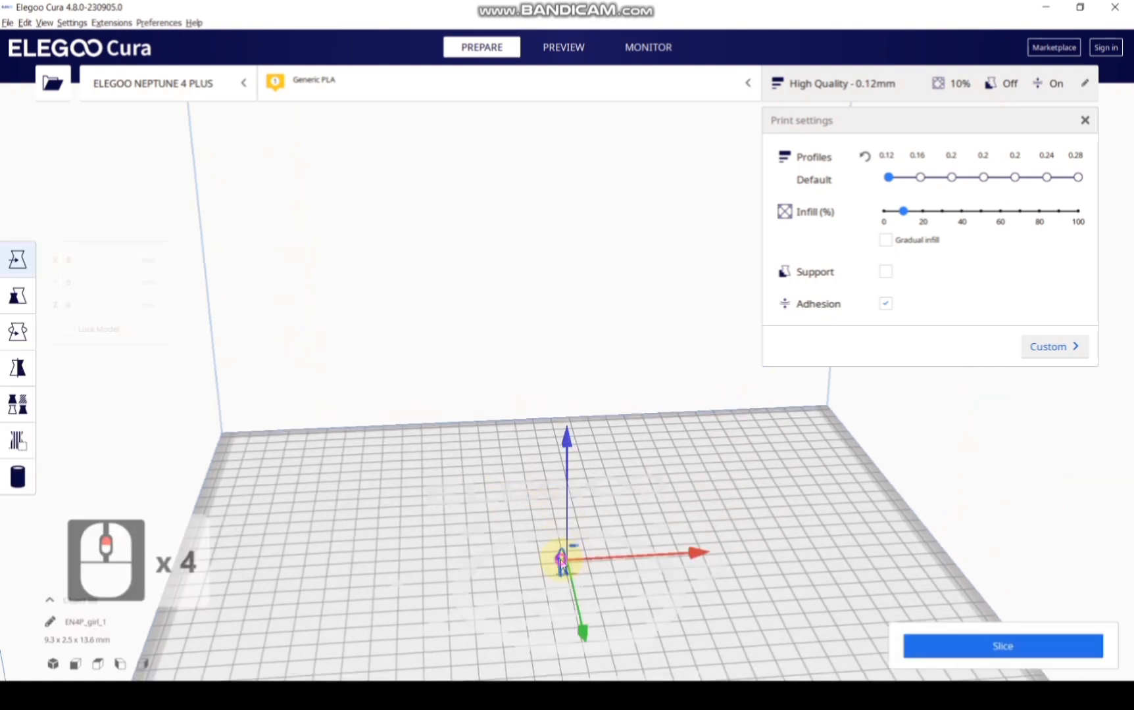
left_click(18, 282)
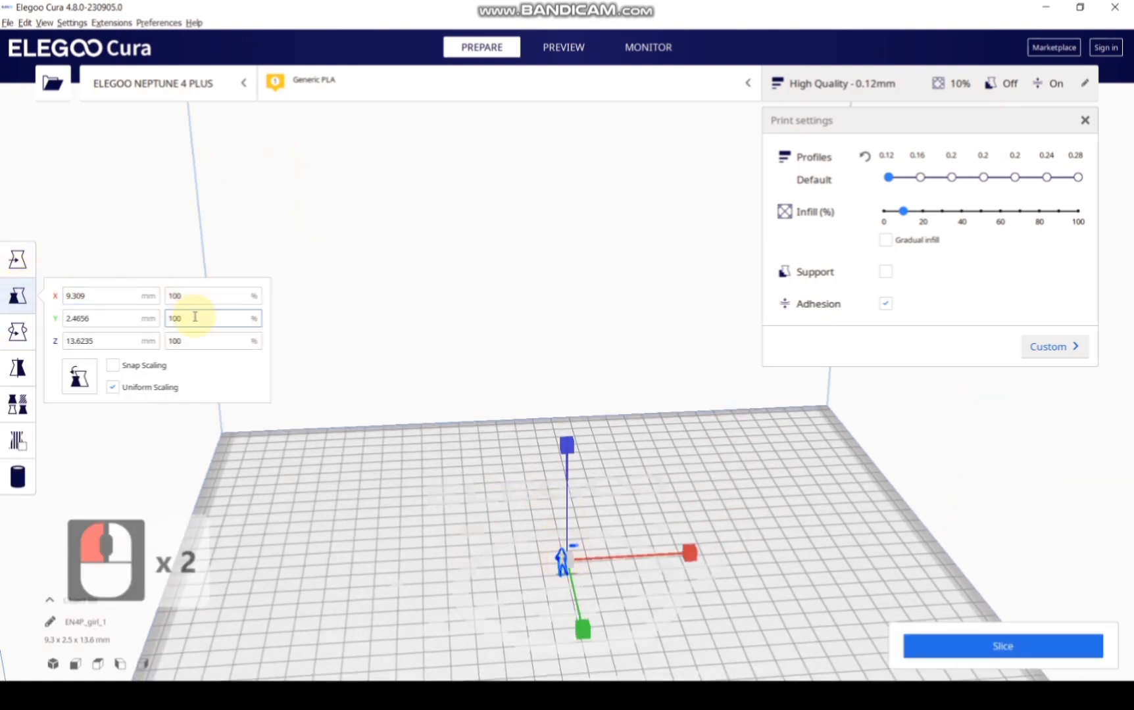
type("0")
key("Return")
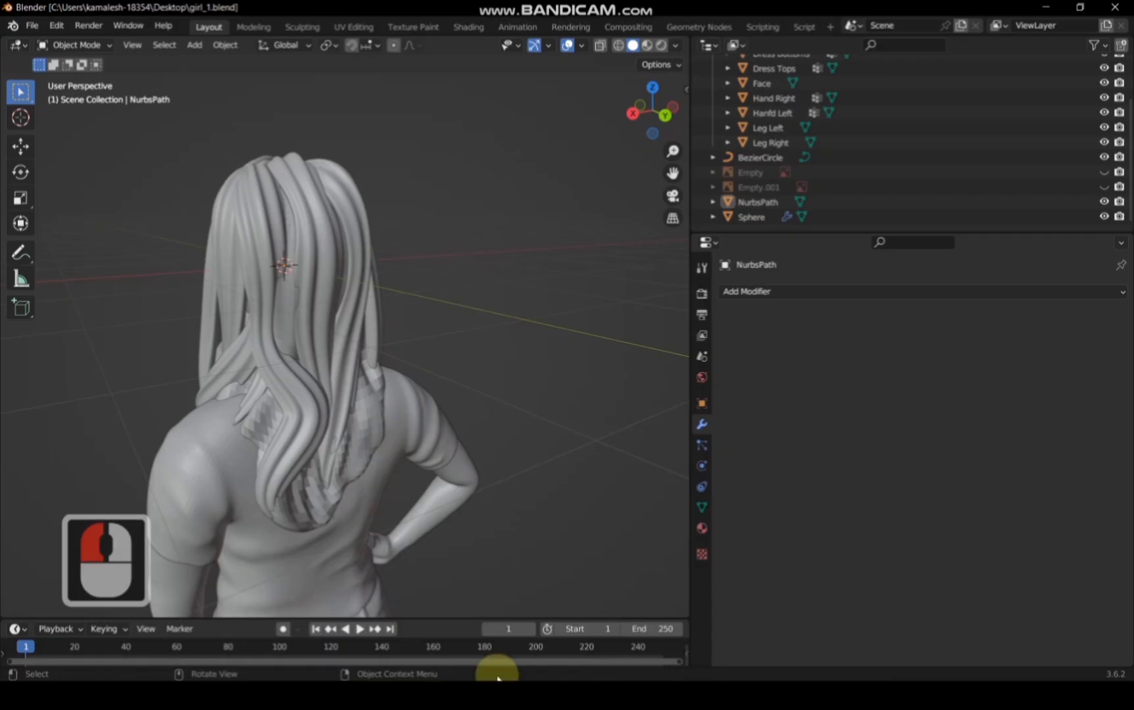
Step: Switch back to Blender and open the converted hair strands mesh in Edit Mode, seen from the back
scroll(552, 172, "down", 5)
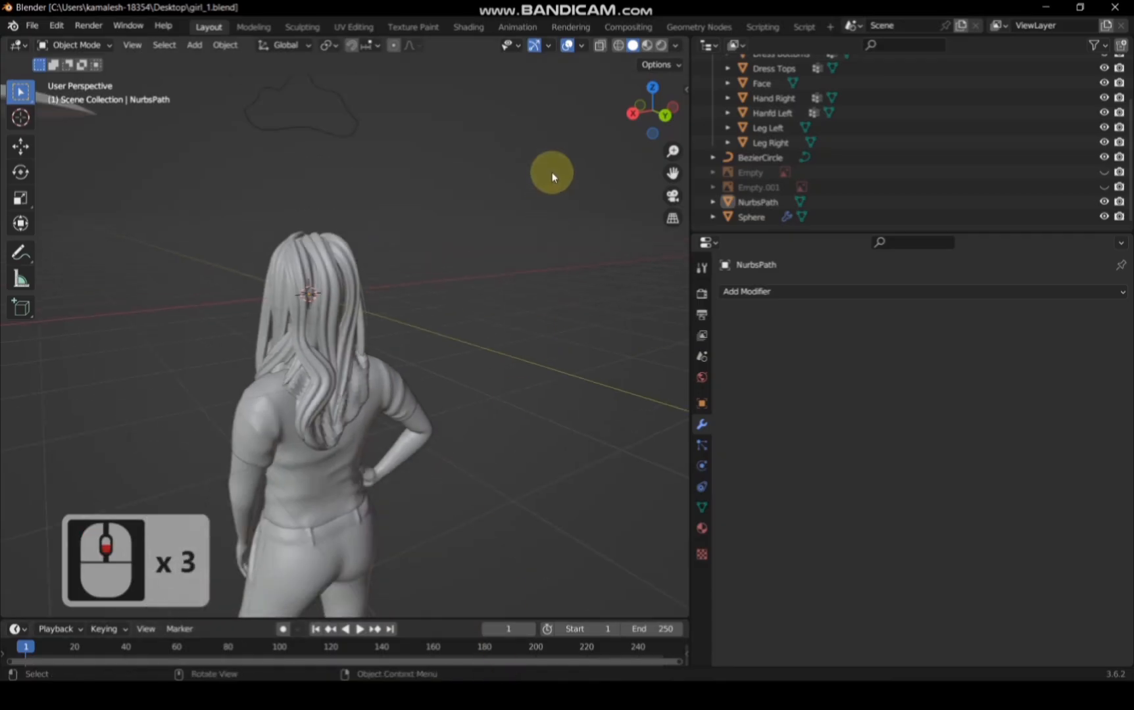
left_click(662, 116)
left_click_drag(672, 173, 653, 184)
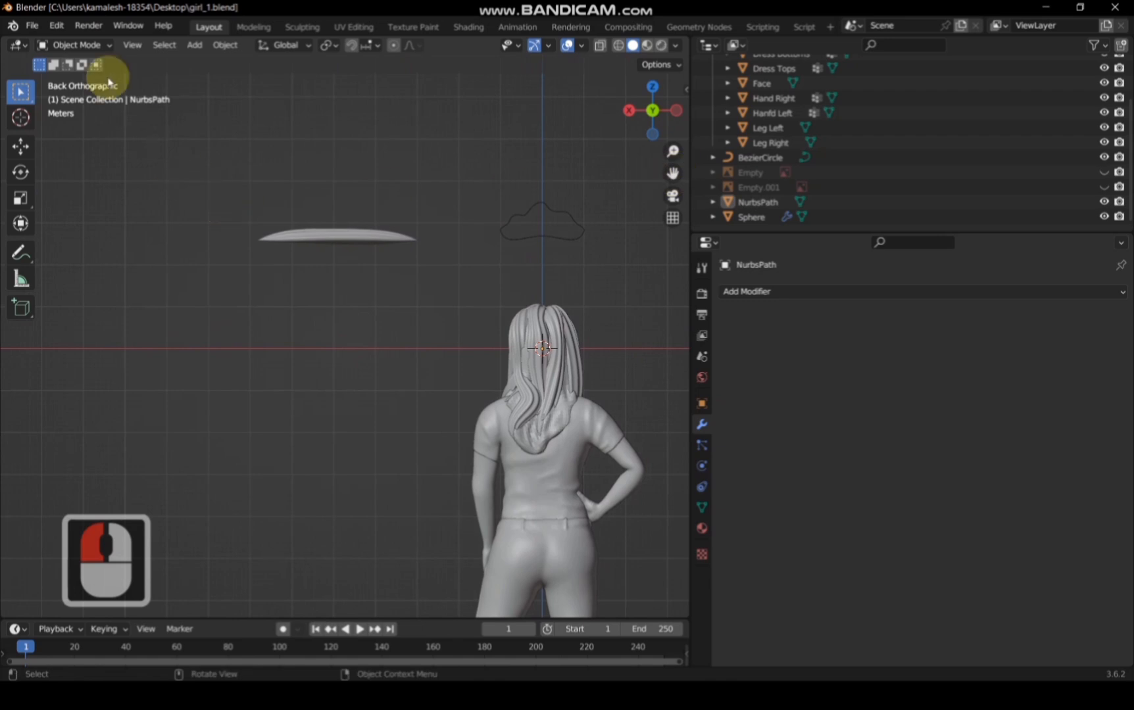
left_click(364, 237)
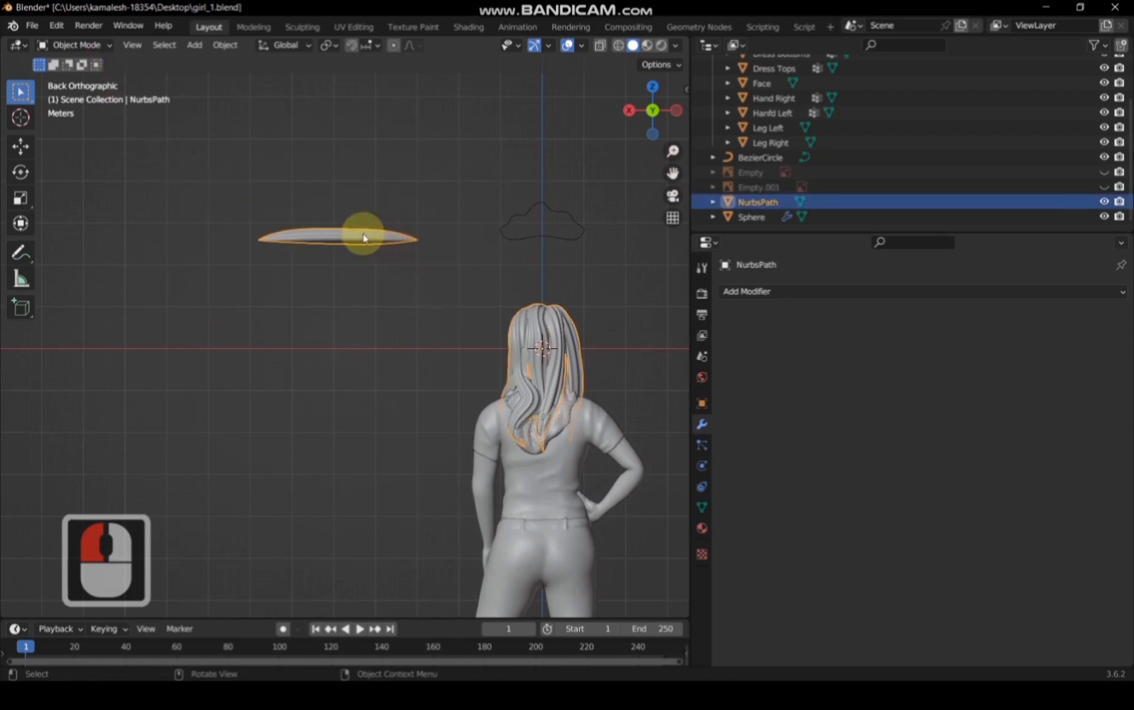
left_click(105, 45)
left_click(100, 79)
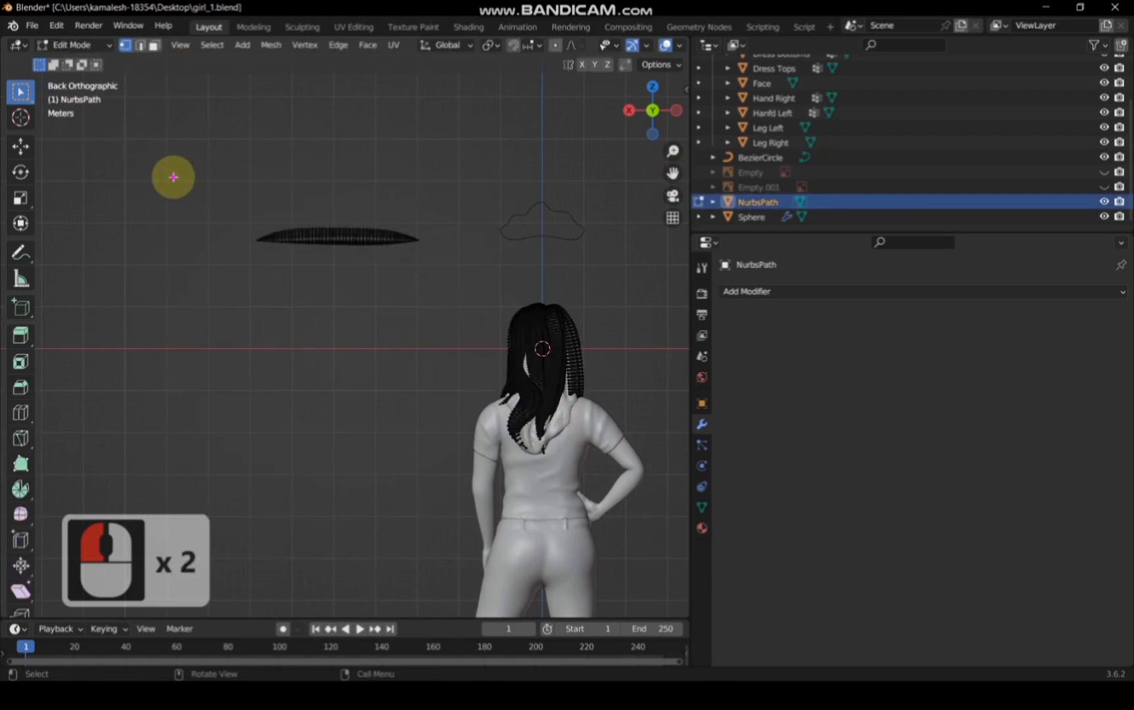
Step: Delete all vertices of the stray strand floating beside the figure, selecting them with X-ray, and return to Object Mode
left_click_drag(172, 177, 436, 286)
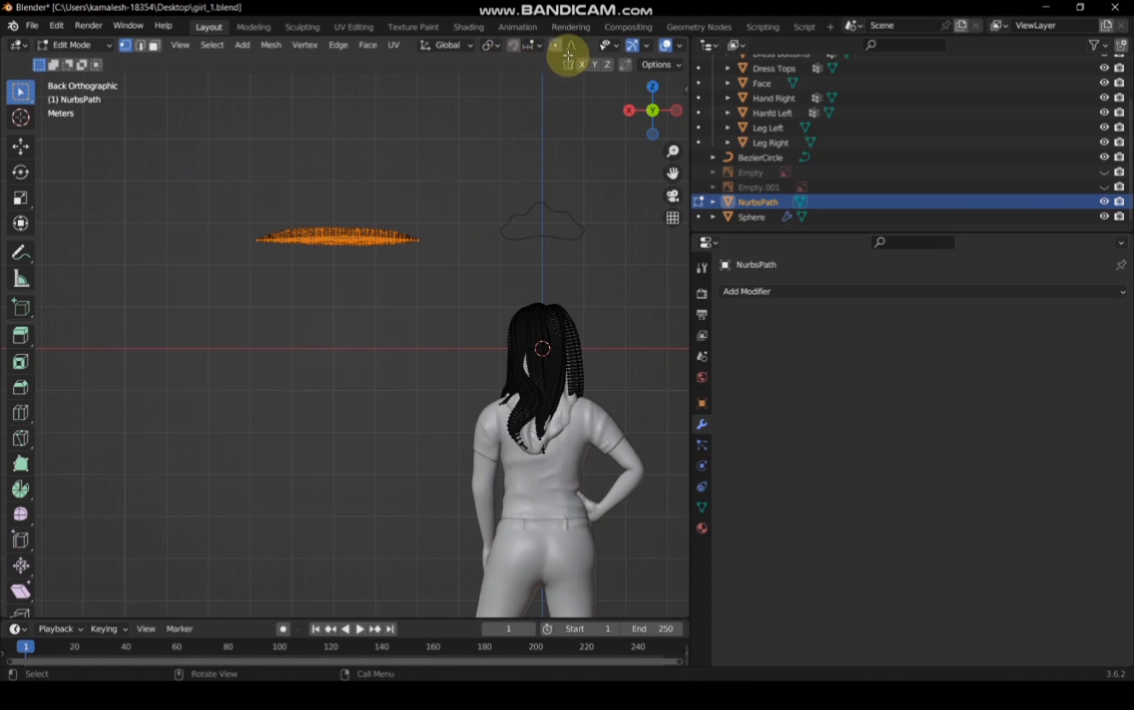
left_click_drag(692, 53, 799, 53)
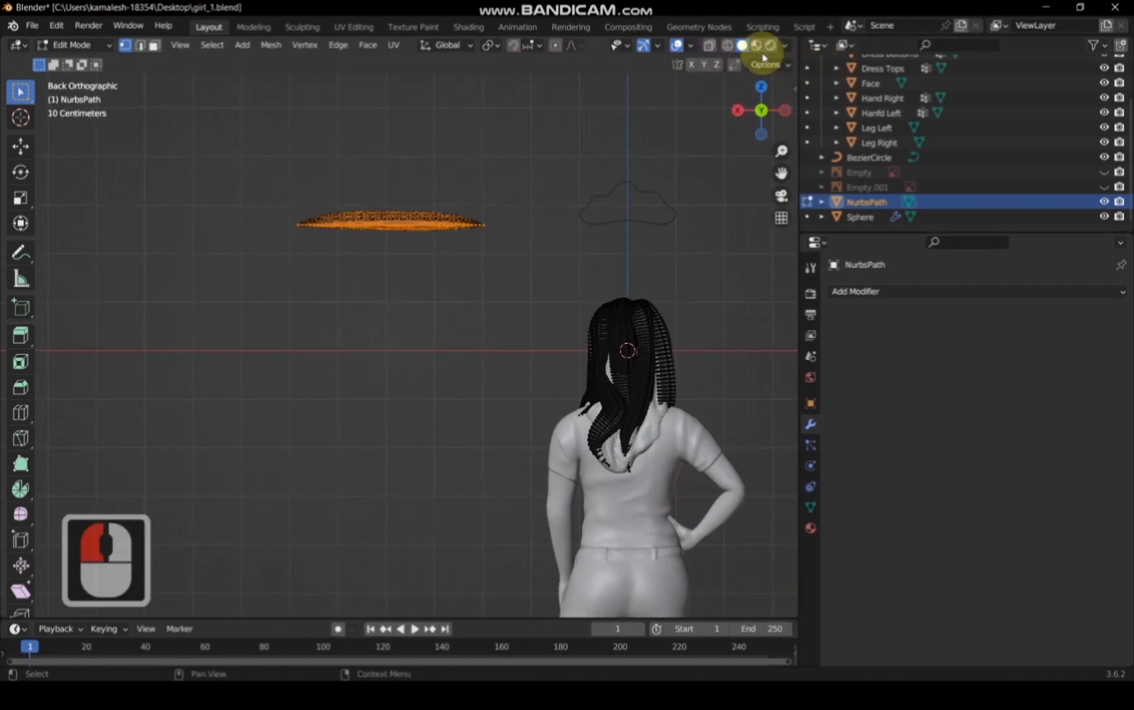
left_click(709, 44)
left_click_drag(229, 174, 554, 271)
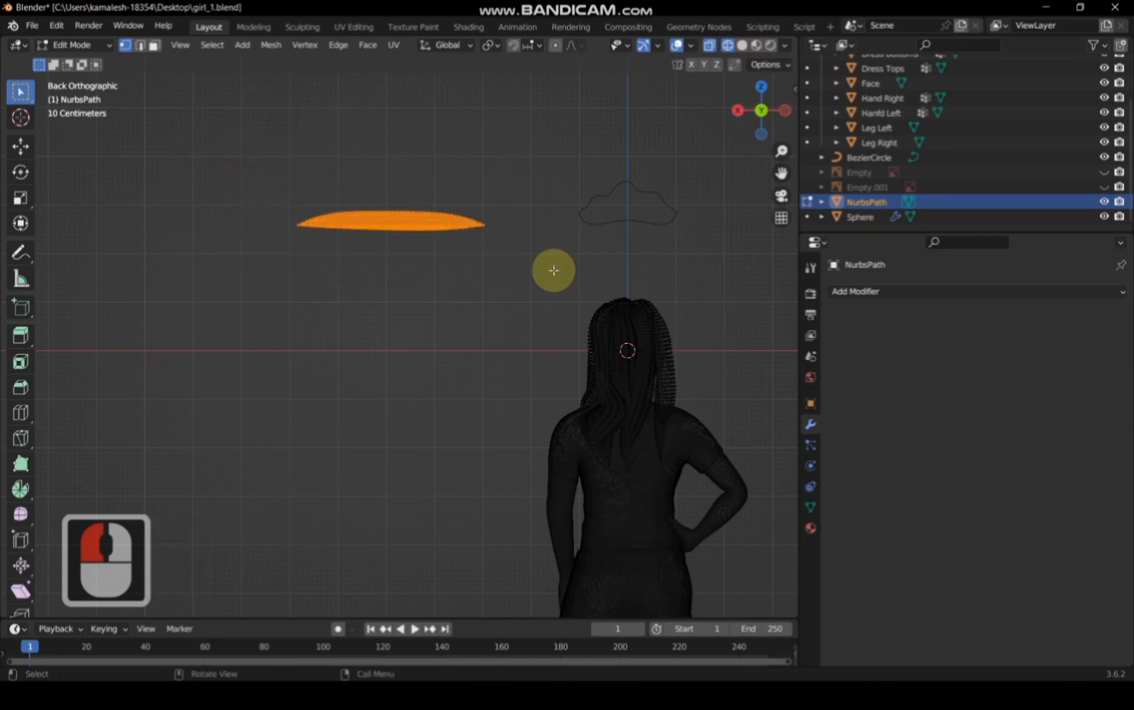
key("Delete")
left_click(552, 269)
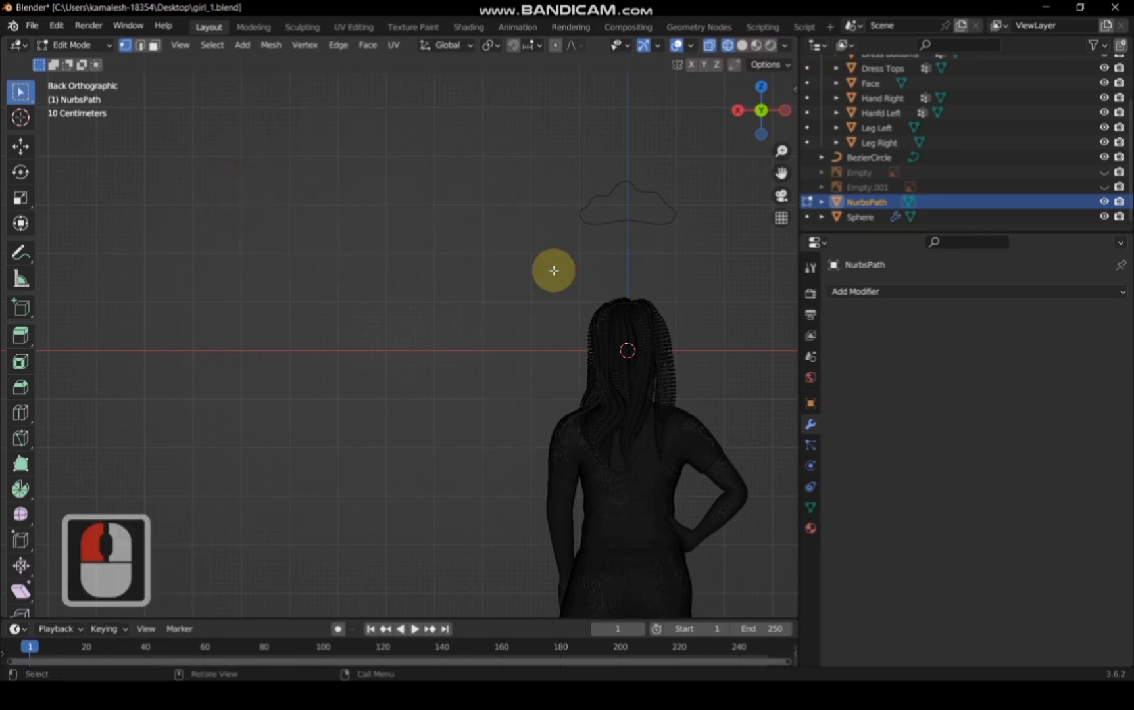
left_click(98, 45)
left_click(73, 60)
Step: Export the cleaned model as STL to the Desktop, overwriting girl_1.stl
left_click(30, 27)
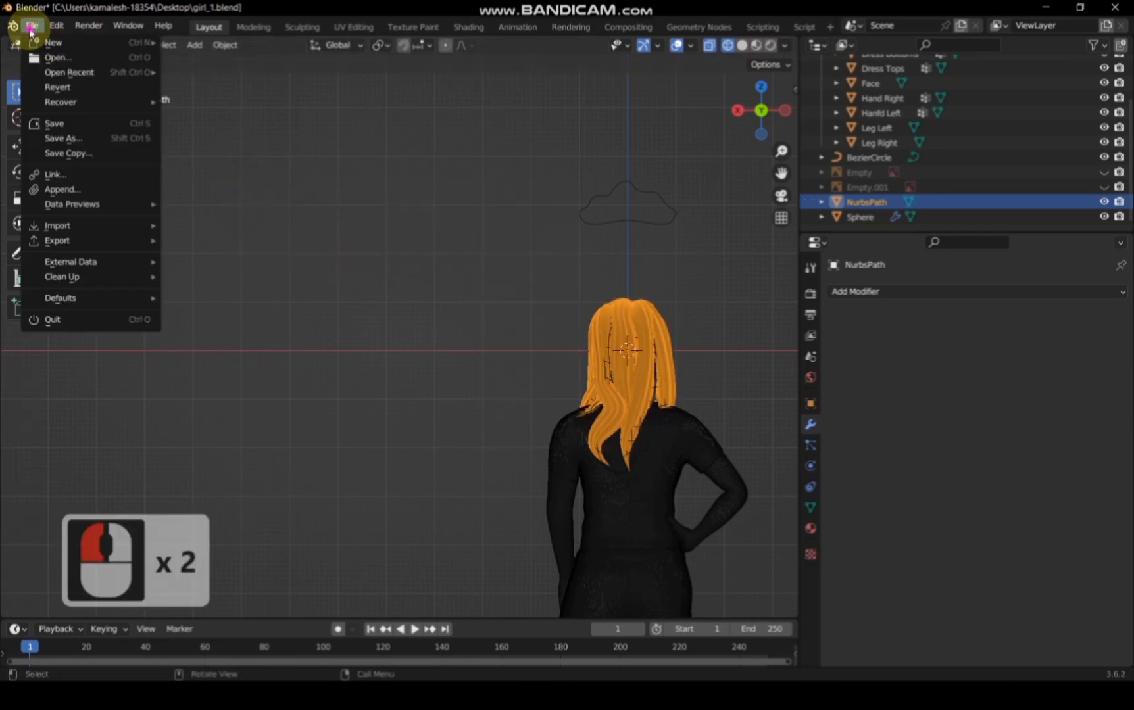
mouse_move(77, 240)
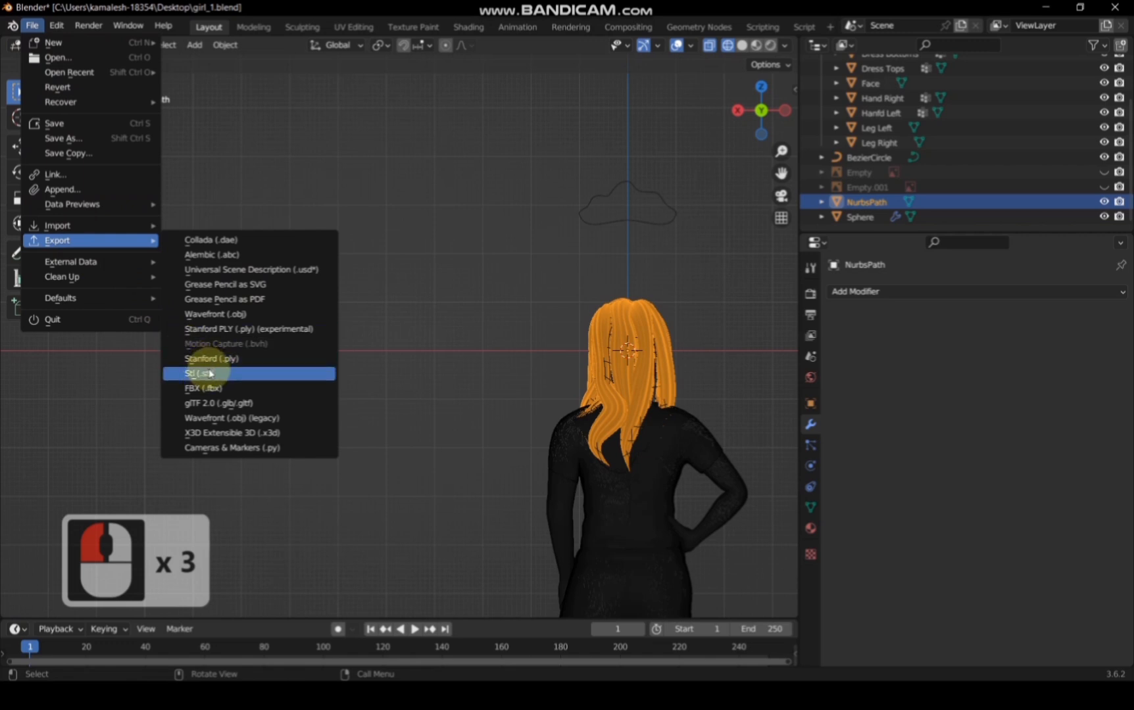
left_click(209, 373)
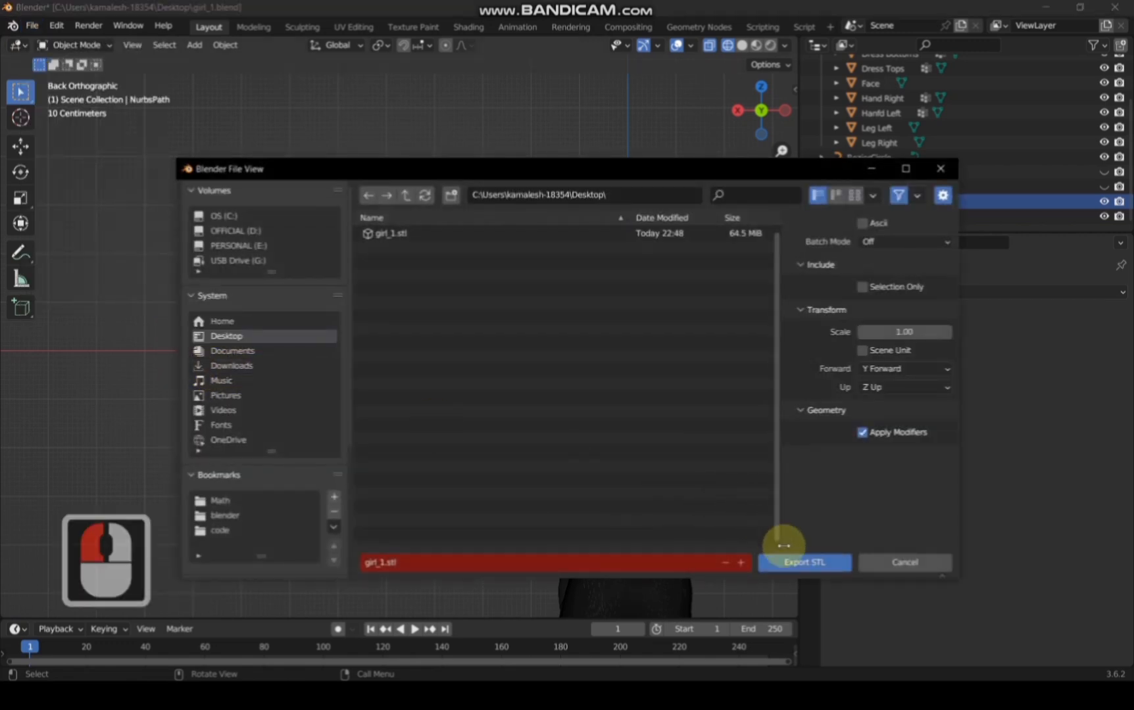
left_click(803, 561)
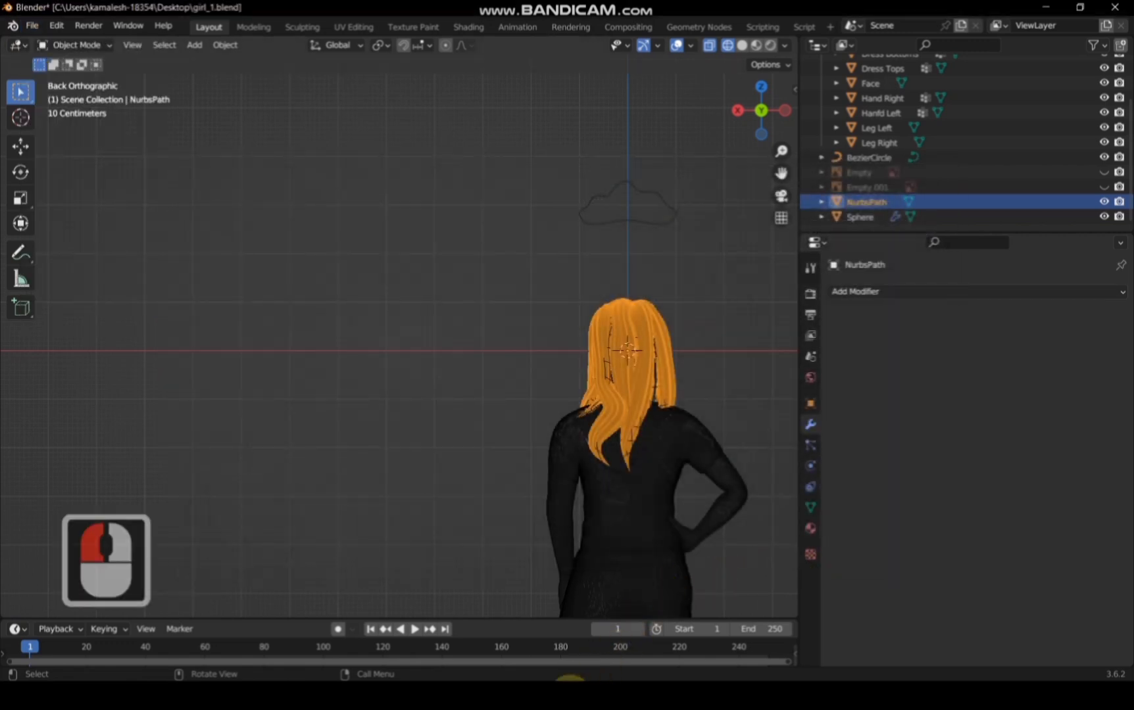
Step: Switch to Elegoo Cura and reload the modified girl_1.stl
left_click(570, 692)
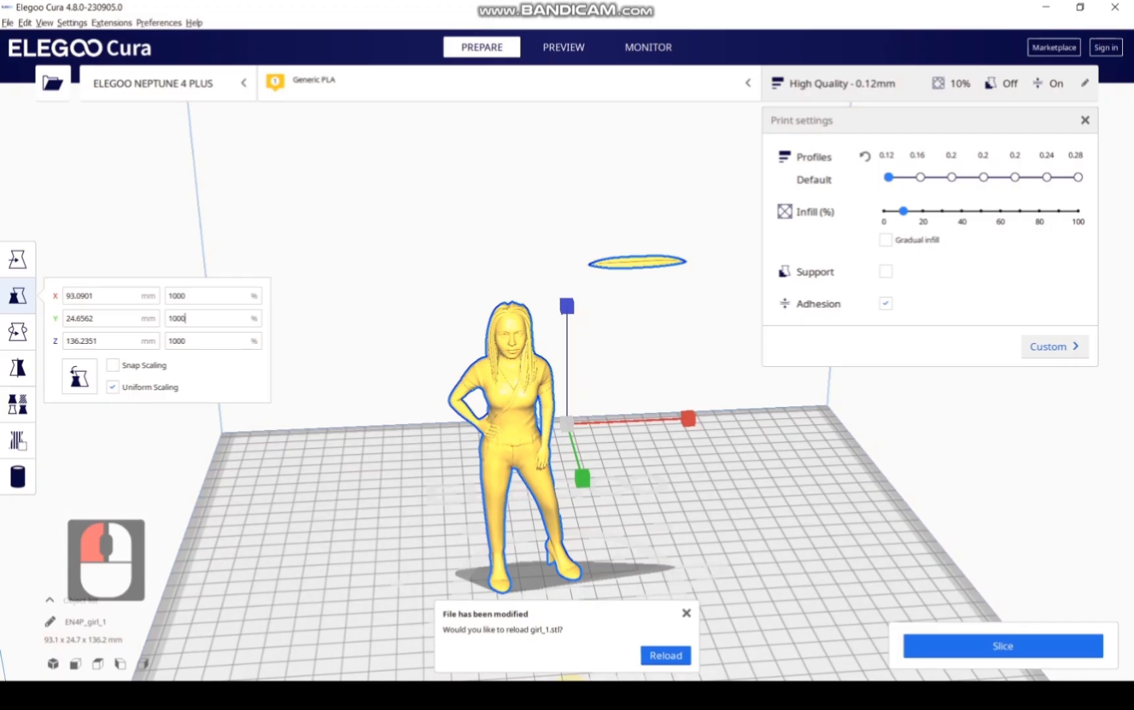
left_click(671, 655)
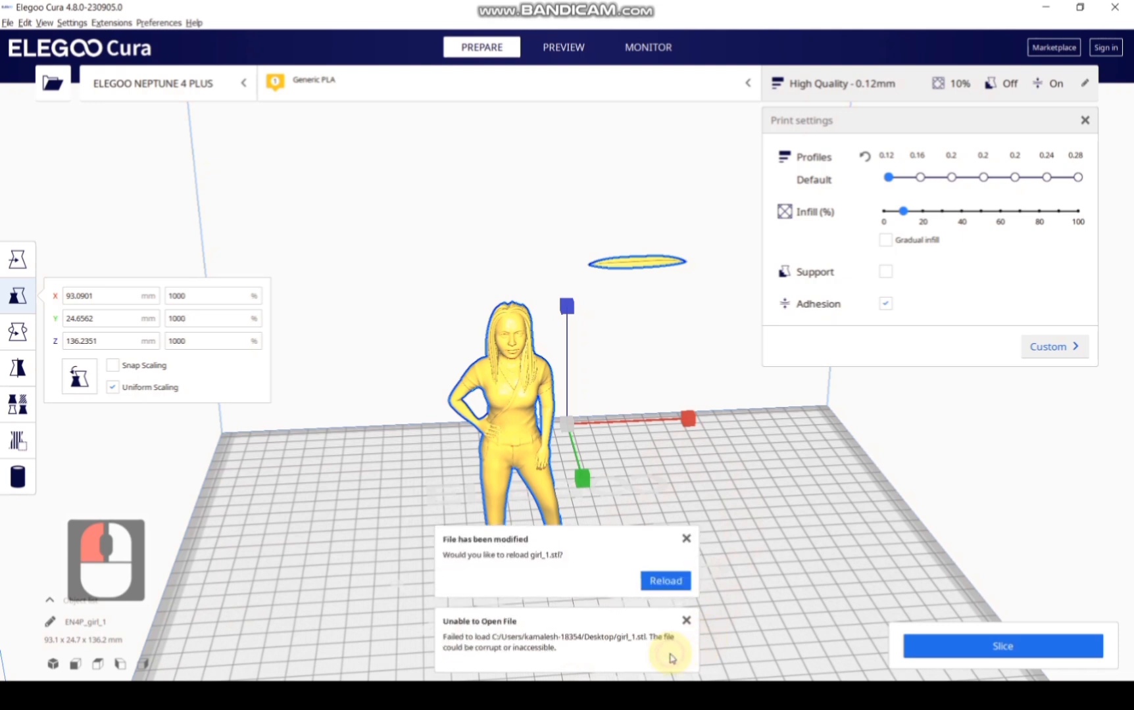
left_click(671, 582)
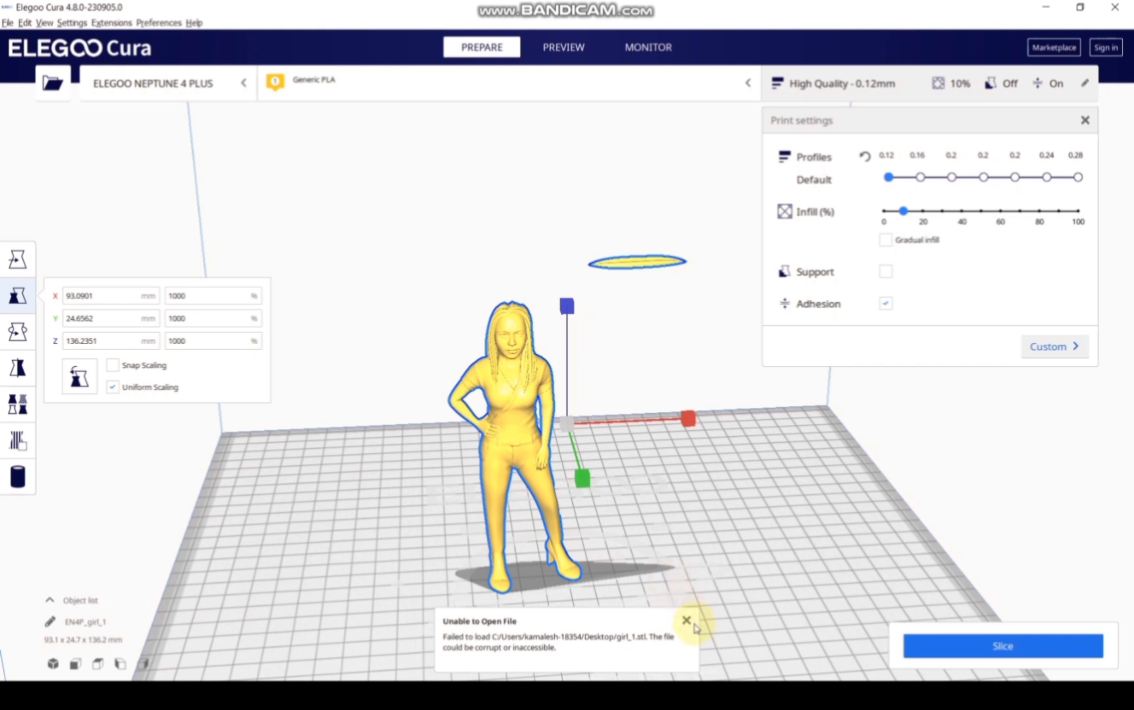
Step: Scale the figure uniformly to about 1500 %, about 178 mm tall, and slice it
scroll(704, 552, "up", 2)
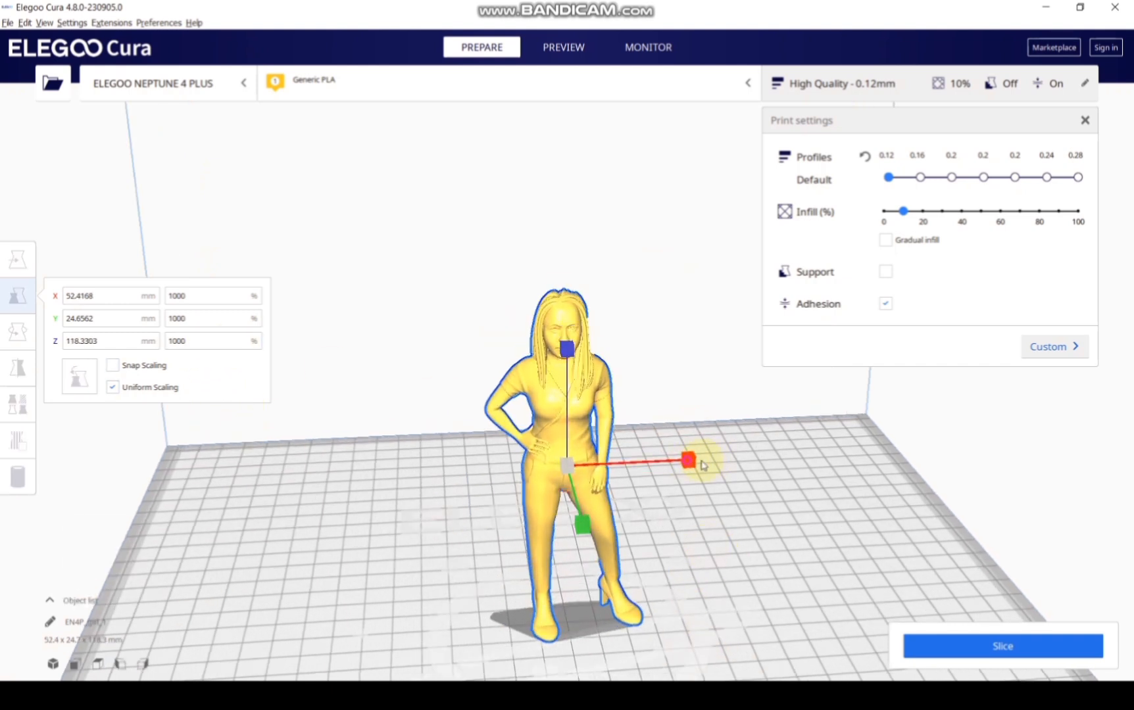
left_click_drag(828, 455, 879, 450)
scroll(879, 450, "down", 3)
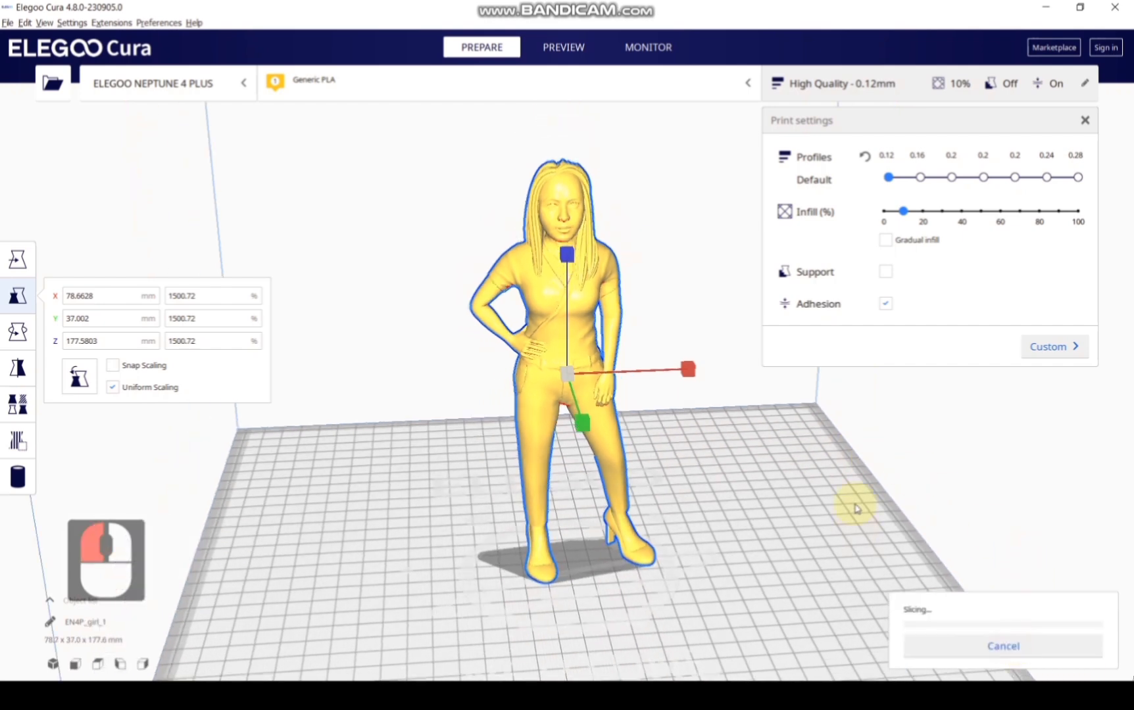
Step: Examine the figure's hair from the side and back, and check the sliced result in the layer preview from several angles
right_click_drag(856, 509, 701, 362)
scroll(701, 363, "up", 4)
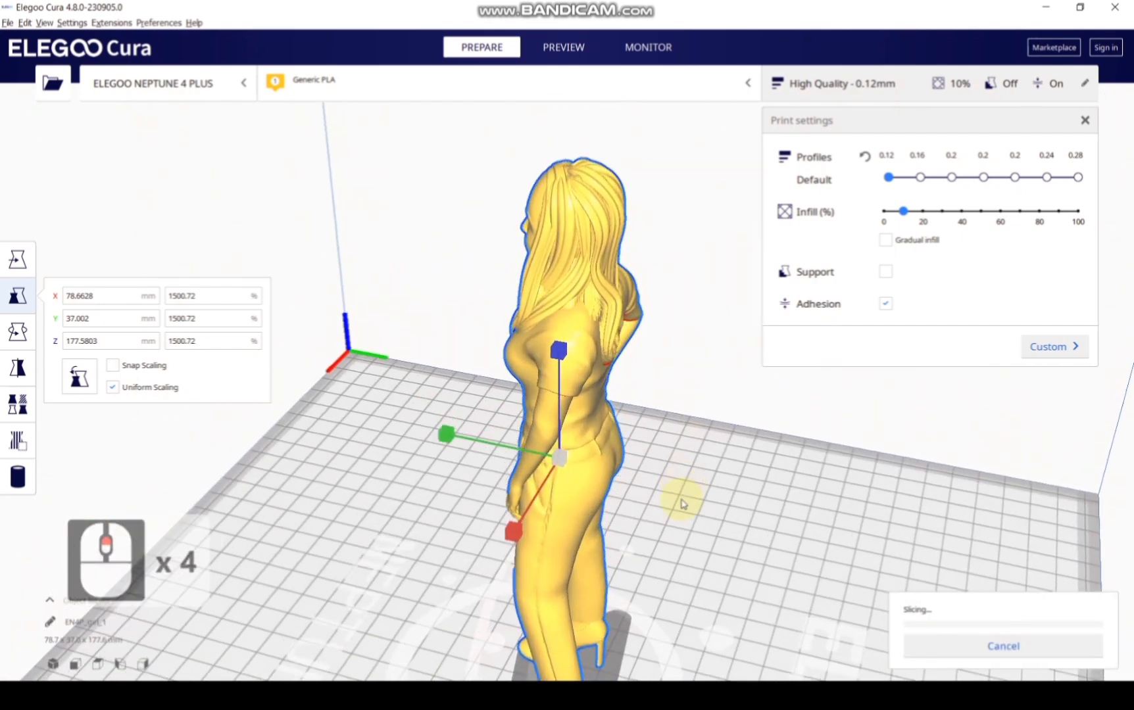
middle_click_drag(681, 504, 692, 515)
scroll(717, 454, "up", 5)
right_click_drag(721, 448, 566, 387)
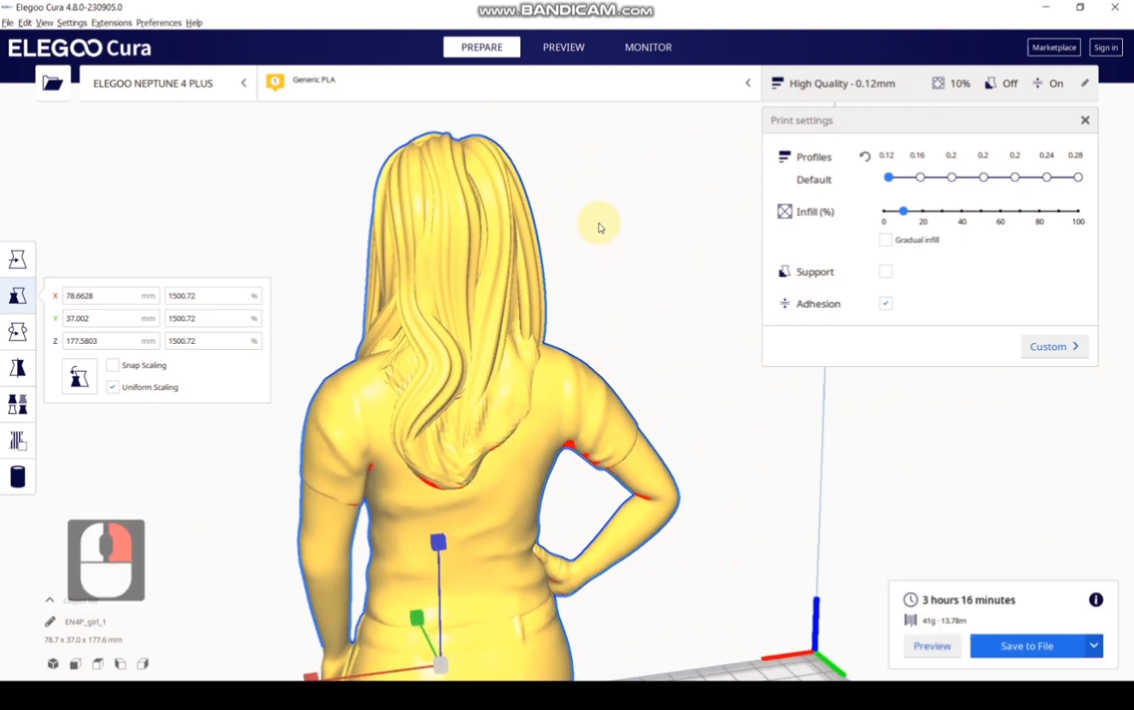
left_click(573, 61)
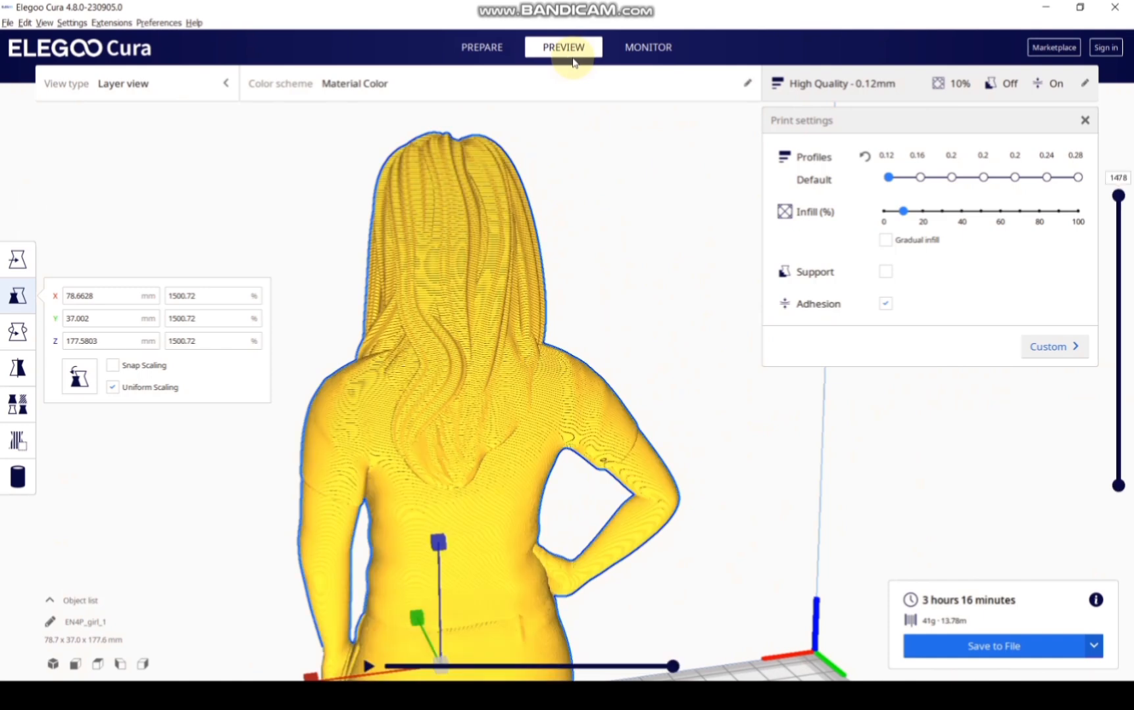
right_click_drag(588, 203, 701, 322)
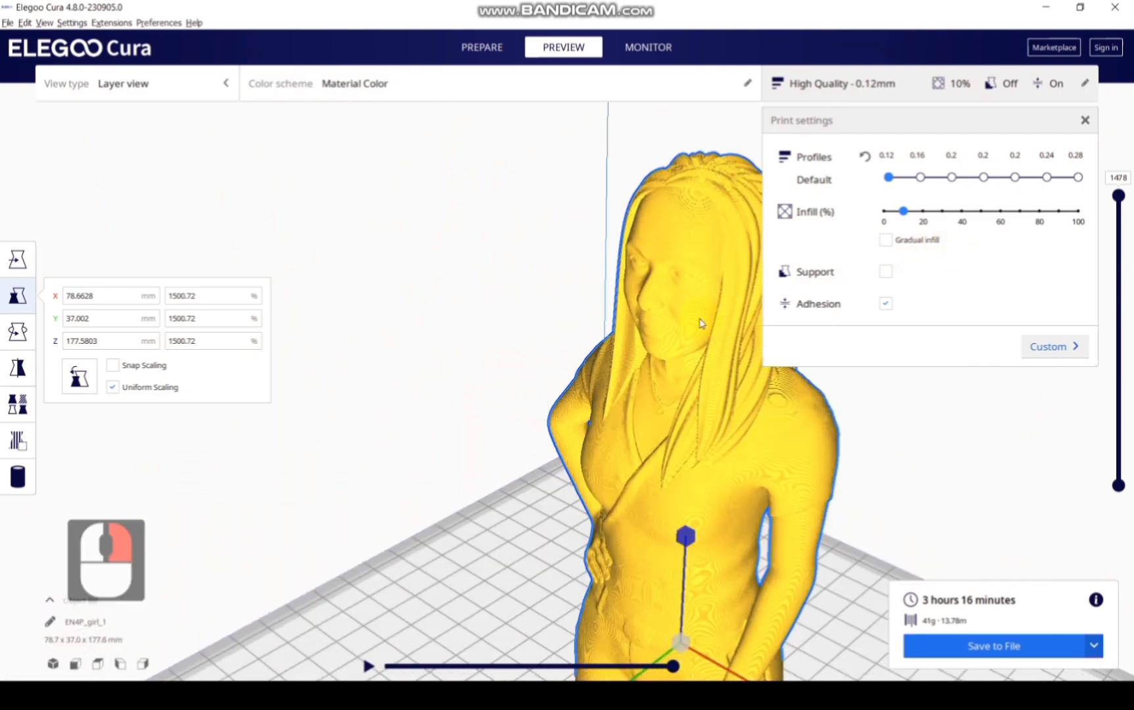
right_click_drag(520, 287, 714, 280)
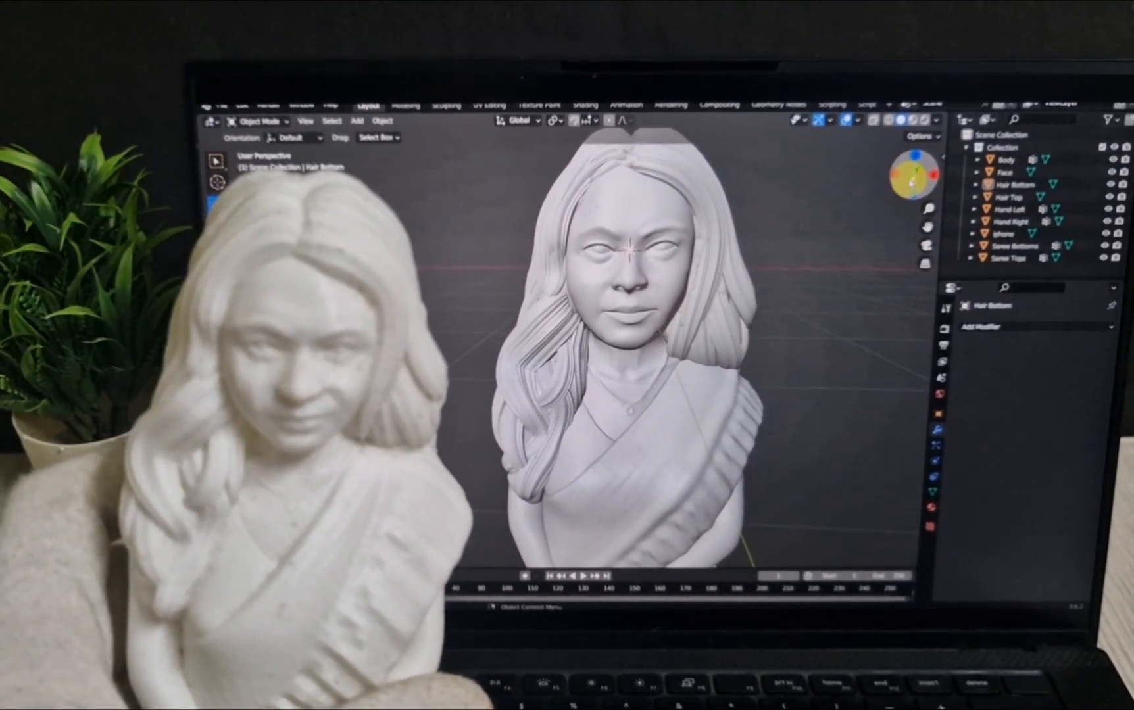
left_click(913, 180)
left_click_drag(928, 227, 930, 265)
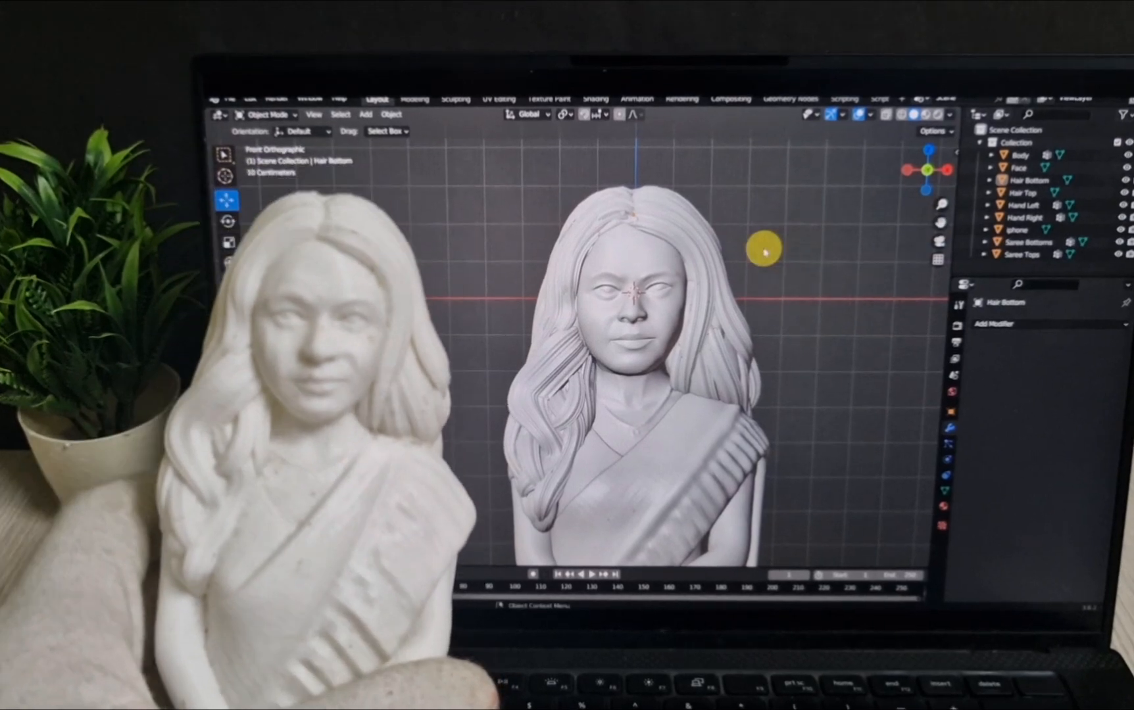
left_click(726, 233)
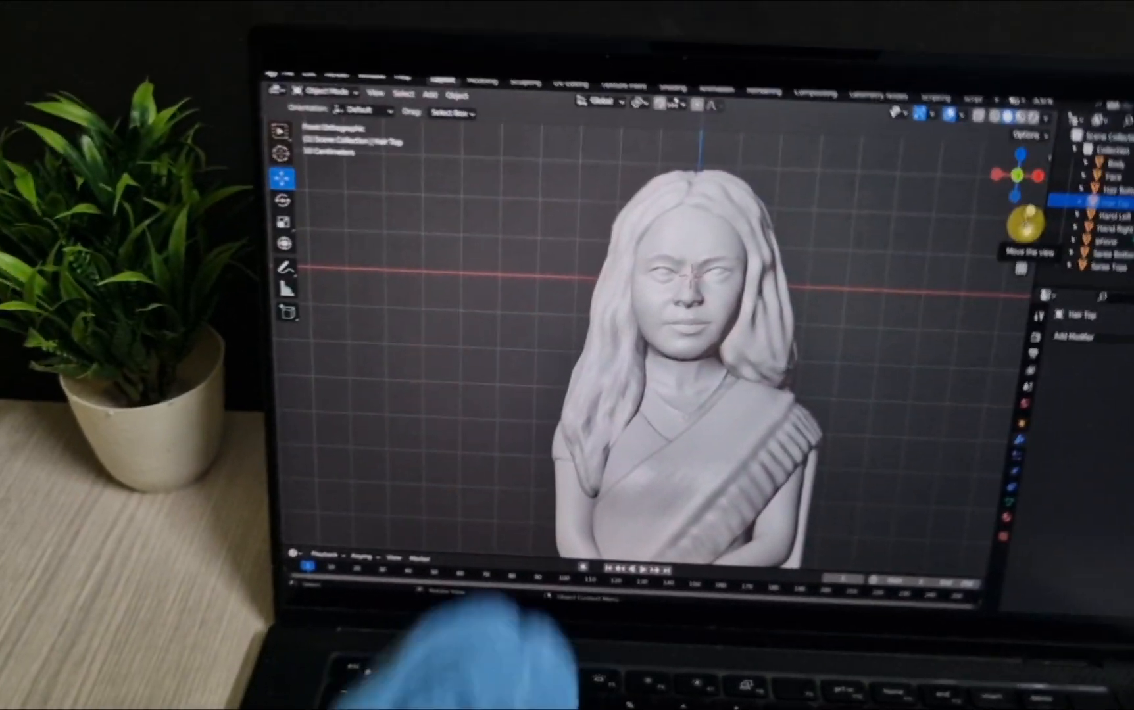
left_click_drag(1021, 168, 1036, 173)
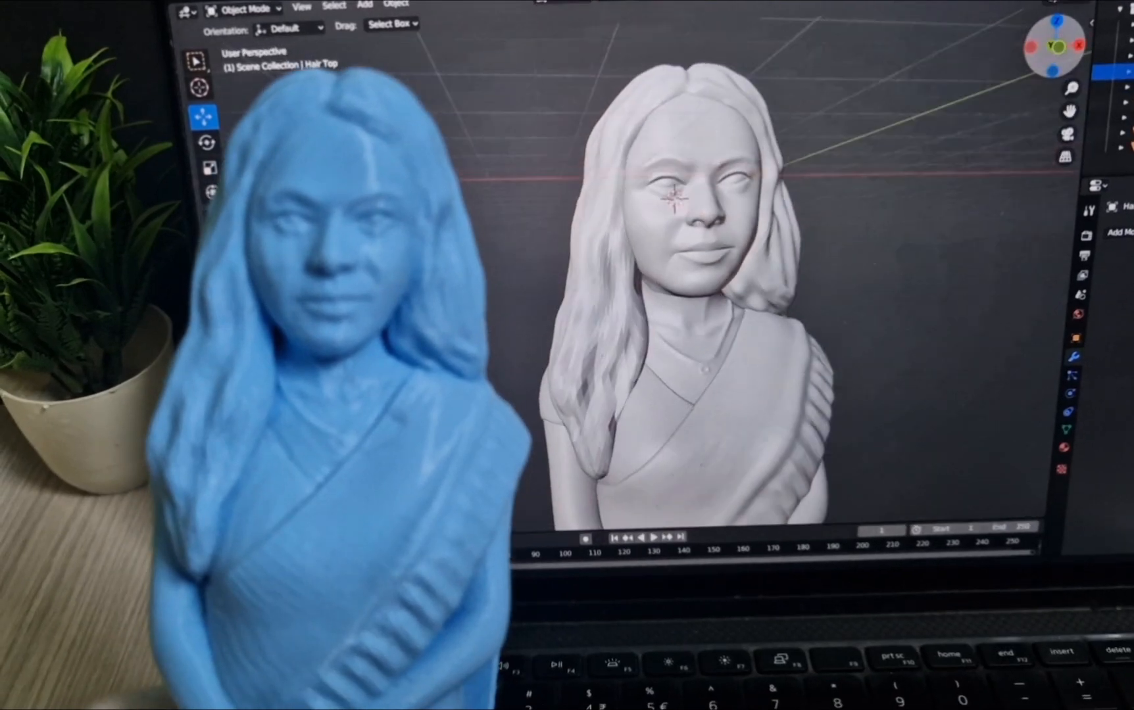